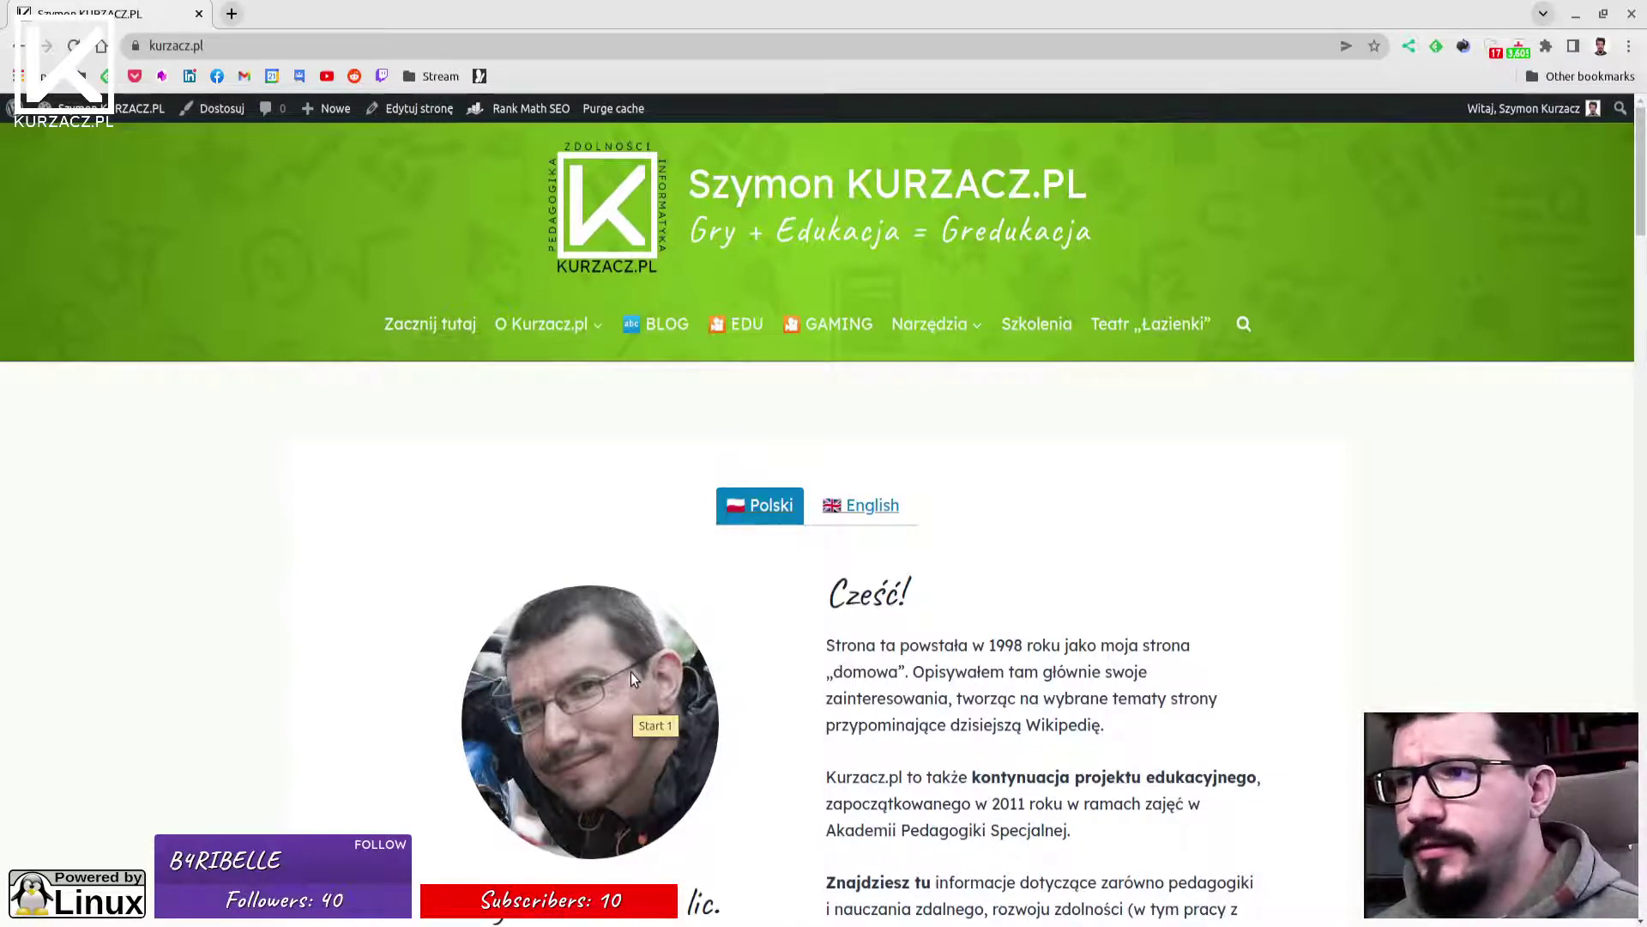
Open the site's admin dashboard and start a new Tutor LMS course.
{"action": "left_click", "coordinate": [120, 109]}
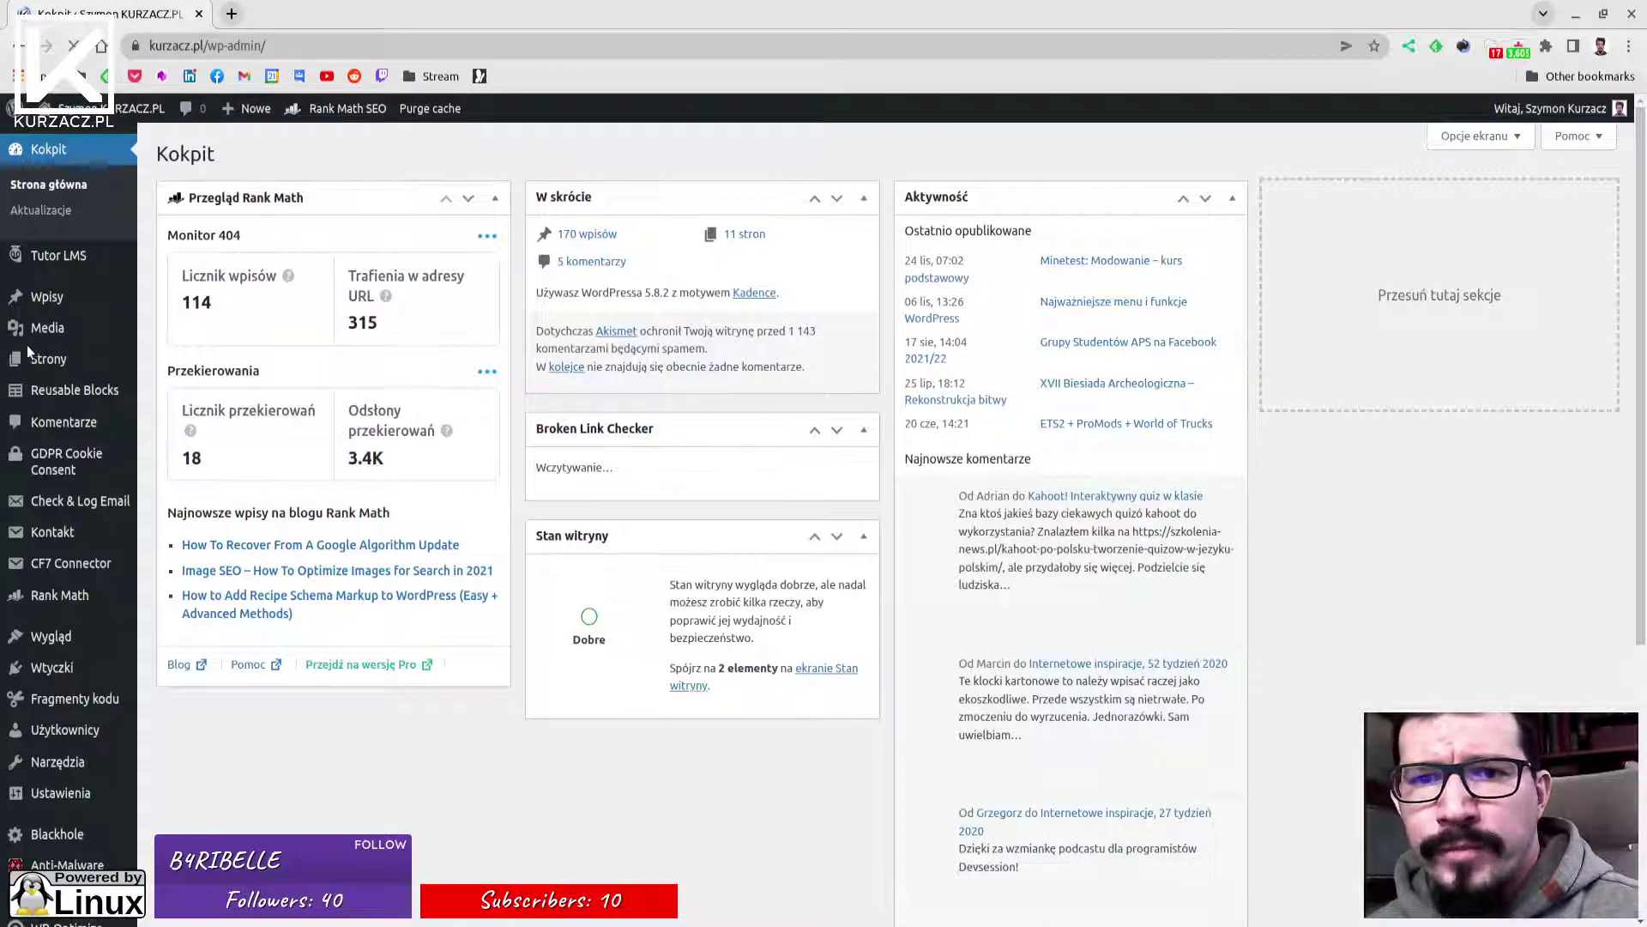
{"action": "mouse_move", "coordinate": [58, 260]}
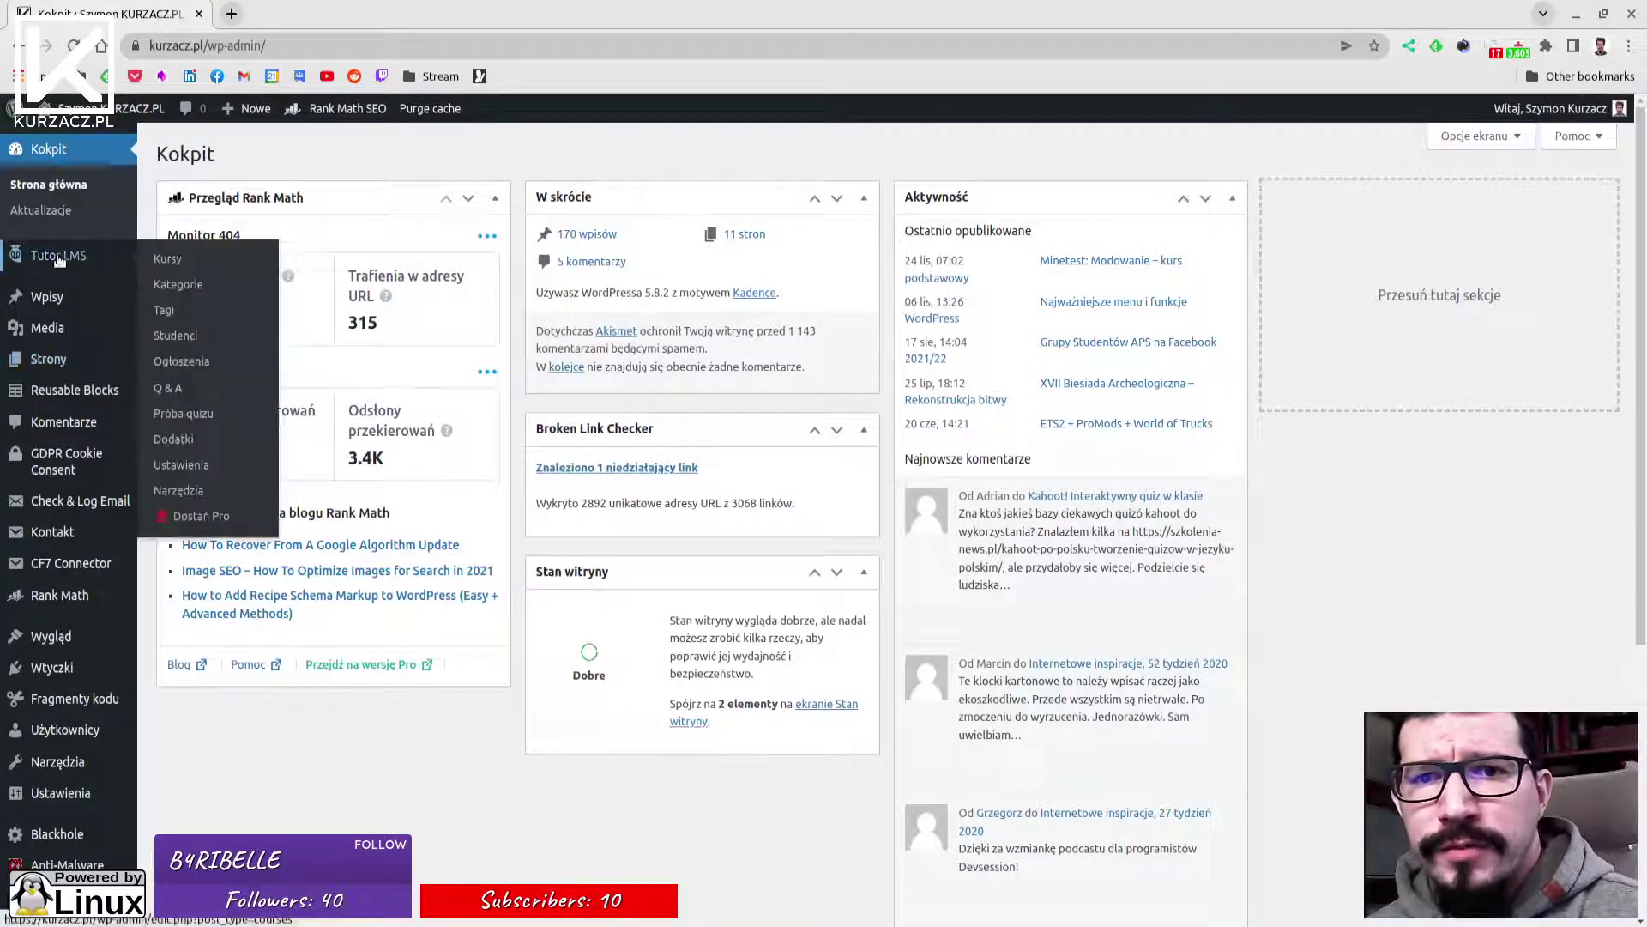
{"action": "left_click", "coordinate": [174, 268]}
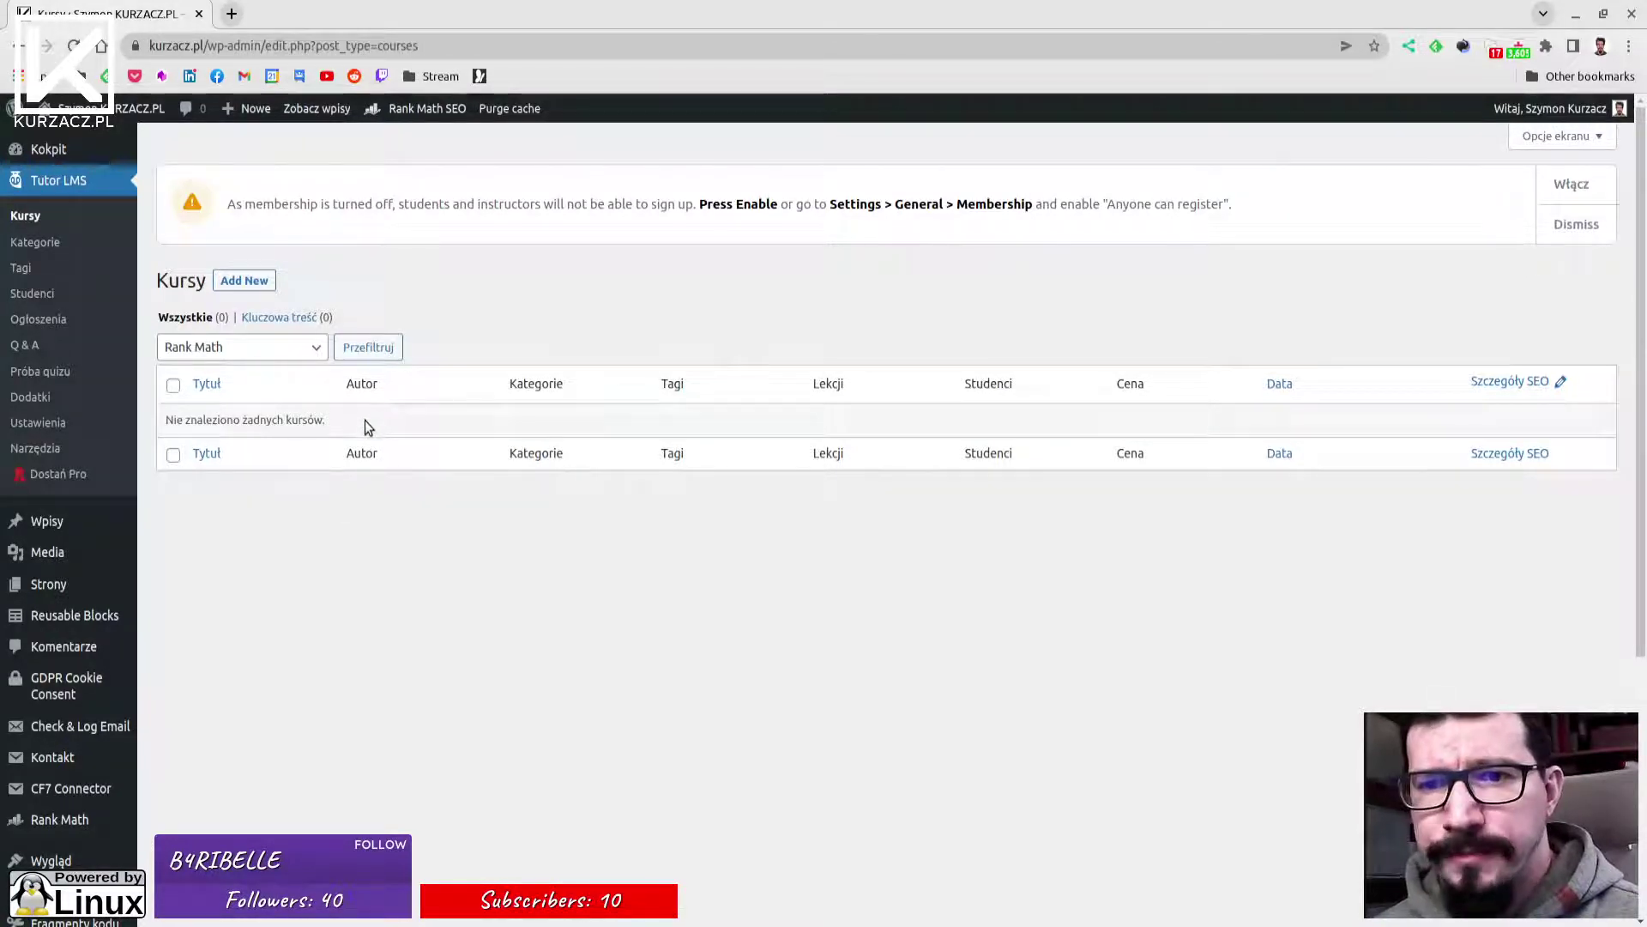
{"action": "left_click", "coordinate": [240, 283]}
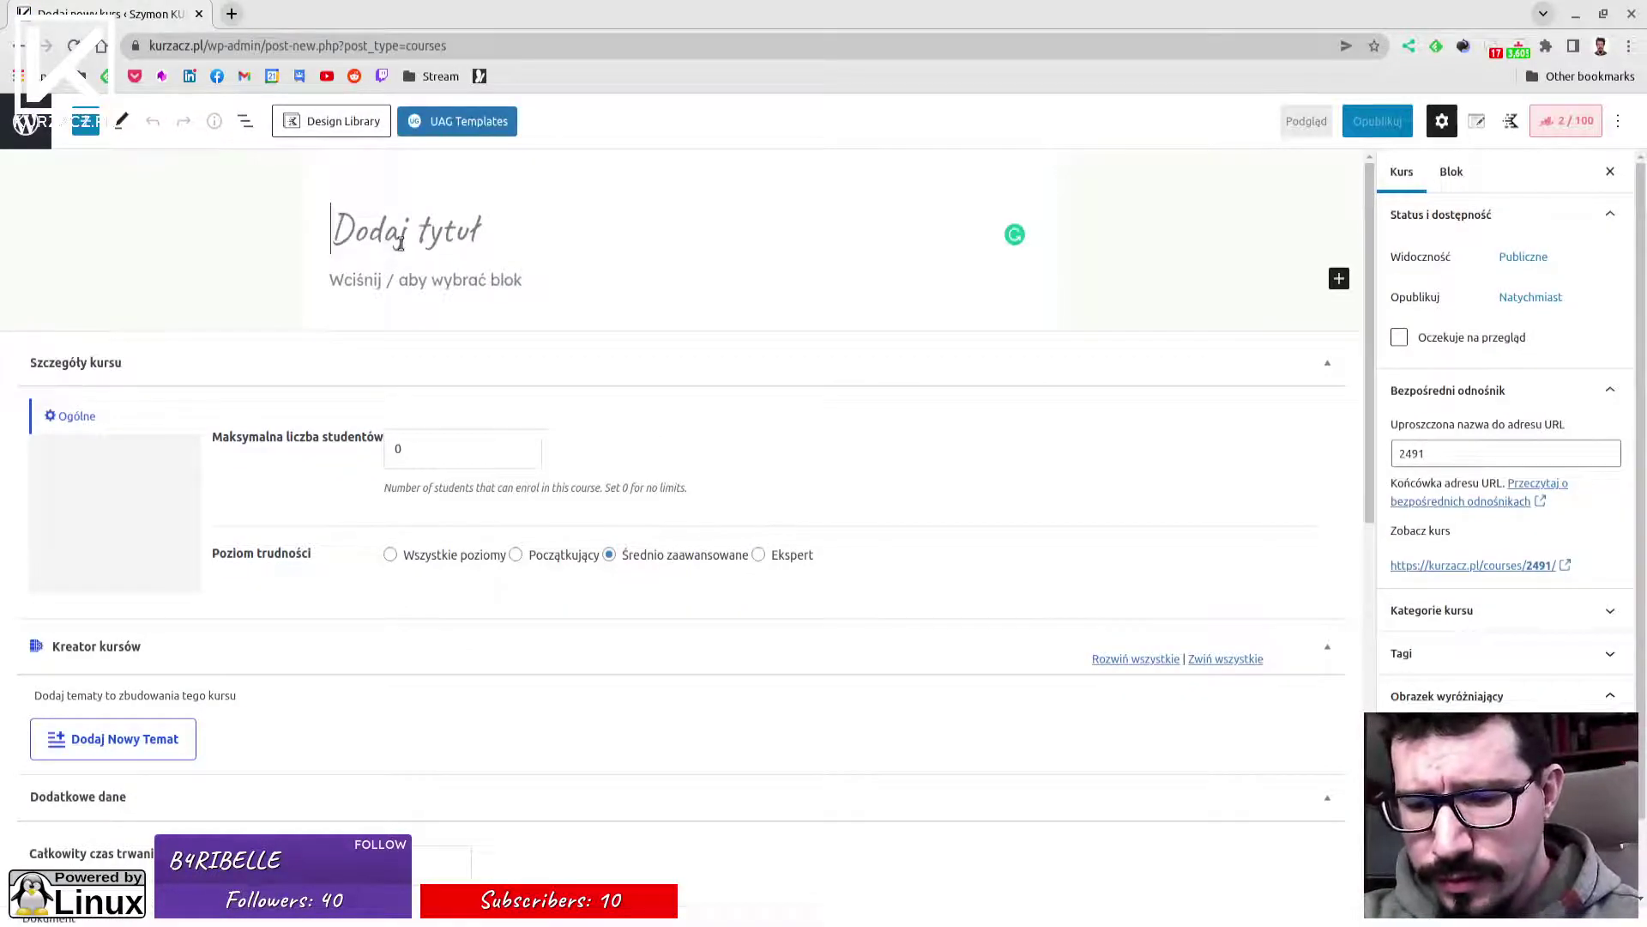
Enter "Minetest Modowanie" as the course title.
{"action": "type", "text": "Minete"}
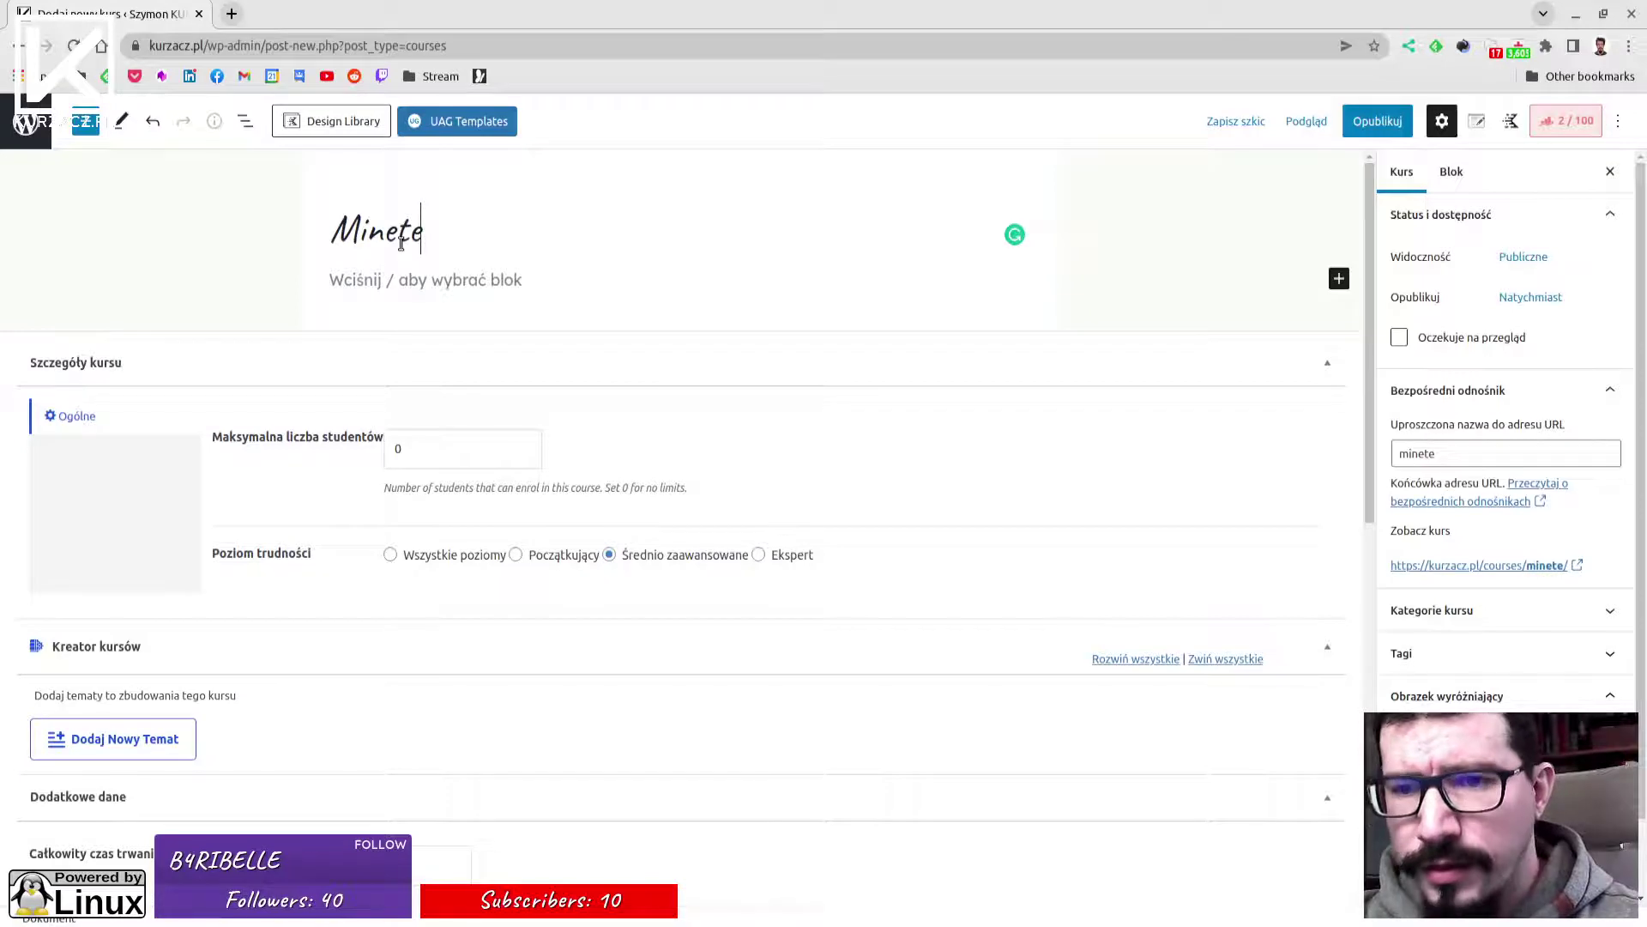
{"action": "type", "text": "st Modow"}
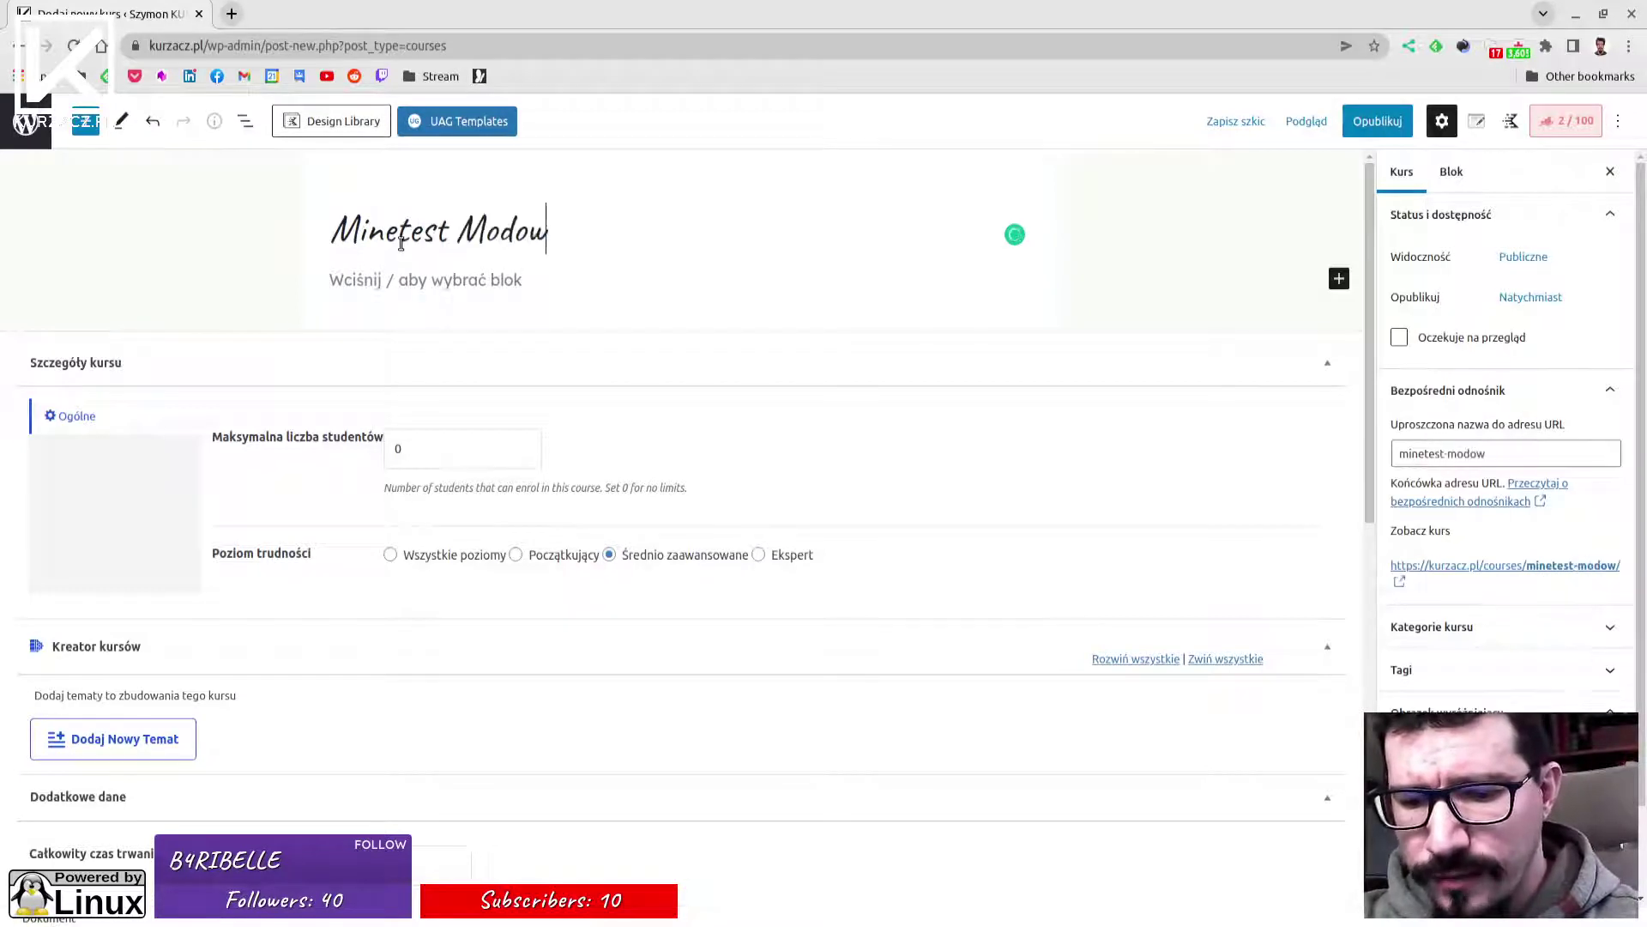
{"action": "type", "text": "anie"}
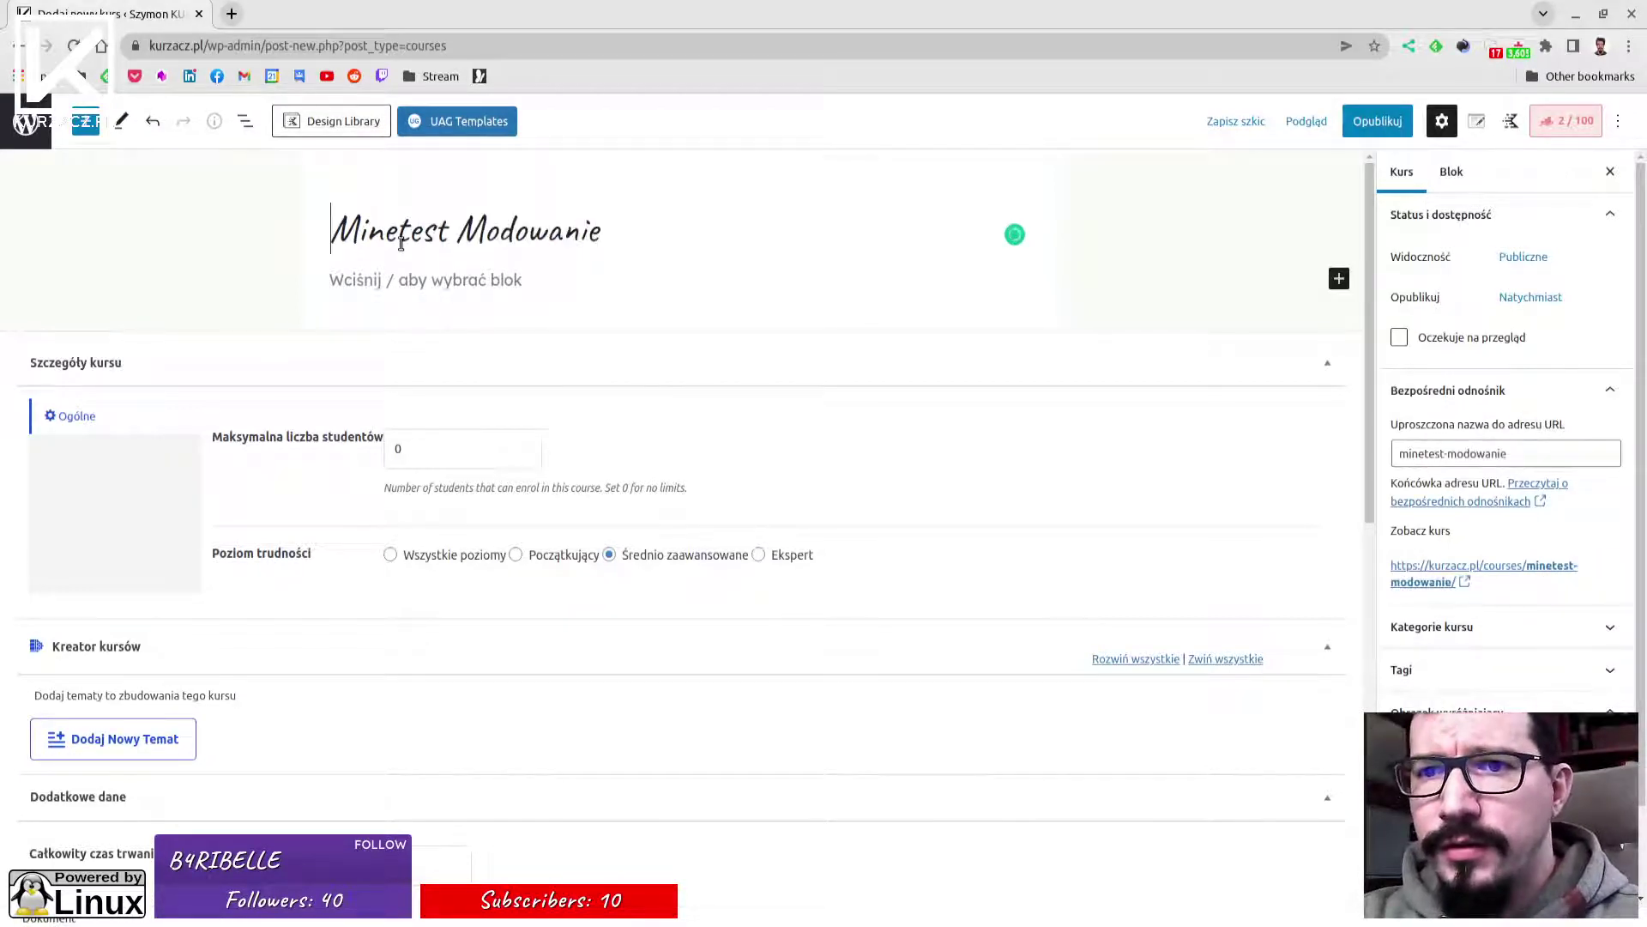
Replace the course title with "Modowanie Minetest - Podstawy".
{"action": "key", "text": "shift+End"}
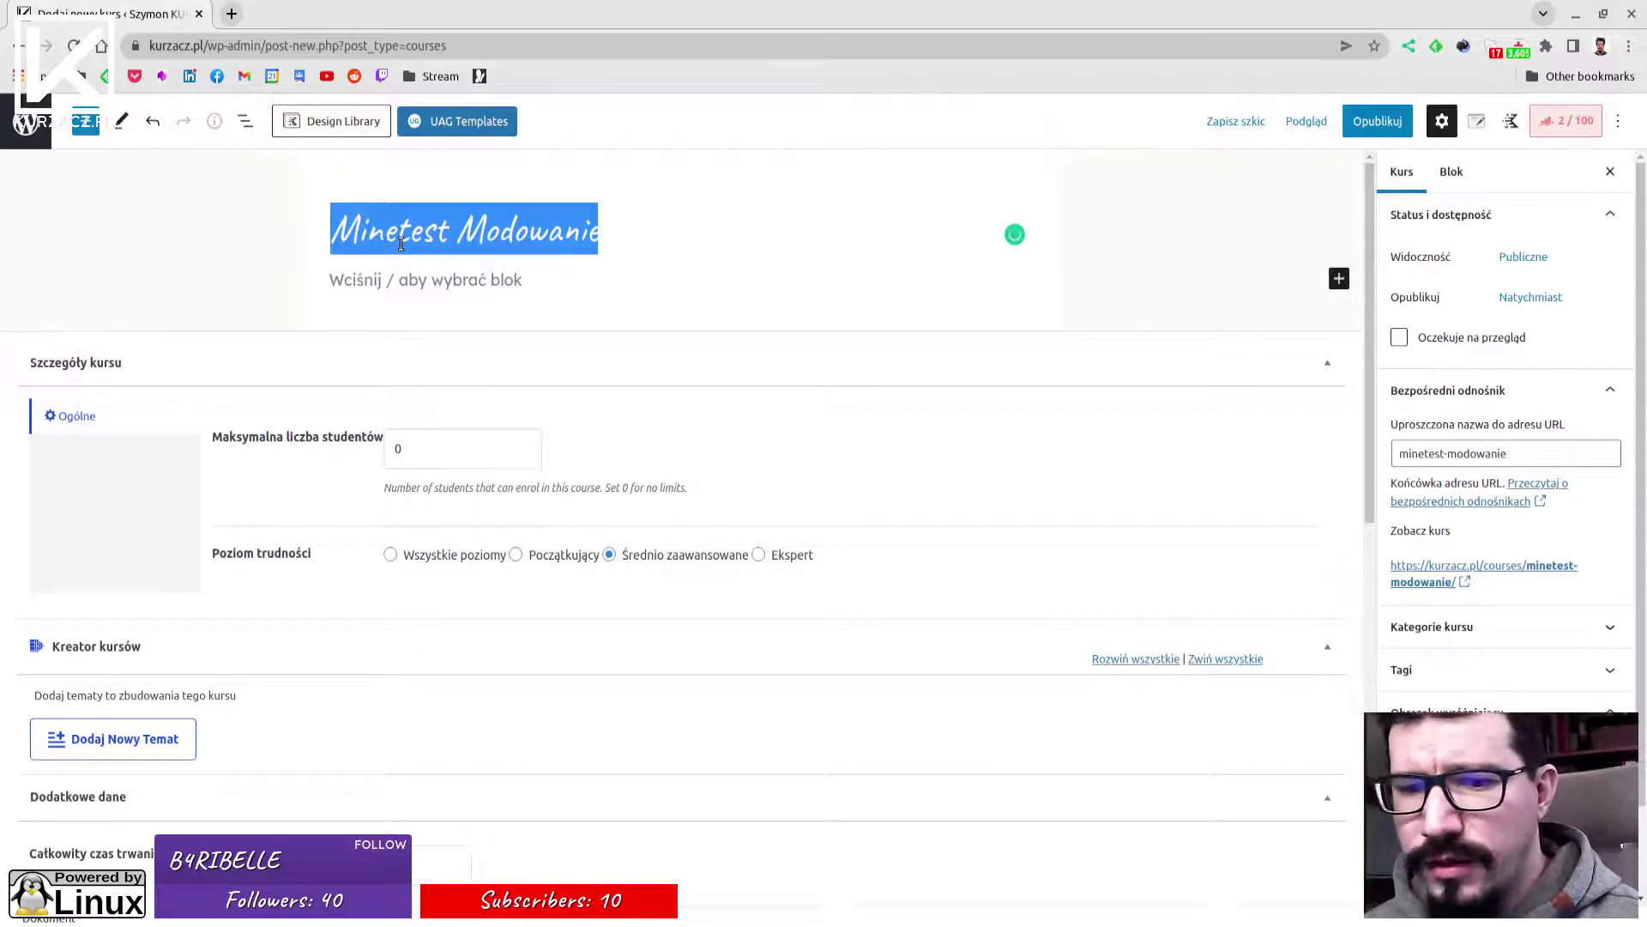
{"action": "key", "text": "alt+Tab"}
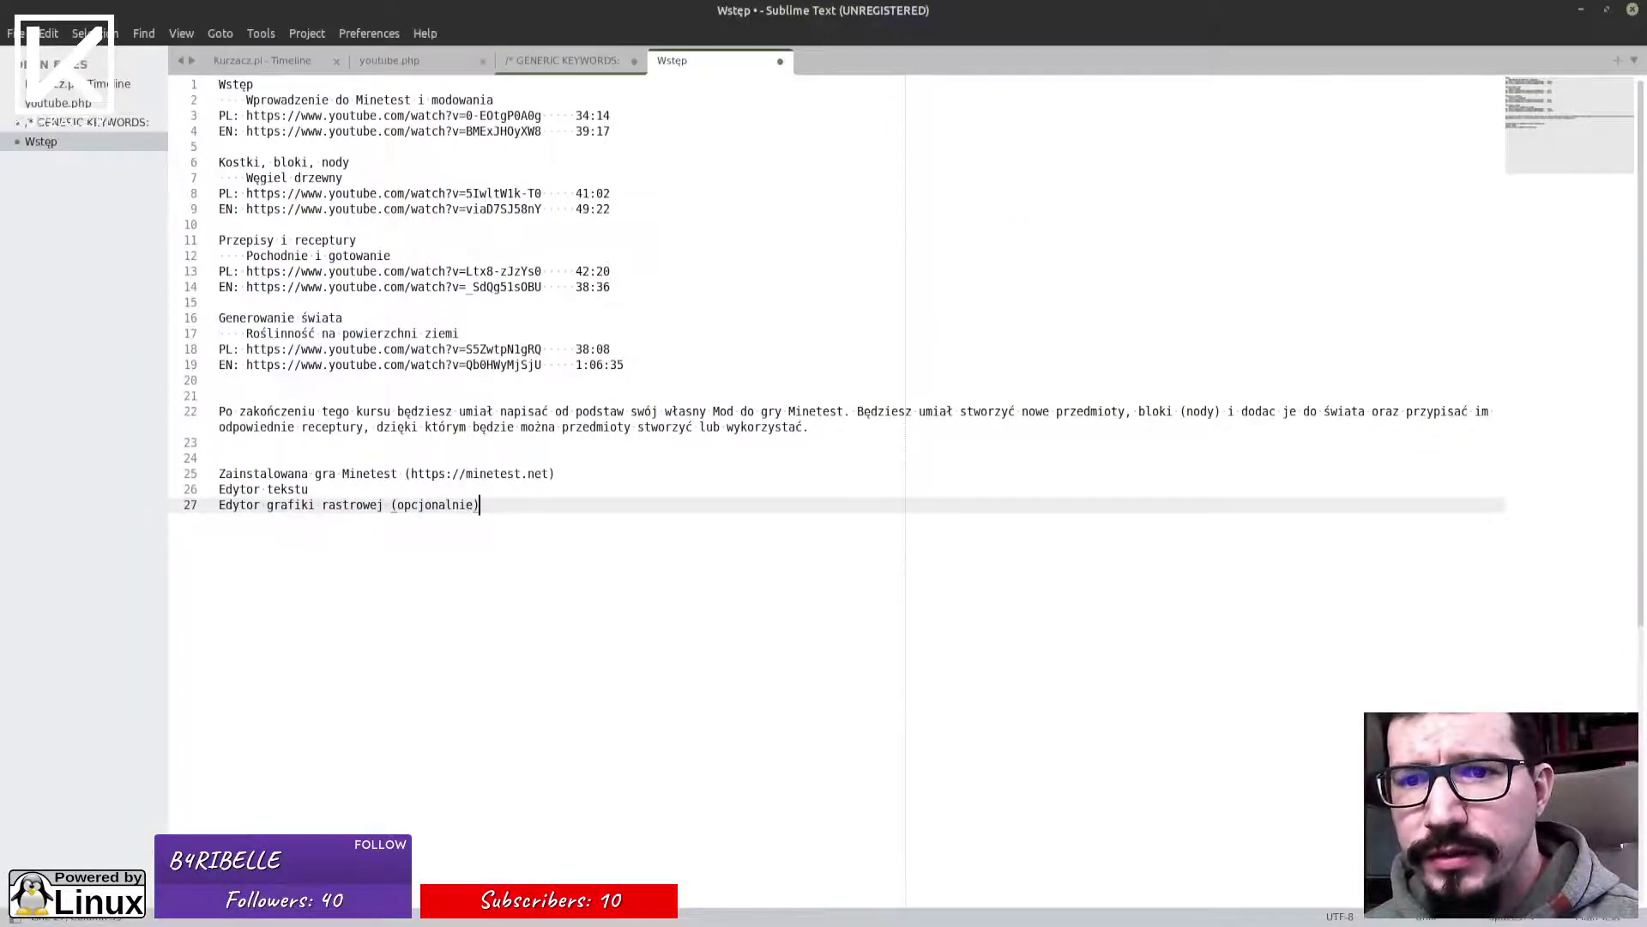
{"action": "key", "text": "alt+Tab"}
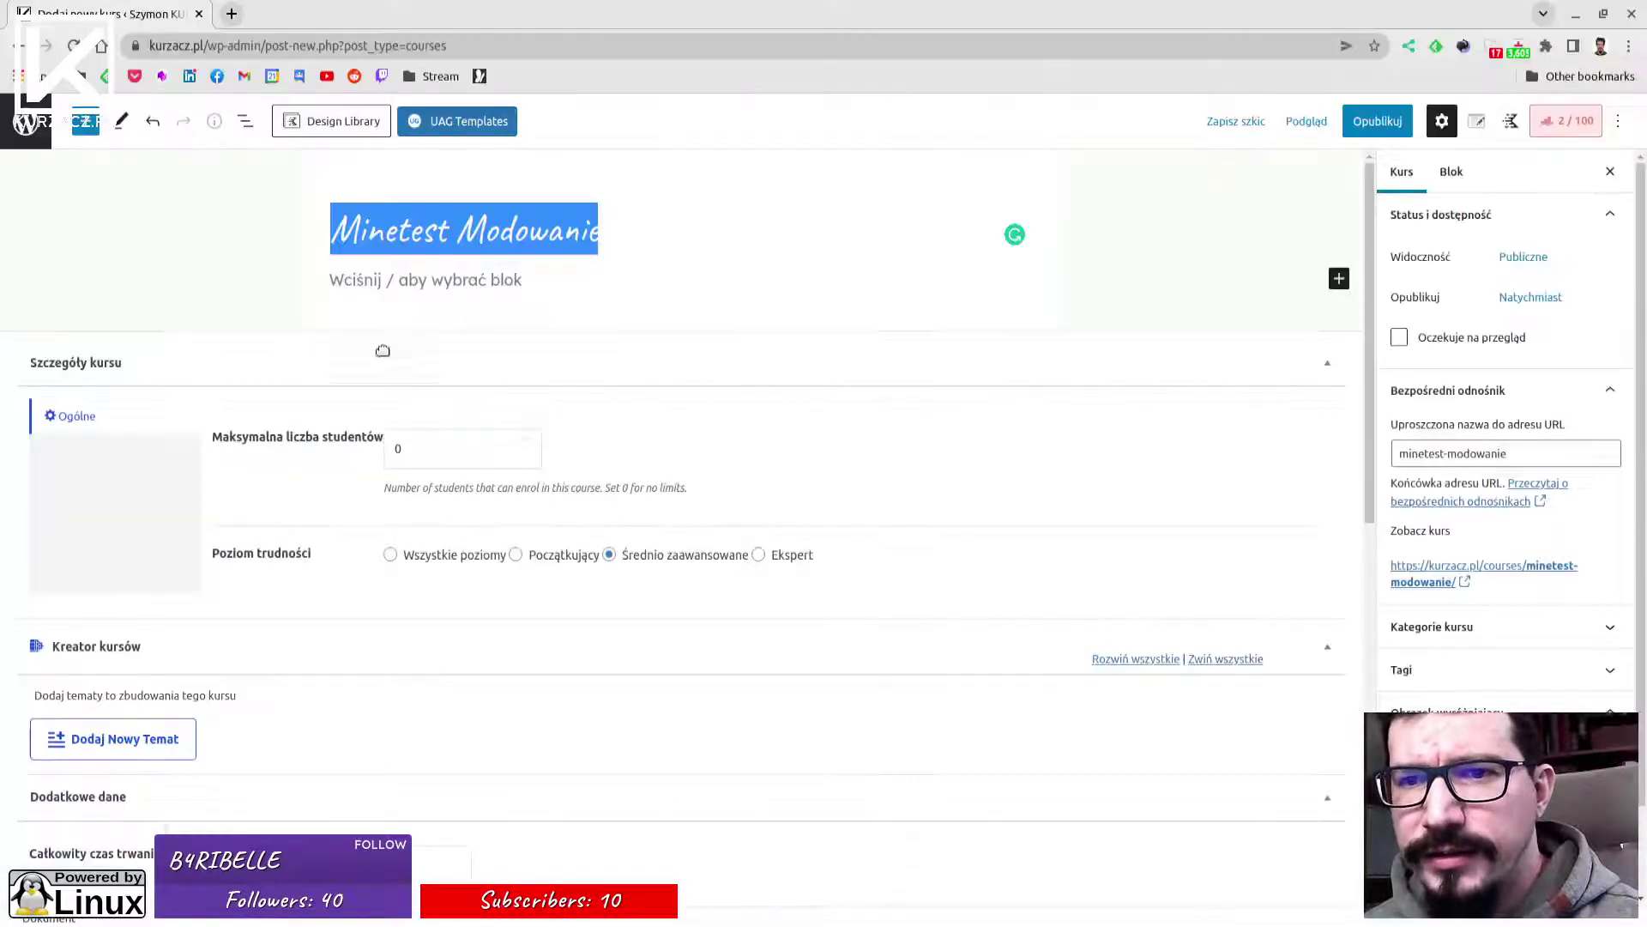
{"action": "type", "text": "Modow"}
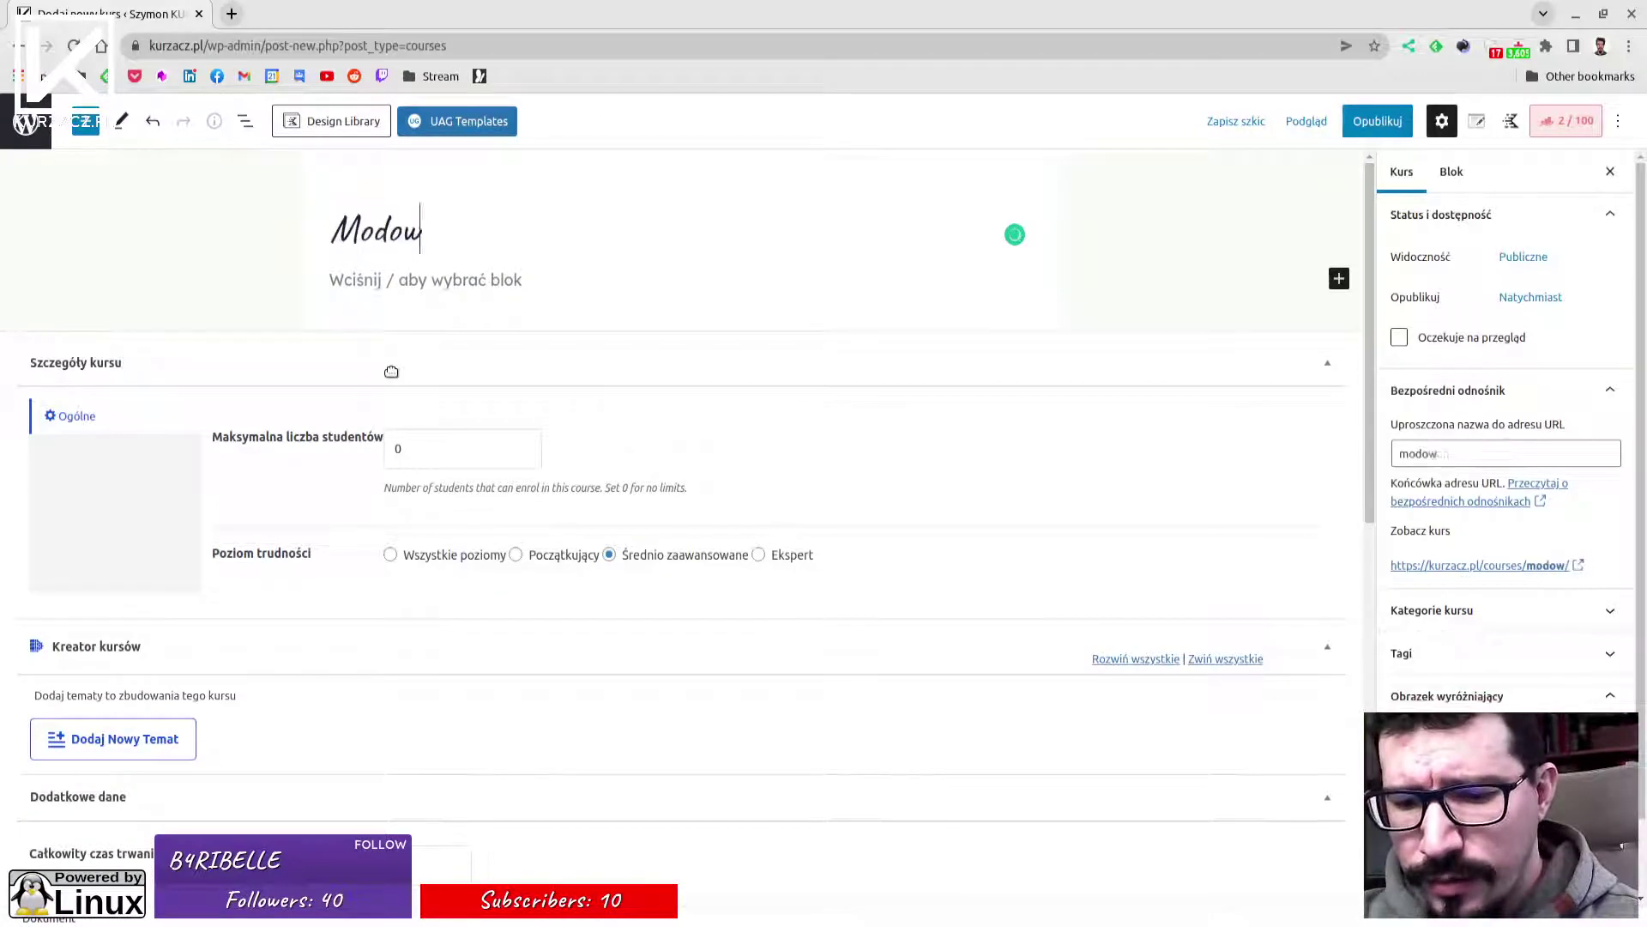
{"action": "type", "text": "anie Minetest"}
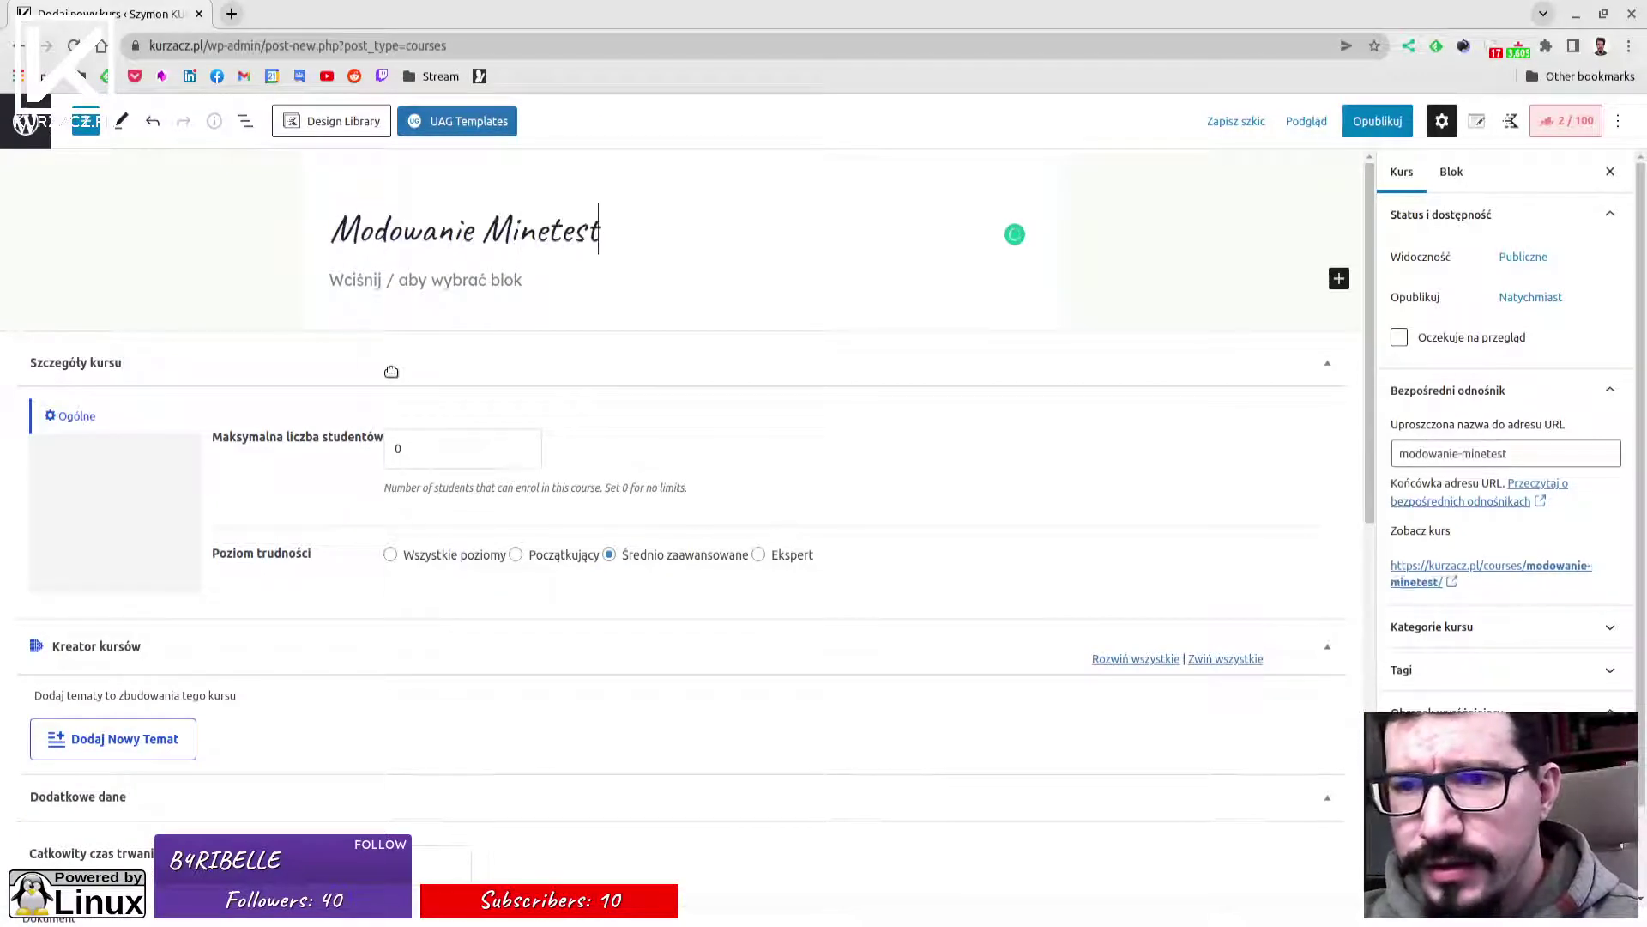
{"action": "type", "text": " - Podst"}
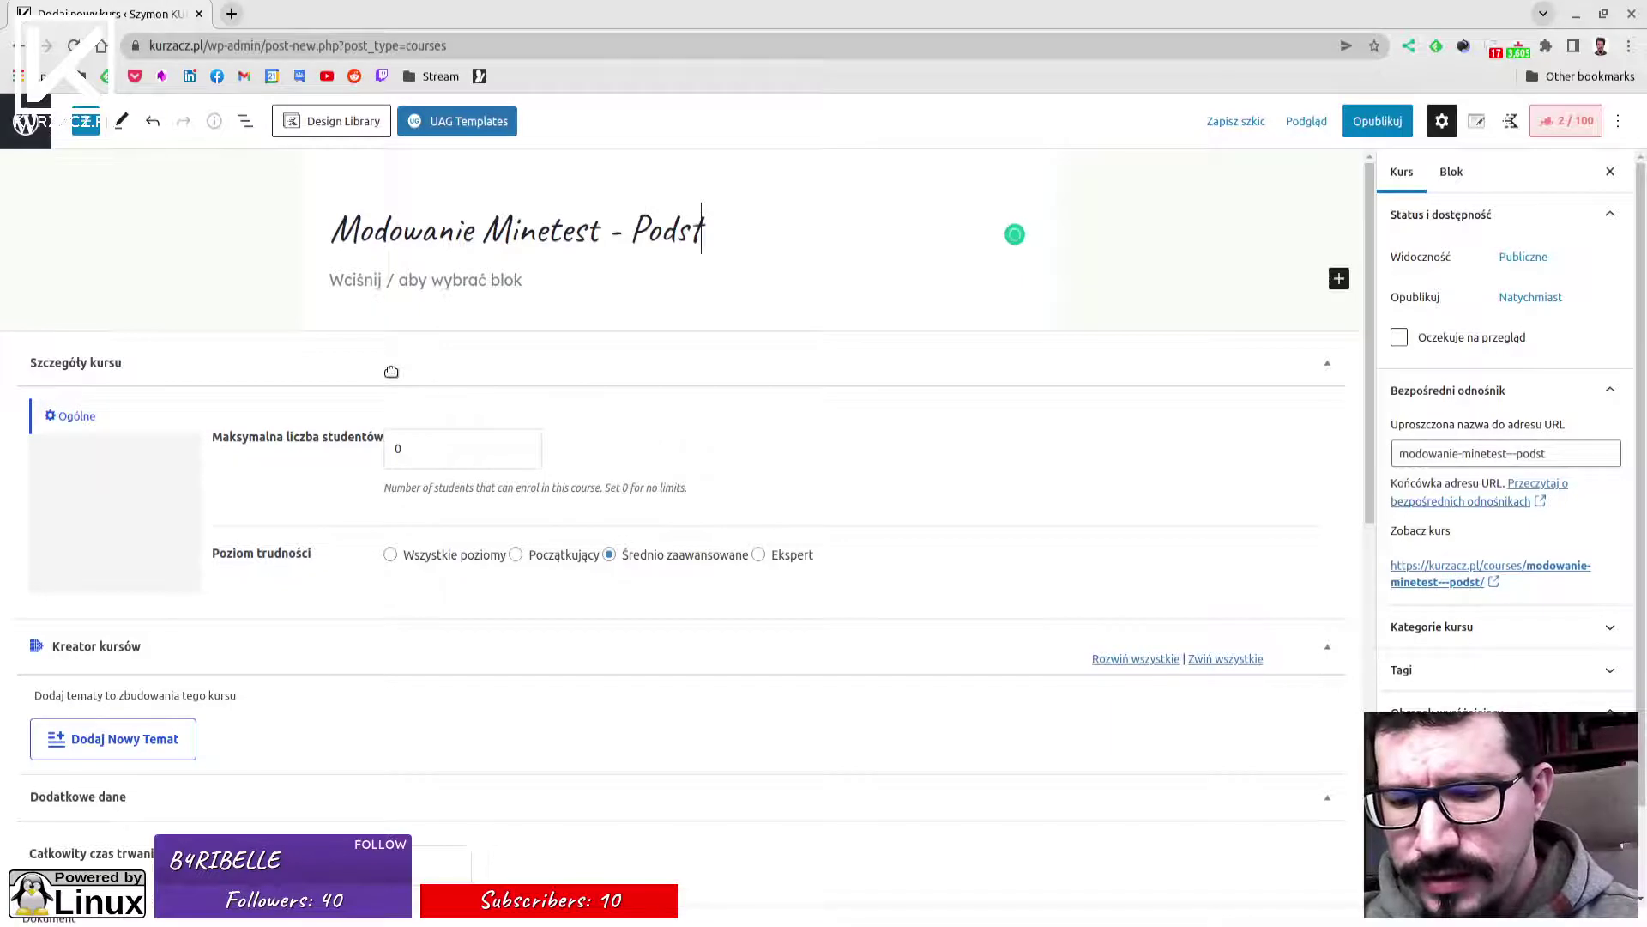
{"action": "type", "text": "awy"}
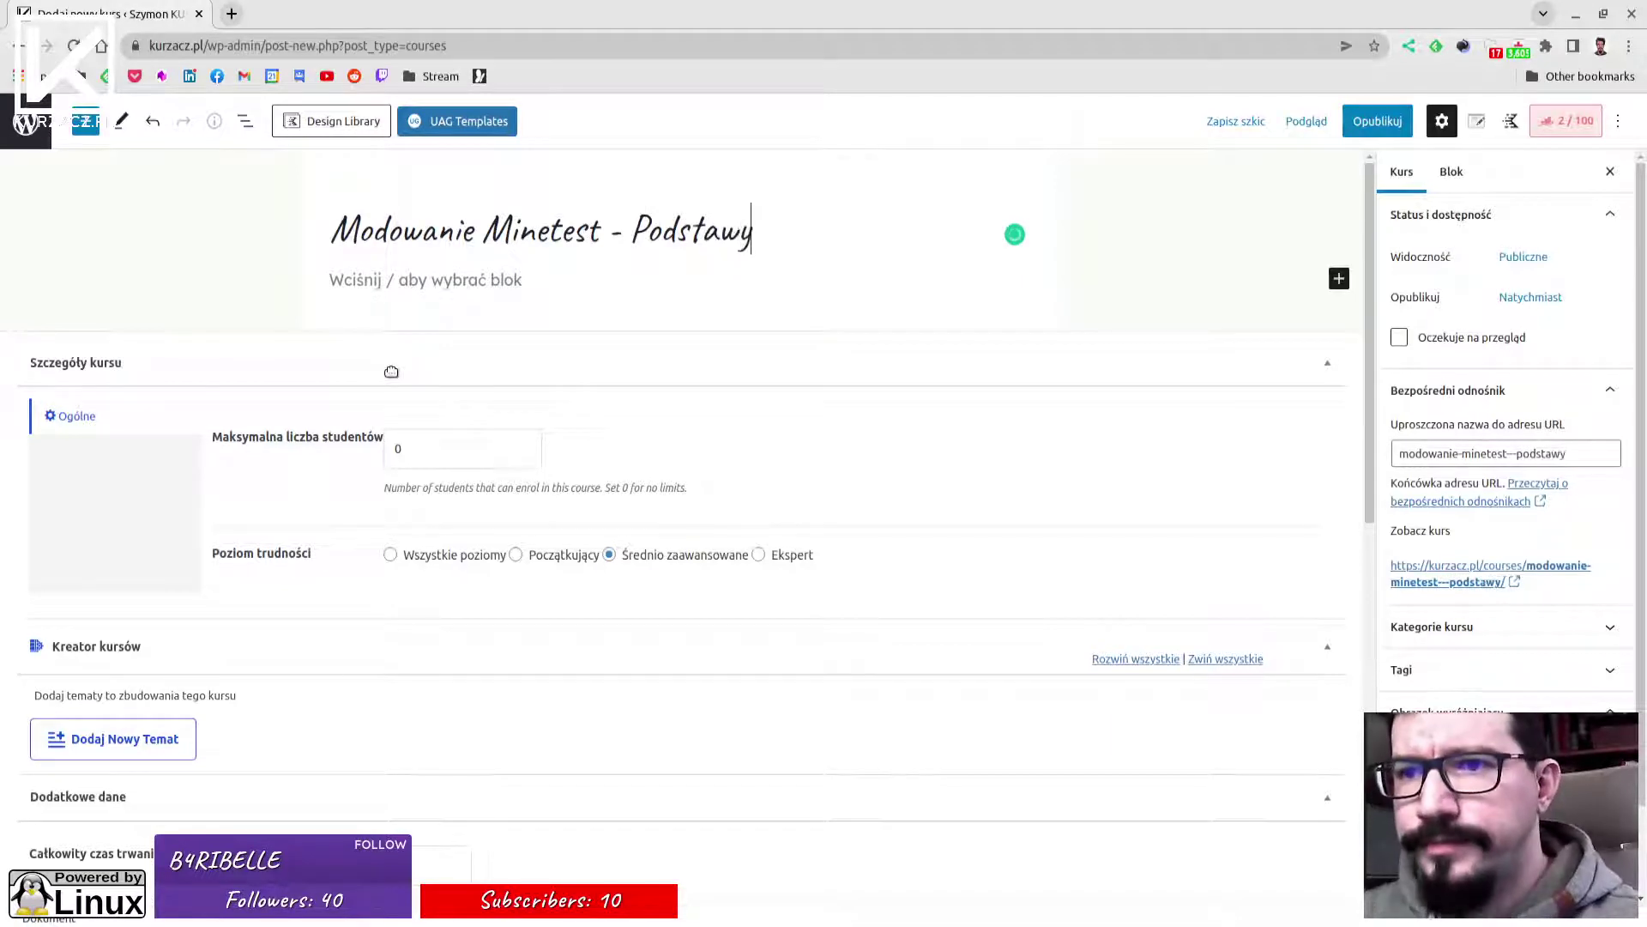
Remove the extra hyphens from the course's URL slug so it reads modowanie-minetest-podstawy.
{"action": "left_click", "coordinate": [1509, 453]}
{"action": "key", "text": "Delete"}
{"action": "key", "text": "Delete"}
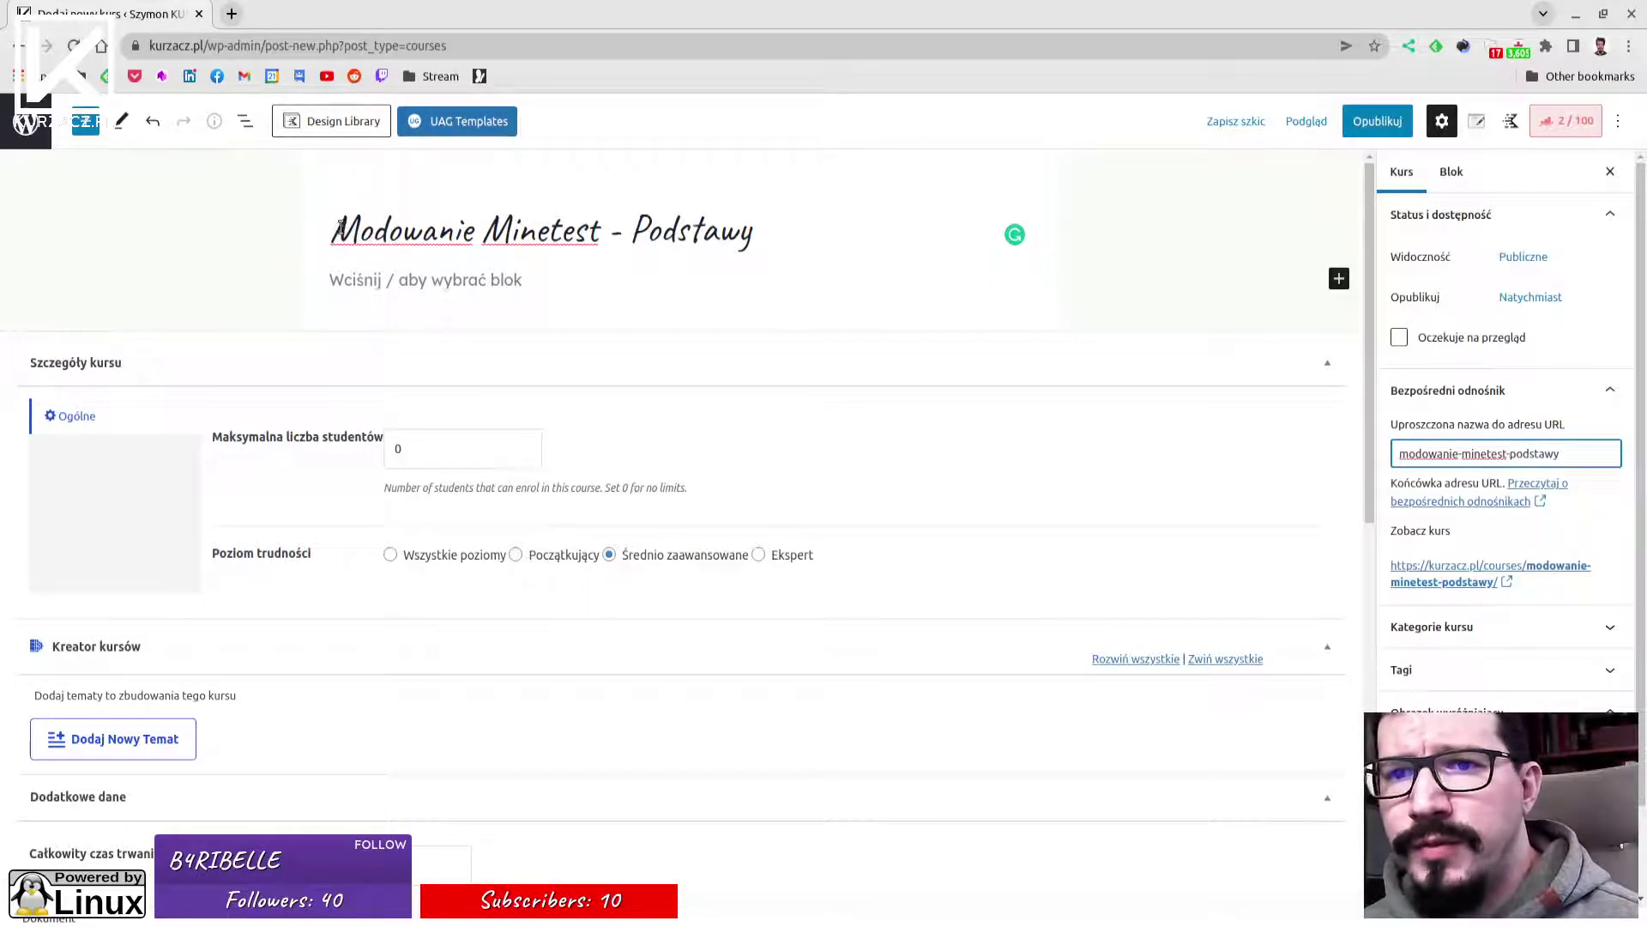
{"action": "left_click_drag", "start_coordinate": [339, 228], "coordinate": [746, 233]}
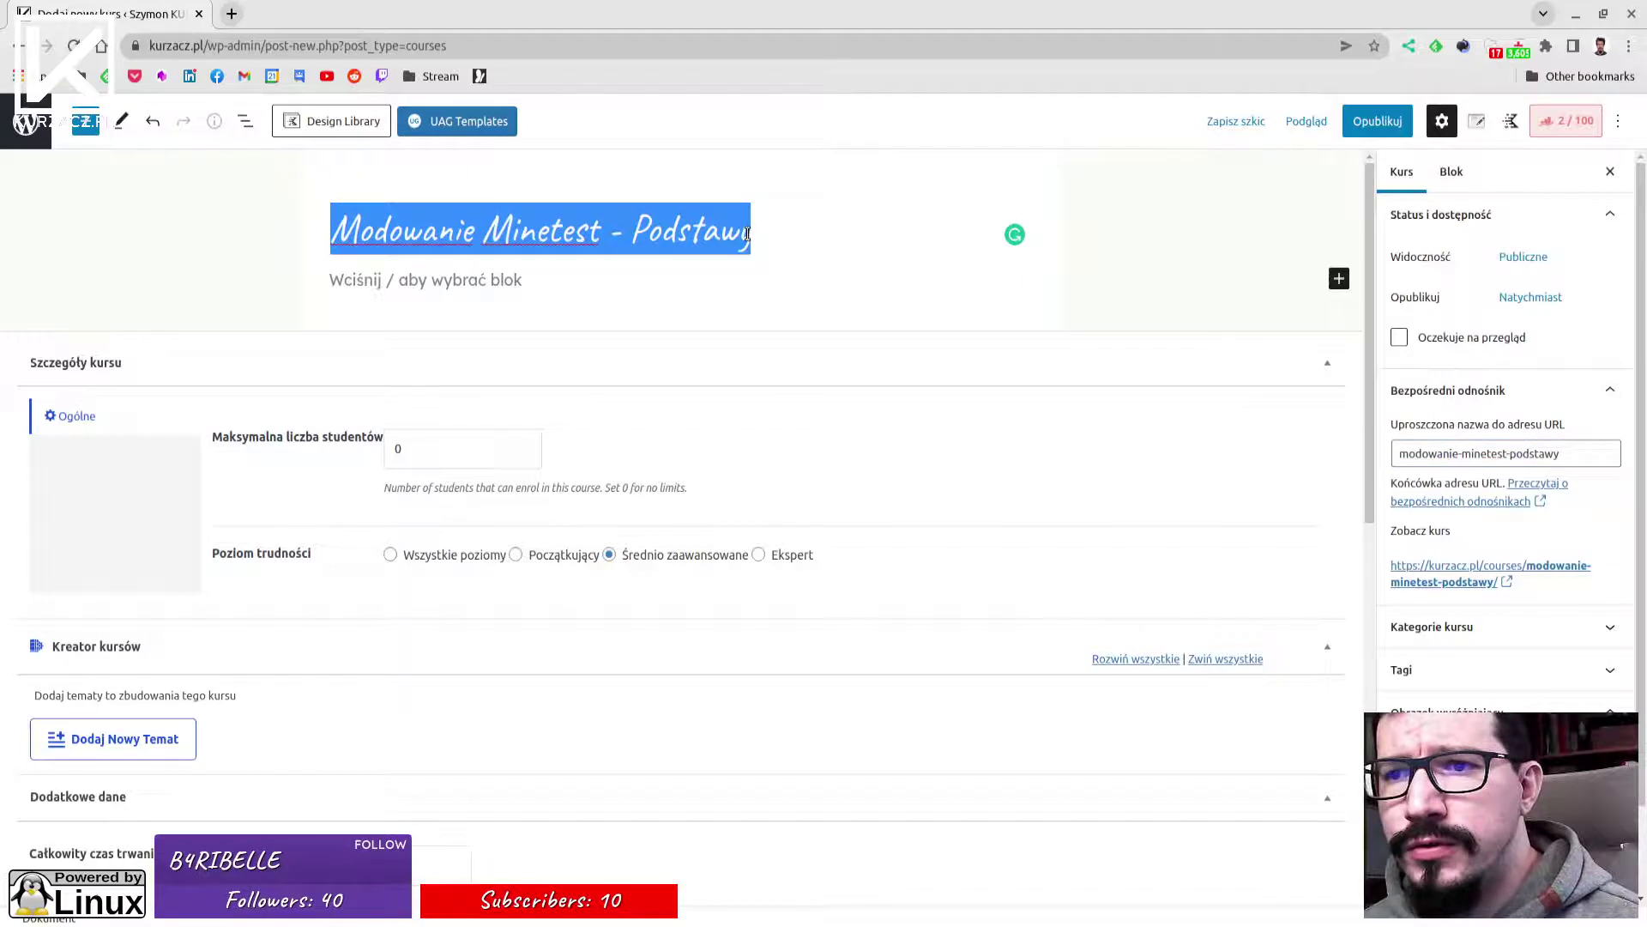
Insert an image block below the course title with kurs-minetest.png from the media library and look over the poster.
{"action": "left_click", "coordinate": [369, 282]}
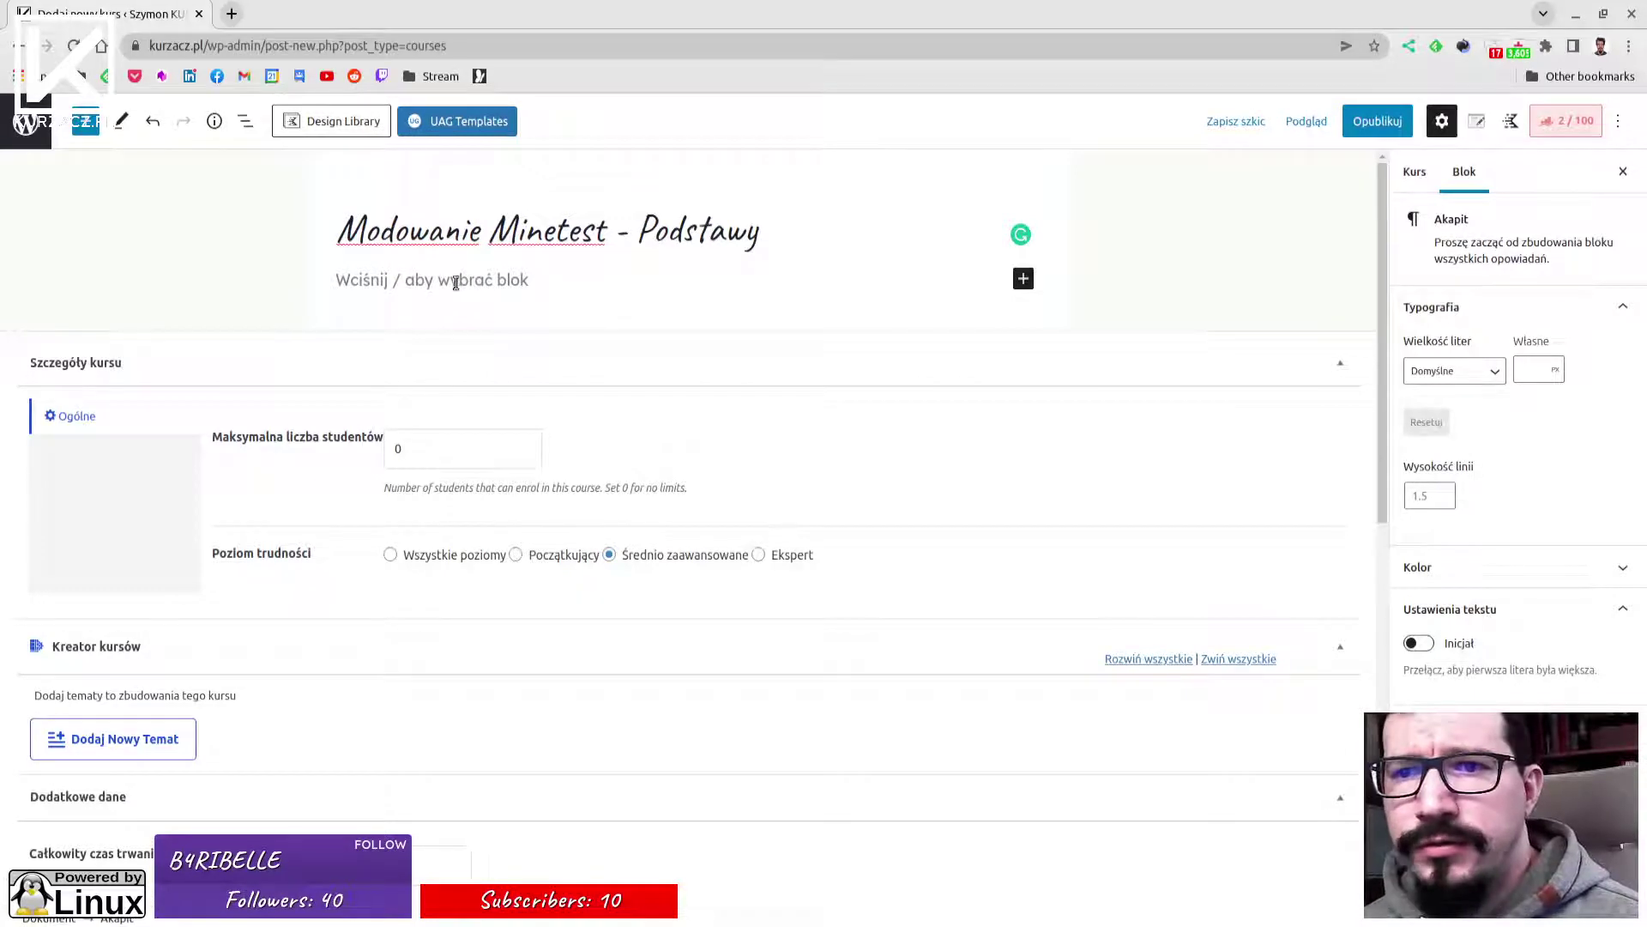
{"action": "left_click", "coordinate": [1022, 280]}
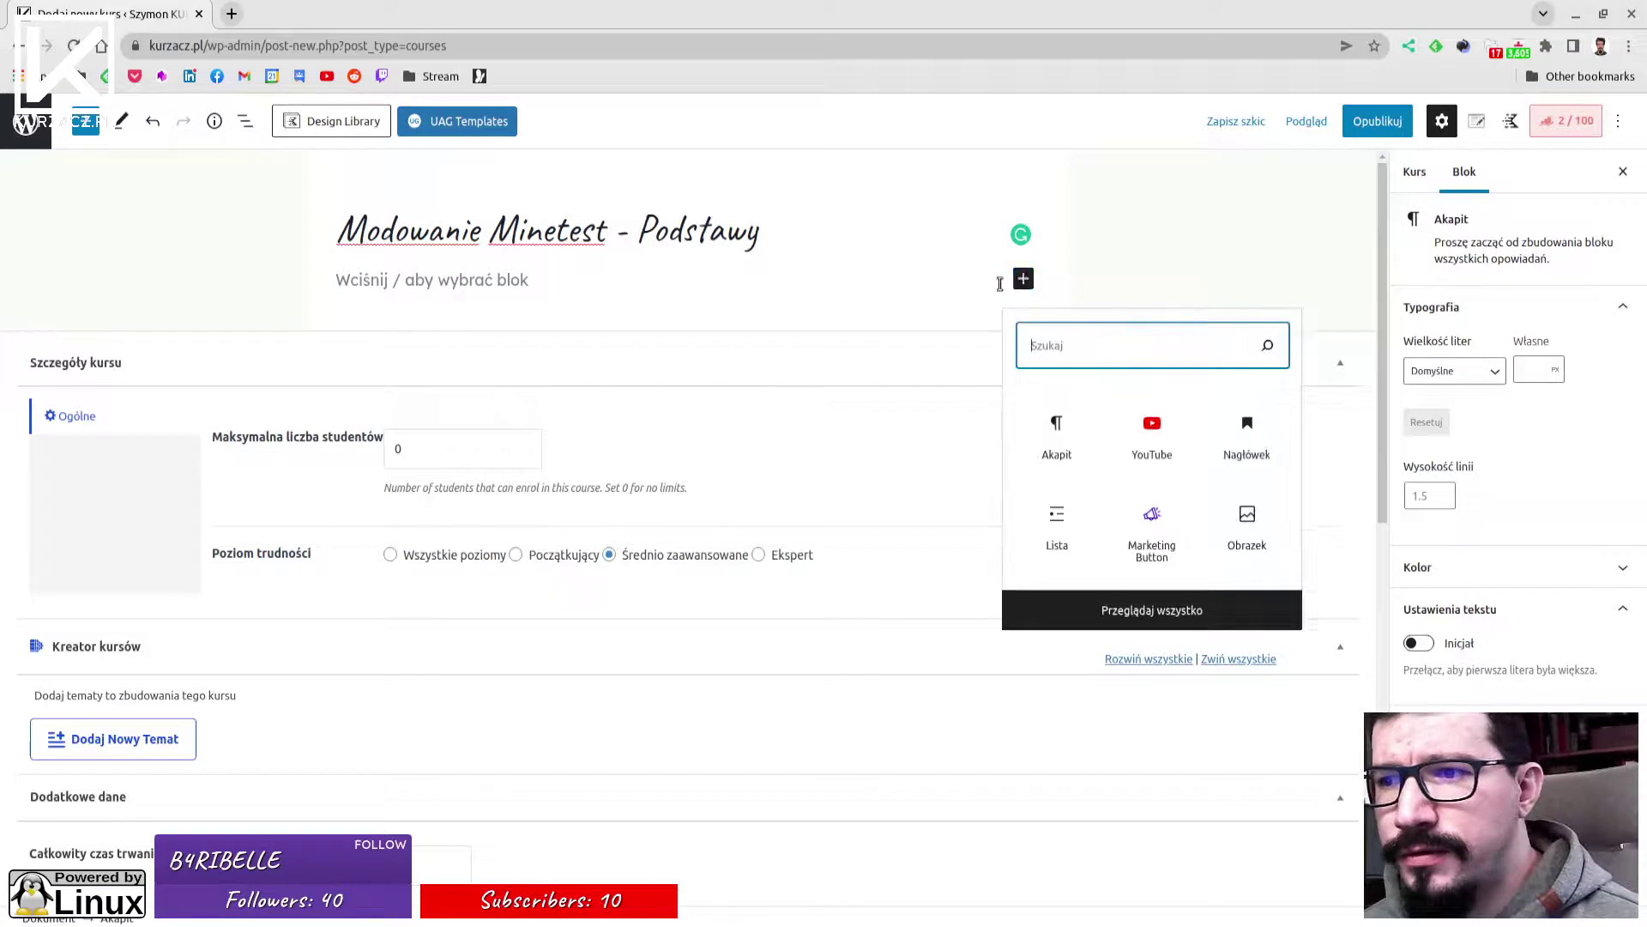
{"action": "left_click", "coordinate": [1246, 519]}
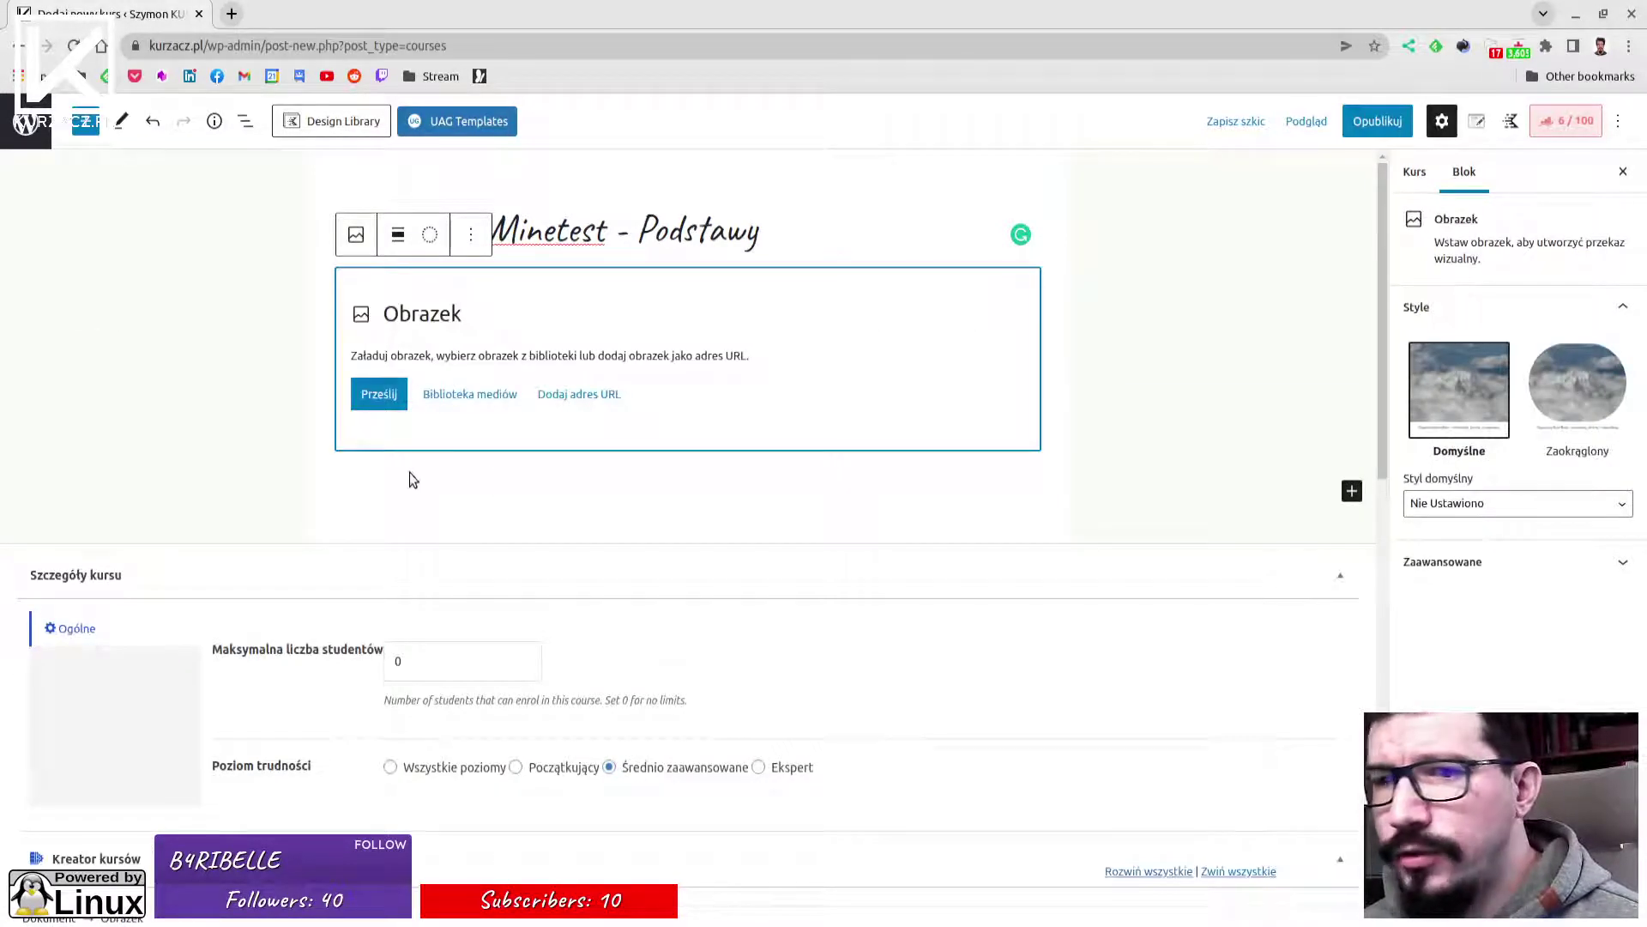
{"action": "left_click", "coordinate": [471, 400]}
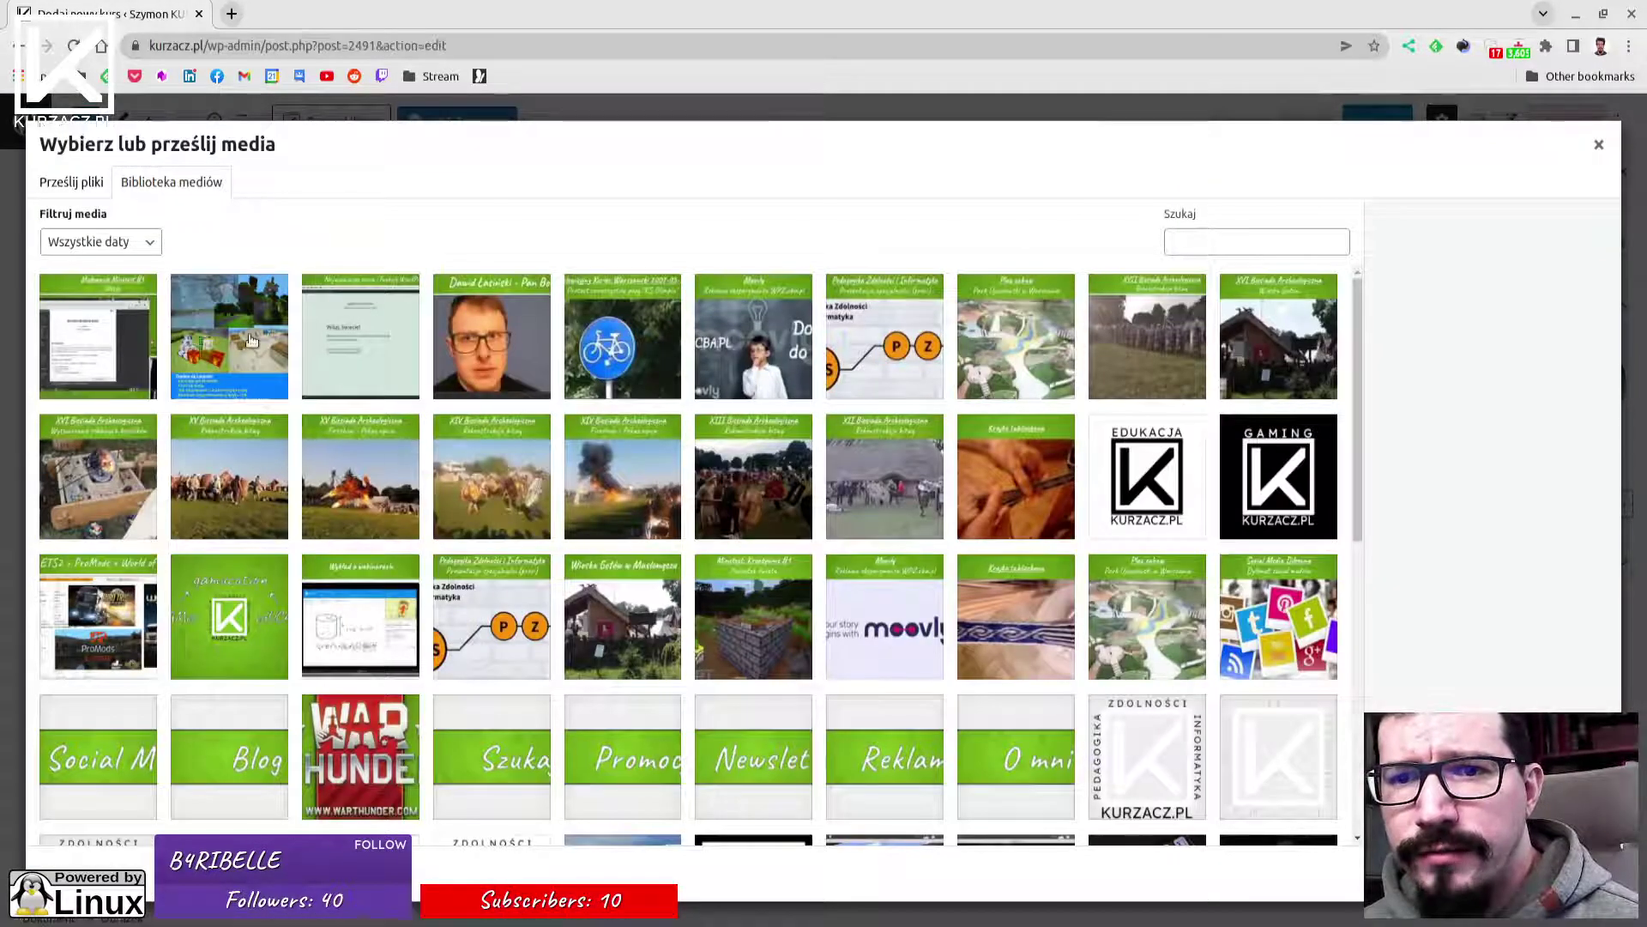
{"action": "left_click", "coordinate": [246, 342]}
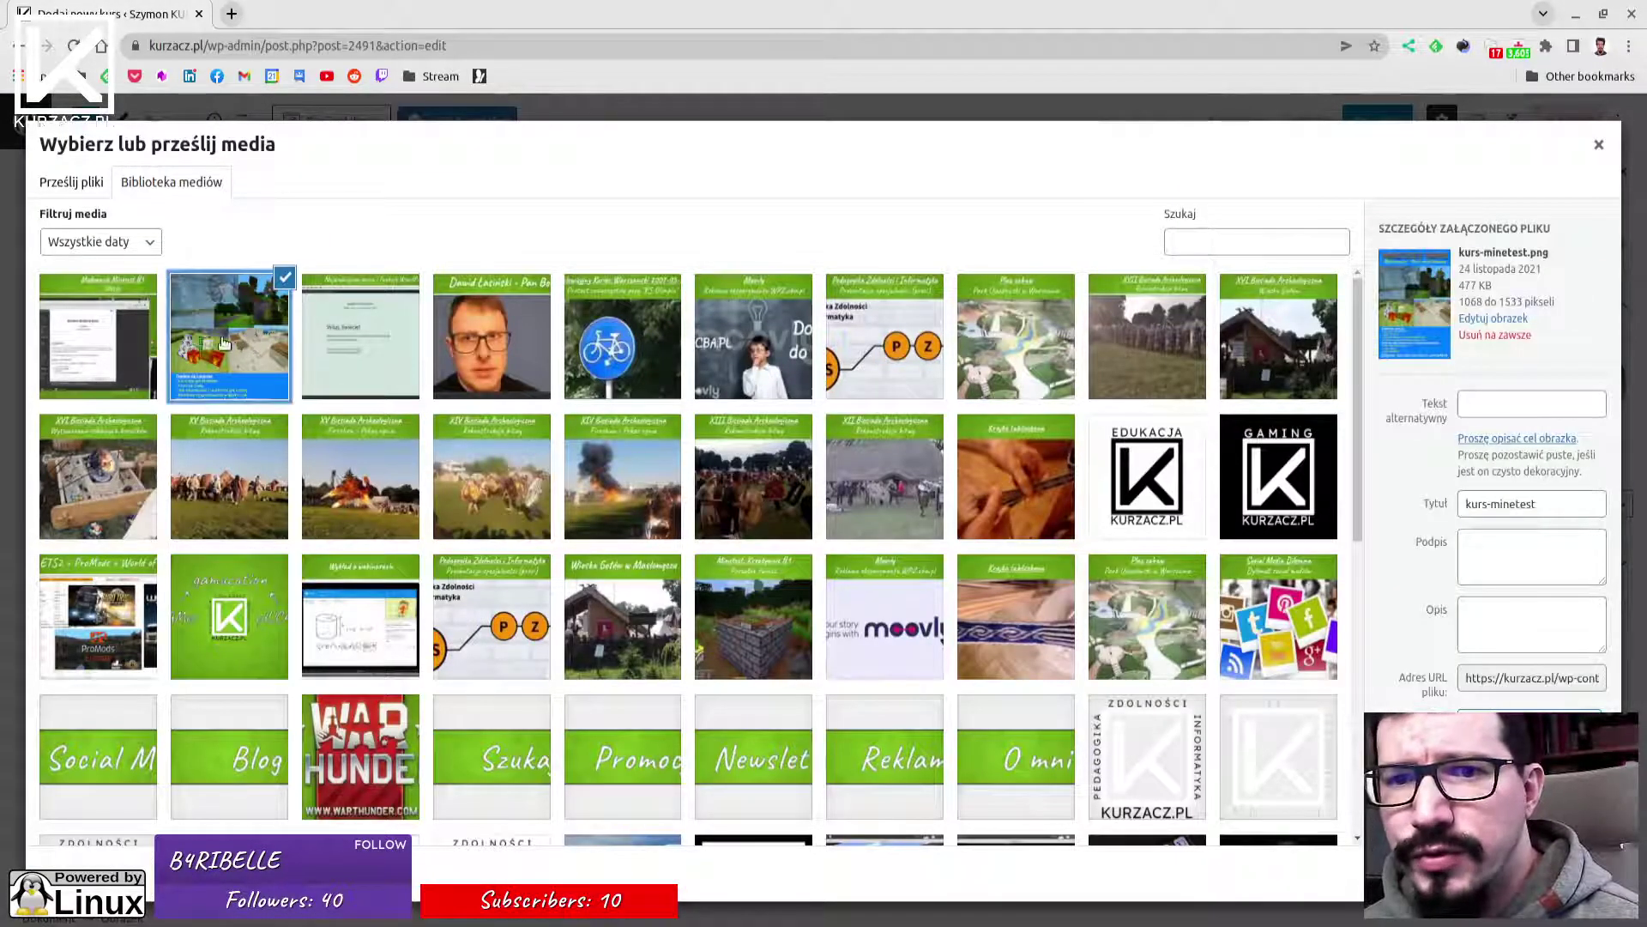
{"action": "left_click", "coordinate": [1574, 875]}
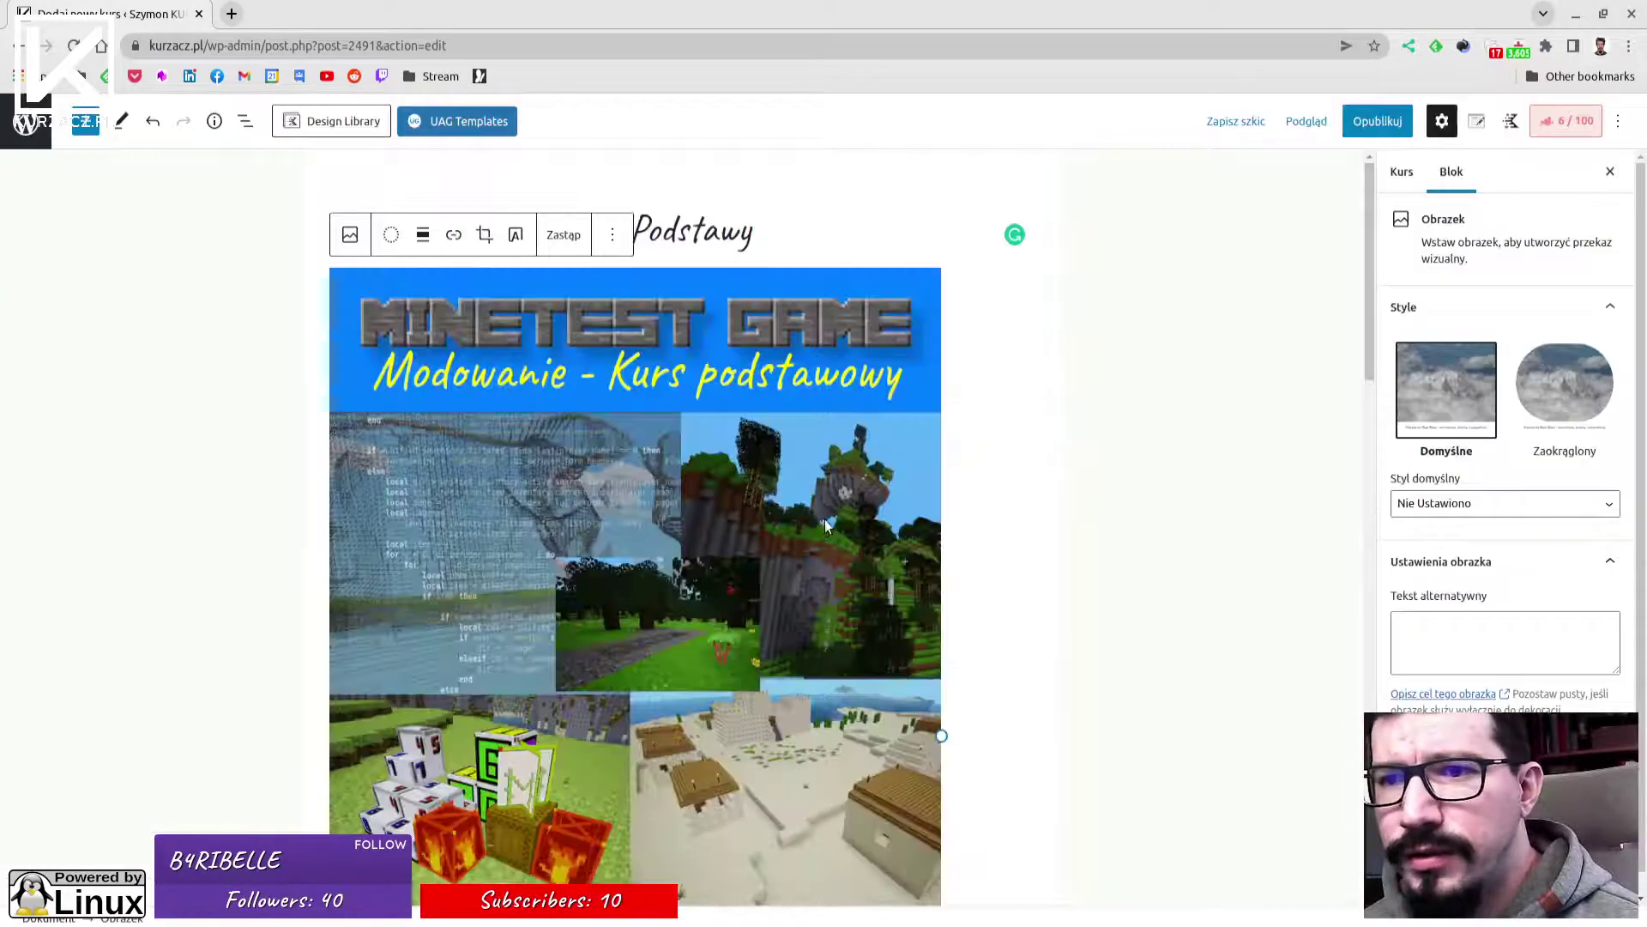
{"action": "scroll", "coordinate": [875, 530], "scroll_direction": "down", "scroll_amount": 6}
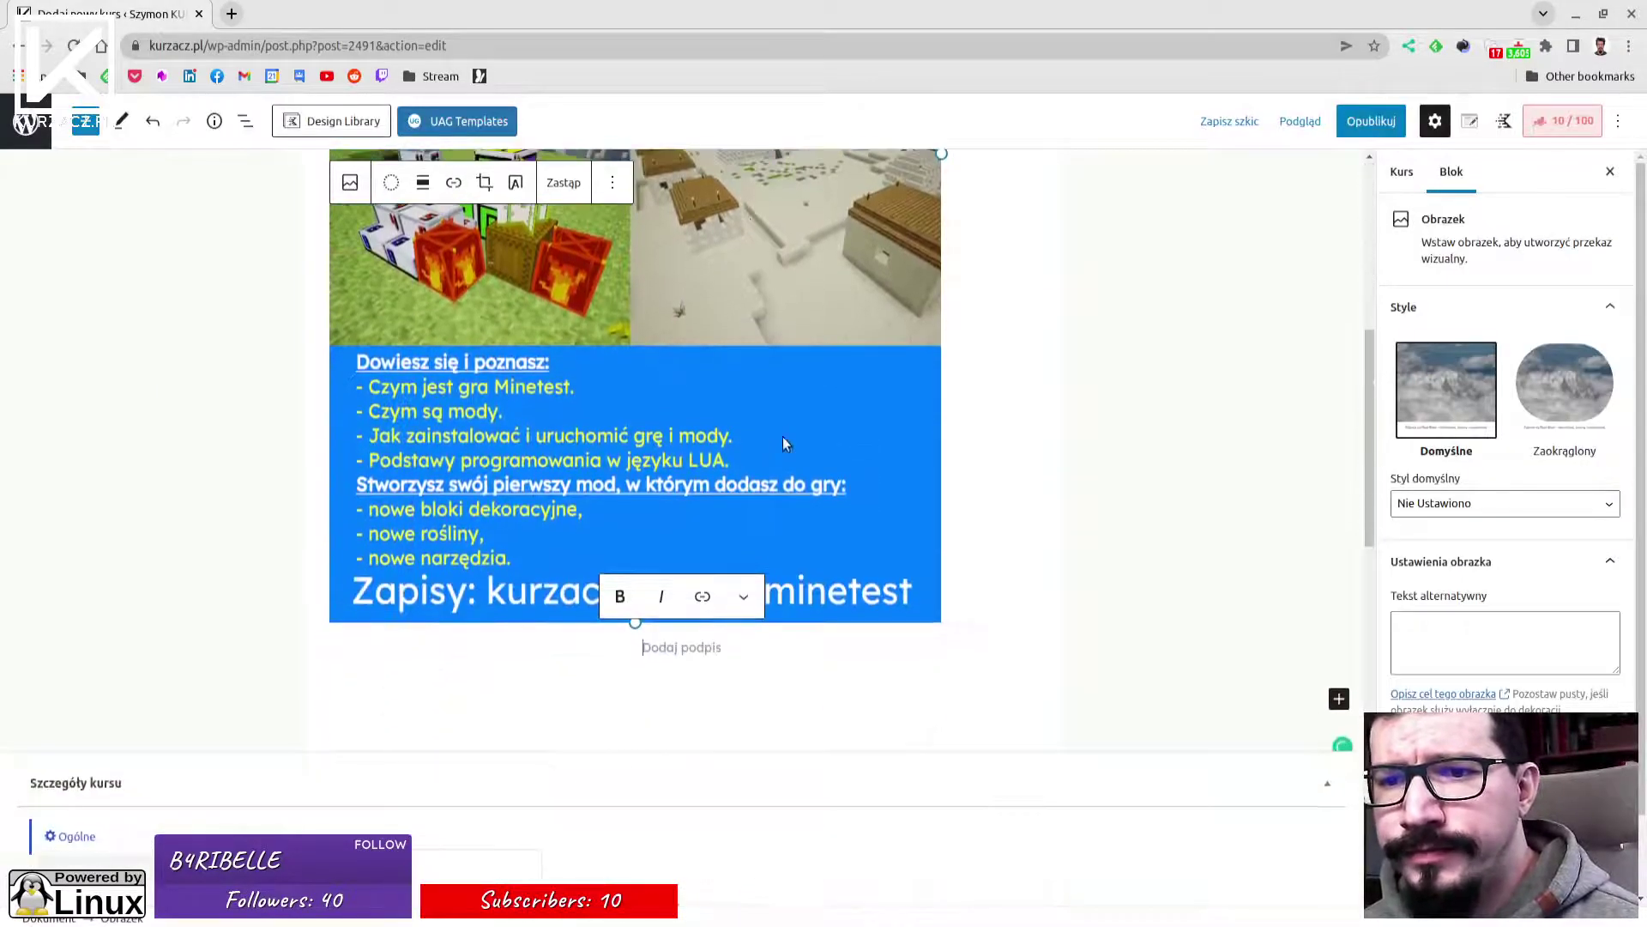
{"action": "scroll", "coordinate": [793, 429], "scroll_direction": "up", "scroll_amount": 6}
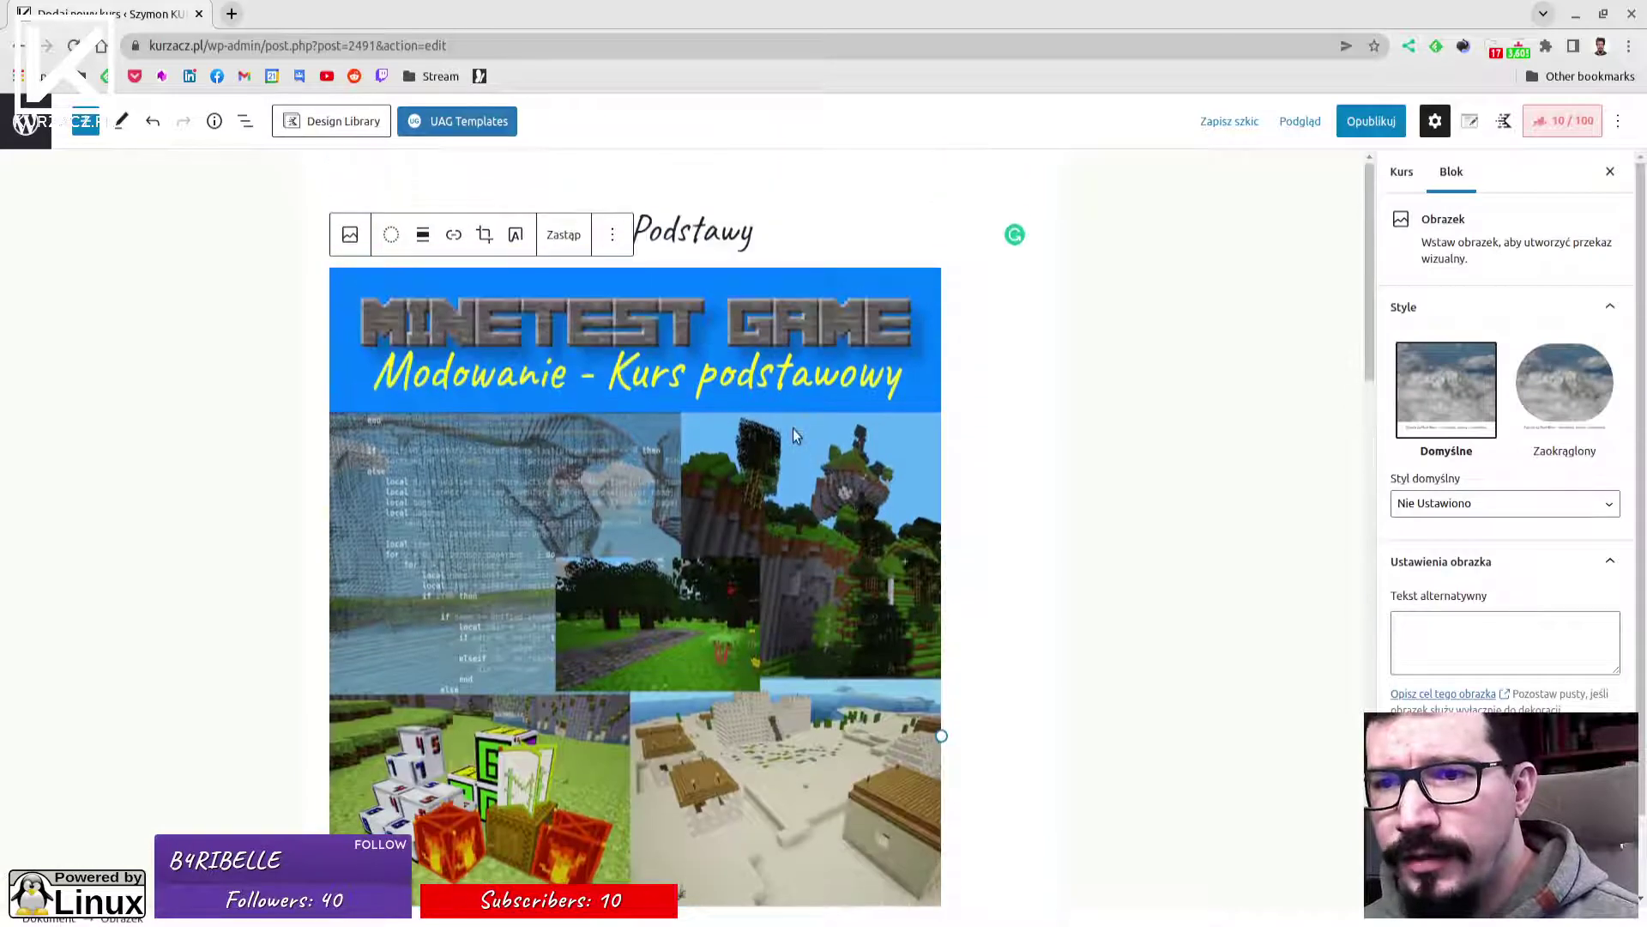
{"action": "scroll", "coordinate": [887, 446], "scroll_direction": "down", "scroll_amount": 6}
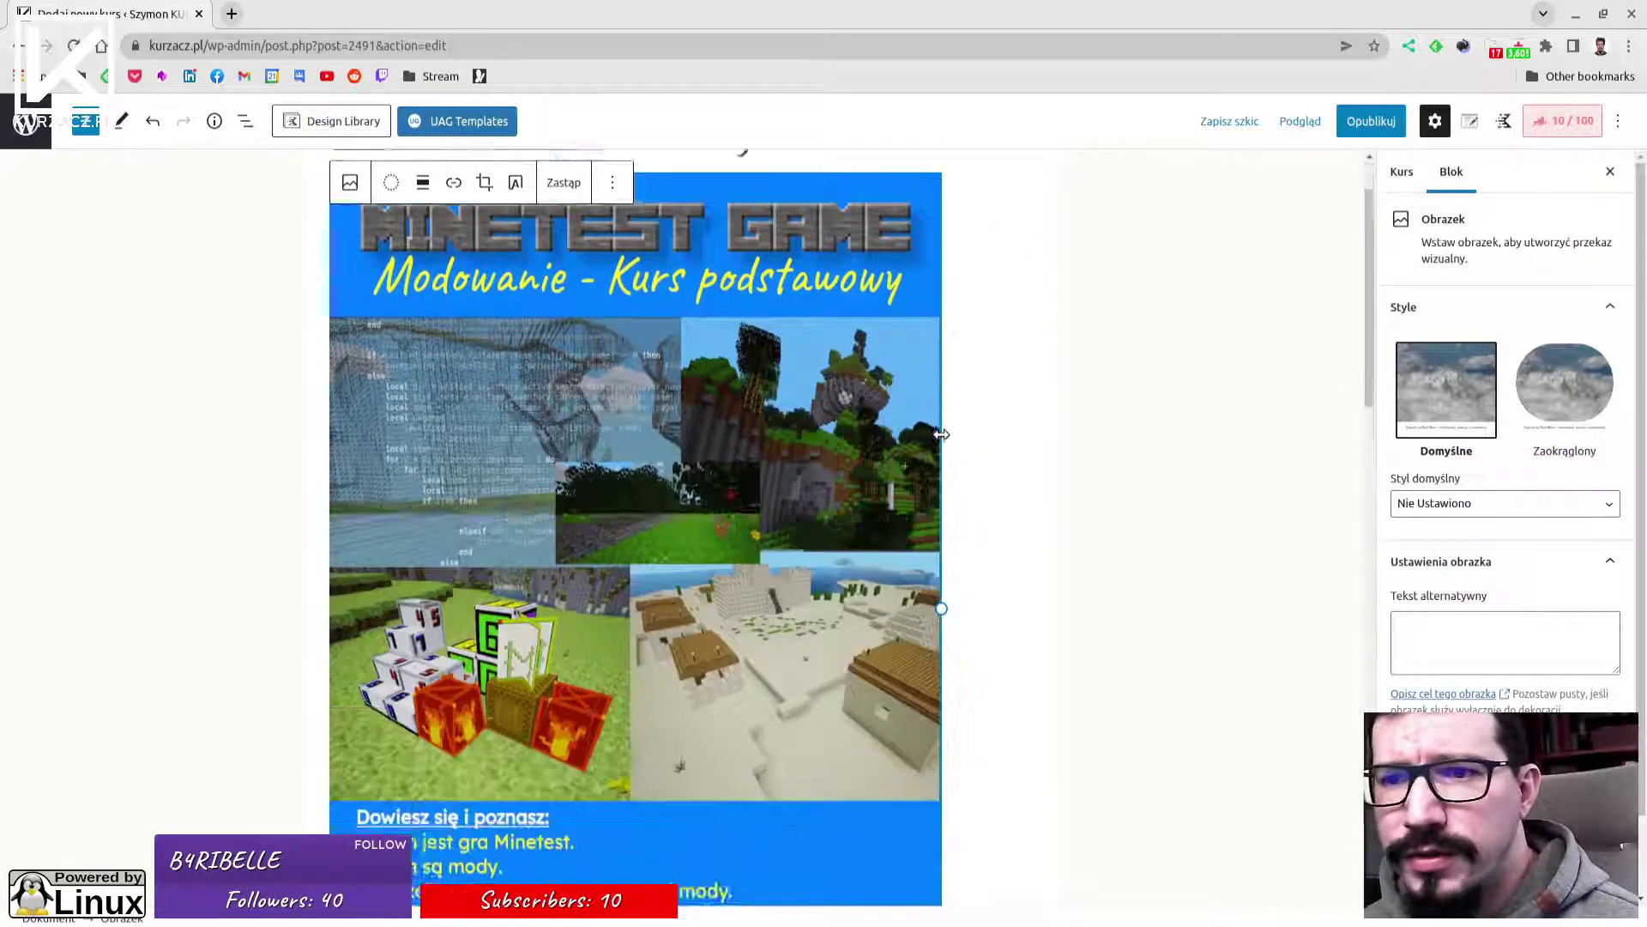
{"action": "scroll", "coordinate": [880, 656], "scroll_direction": "down", "scroll_amount": 2}
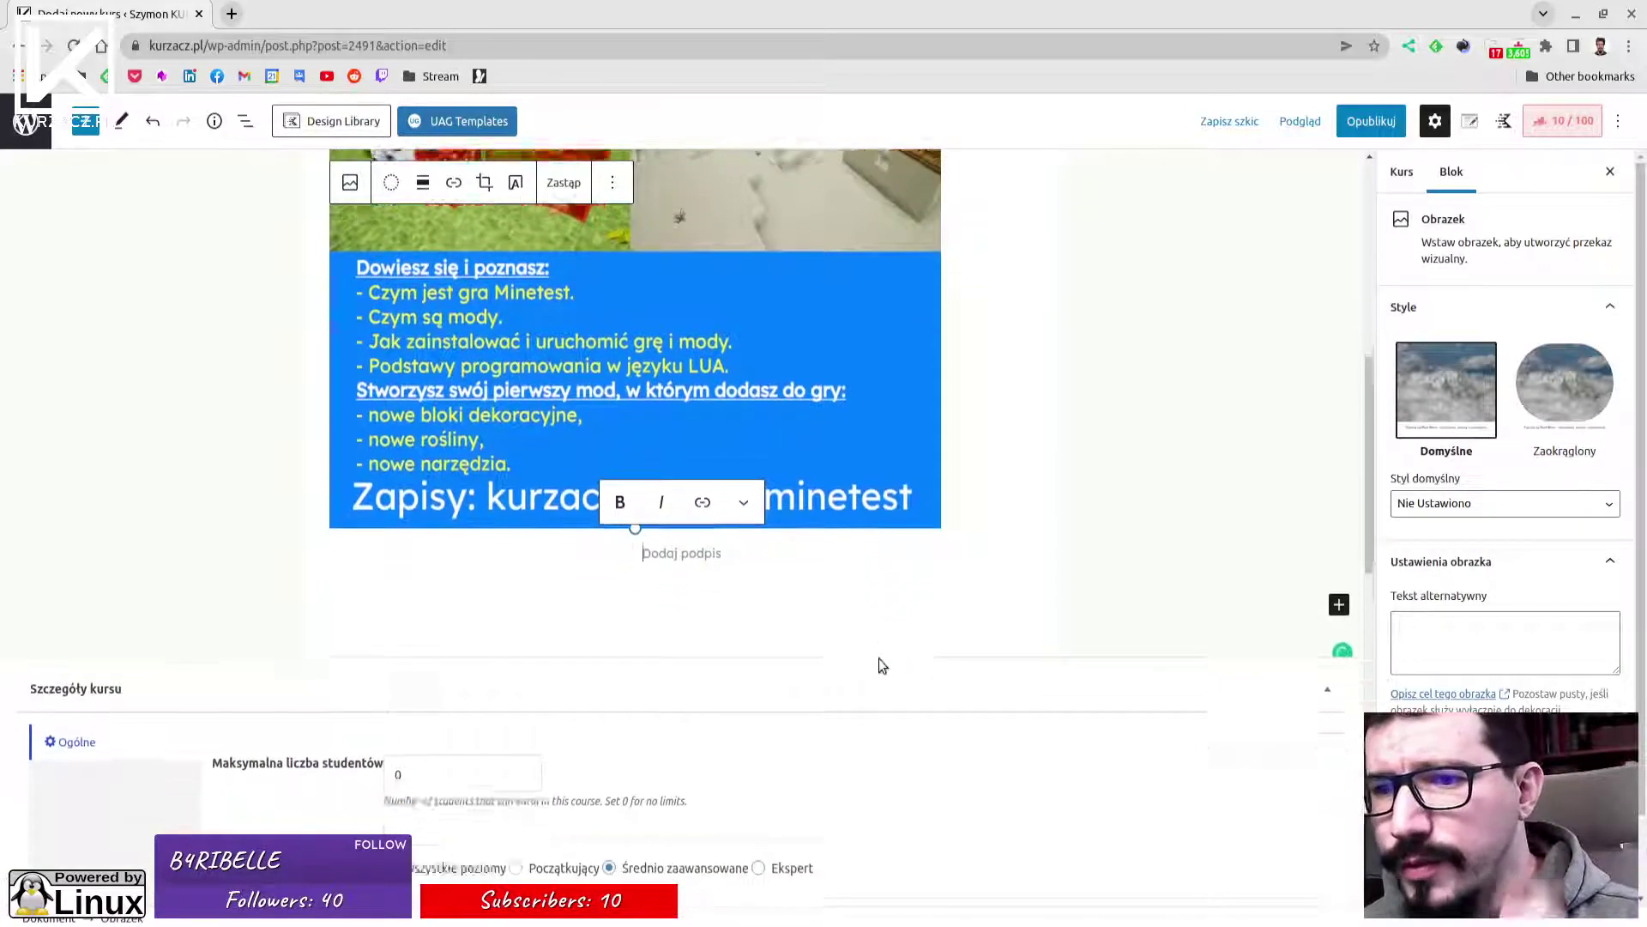
{"action": "left_click", "coordinate": [718, 530]}
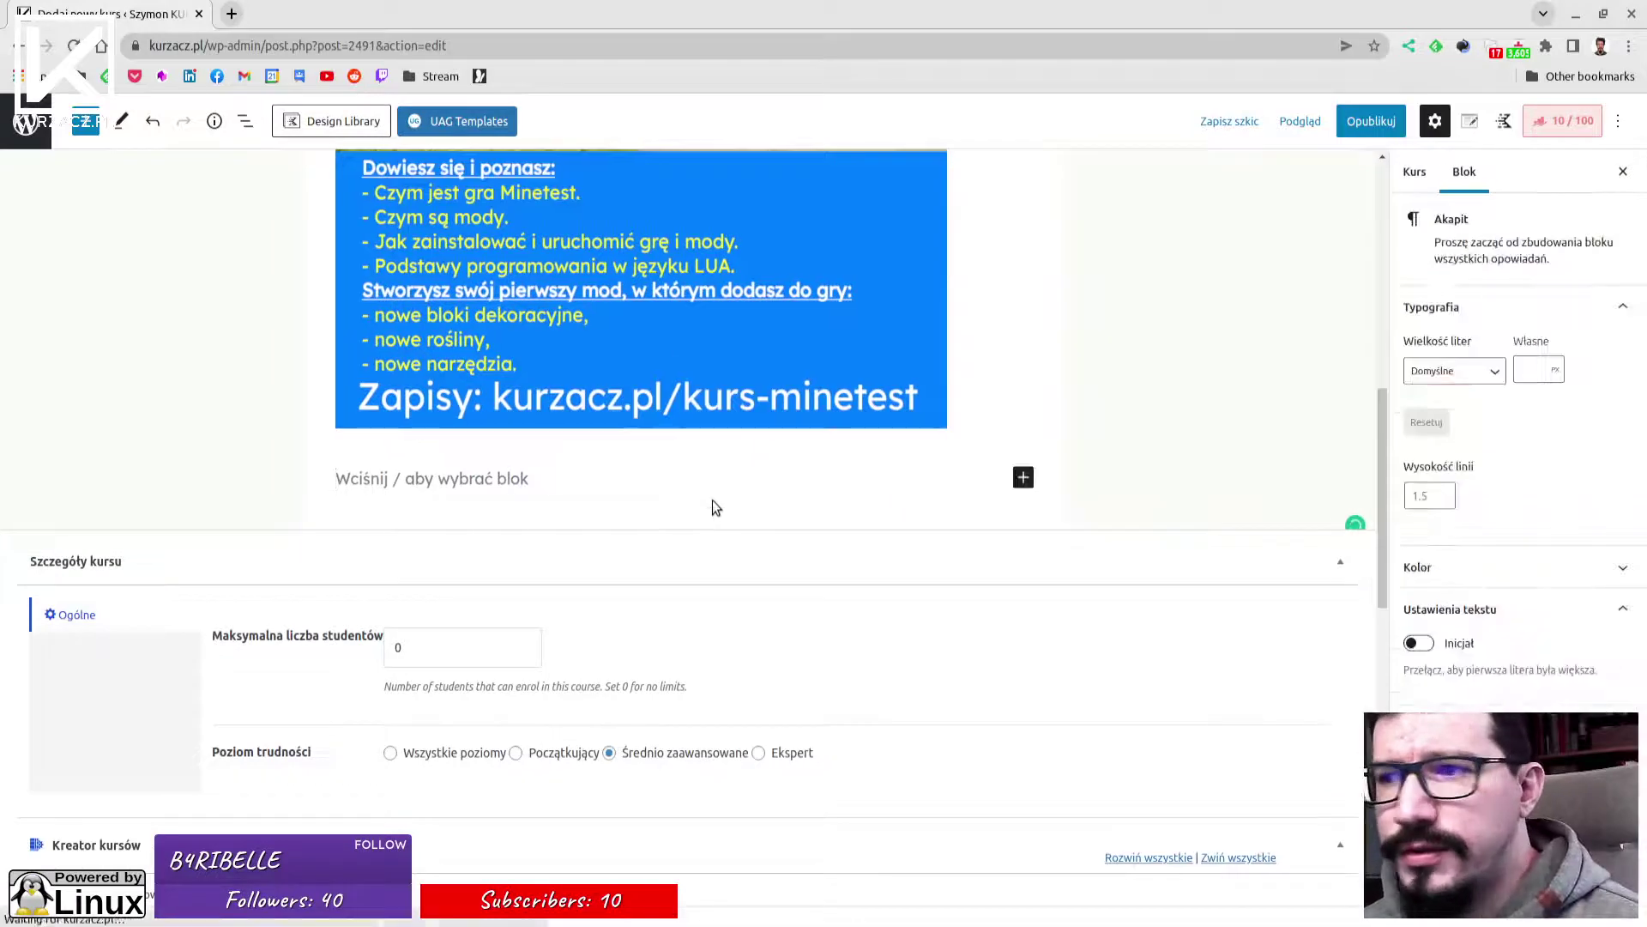
Set the course's featured image to hgdWUfni87g.jpg, the Minetest modding thumbnail, from the media library.
{"action": "left_click", "coordinate": [1156, 386]}
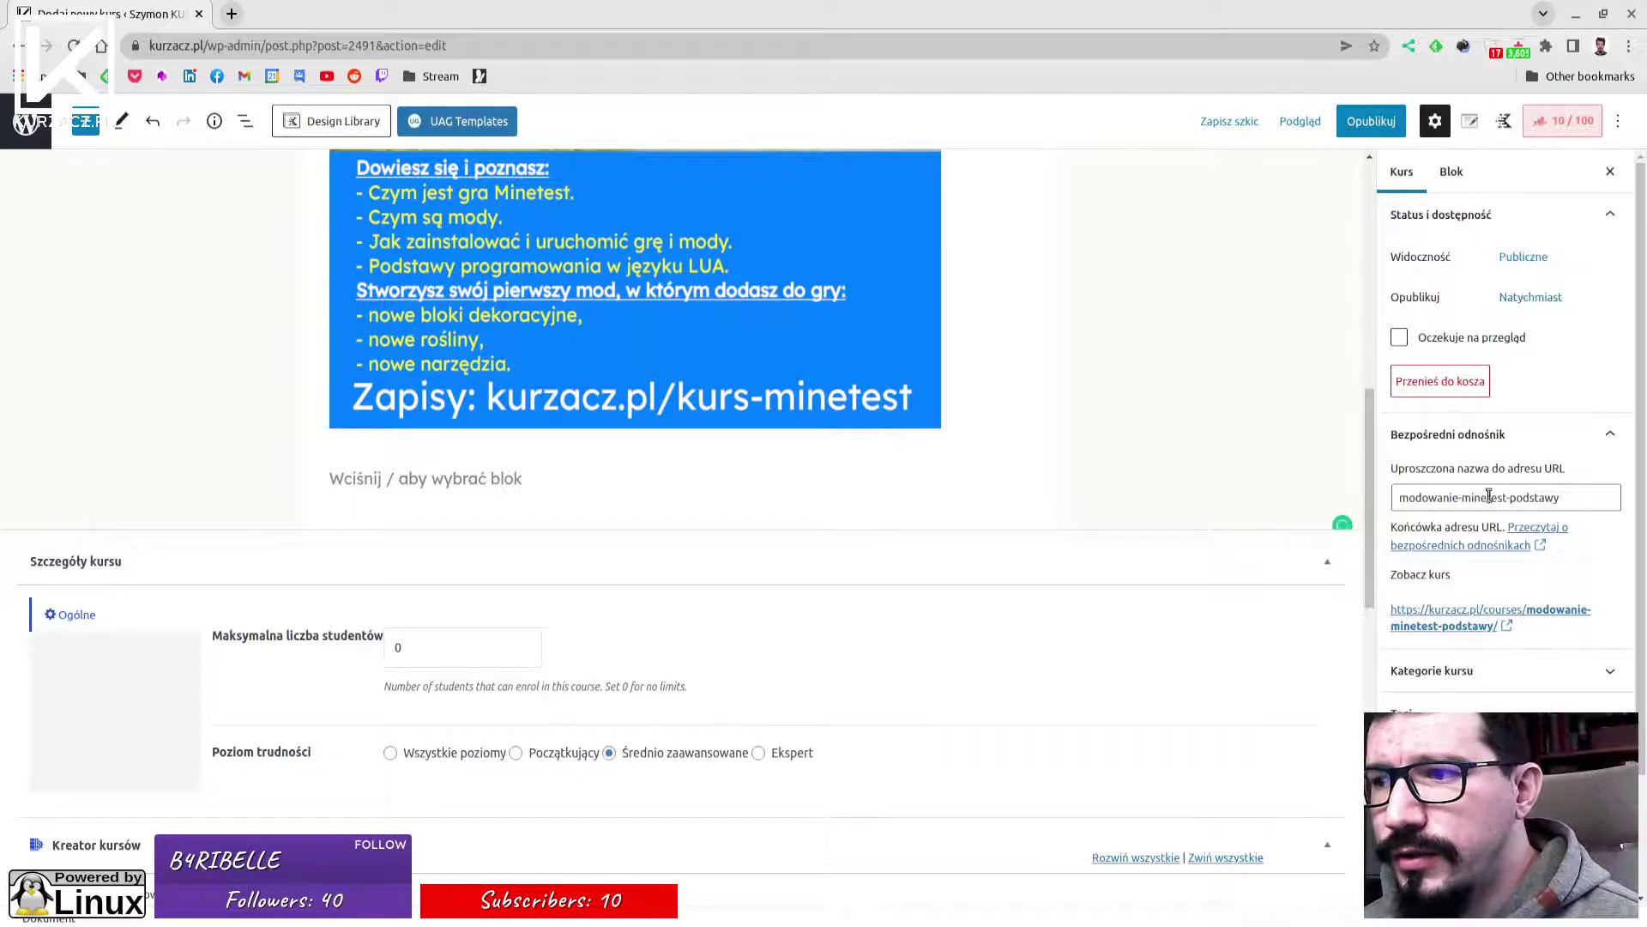
{"action": "left_click_drag", "start_coordinate": [1424, 498], "coordinate": [1583, 497]}
{"action": "scroll", "coordinate": [1553, 489], "scroll_direction": "down", "scroll_amount": 3}
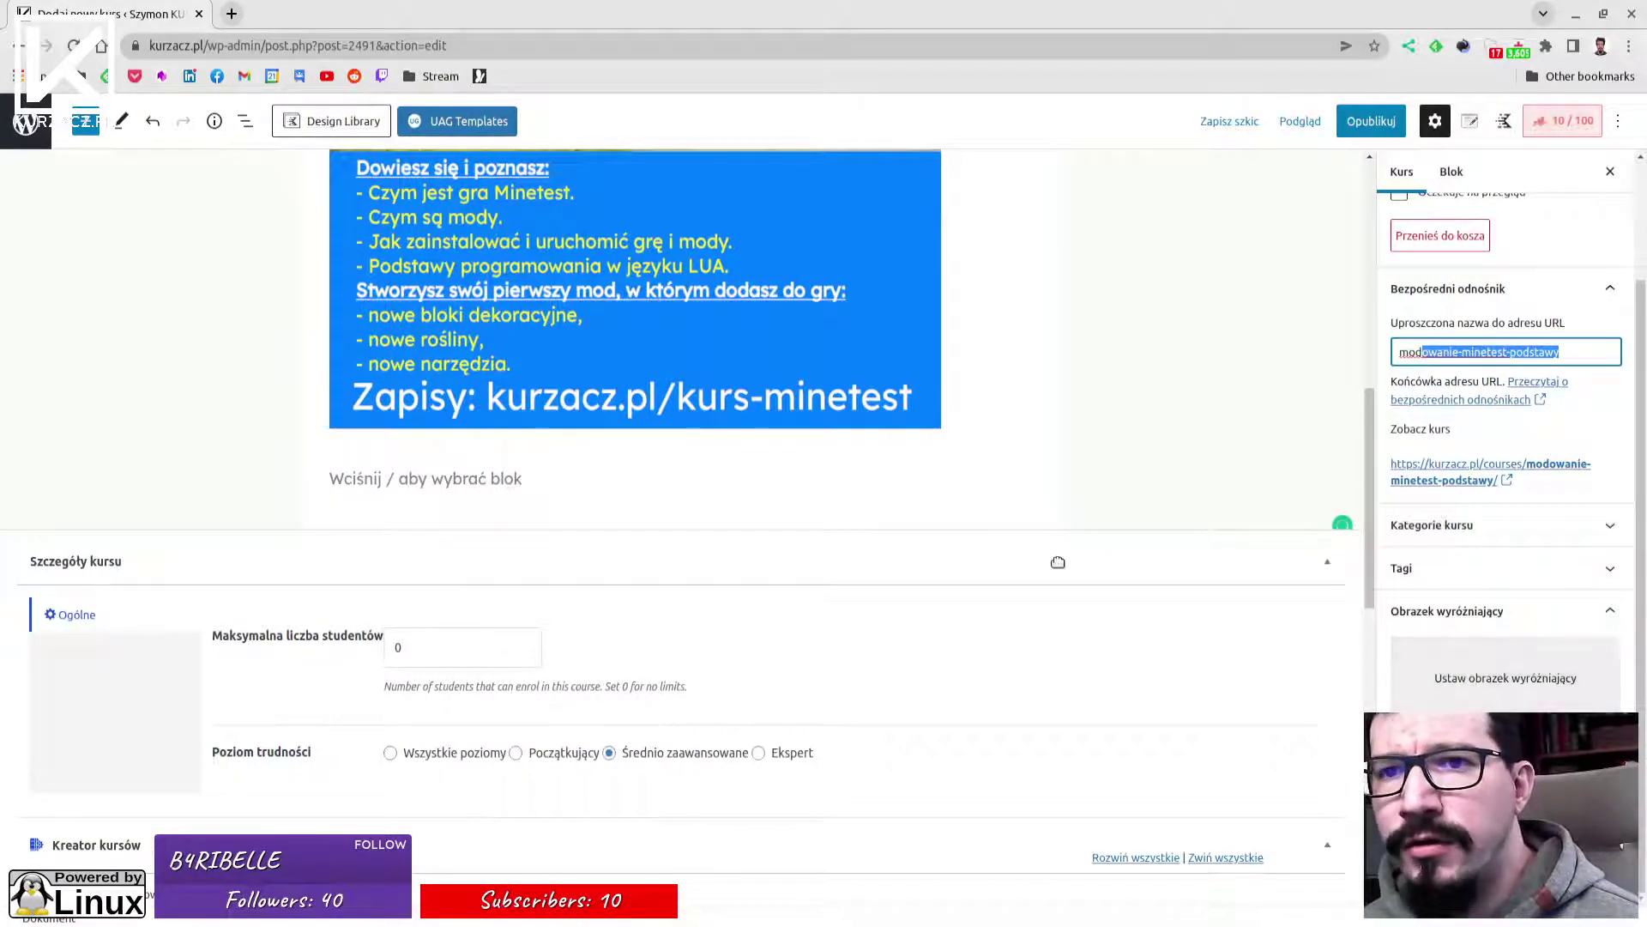
{"action": "left_click", "coordinate": [1506, 678]}
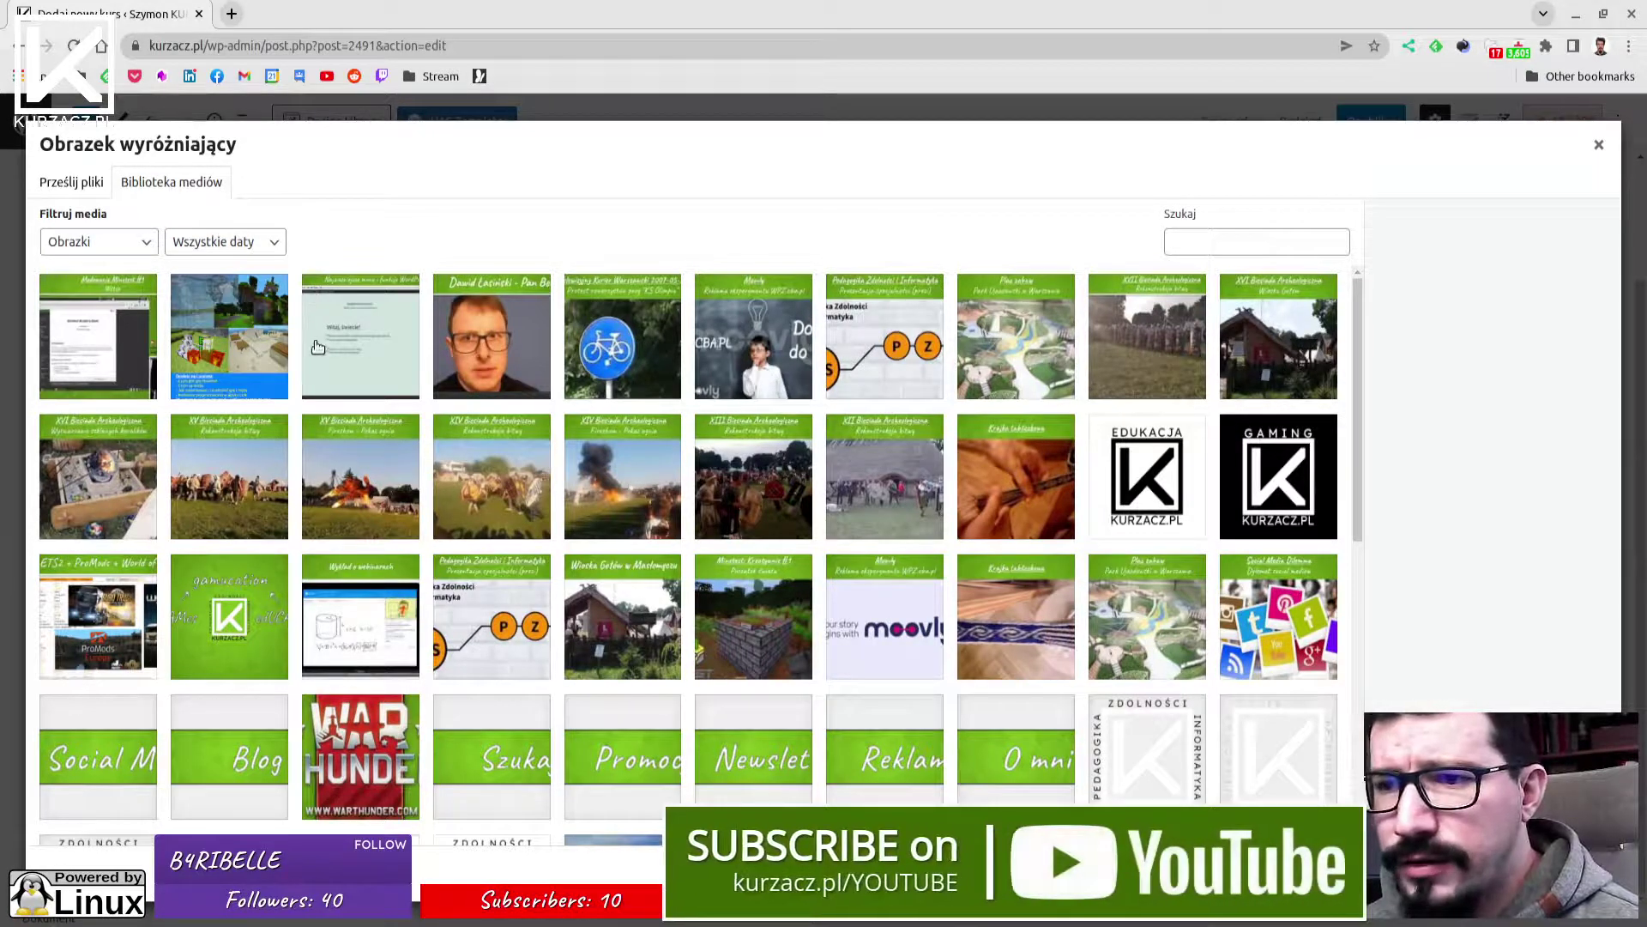
{"action": "left_click", "coordinate": [94, 326]}
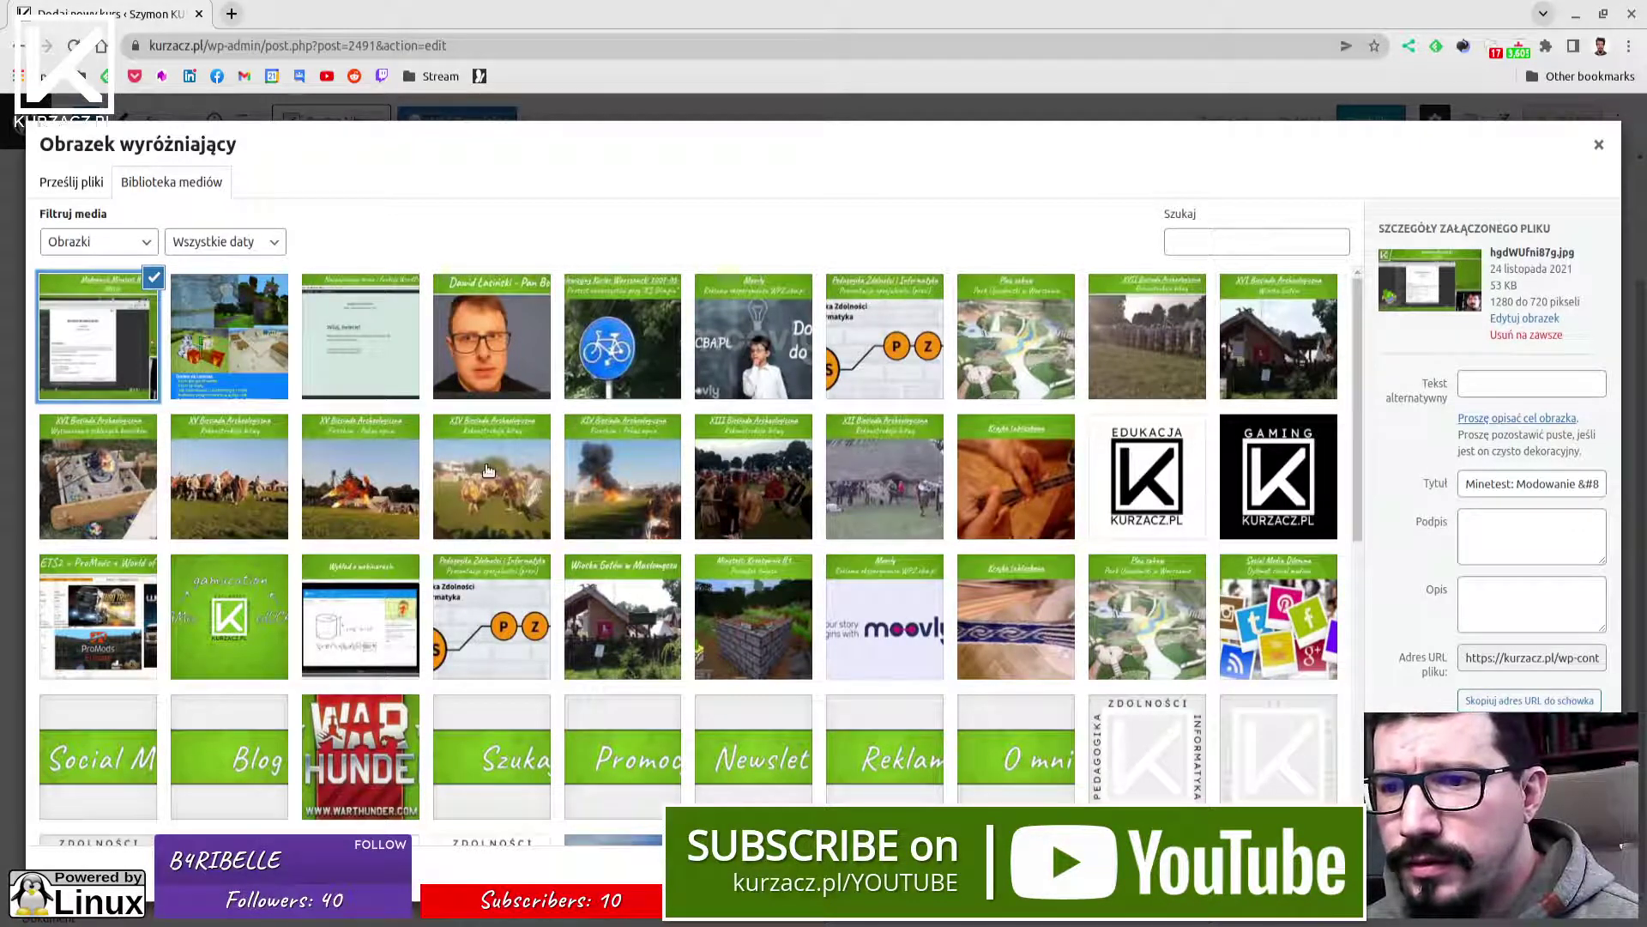
{"action": "scroll", "coordinate": [488, 470], "scroll_direction": "down", "scroll_amount": 3}
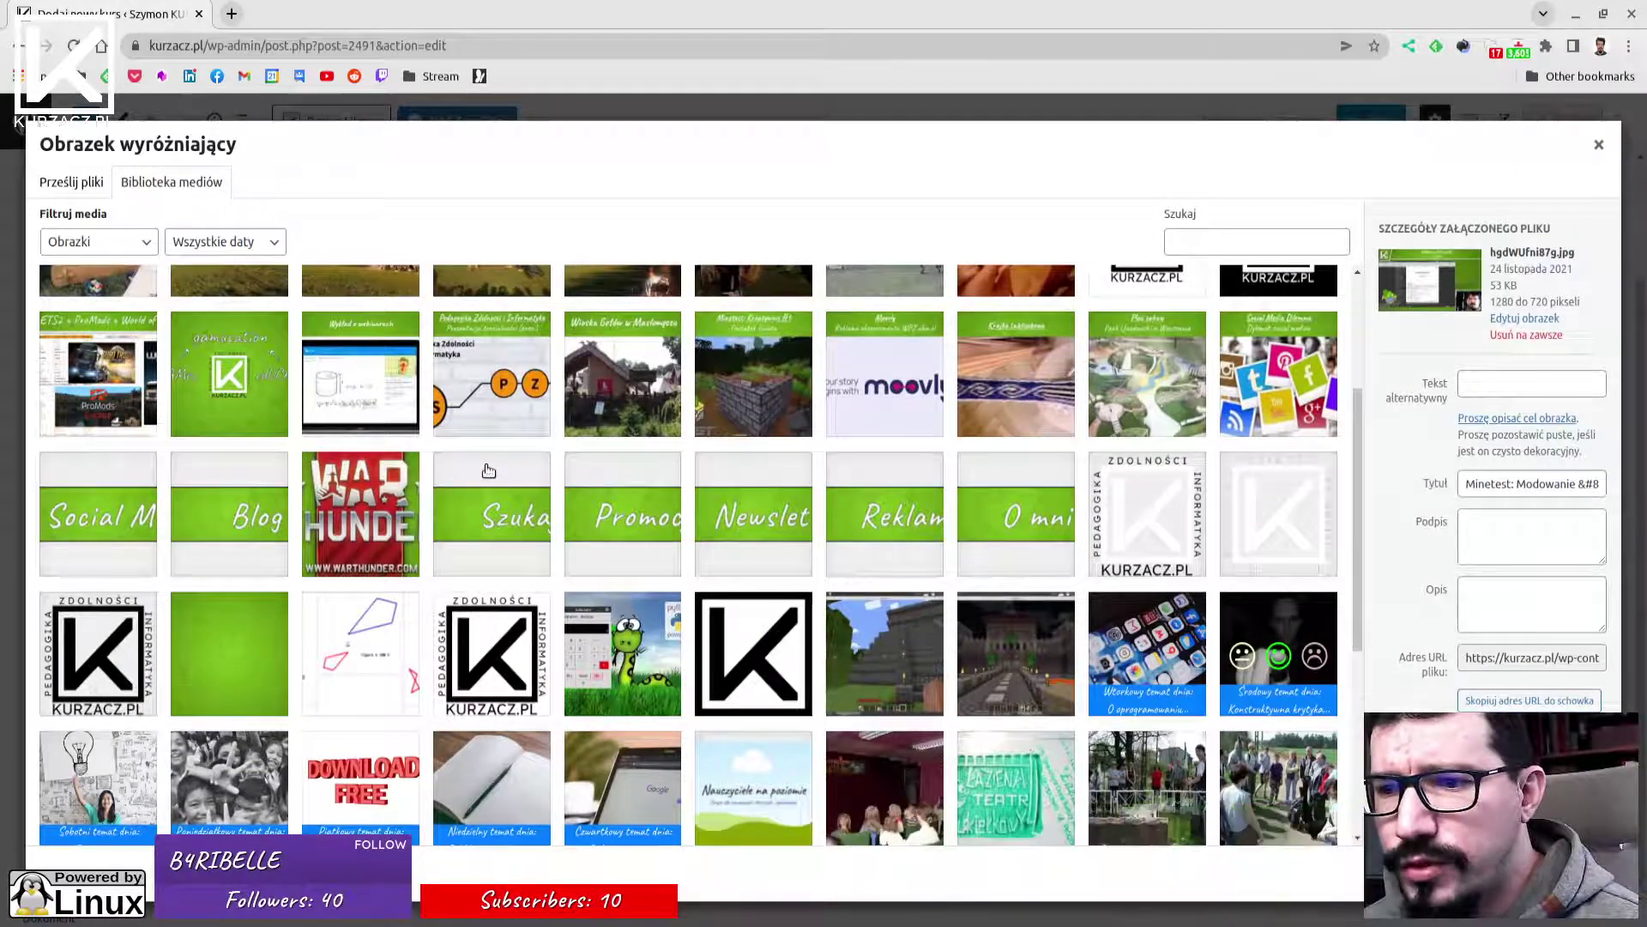
{"action": "scroll", "coordinate": [488, 470], "scroll_direction": "up", "scroll_amount": 3}
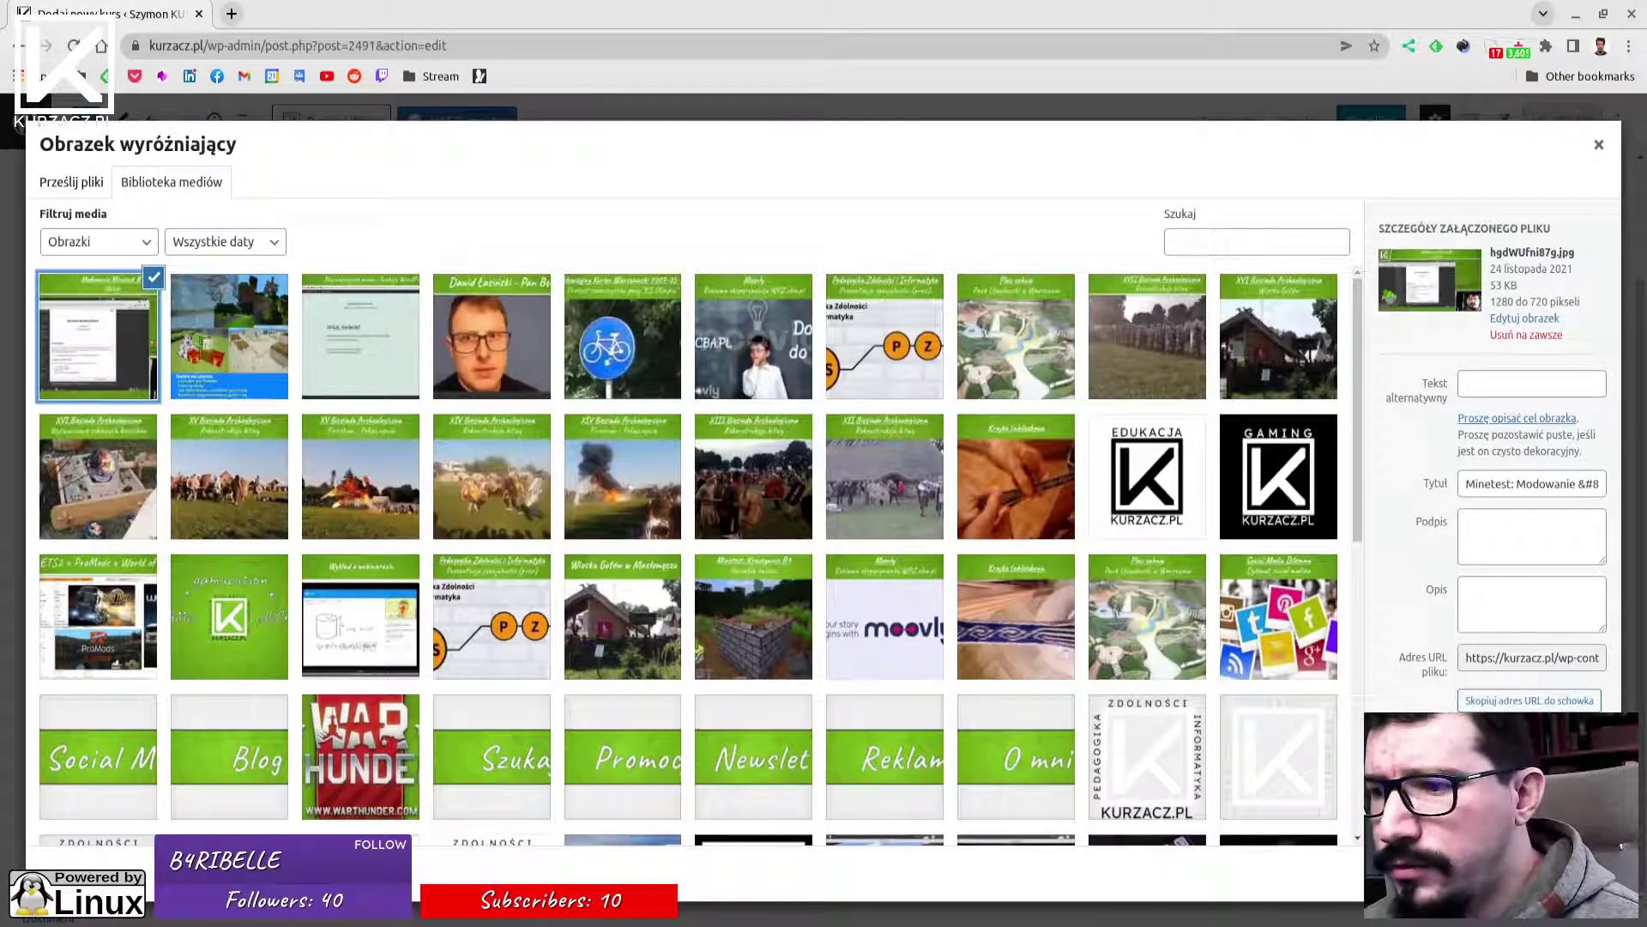
{"action": "left_click", "coordinate": [1545, 875]}
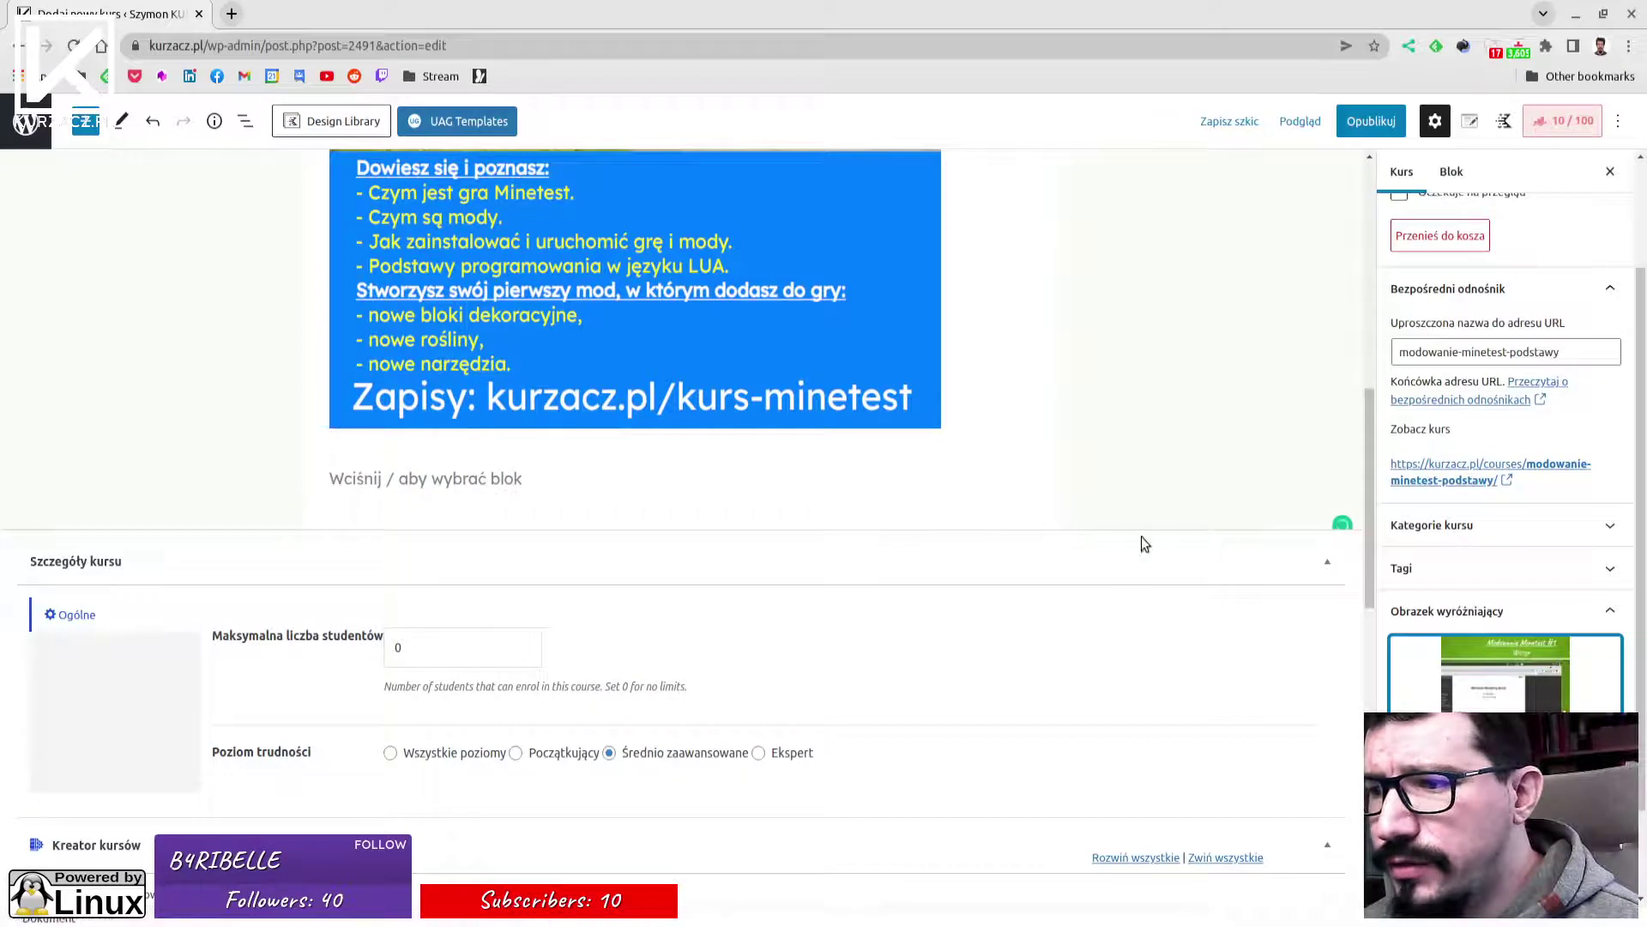
{"action": "scroll", "coordinate": [670, 506], "scroll_direction": "down", "scroll_amount": 5}
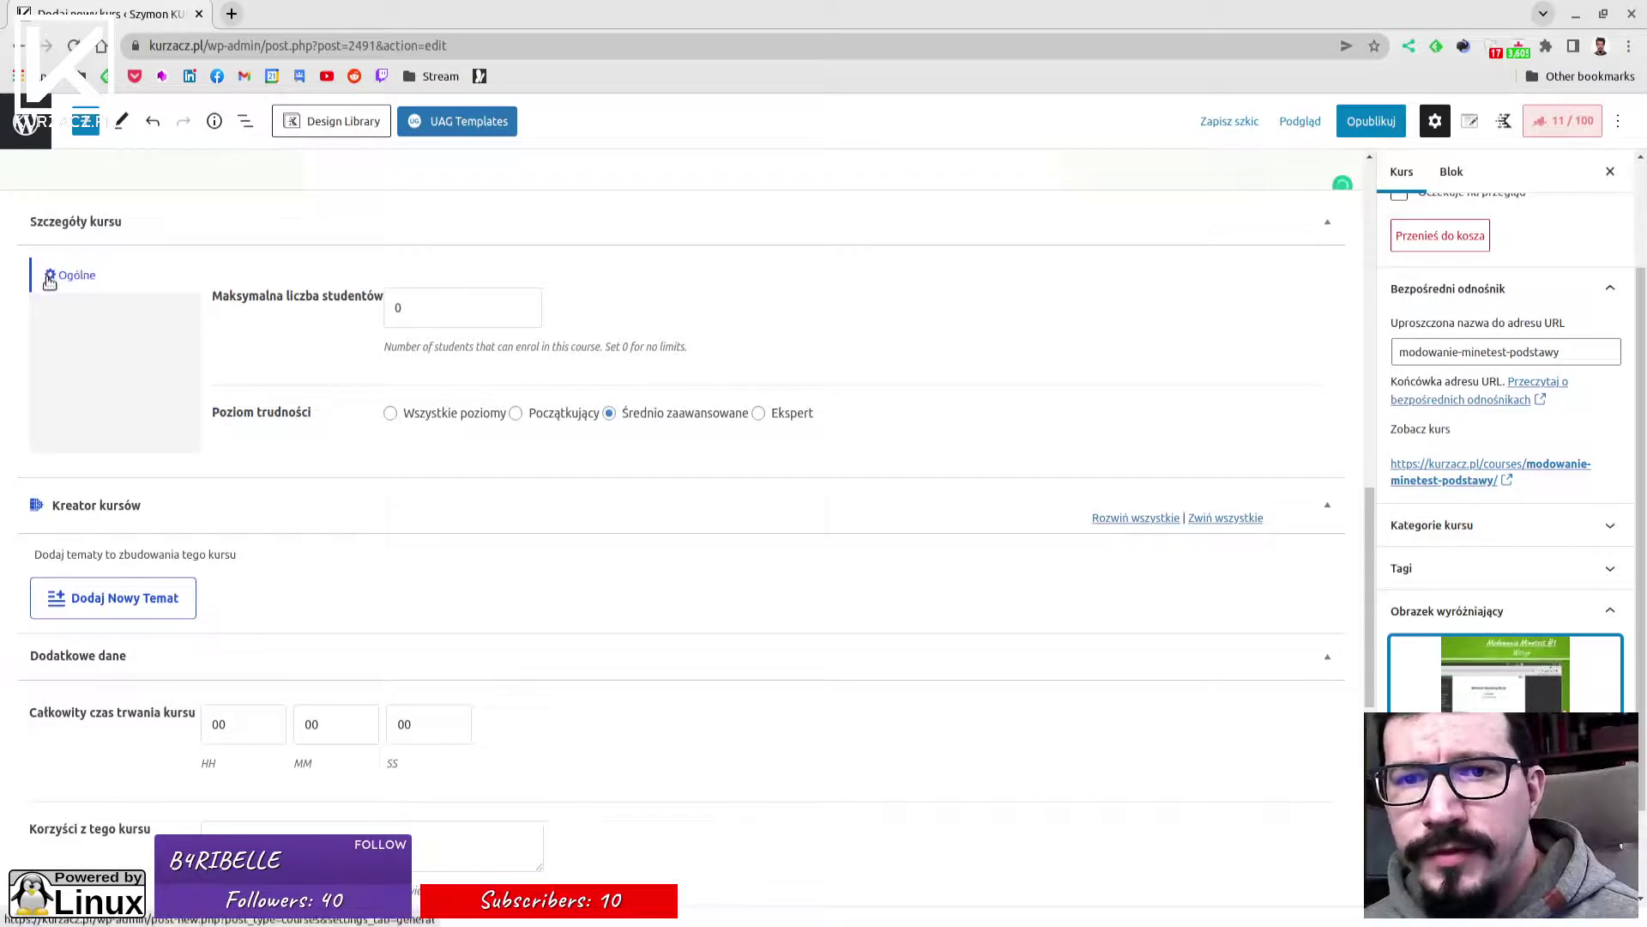
Set the course difficulty level to Początkujący and look over the Kreator kursów section.
{"action": "left_click", "coordinate": [516, 414]}
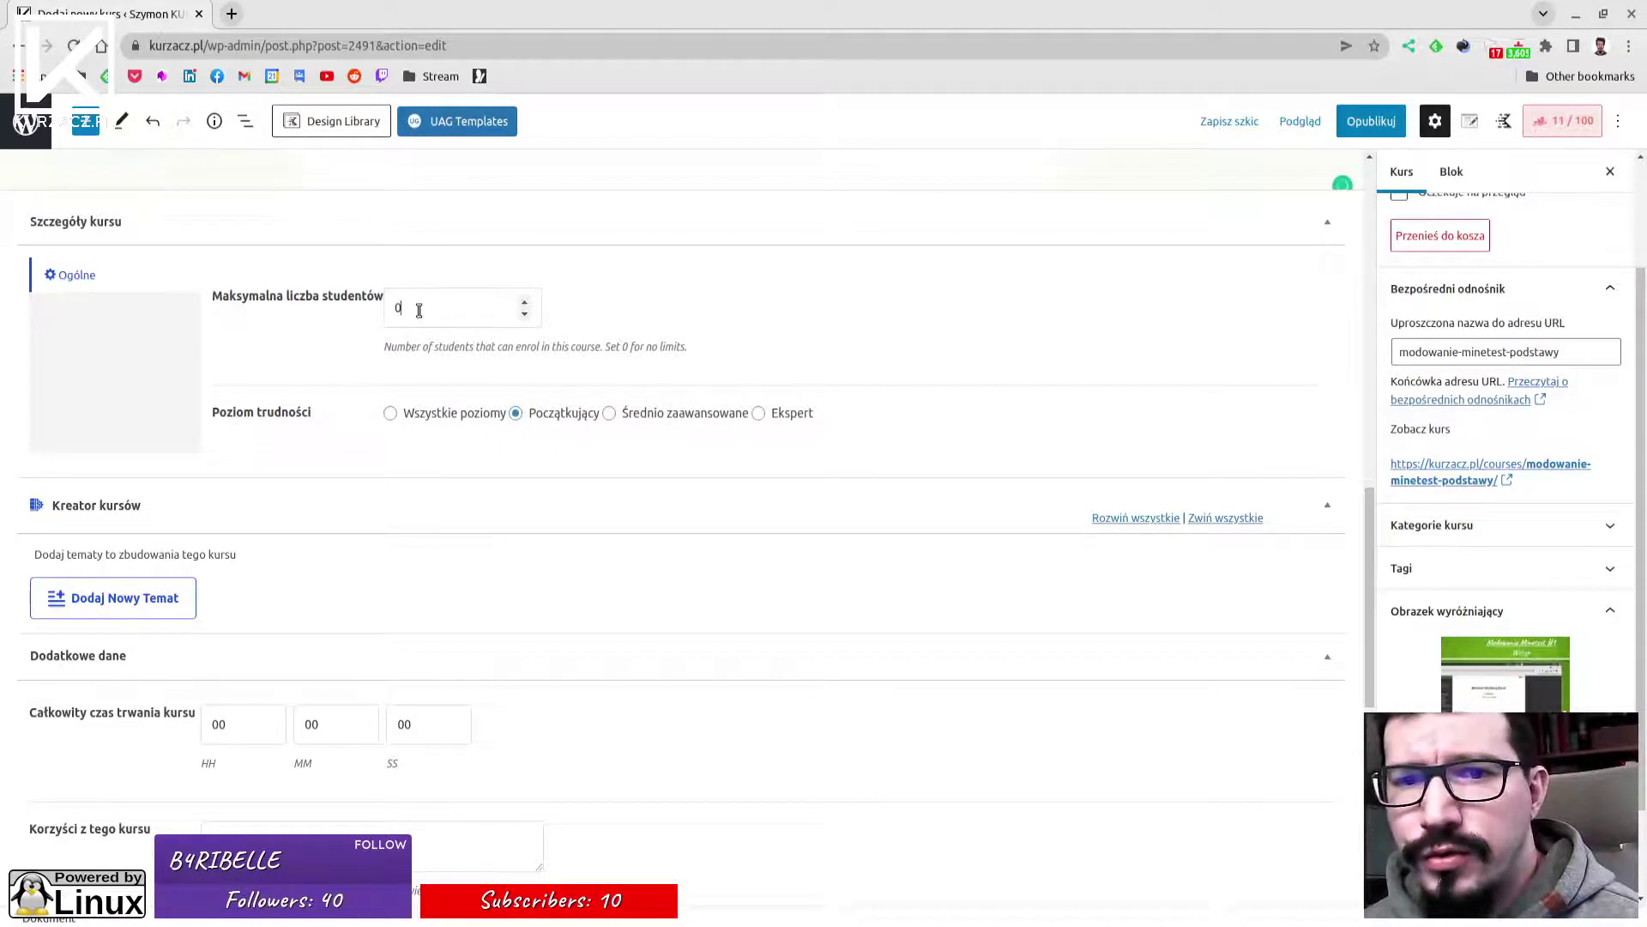
{"action": "scroll", "coordinate": [418, 302], "scroll_direction": "down", "scroll_amount": 3}
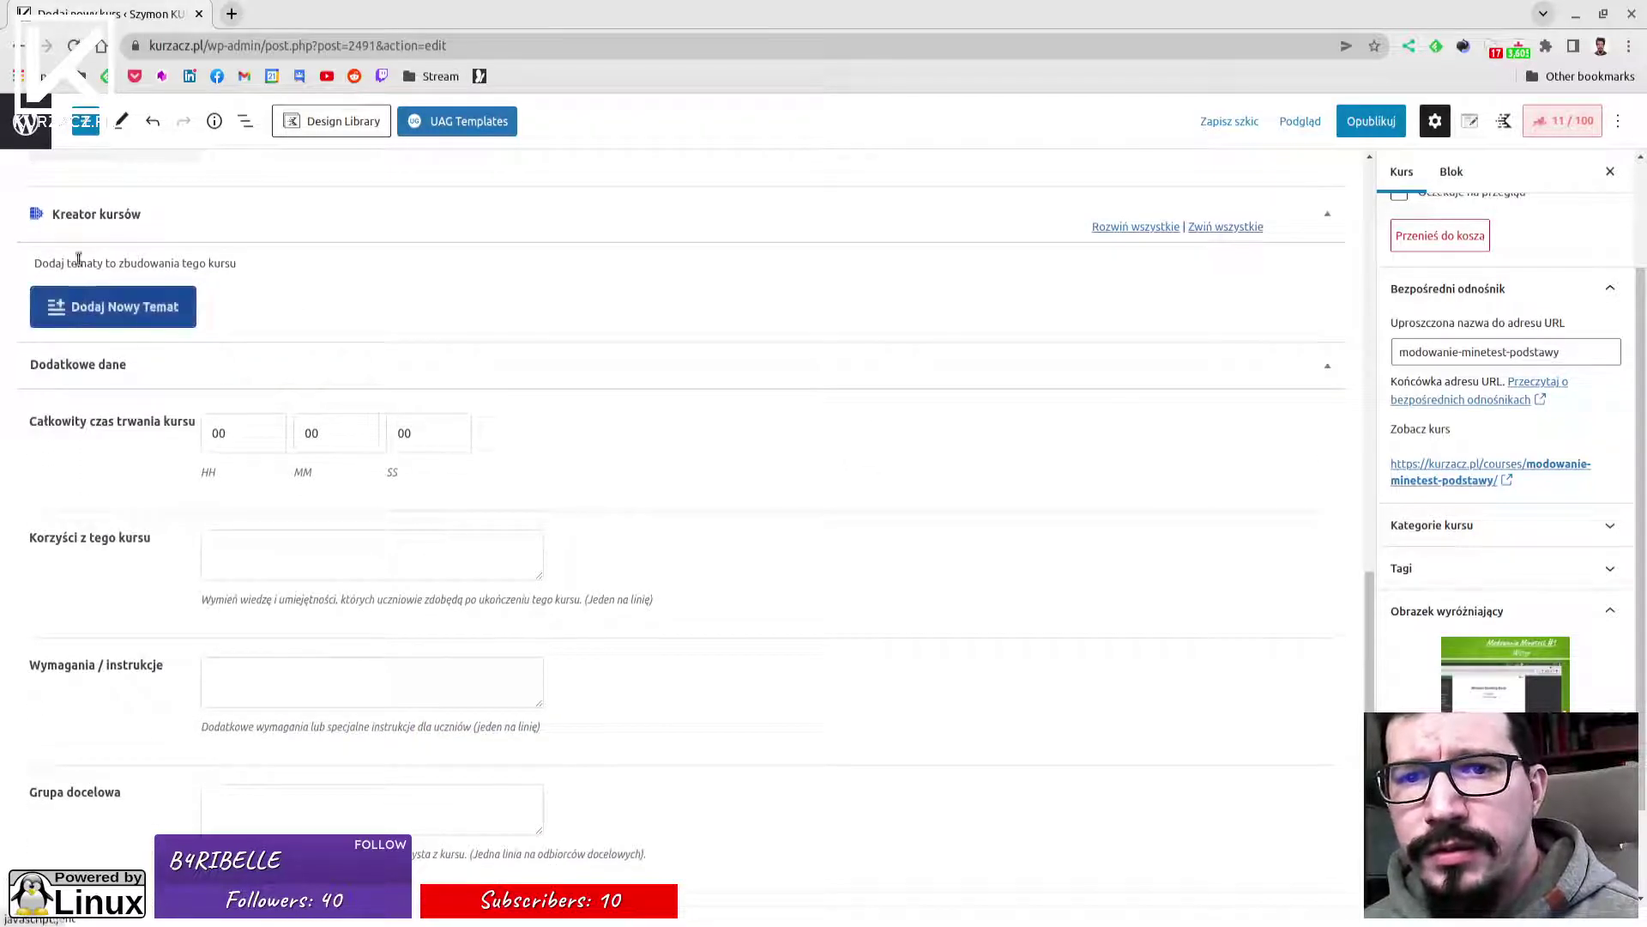
{"action": "left_click_drag", "start_coordinate": [42, 262], "coordinate": [280, 266]}
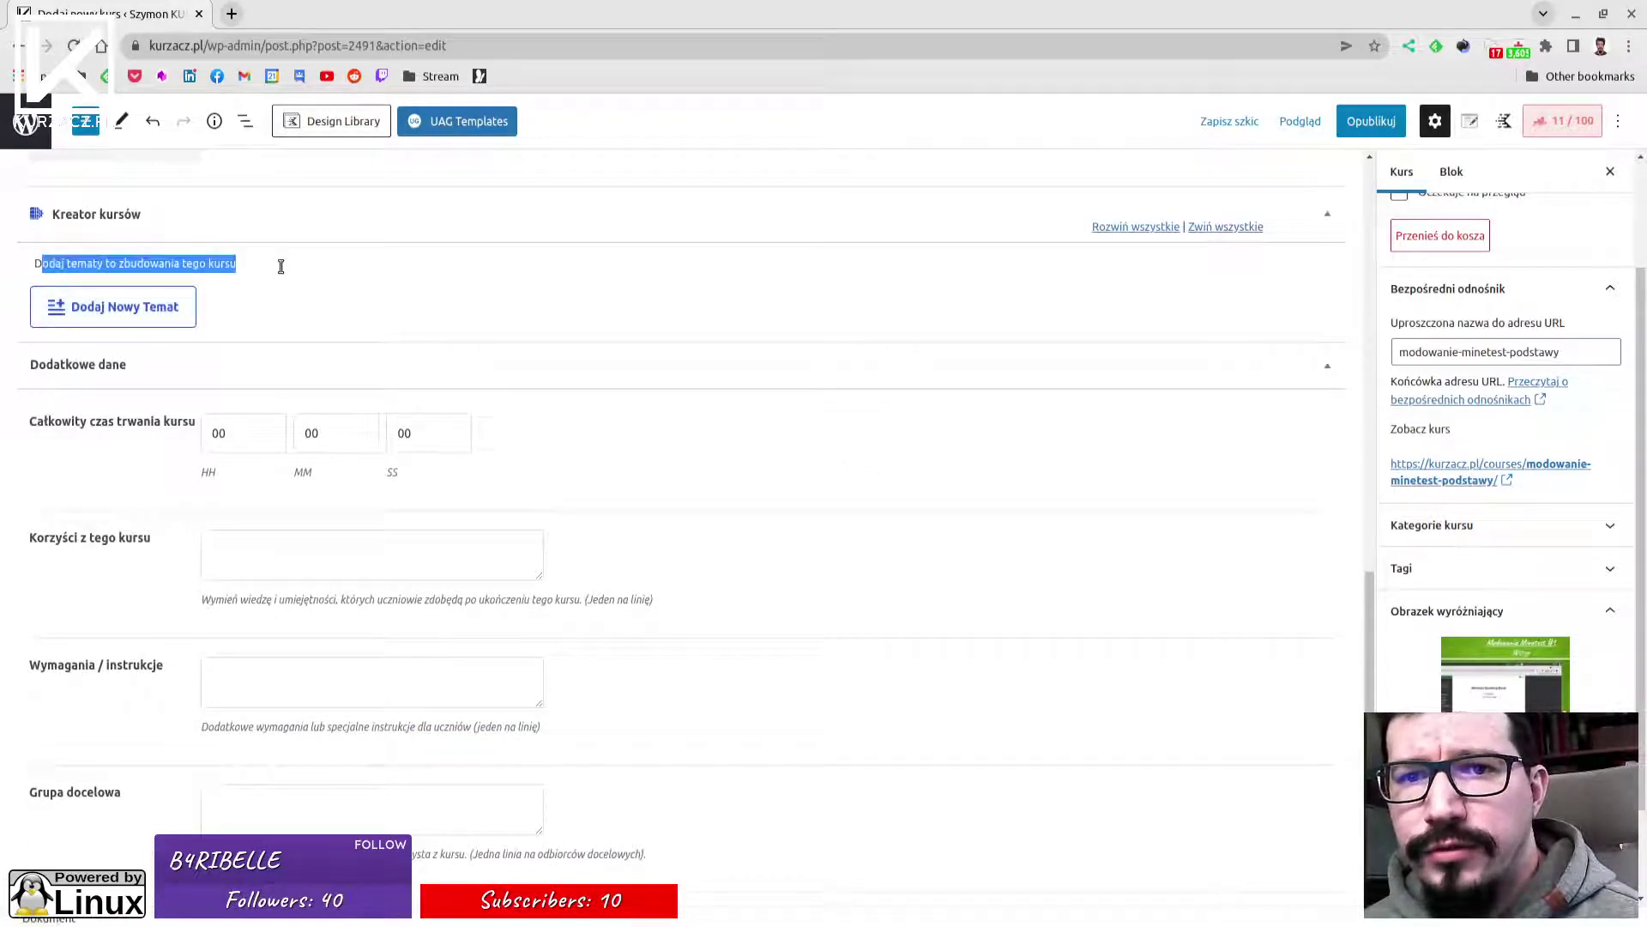
{"action": "scroll", "coordinate": [284, 291], "scroll_direction": "down", "scroll_amount": 1}
{"action": "scroll", "coordinate": [258, 326], "scroll_direction": "up", "scroll_amount": 2}
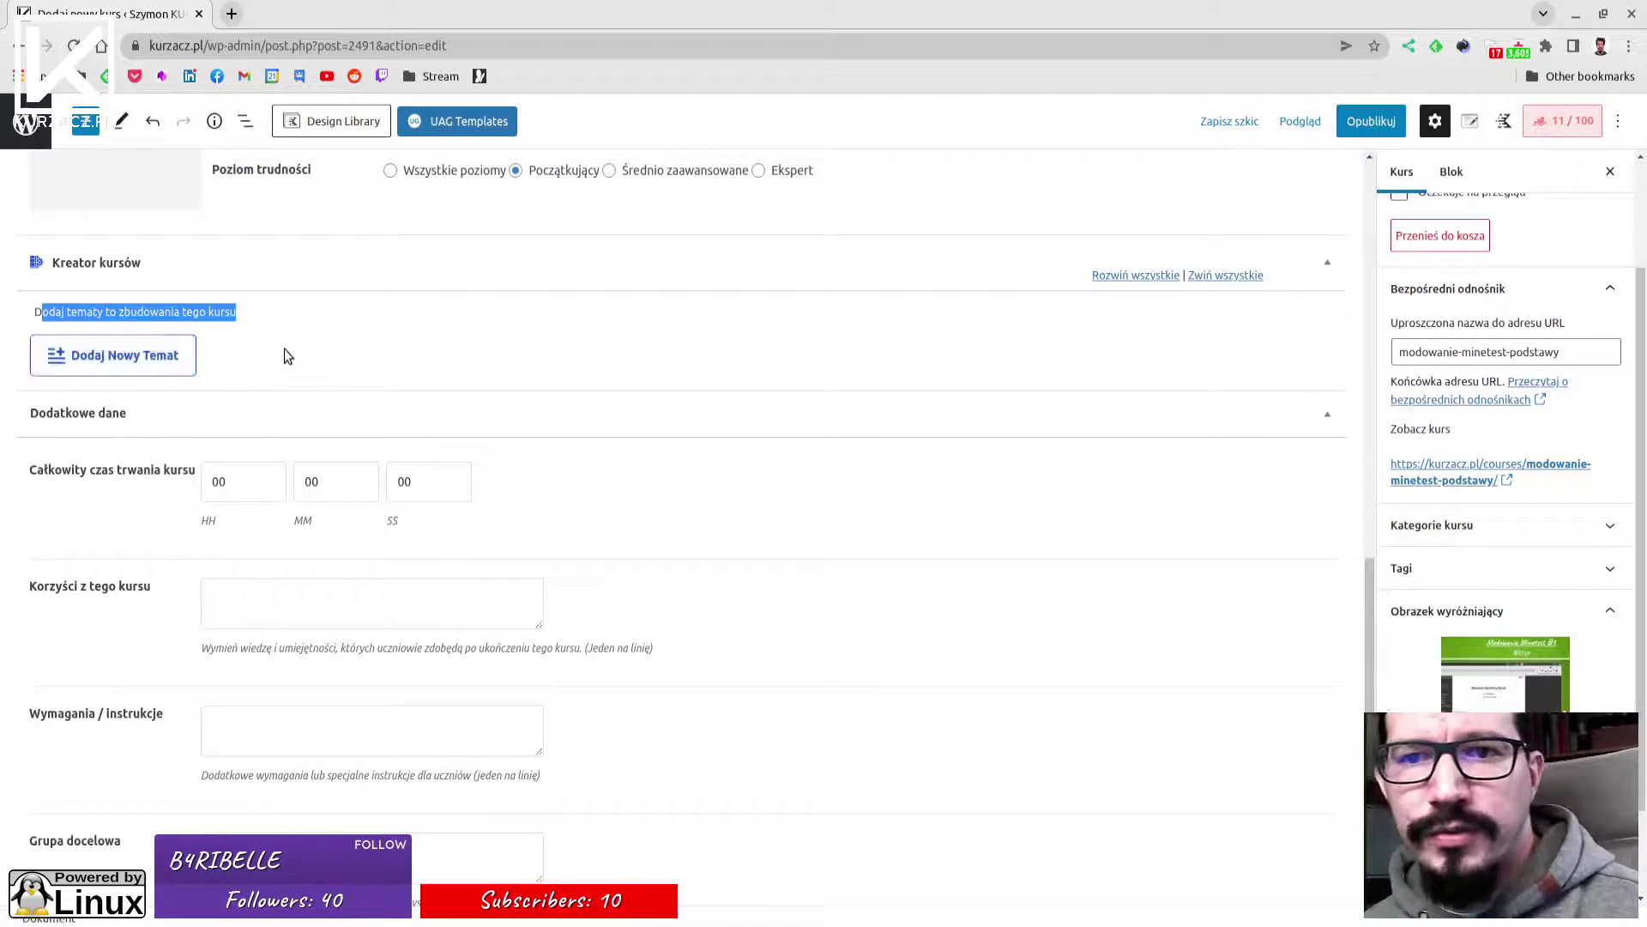
{"action": "left_click", "coordinate": [225, 309]}
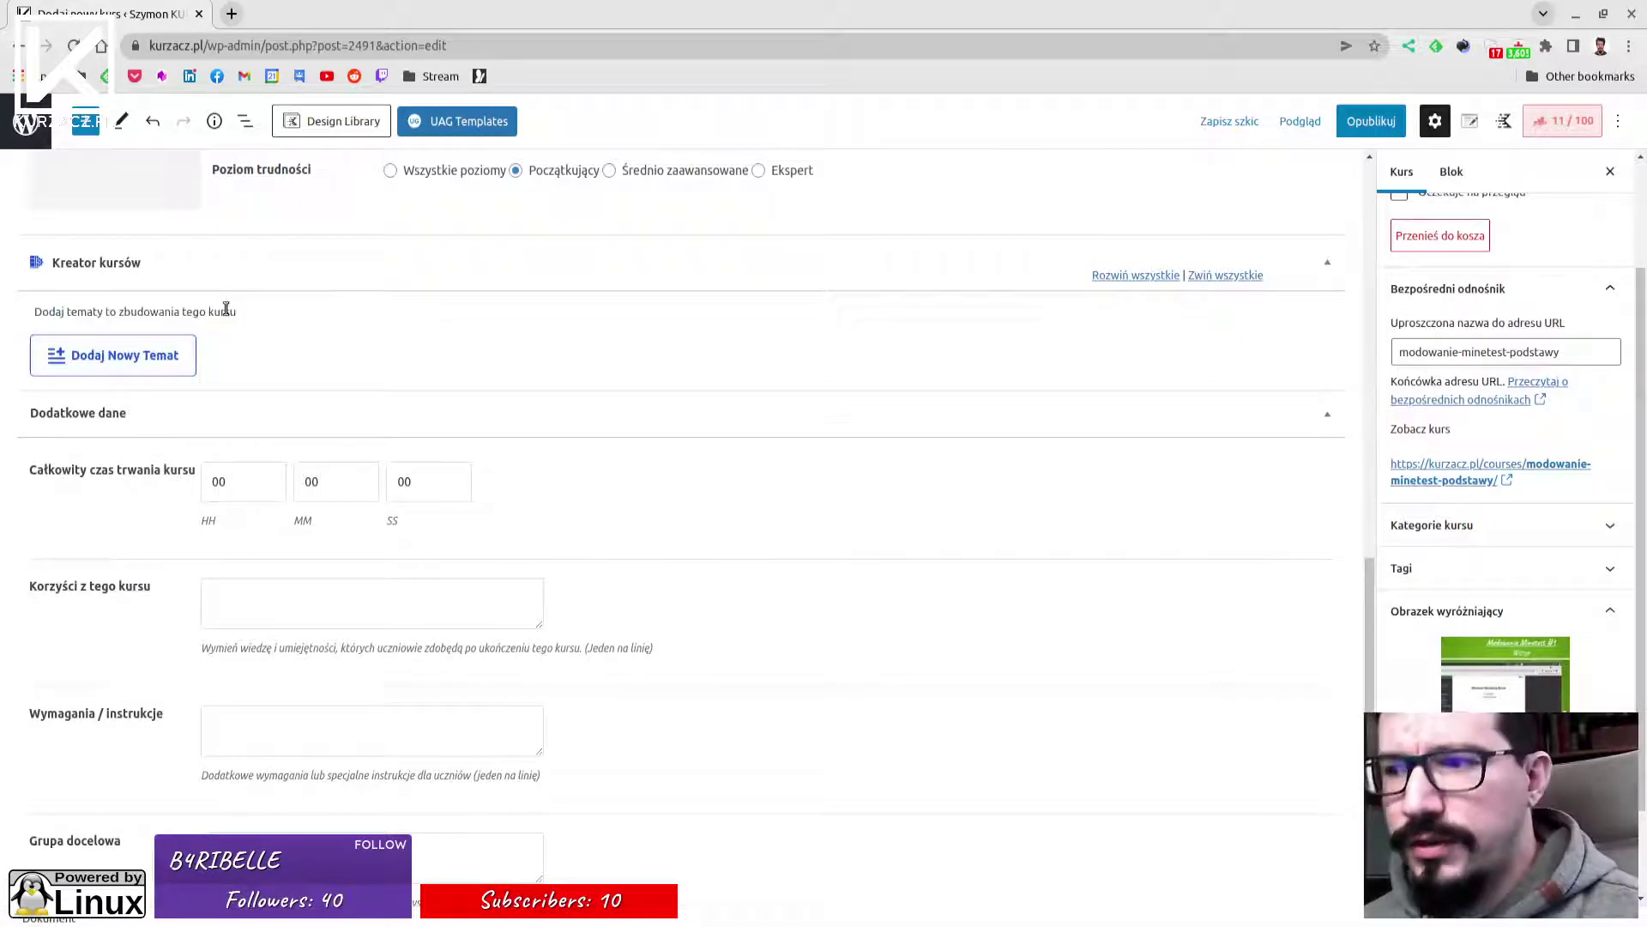
Set the hours of the total course duration to 05 in the additional data section.
{"action": "scroll", "coordinate": [226, 309], "scroll_direction": "down", "scroll_amount": 2}
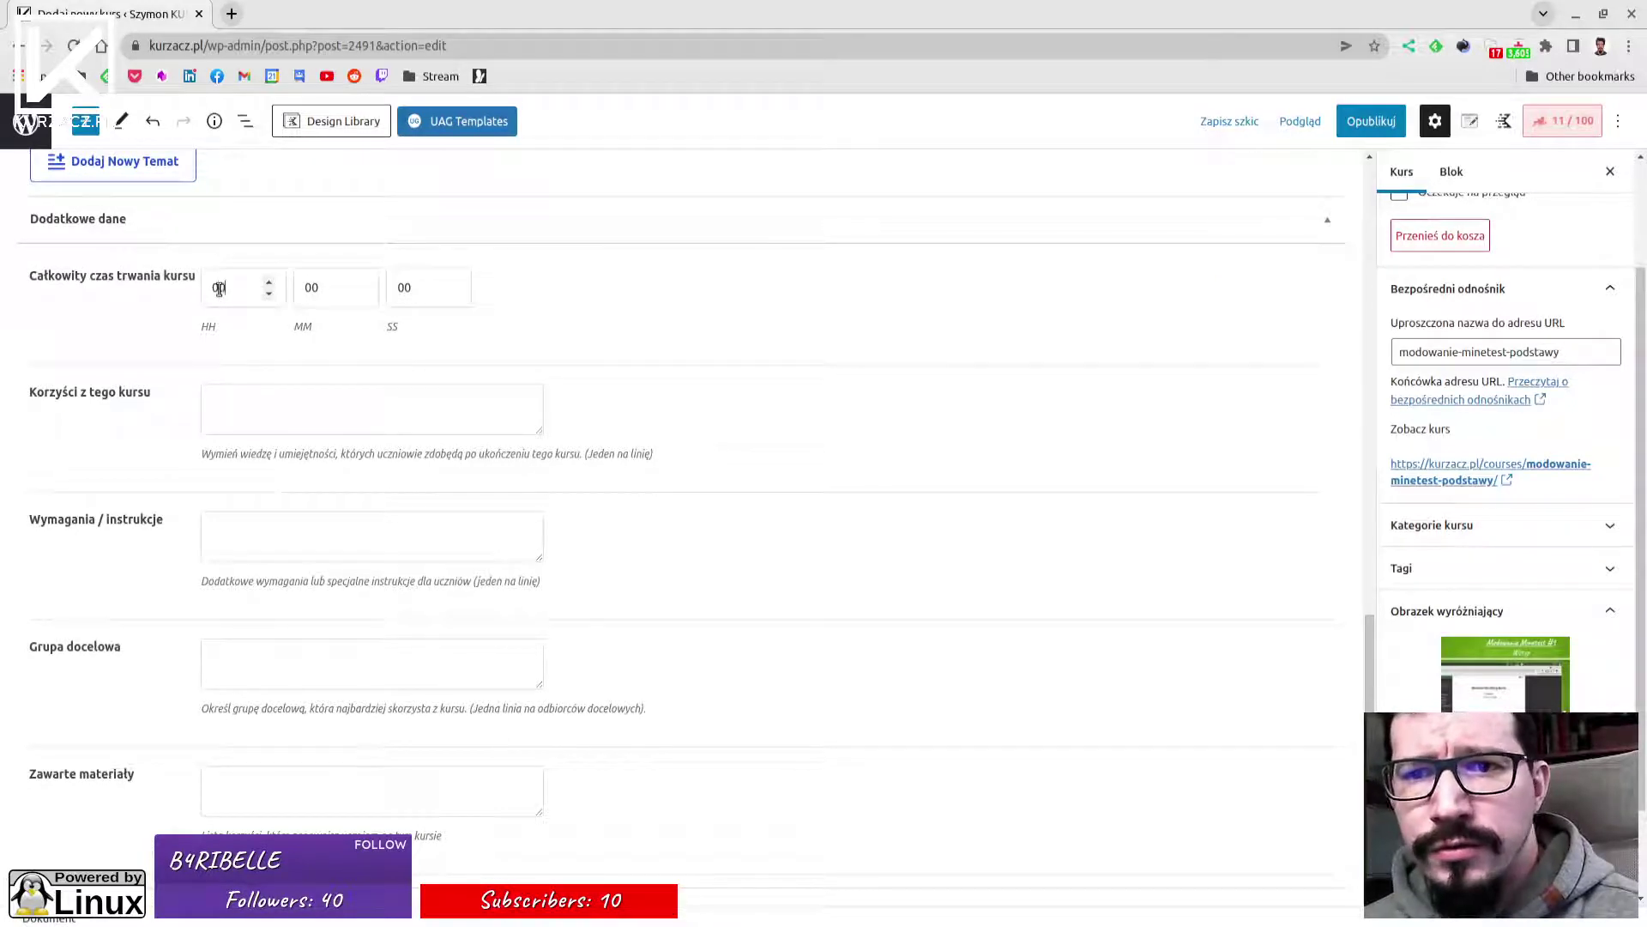
{"action": "left_click_drag", "start_coordinate": [220, 289], "coordinate": [242, 296]}
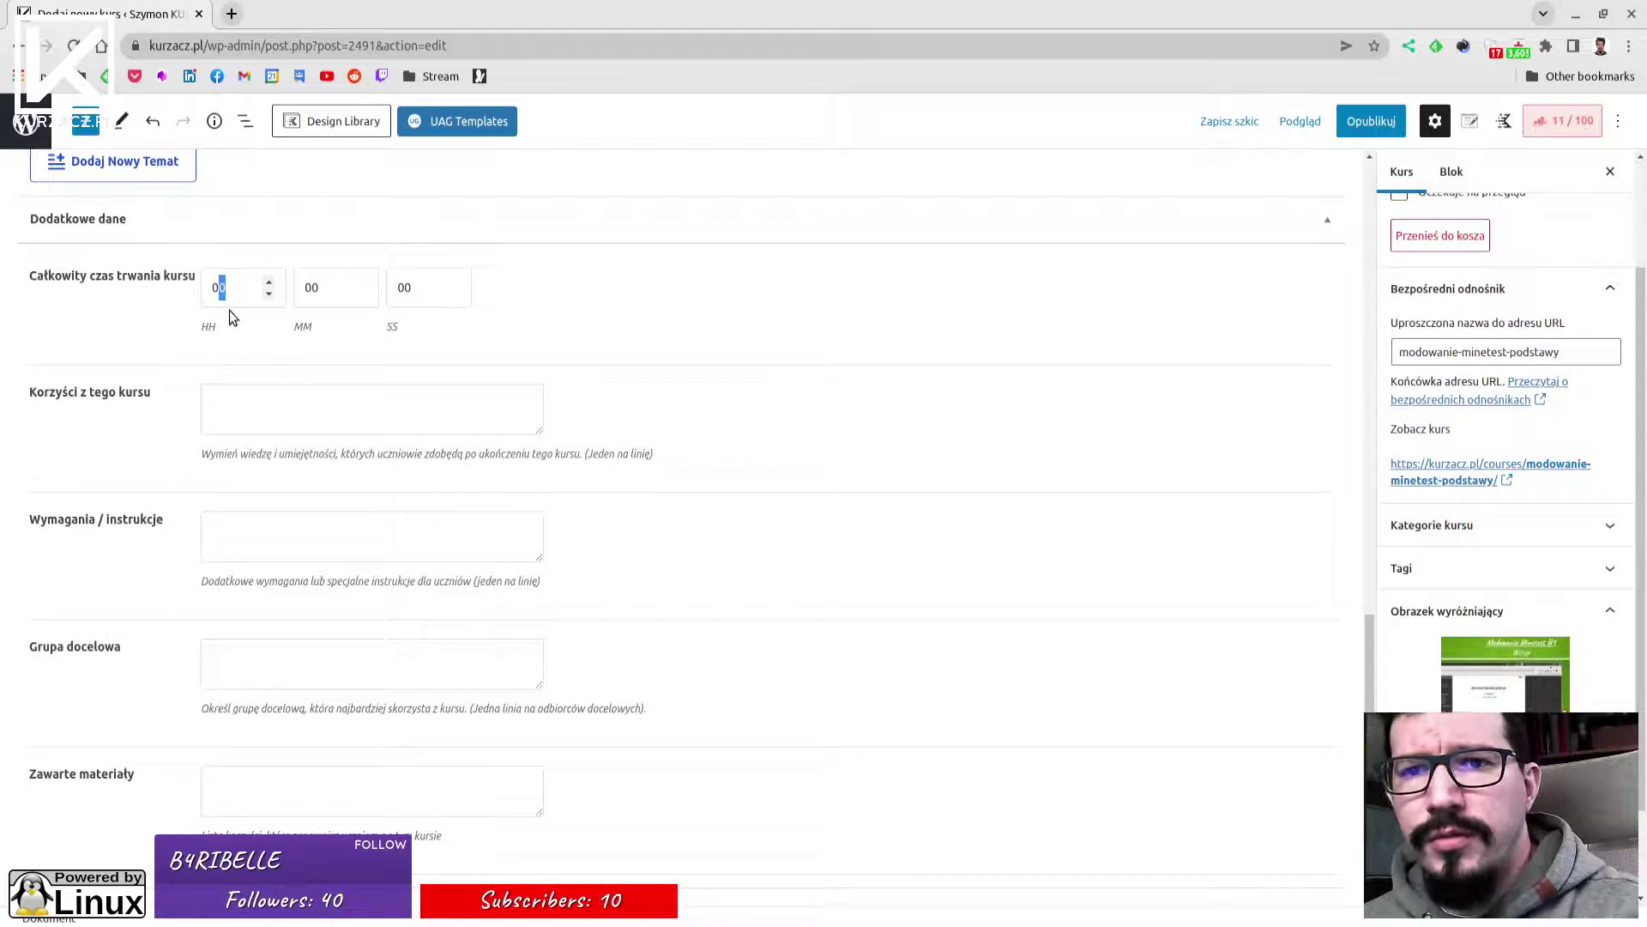
{"action": "type", "text": "5"}
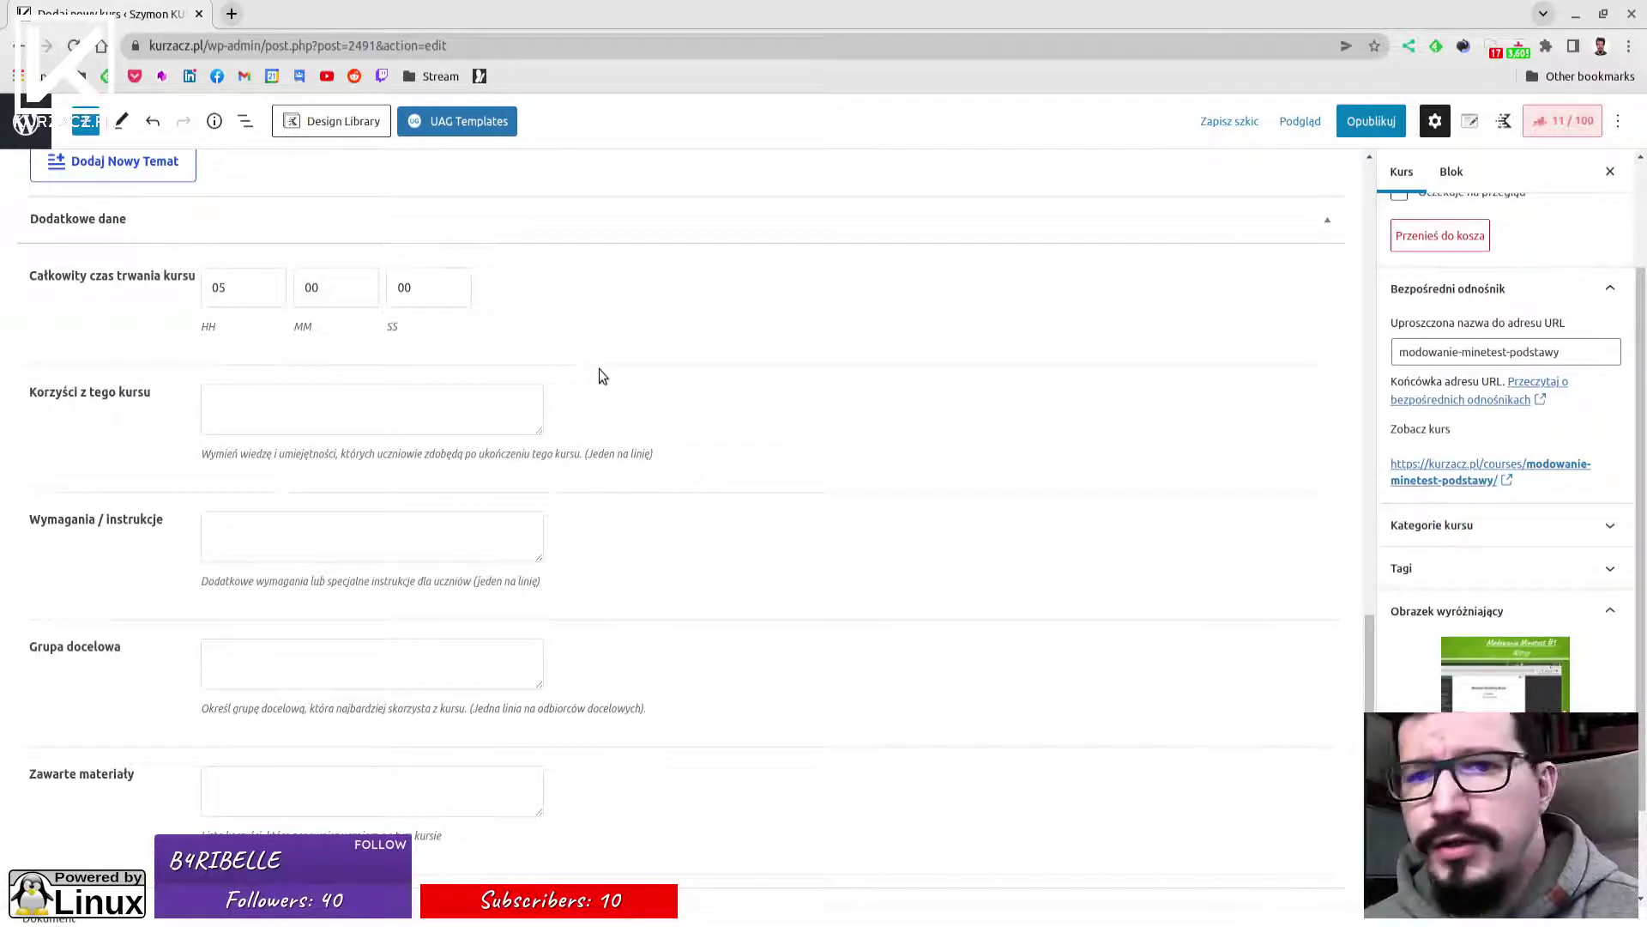
Read the hints under the course benefits, requirements / instructions and target group fields.
{"action": "scroll", "coordinate": [656, 389], "scroll_direction": "down", "scroll_amount": 3}
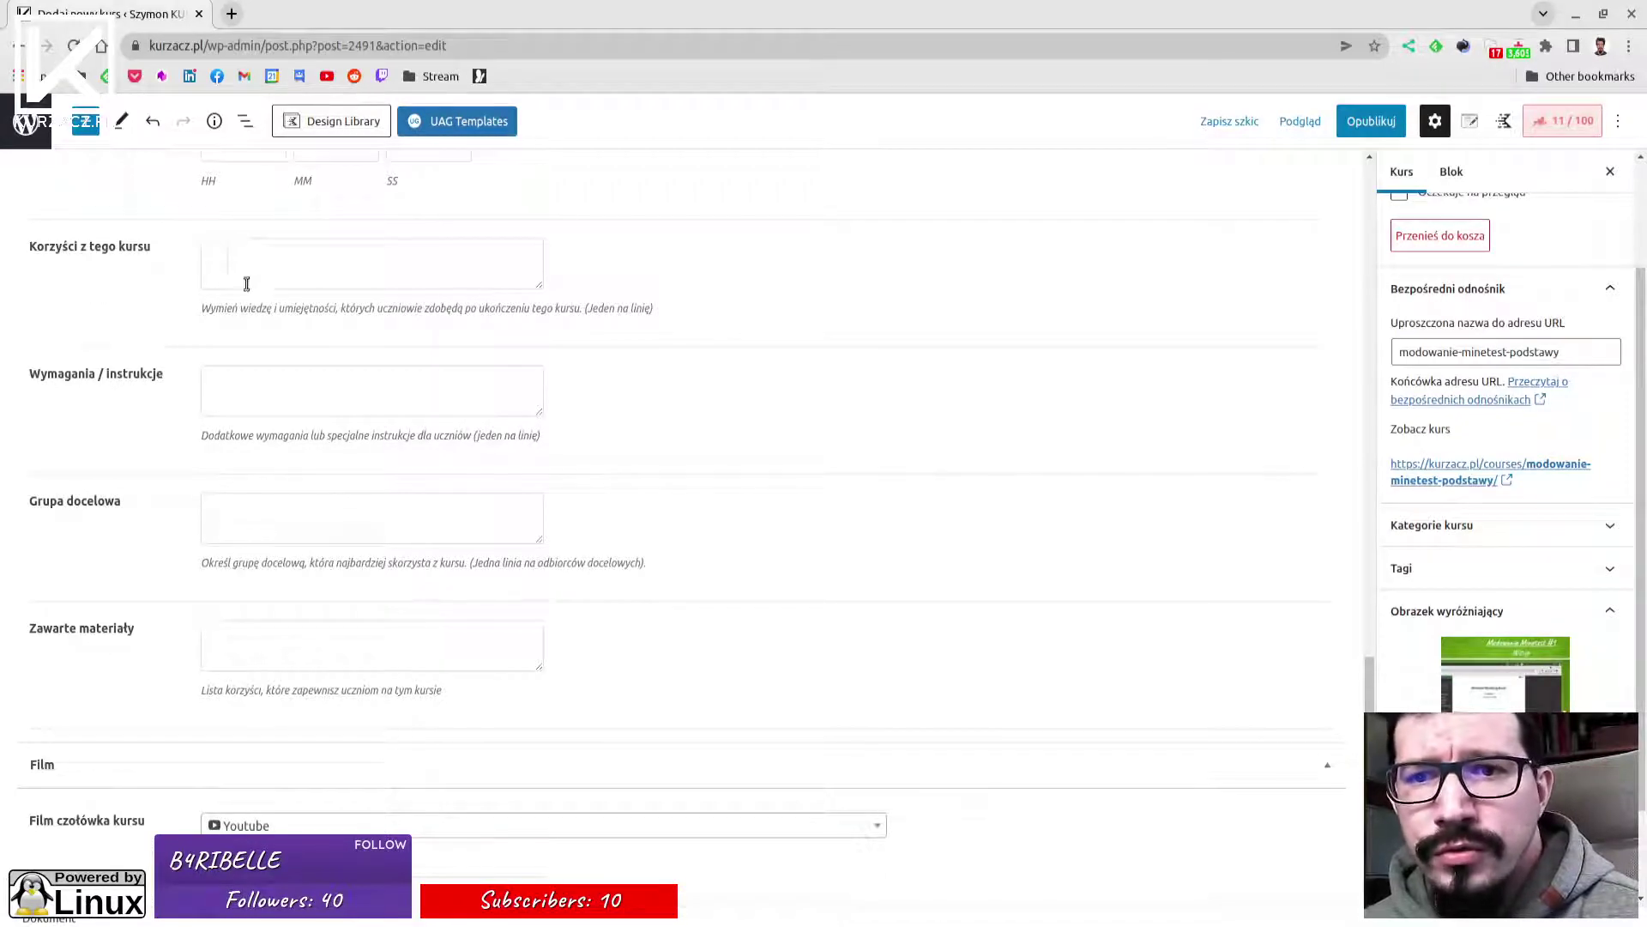
{"action": "left_click_drag", "start_coordinate": [201, 309], "coordinate": [589, 310]}
{"action": "left_click", "coordinate": [396, 309]}
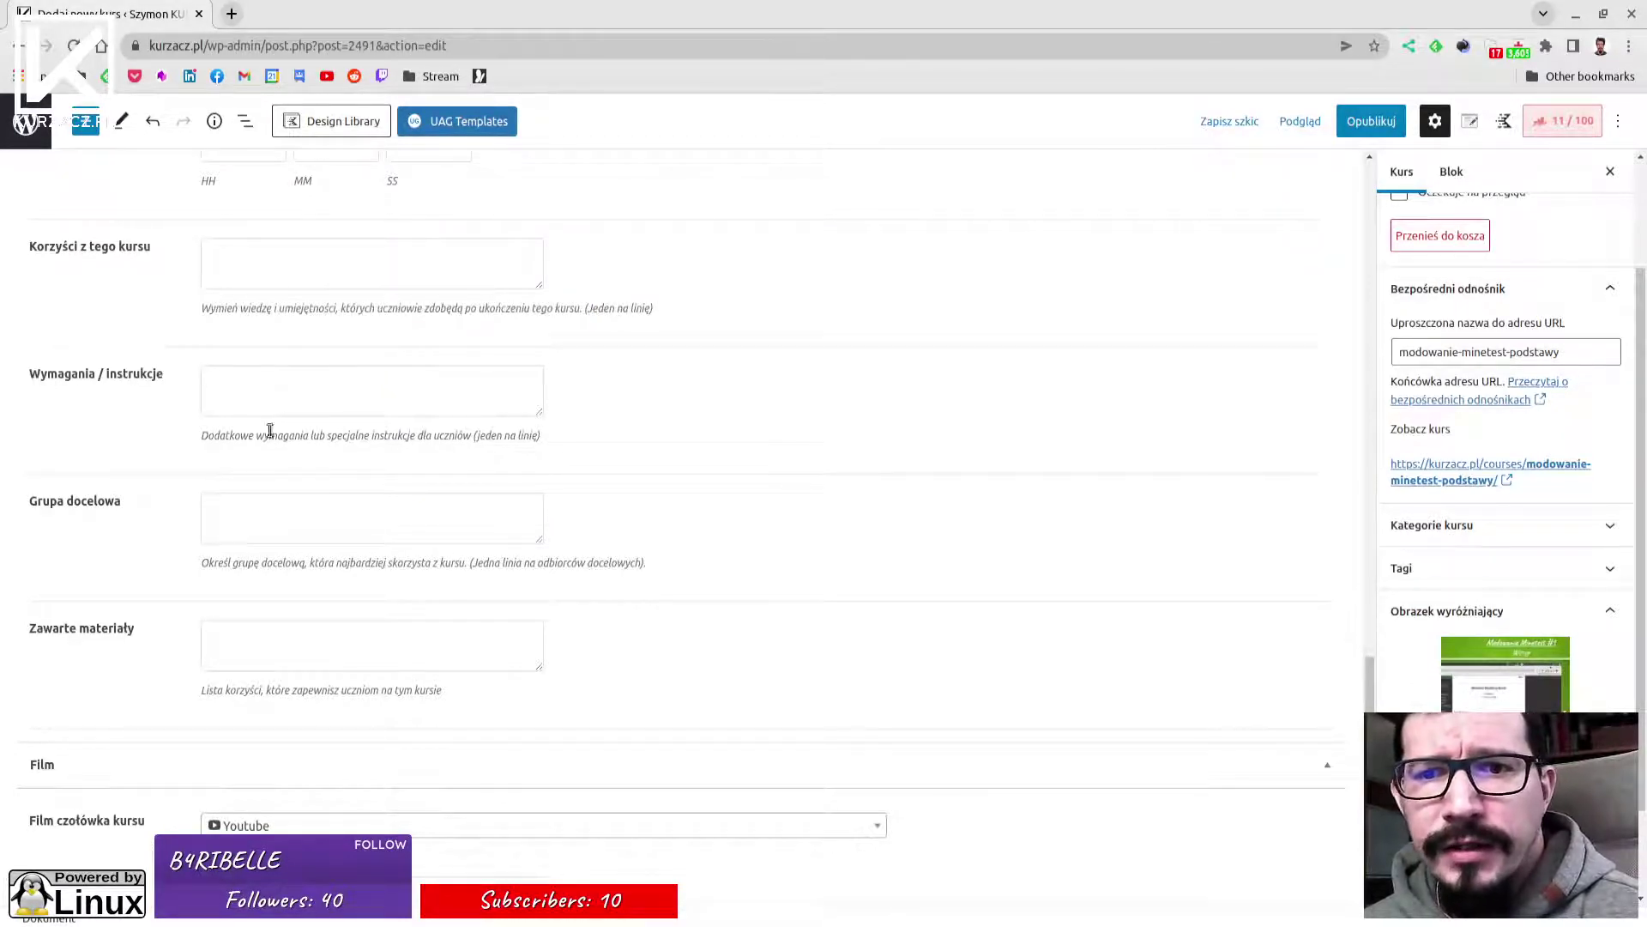
{"action": "left_click_drag", "start_coordinate": [221, 432], "coordinate": [485, 435]}
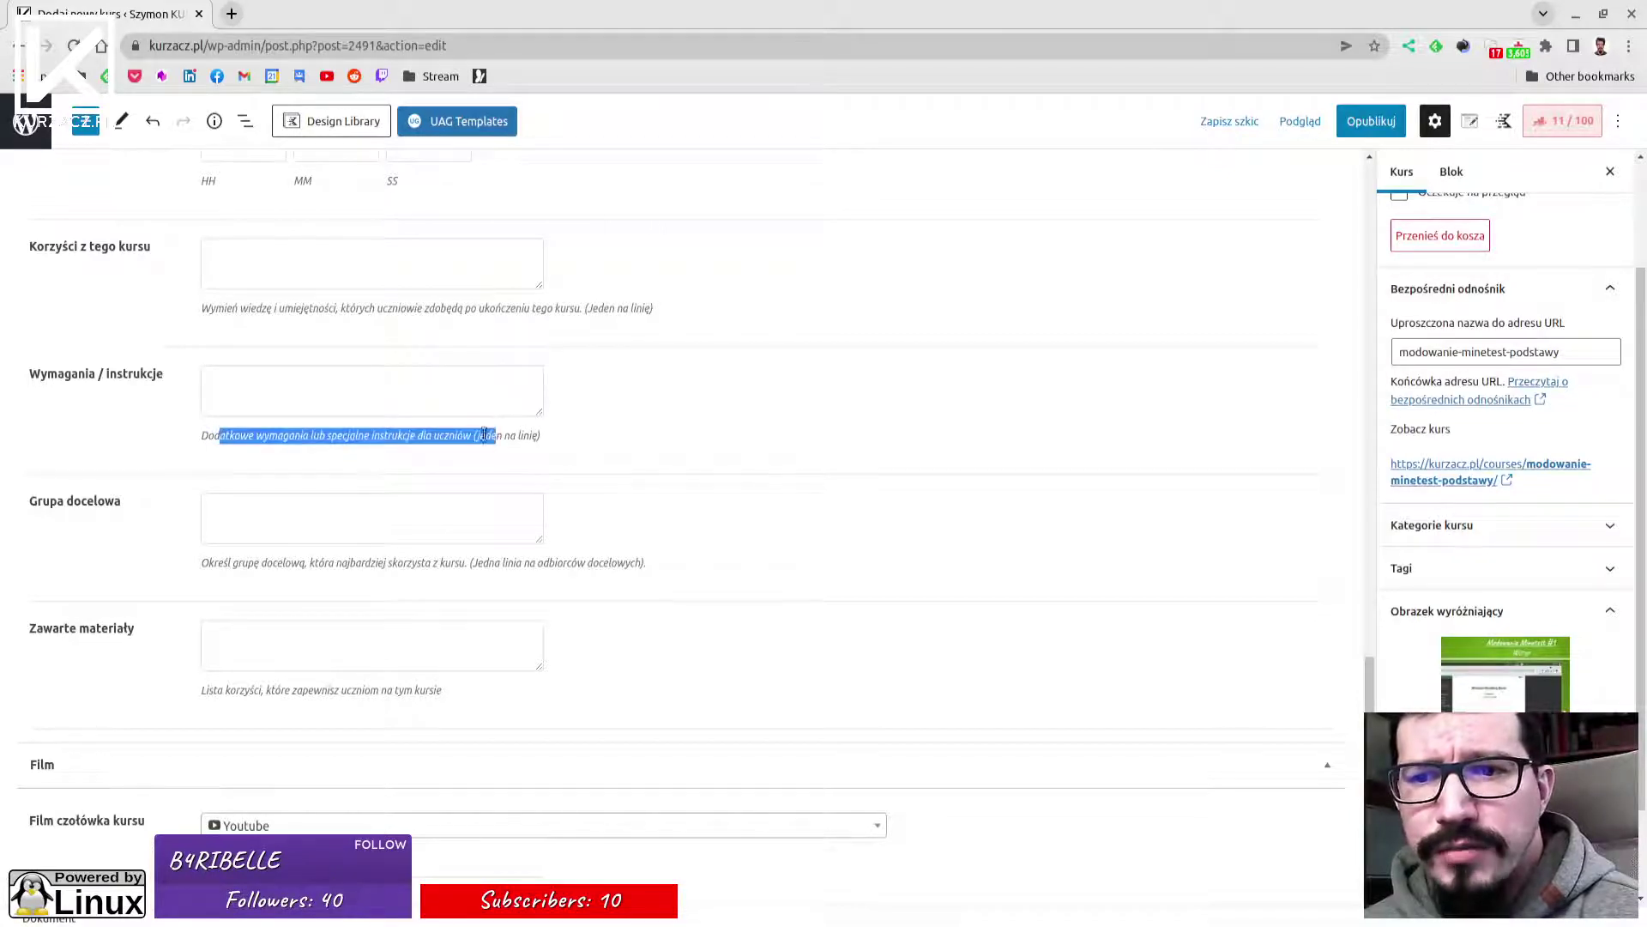
{"action": "left_click", "coordinate": [215, 435]}
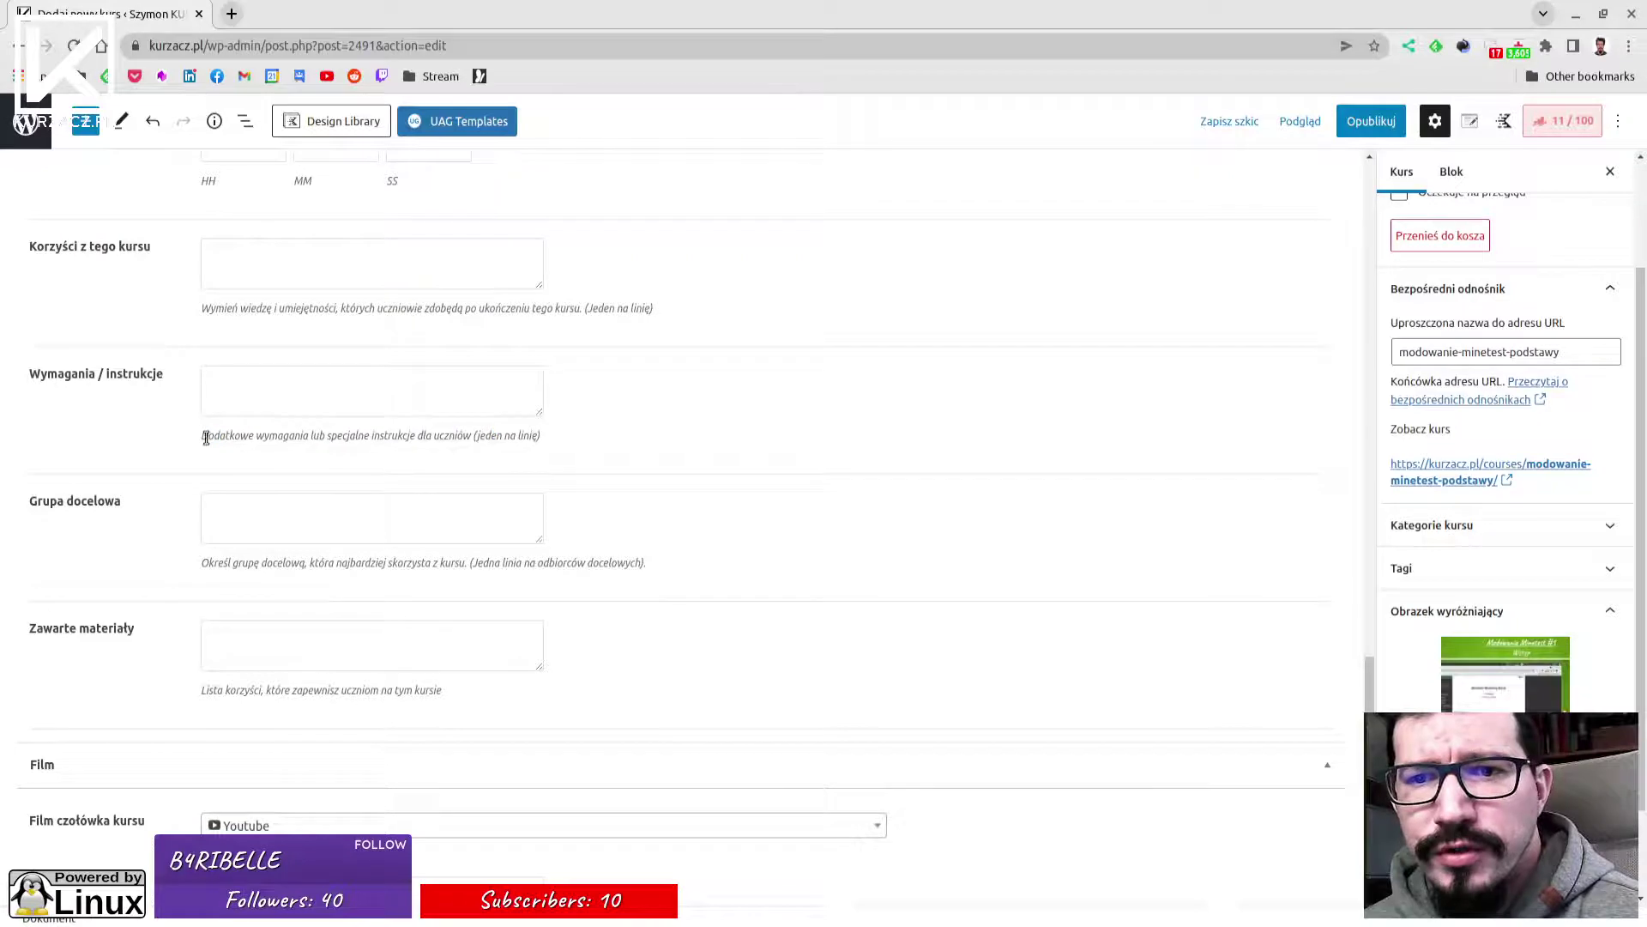
{"action": "left_click_drag", "start_coordinate": [206, 438], "coordinate": [540, 438]}
{"action": "left_click", "coordinate": [374, 438]}
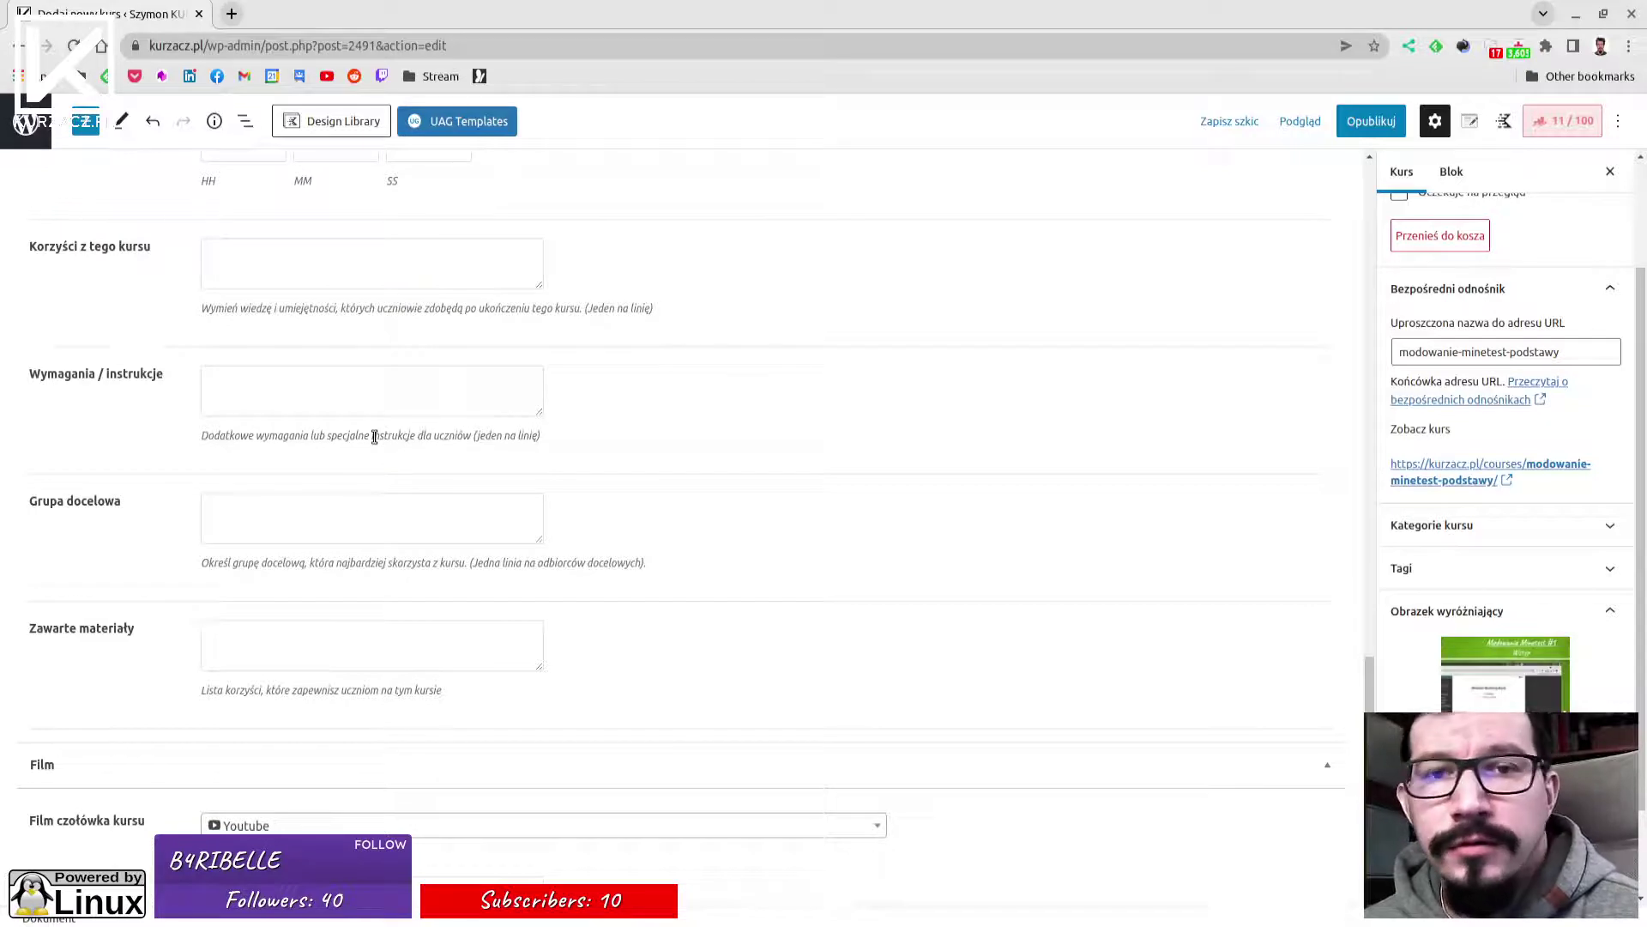
{"action": "left_click", "coordinate": [238, 388]}
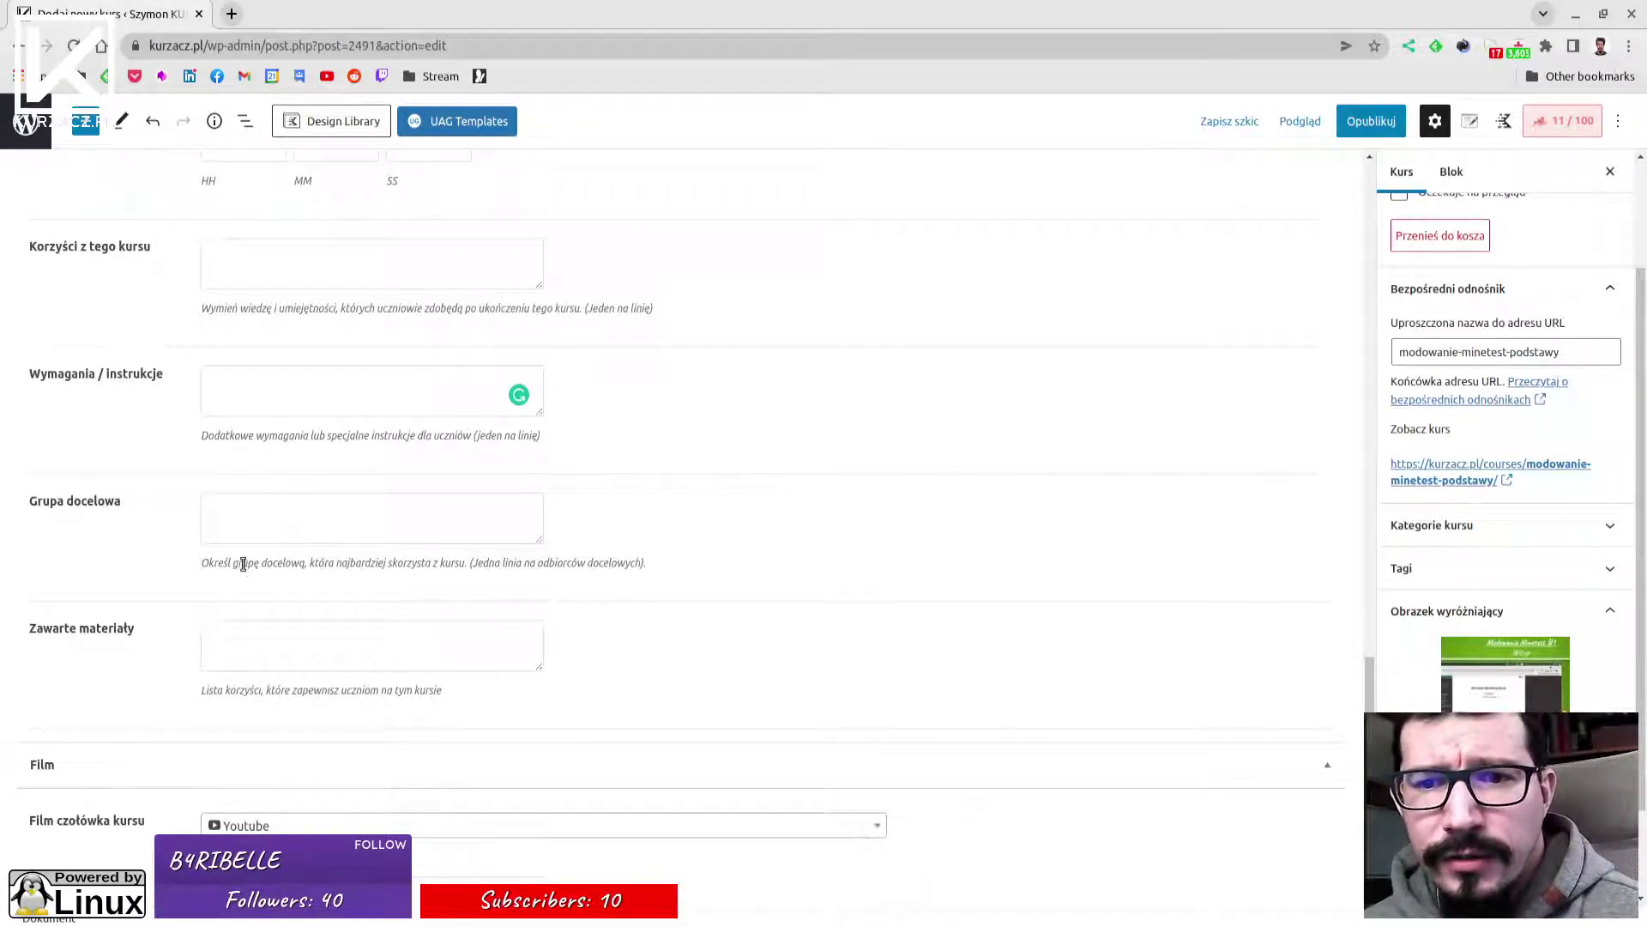
{"action": "left_click_drag", "start_coordinate": [234, 563], "coordinate": [525, 567]}
{"action": "left_click", "coordinate": [566, 568]}
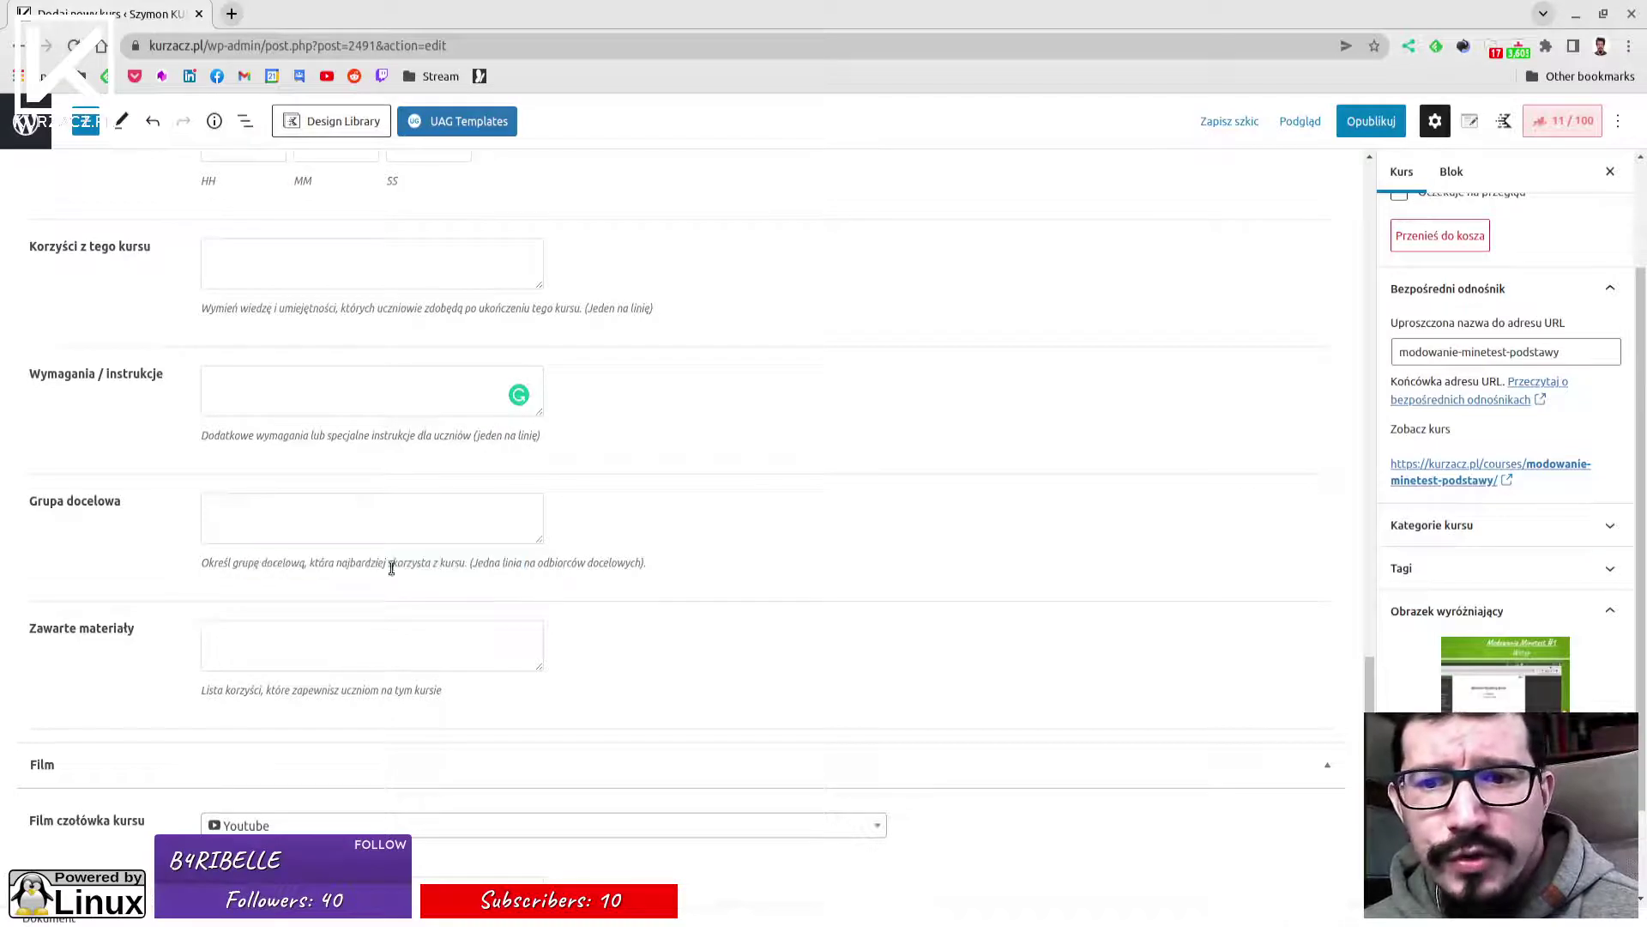
{"action": "left_click_drag", "start_coordinate": [241, 566], "coordinate": [518, 565]}
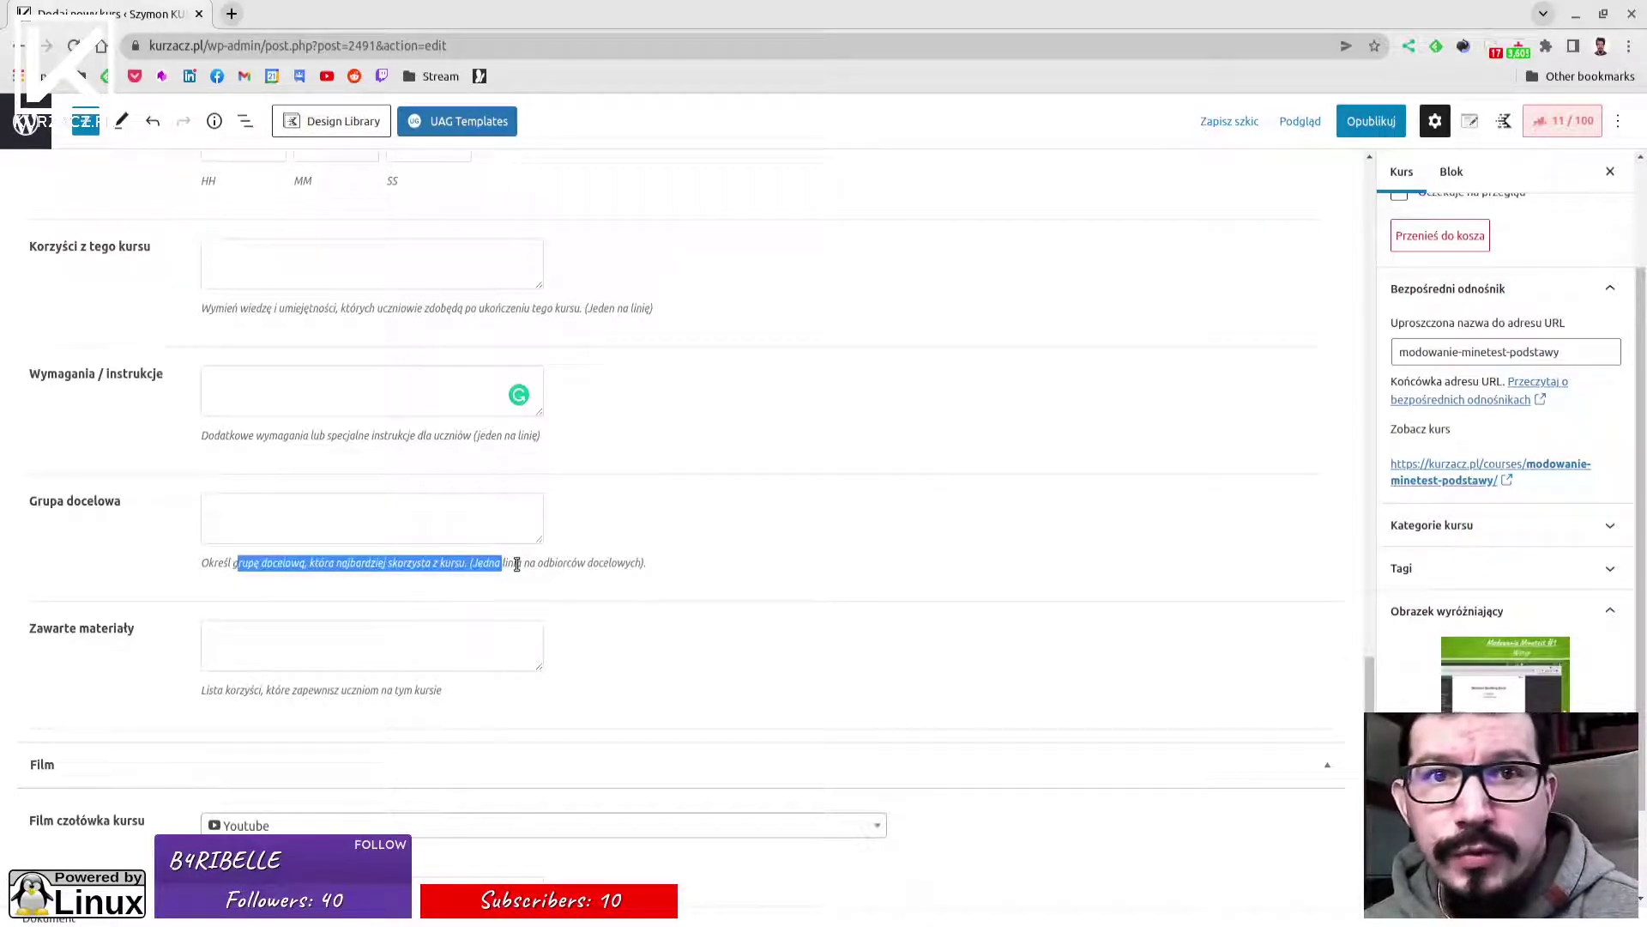
{"action": "left_click", "coordinate": [336, 564]}
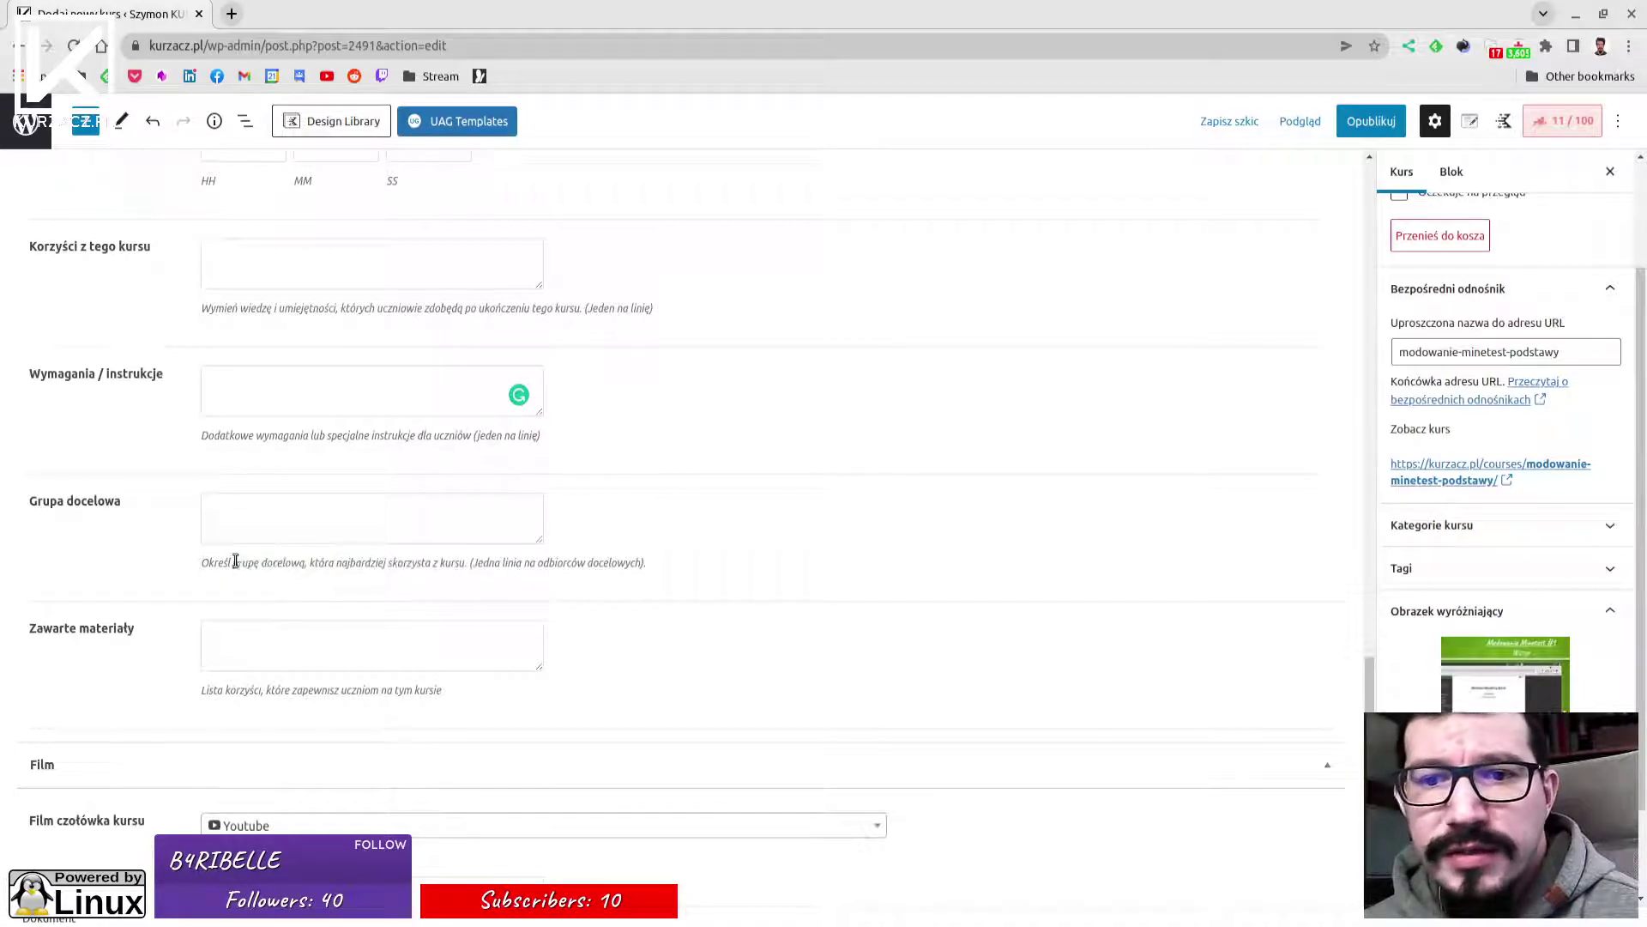
{"action": "left_click_drag", "start_coordinate": [235, 562], "coordinate": [533, 563]}
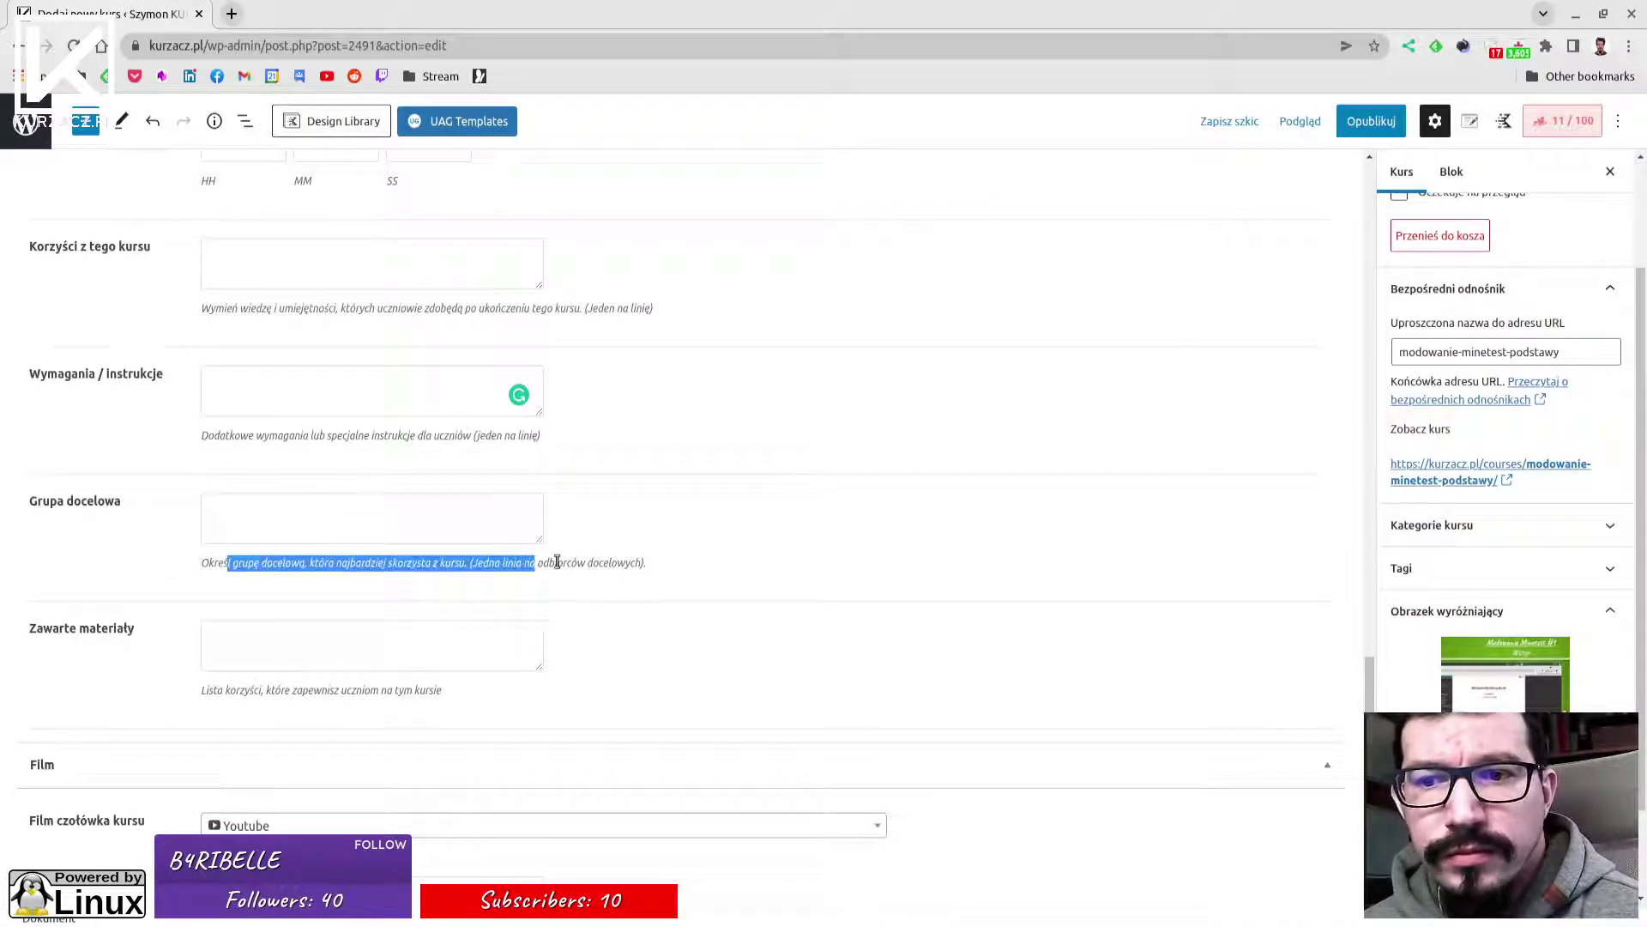
{"action": "left_click", "coordinate": [558, 562]}
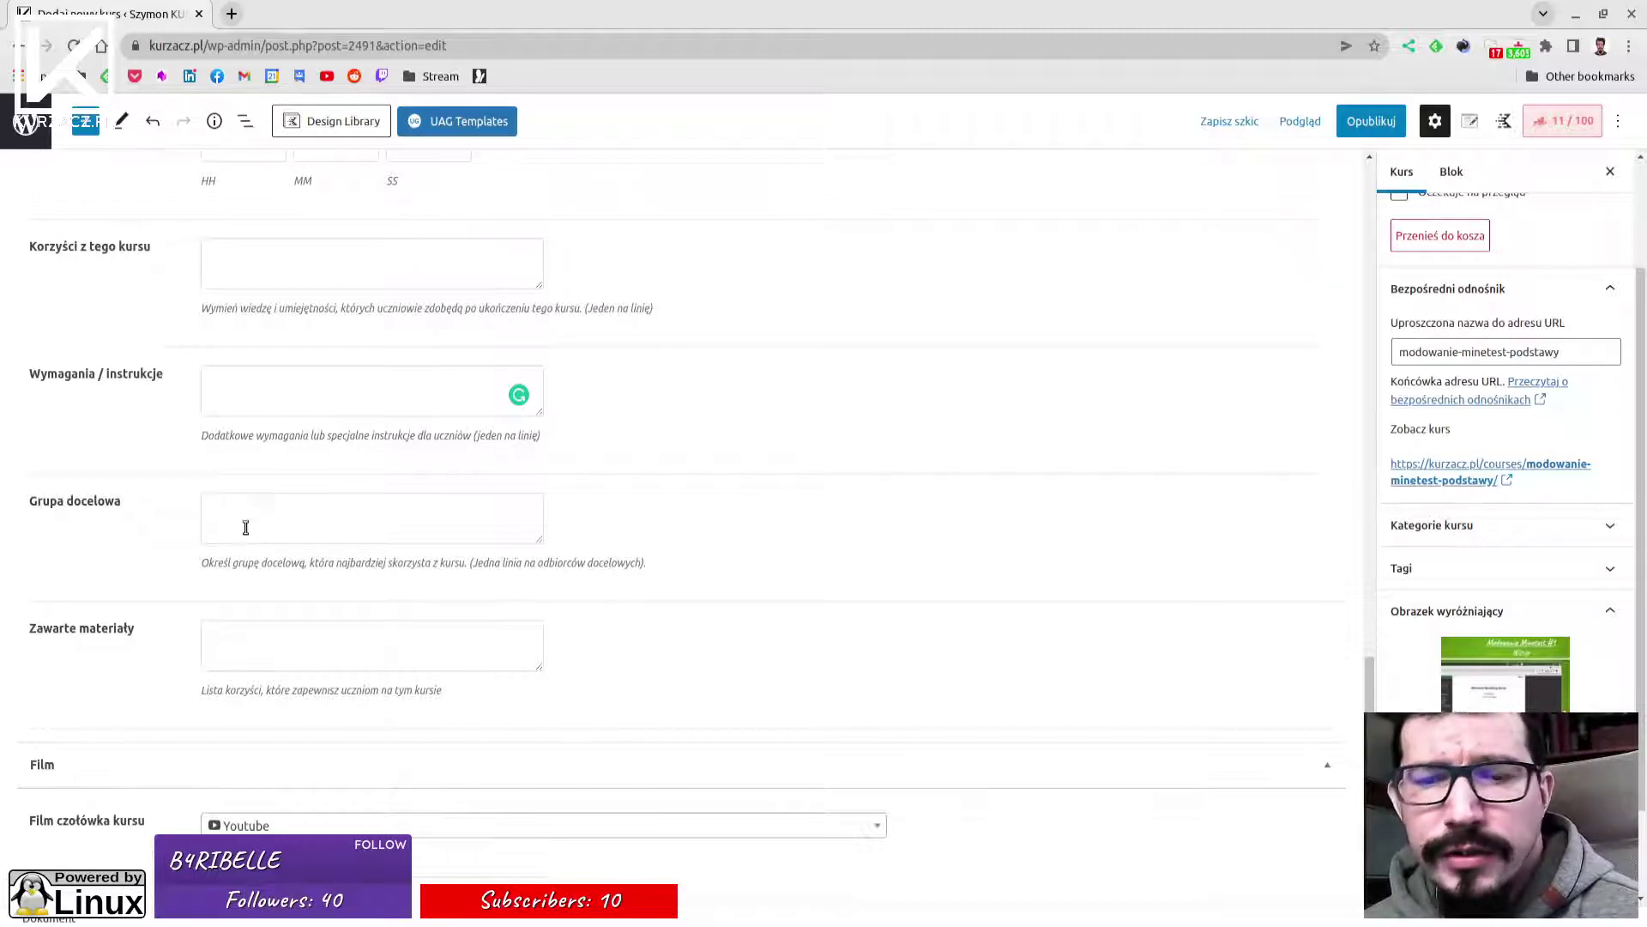
{"action": "scroll", "coordinate": [283, 493], "scroll_direction": "down", "scroll_amount": 1}
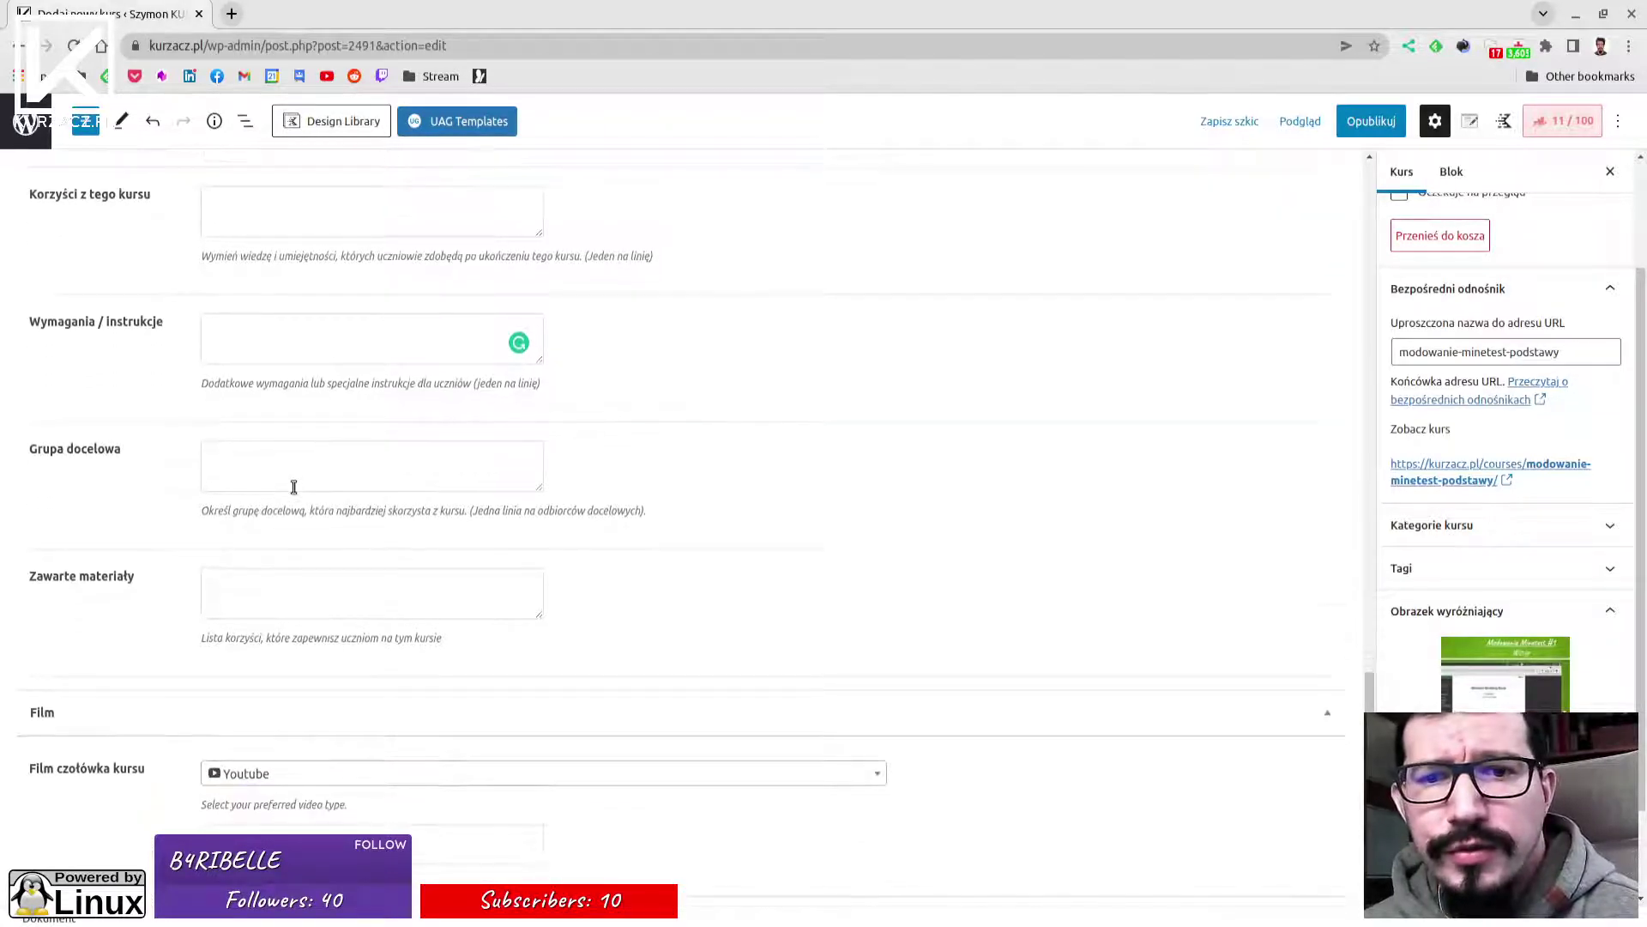
Read the hint for Zawarte materiały and fill that field with "Kody źródłowe plików tekstowych.".
{"action": "left_click", "coordinate": [260, 586]}
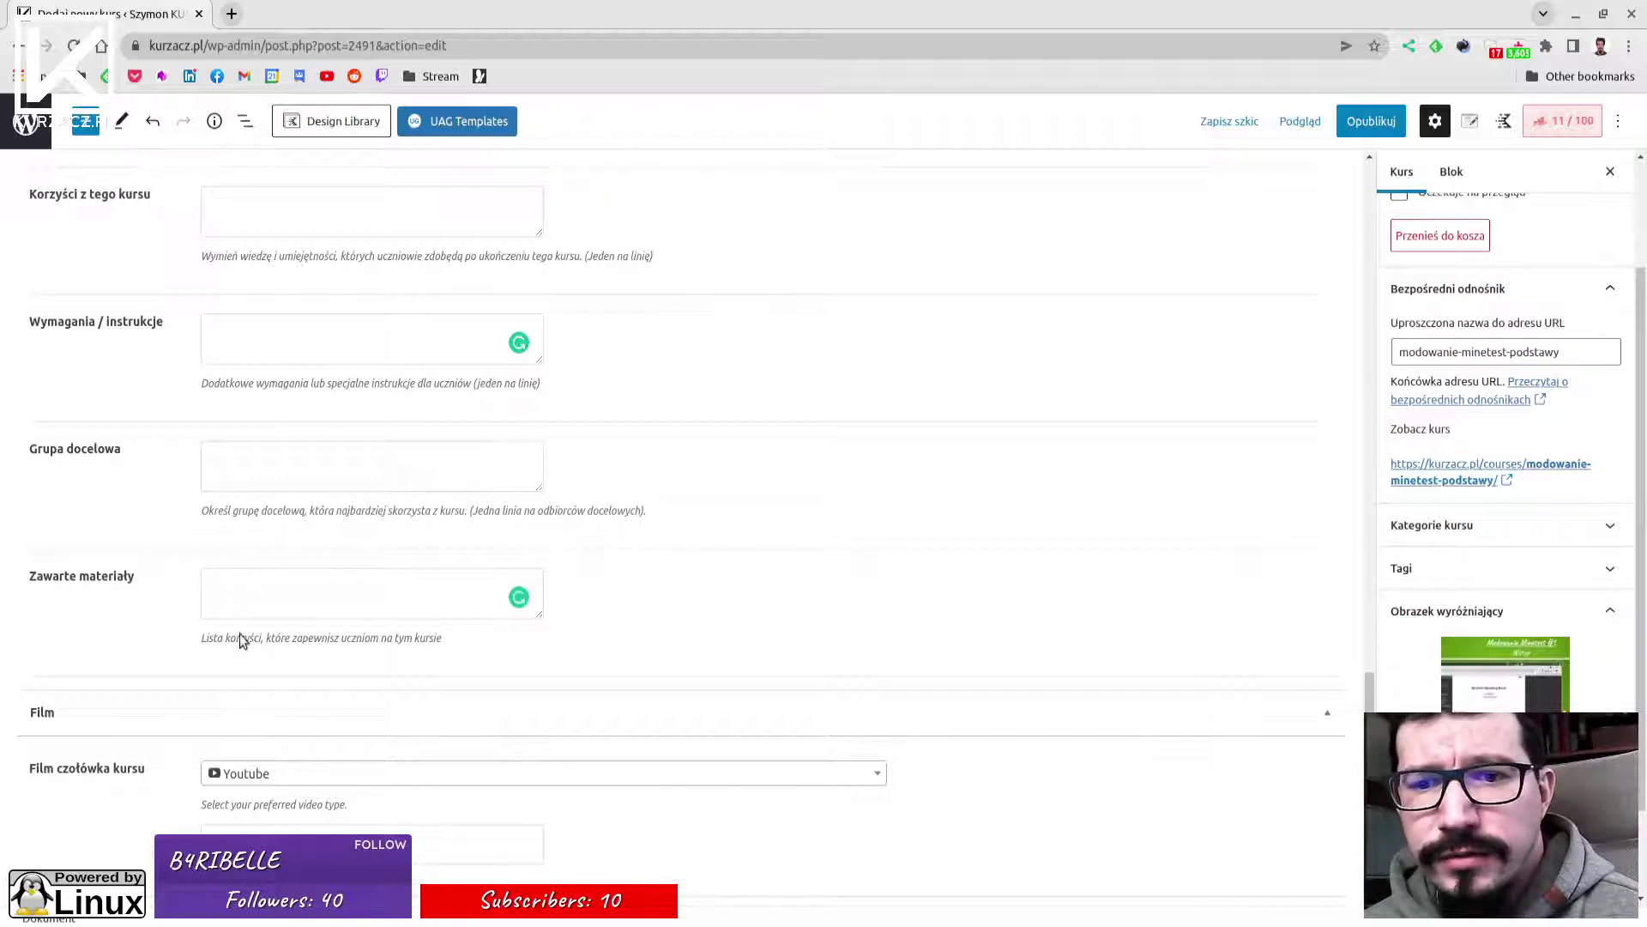
{"action": "left_click_drag", "start_coordinate": [233, 638], "coordinate": [385, 637]}
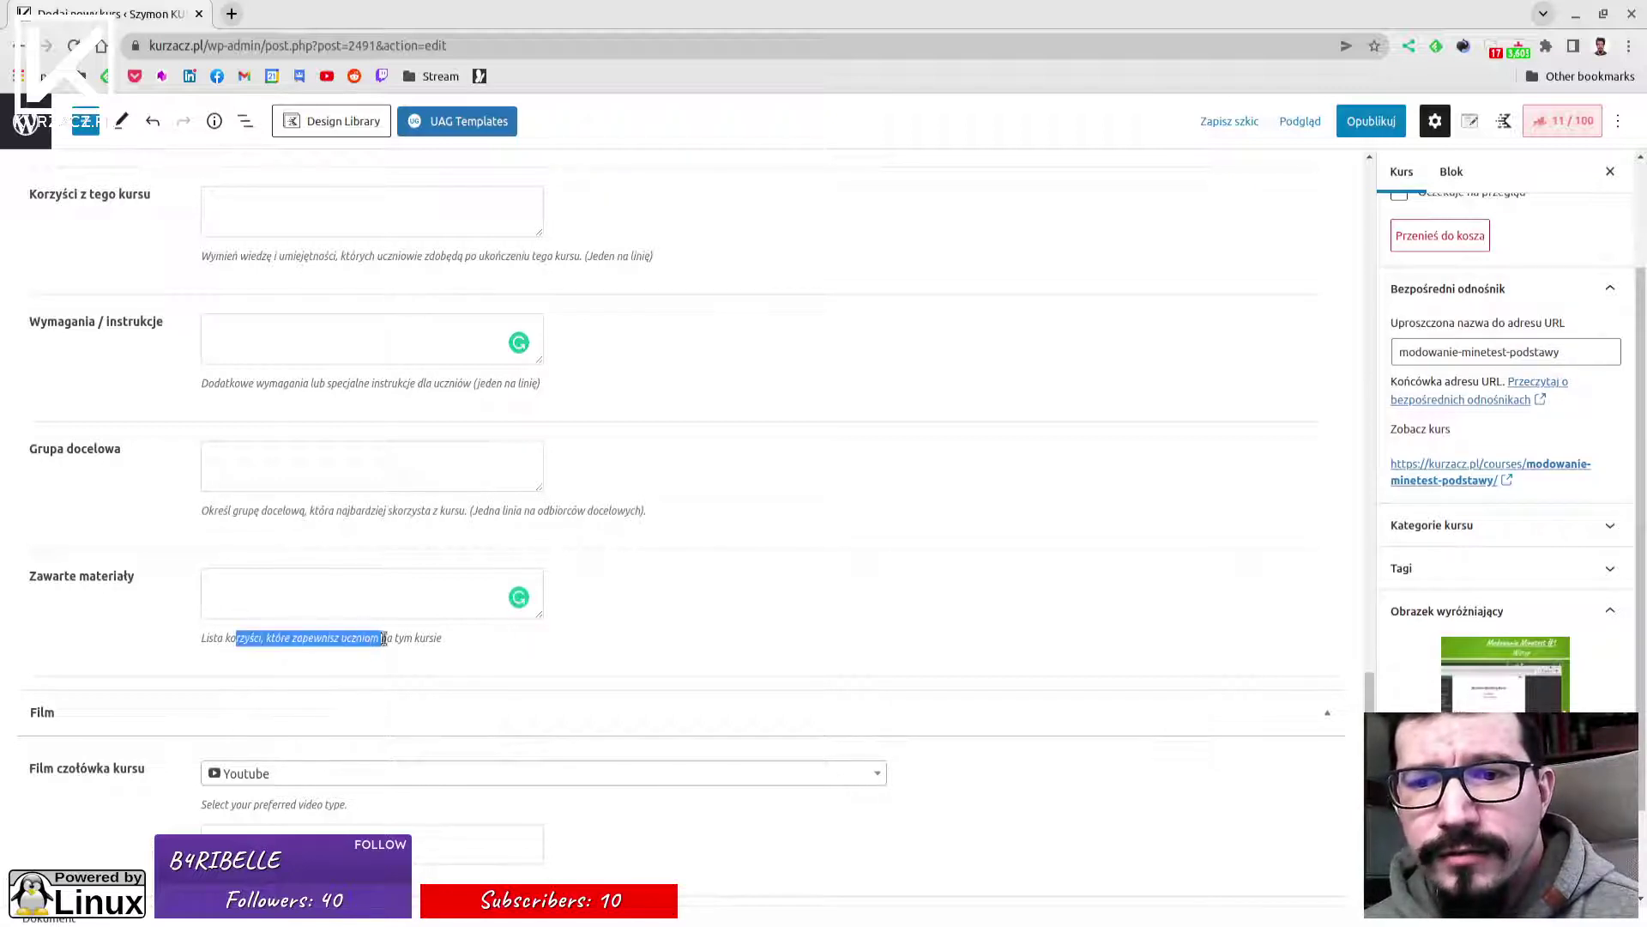
{"action": "left_click", "coordinate": [238, 636]}
{"action": "left_click", "coordinate": [247, 586]}
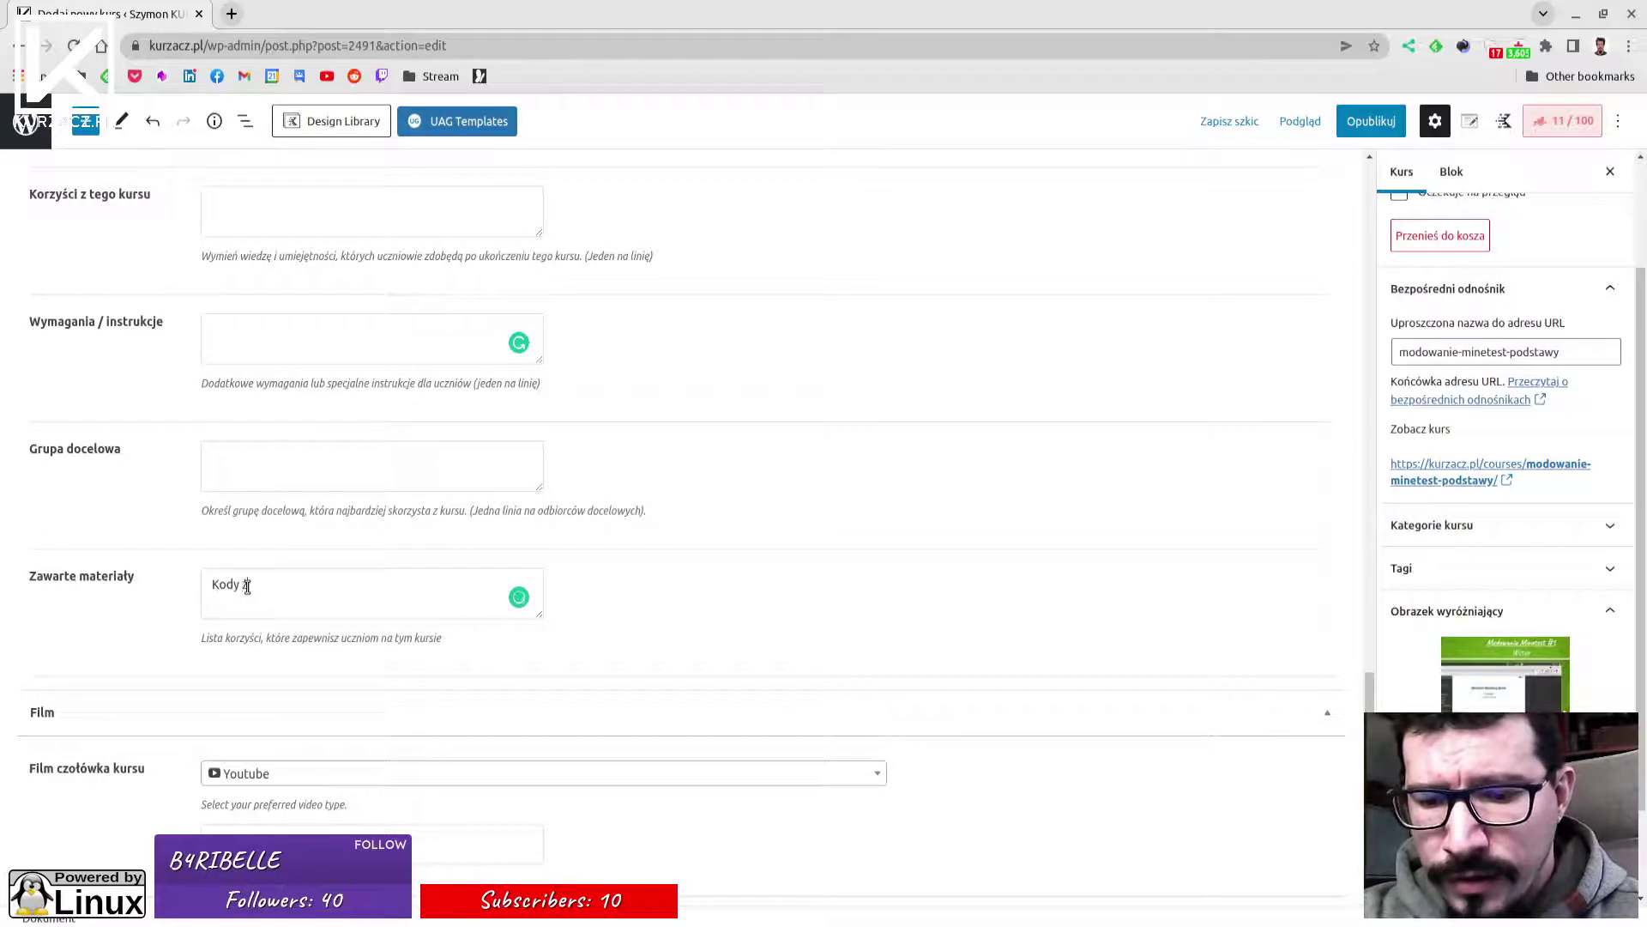
{"action": "type", "text": "Kody źródłowe"}
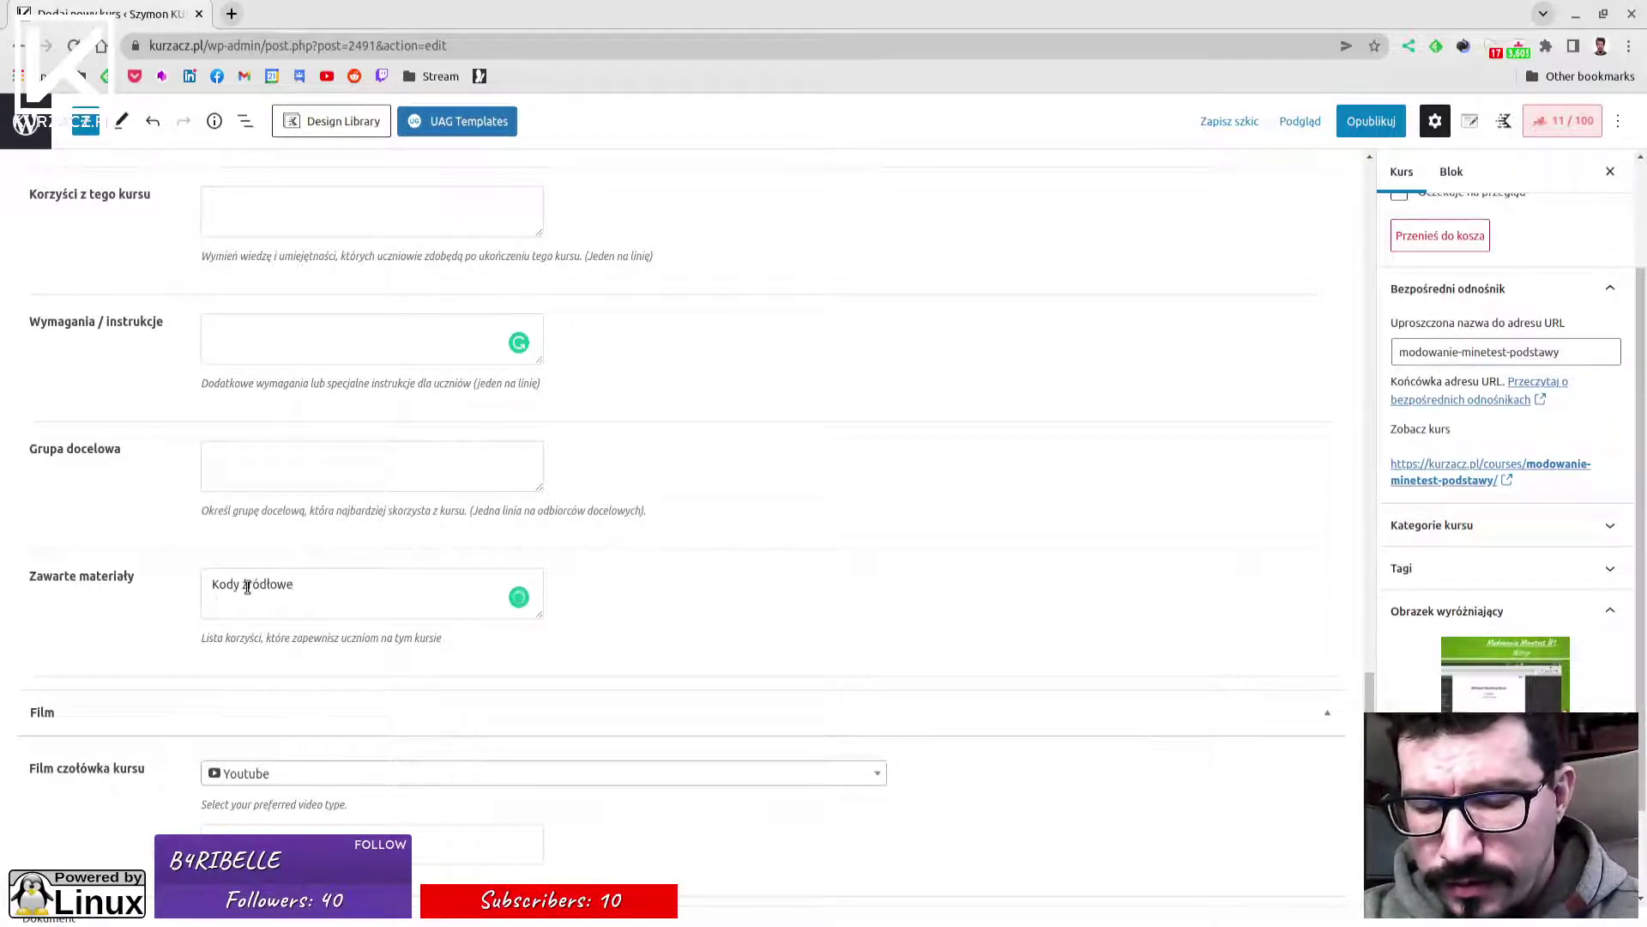
{"action": "type", "text": " plików"}
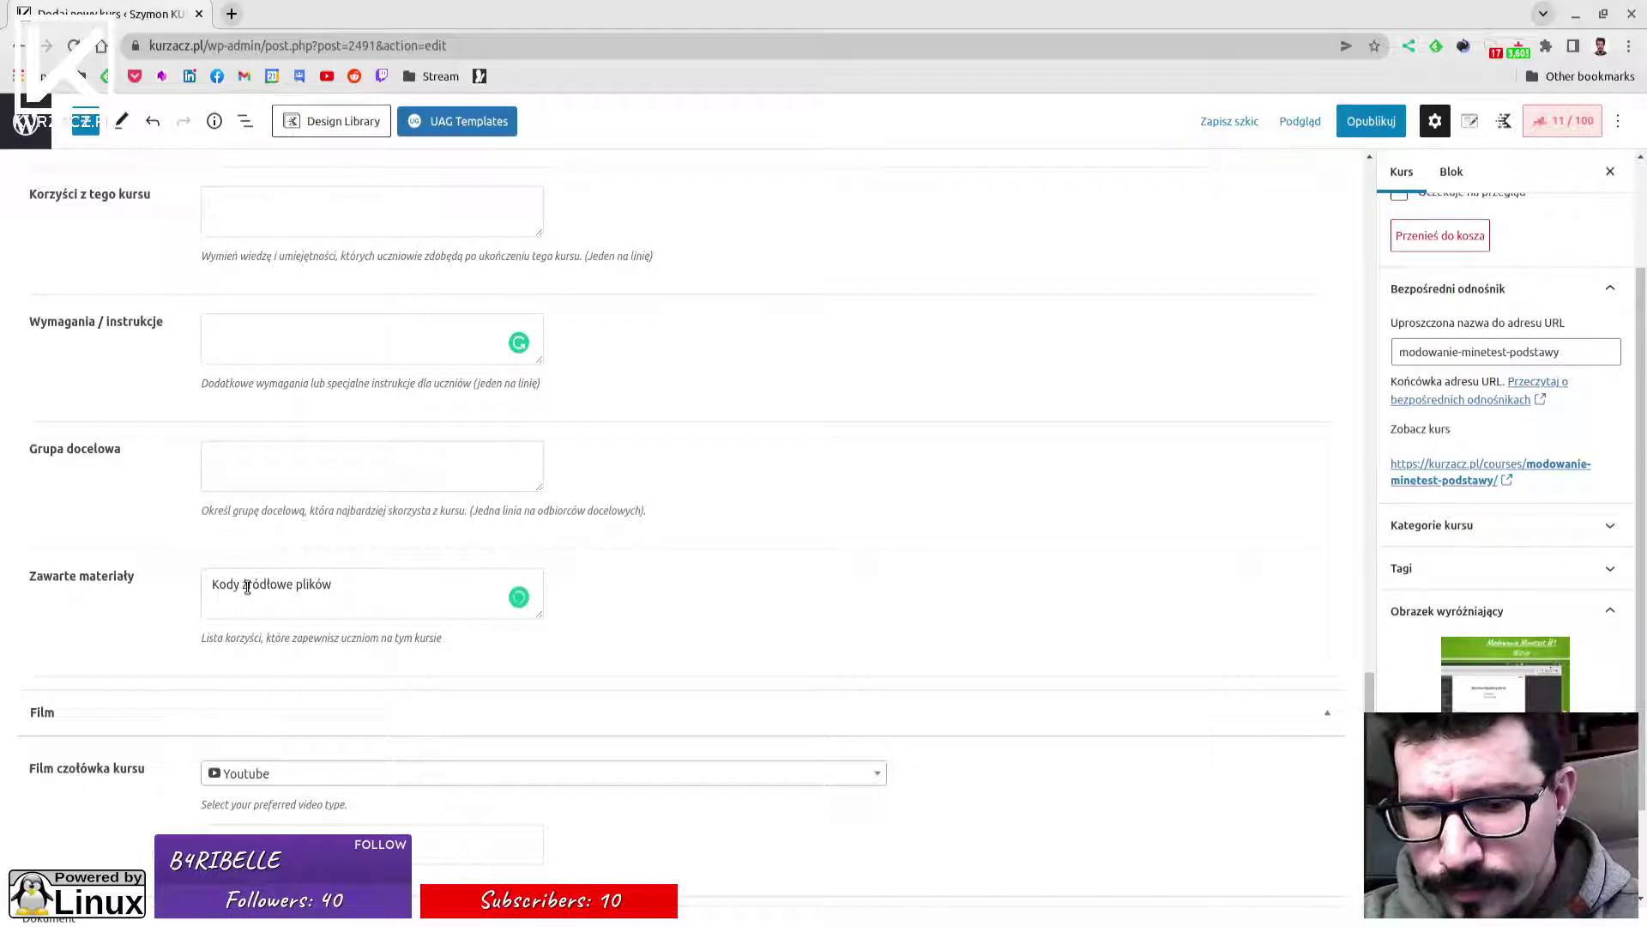
{"action": "type", "text": "tekstowych"}
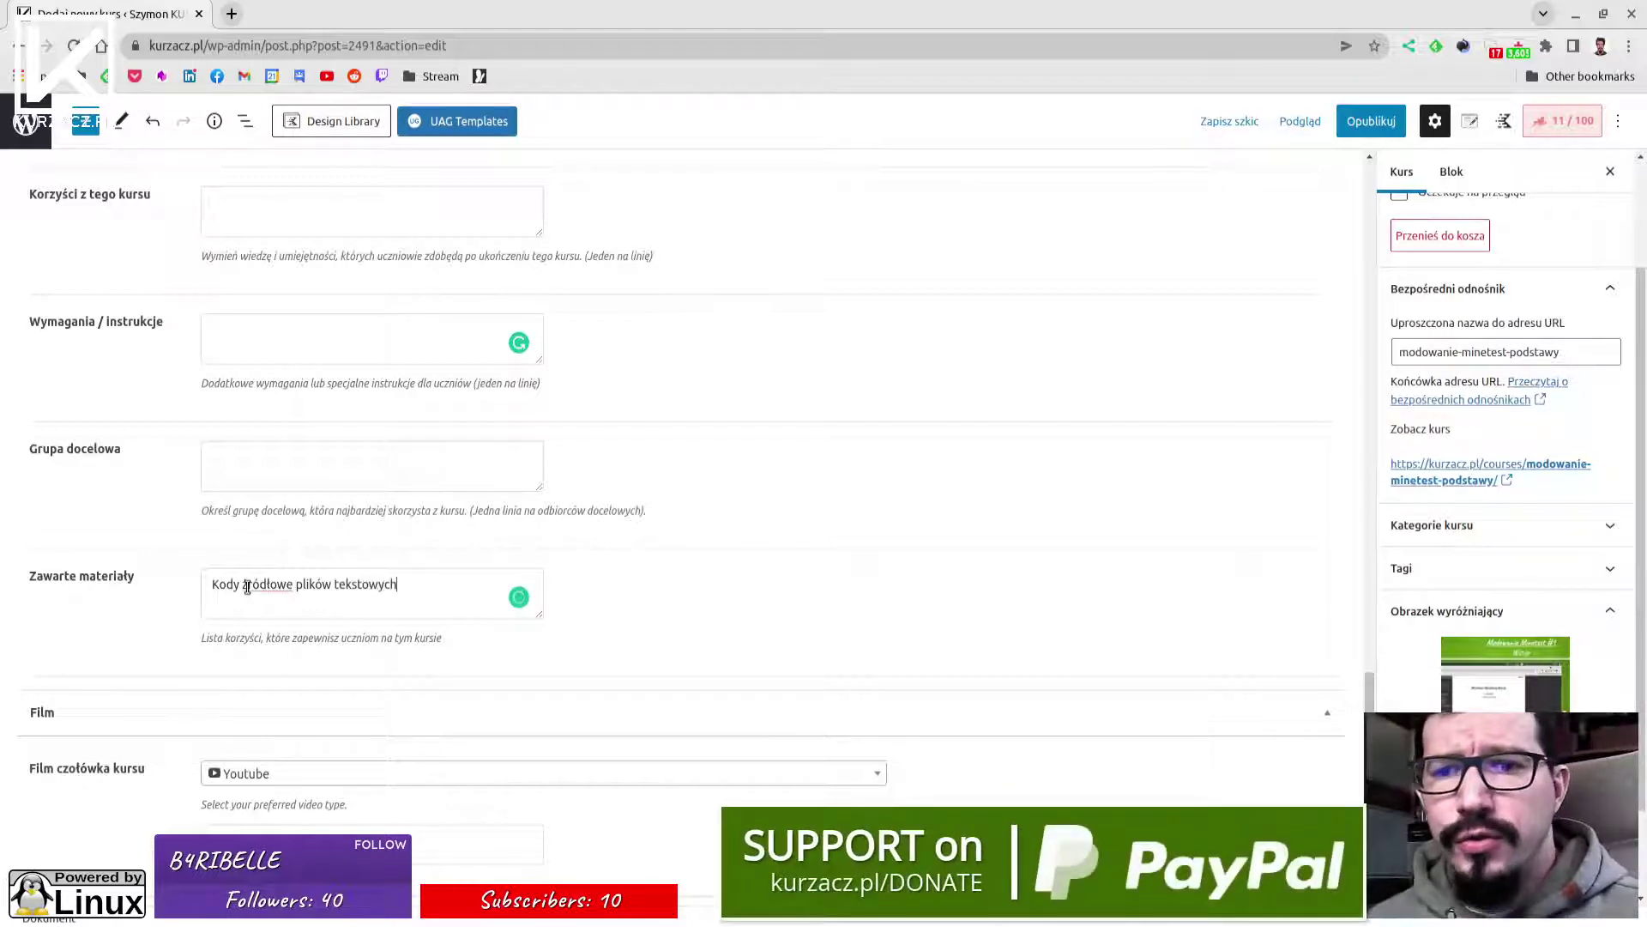
{"action": "type", "text": "."}
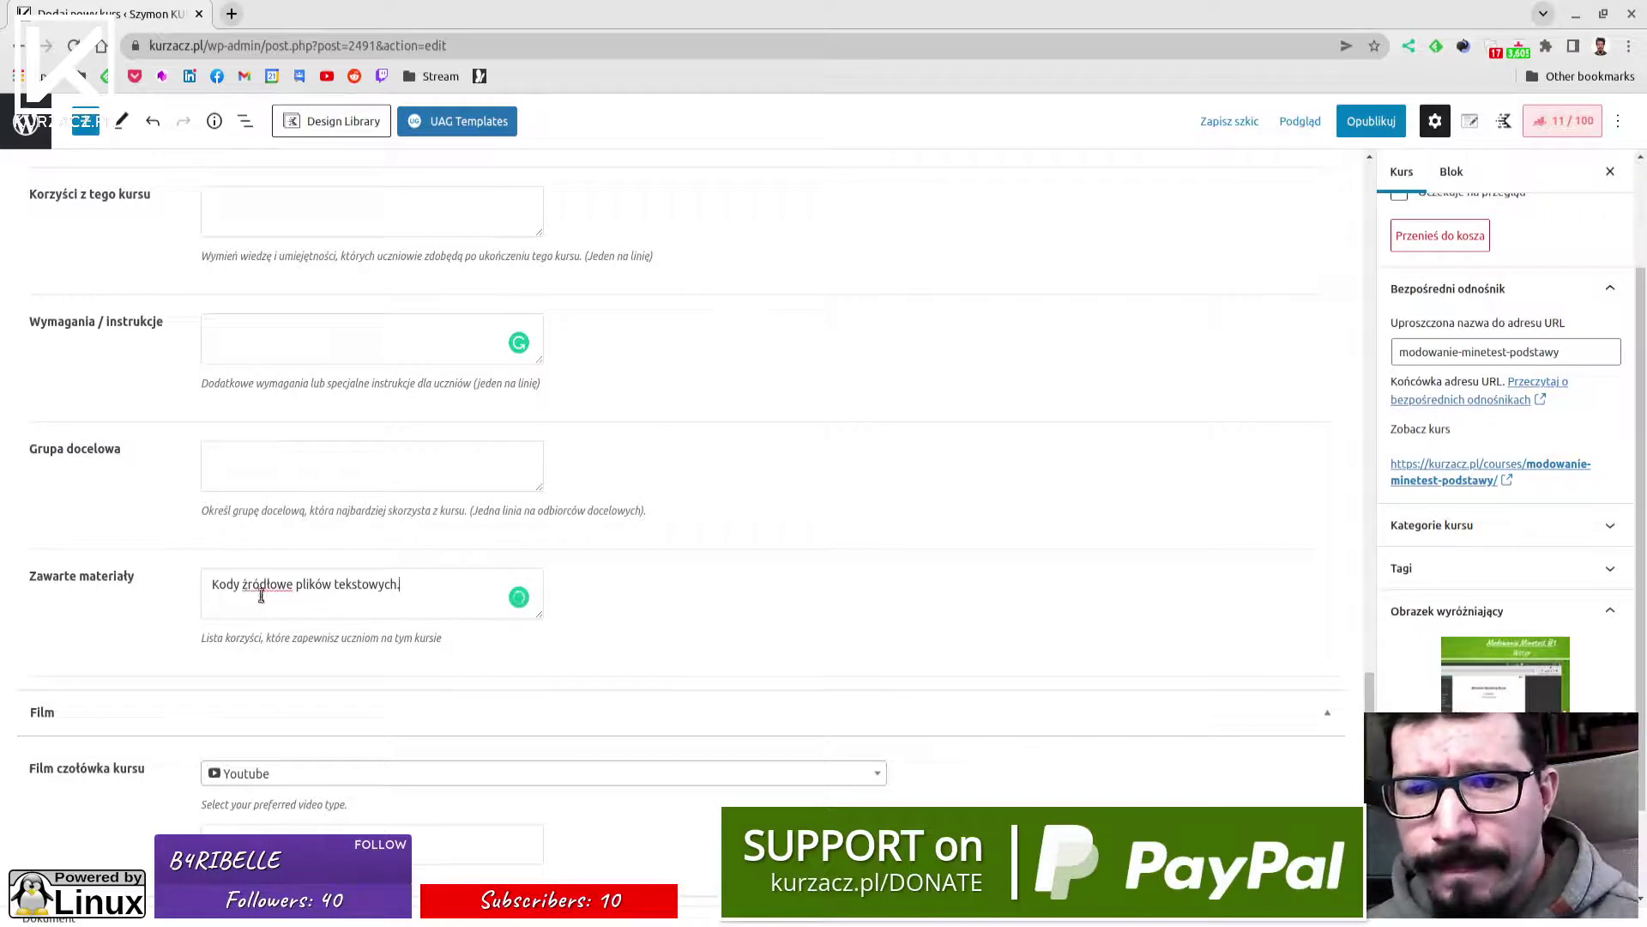
{"action": "left_click_drag", "start_coordinate": [242, 592], "coordinate": [247, 603]}
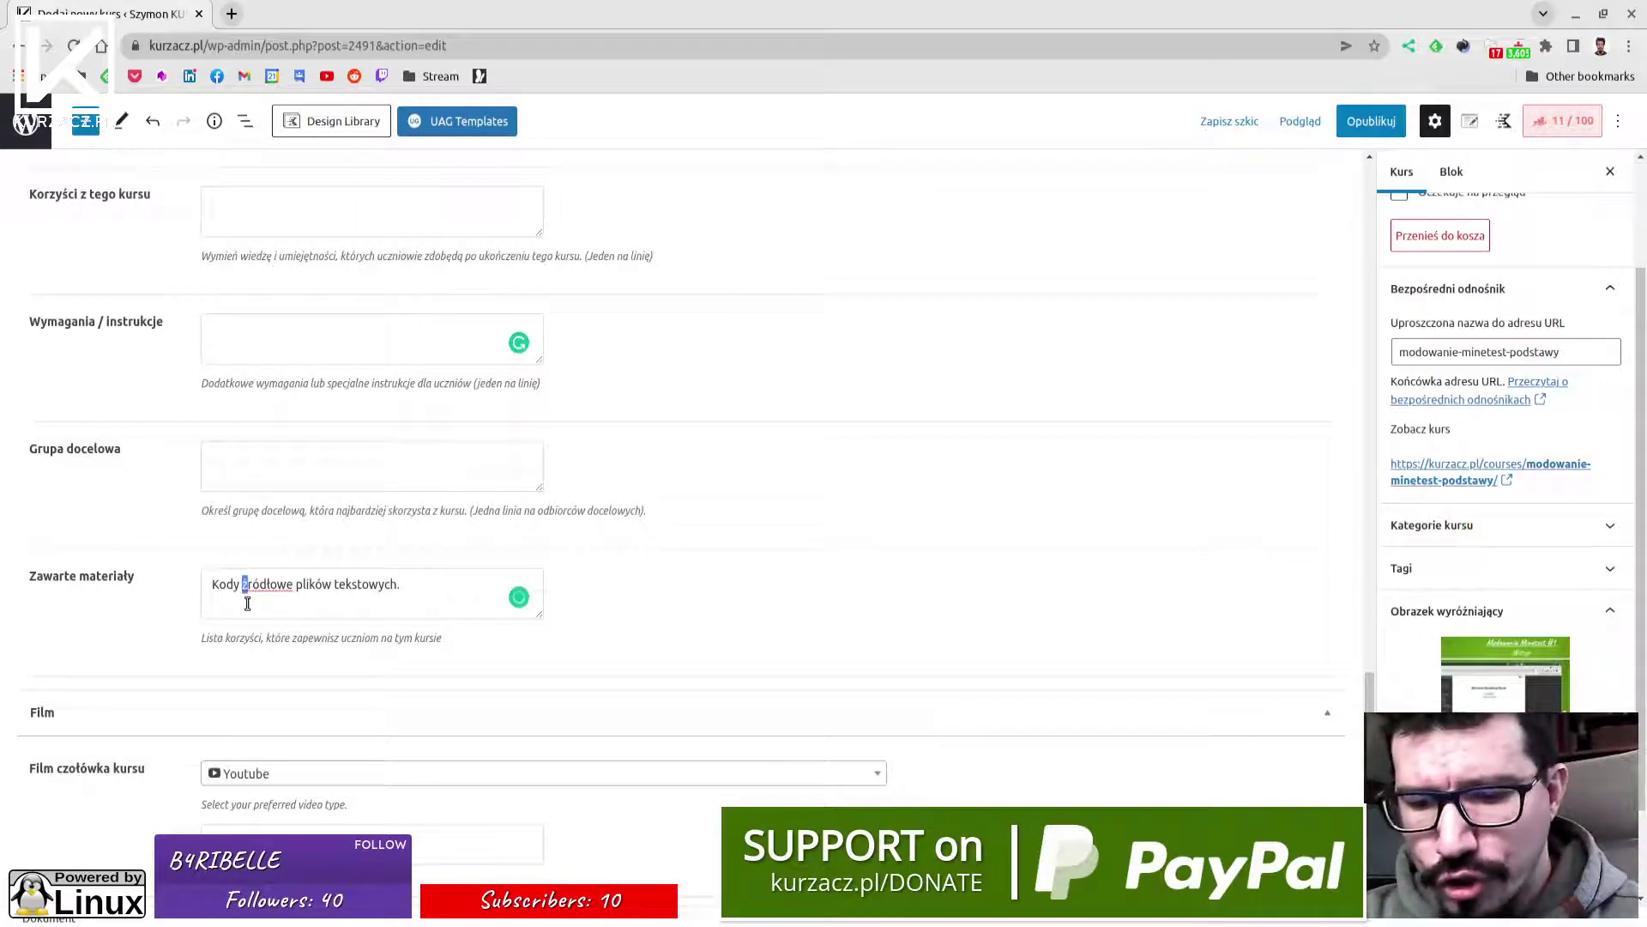
{"action": "type", "text": "ź"}
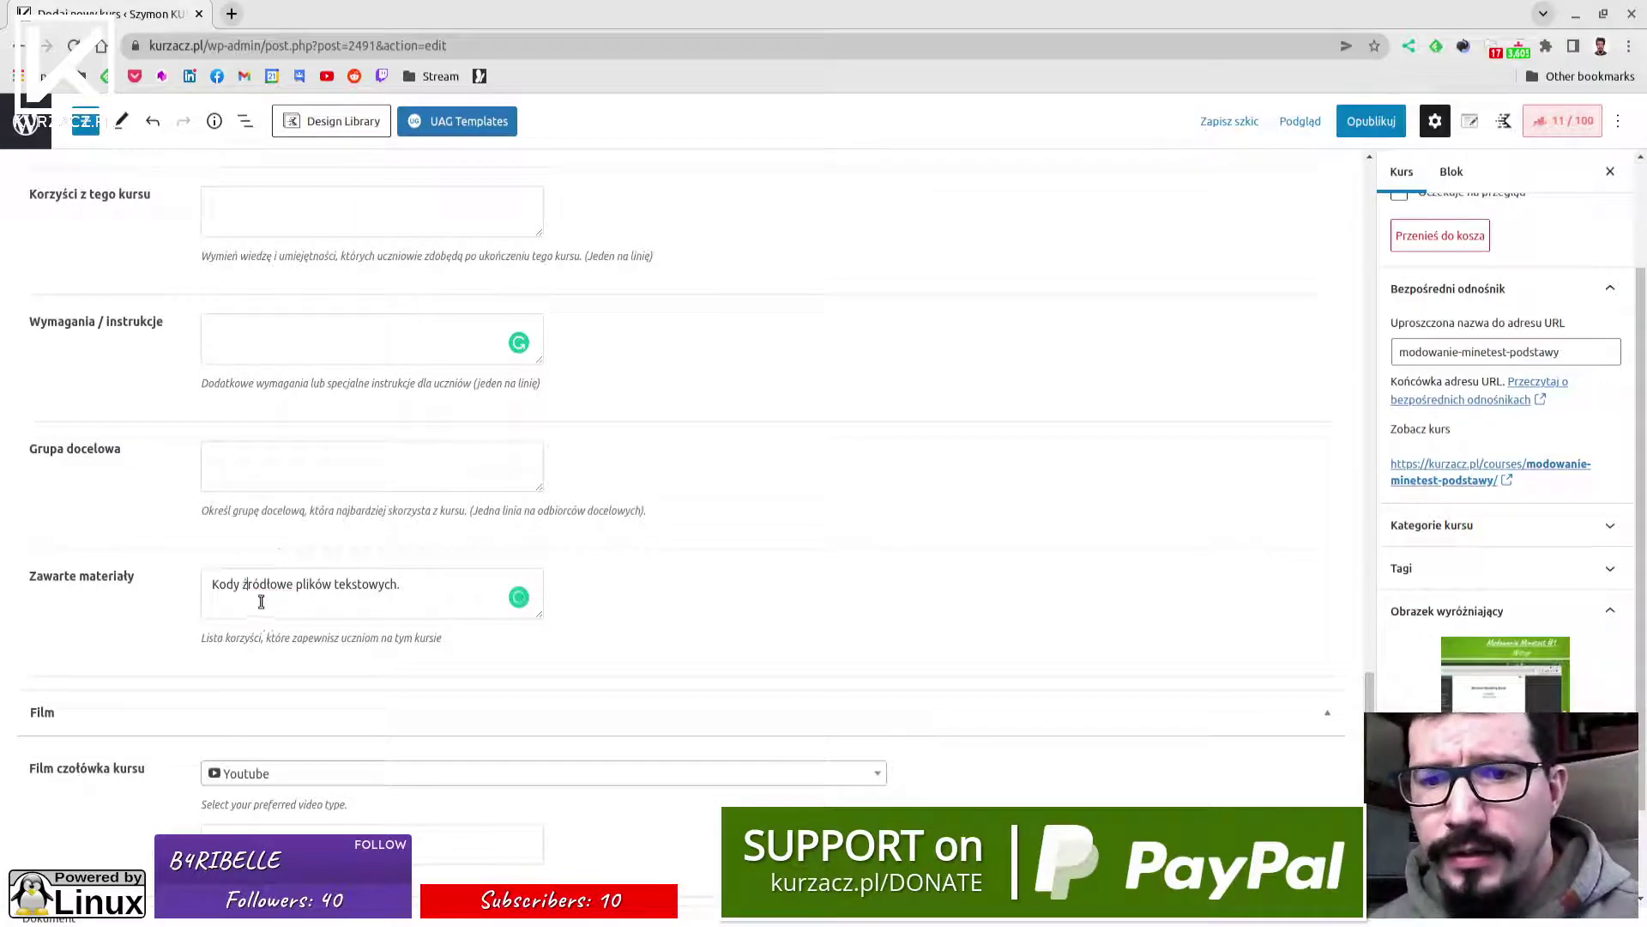
Copy the paragraph starting "Po zakończeniu tego kursu" from the Wstęp notes in Sublime Text into the course's Korzyści z tego kursu field.
{"action": "scroll", "coordinate": [262, 491], "scroll_direction": "up", "scroll_amount": 4}
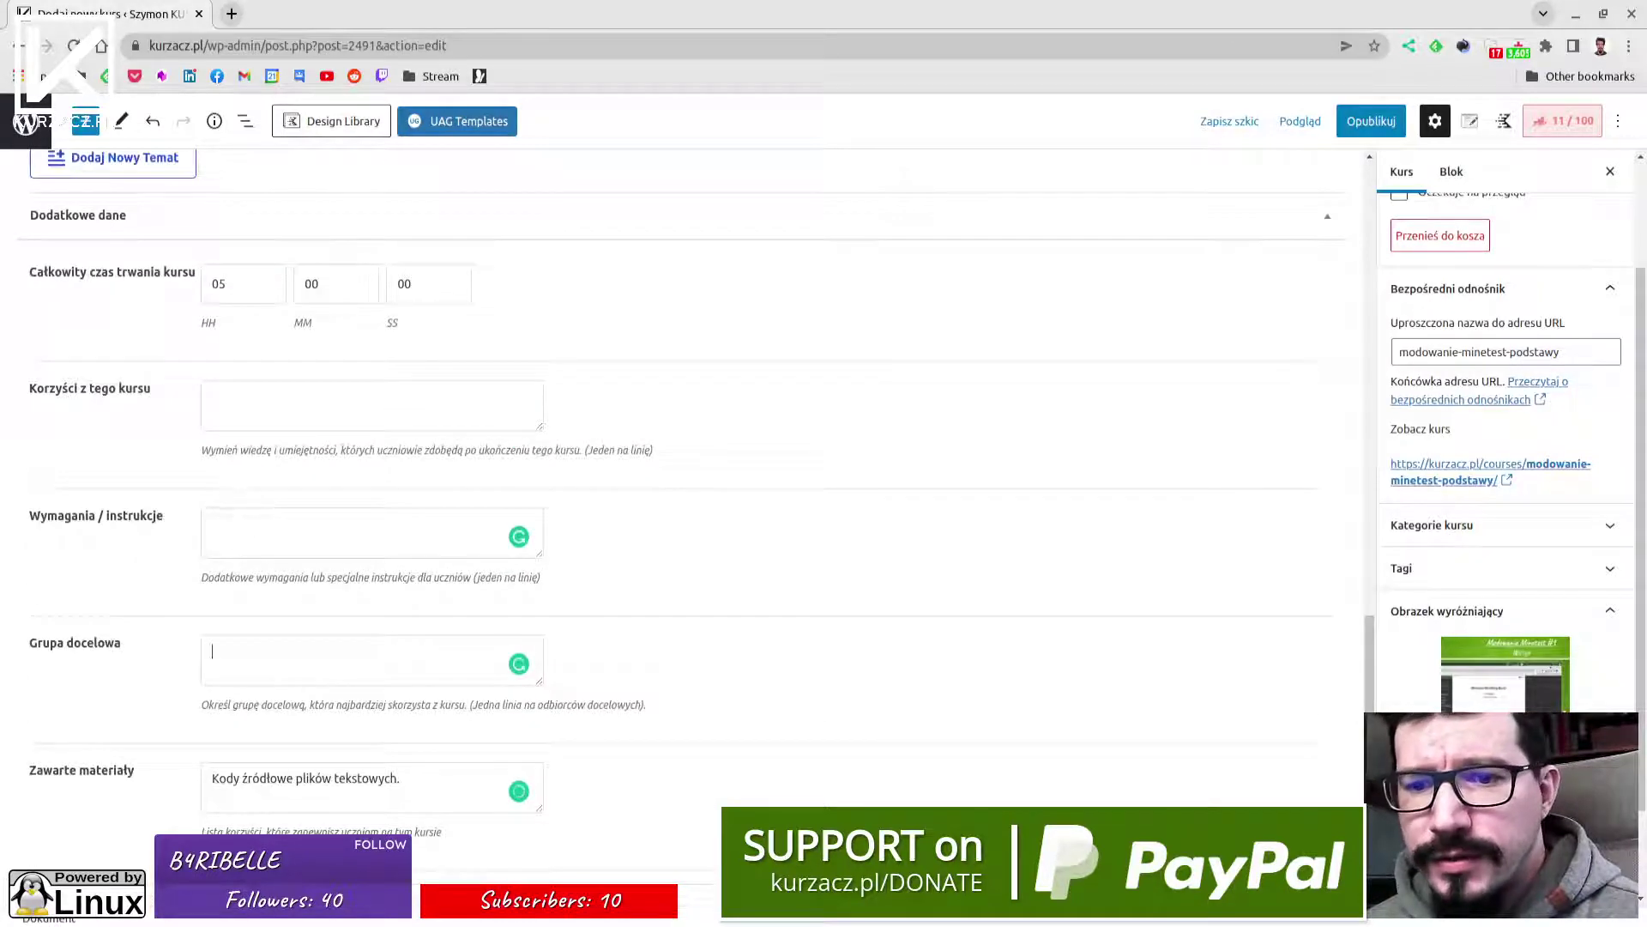
{"action": "key", "text": "alt+Tab"}
{"action": "left_click", "coordinate": [273, 421]}
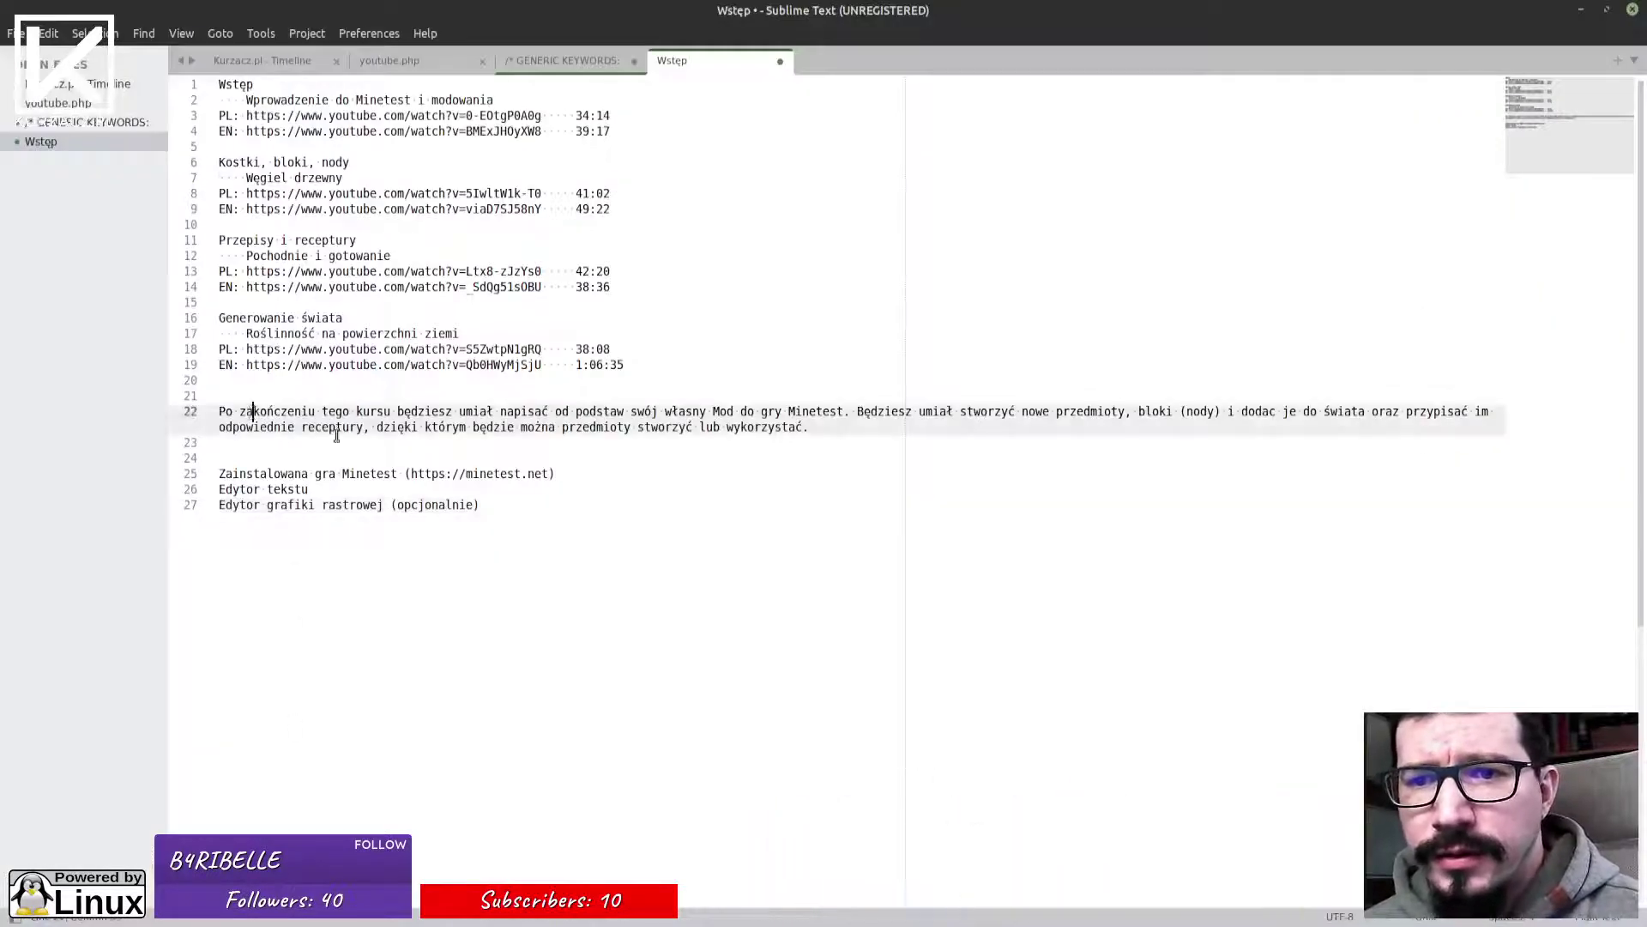
{"action": "left_click_drag", "start_coordinate": [816, 426], "coordinate": [216, 411]}
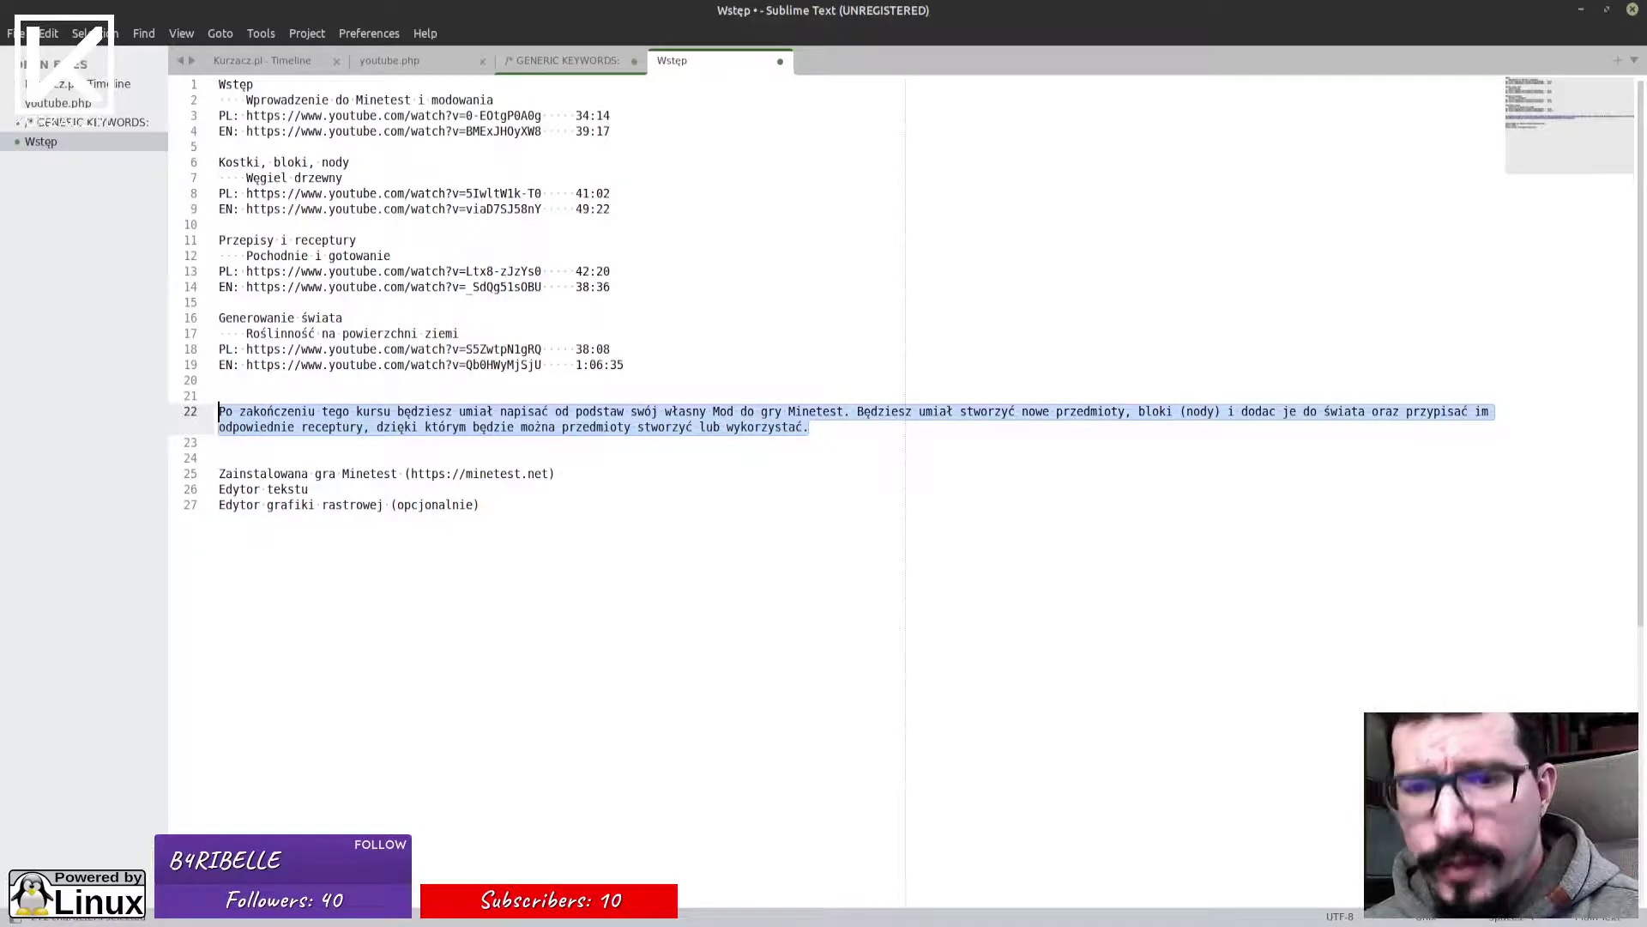
{"action": "key", "text": "ctrl+c"}
{"action": "key", "text": "alt+Tab"}
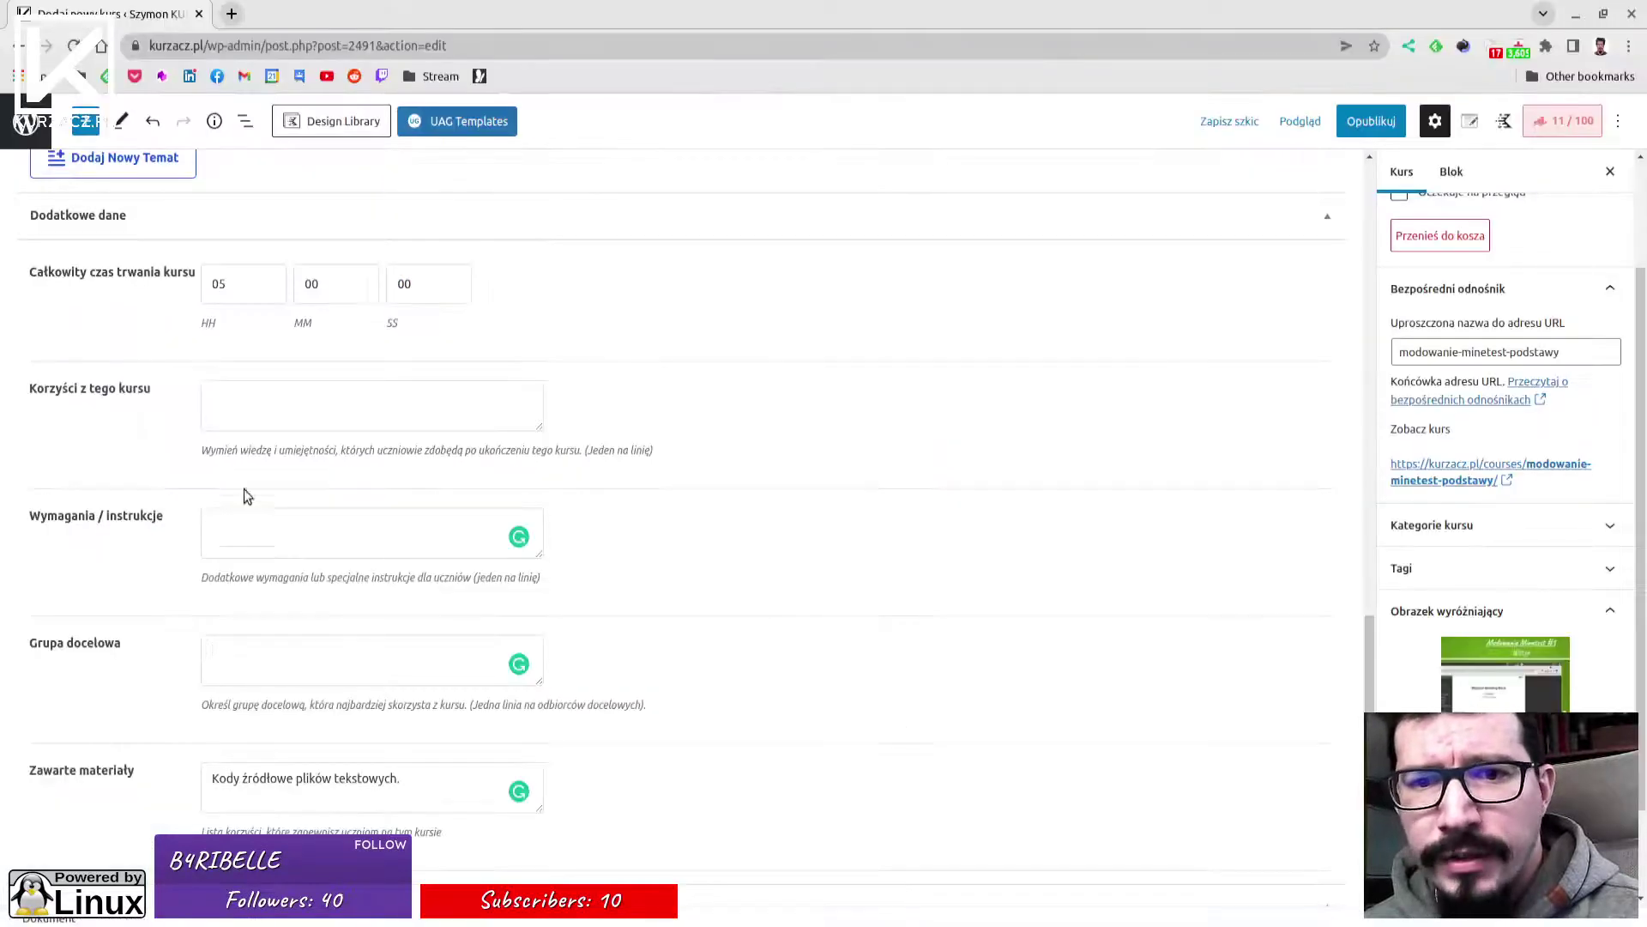
{"action": "left_click", "coordinate": [246, 408]}
{"action": "key", "text": "ctrl+v"}
Copy the three requirement lines, from "Zainstalowana gra Minetest" to "Edytor grafiki rastrowej (opcjonalnie)", from the Sublime Text notes into the course's Wymagania / instrukcje field.
{"action": "key", "text": "alt+Tab"}
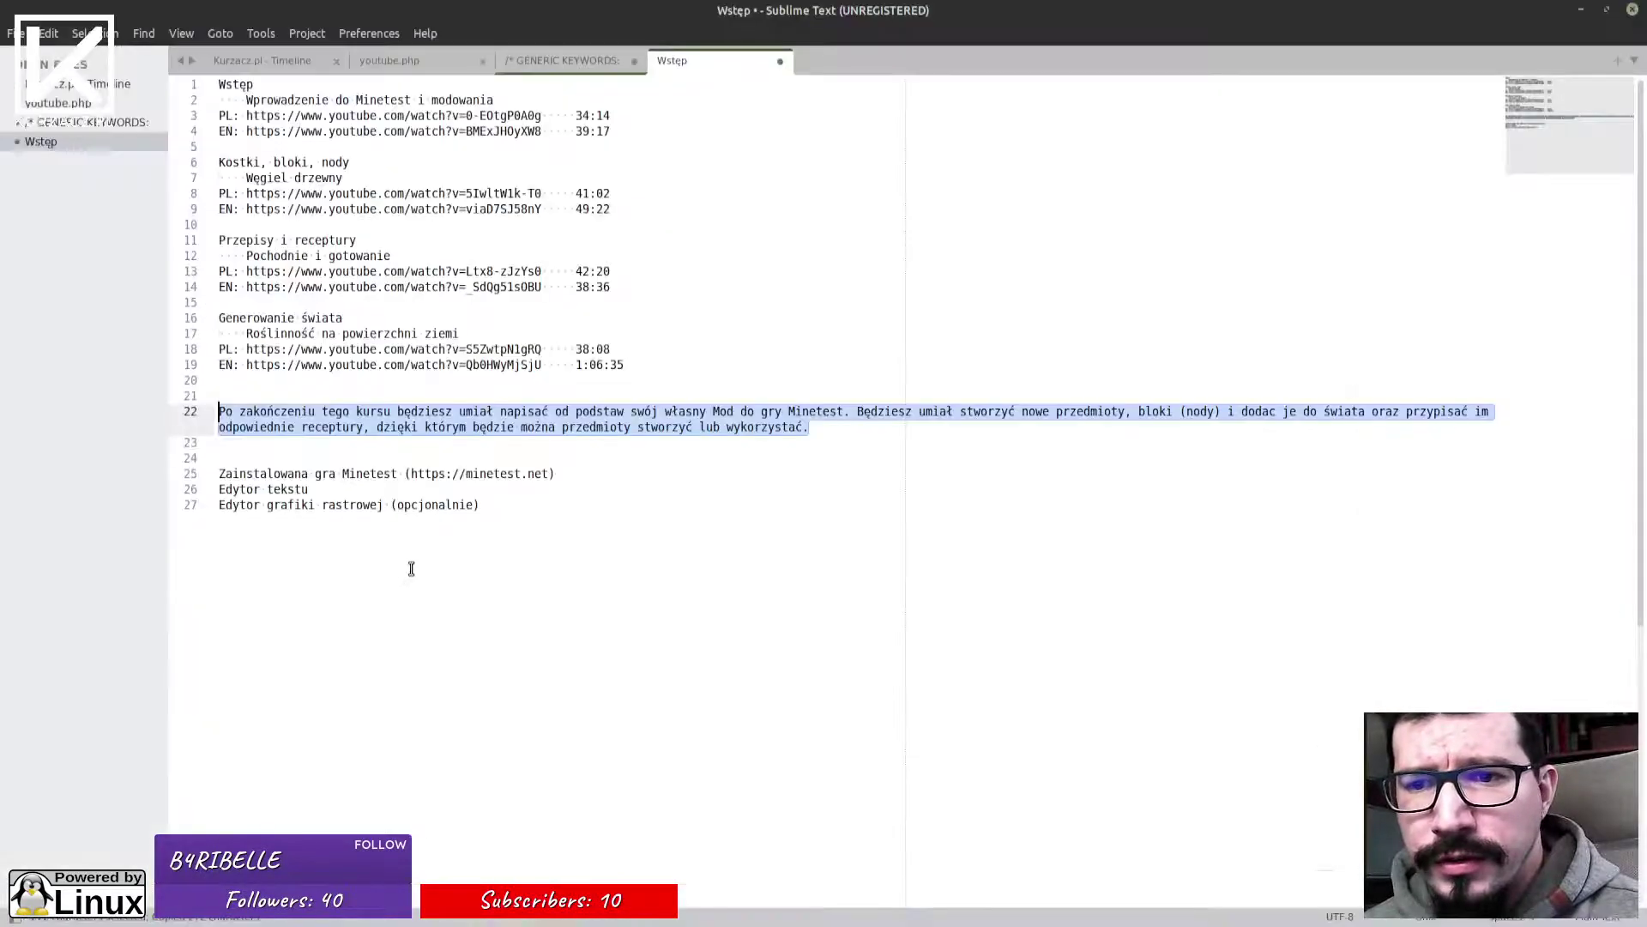
{"action": "left_click_drag", "start_coordinate": [492, 506], "coordinate": [206, 477]}
{"action": "key", "text": "ctrl+c"}
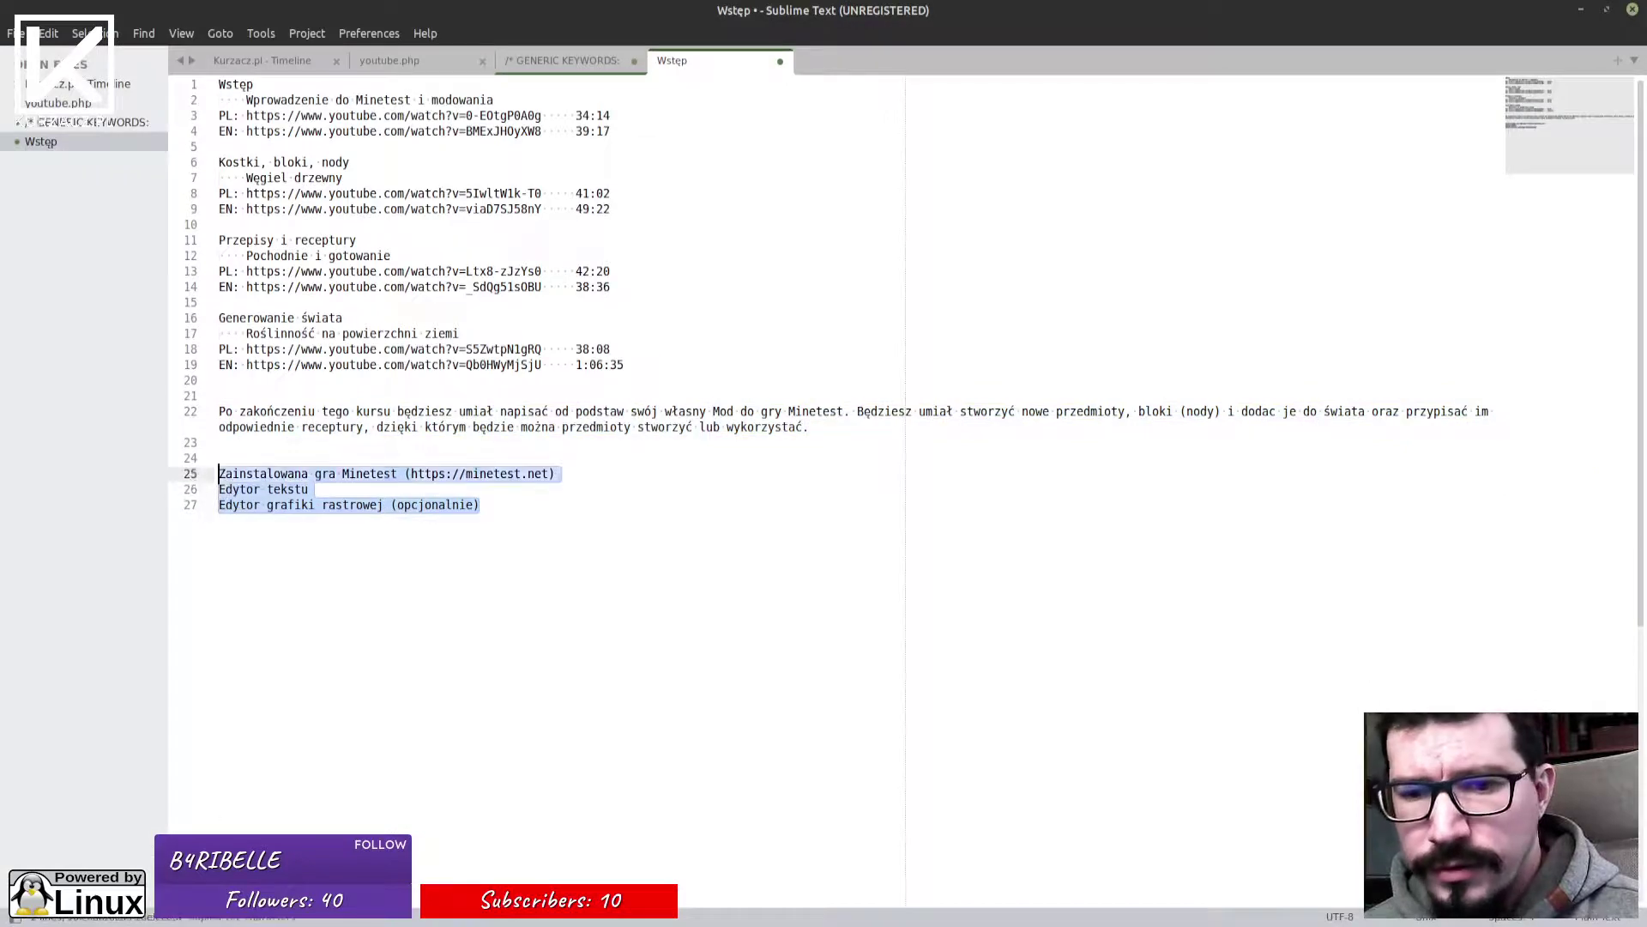
{"action": "key", "text": "alt+Tab"}
{"action": "left_click", "coordinate": [294, 526]}
{"action": "key", "text": "ctrl+v"}
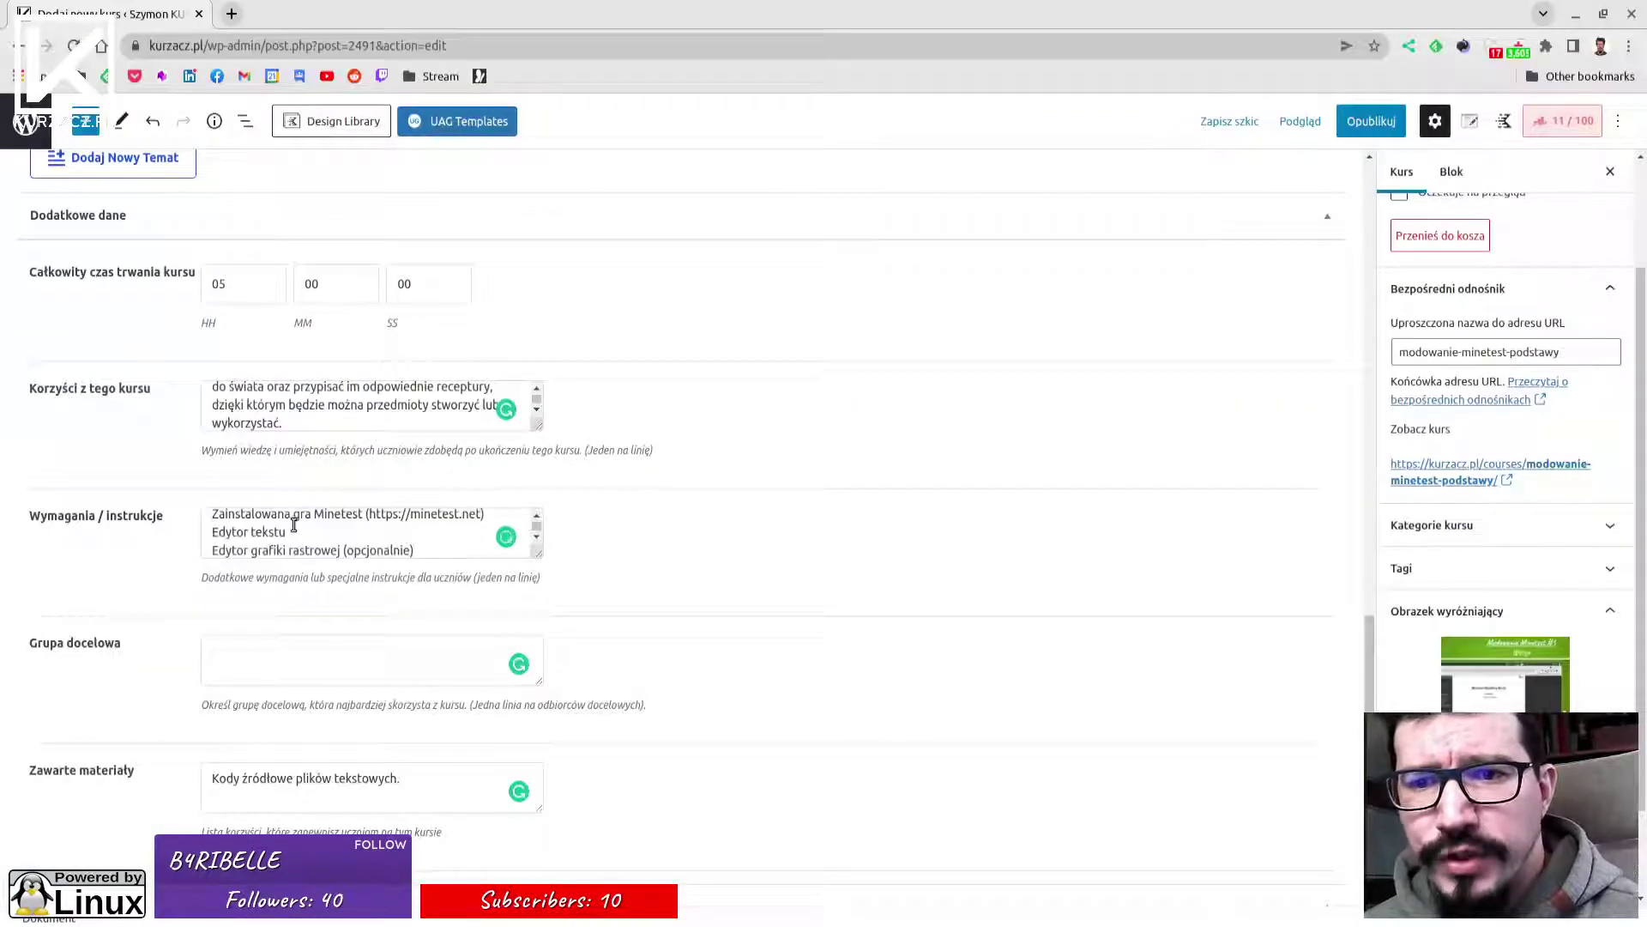
Review the pasted requirement lines and the course form from the title to the Film section.
{"action": "left_click_drag", "start_coordinate": [272, 520], "coordinate": [485, 523]}
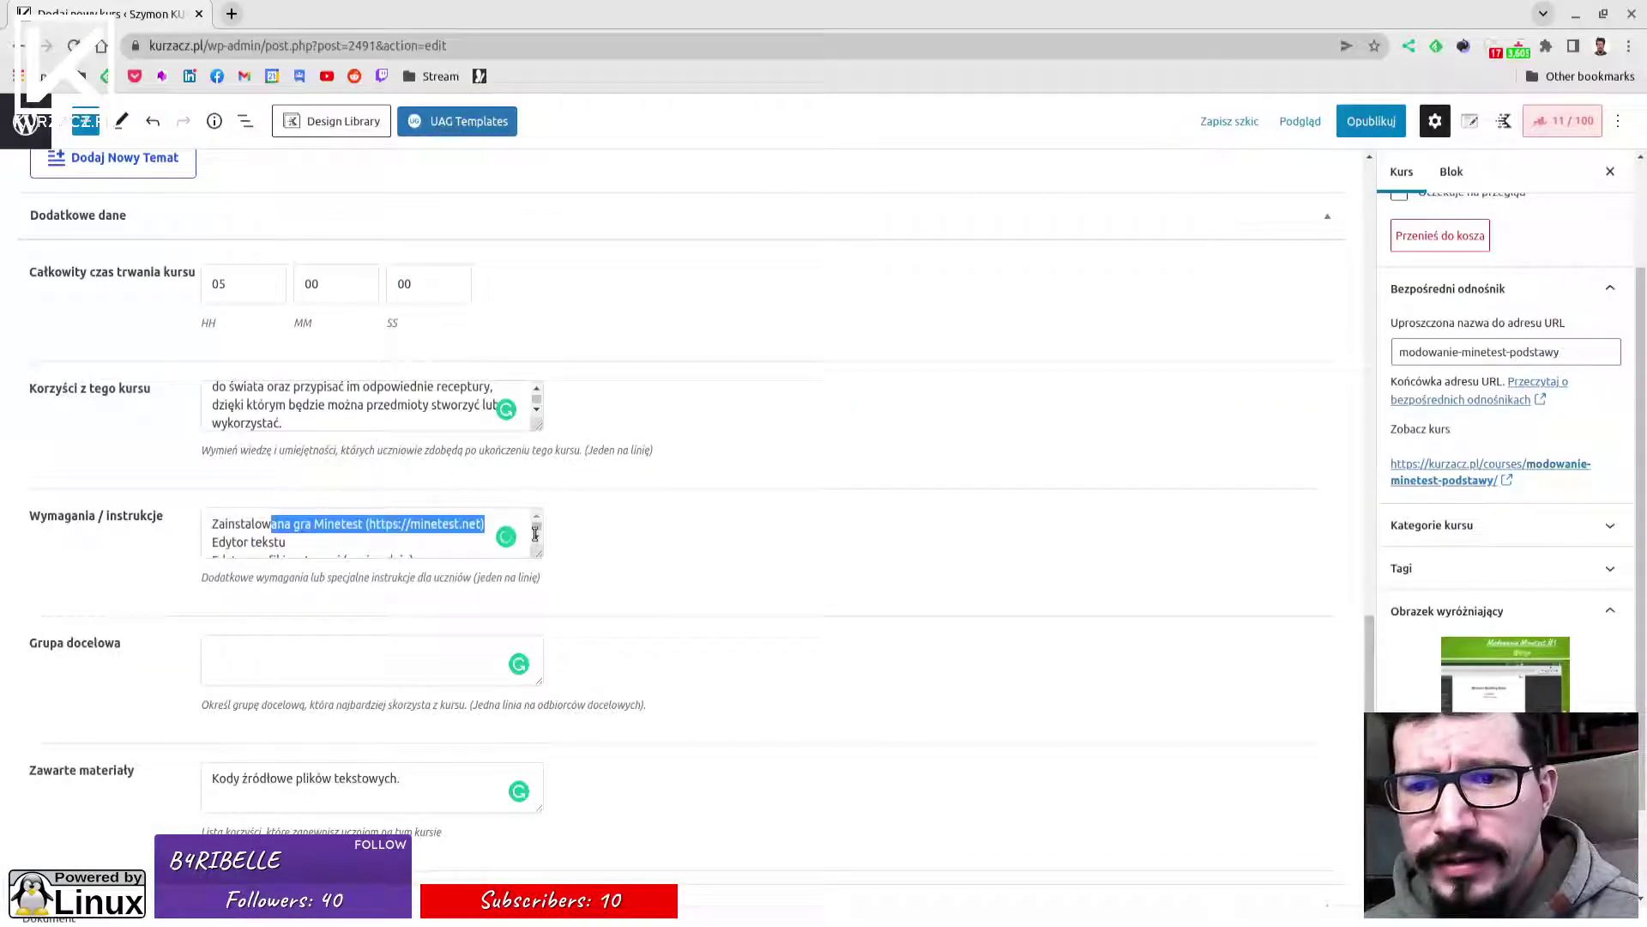
{"action": "left_click_drag", "start_coordinate": [227, 537], "coordinate": [381, 549]}
{"action": "left_click", "coordinate": [208, 543]}
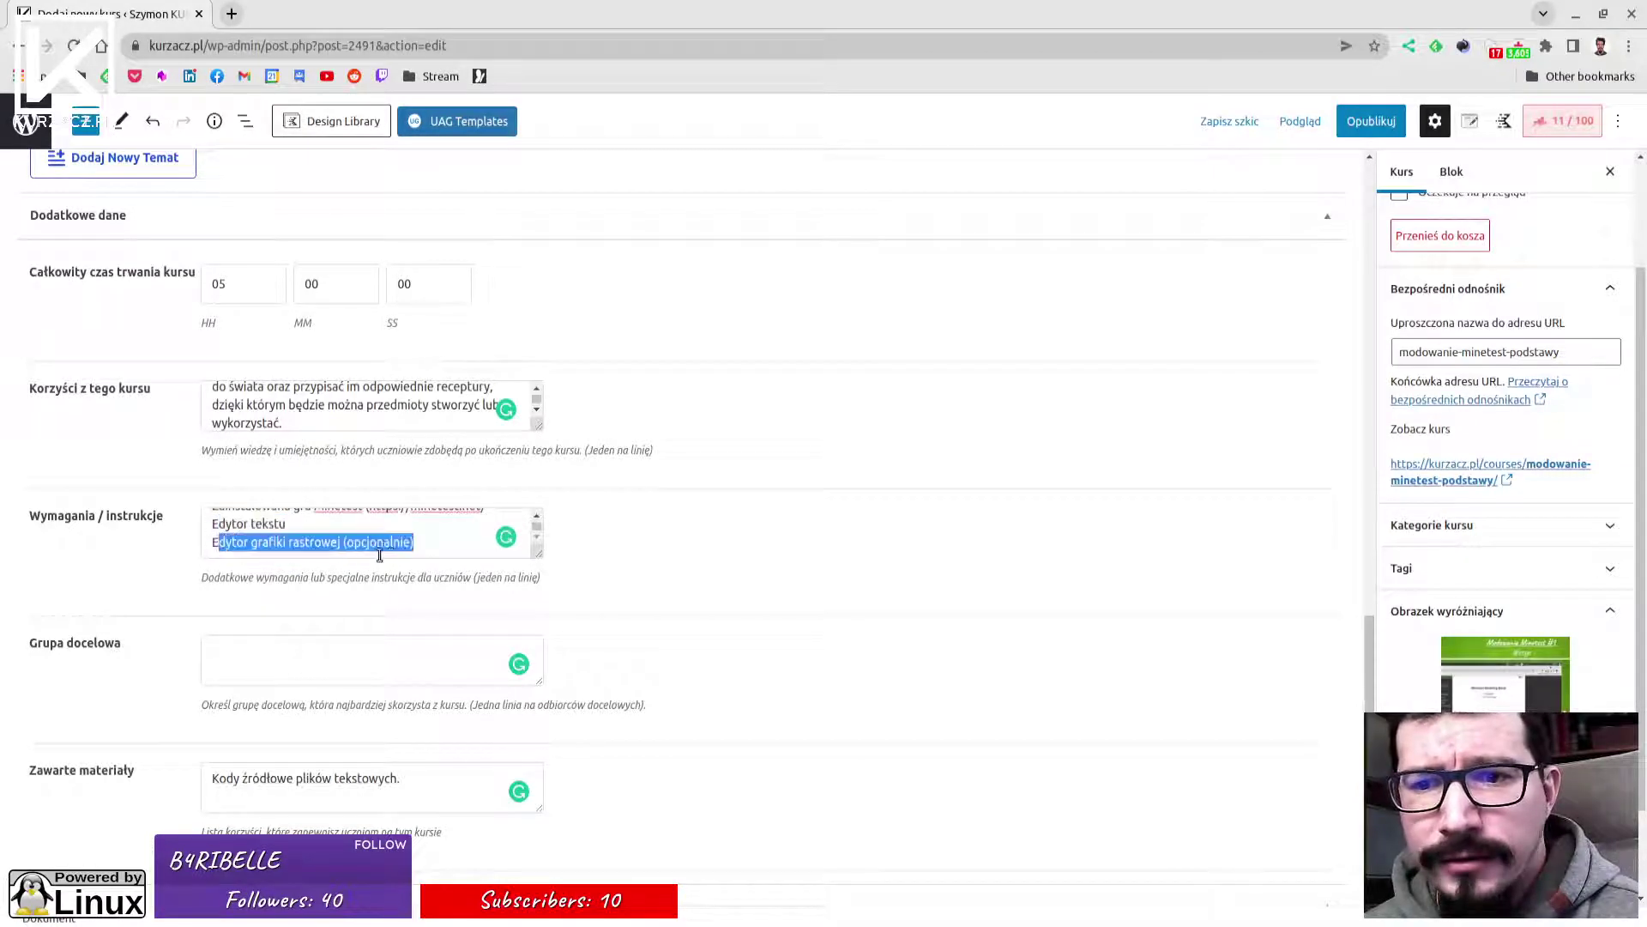
{"action": "left_click", "coordinate": [296, 545]}
{"action": "scroll", "coordinate": [295, 545], "scroll_direction": "up", "scroll_amount": 1}
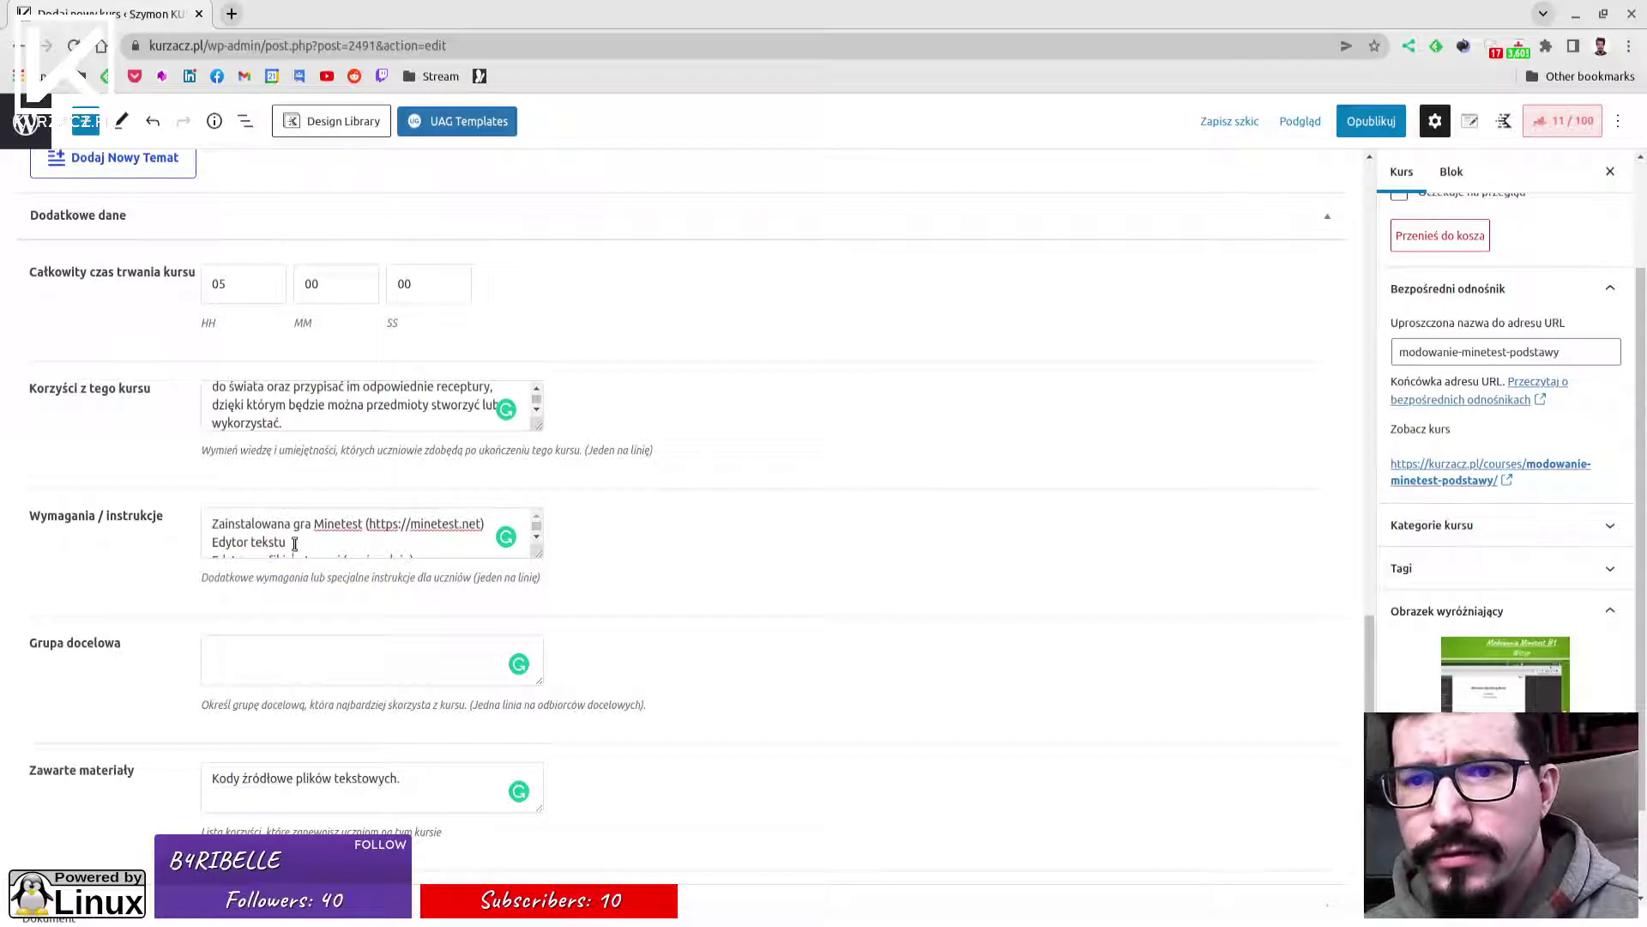
{"action": "scroll", "coordinate": [722, 614], "scroll_direction": "up", "scroll_amount": 4}
{"action": "scroll", "coordinate": [723, 614], "scroll_direction": "up", "scroll_amount": 15}
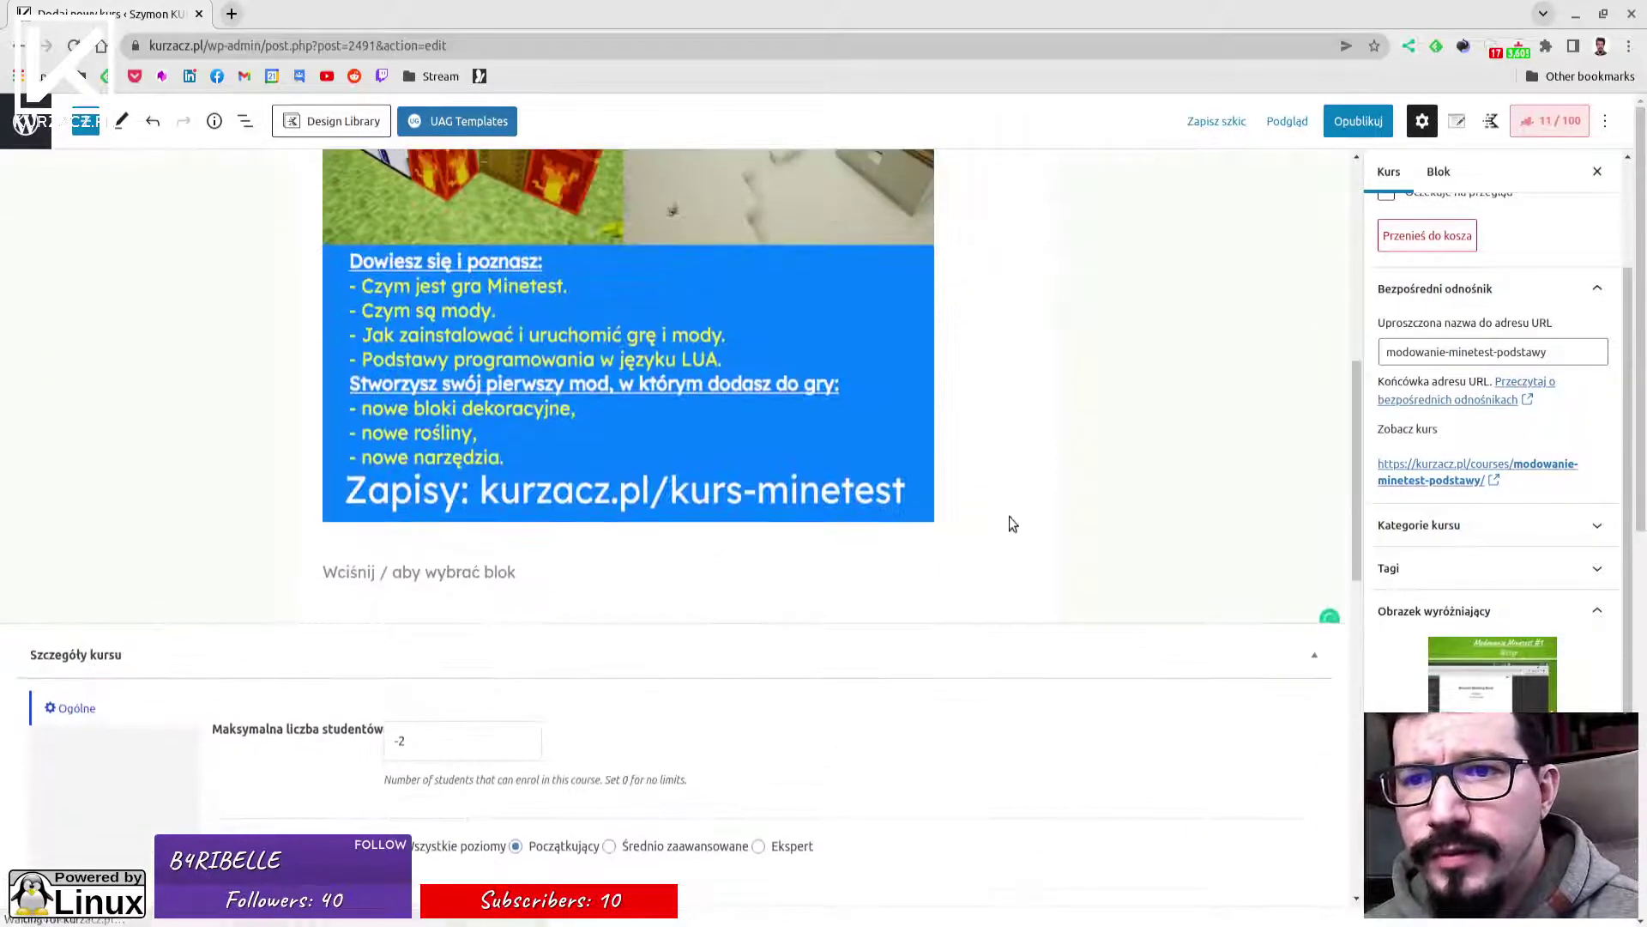
{"action": "scroll", "coordinate": [992, 514], "scroll_direction": "up", "scroll_amount": 2}
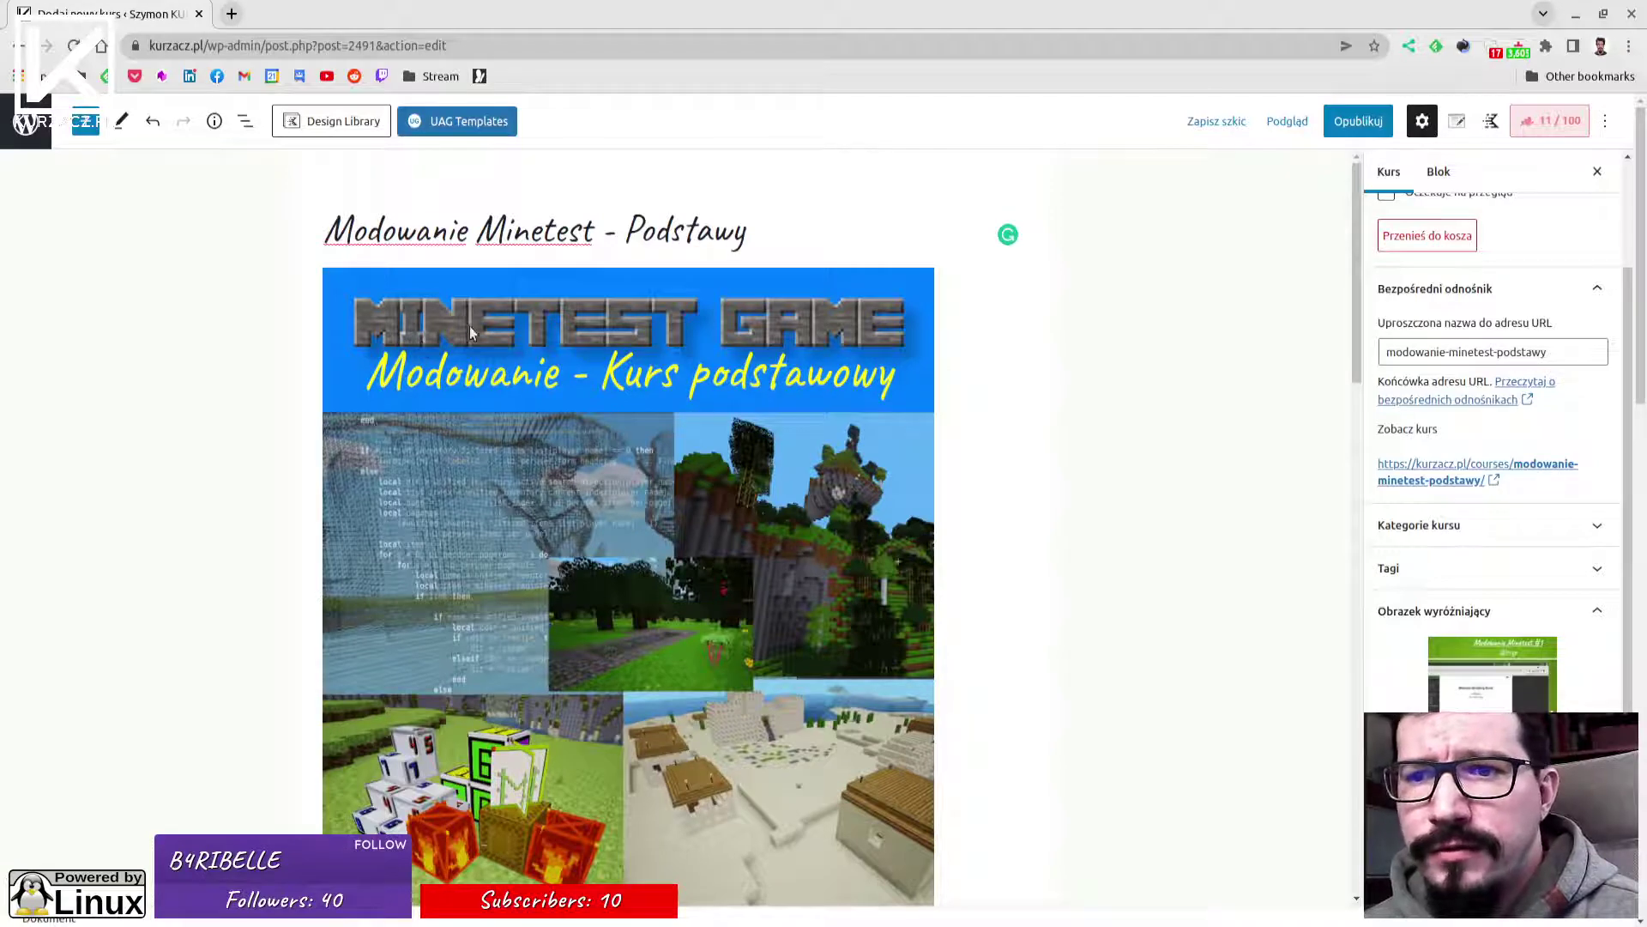
{"action": "scroll", "coordinate": [862, 386], "scroll_direction": "down", "scroll_amount": 15}
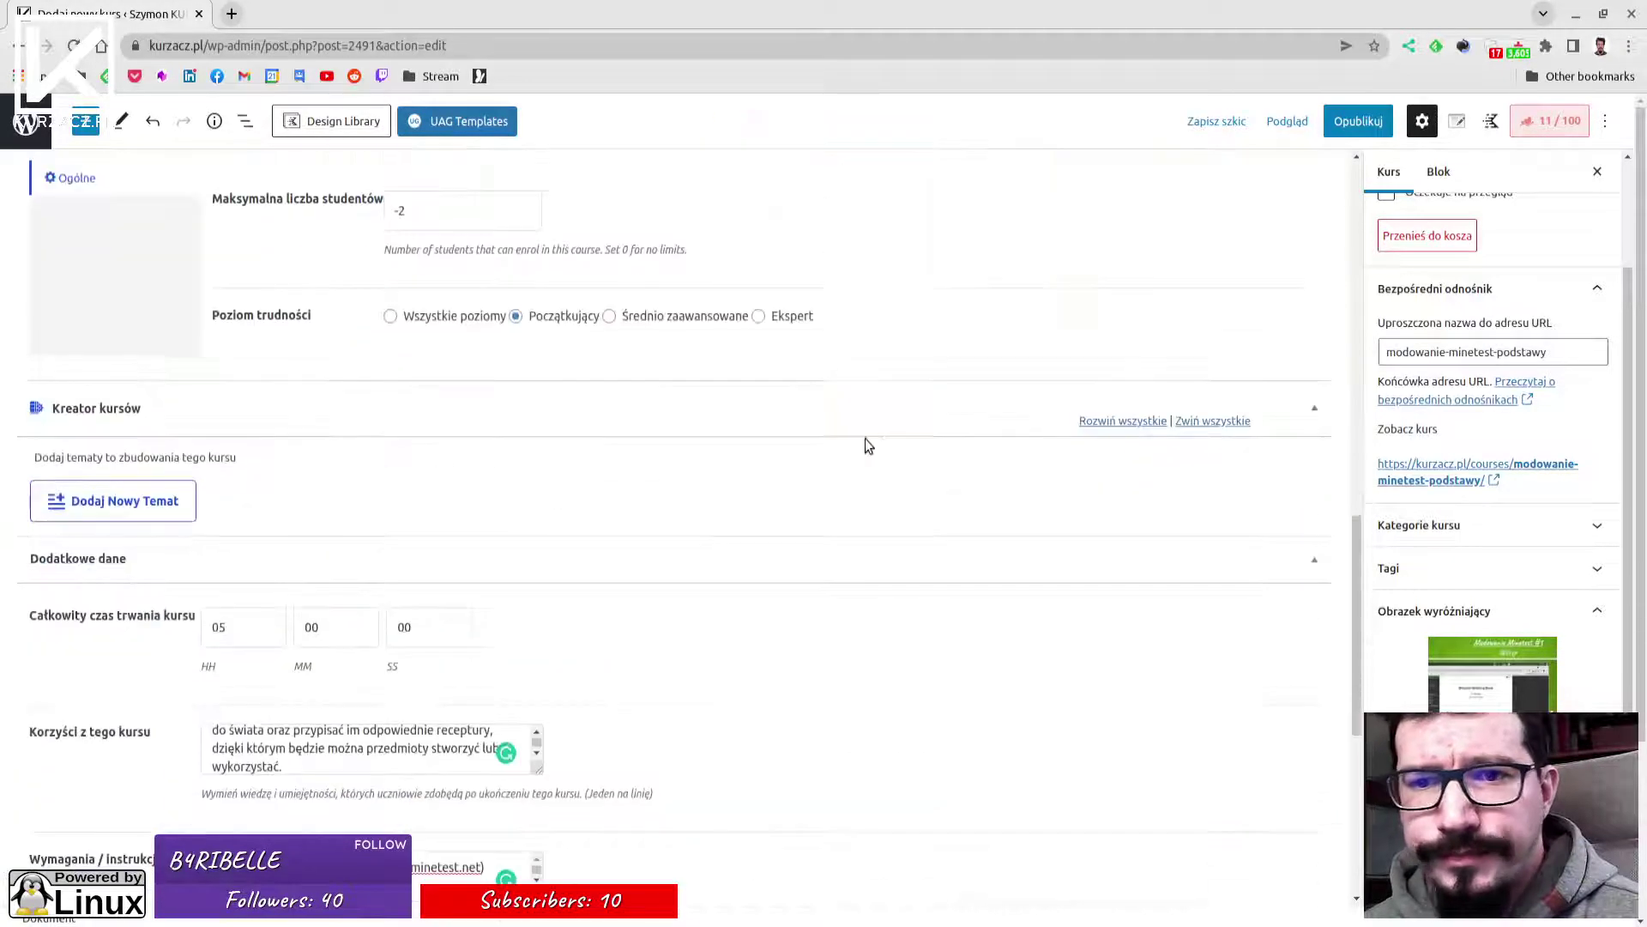
{"action": "scroll", "coordinate": [865, 446], "scroll_direction": "down", "scroll_amount": 11}
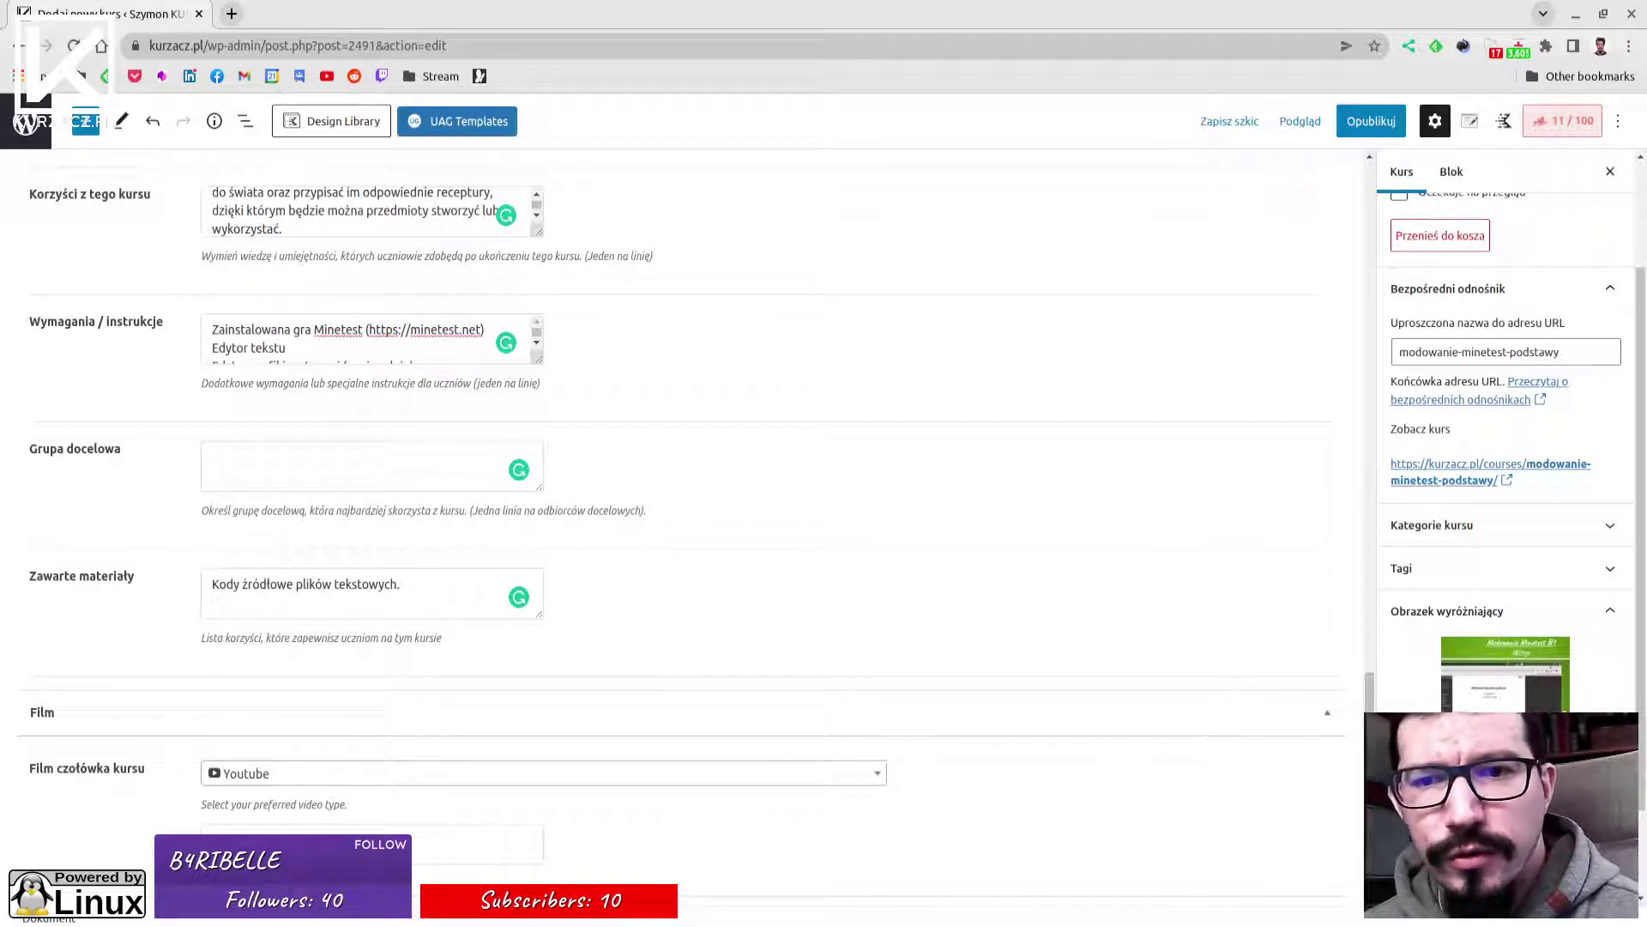
{"action": "scroll", "coordinate": [656, 657], "scroll_direction": "up", "scroll_amount": 7}
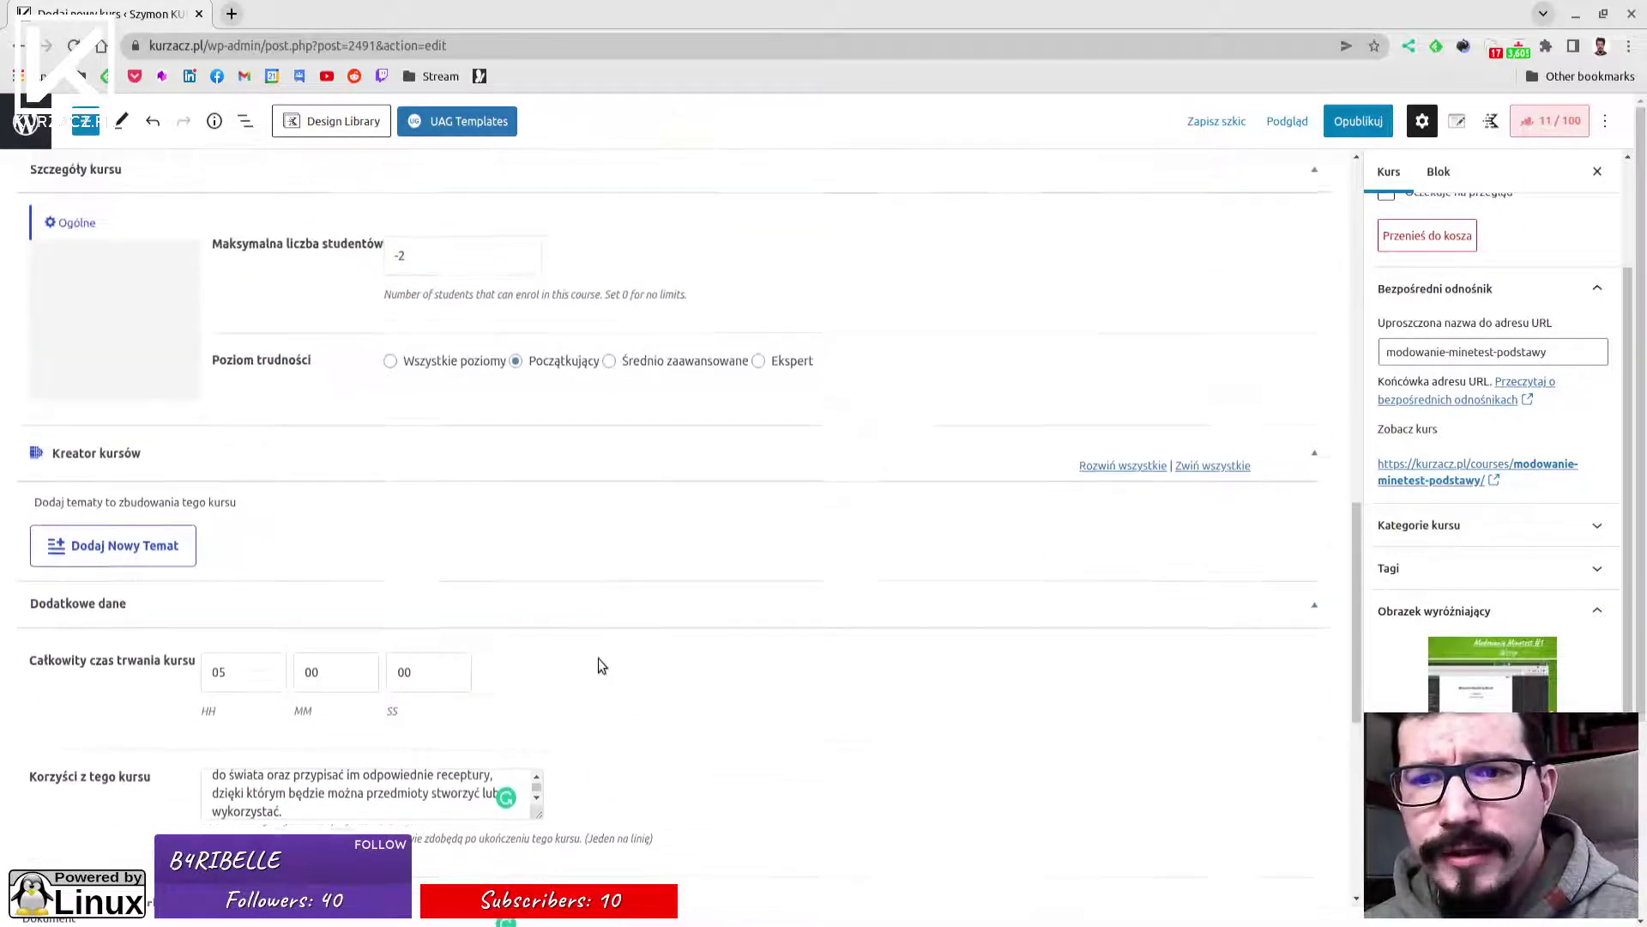
{"action": "scroll", "coordinate": [559, 670], "scroll_direction": "down", "scroll_amount": 2}
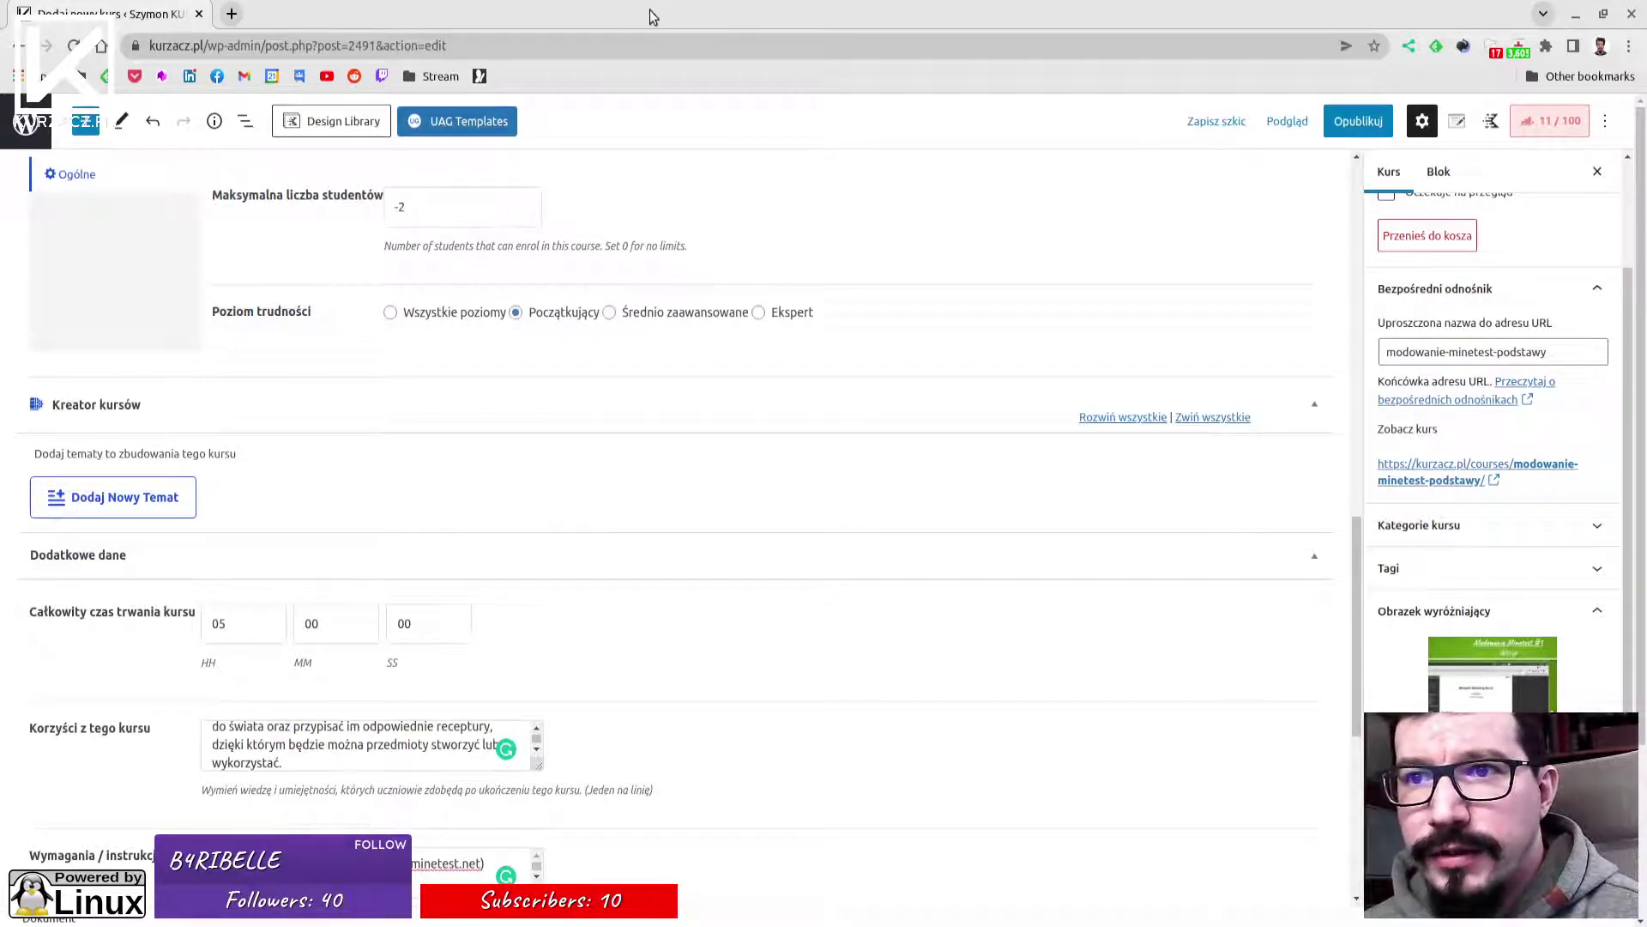
Place the Sublime Text notes and the browser's course editor side by side and go through the video links in the notes.
{"action": "left_click_drag", "start_coordinate": [614, 17], "coordinate": [1643, 326]}
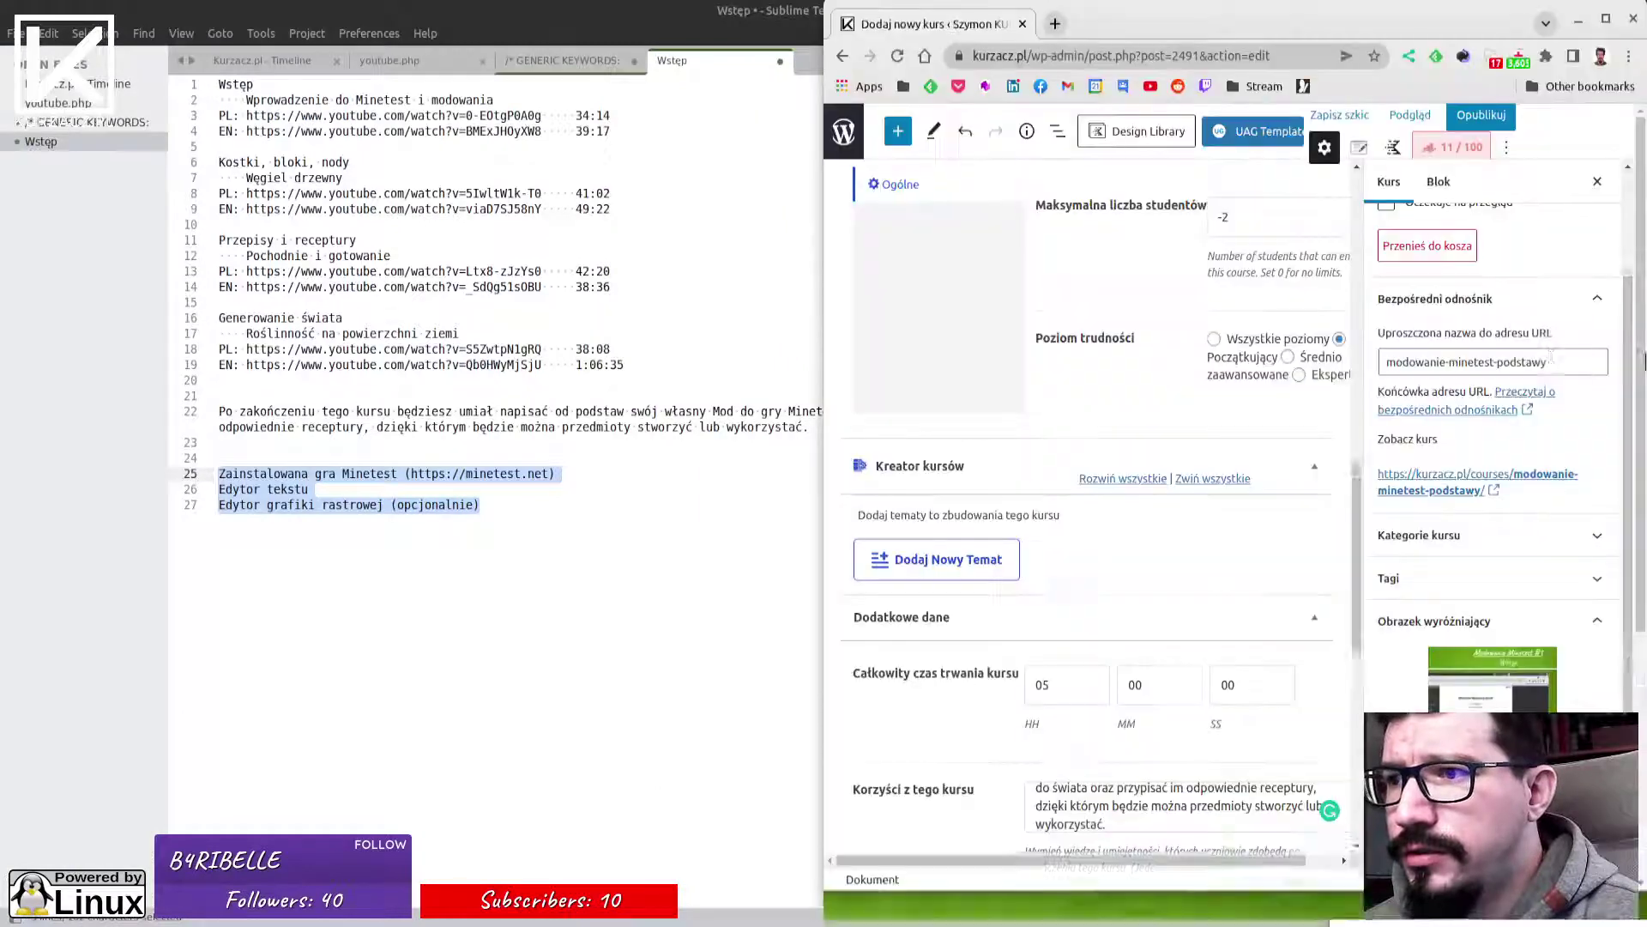
{"action": "scroll", "coordinate": [1085, 503], "scroll_direction": "up", "scroll_amount": 2}
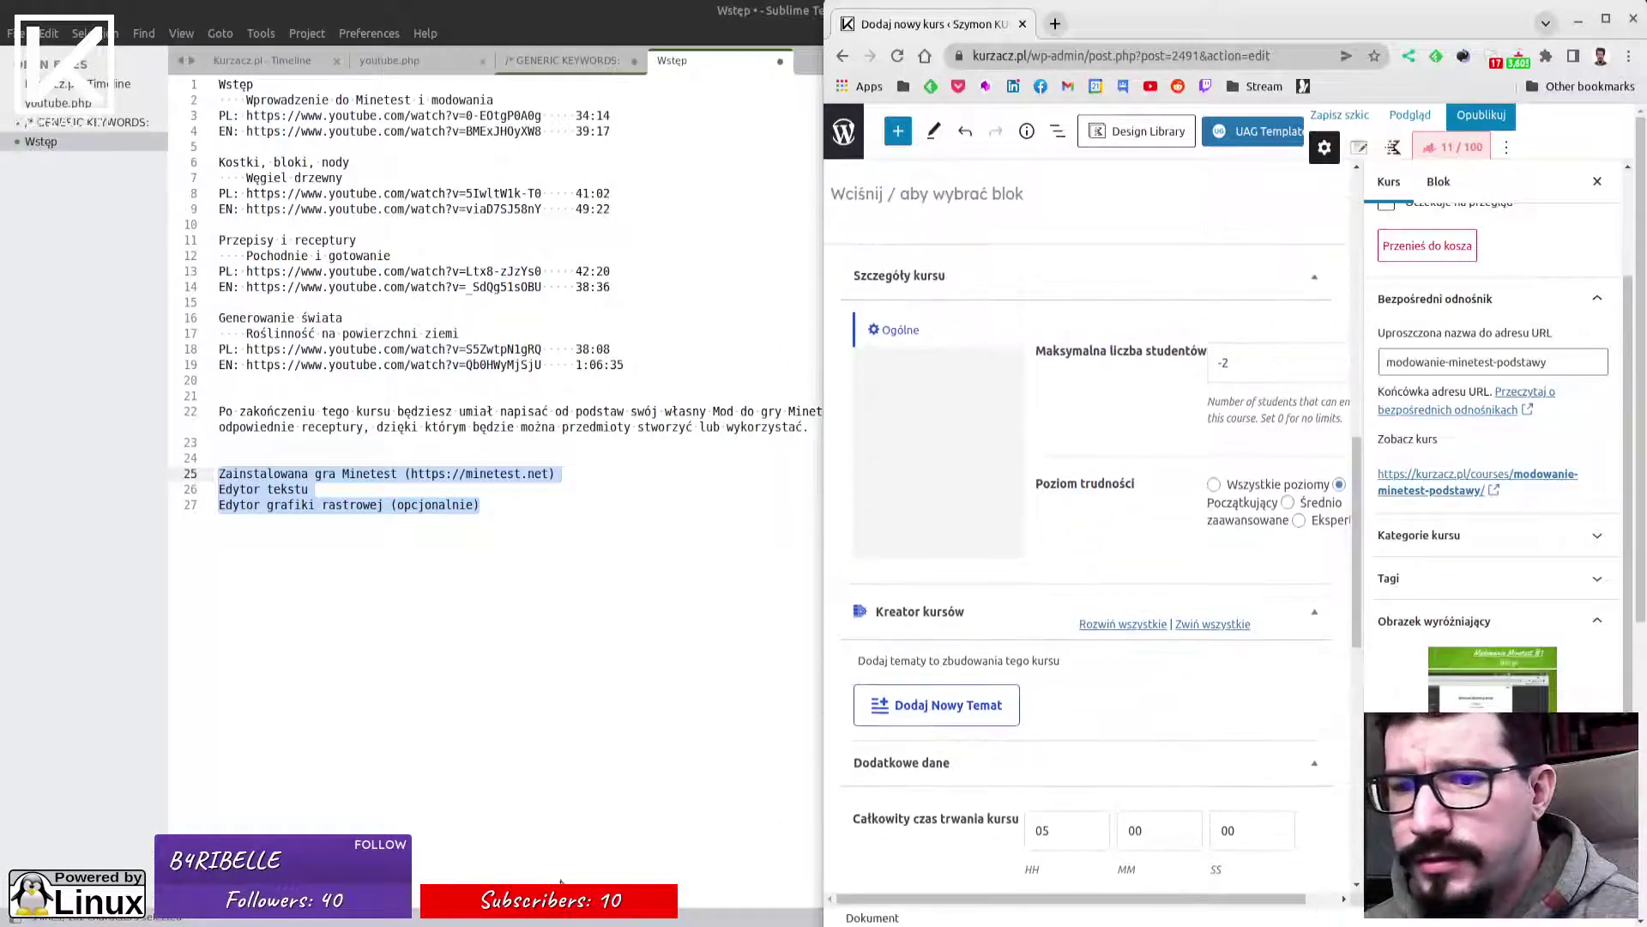
{"action": "key", "text": "super+Up"}
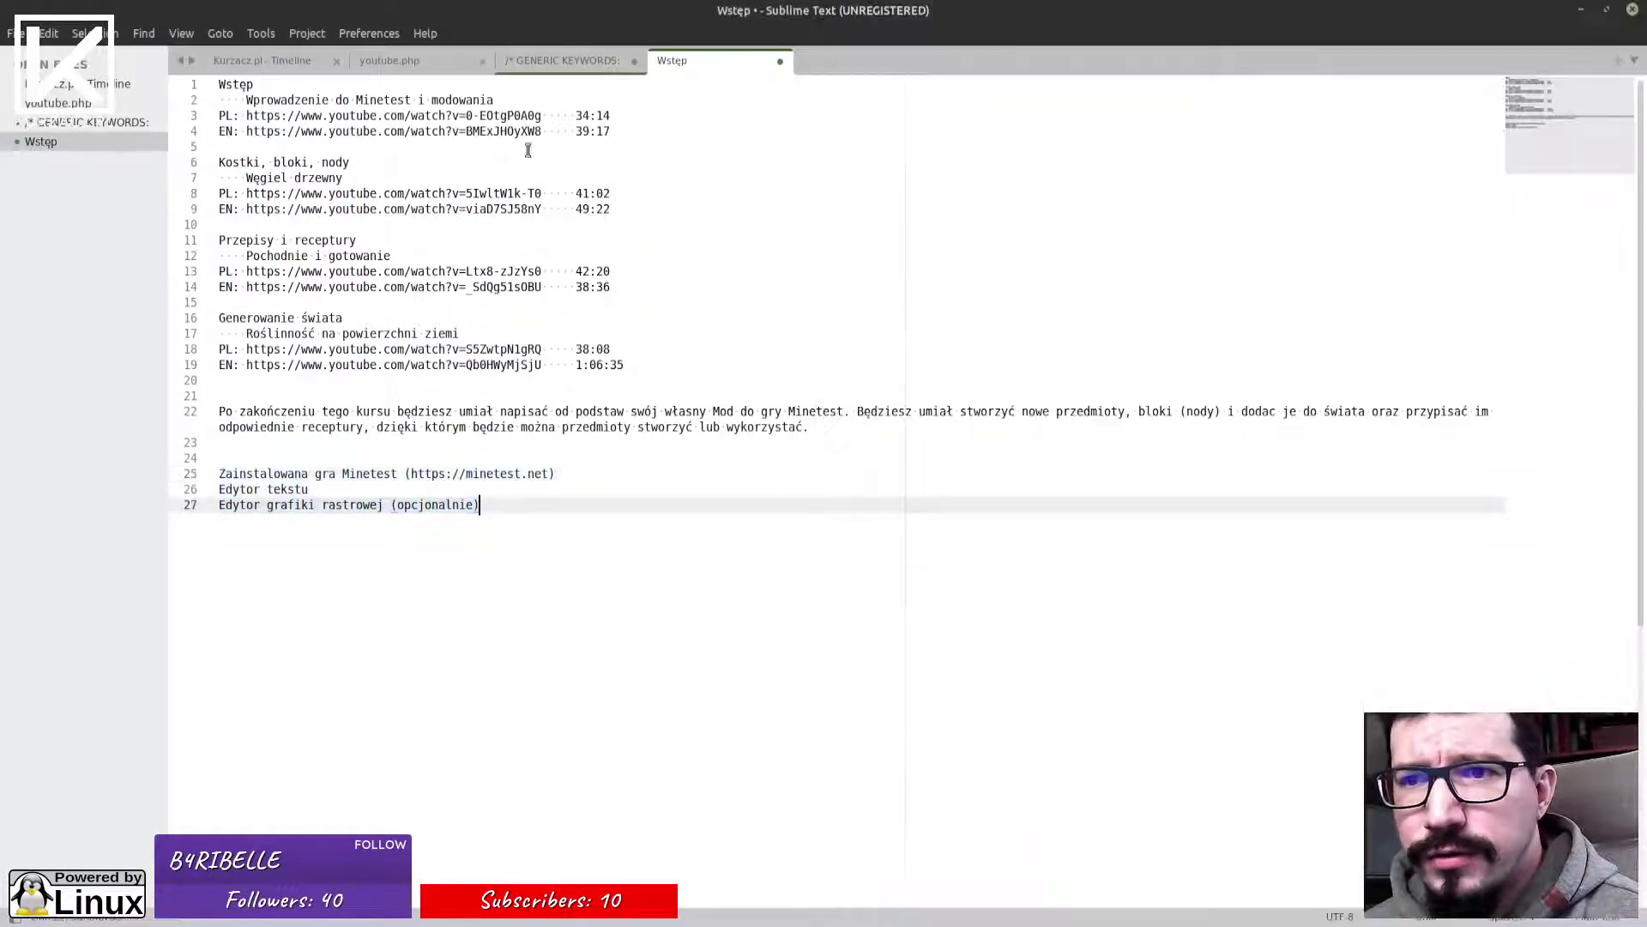
{"action": "left_click_drag", "start_coordinate": [652, 21], "coordinate": [0, 169]}
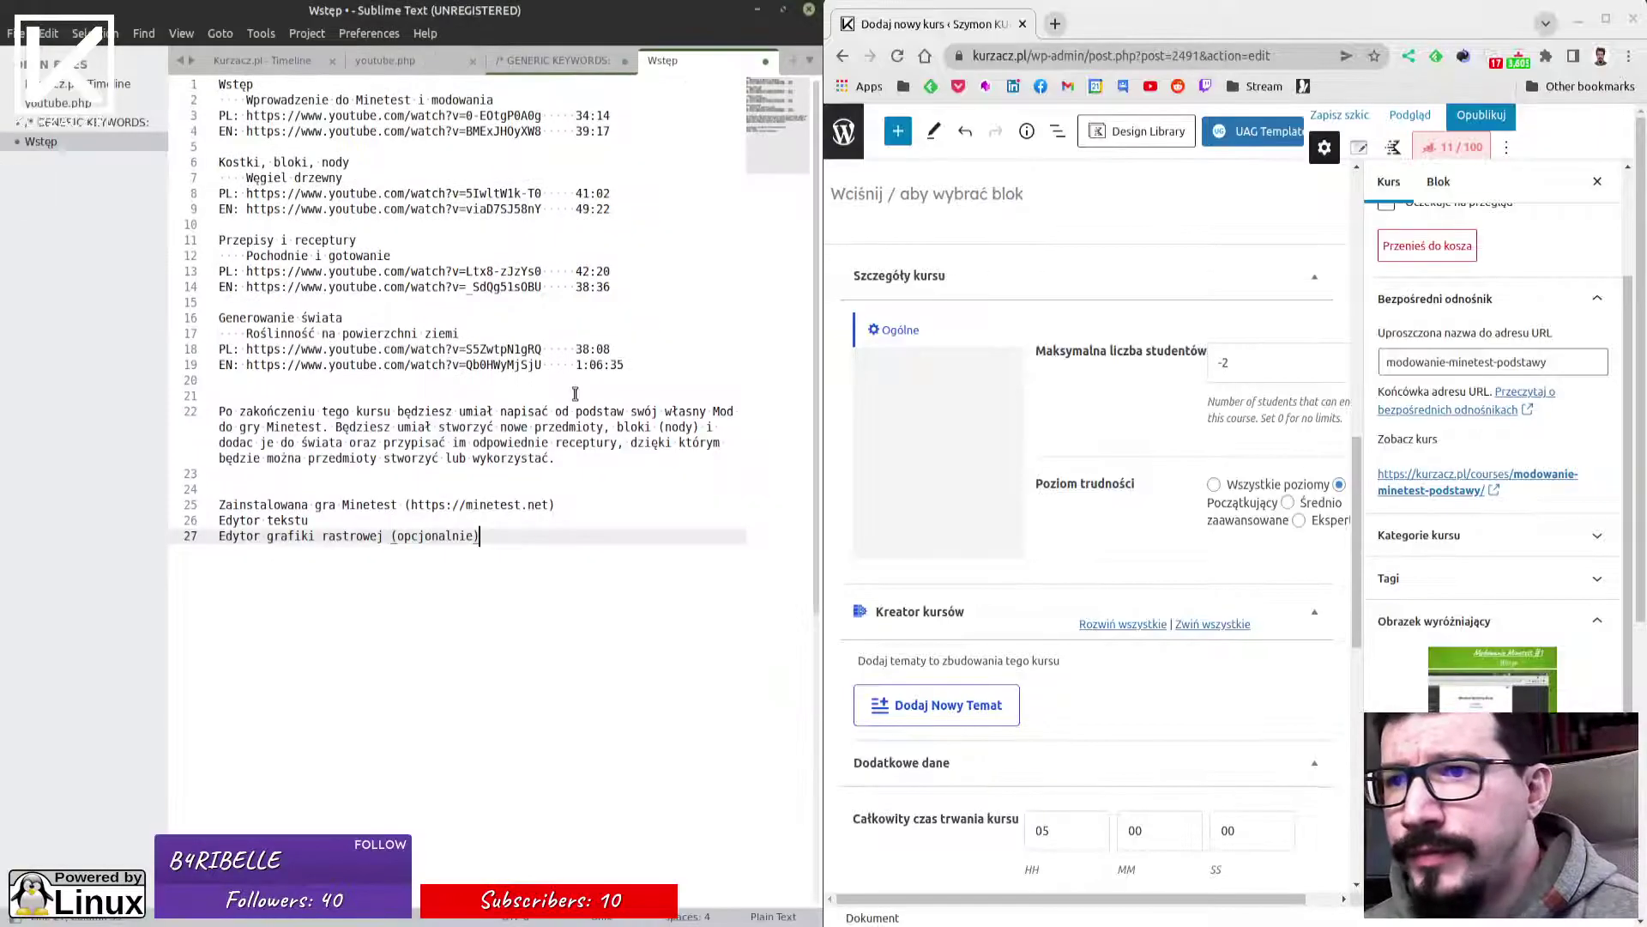
{"action": "left_click", "coordinate": [283, 115]}
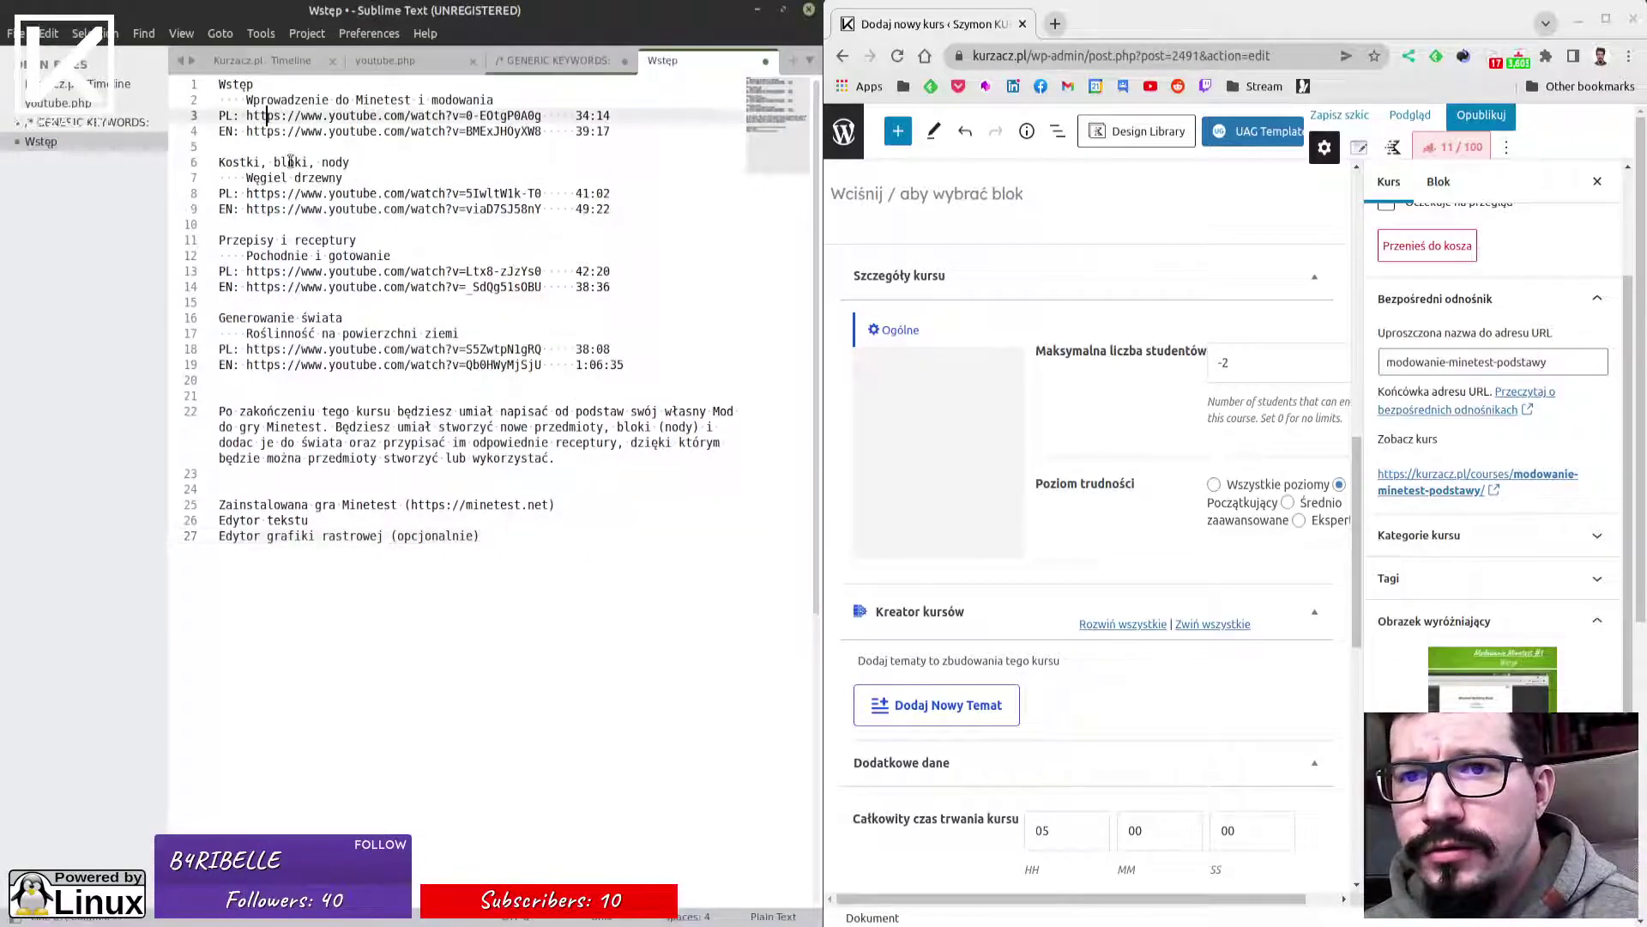
{"action": "left_click", "coordinate": [305, 208]}
{"action": "left_click", "coordinate": [306, 274]}
{"action": "left_click", "coordinate": [294, 349]}
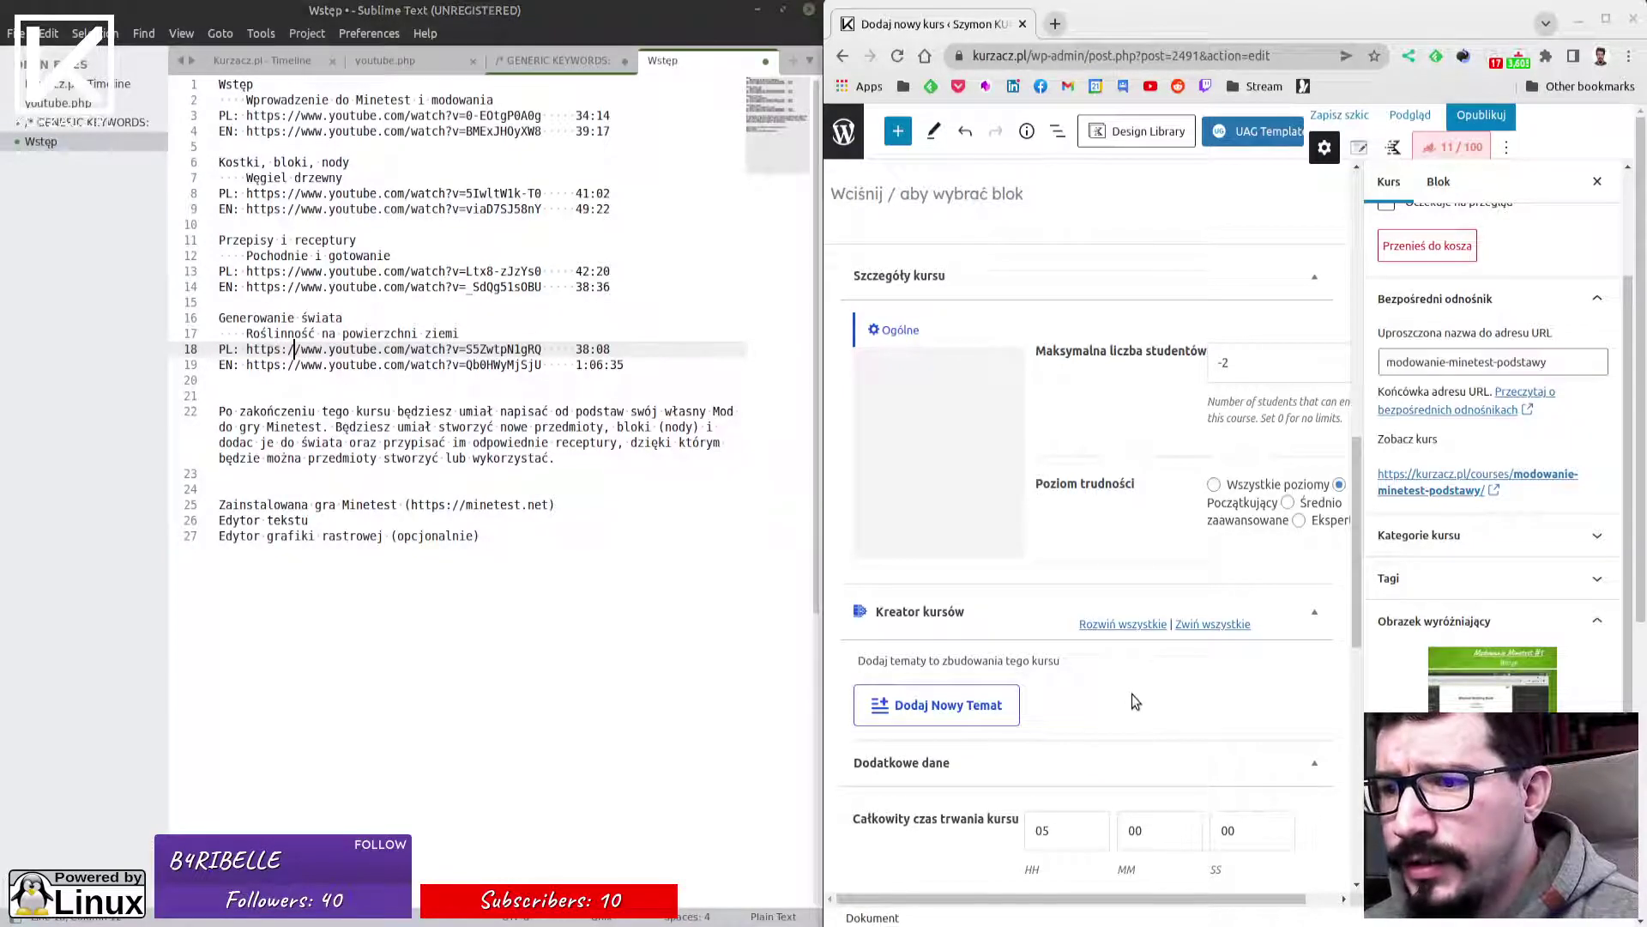
Add a topic to the course builder named "Wstęp", copied from the notes, with an empty summary.
{"action": "scroll", "coordinate": [1131, 686], "scroll_direction": "down", "scroll_amount": 2}
{"action": "left_click", "coordinate": [965, 512]}
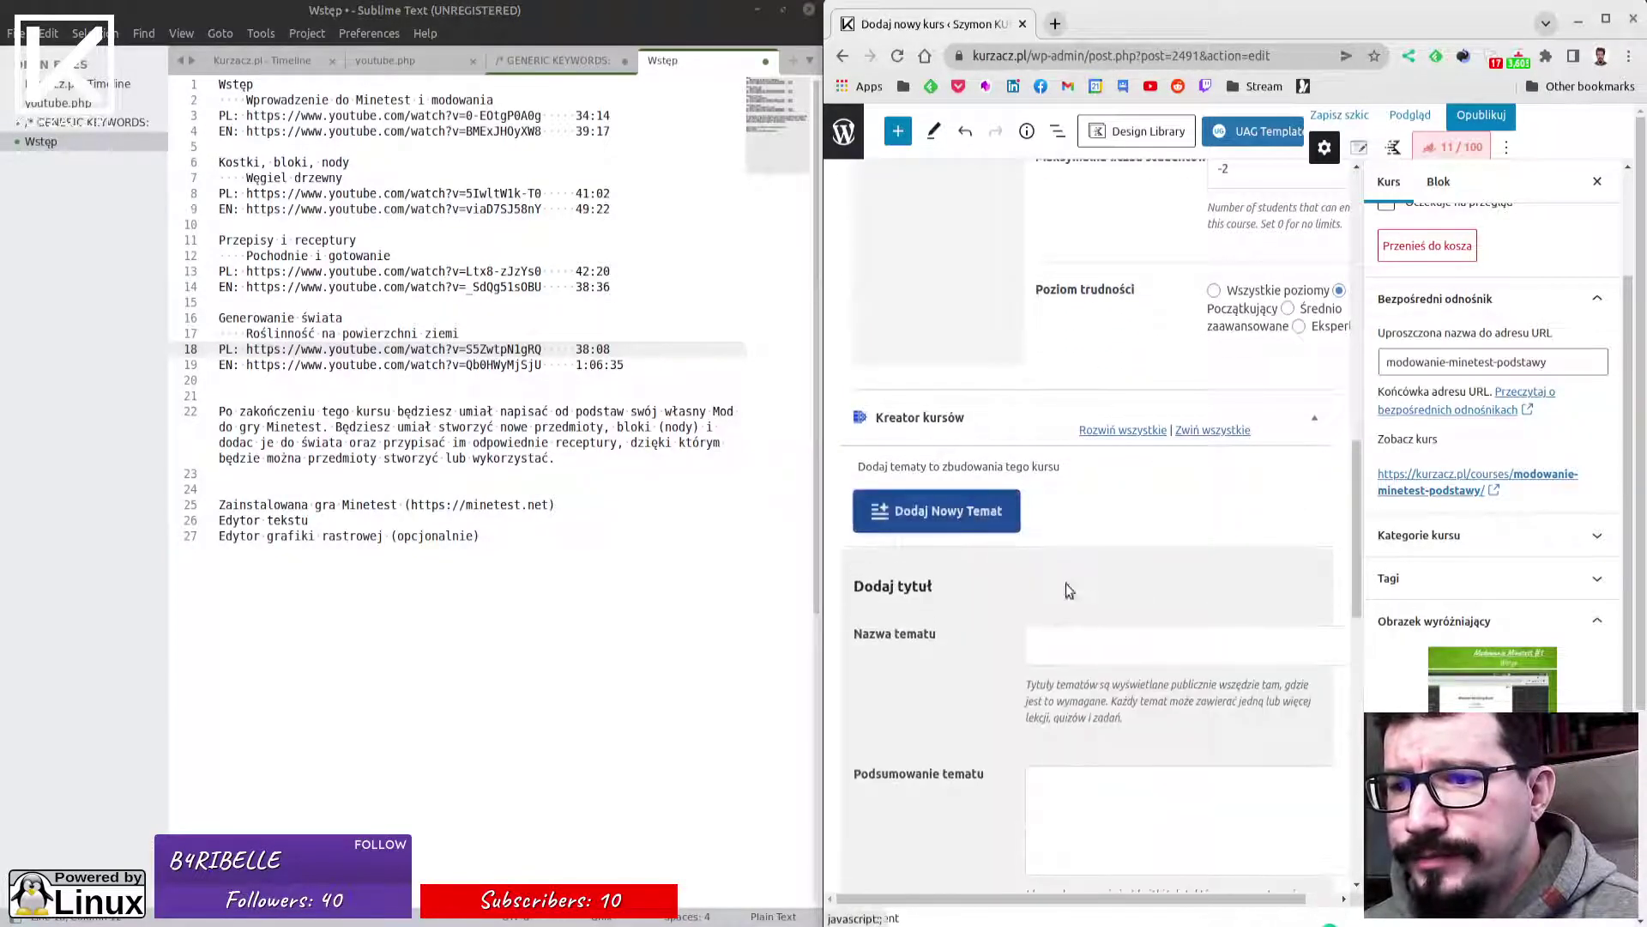
{"action": "scroll", "coordinate": [1067, 588], "scroll_direction": "down", "scroll_amount": 2}
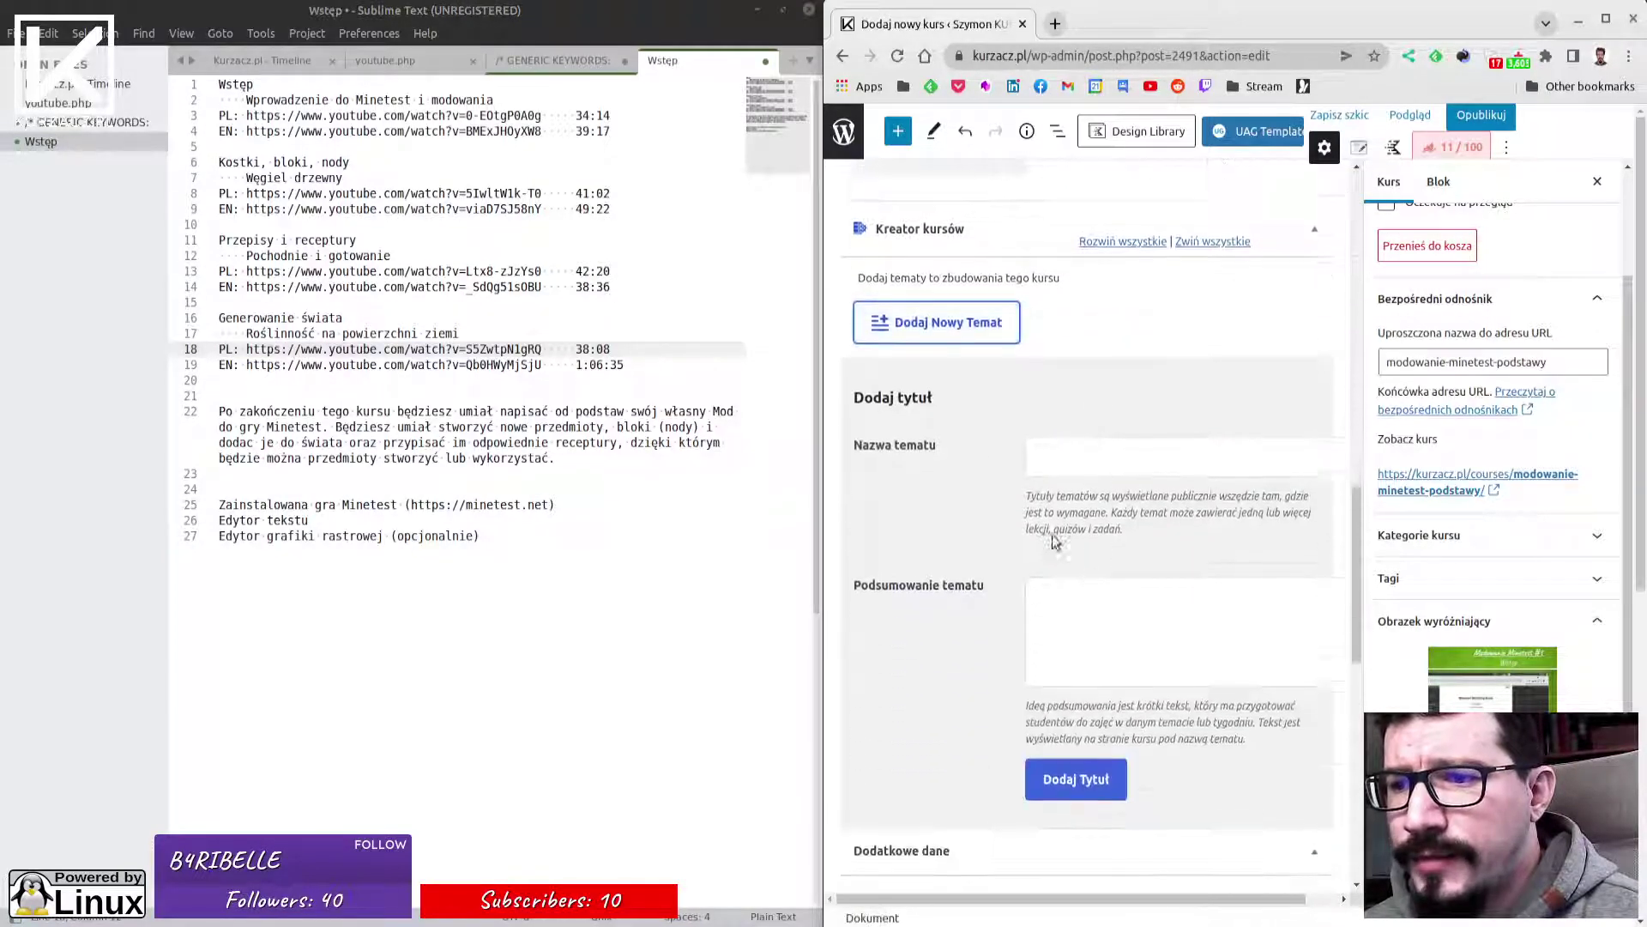
{"action": "double_click", "coordinate": [247, 84]}
{"action": "key", "text": "ctrl+c"}
{"action": "left_click", "coordinate": [1053, 462]}
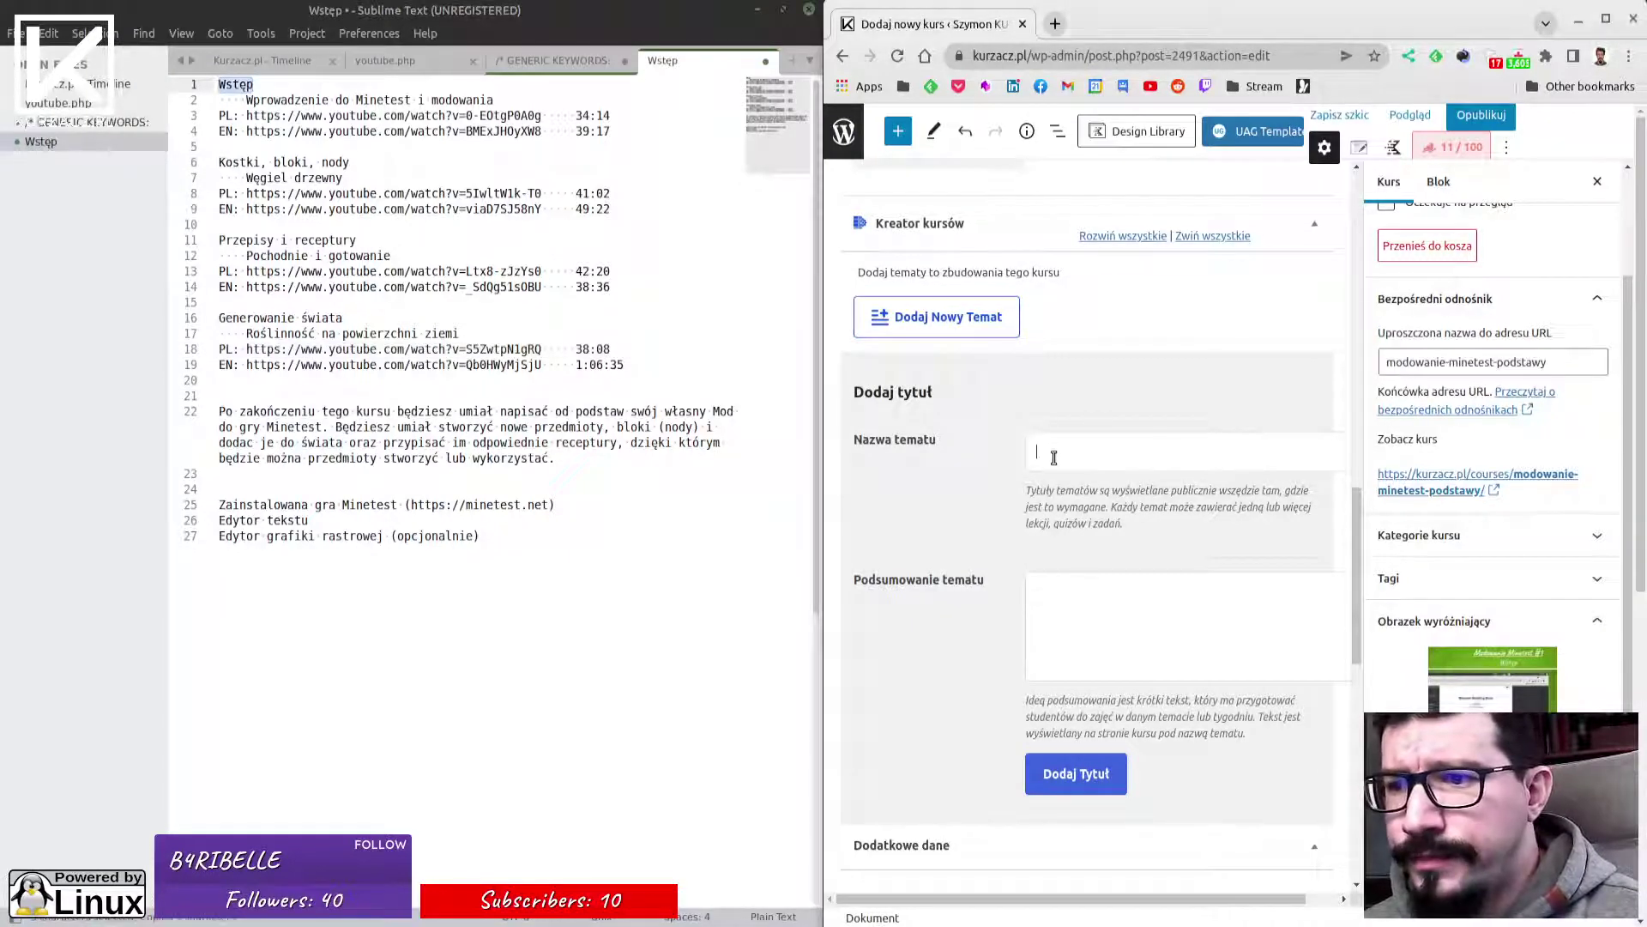
{"action": "key", "text": "ctrl+v"}
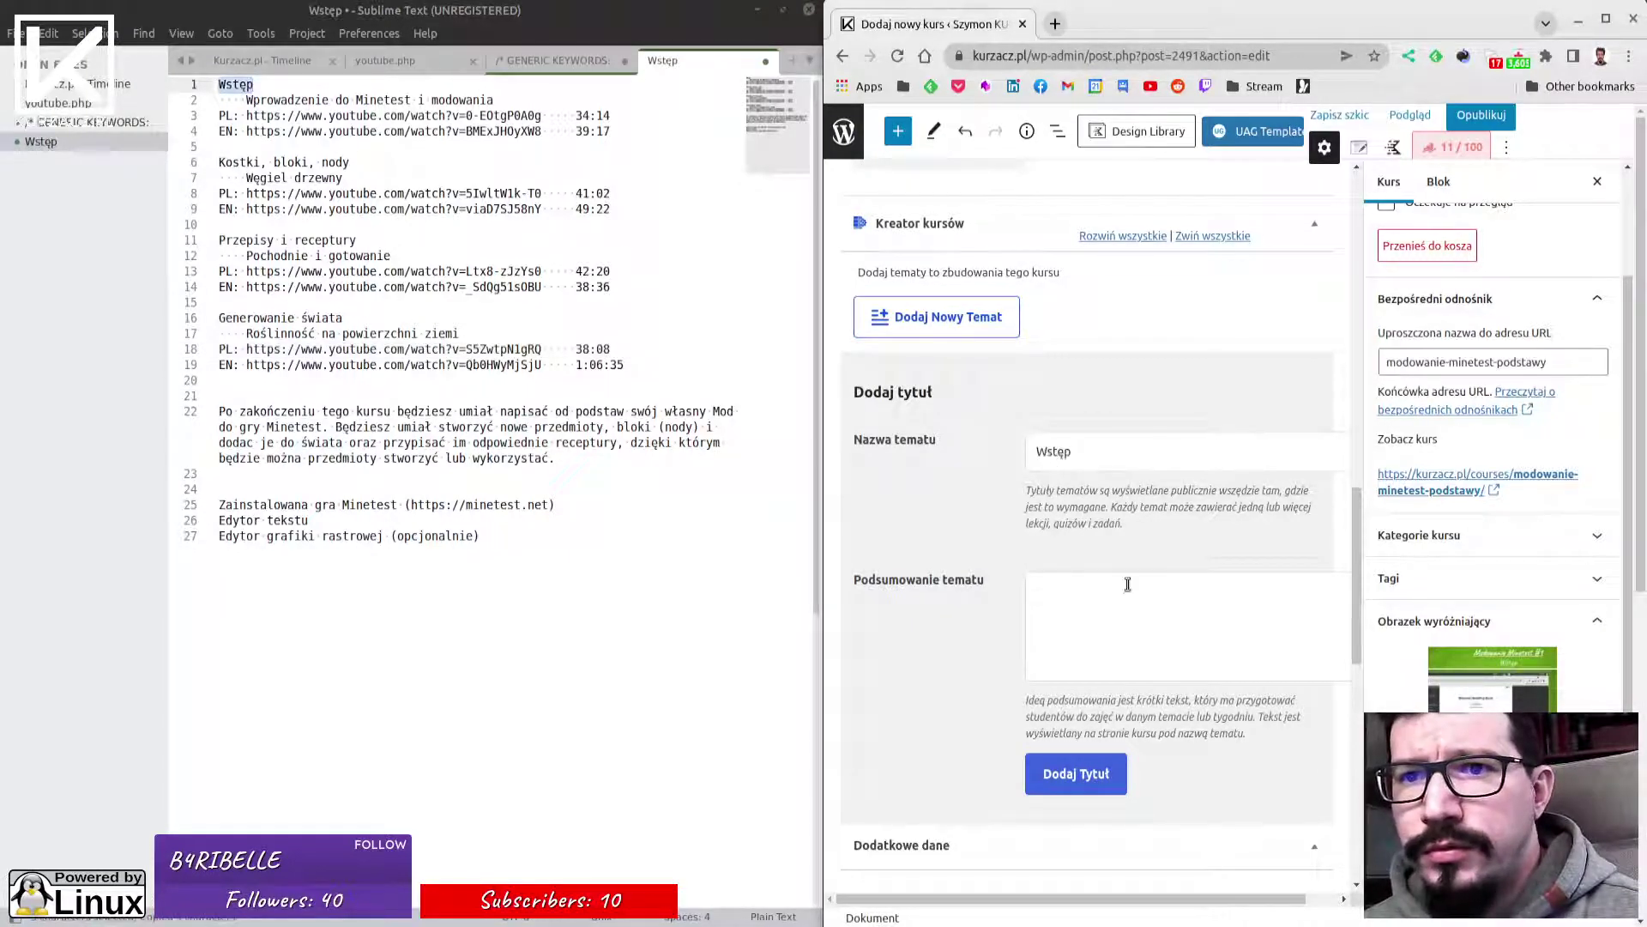
{"action": "left_click", "coordinate": [1106, 634]}
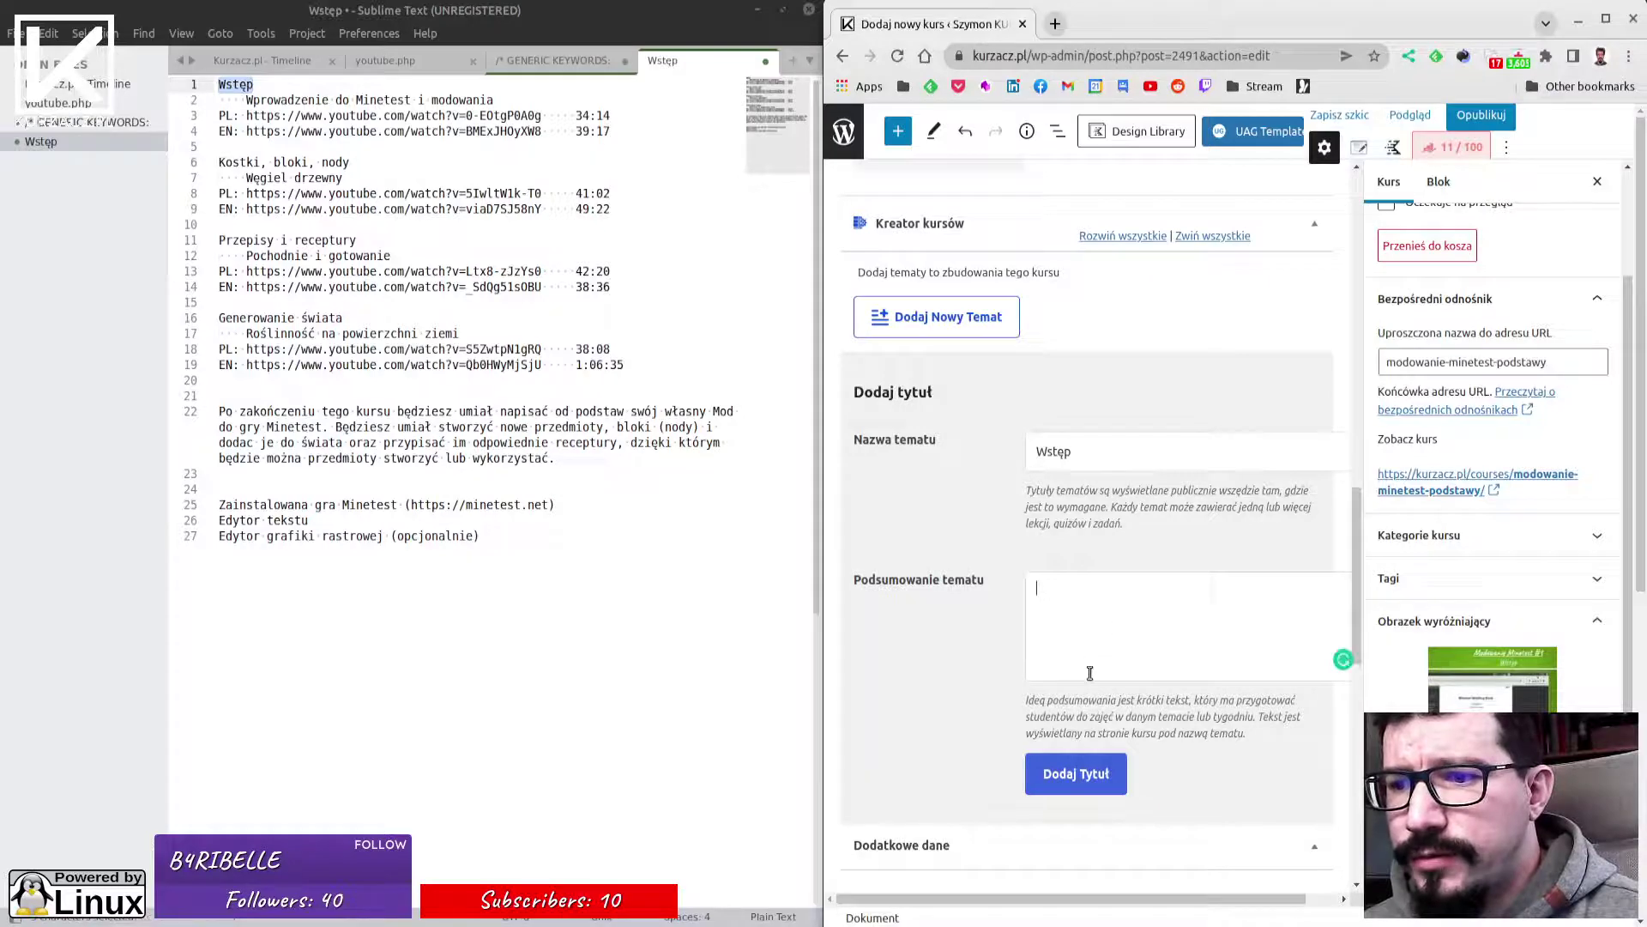
{"action": "left_click", "coordinate": [1064, 773]}
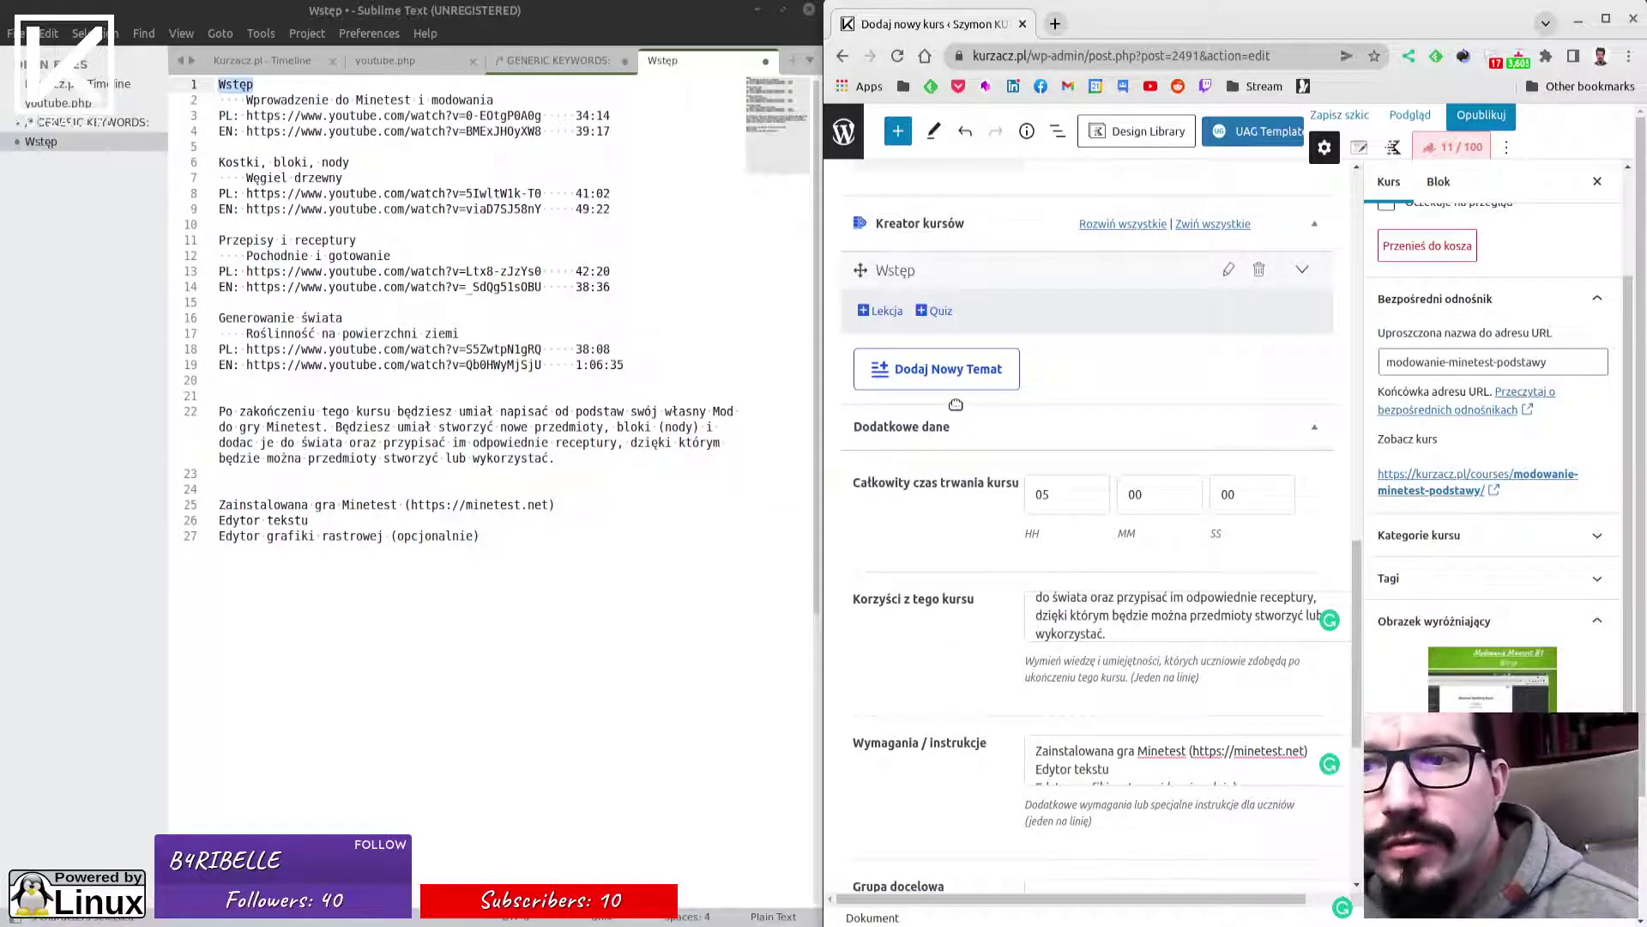
Start a new lesson under the Wstęp topic, maximize the browser window and look through the lesson form's fields.
{"action": "left_click", "coordinate": [883, 312]}
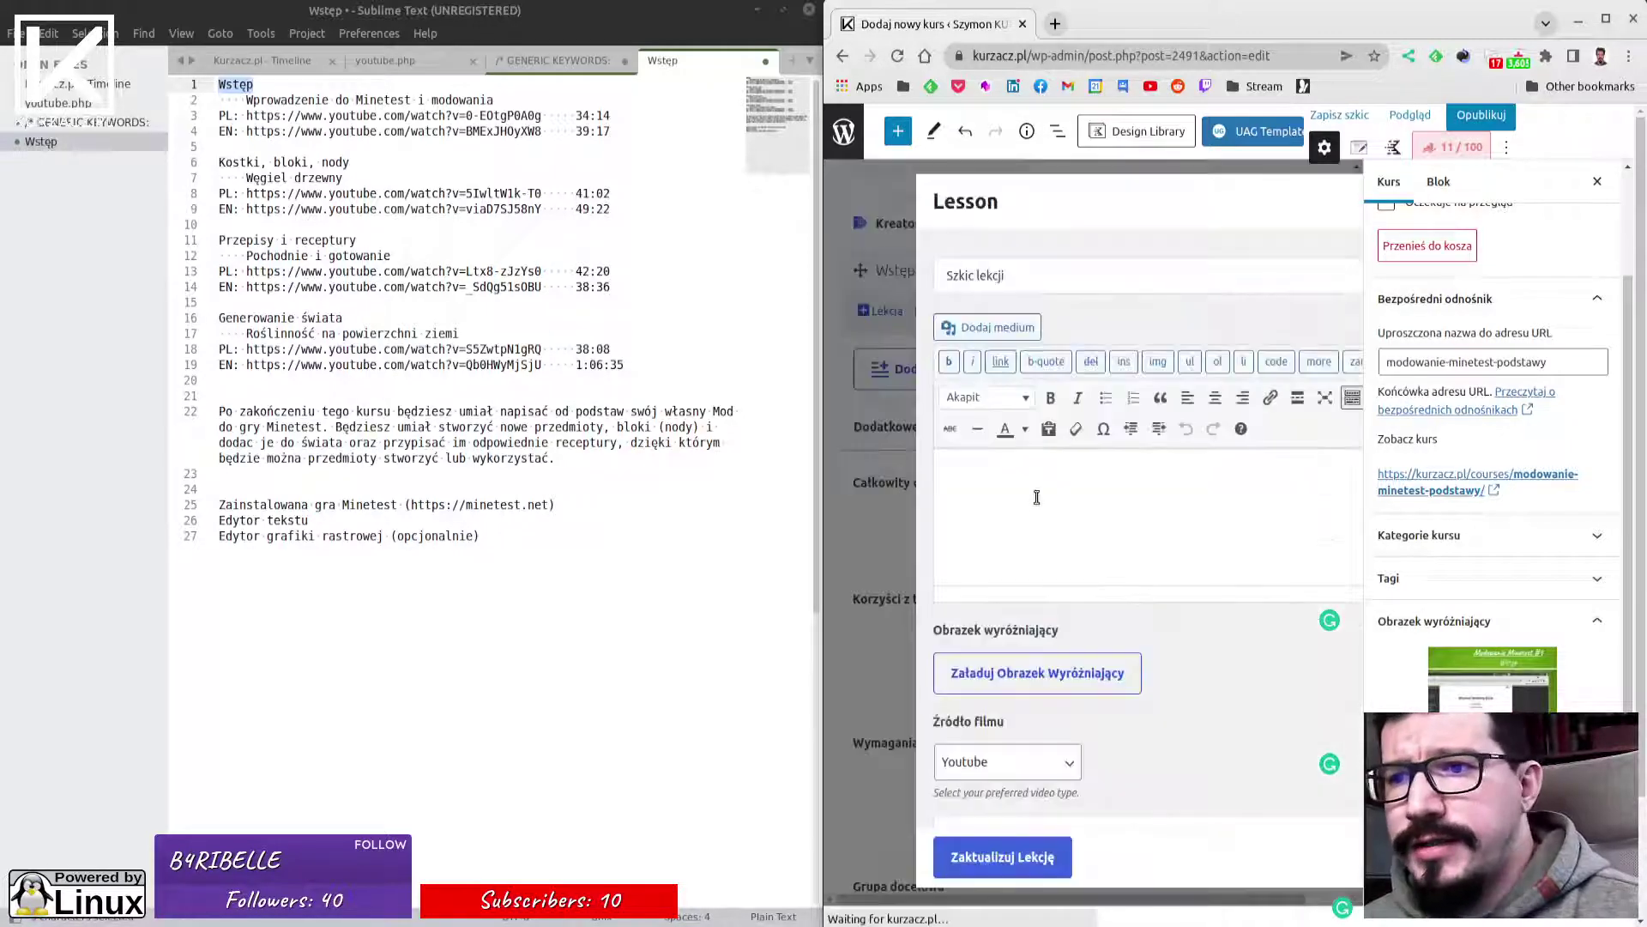
{"action": "left_click_drag", "start_coordinate": [1107, 21], "coordinate": [283, 24]}
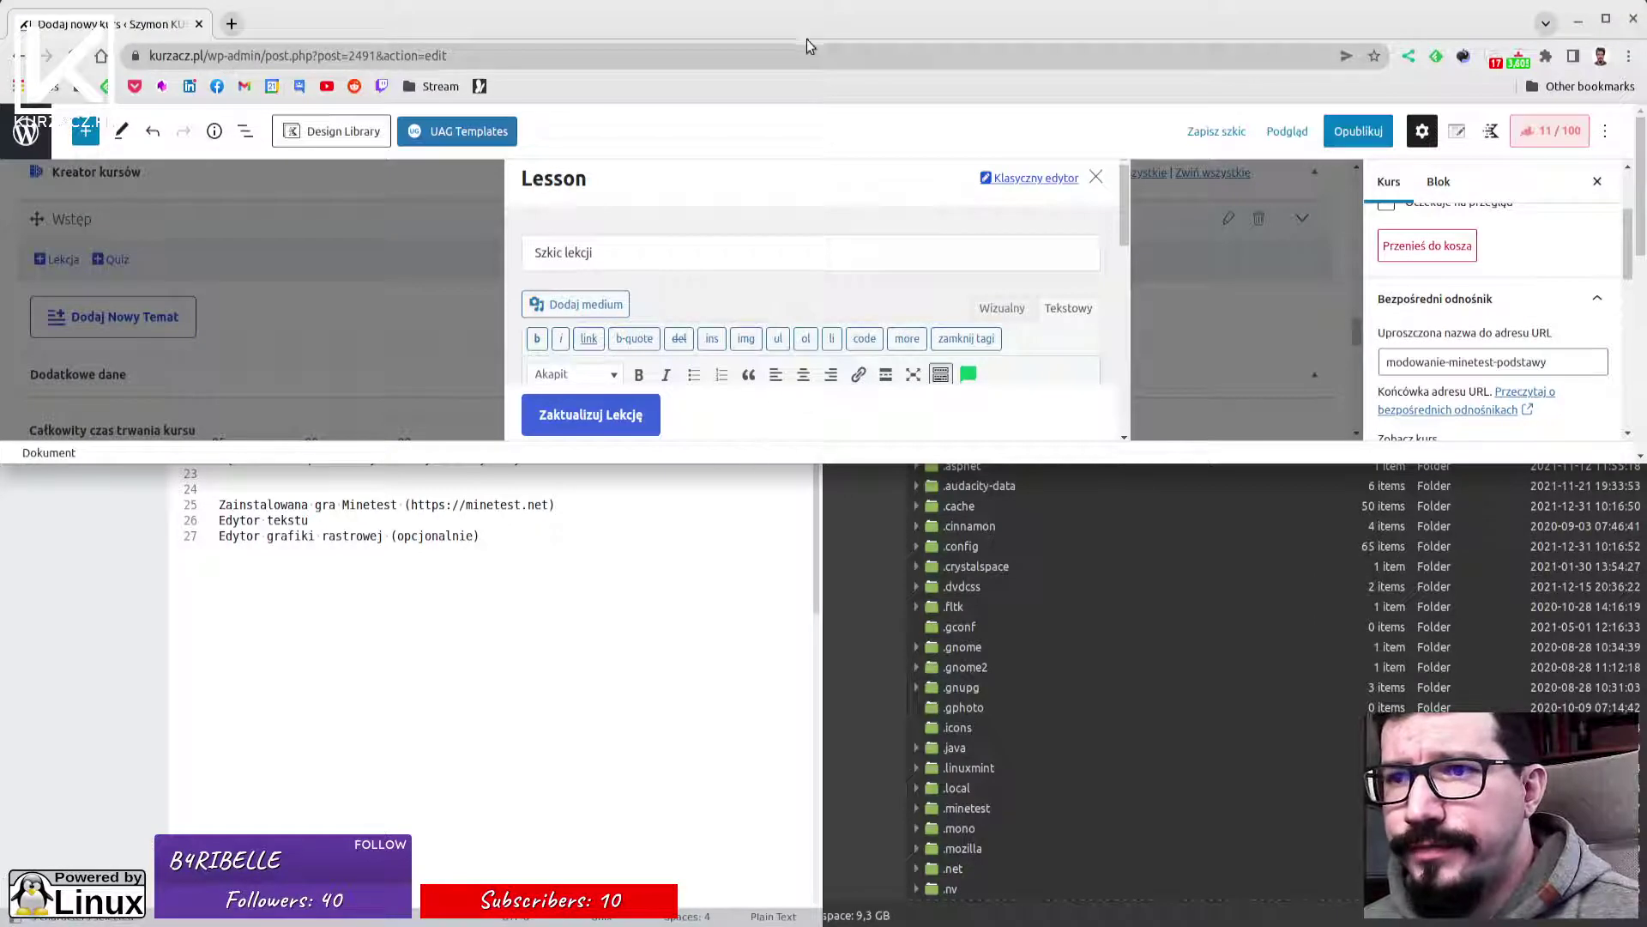
{"action": "left_click", "coordinate": [1605, 18]}
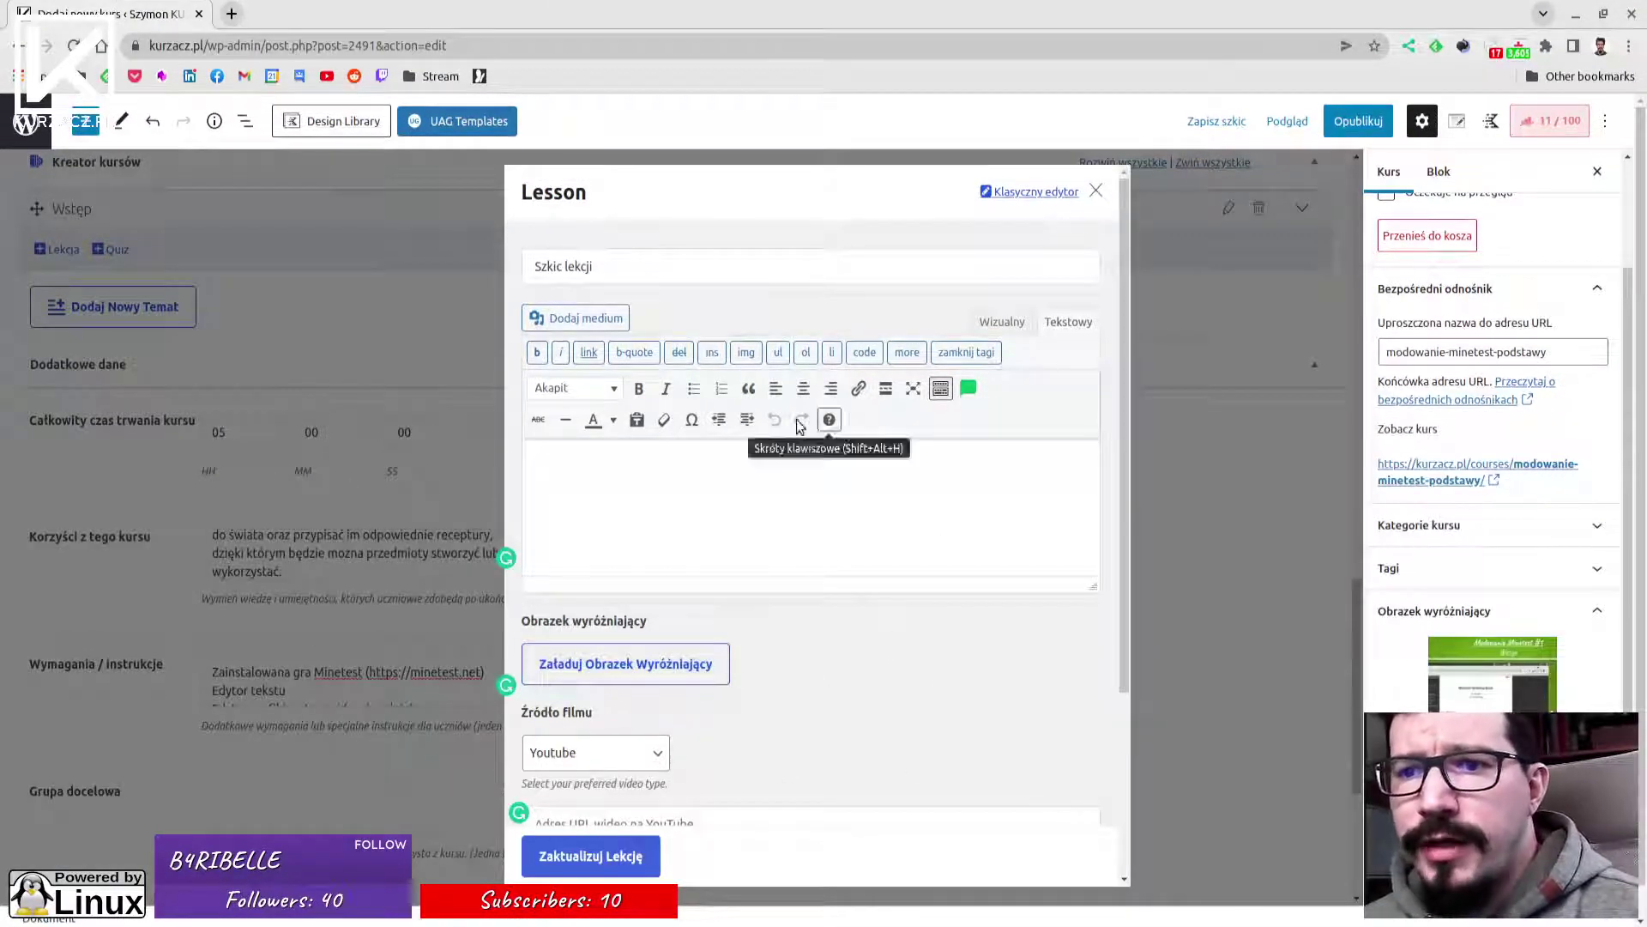
{"action": "scroll", "coordinate": [826, 458], "scroll_direction": "down", "scroll_amount": 3}
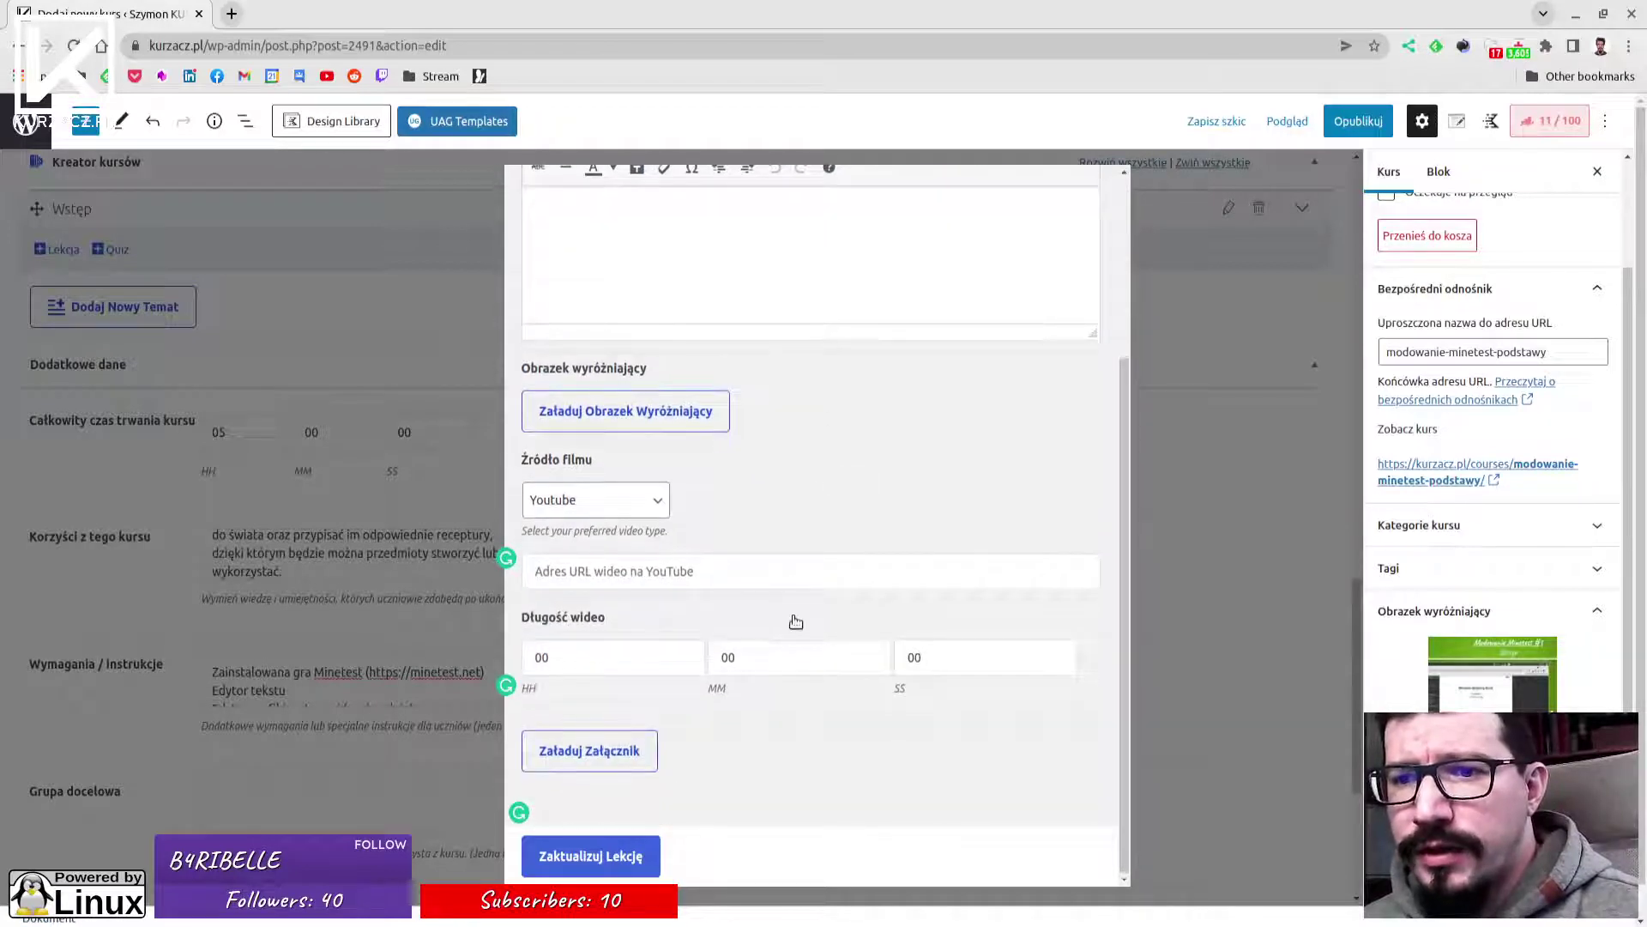
{"action": "scroll", "coordinate": [796, 621], "scroll_direction": "up", "scroll_amount": 3}
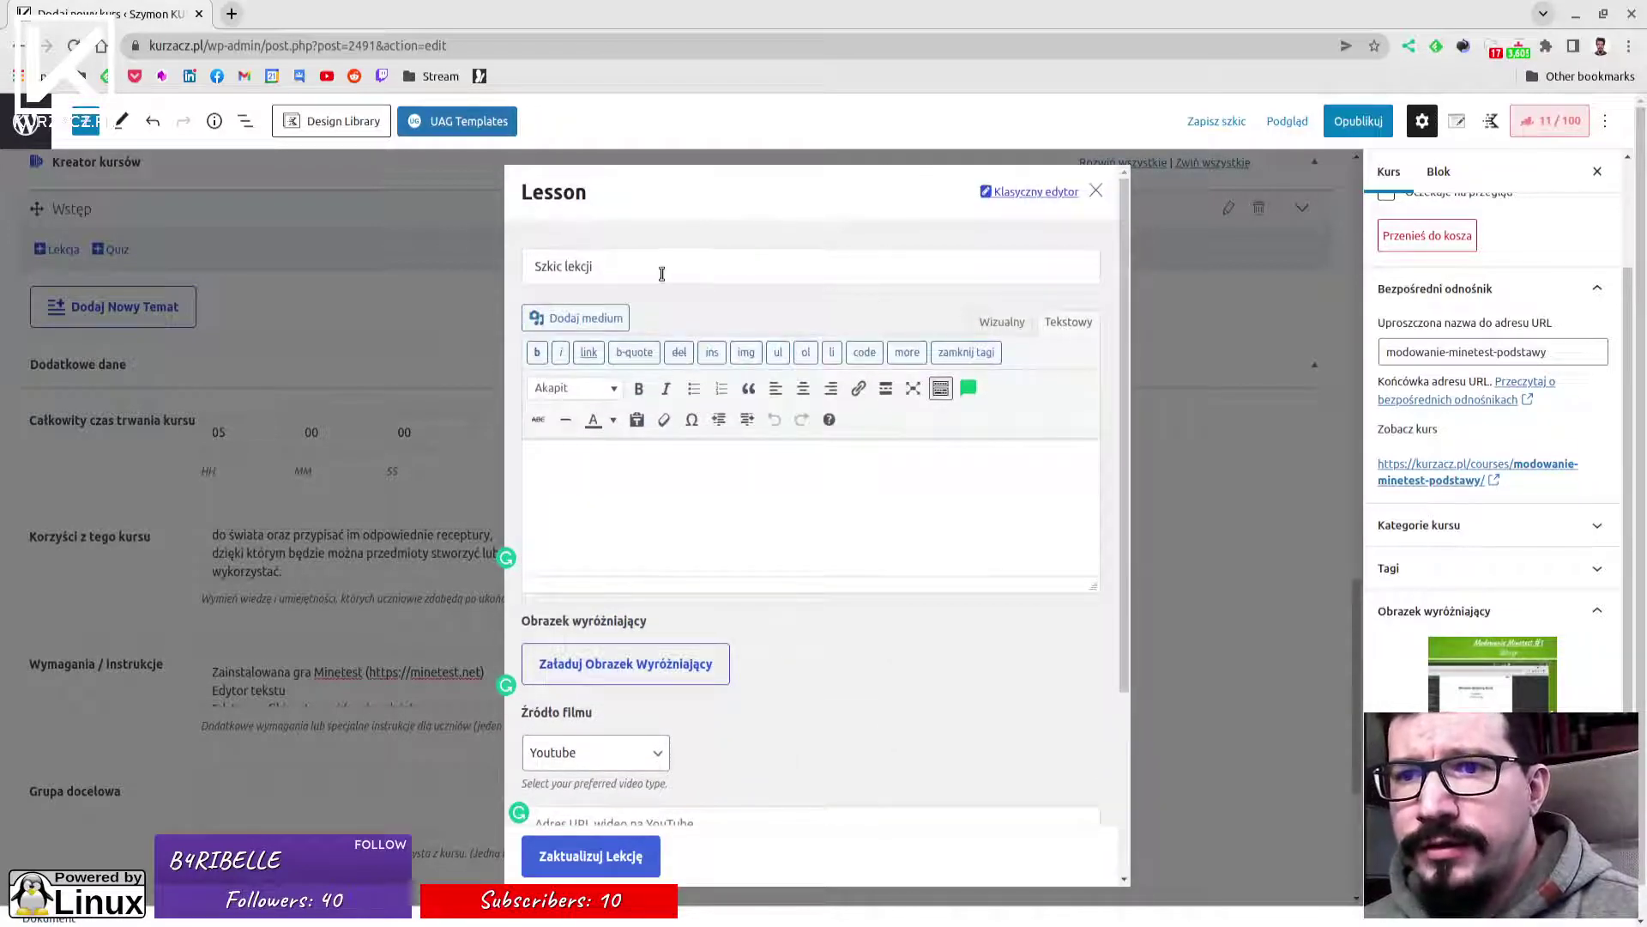
Replace the lesson's draft title with "Wprowadzenie do Minetest i modowania", copied from the Sublime Text notes.
{"action": "key", "text": "alt+Tab"}
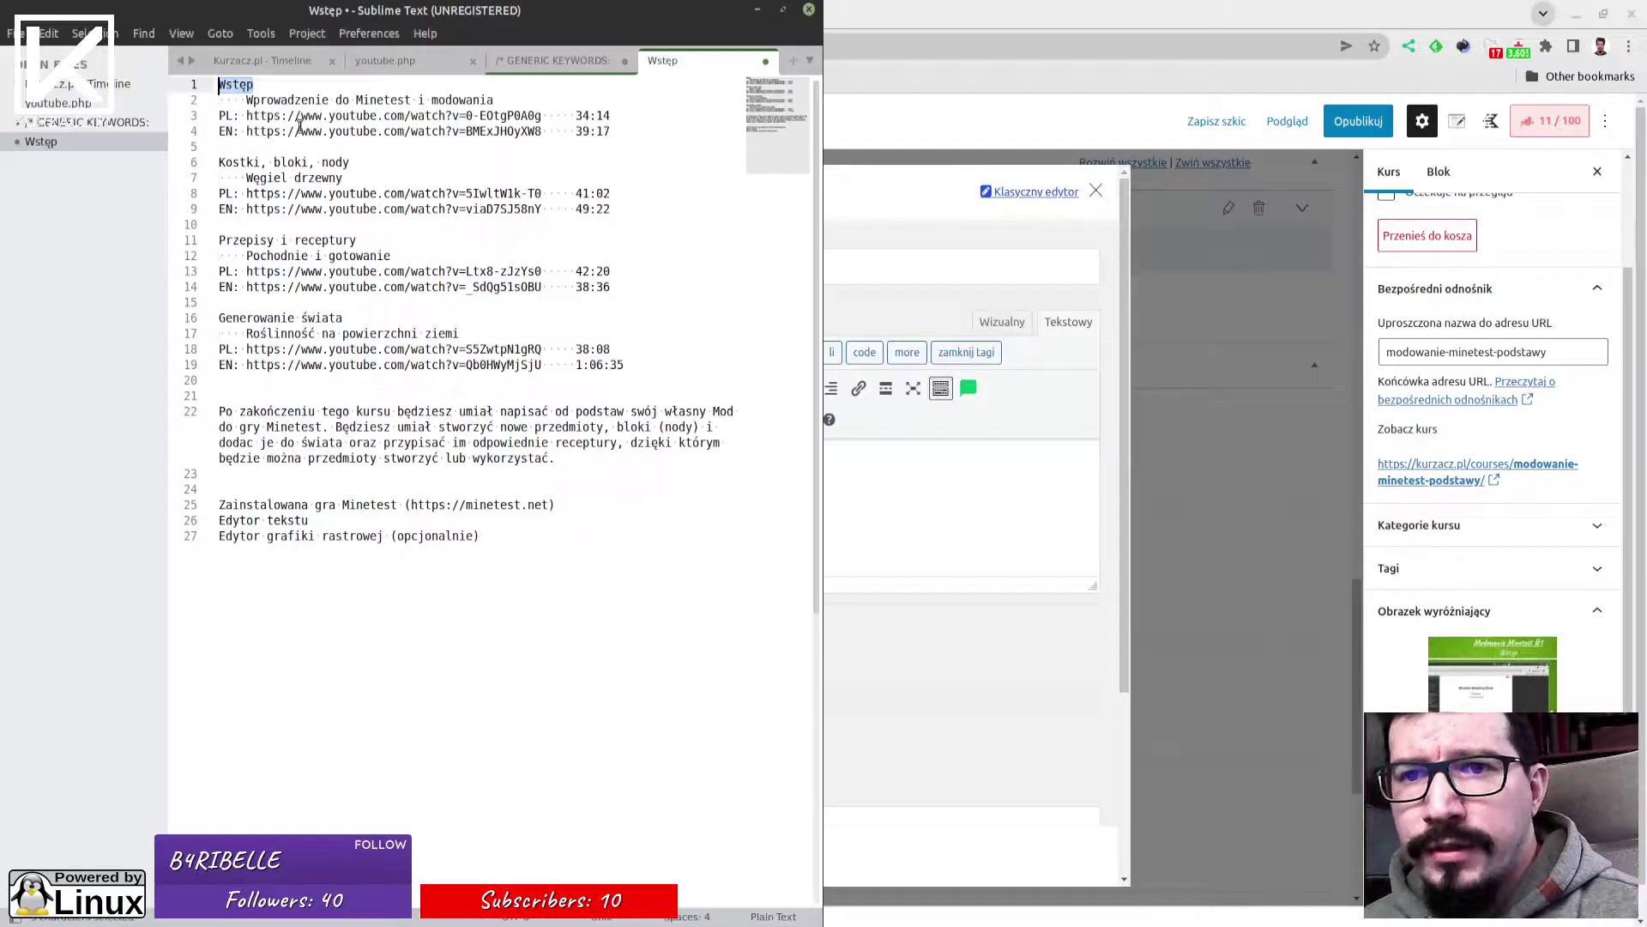
{"action": "left_click_drag", "start_coordinate": [244, 101], "coordinate": [493, 100]}
{"action": "key", "text": "ctrl+c"}
{"action": "key", "text": "alt+Tab"}
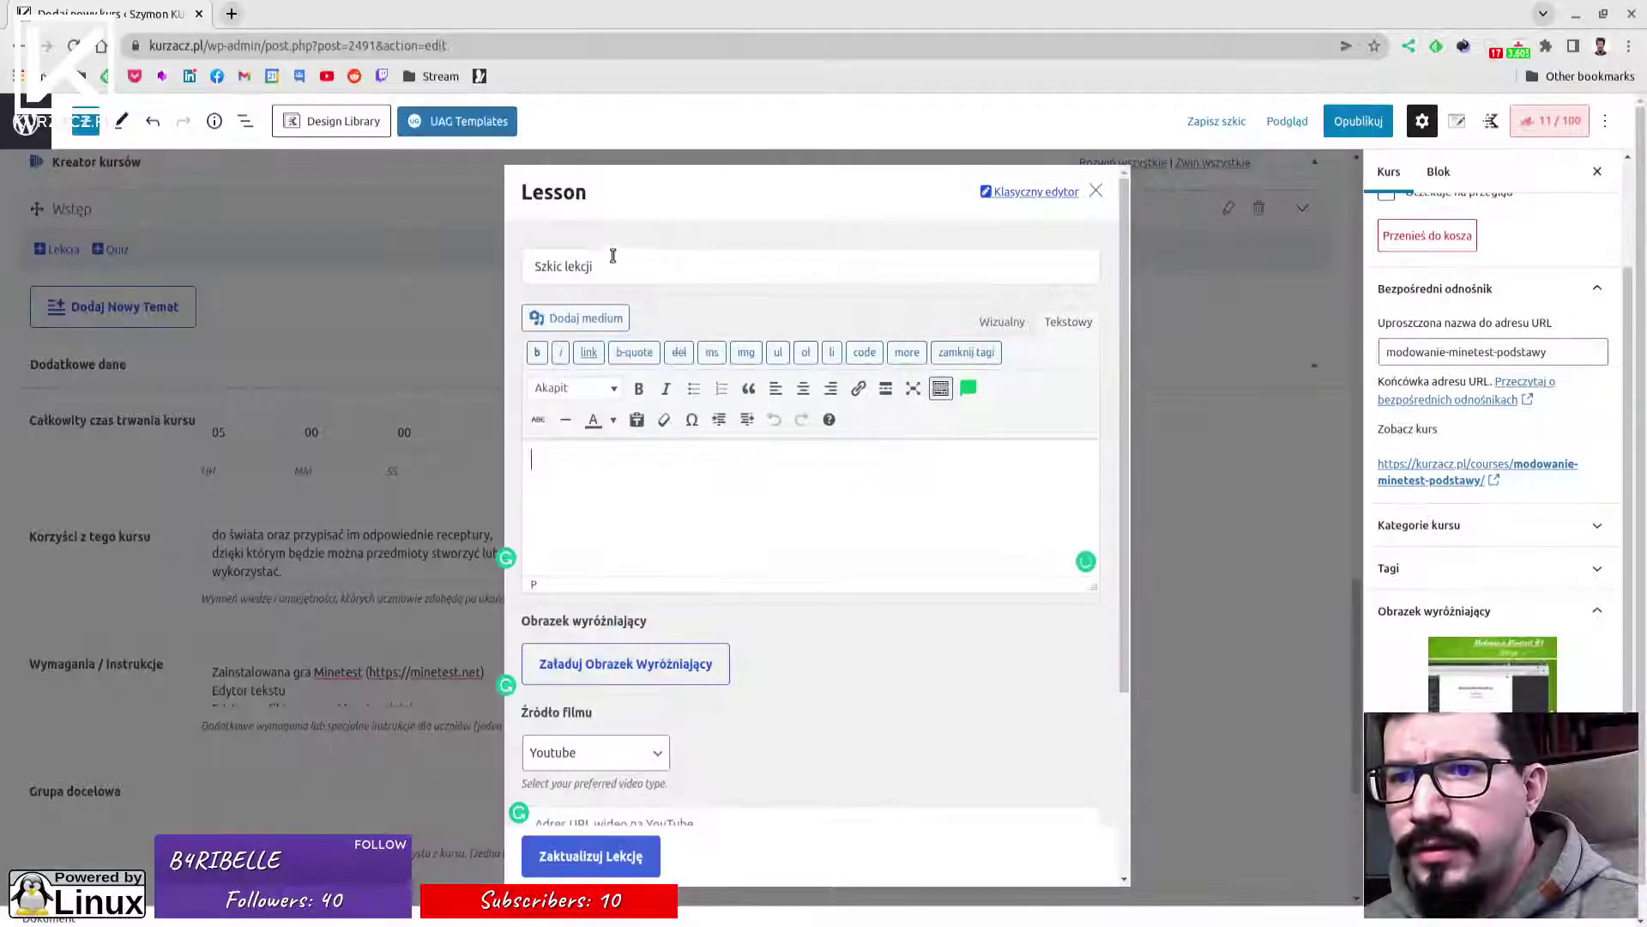
{"action": "triple_click", "coordinate": [610, 254]}
{"action": "key", "text": "ctrl+v"}
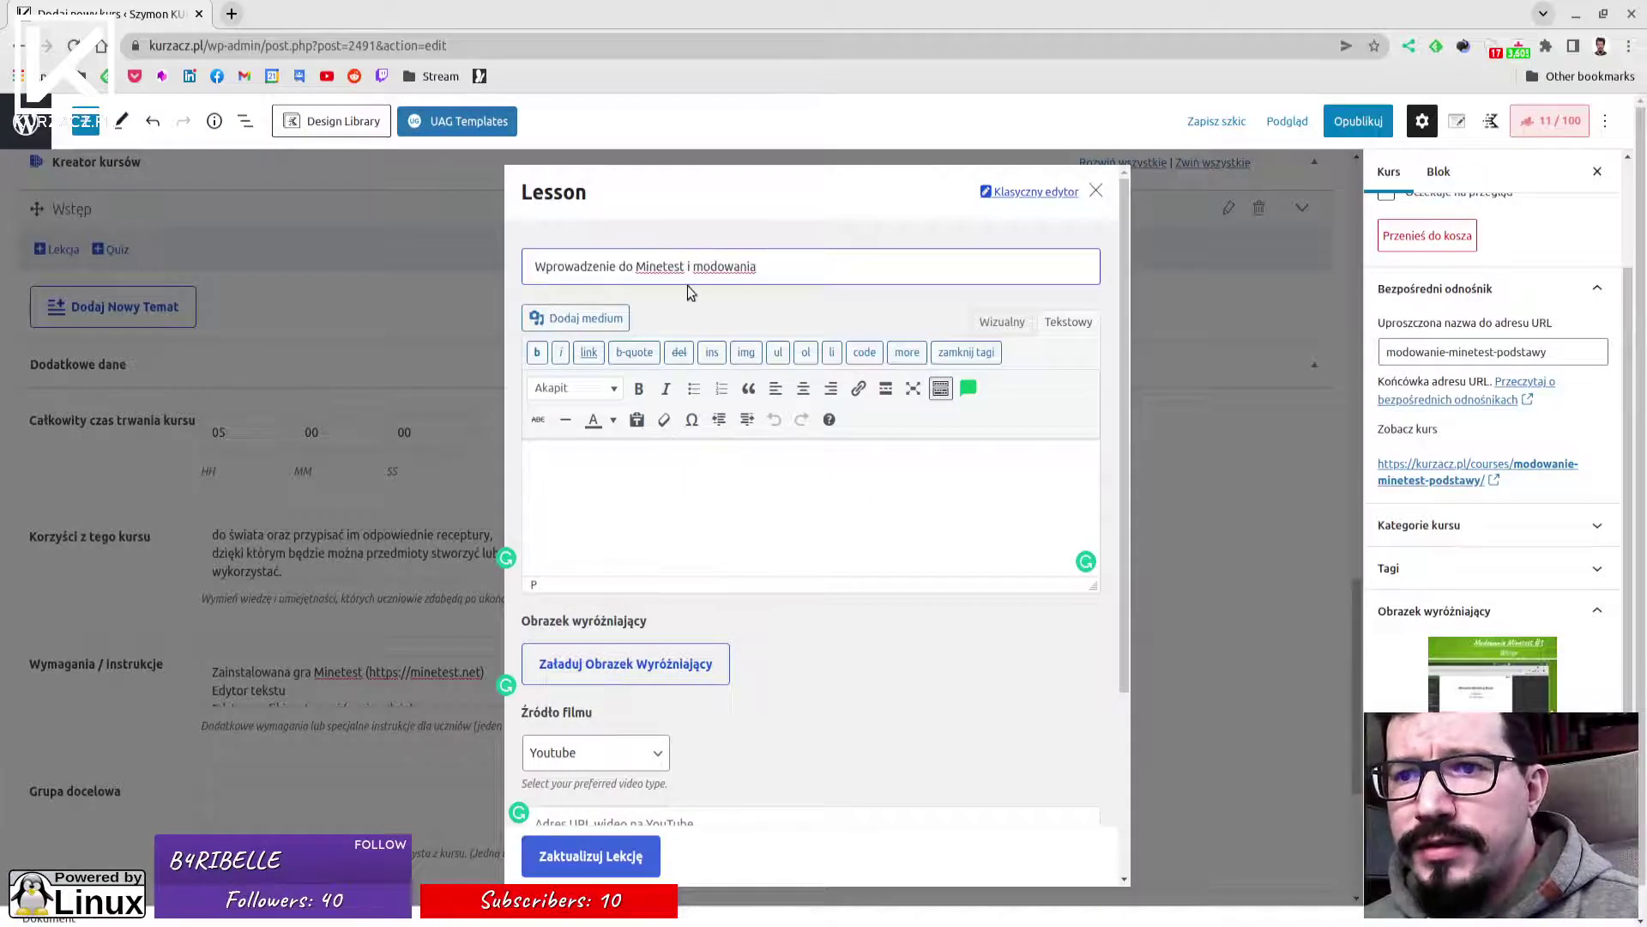
Switch the lesson's content editor to visual mode.
{"action": "left_click", "coordinate": [616, 479]}
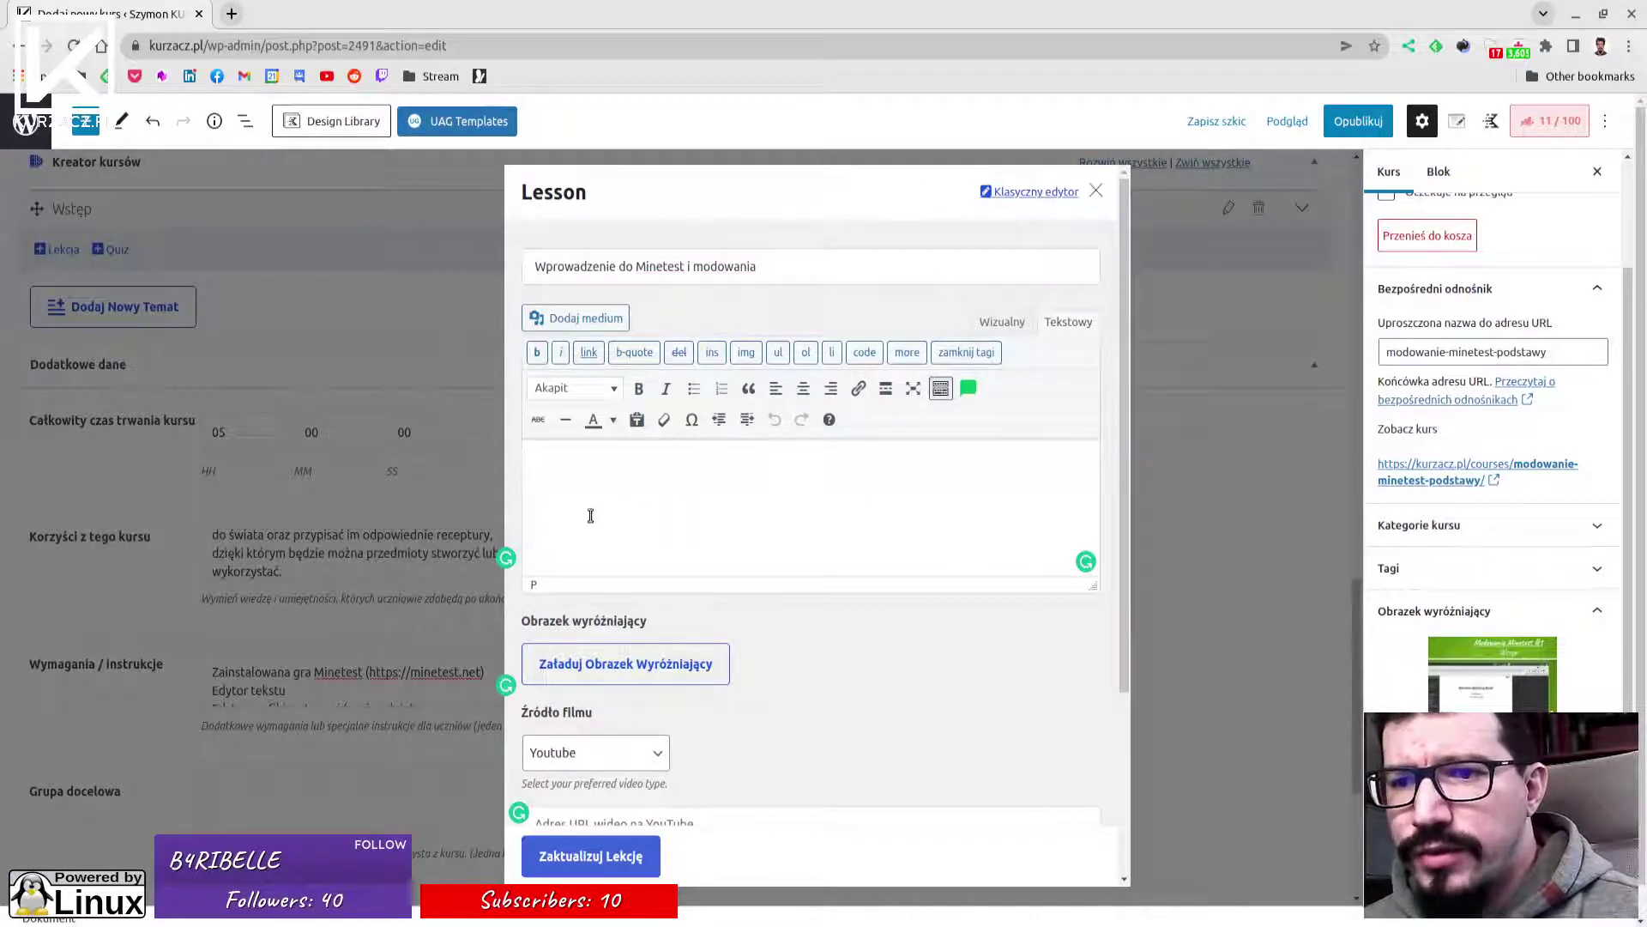
{"action": "left_click", "coordinate": [1010, 324]}
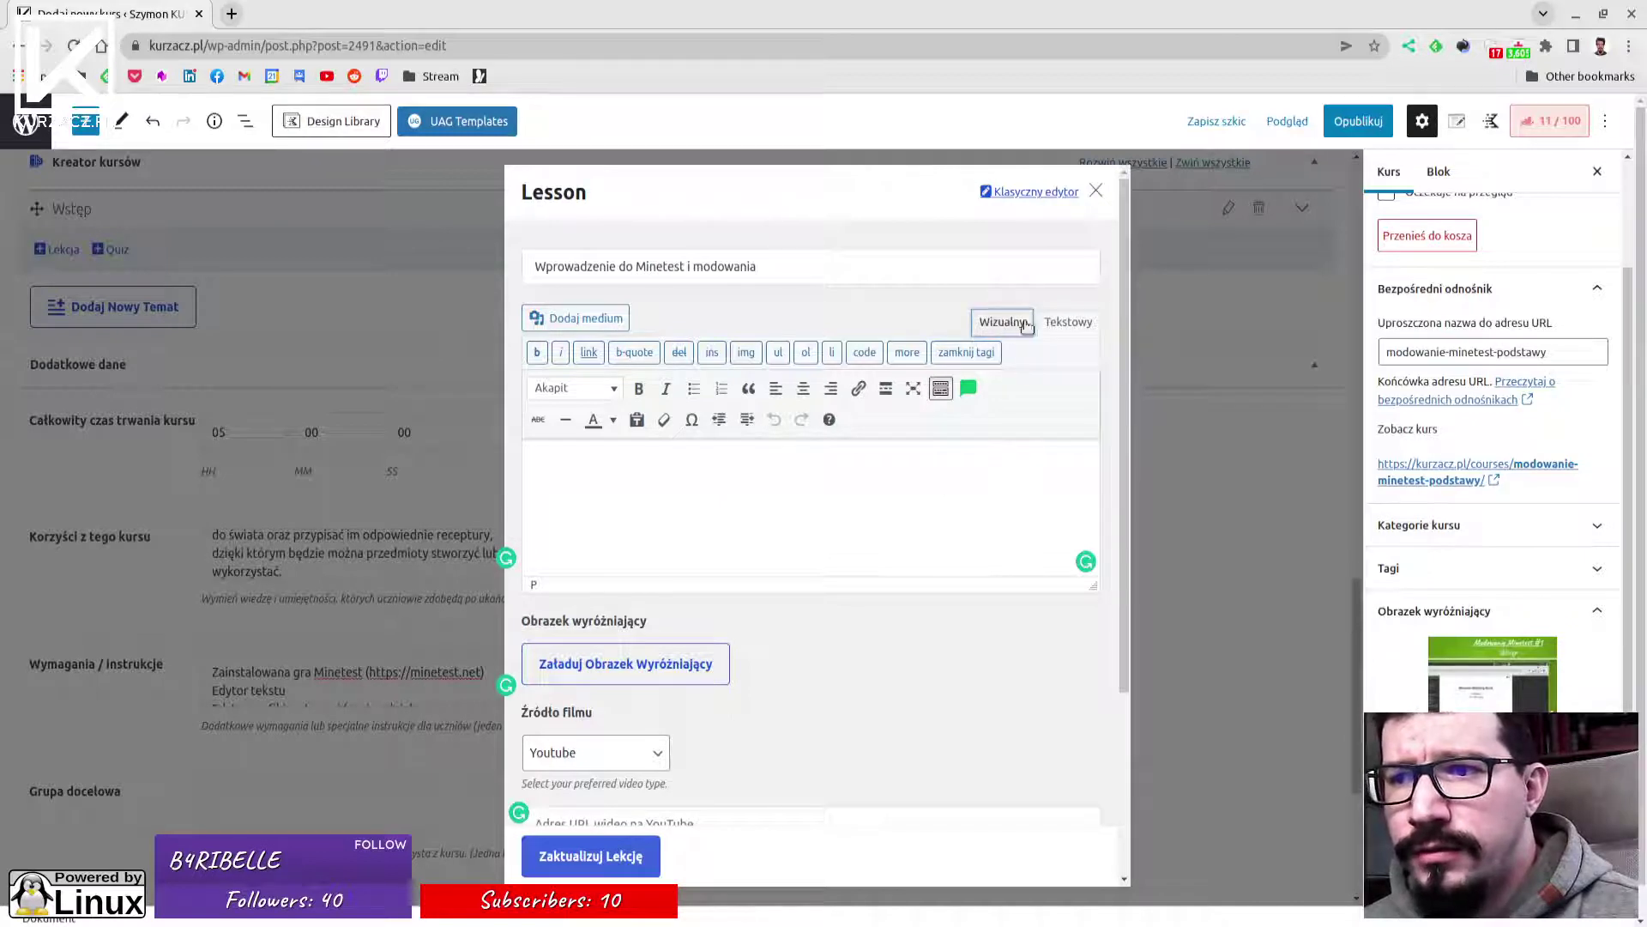
{"action": "left_click", "coordinate": [1071, 330]}
{"action": "left_click", "coordinate": [1006, 330]}
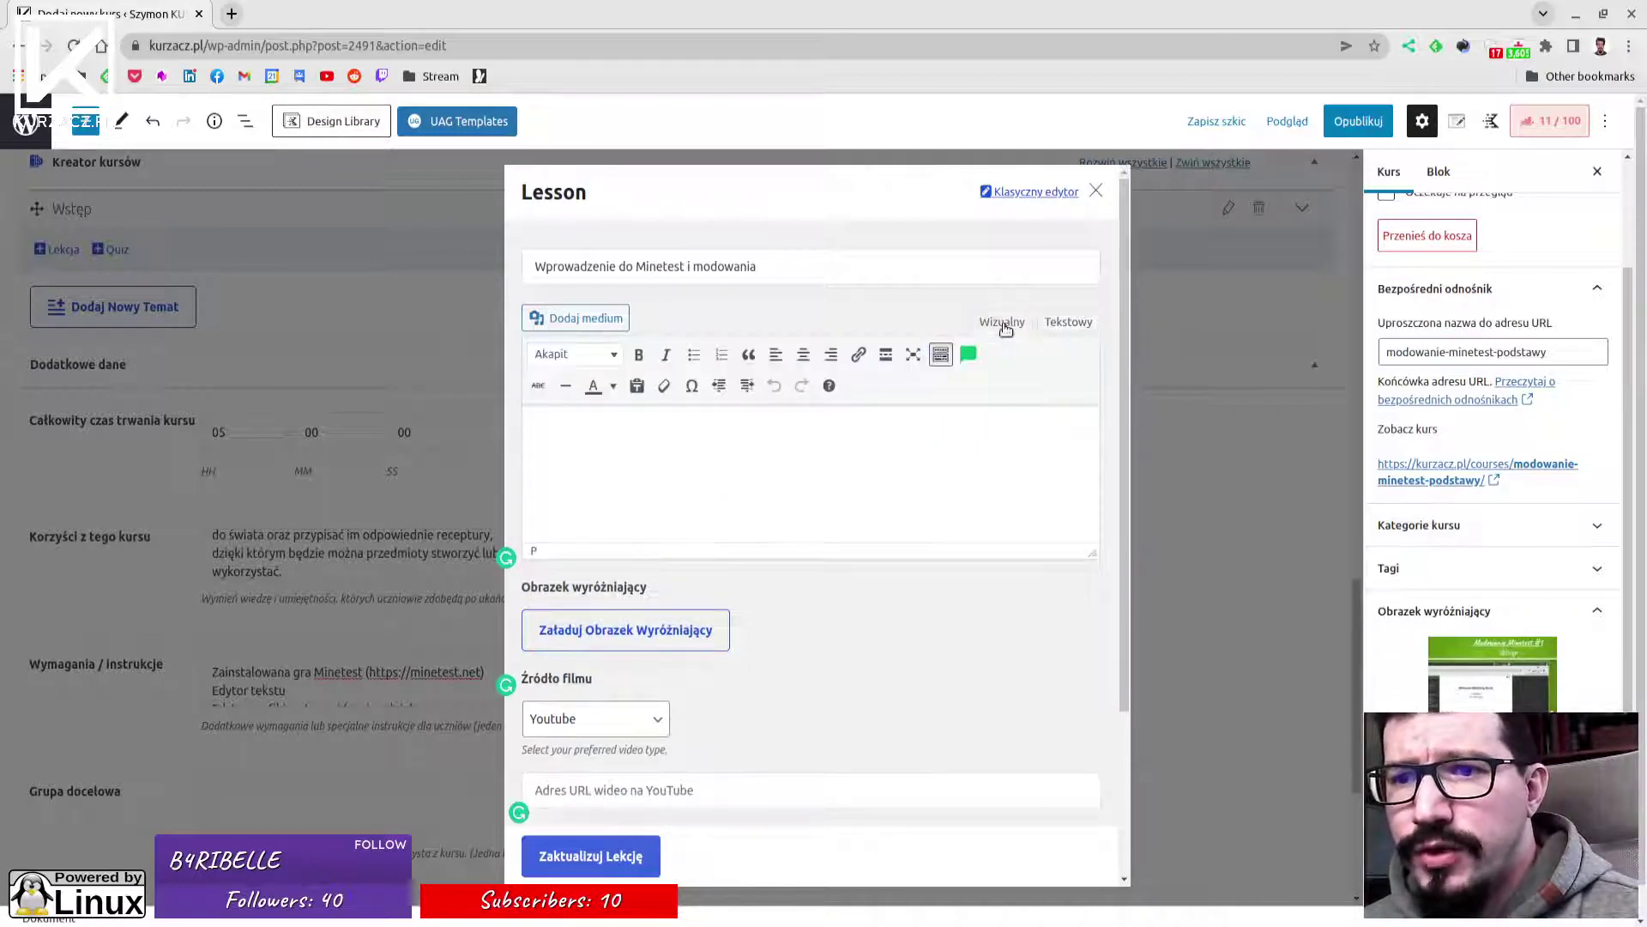
Switch the lesson's content editor to text mode and place the cursor in its empty content area.
{"action": "left_click", "coordinate": [1068, 330]}
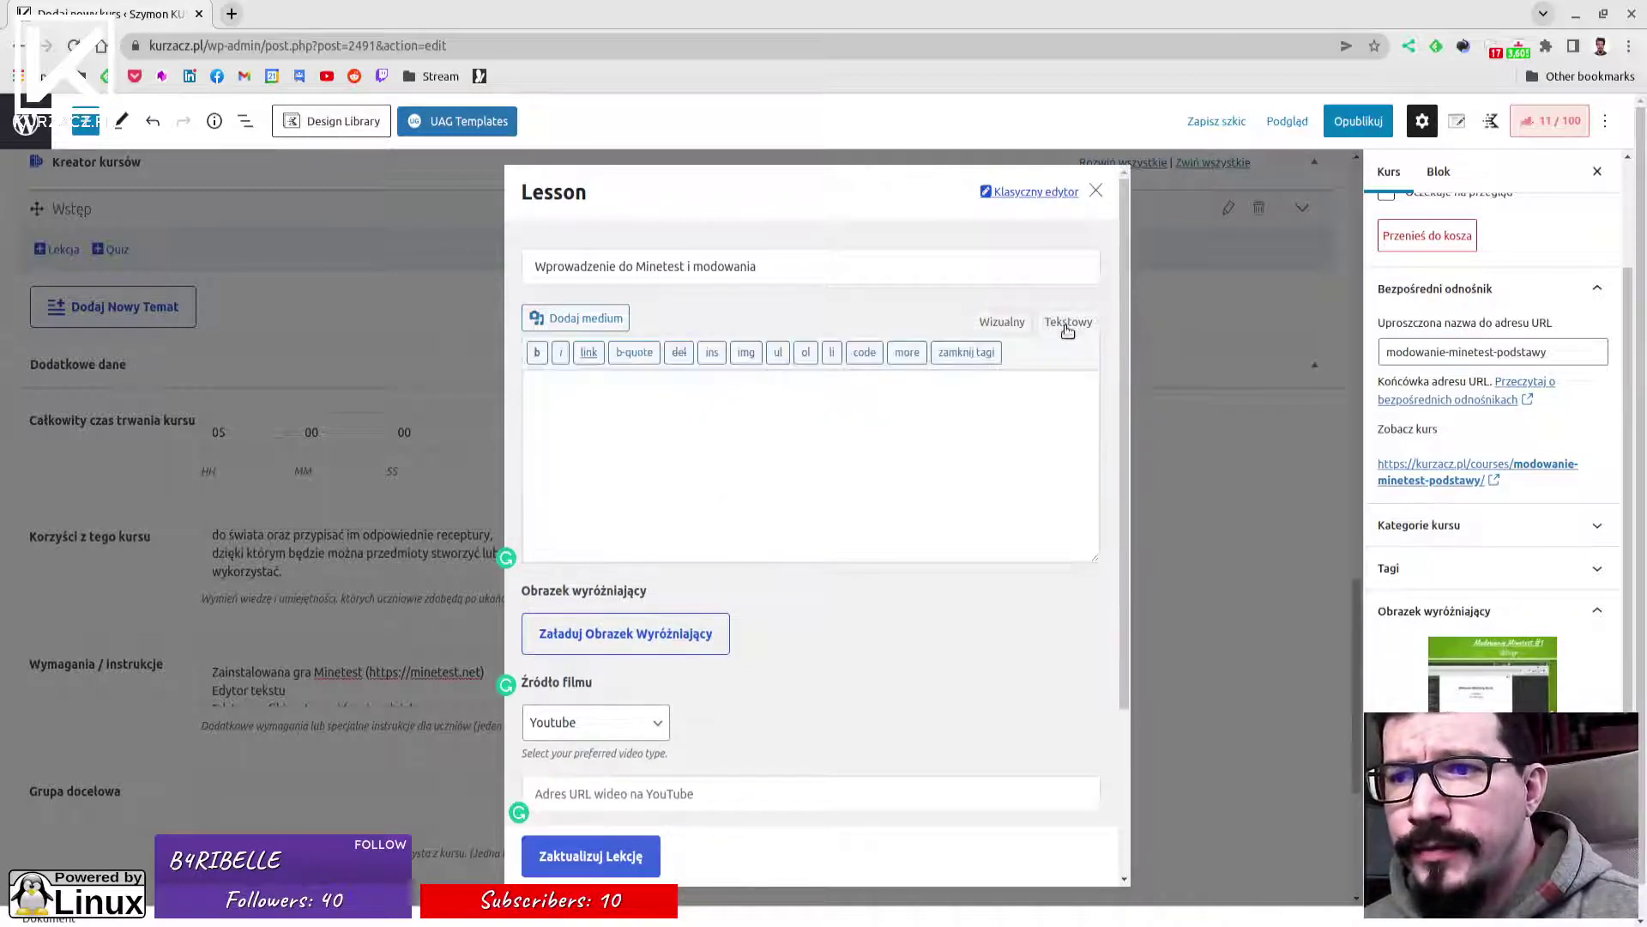
{"action": "left_click", "coordinate": [596, 442]}
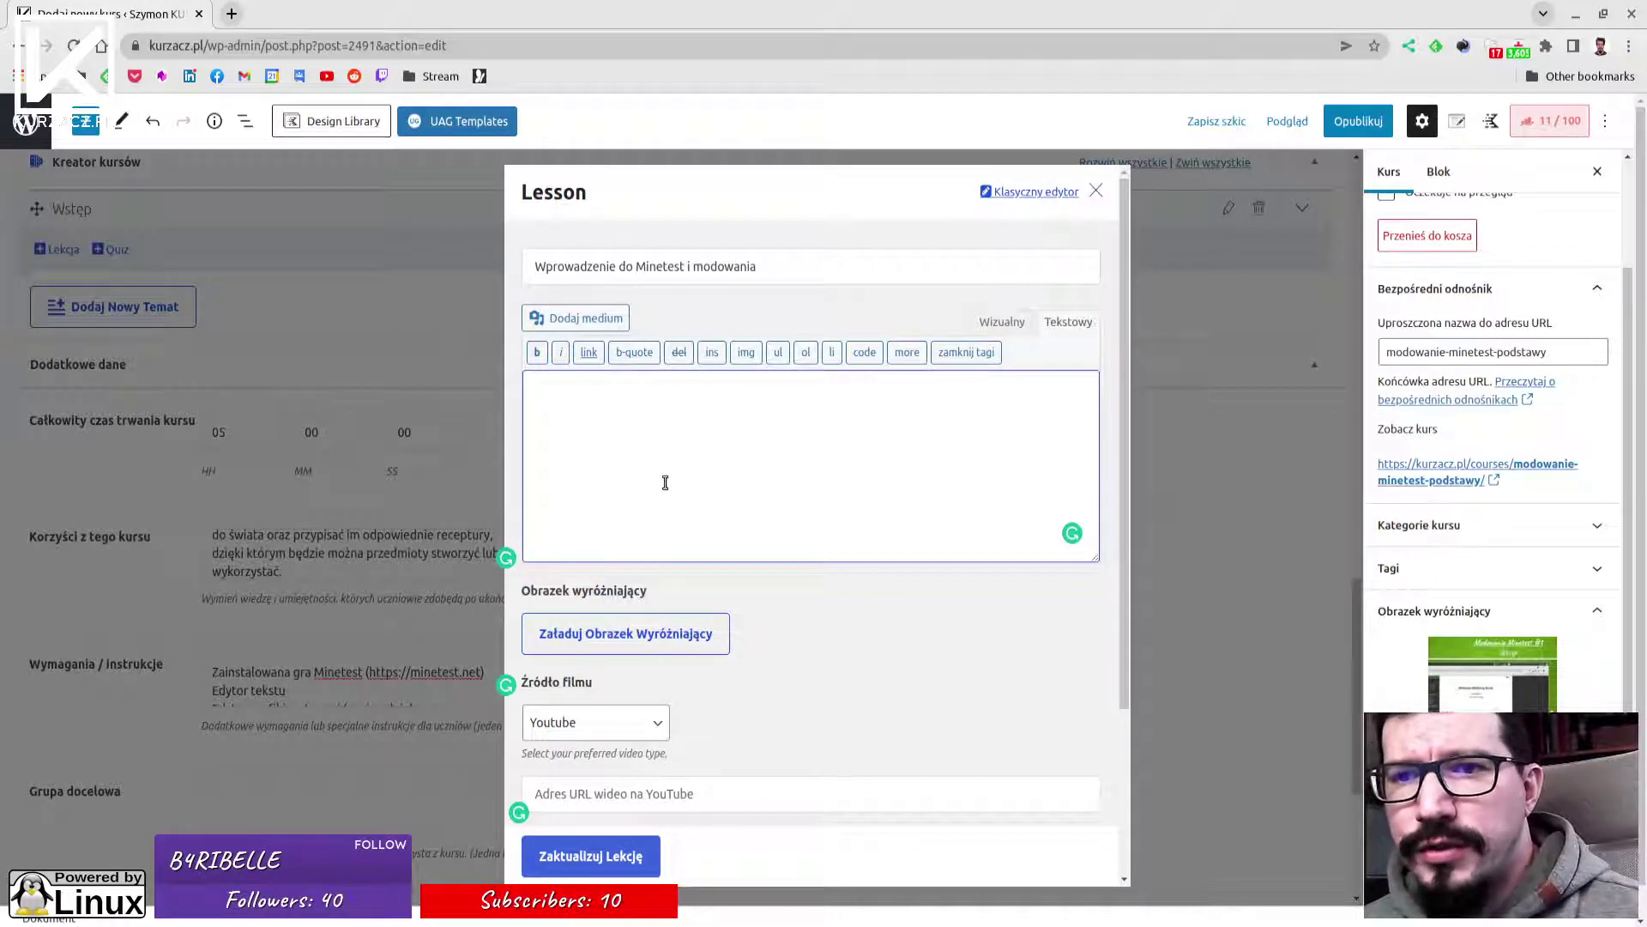
{"action": "key", "text": "alt+Tab"}
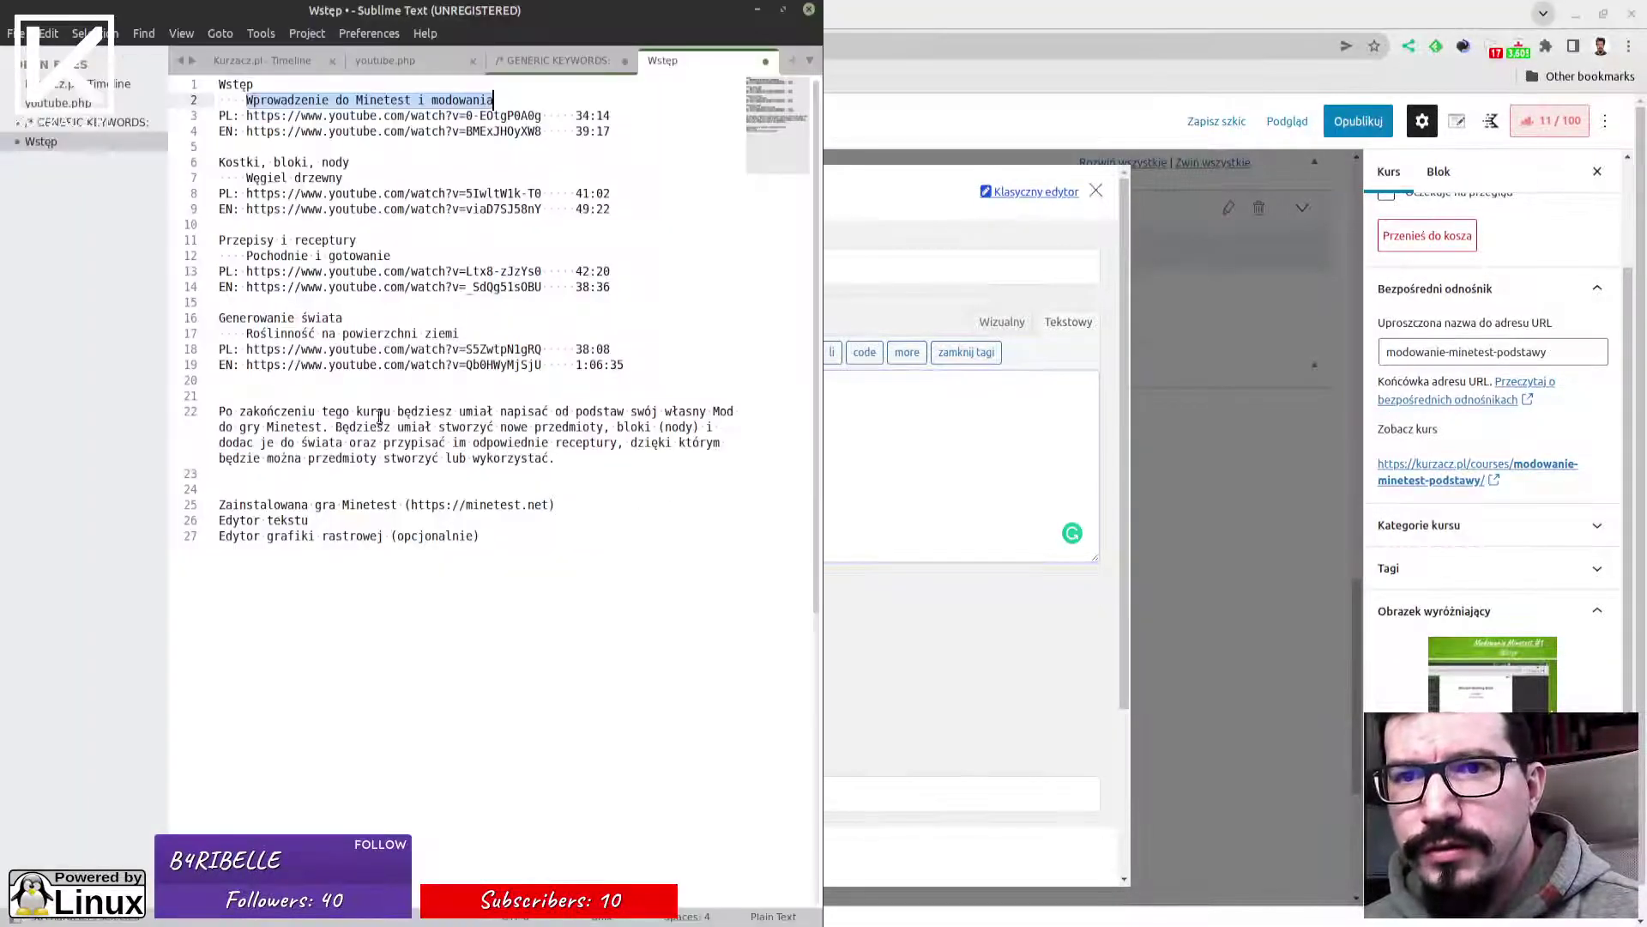
{"action": "left_click", "coordinate": [917, 415]}
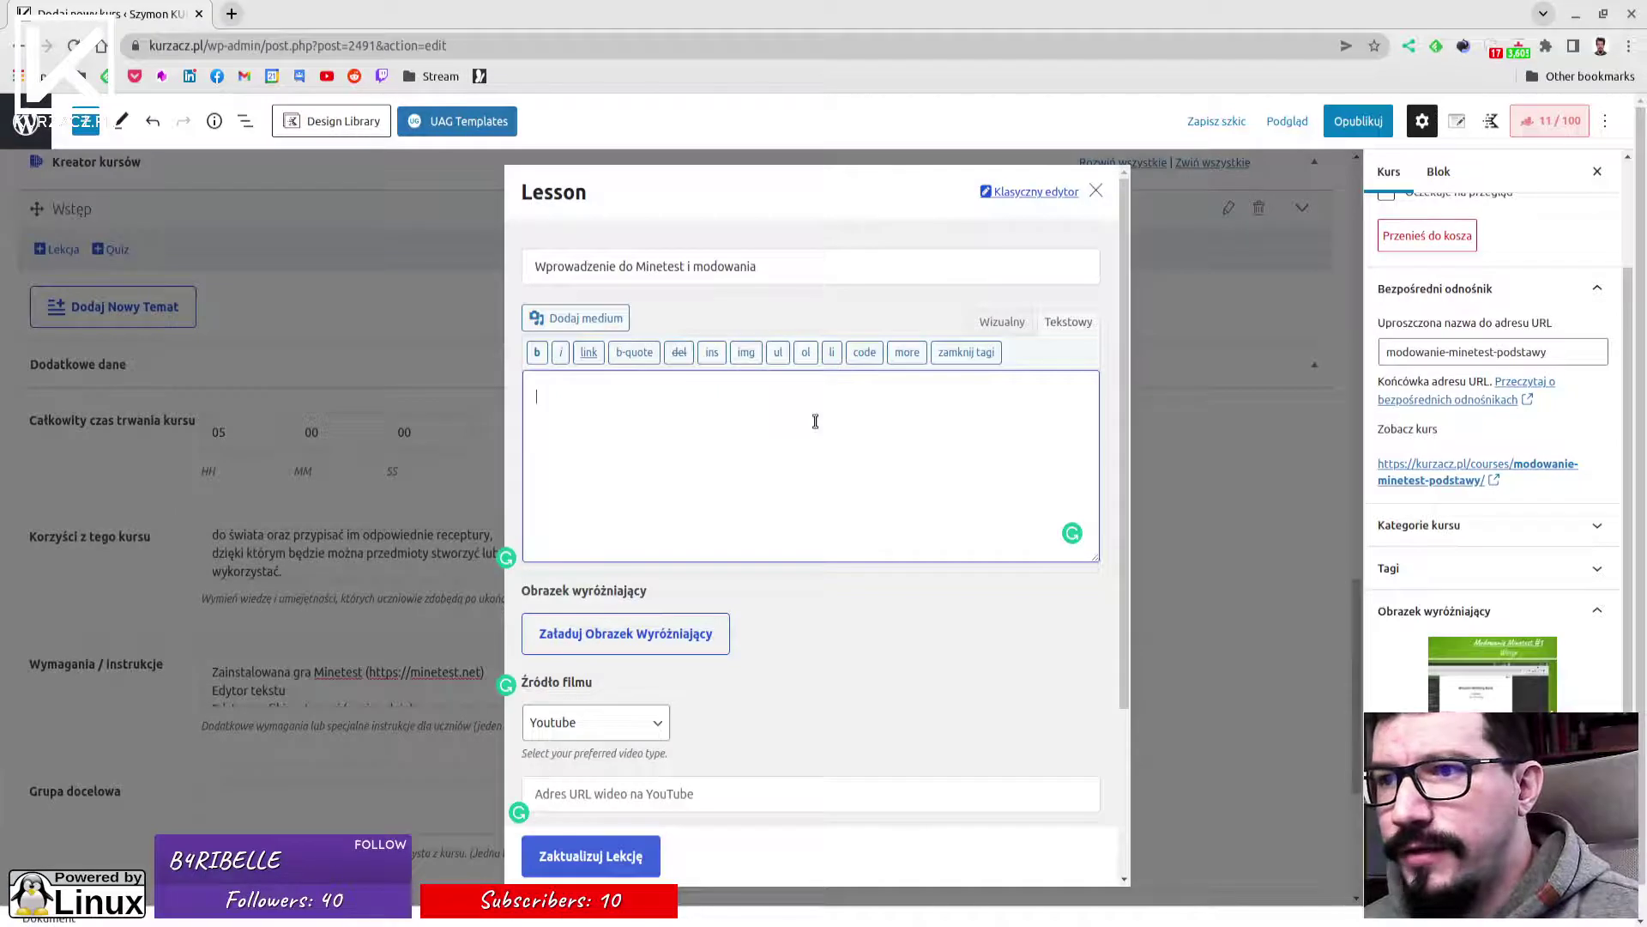
{"action": "scroll", "coordinate": [815, 421], "scroll_direction": "down", "scroll_amount": 1}
{"action": "scroll", "coordinate": [783, 415], "scroll_direction": "up", "scroll_amount": 1}
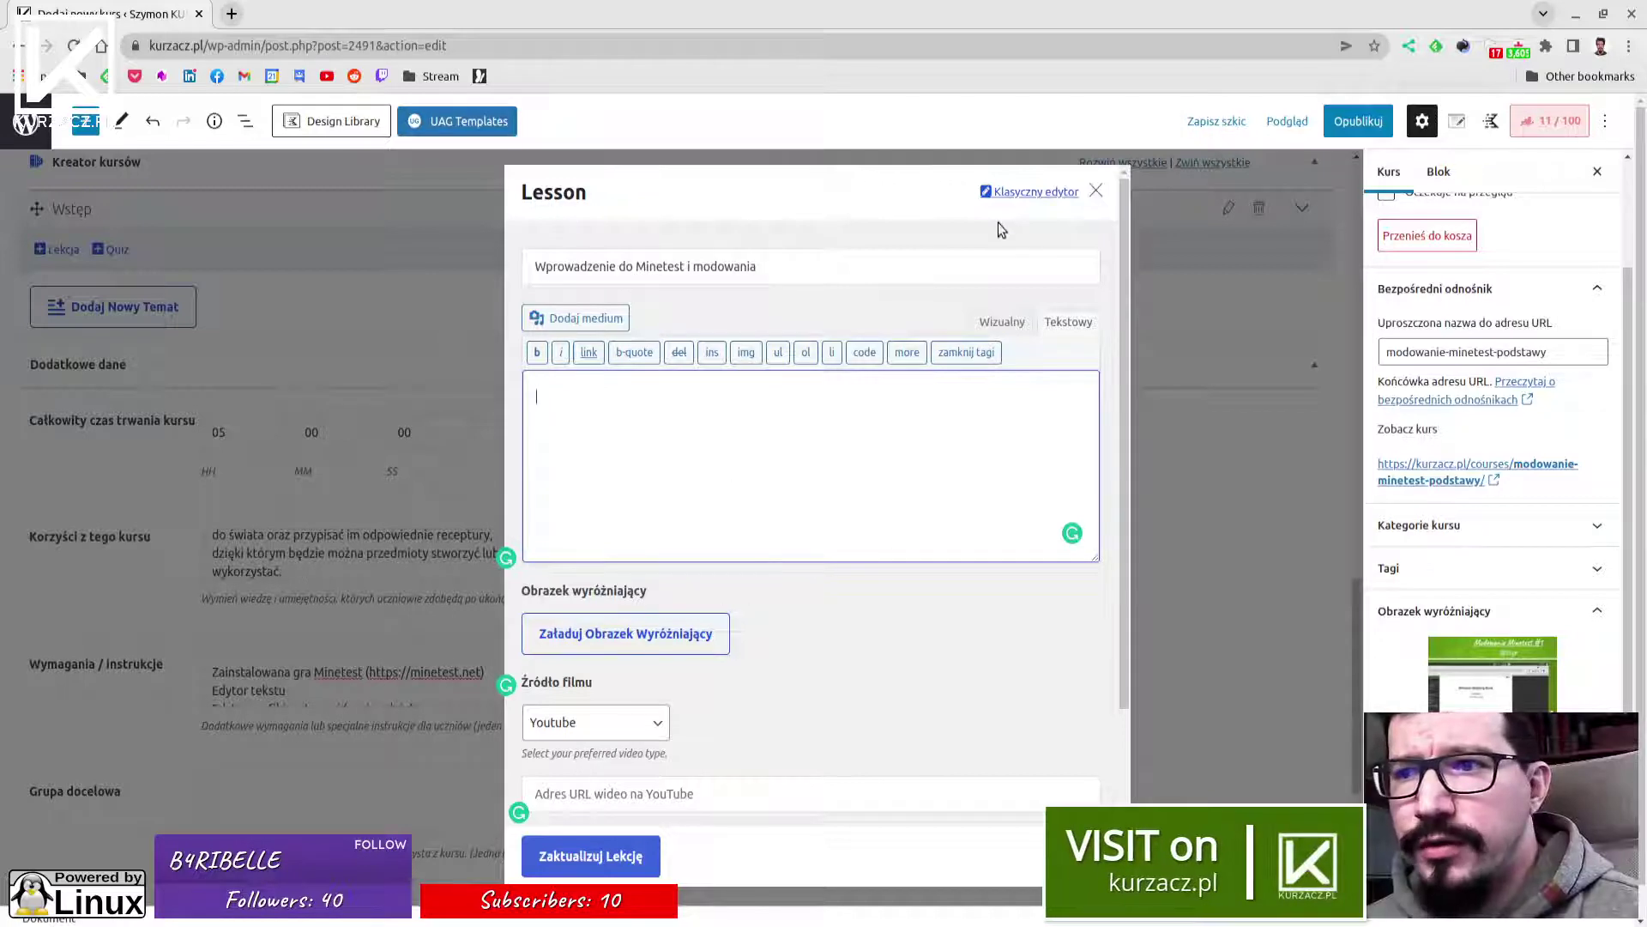
{"action": "left_click", "coordinate": [739, 513]}
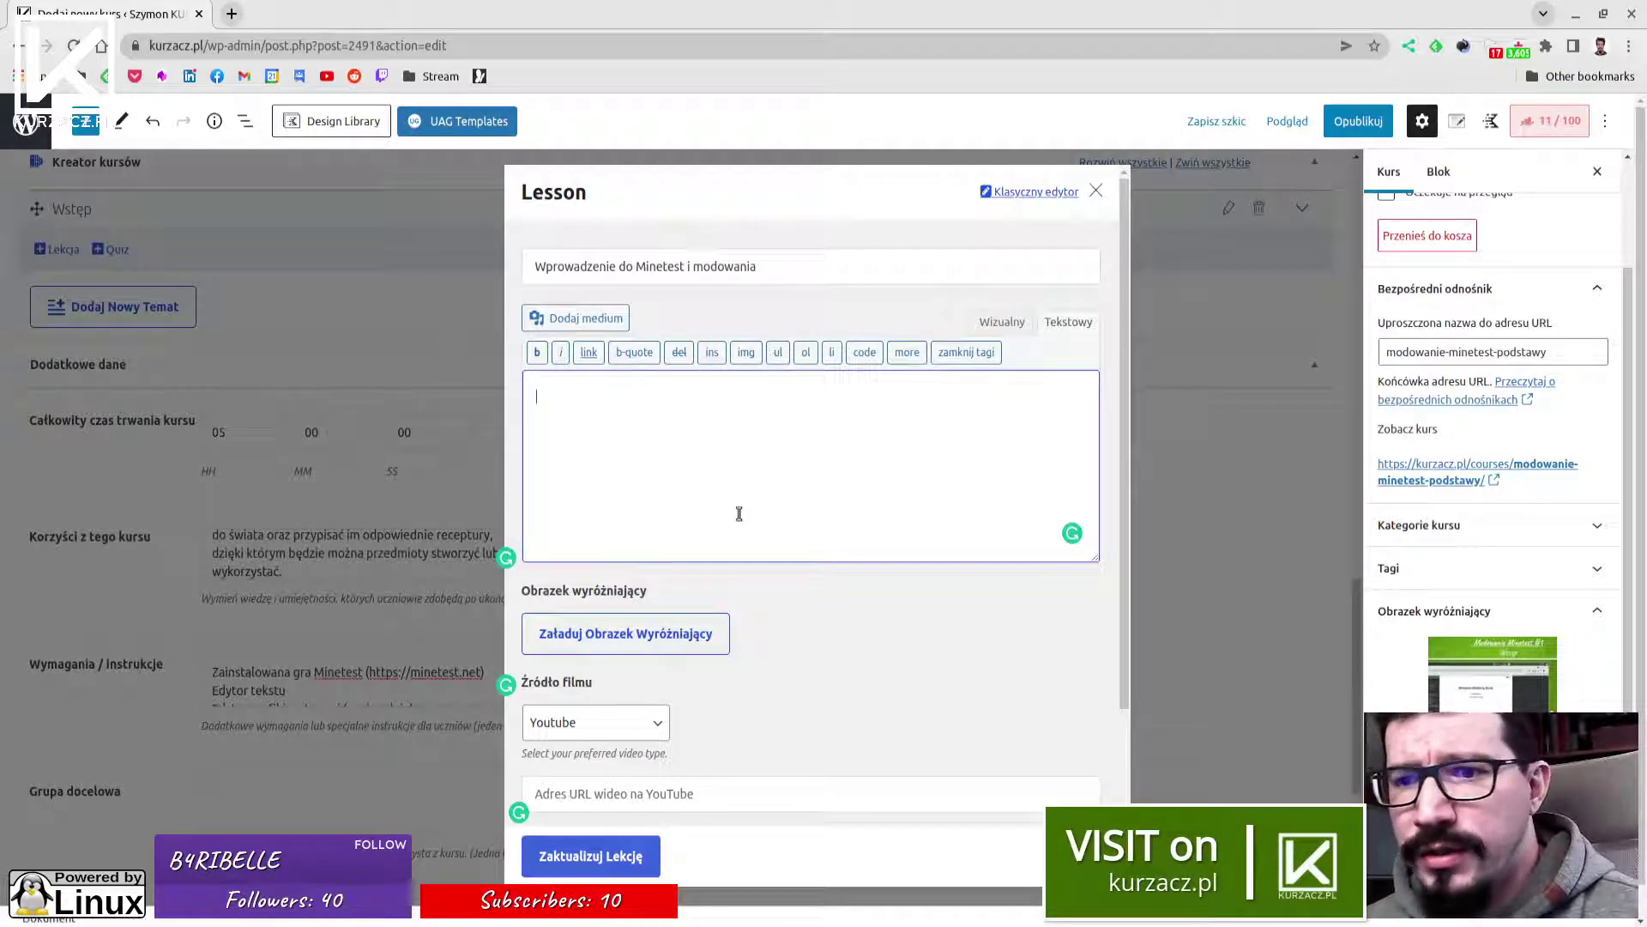
{"action": "scroll", "coordinate": [670, 515], "scroll_direction": "down", "scroll_amount": 3}
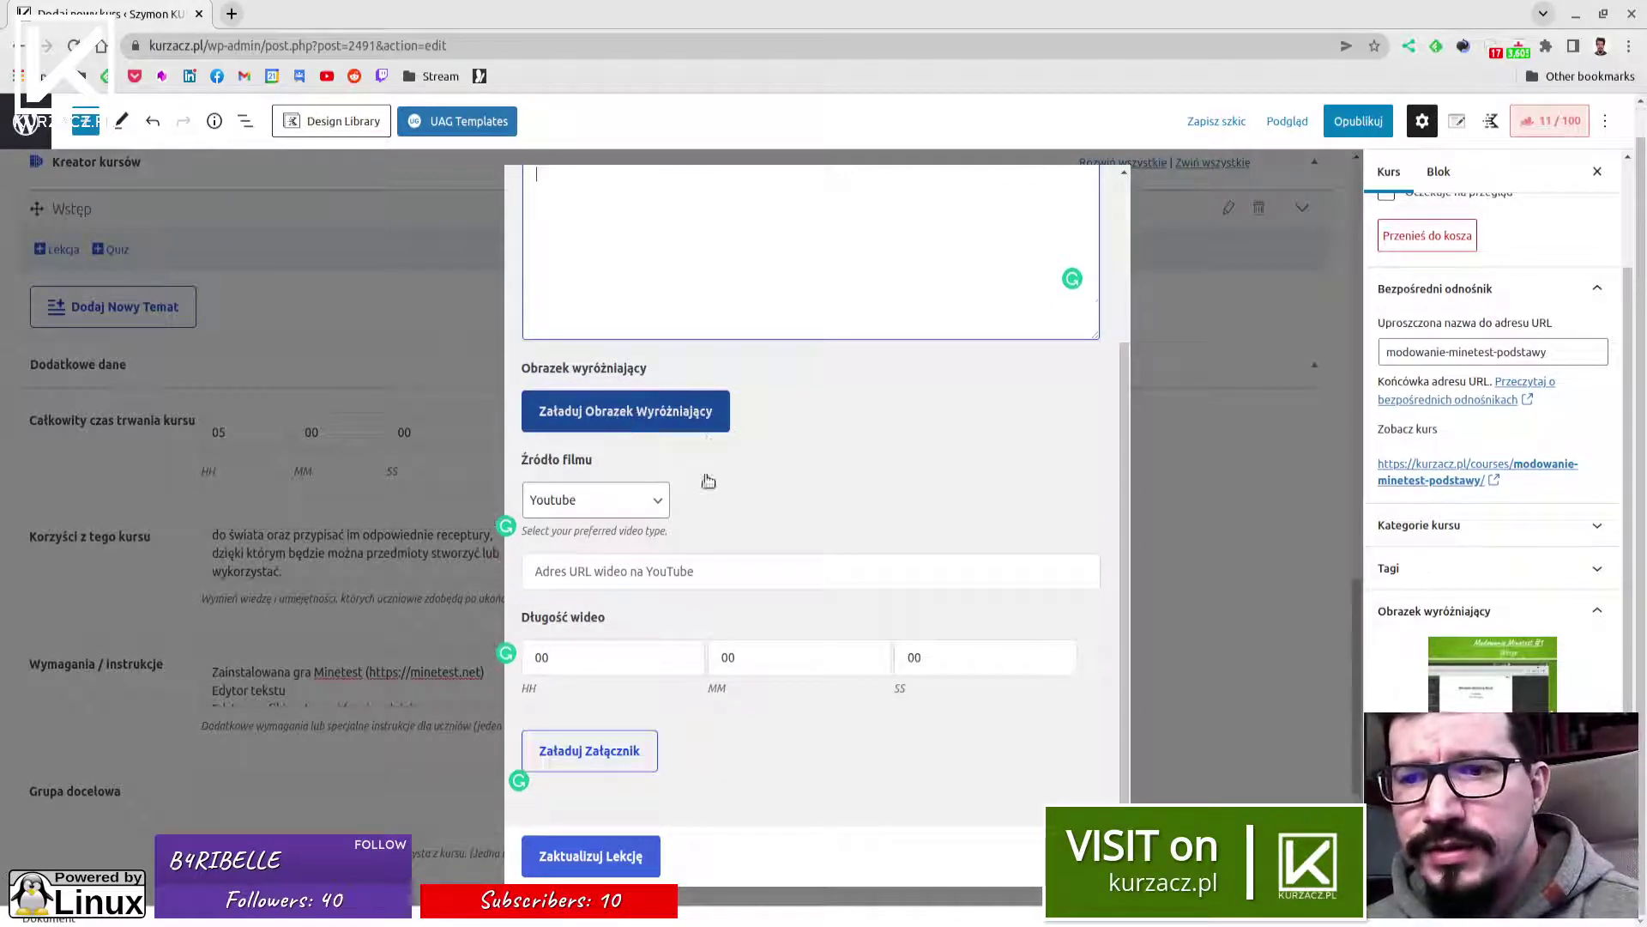
{"action": "key", "text": "alt+Tab"}
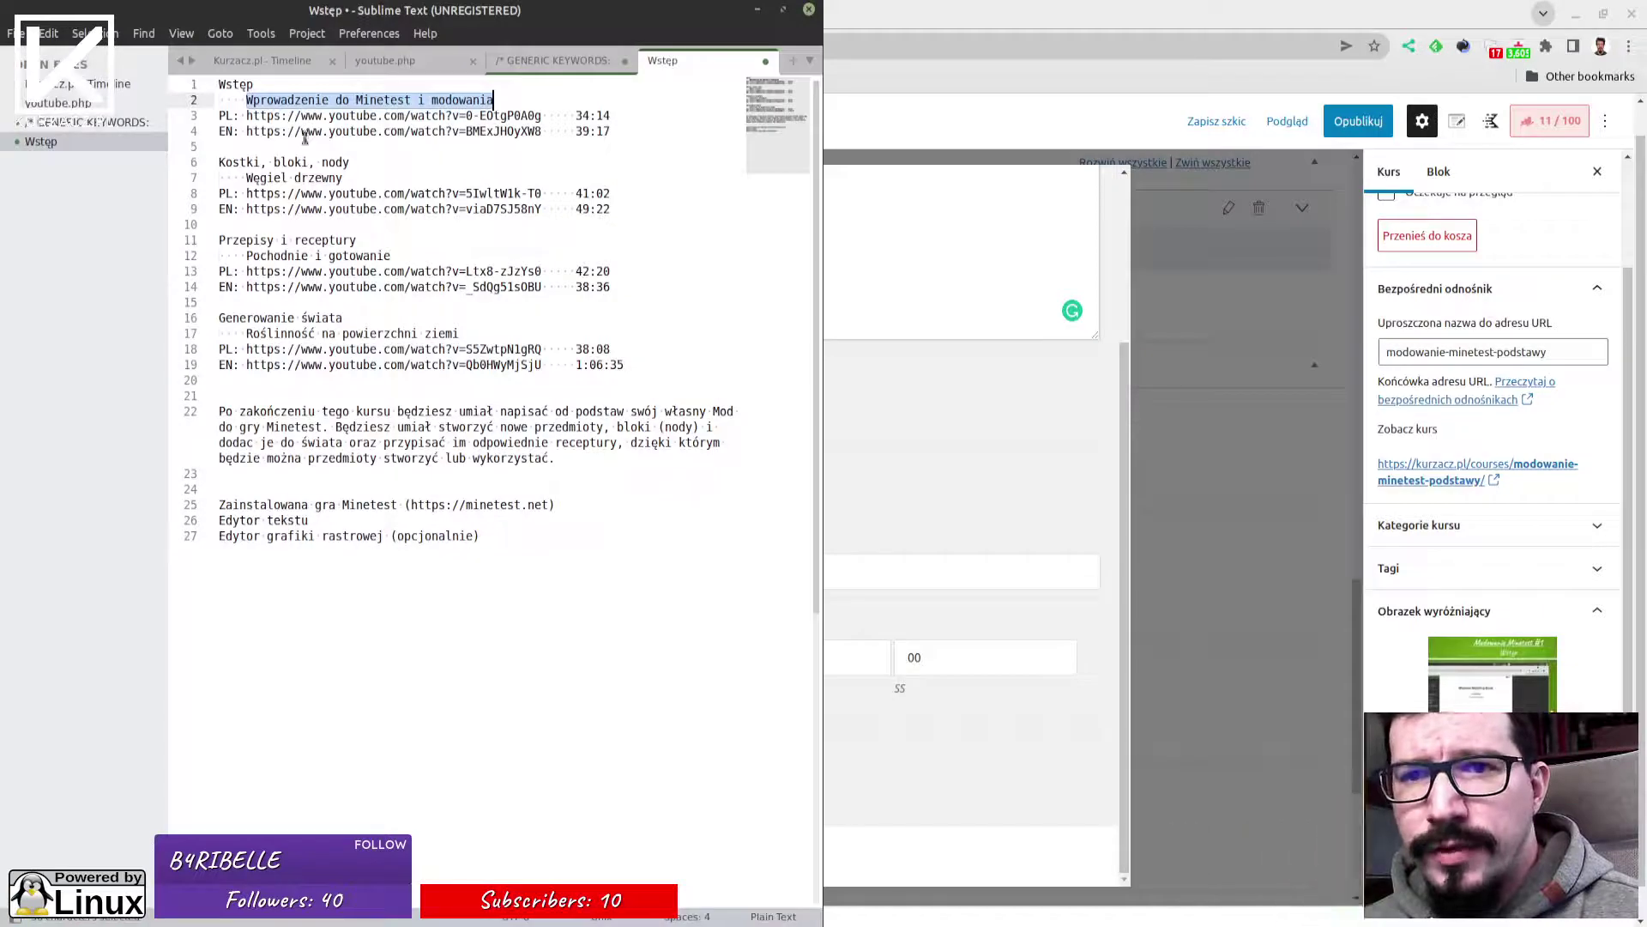
{"action": "left_click_drag", "start_coordinate": [246, 116], "coordinate": [547, 116]}
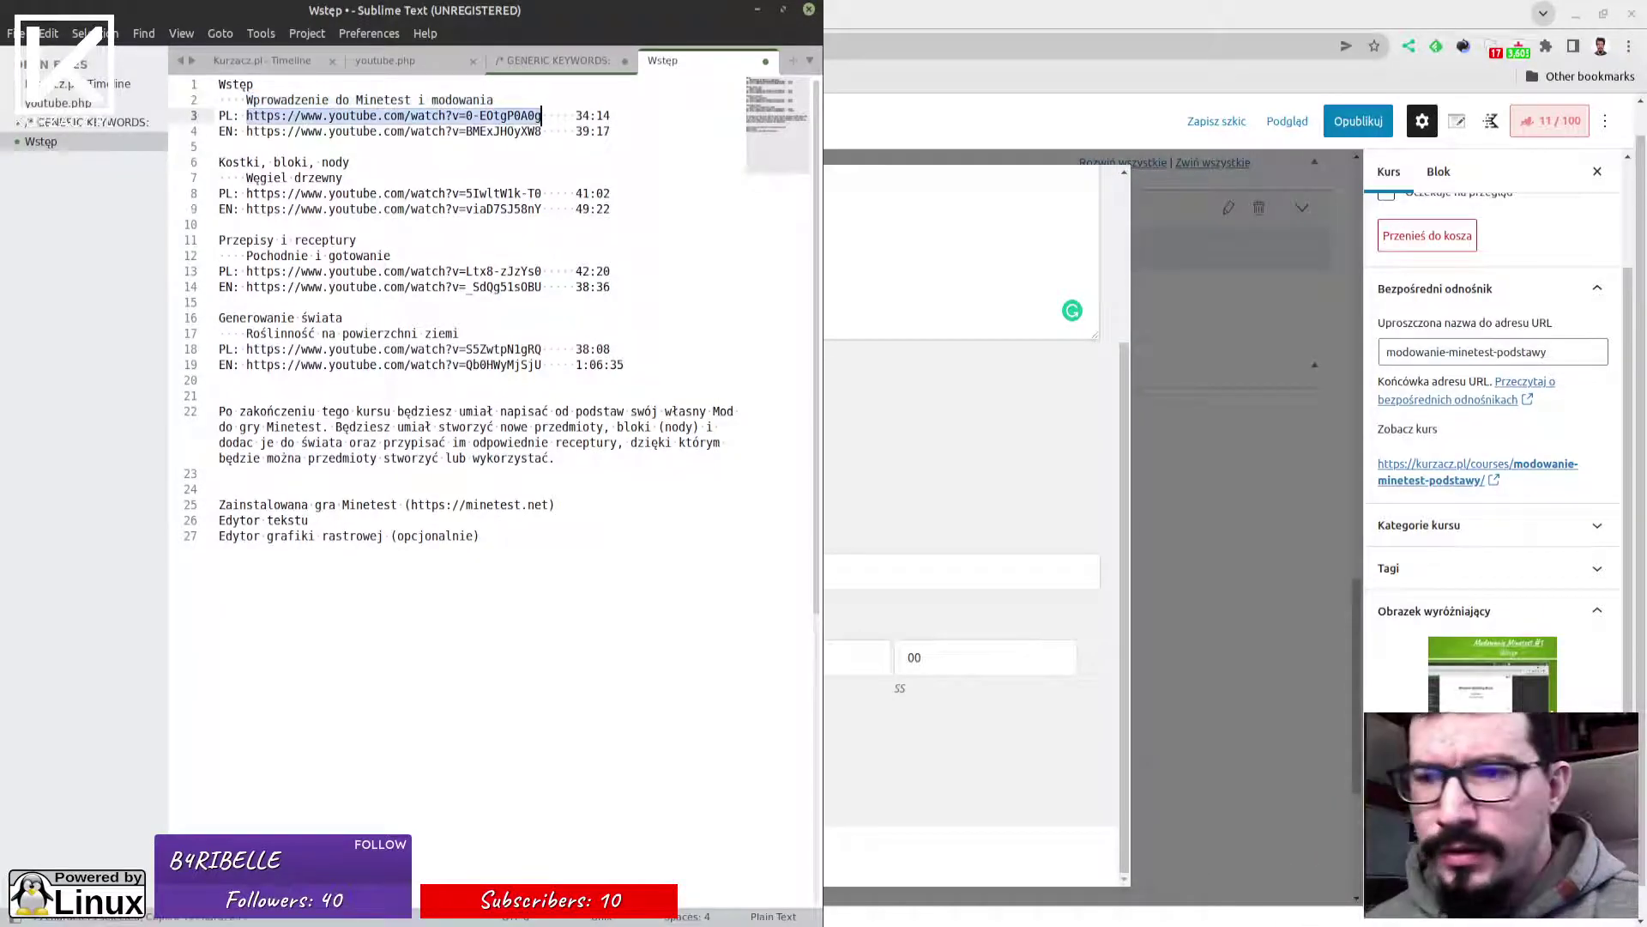
{"action": "key", "text": "ctrl+c"}
{"action": "key", "text": "alt+Tab"}
{"action": "left_click", "coordinate": [617, 572]}
{"action": "key", "text": "ctrl+v"}
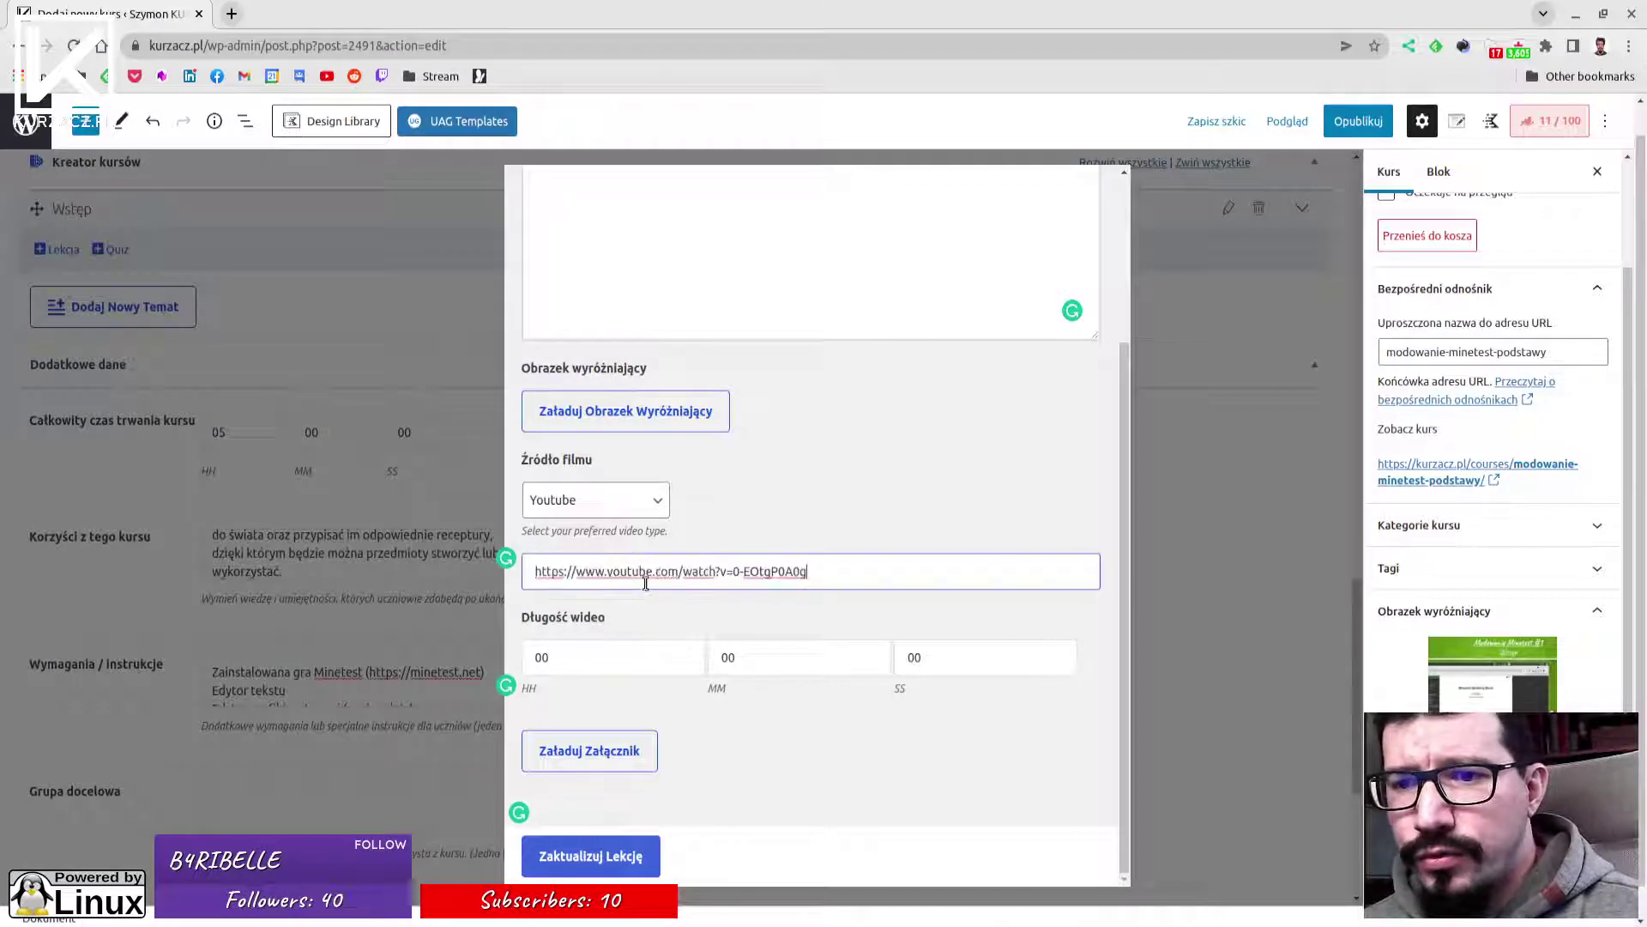
Set the lesson's video length to 34 minutes 14 seconds, checking the duration in the Sublime Text notes.
{"action": "left_click", "coordinate": [581, 656]}
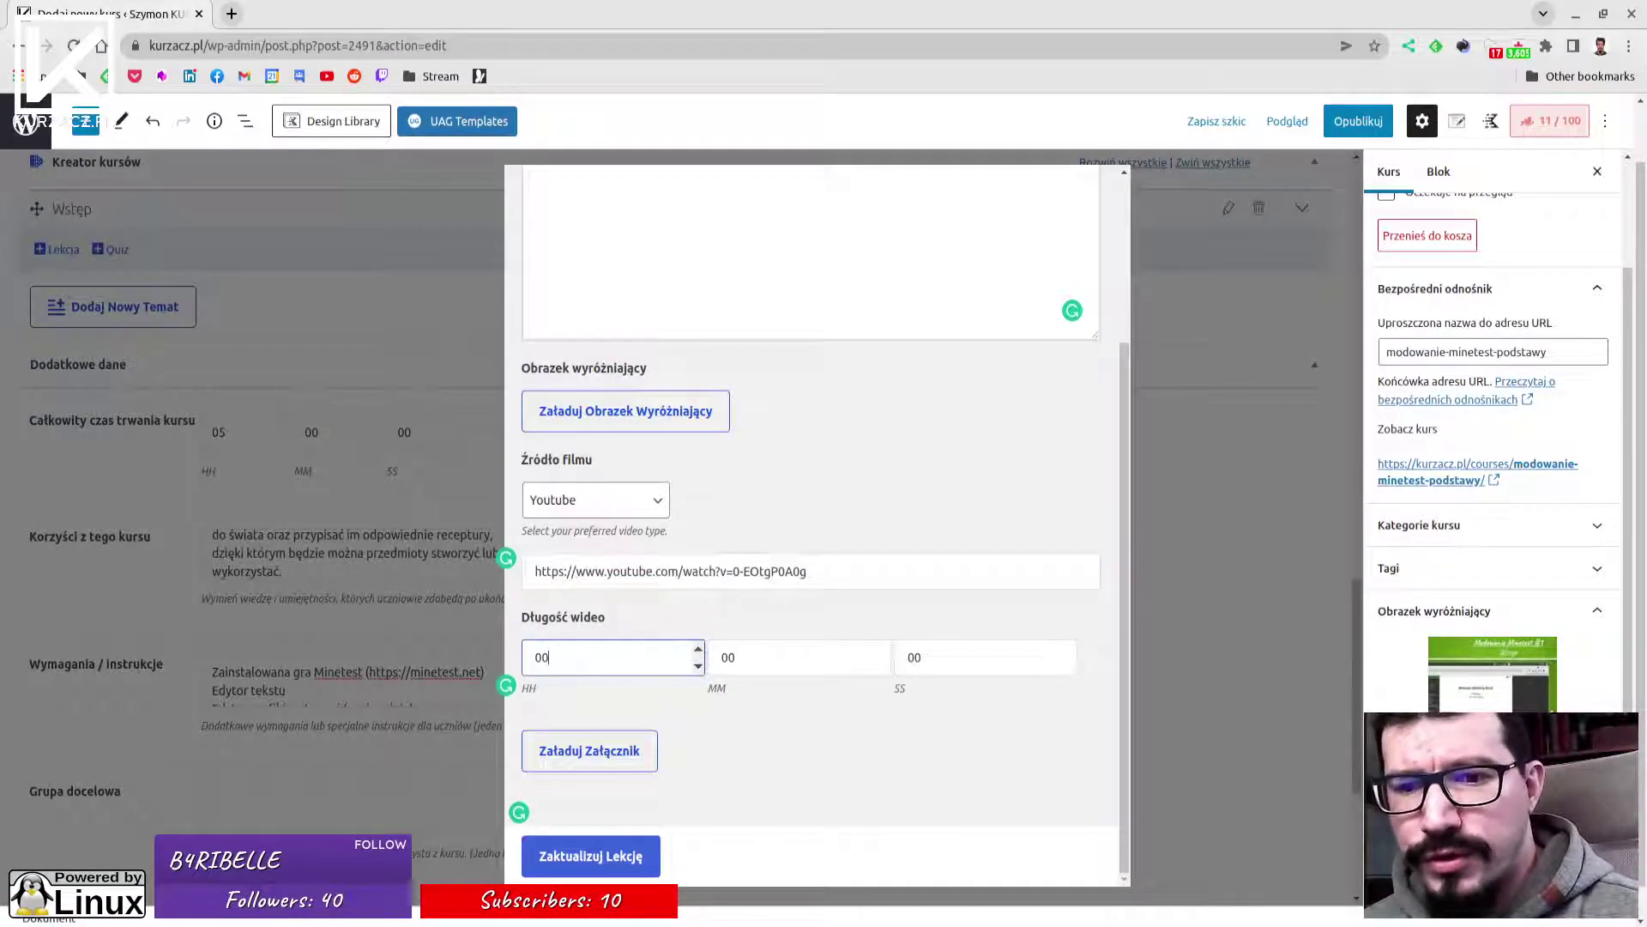
{"action": "key", "text": "alt+Tab"}
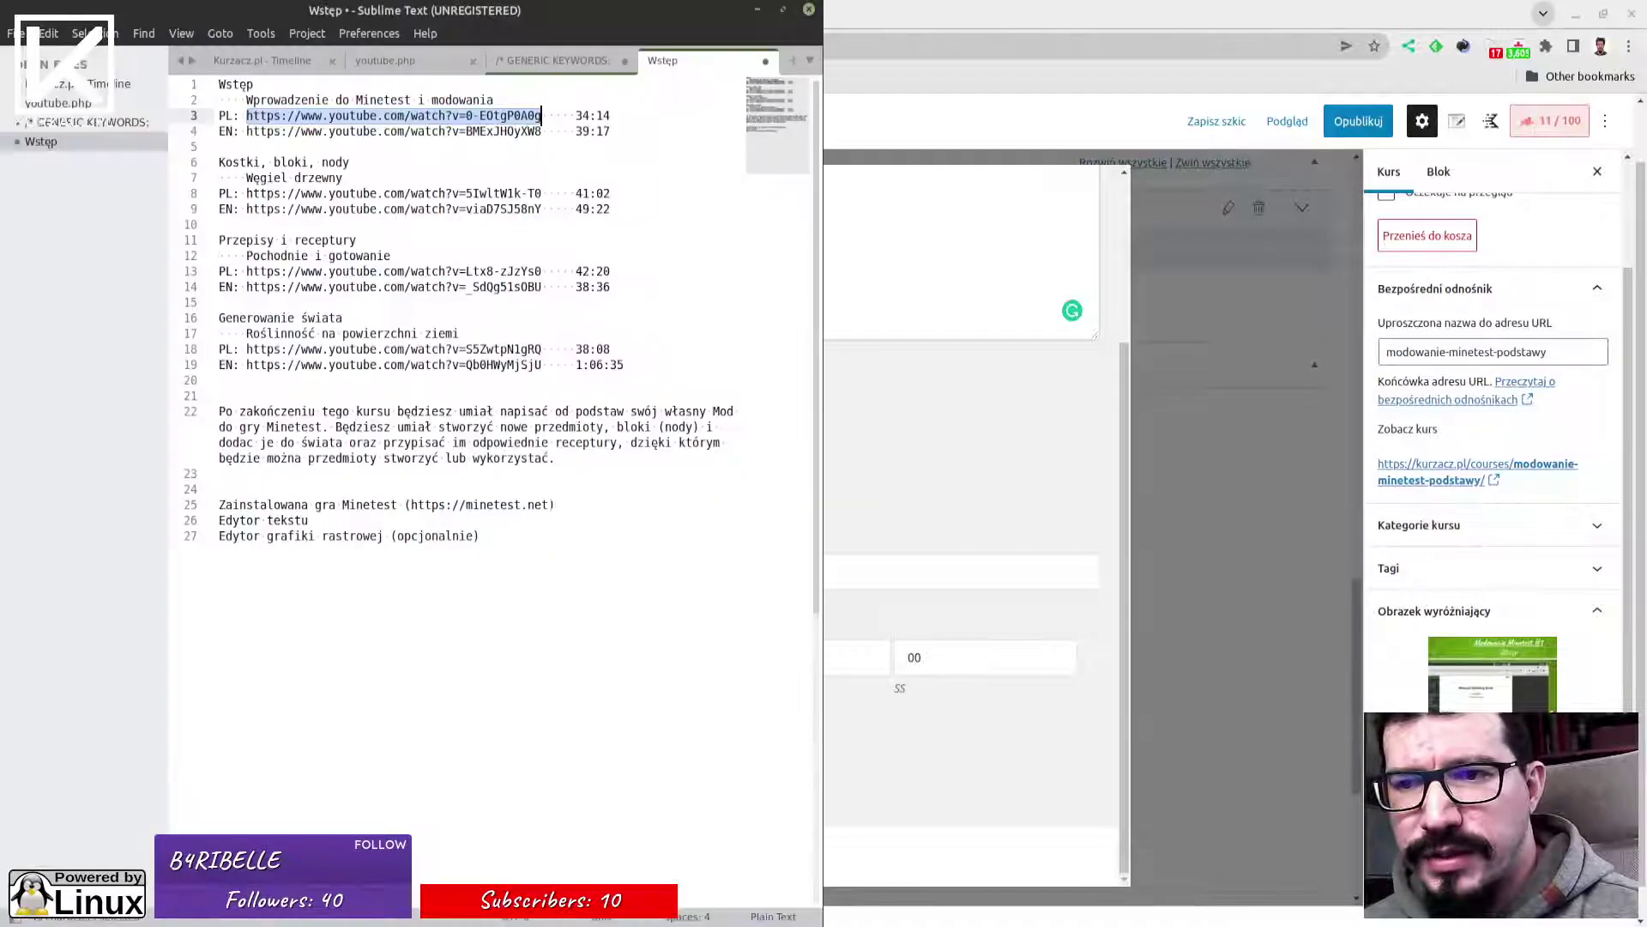
{"action": "left_click", "coordinate": [575, 115]}
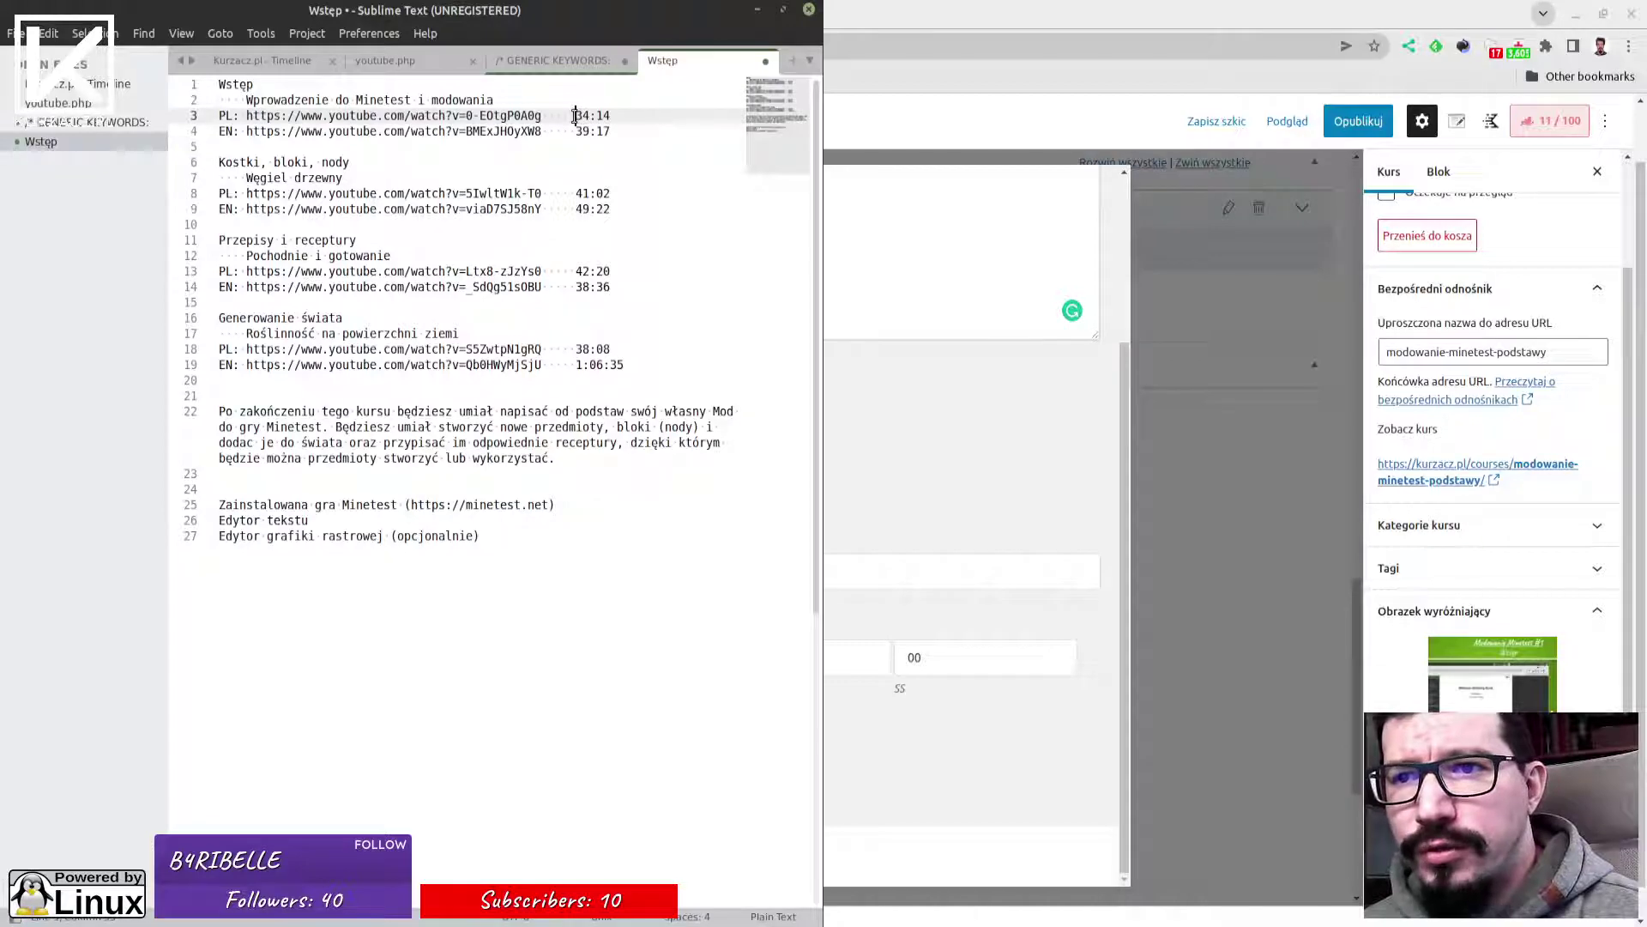
{"action": "left_click", "coordinate": [915, 504]}
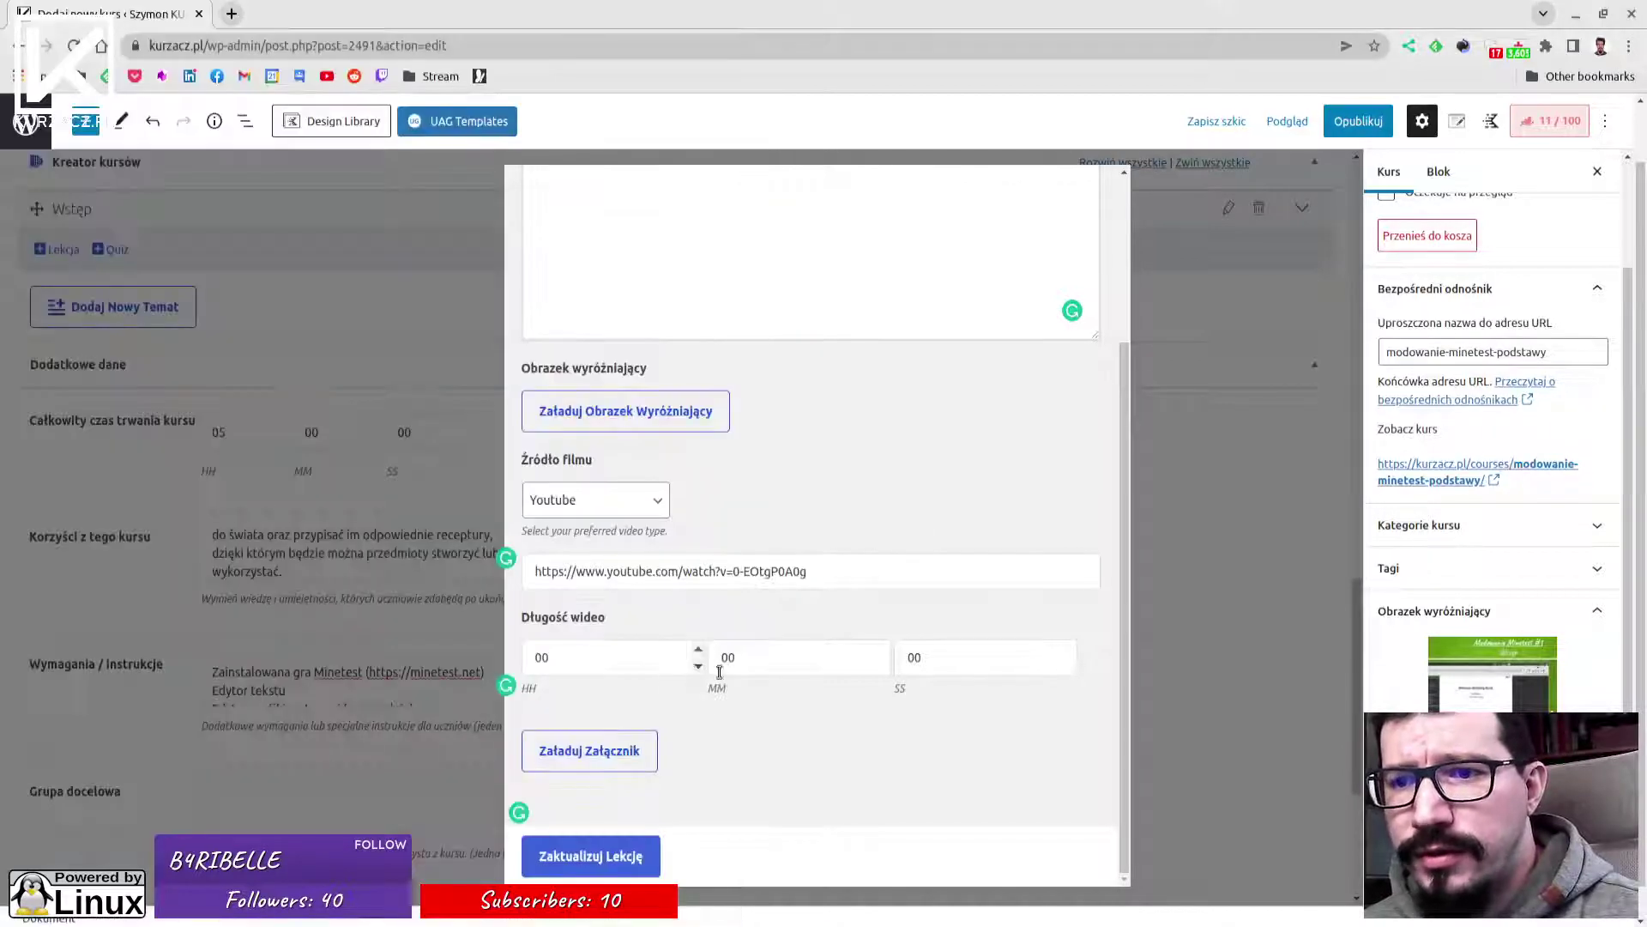
{"action": "left_click", "coordinate": [728, 658]}
{"action": "double_click", "coordinate": [728, 658]}
{"action": "type", "text": "34"}
{"action": "left_click", "coordinate": [944, 658]}
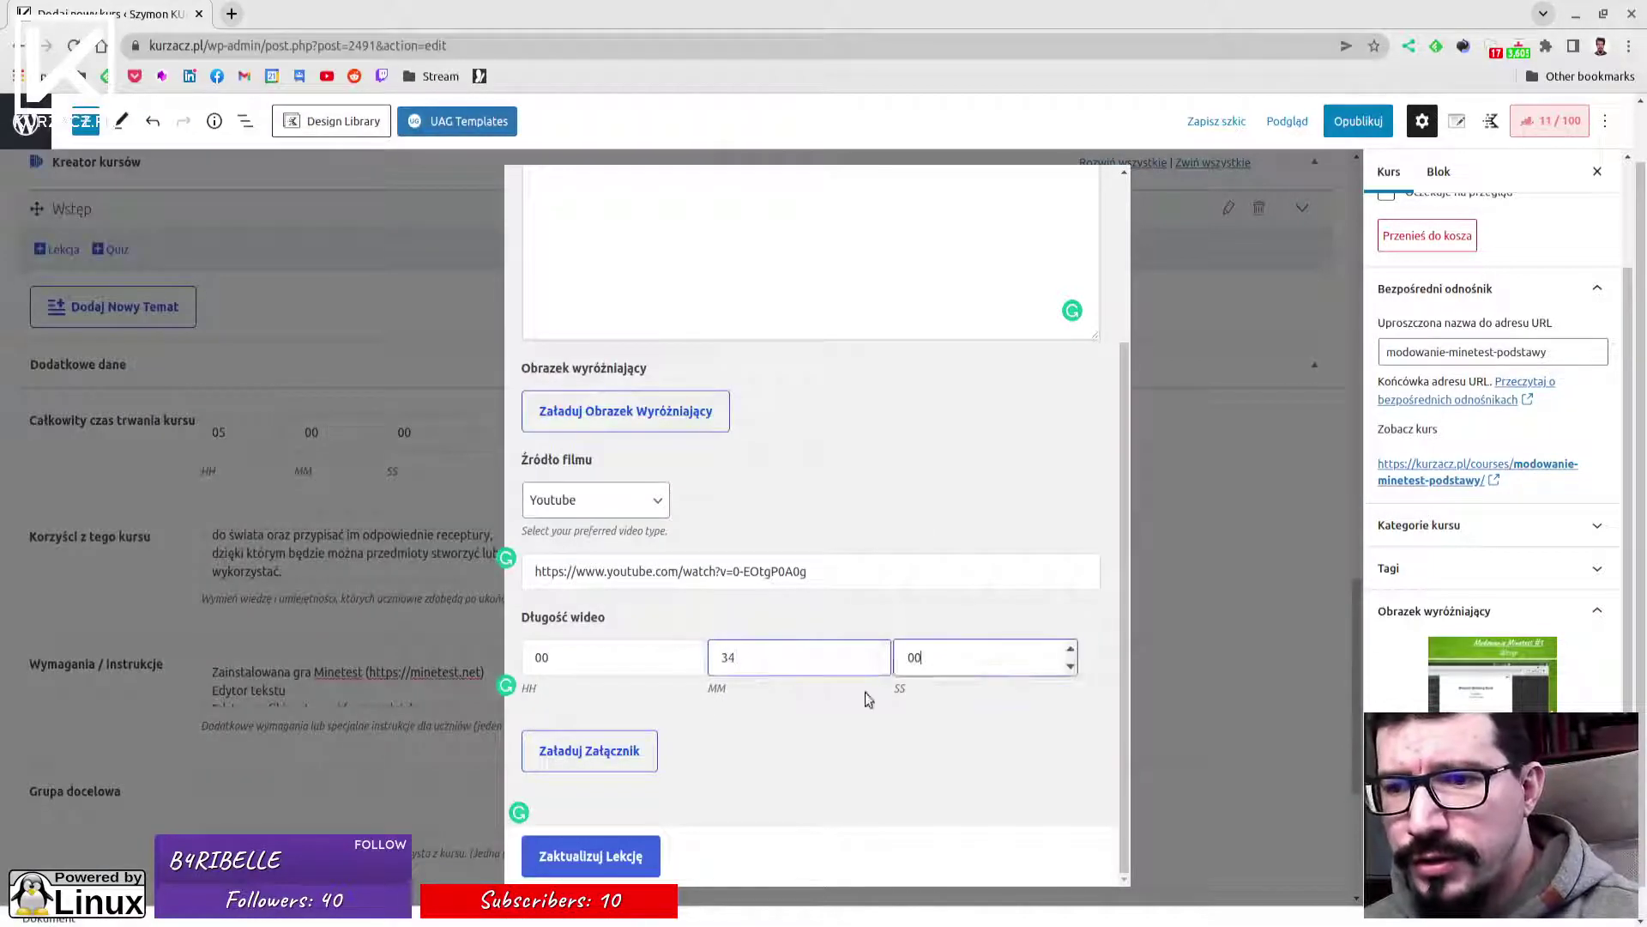
{"action": "key", "text": "alt+Tab"}
{"action": "key", "text": "alt+Tab"}
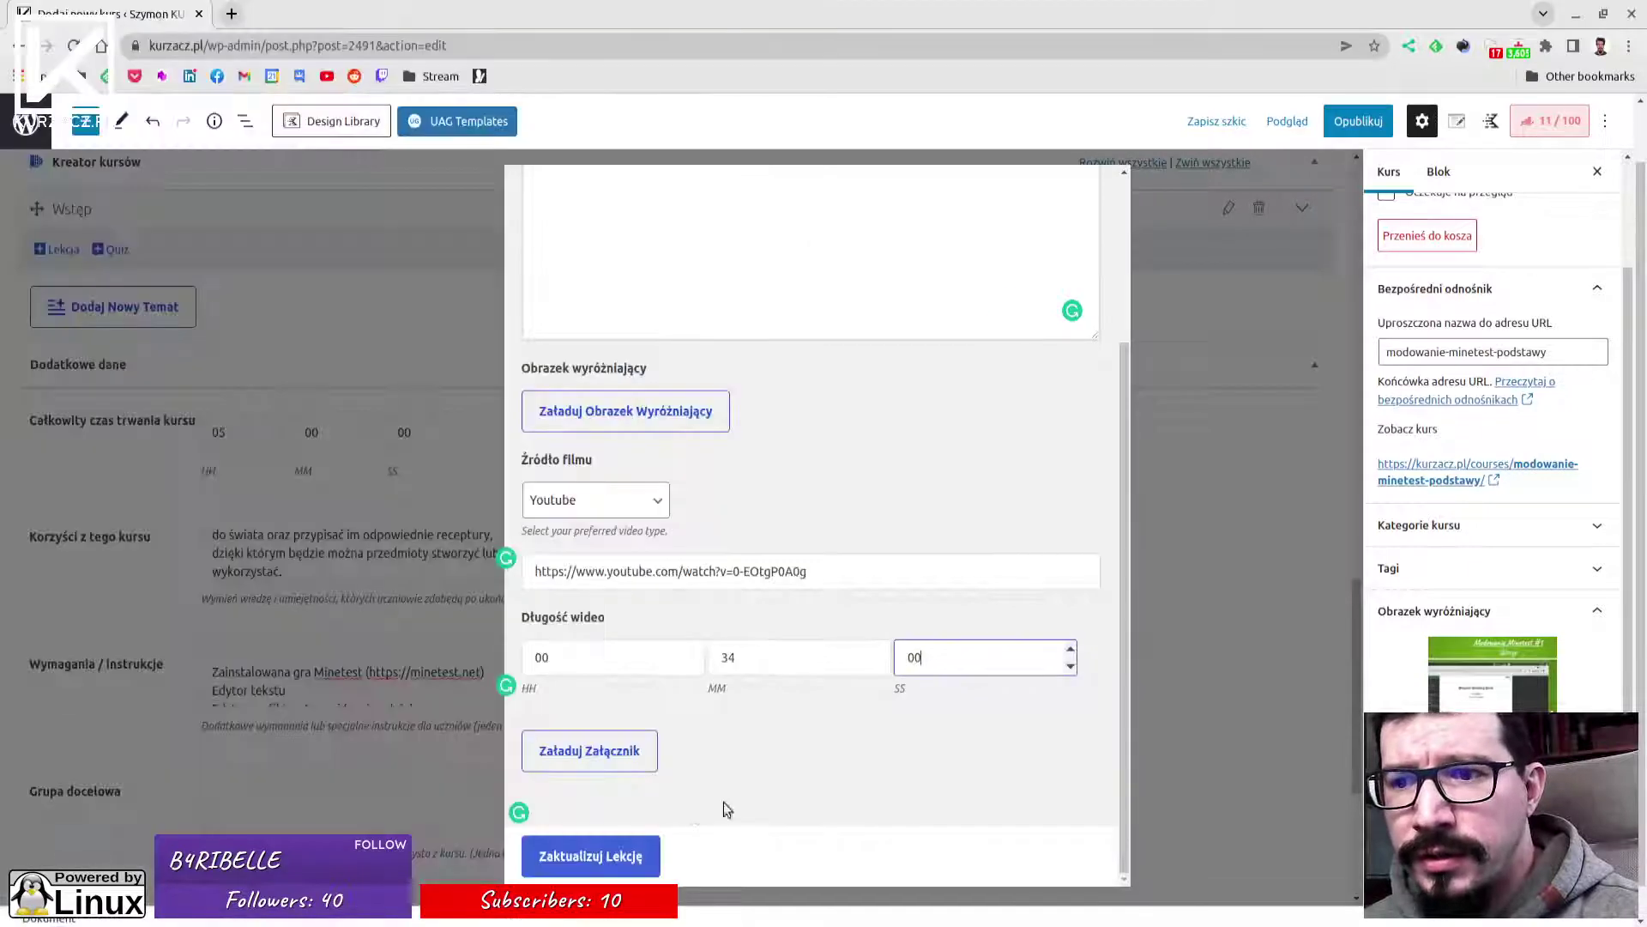
{"action": "left_click_drag", "start_coordinate": [952, 656], "coordinate": [884, 657]}
{"action": "type", "text": "14"}
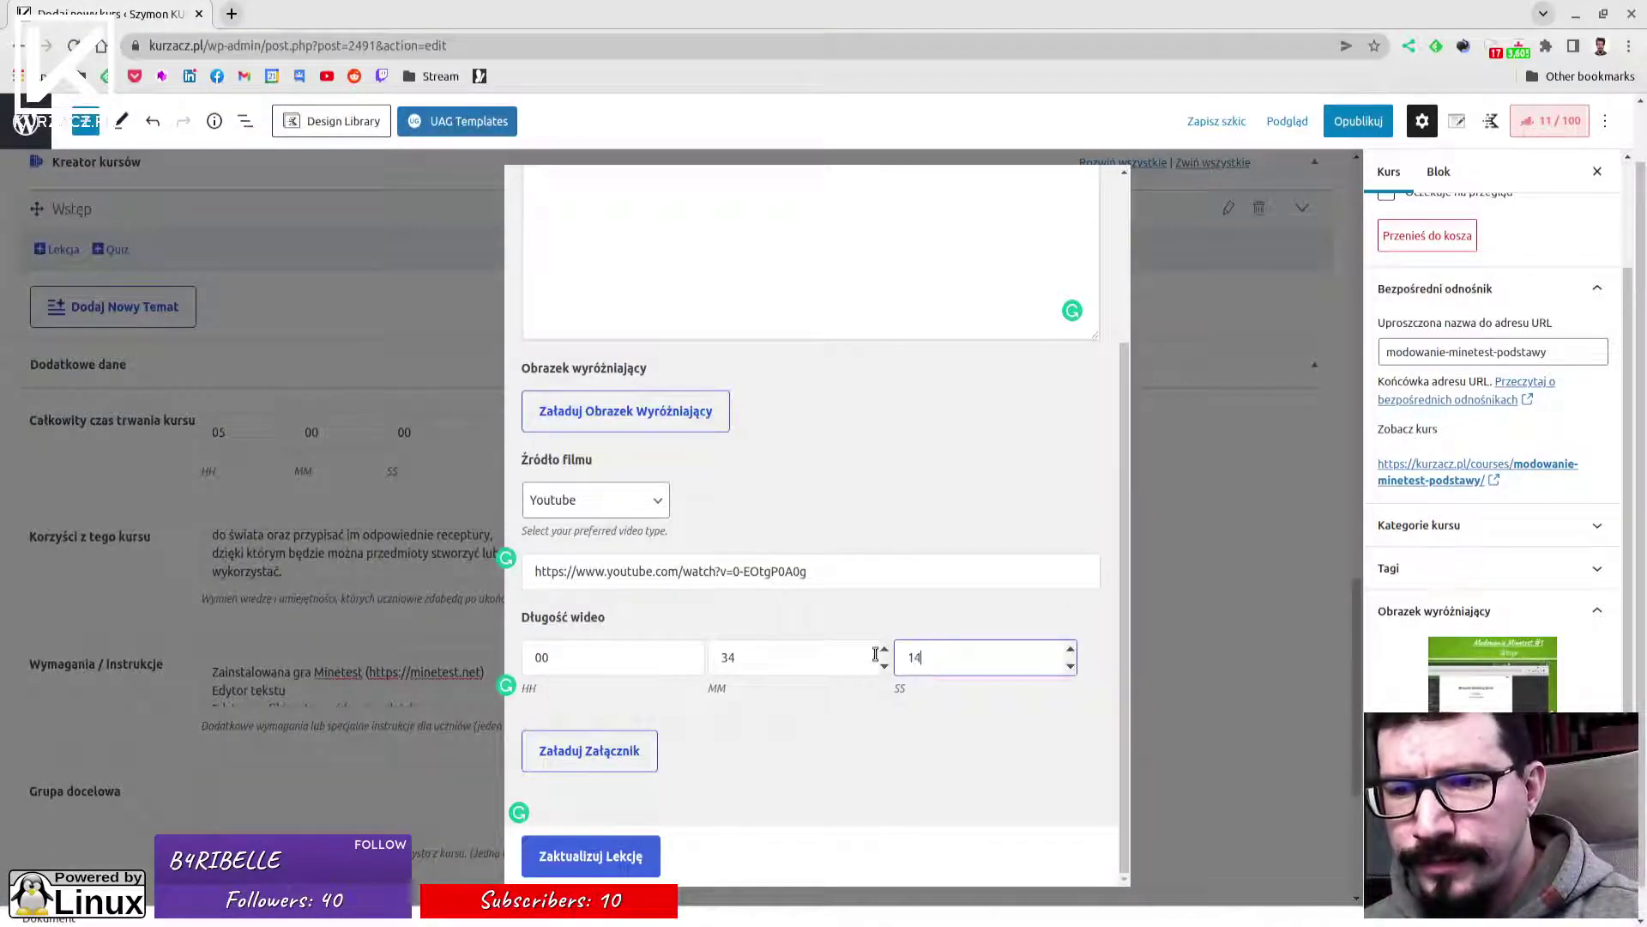
{"action": "left_click", "coordinate": [898, 482]}
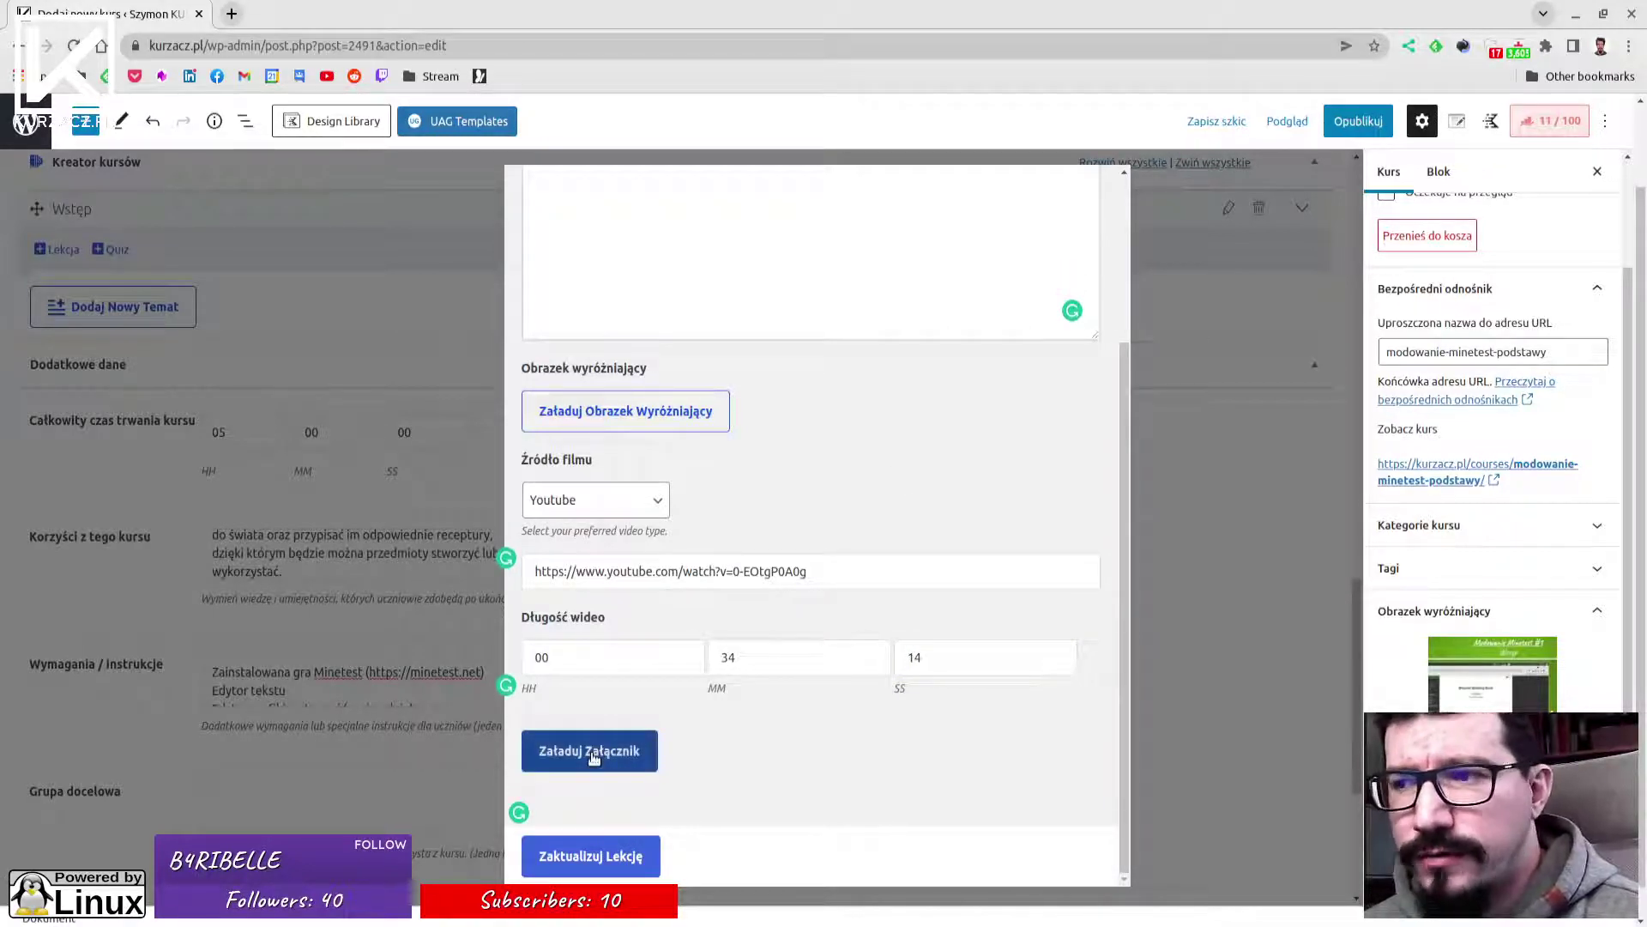
Enter "Opis lekcji pierwszej." as the lesson's content.
{"action": "scroll", "coordinate": [652, 763], "scroll_direction": "up", "scroll_amount": 3}
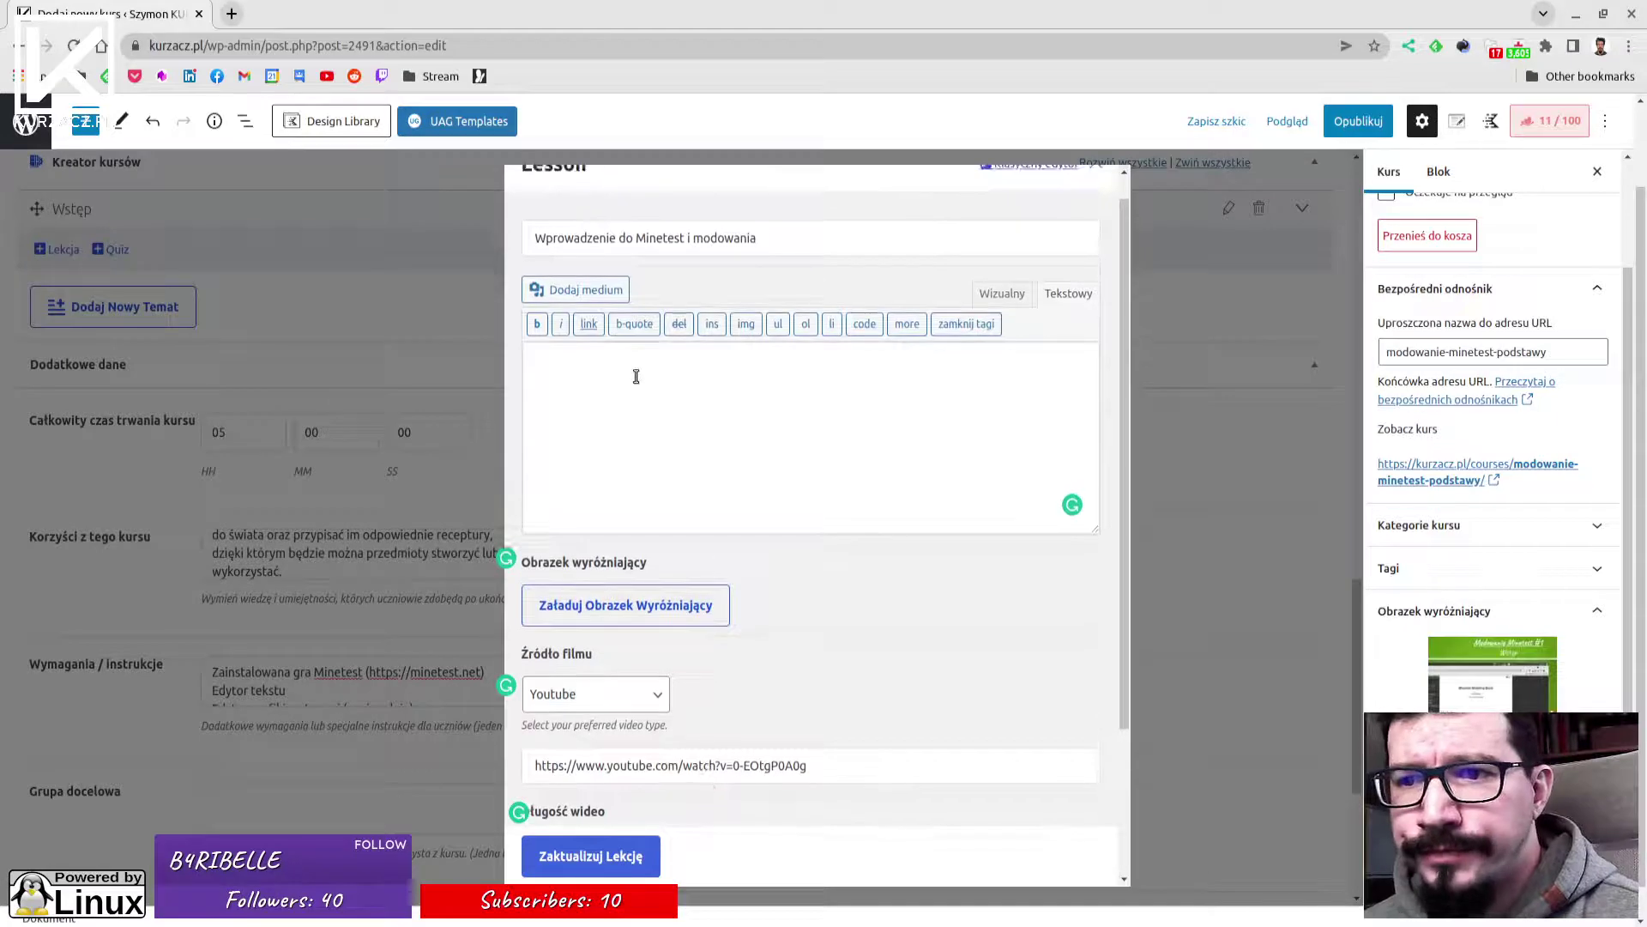
{"action": "left_click", "coordinate": [636, 376]}
{"action": "type", "text": "Opis l"}
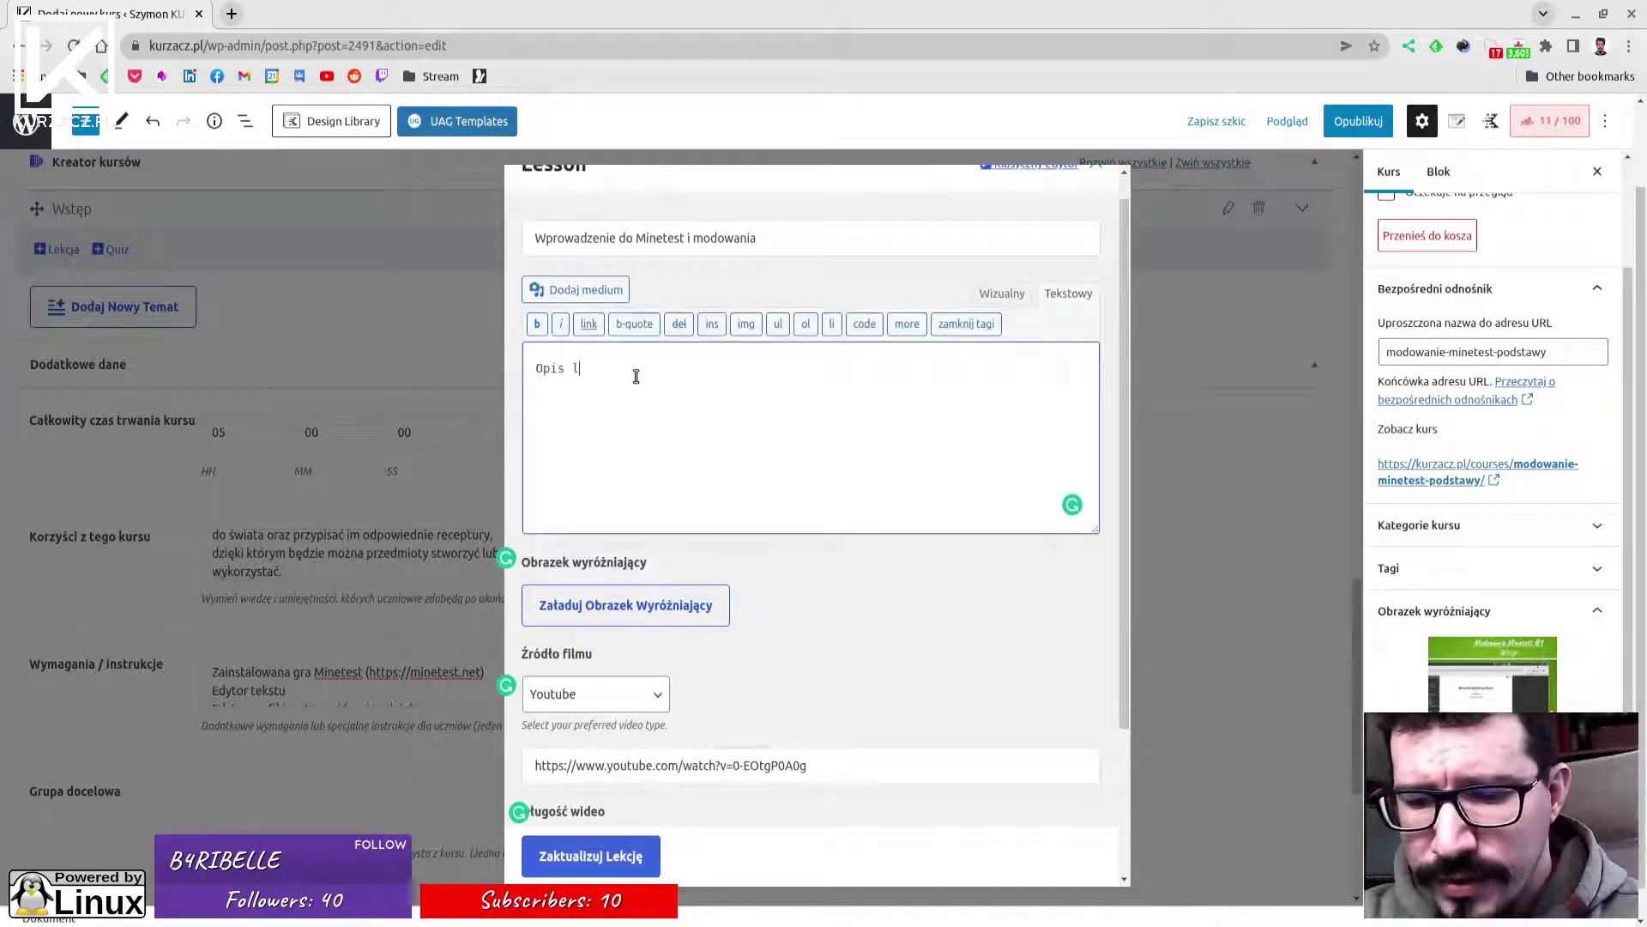
{"action": "type", "text": "ekcji pierwszej."}
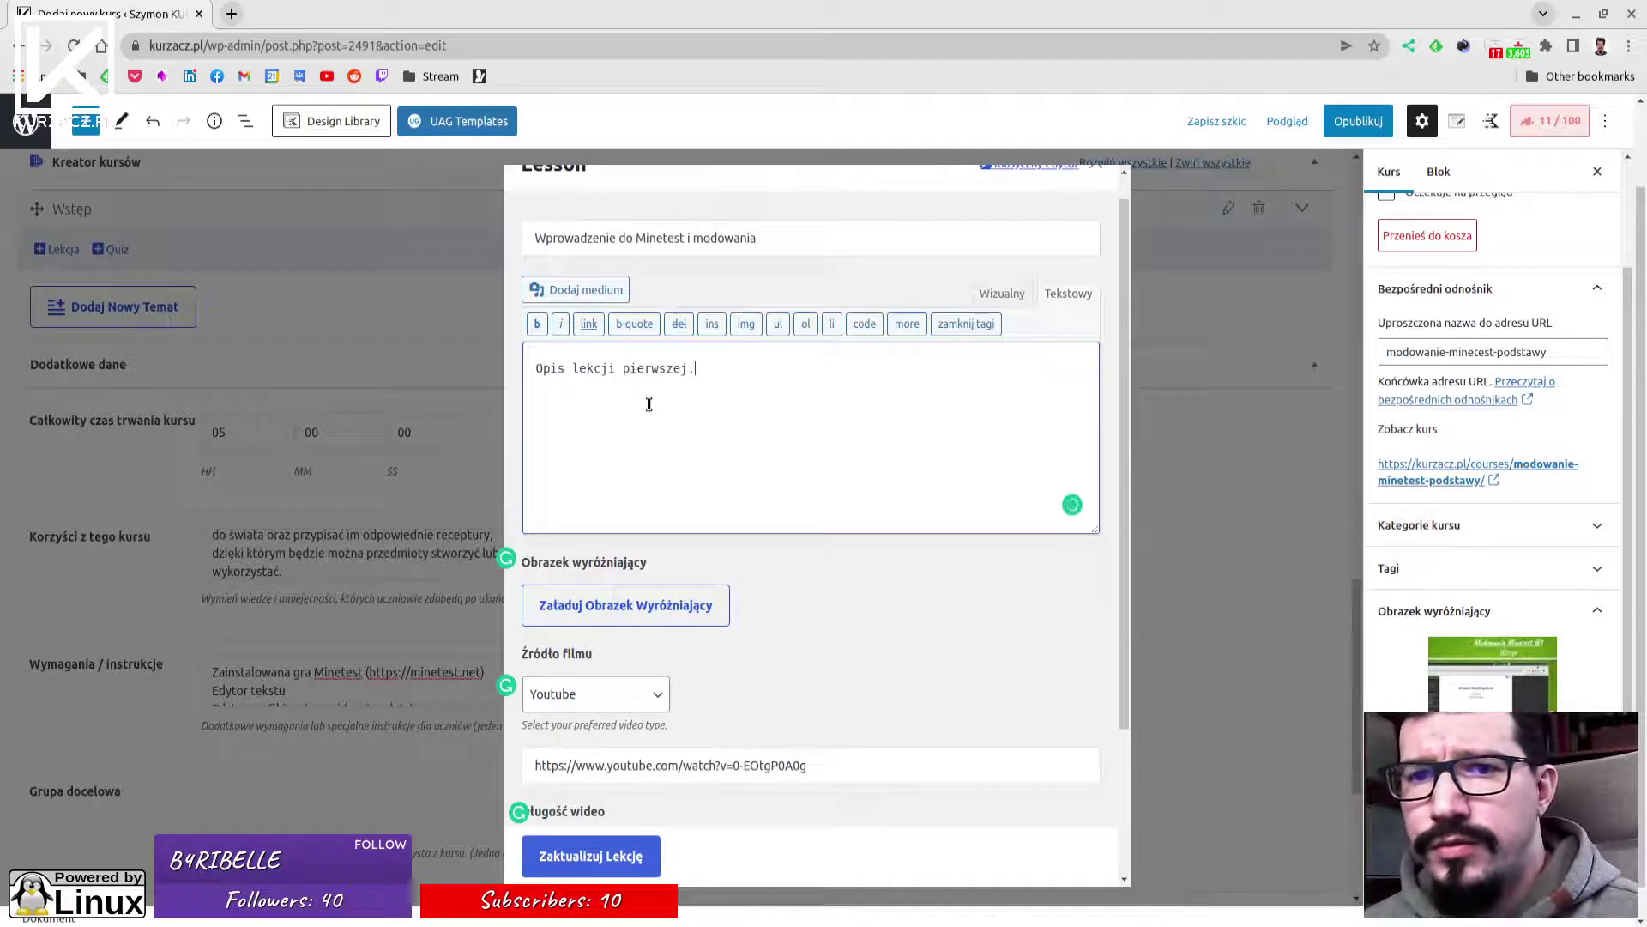
Update the lesson and save the course as a draft.
{"action": "scroll", "coordinate": [691, 431], "scroll_direction": "down", "scroll_amount": 3}
{"action": "left_click", "coordinate": [629, 856]}
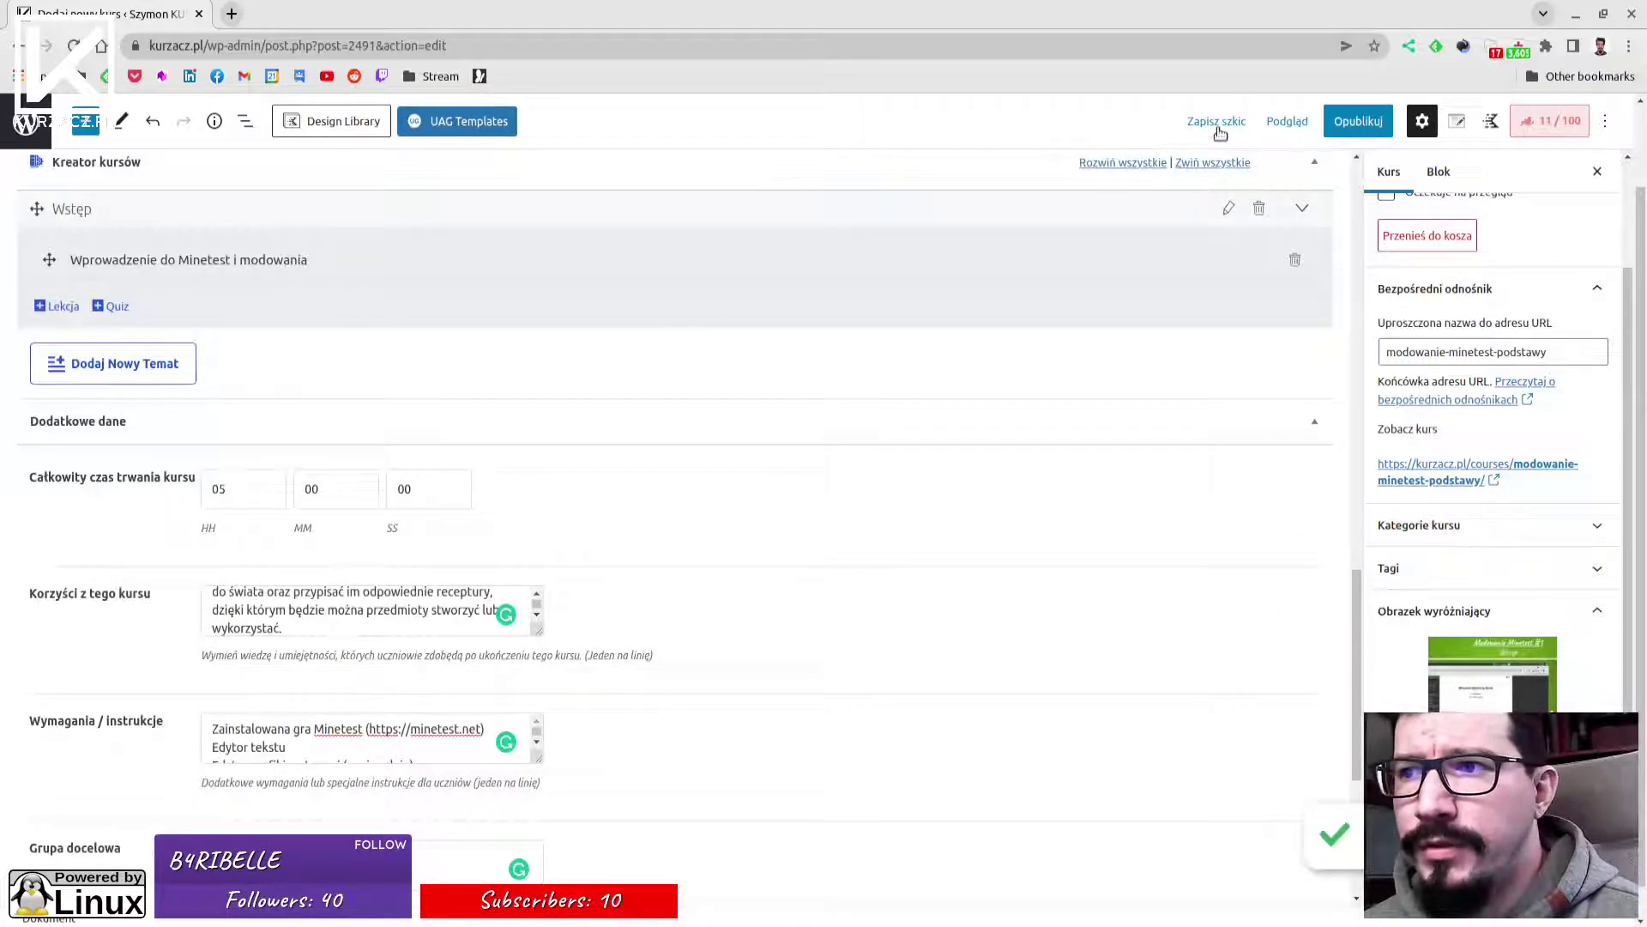
{"action": "left_click", "coordinate": [1217, 124]}
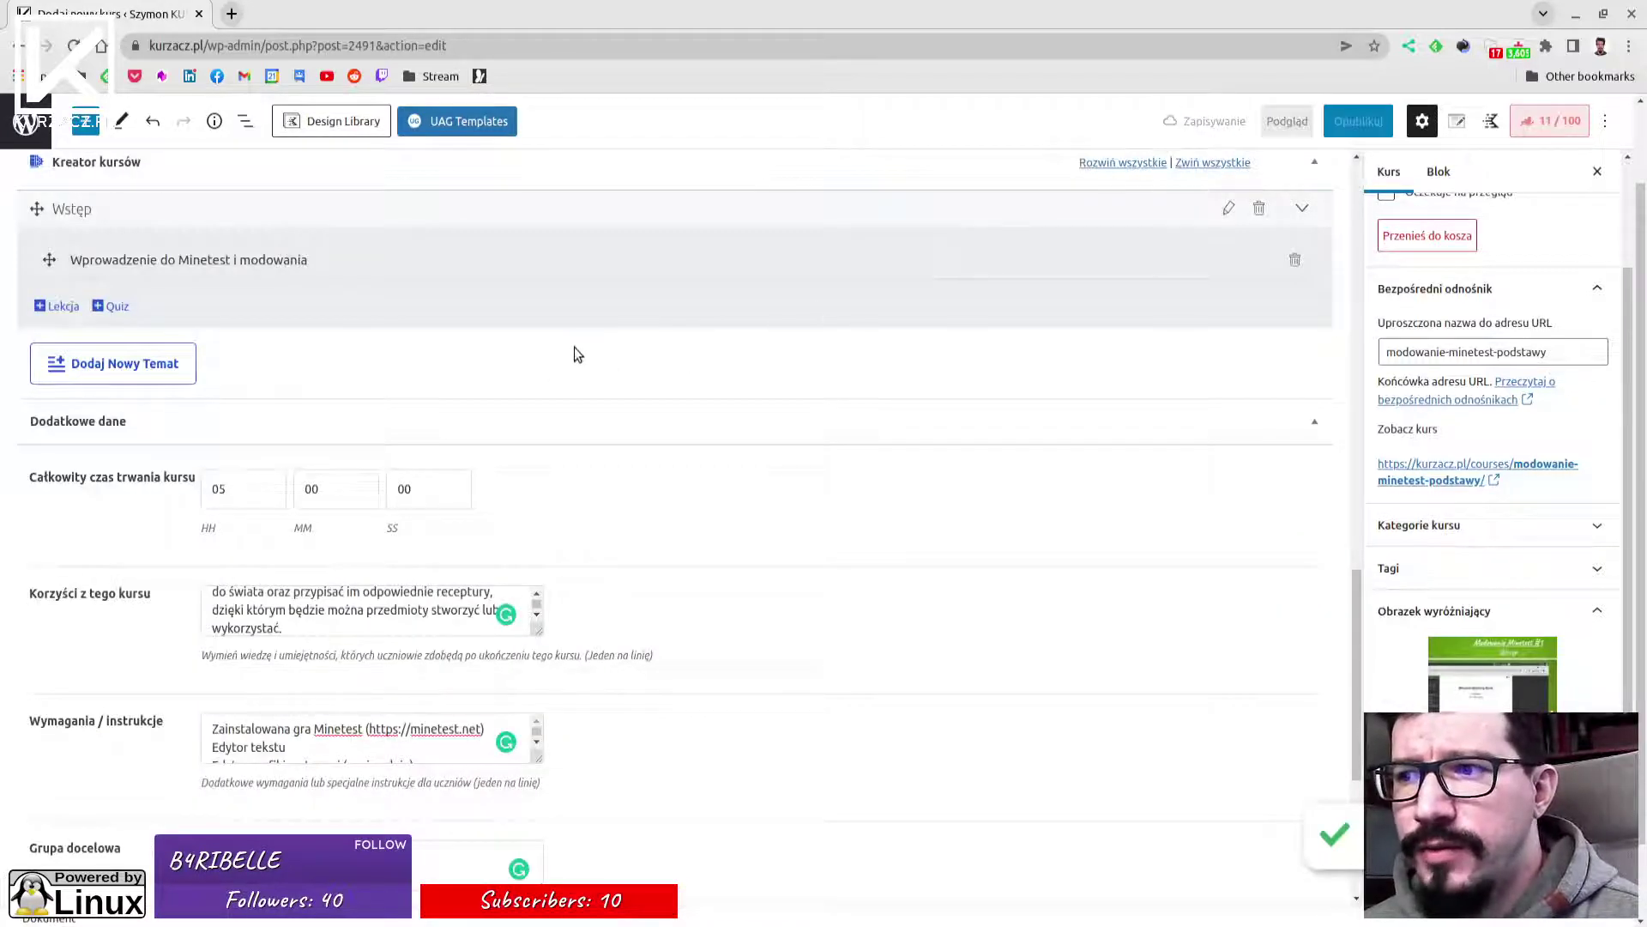
Reopen the "Wprowadzenie do Minetest i modowania" lesson and check its content in both text and visual modes.
{"action": "scroll", "coordinate": [369, 395], "scroll_direction": "up", "scroll_amount": 1}
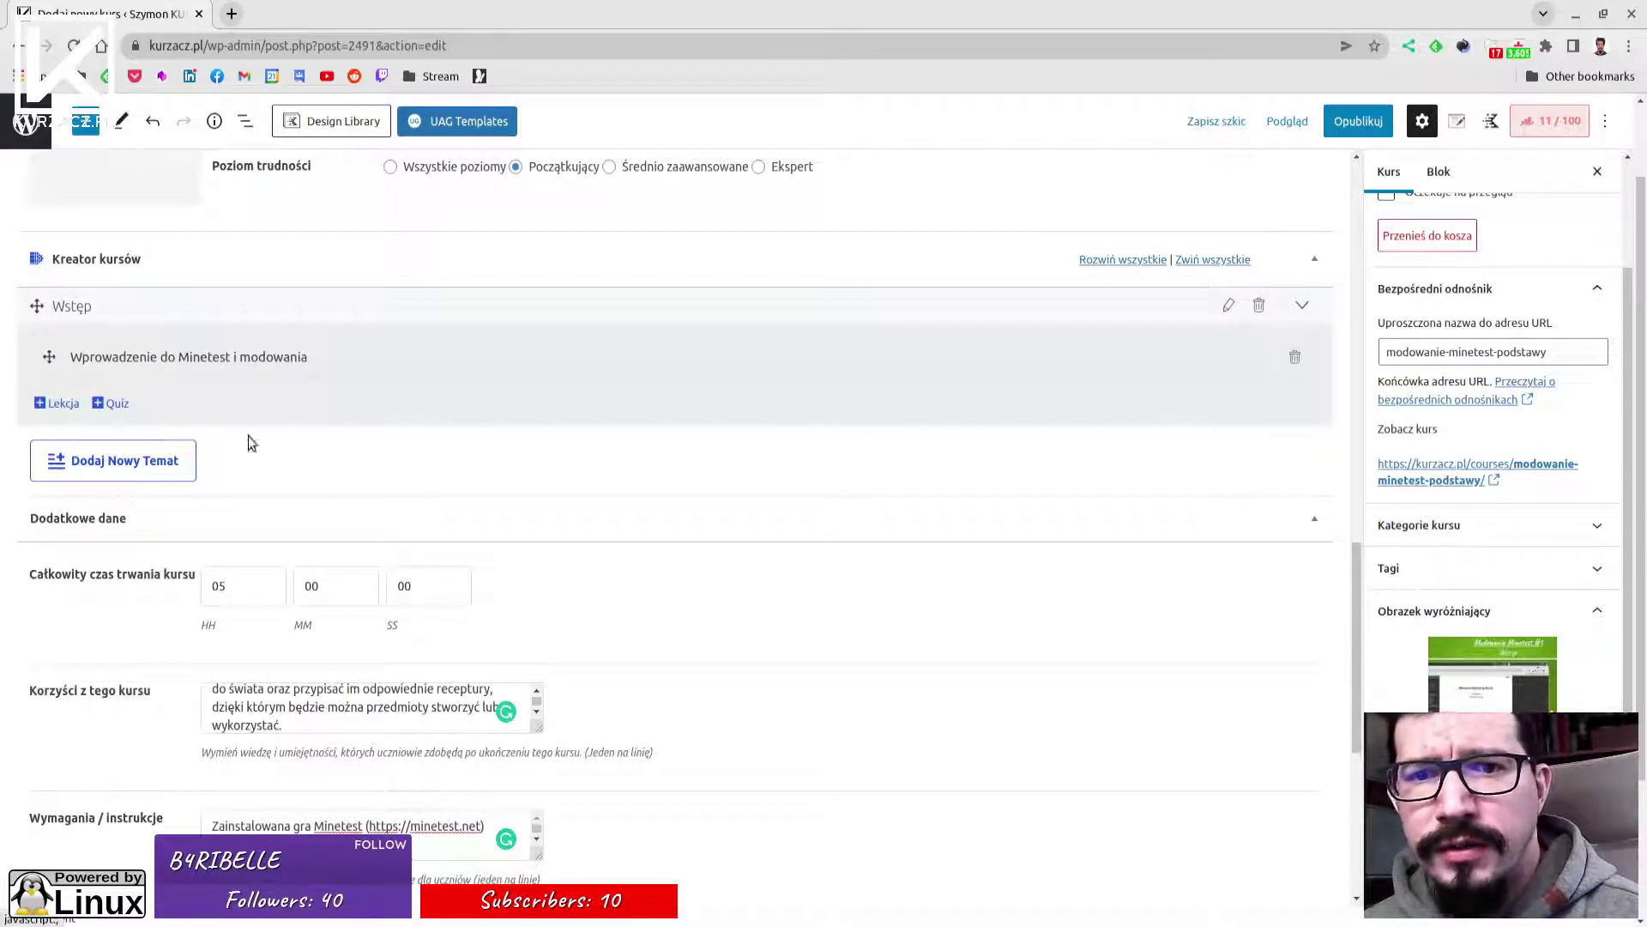
{"action": "left_click", "coordinate": [142, 361]}
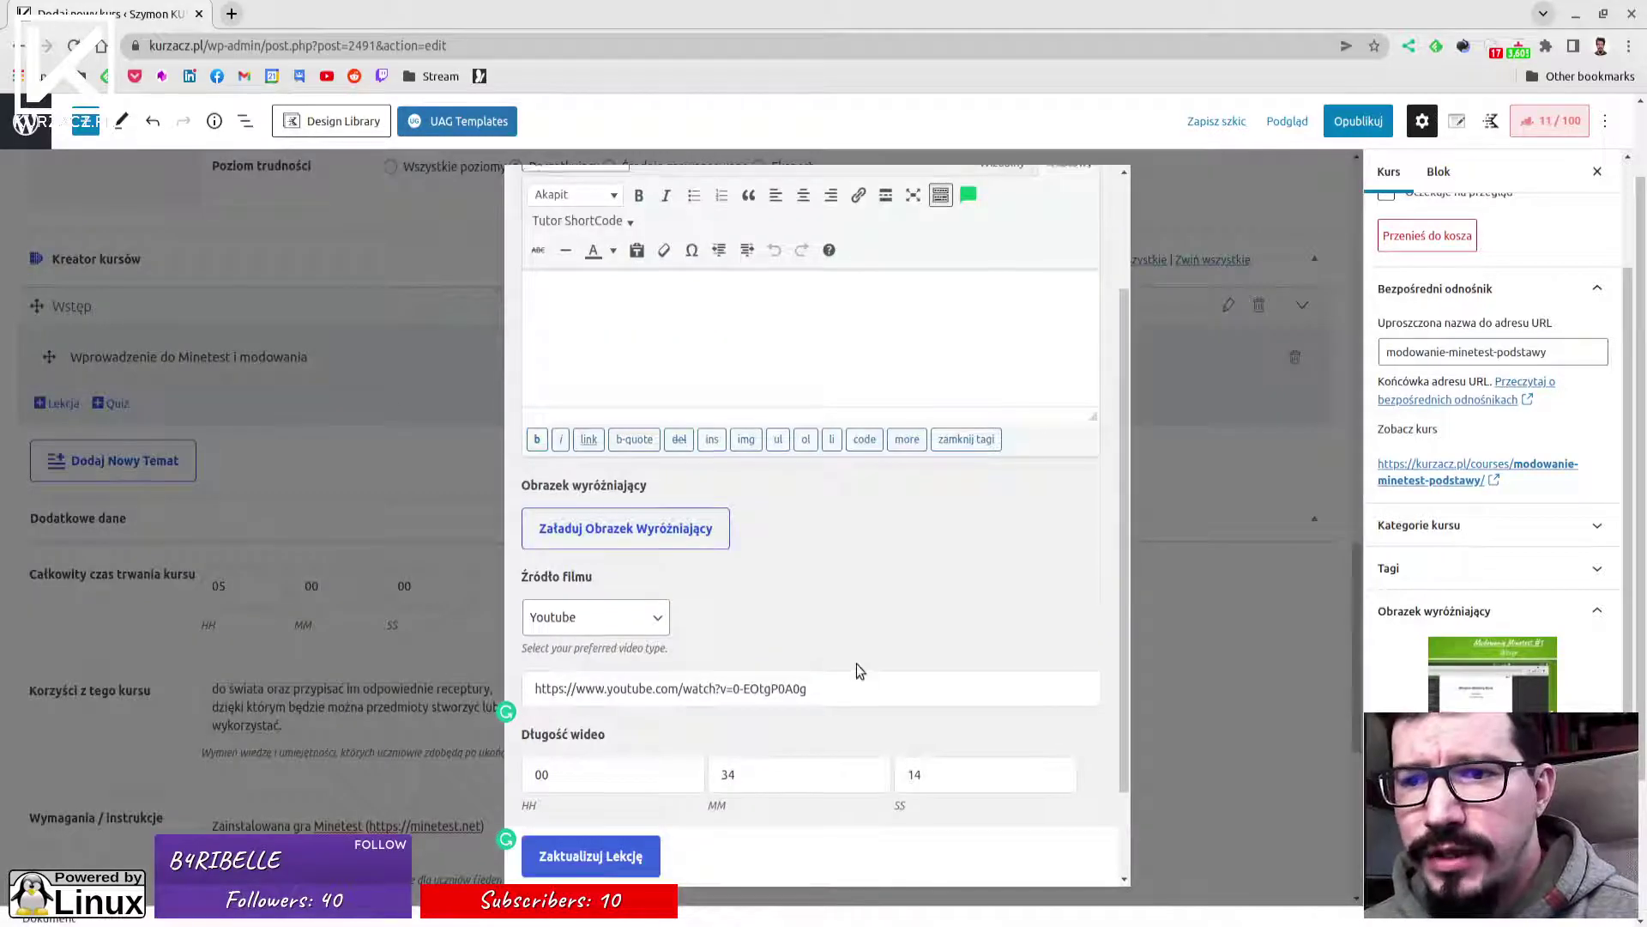
{"action": "scroll", "coordinate": [860, 671], "scroll_direction": "up", "scroll_amount": 2}
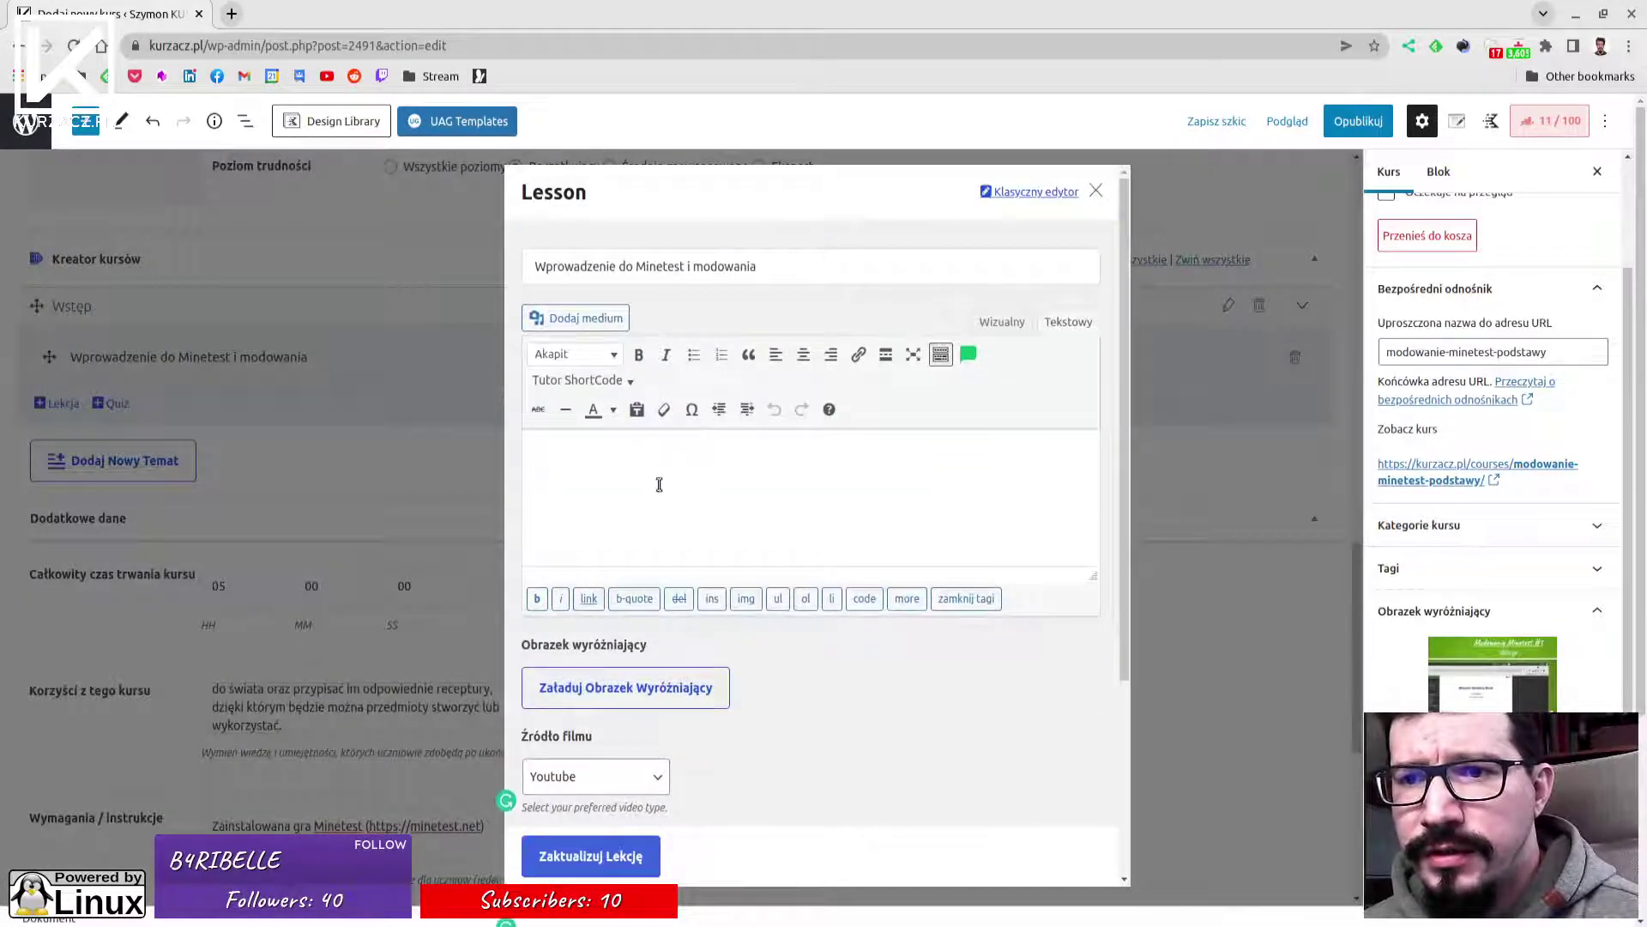
{"action": "scroll", "coordinate": [662, 474], "scroll_direction": "down", "scroll_amount": 1}
{"action": "scroll", "coordinate": [695, 473], "scroll_direction": "up", "scroll_amount": 1}
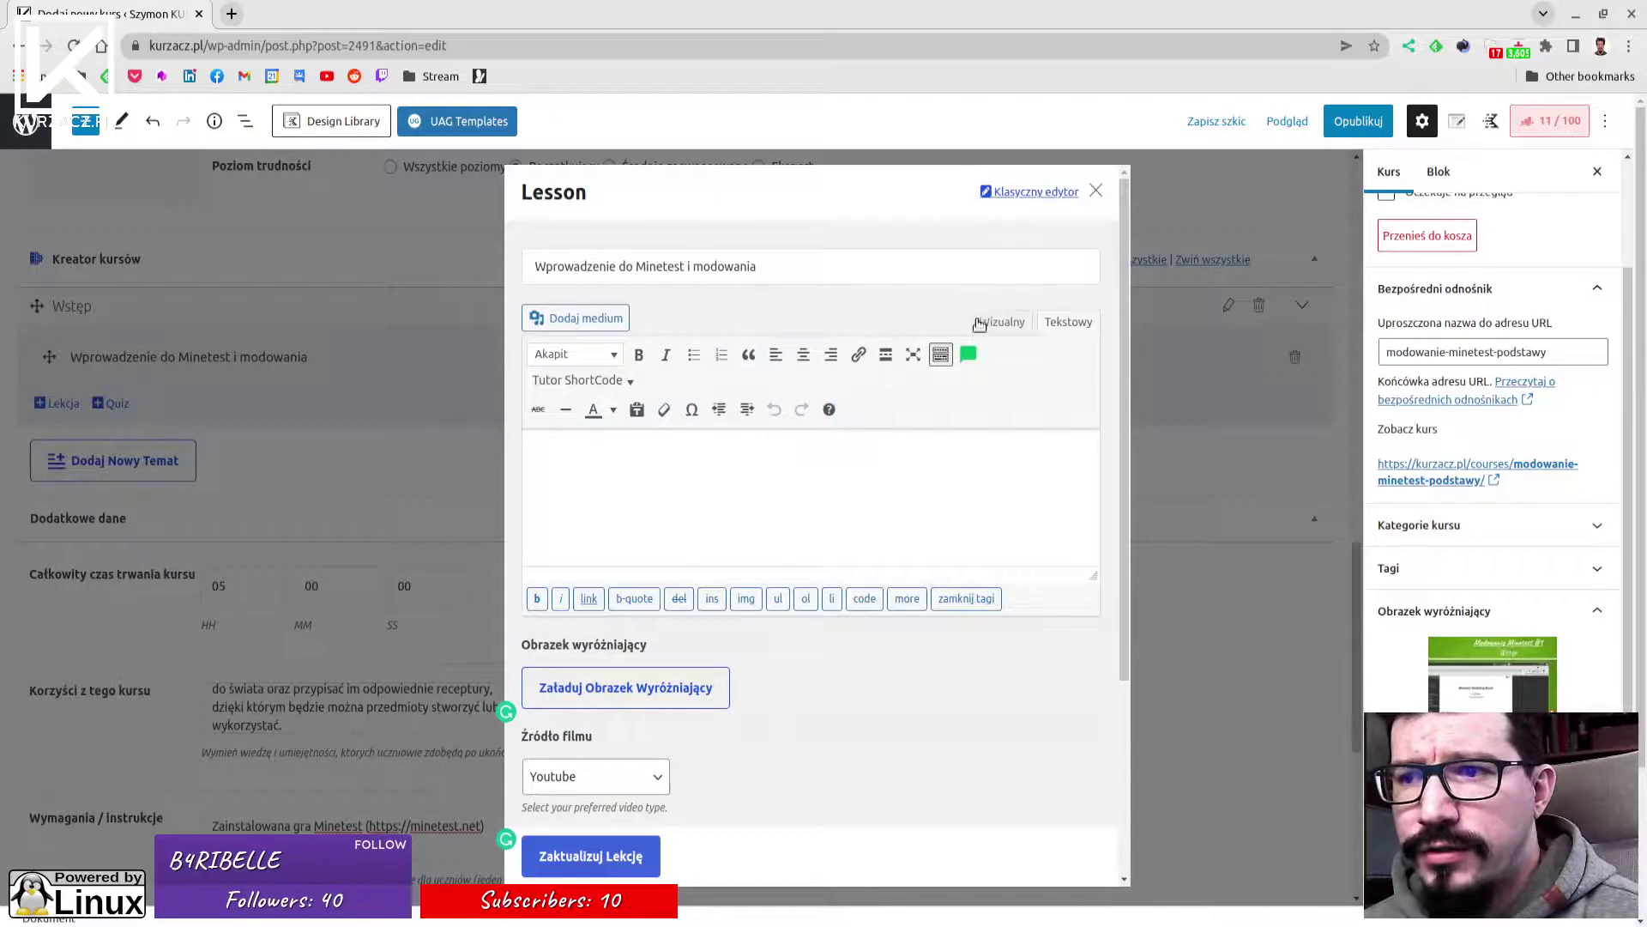
{"action": "left_click", "coordinate": [1064, 324]}
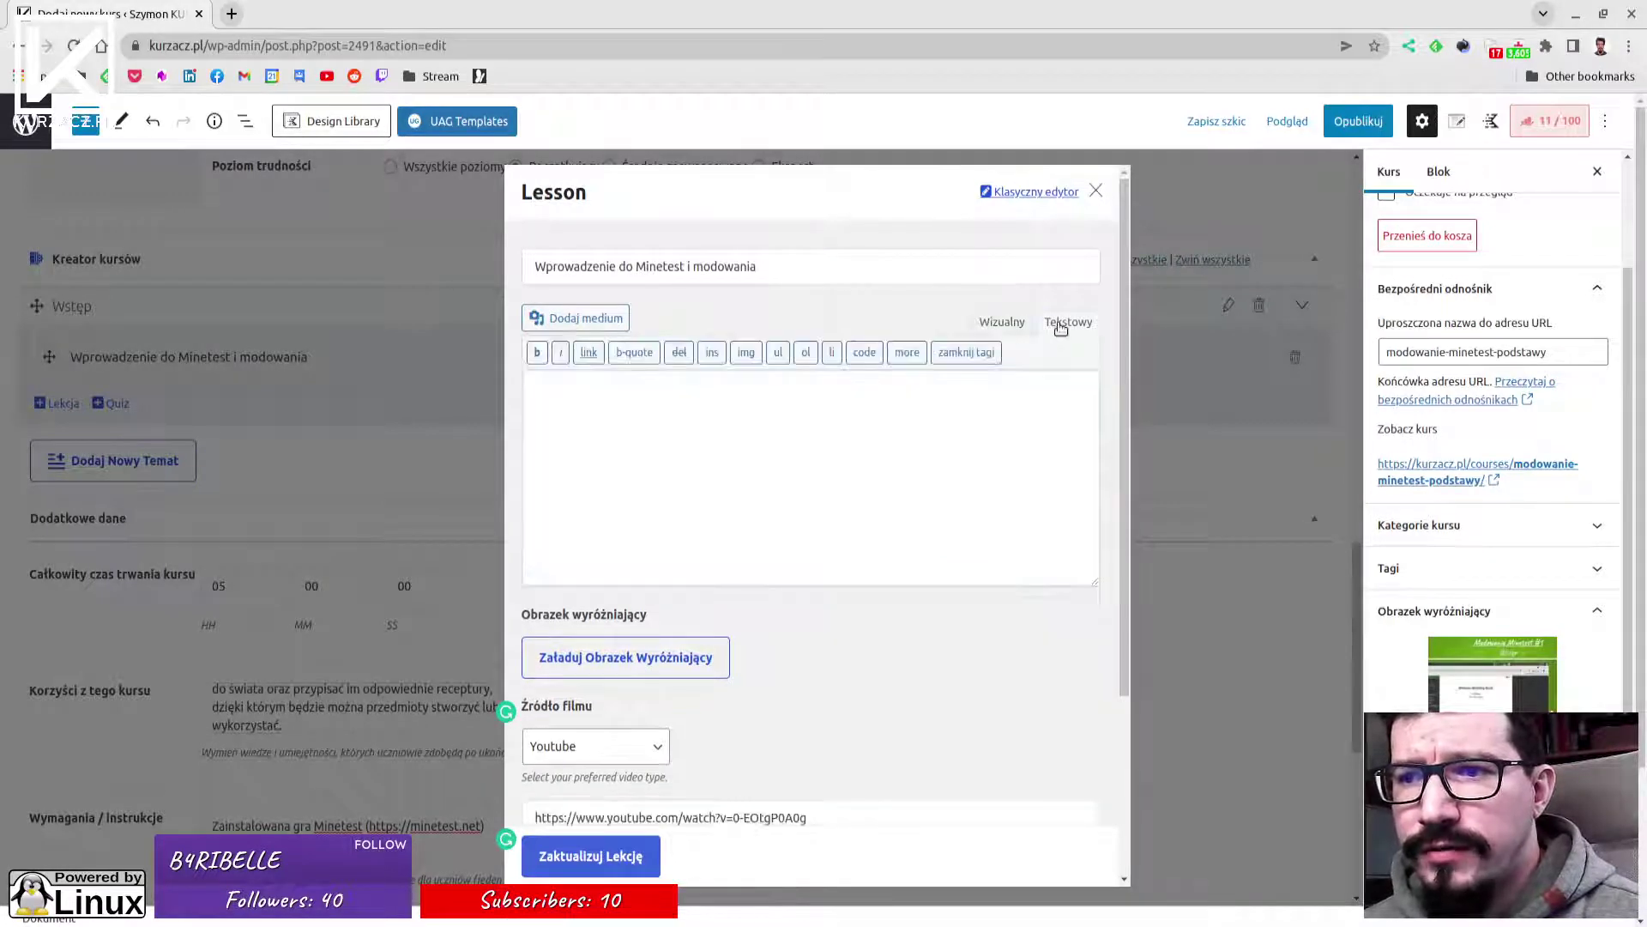
{"action": "left_click", "coordinate": [643, 468]}
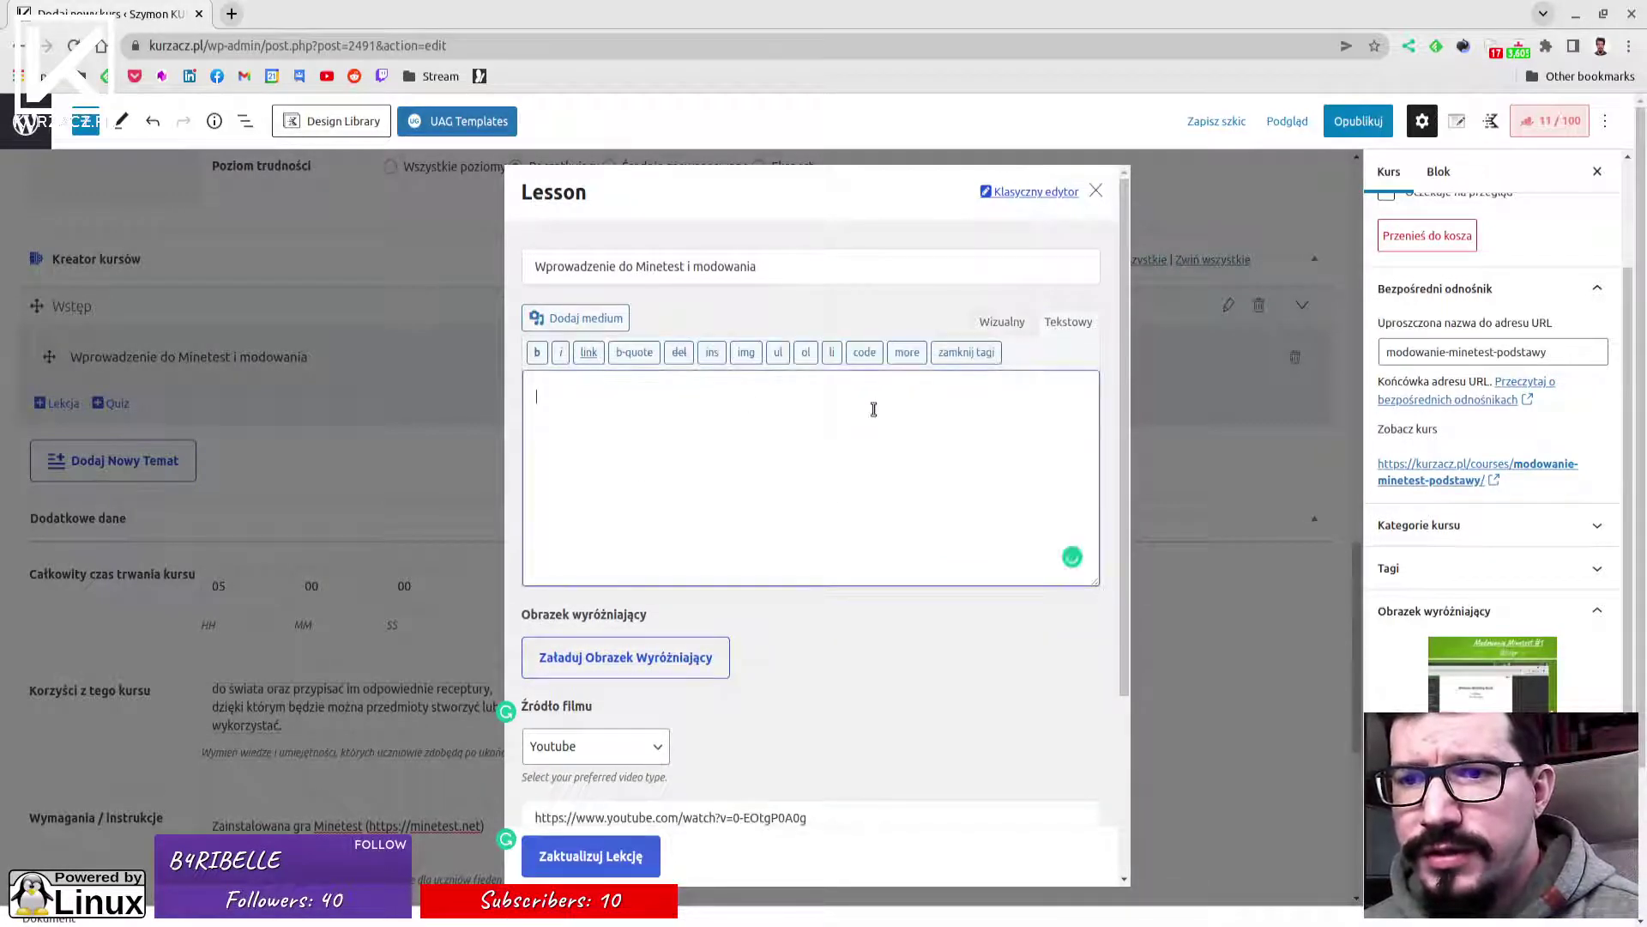
{"action": "left_click", "coordinate": [995, 322]}
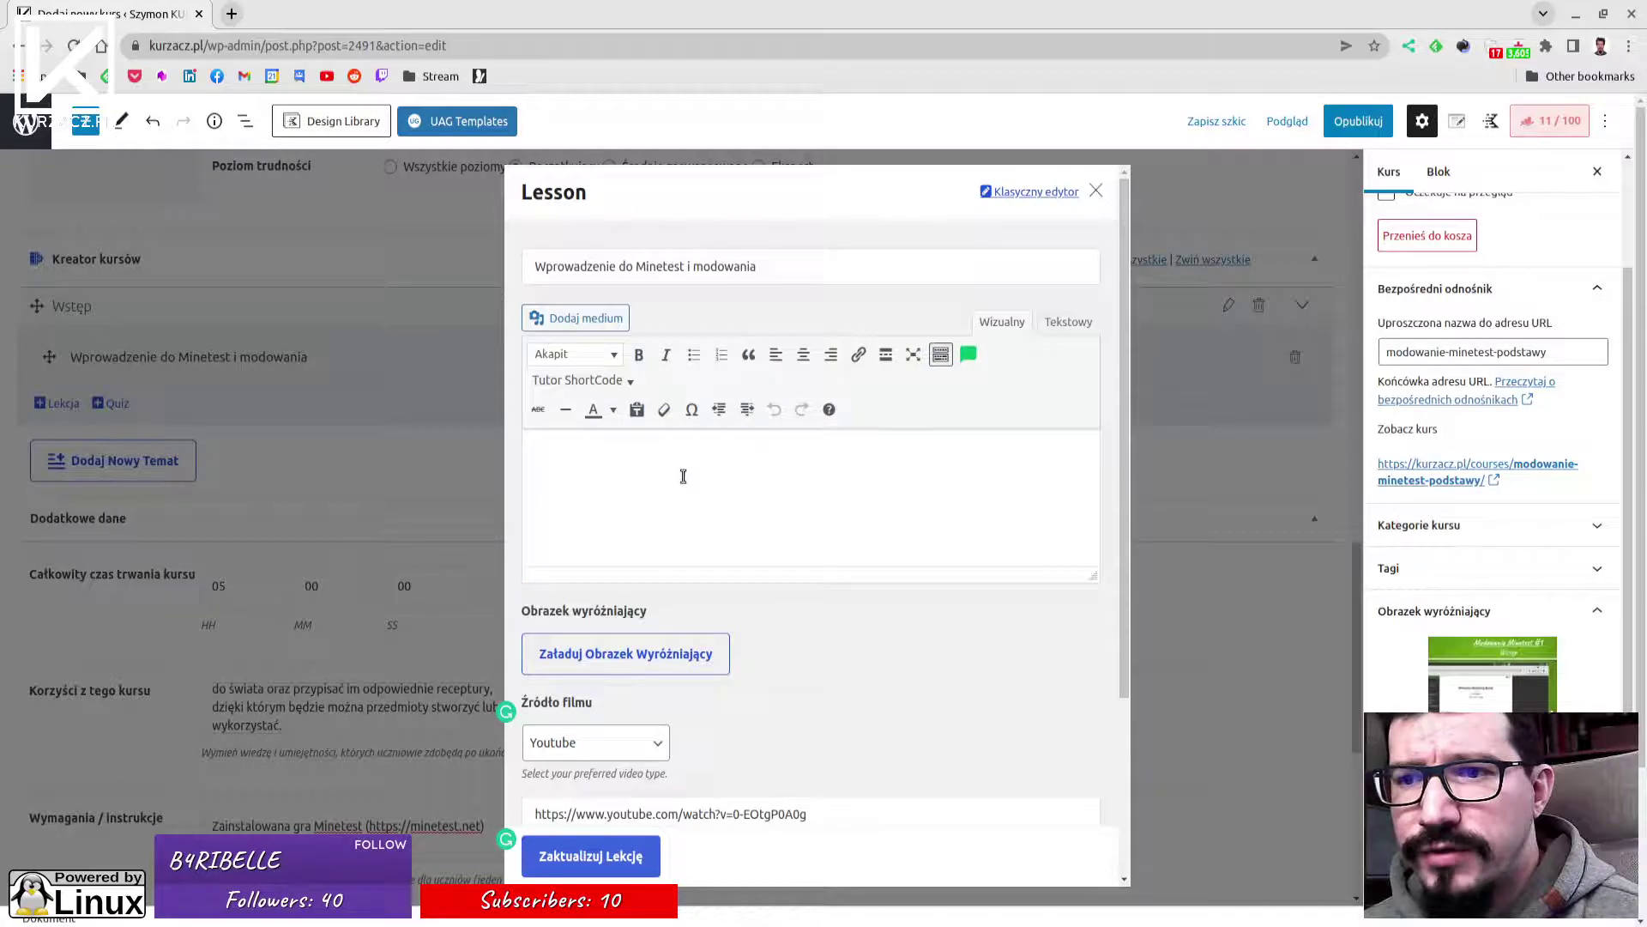
Open the lesson in the classic editor and look through its content, course selection, video and attachment settings.
{"action": "left_click", "coordinate": [1025, 195]}
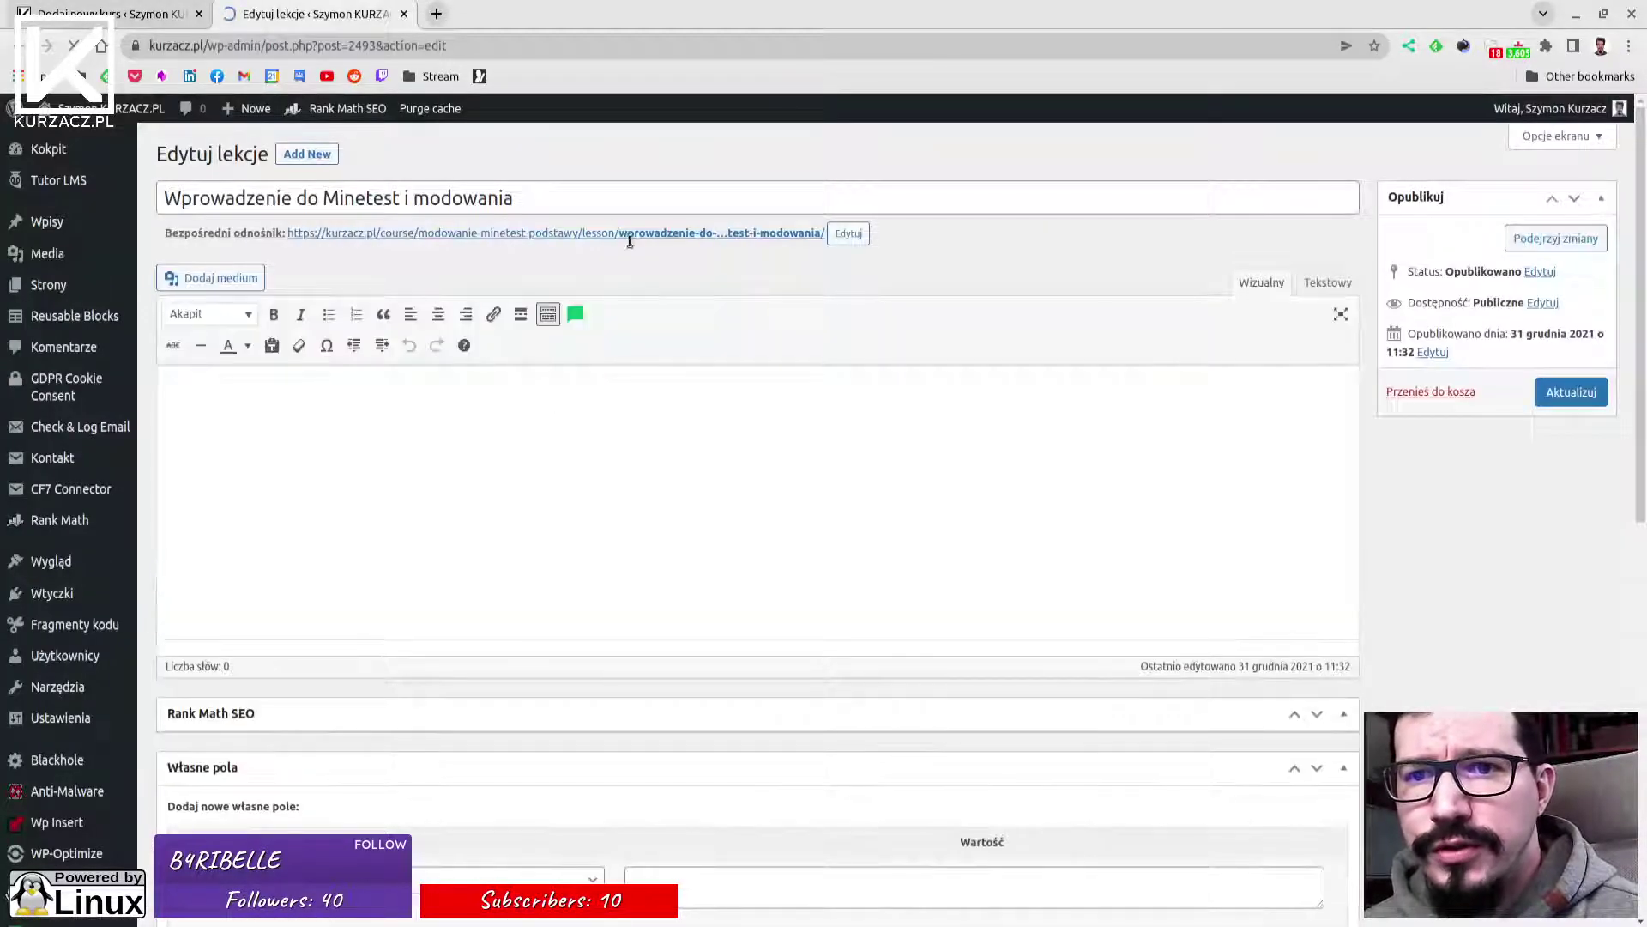
{"action": "scroll", "coordinate": [386, 386], "scroll_direction": "down", "scroll_amount": 9}
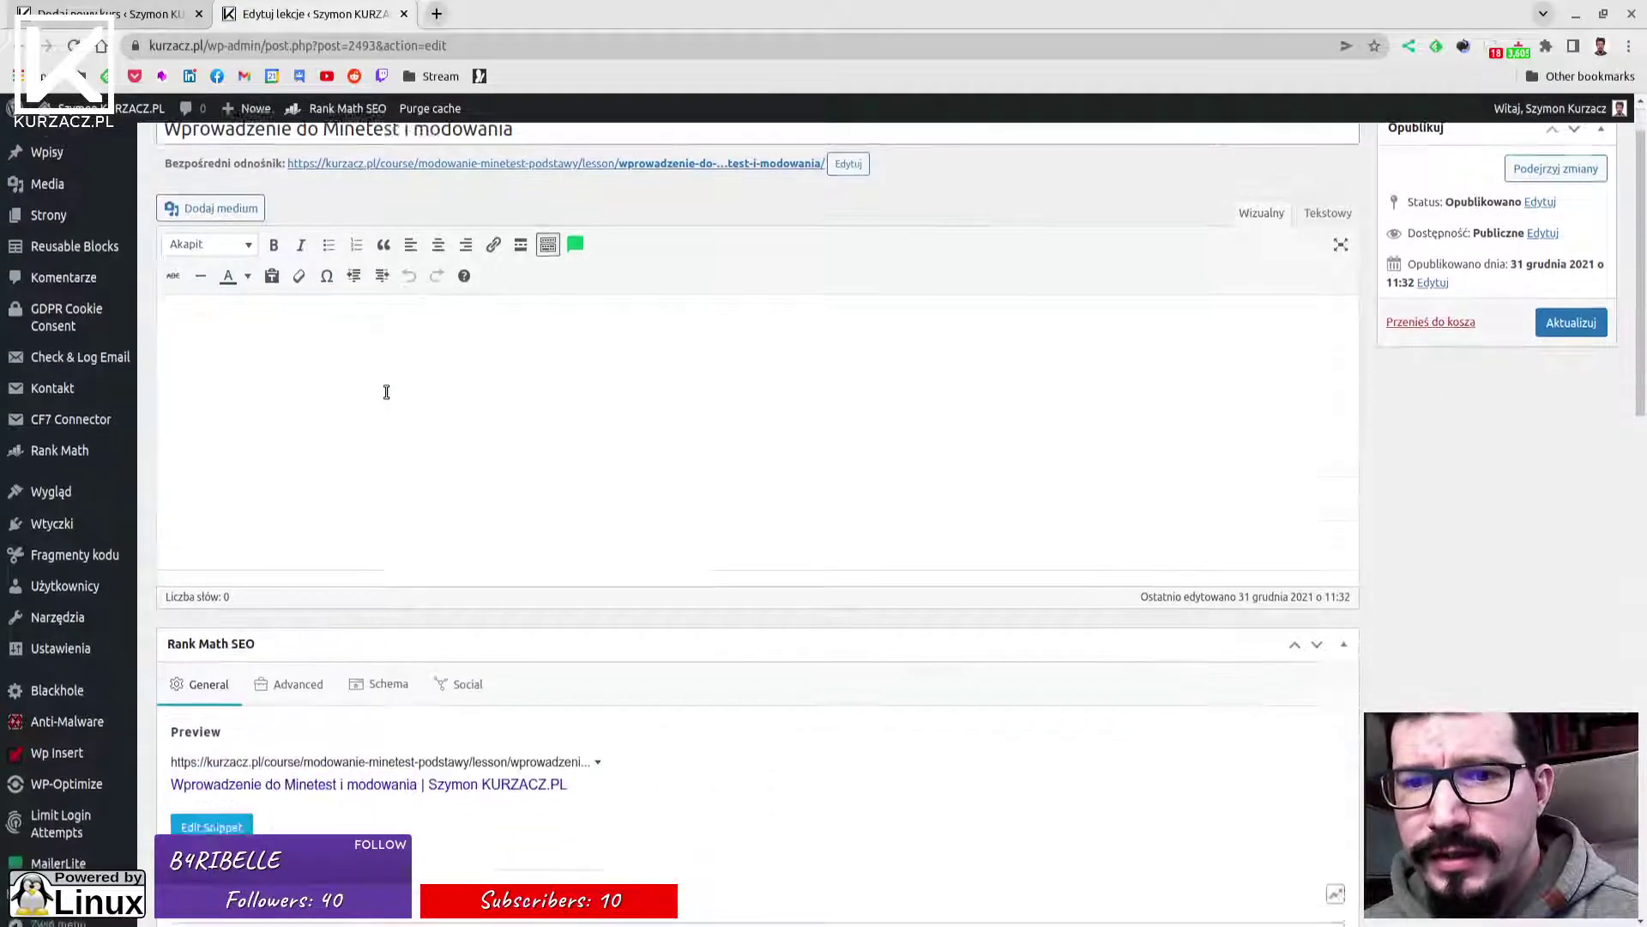
{"action": "scroll", "coordinate": [525, 367], "scroll_direction": "down", "scroll_amount": 10}
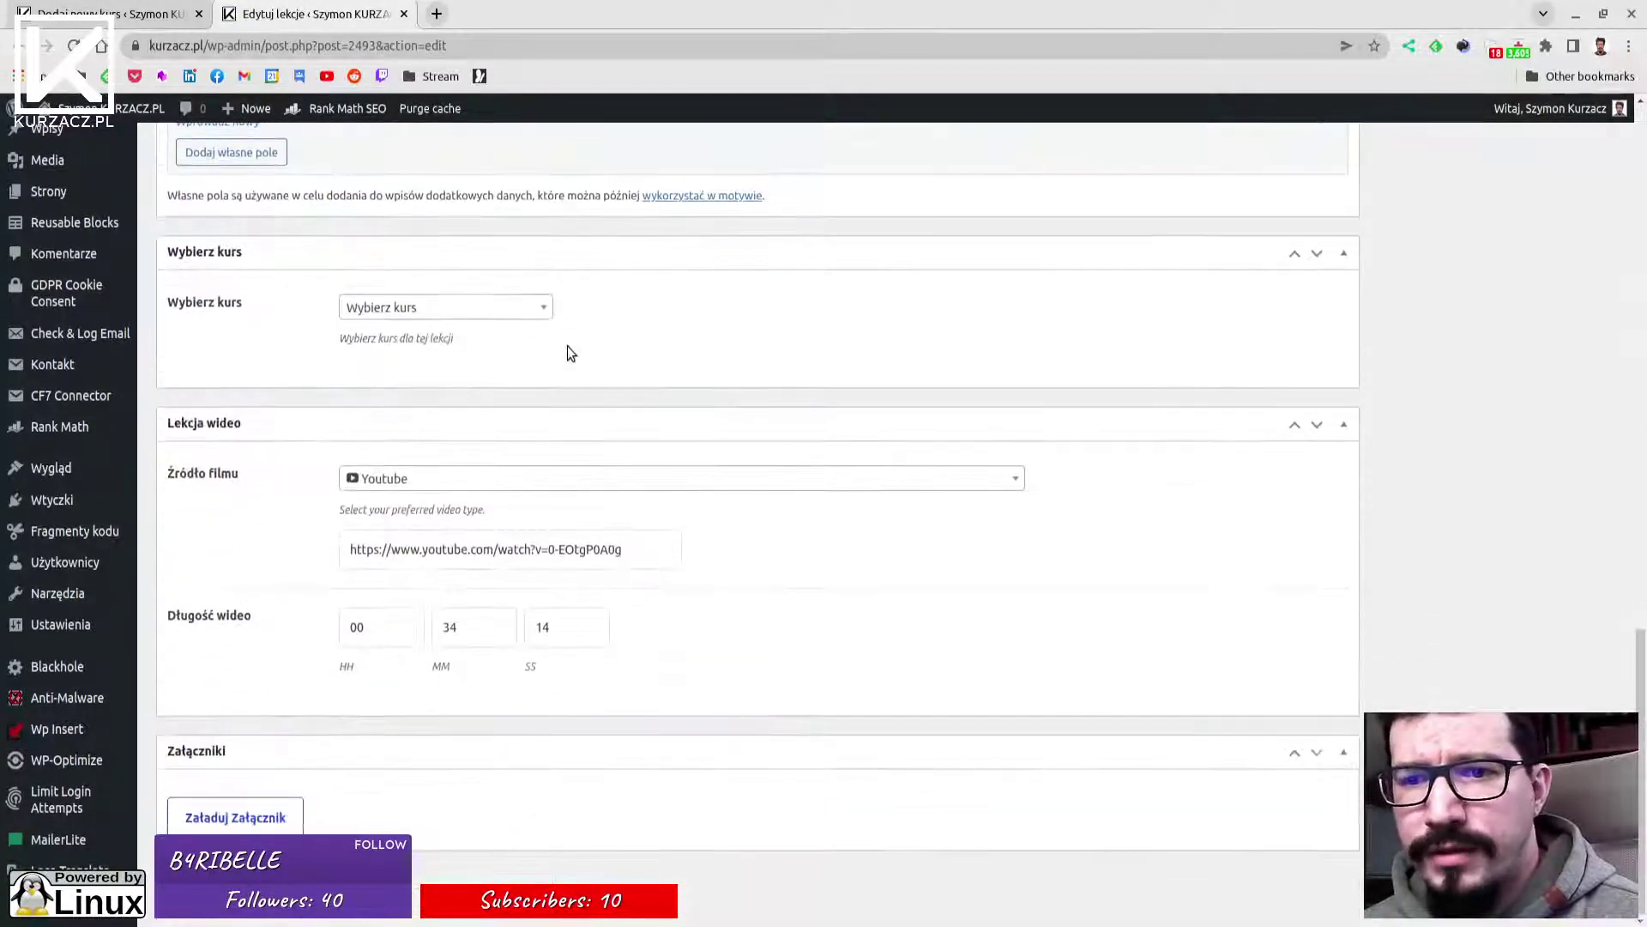
{"action": "scroll", "coordinate": [568, 347], "scroll_direction": "up", "scroll_amount": 8}
{"action": "scroll", "coordinate": [569, 352], "scroll_direction": "up", "scroll_amount": 10}
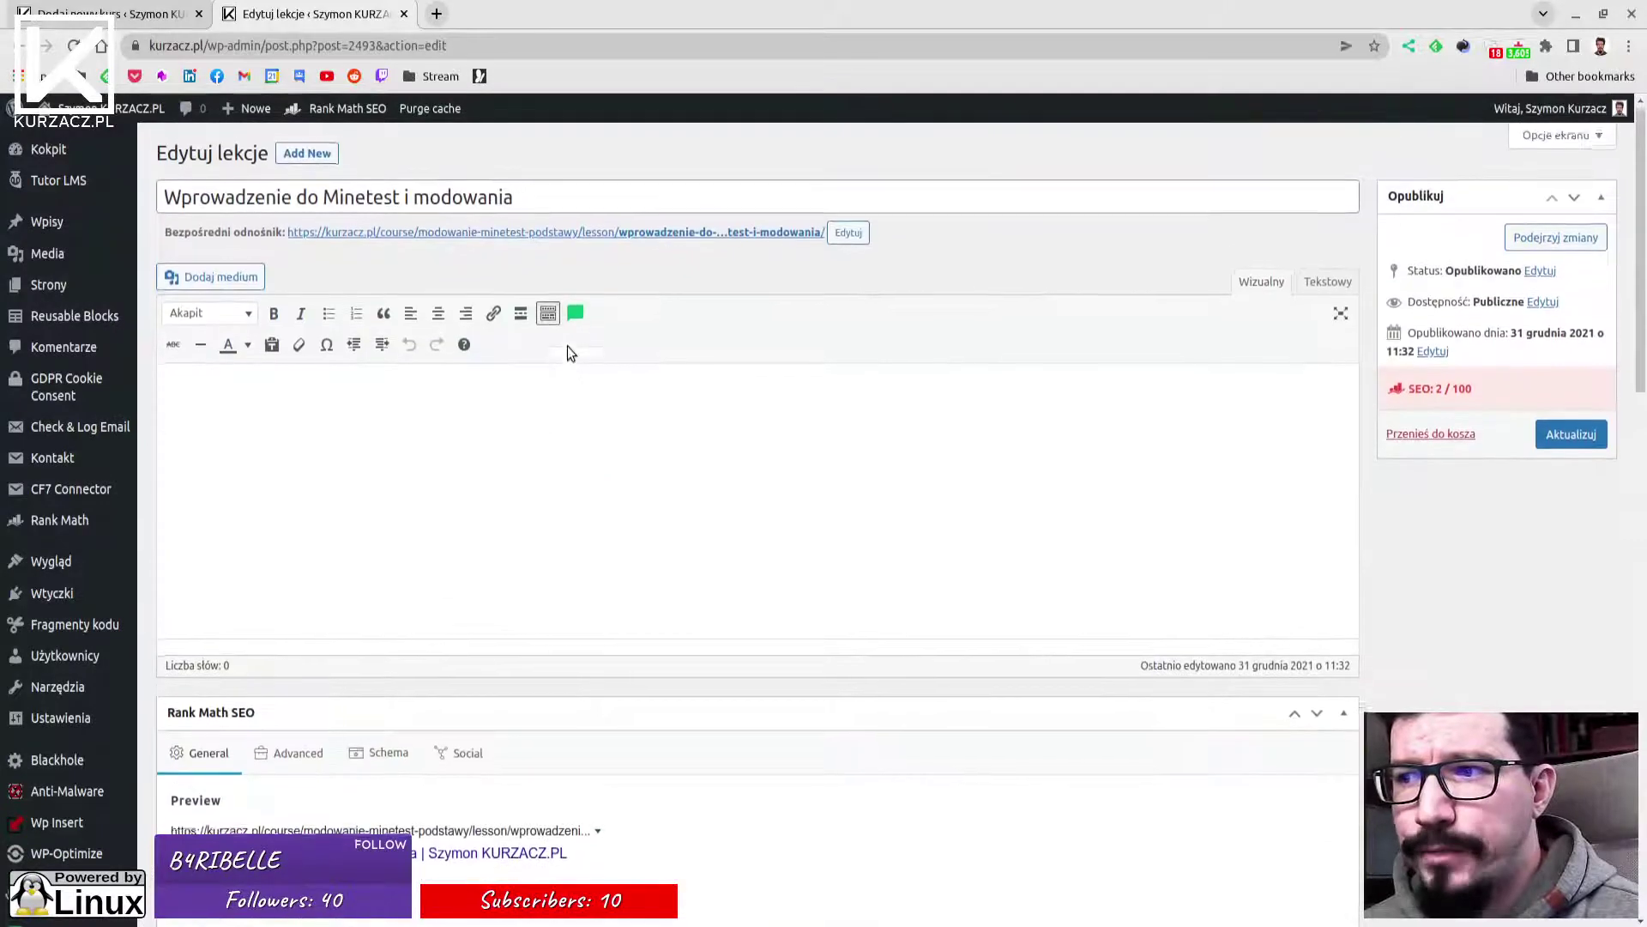
Enter "Opis pierwszej lekcji." as the lesson's content in the classic editor and update the lesson.
{"action": "left_click", "coordinate": [336, 400]}
{"action": "type", "text": "W"}
{"action": "key", "text": "BackSpace"}
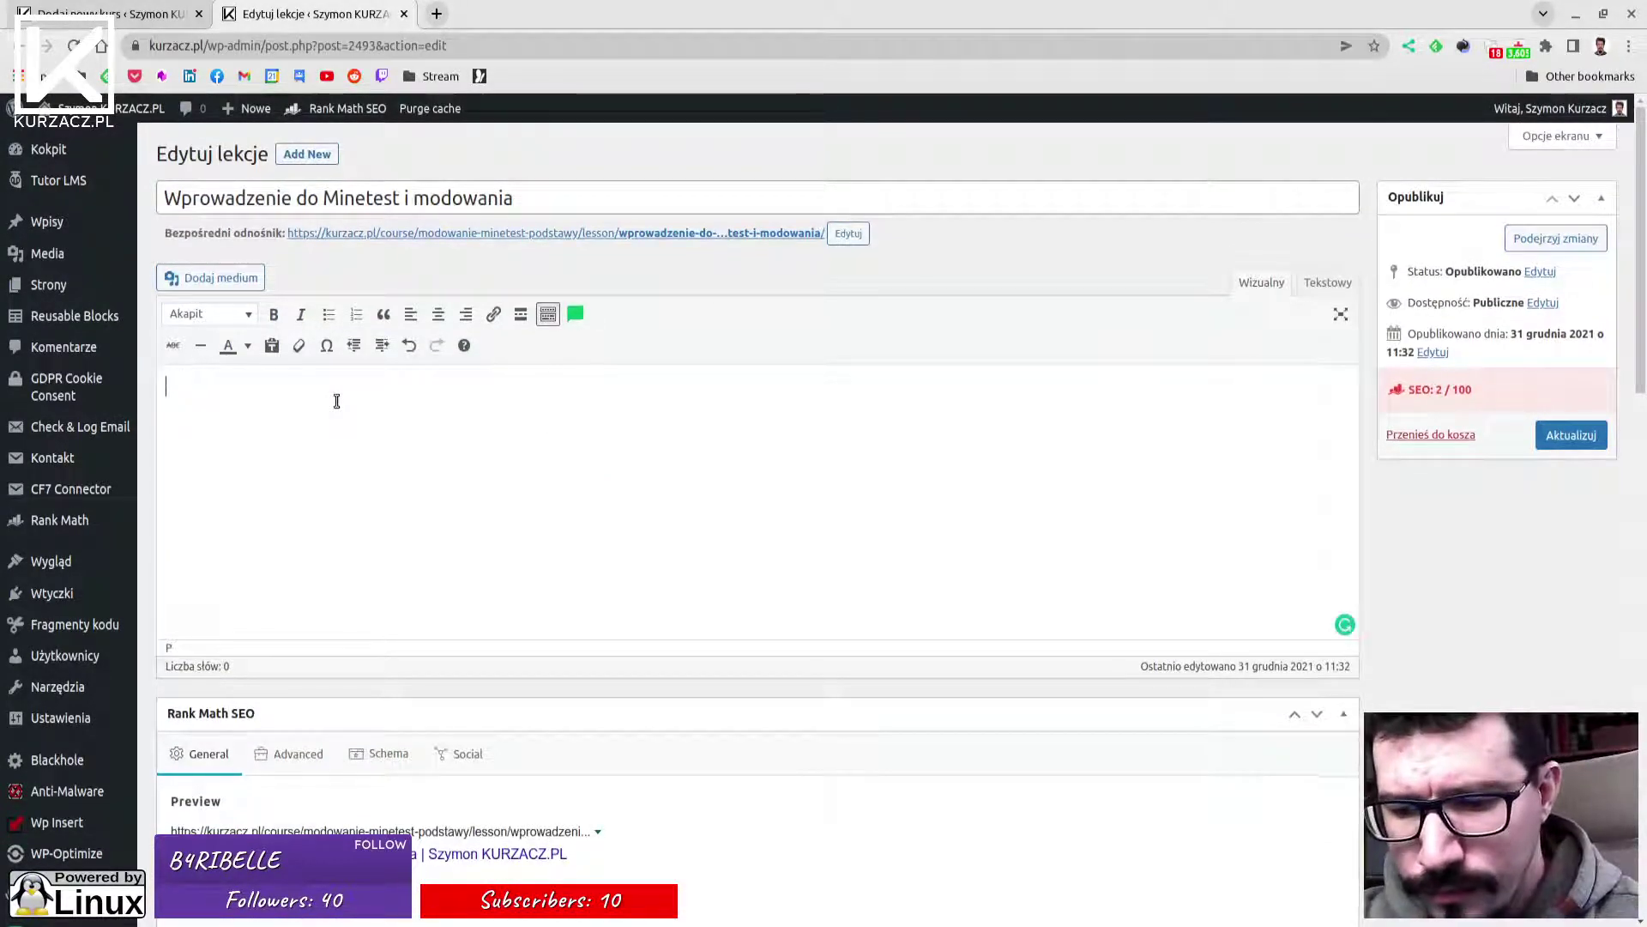
{"action": "type", "text": "Opis pierwszej lekcji."}
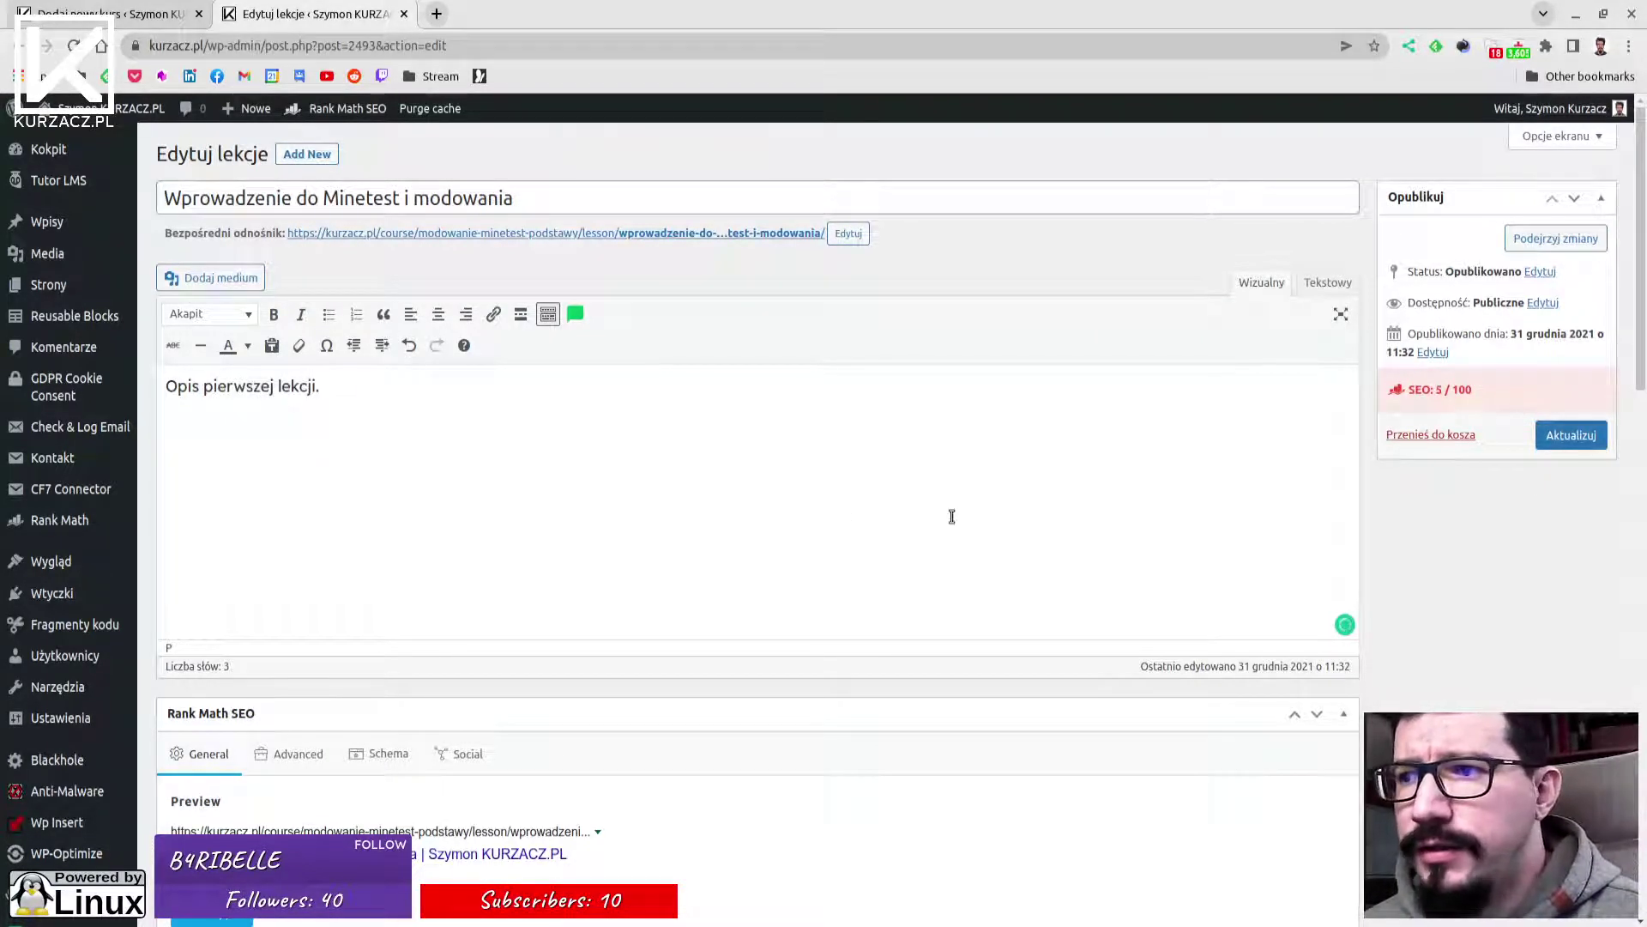
{"action": "left_click", "coordinate": [1570, 435]}
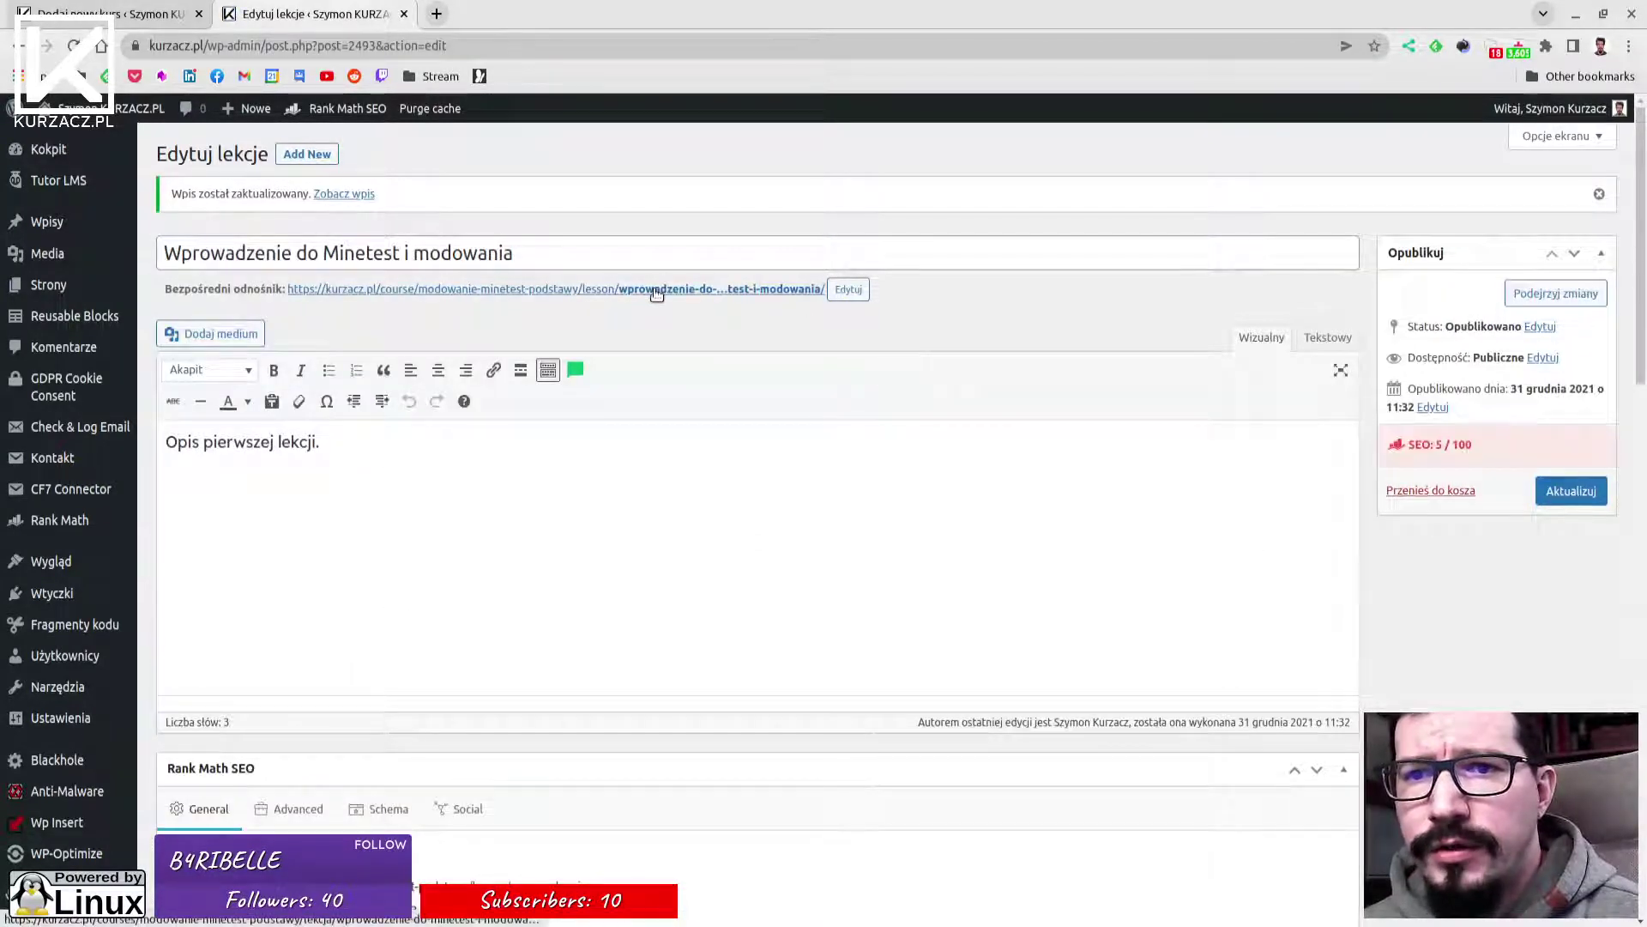
View the updated lesson on the live site in a new tab and look over its video and lesson list.
{"action": "middle_click", "coordinate": [349, 200]}
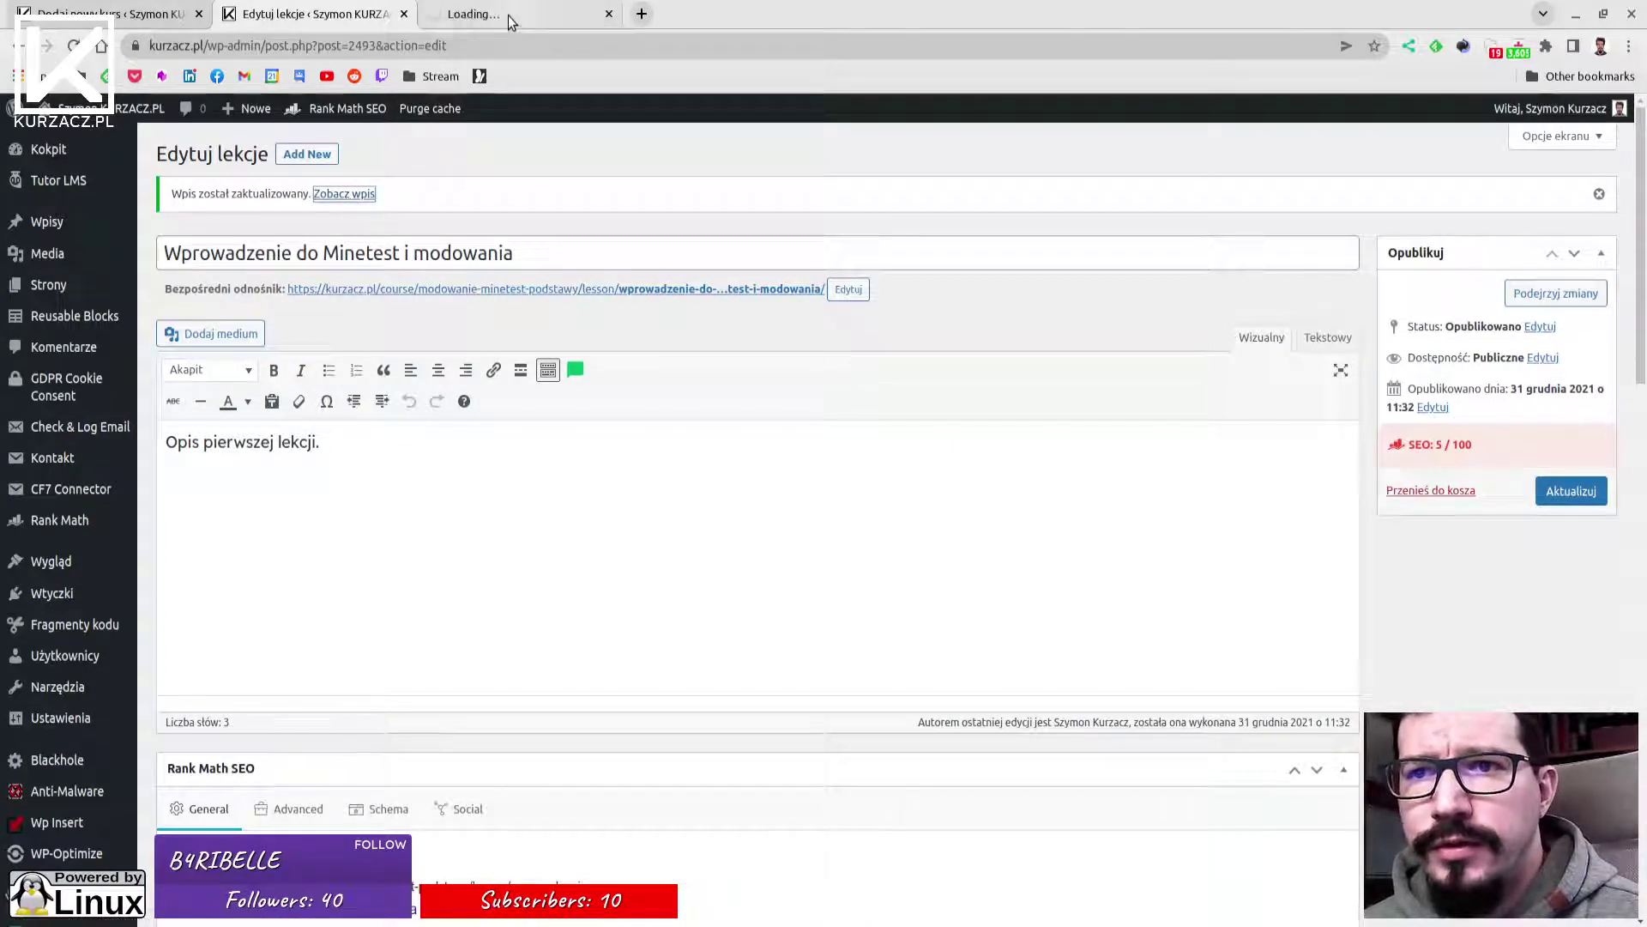
{"action": "left_click", "coordinate": [508, 16]}
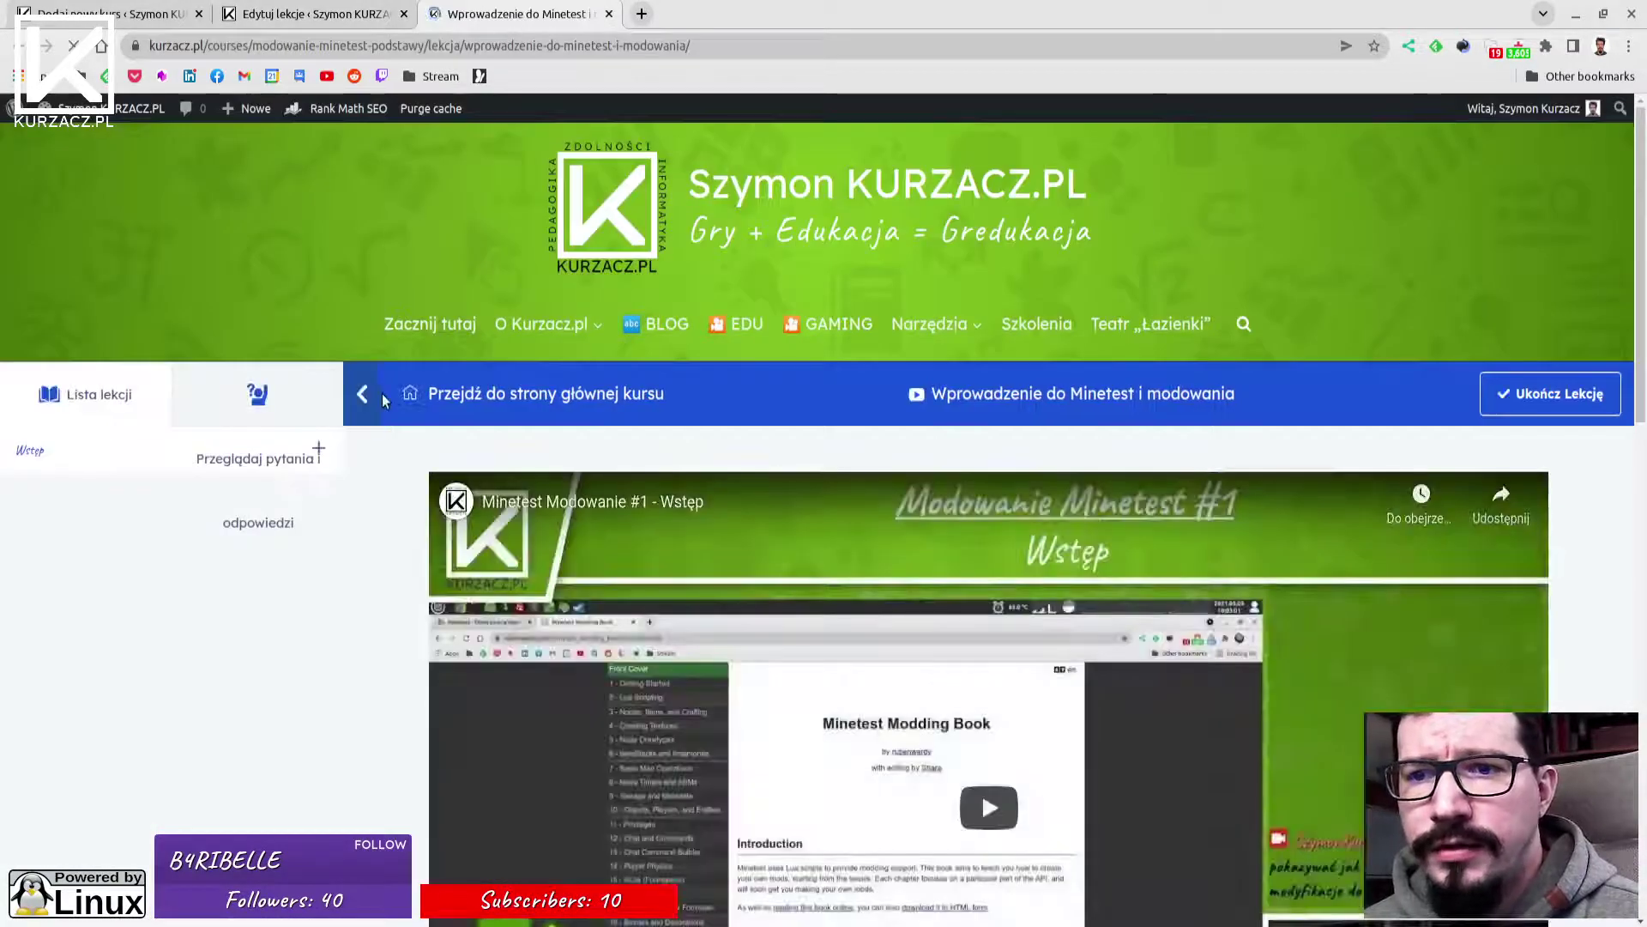
{"action": "scroll", "coordinate": [384, 522], "scroll_direction": "down", "scroll_amount": 2}
{"action": "scroll", "coordinate": [384, 513], "scroll_direction": "down", "scroll_amount": 2}
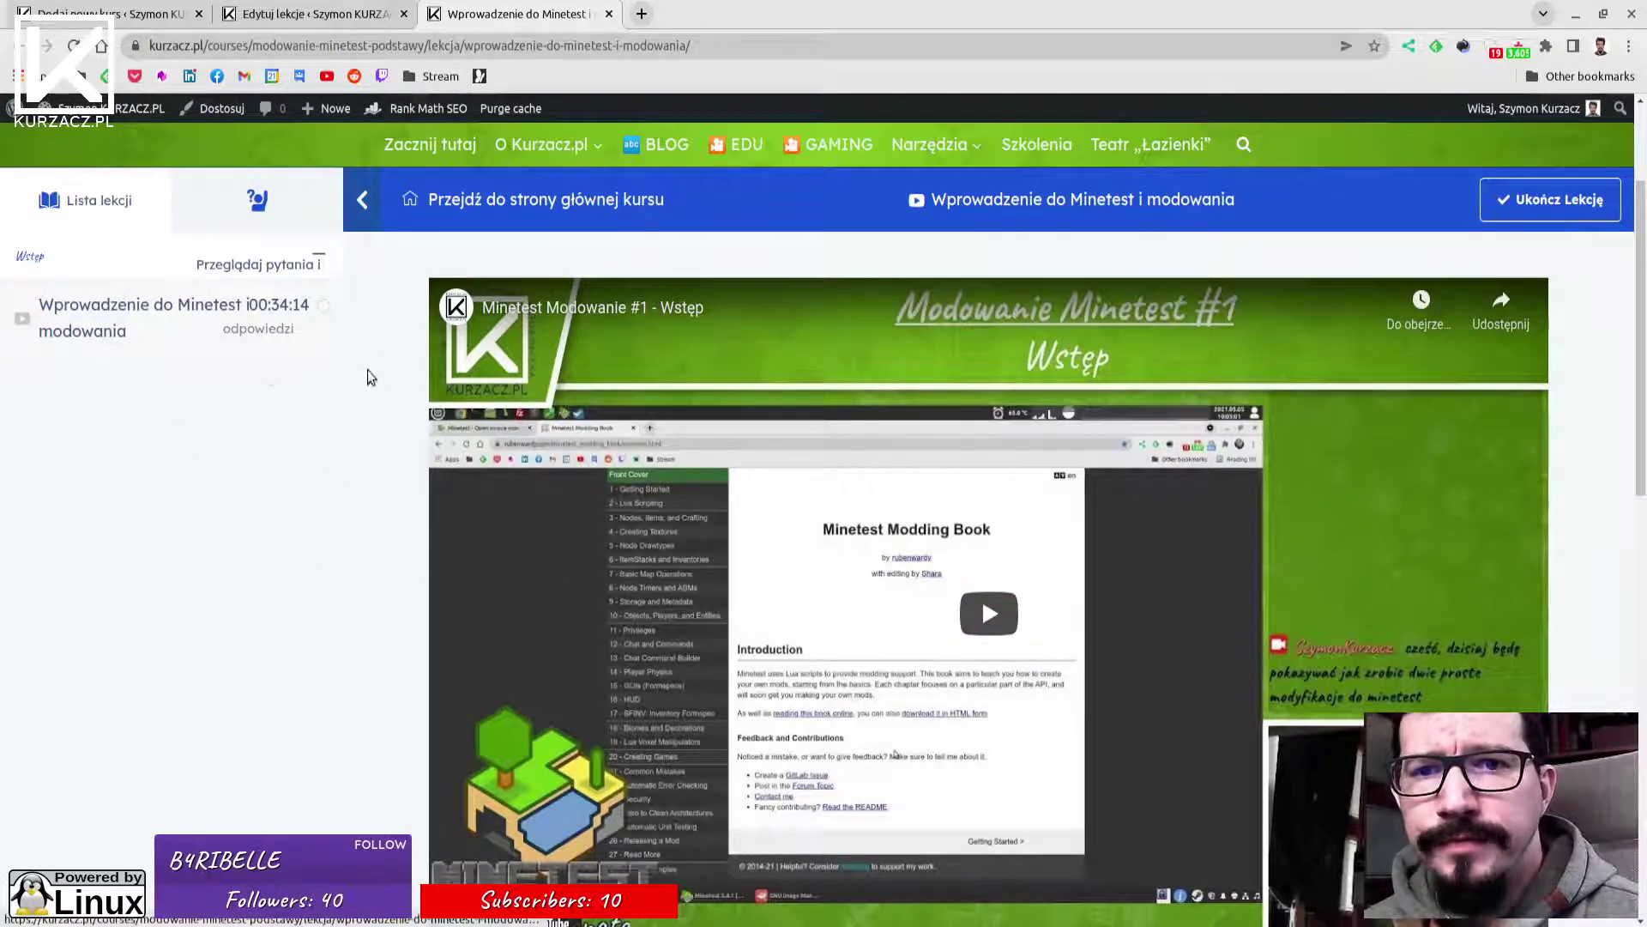
Show the lesson's questions and answers section and examine its question form and the description under the video.
{"action": "left_click", "coordinate": [259, 206]}
{"action": "scroll", "coordinate": [280, 374], "scroll_direction": "down", "scroll_amount": 1}
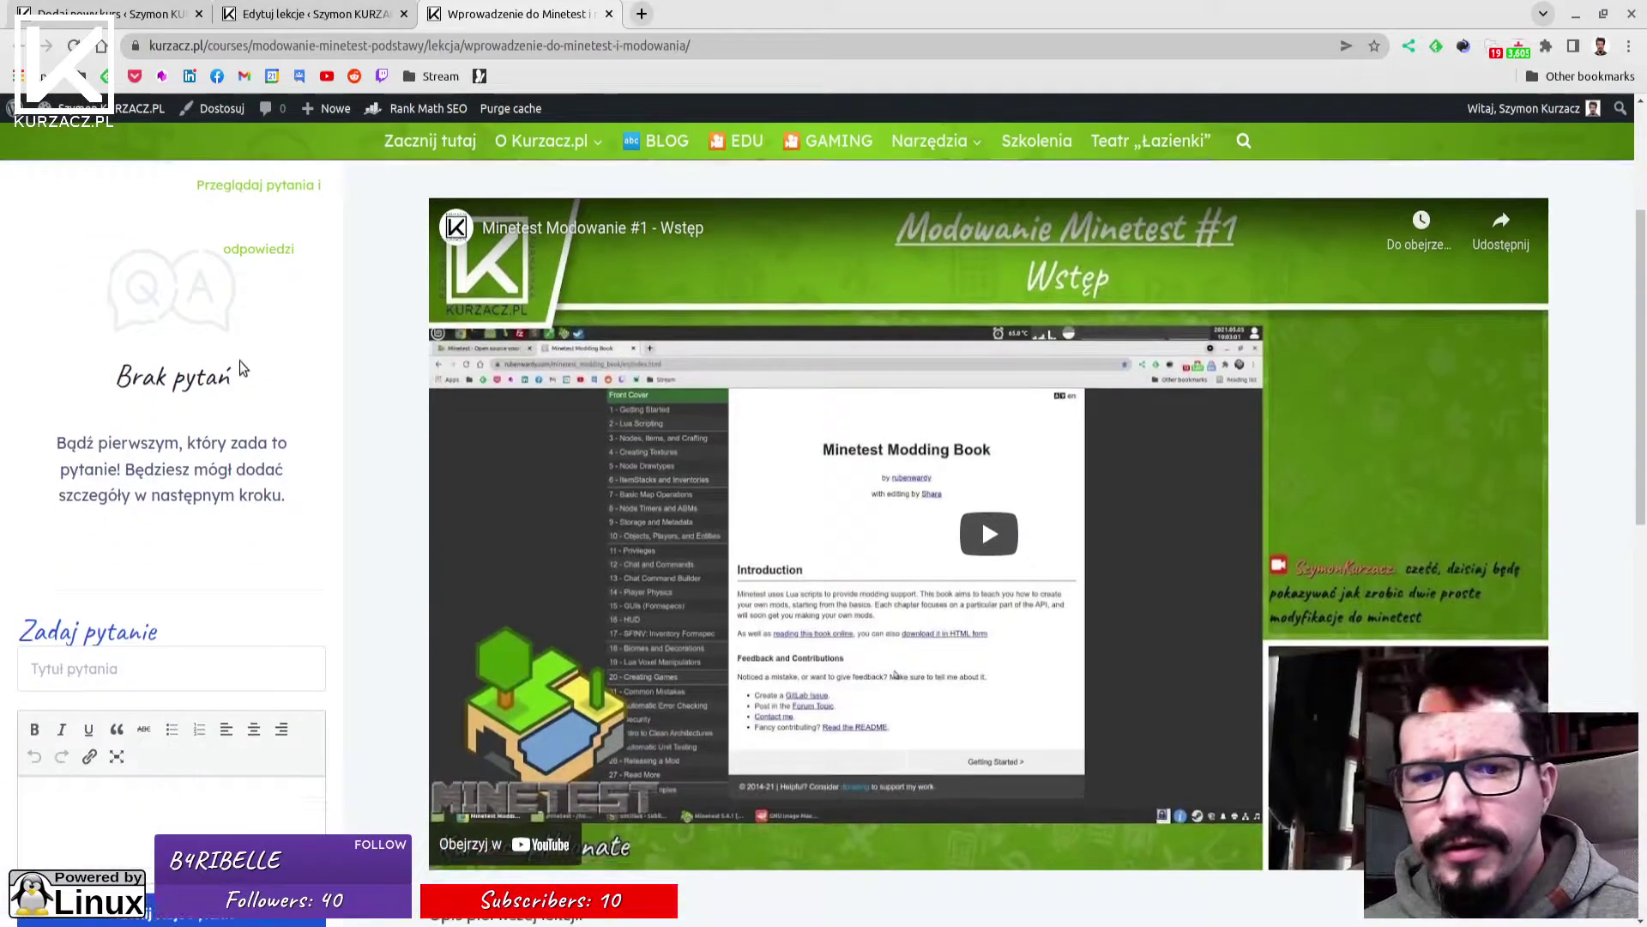
{"action": "scroll", "coordinate": [237, 371], "scroll_direction": "down", "scroll_amount": 2}
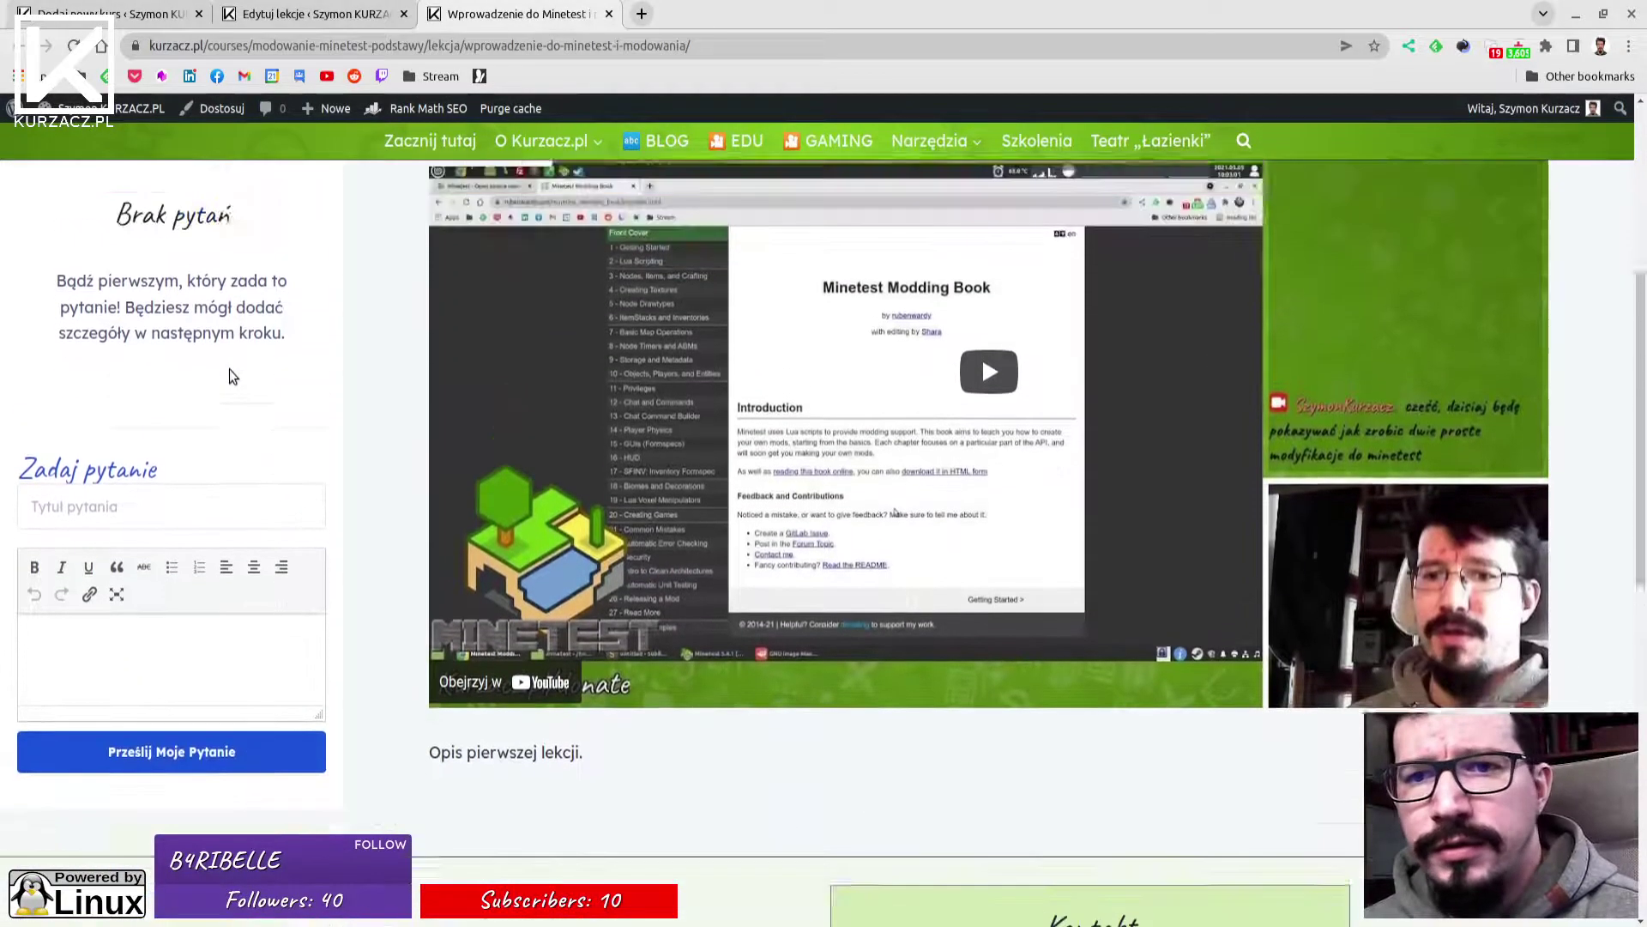
{"action": "scroll", "coordinate": [229, 374], "scroll_direction": "up", "scroll_amount": 2}
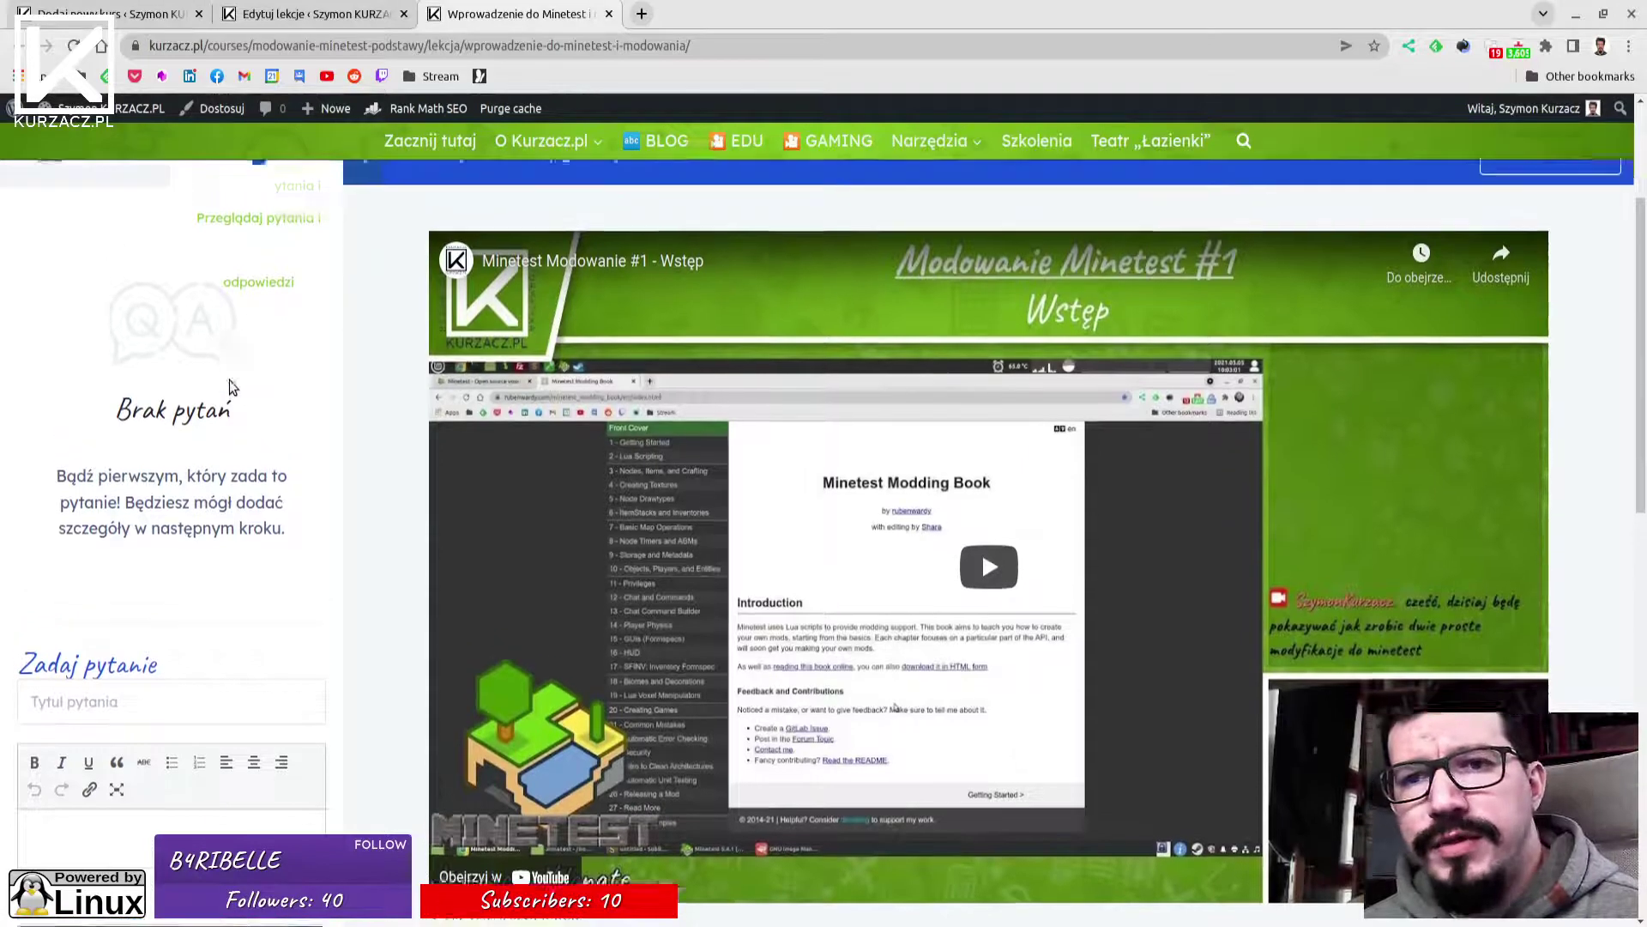
{"action": "scroll", "coordinate": [218, 394], "scroll_direction": "up", "scroll_amount": 1}
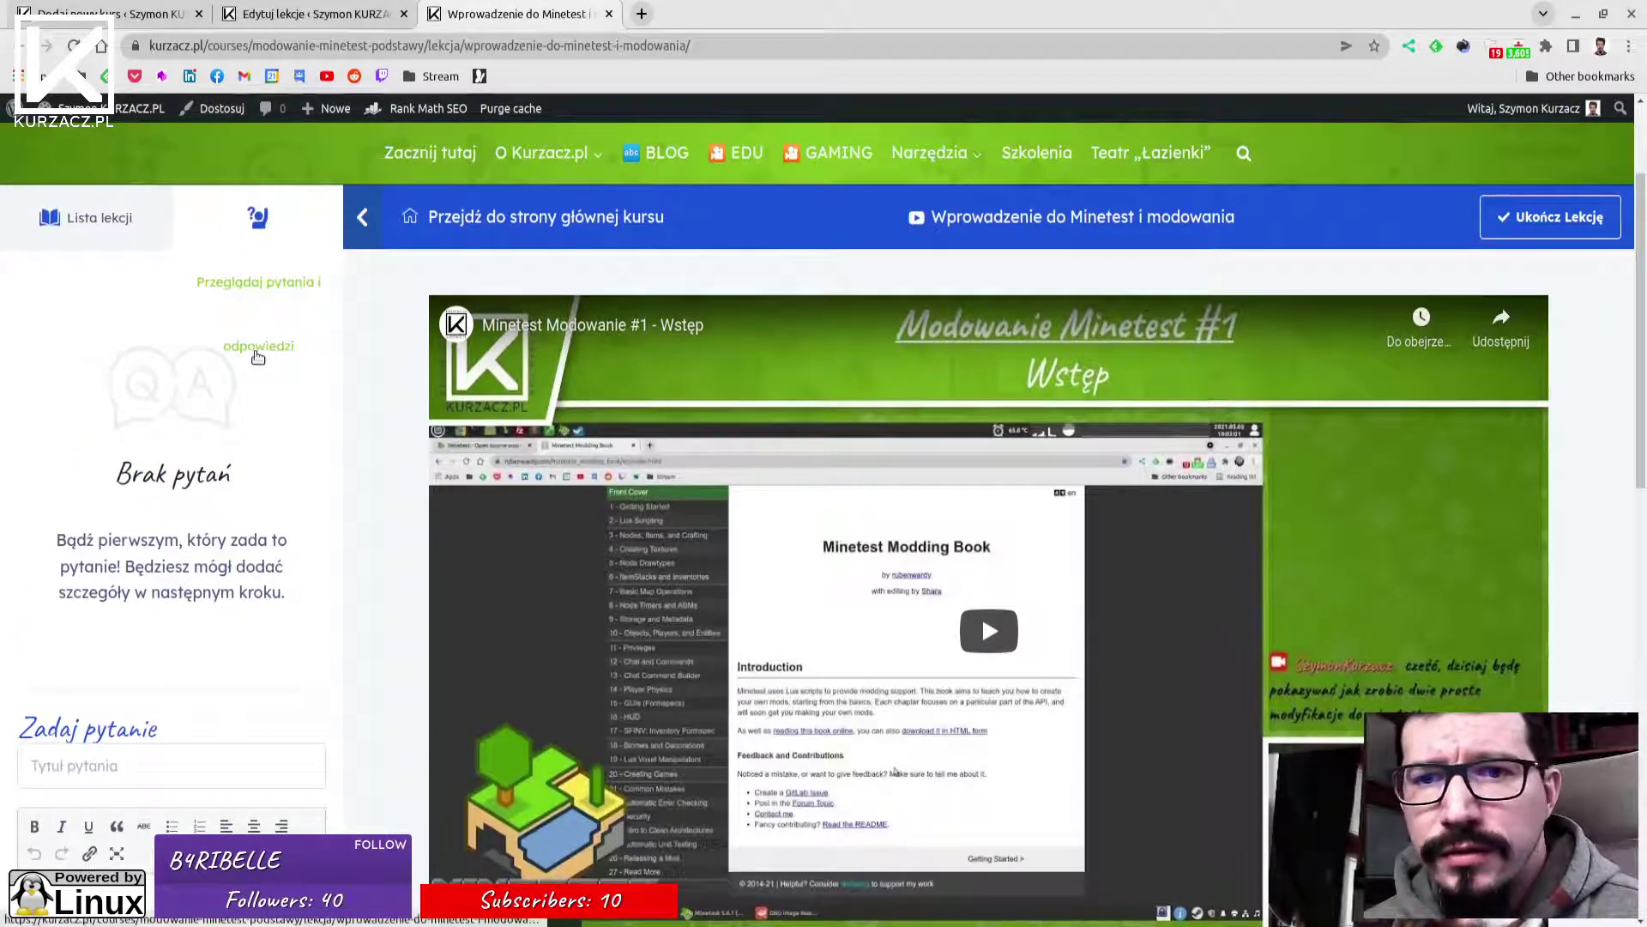
{"action": "scroll", "coordinate": [249, 317], "scroll_direction": "down", "scroll_amount": 3}
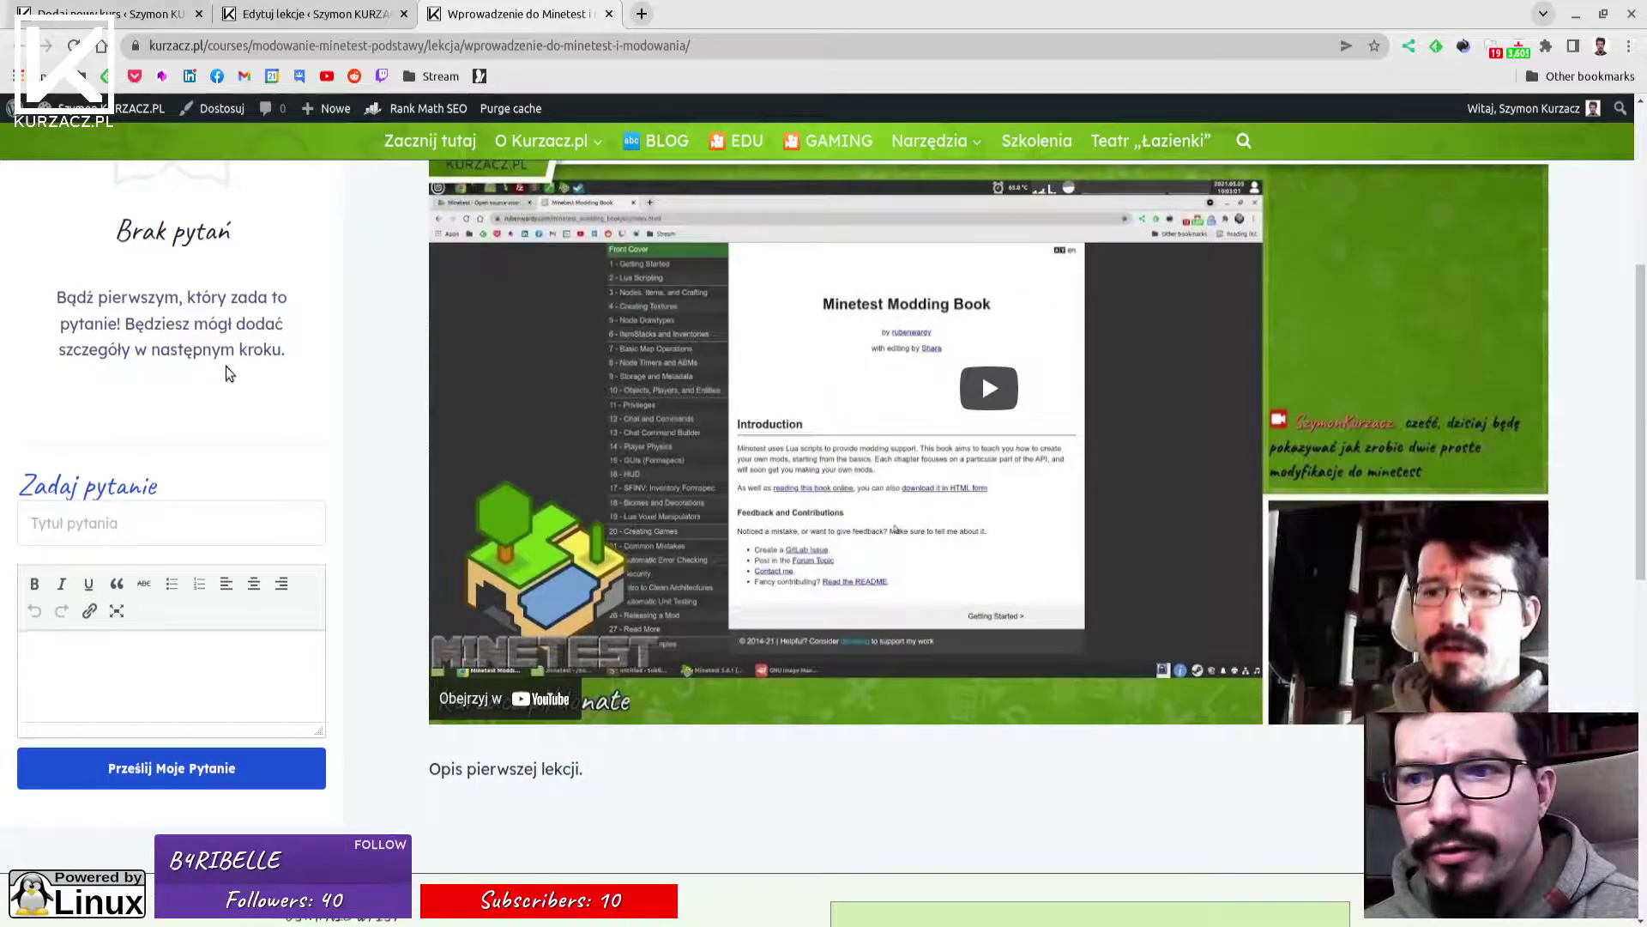
{"action": "scroll", "coordinate": [225, 365], "scroll_direction": "down", "scroll_amount": 1}
{"action": "scroll", "coordinate": [232, 388], "scroll_direction": "up", "scroll_amount": 1}
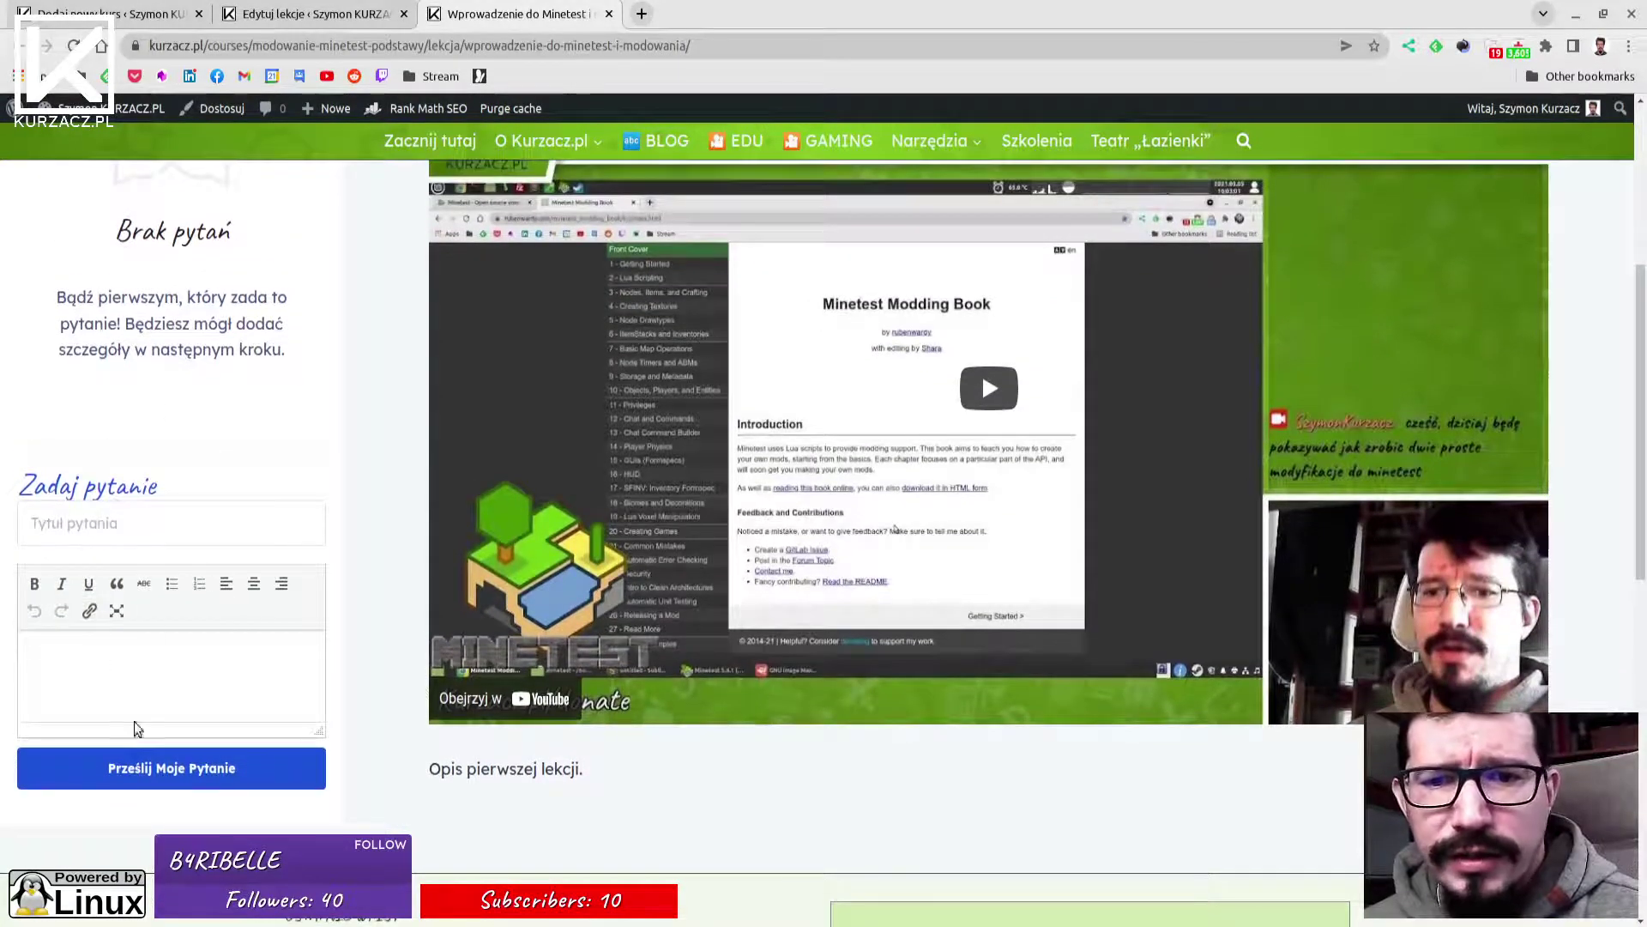
{"action": "scroll", "coordinate": [142, 727], "scroll_direction": "down", "scroll_amount": 3}
{"action": "scroll", "coordinate": [161, 438], "scroll_direction": "up", "scroll_amount": 3}
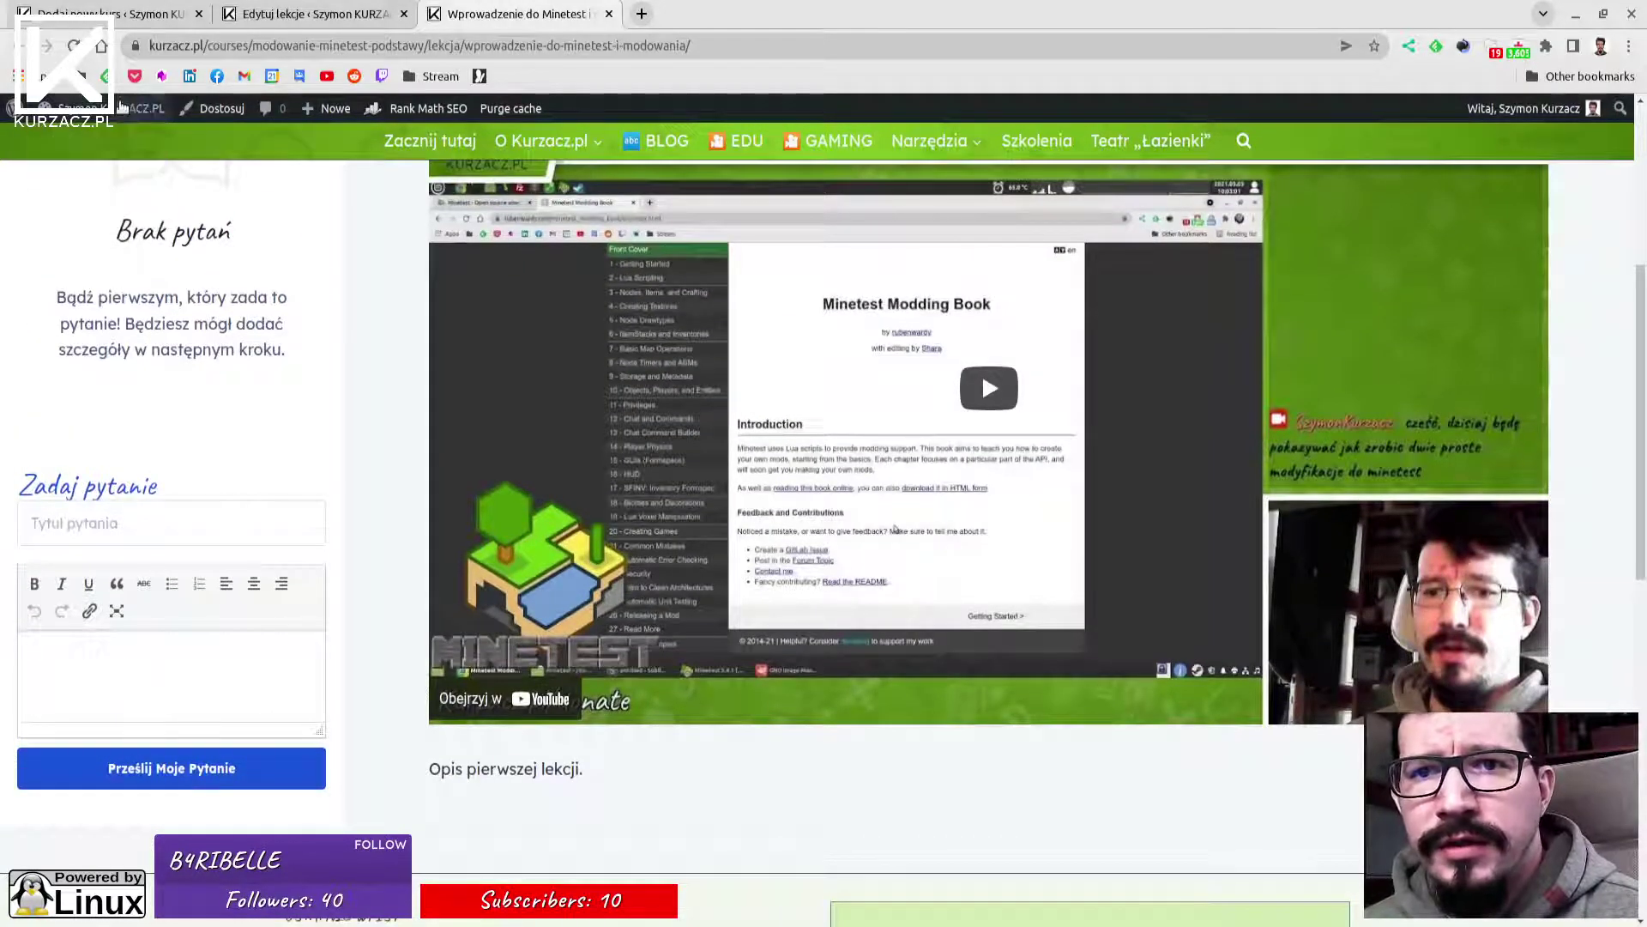
Open the WordPress dashboard in a new tab and view the Tutor LMS Q & A list.
{"action": "middle_click", "coordinate": [128, 108]}
{"action": "left_click", "coordinate": [703, 17]}
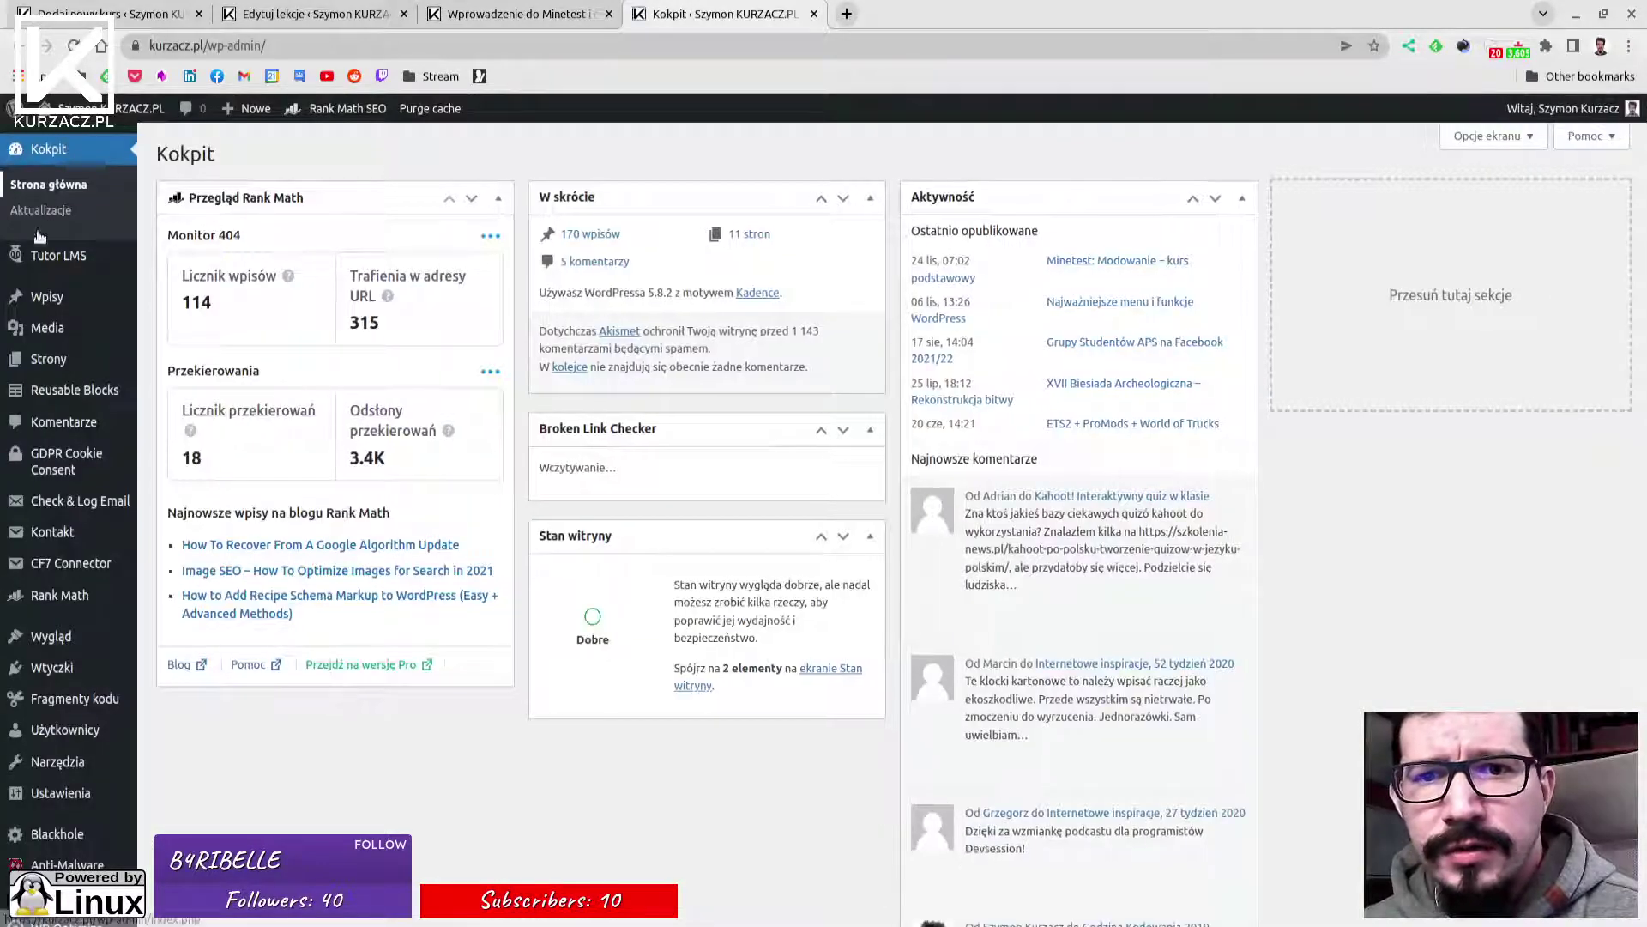
{"action": "mouse_move", "coordinate": [60, 255]}
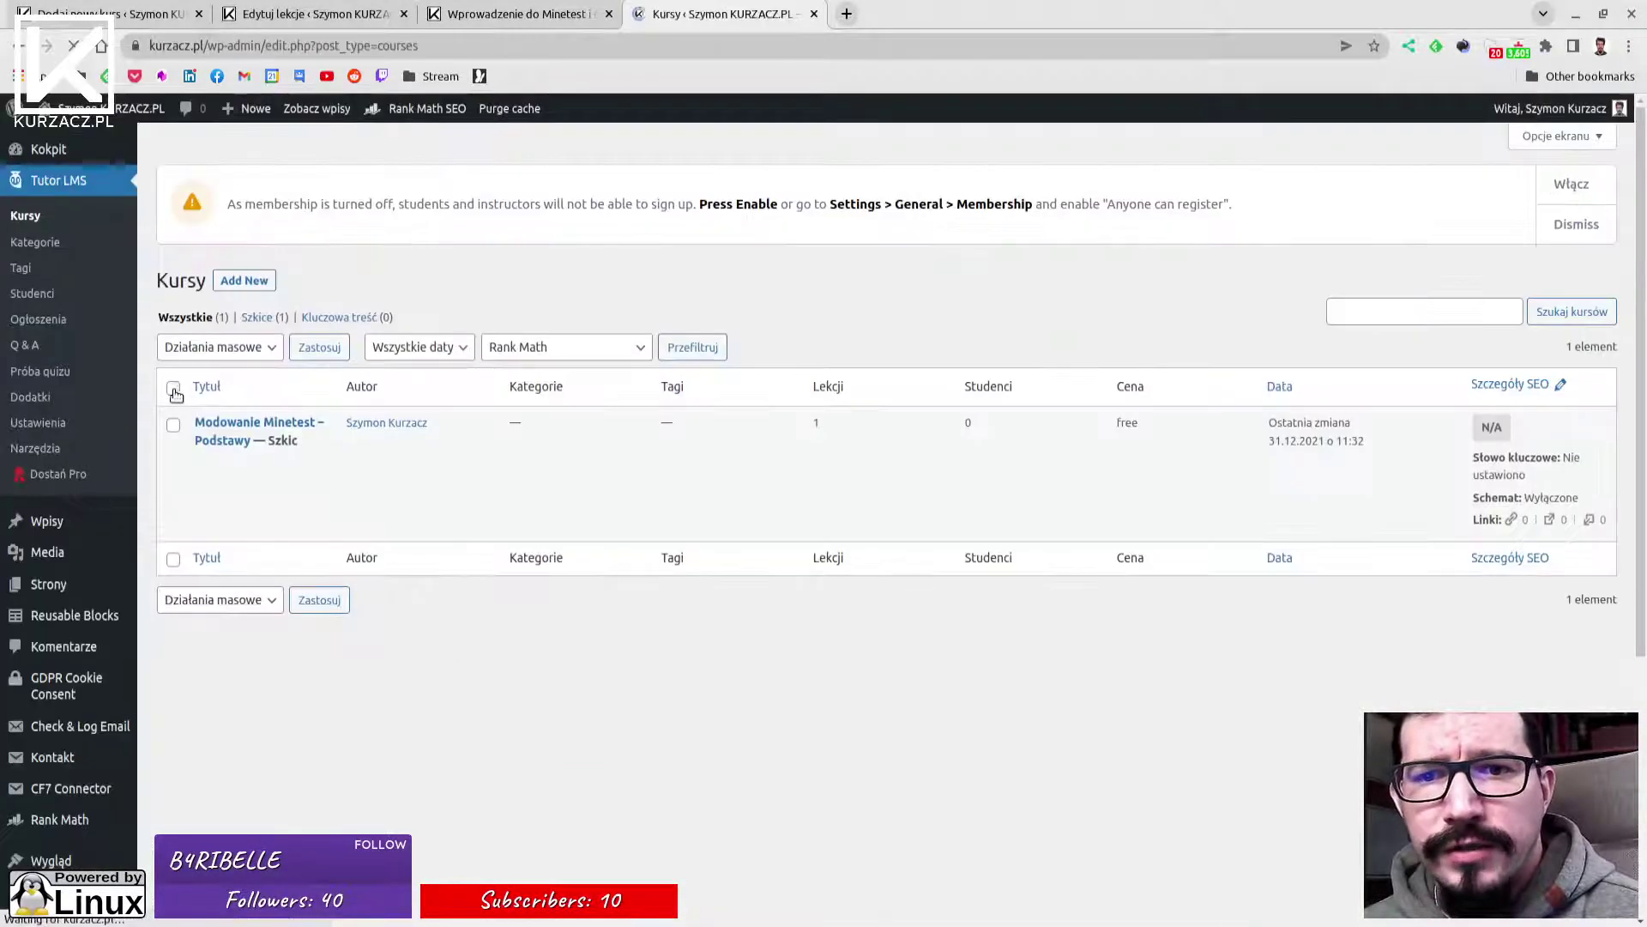
{"action": "left_click", "coordinate": [31, 350]}
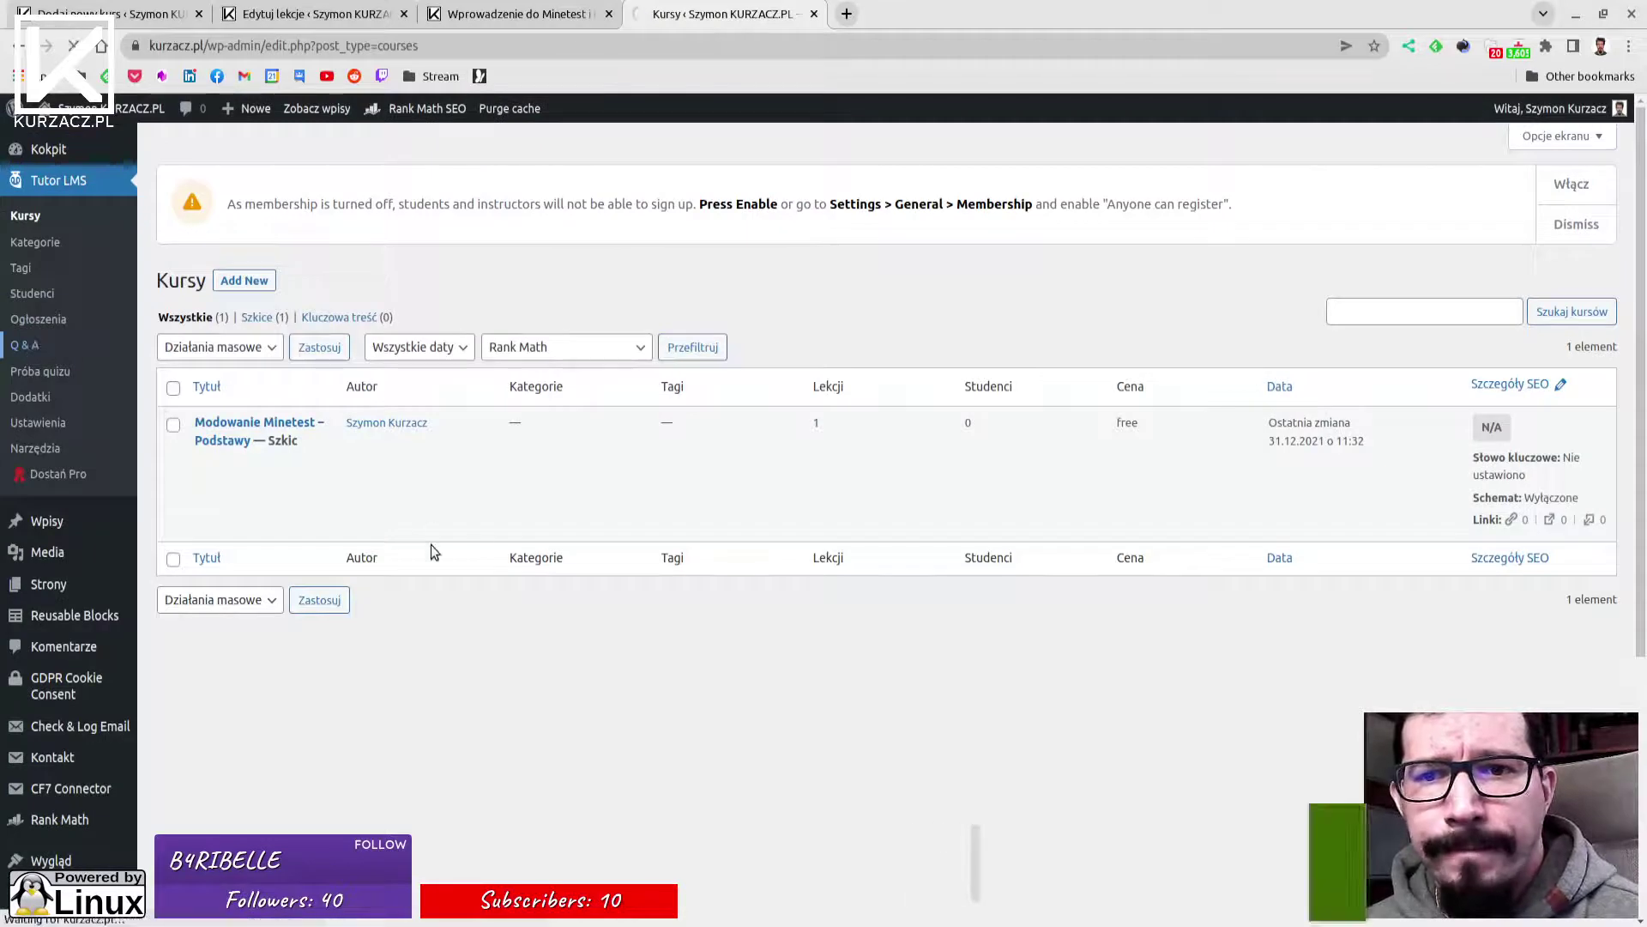
{"action": "left_click_drag", "start_coordinate": [170, 362], "coordinate": [868, 382]}
{"action": "left_click", "coordinate": [752, 374]}
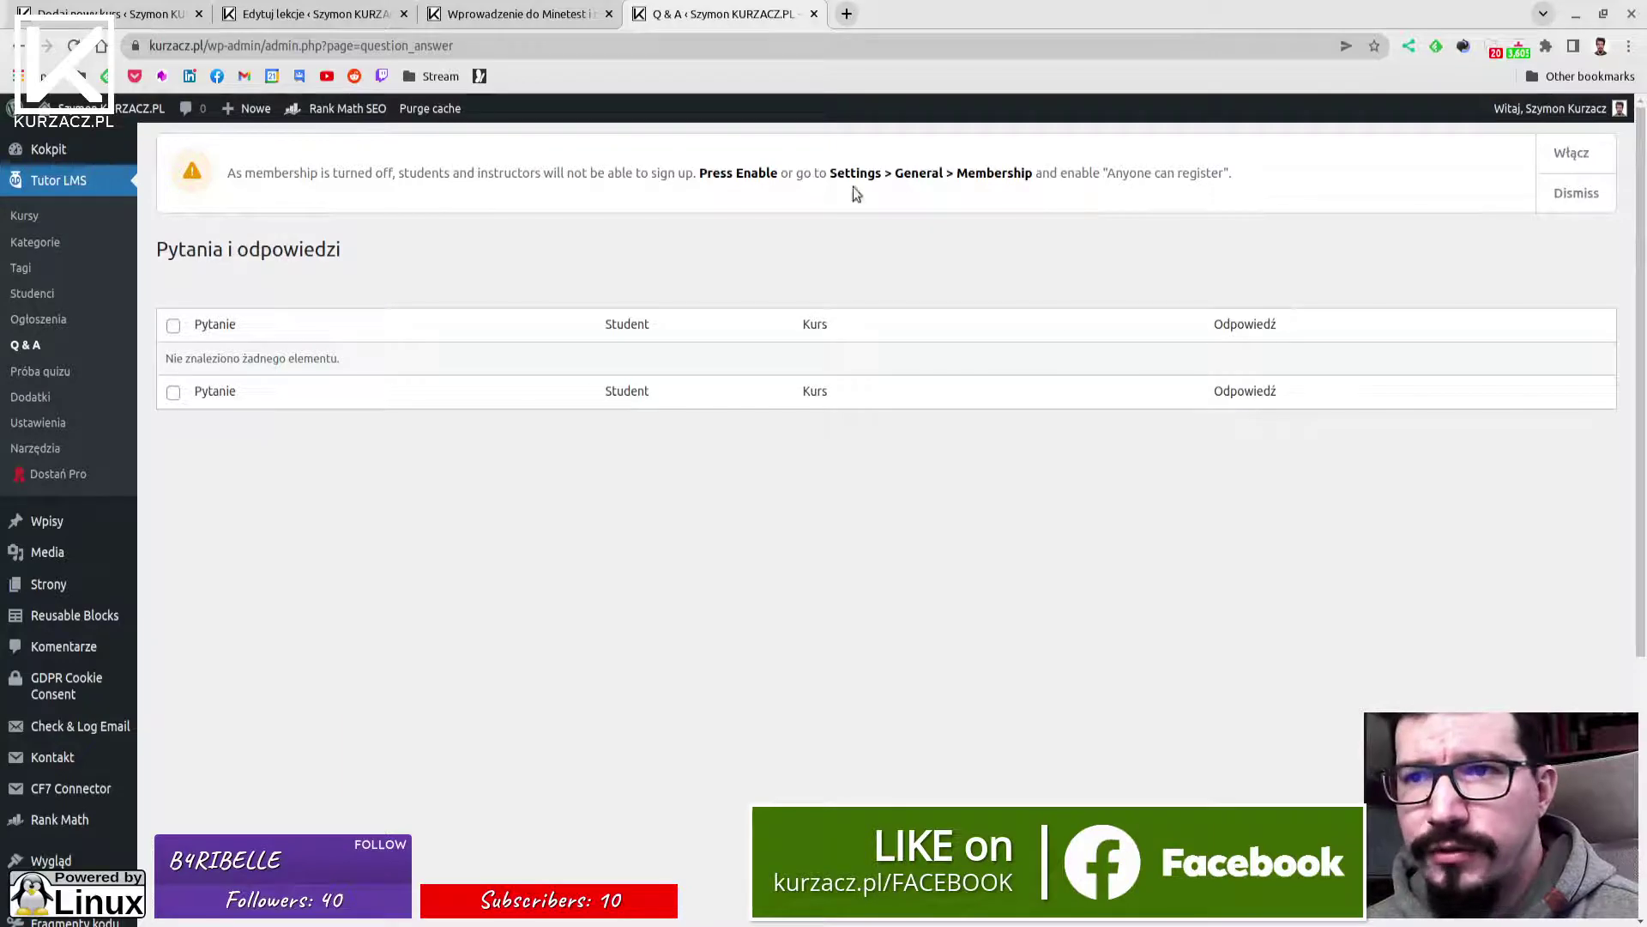
Return to the live lesson page, open the course's main page in a background tab and check the lesson description.
{"action": "left_click", "coordinate": [515, 14]}
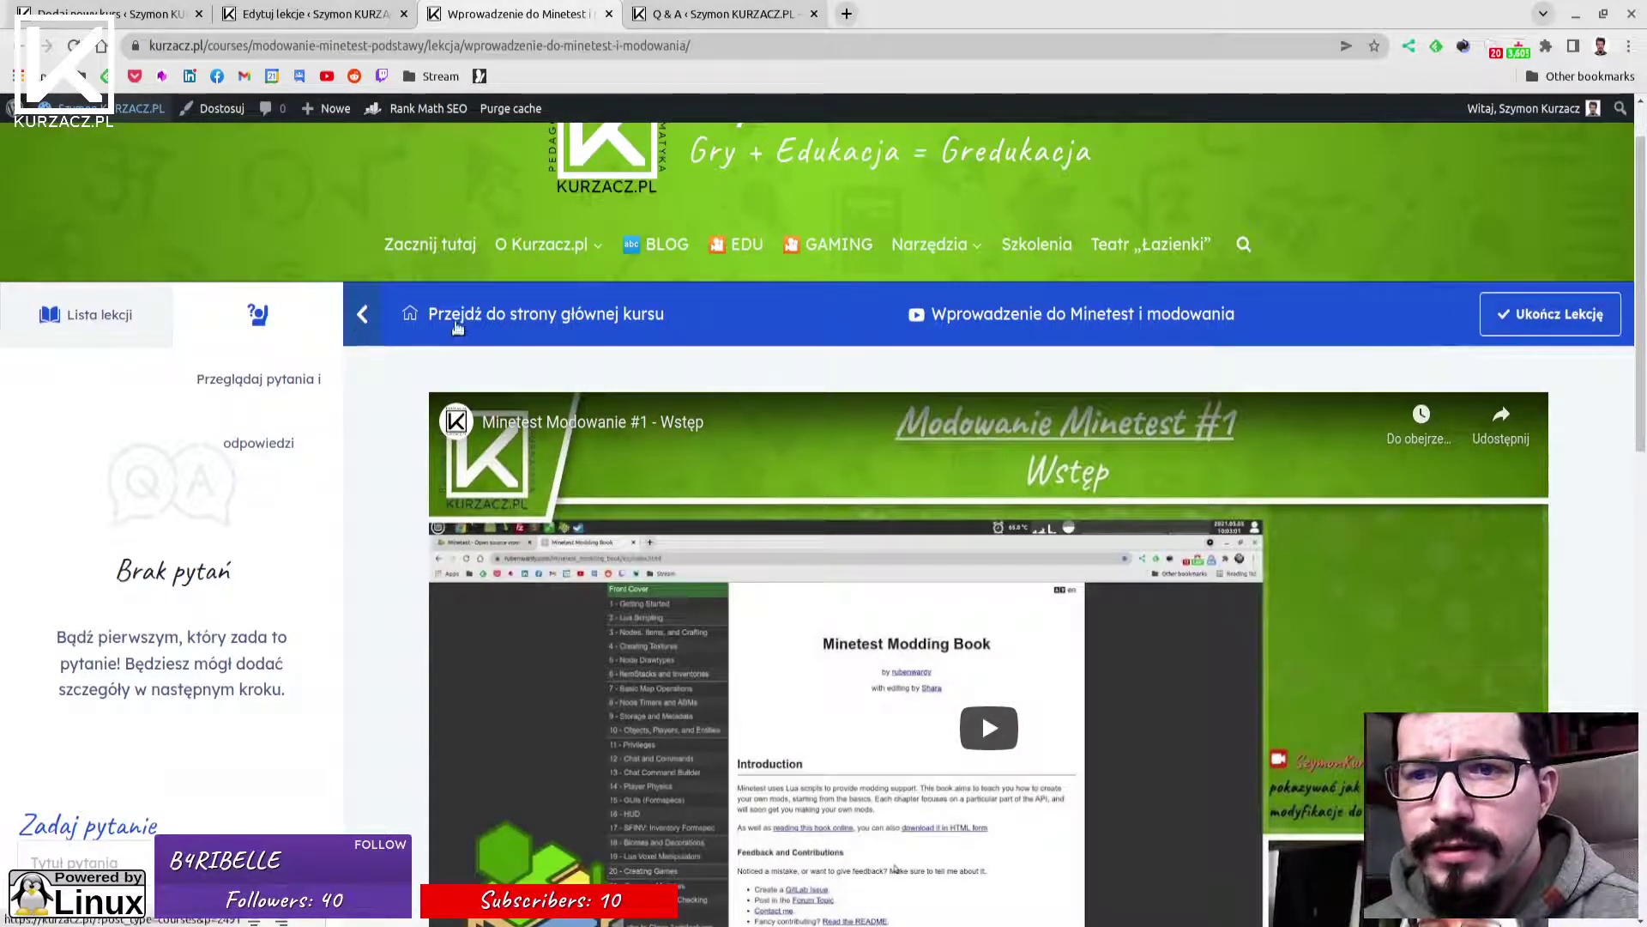
{"action": "middle_click", "coordinate": [457, 329]}
{"action": "scroll", "coordinate": [460, 393], "scroll_direction": "down", "scroll_amount": 3}
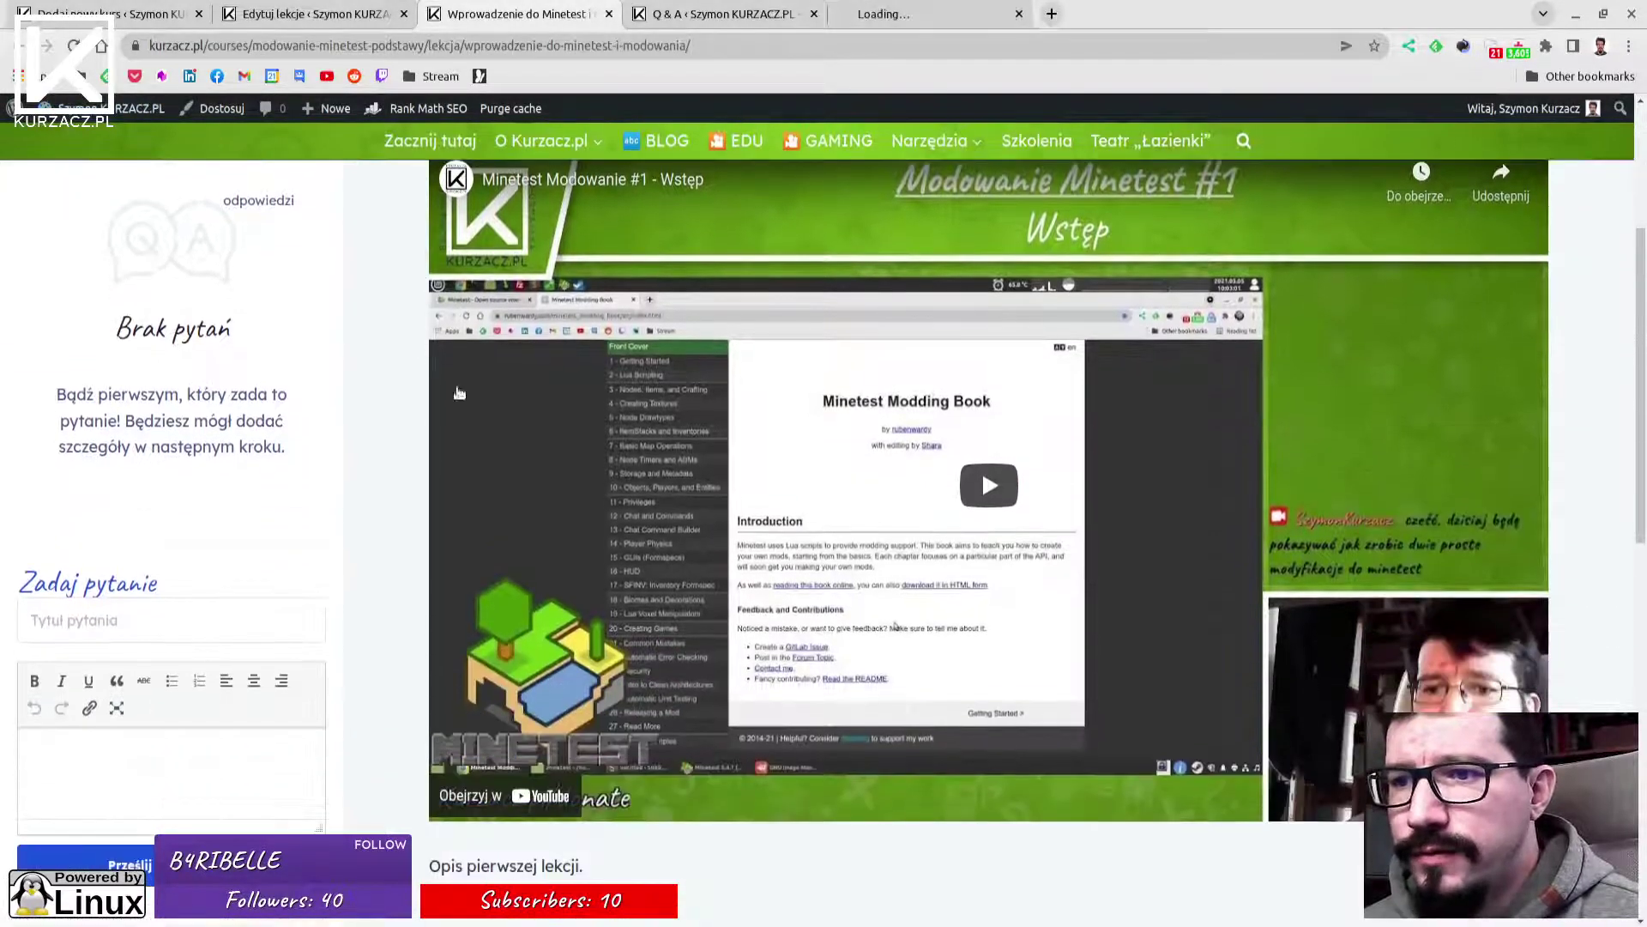
{"action": "scroll", "coordinate": [460, 393], "scroll_direction": "up", "scroll_amount": 1}
{"action": "scroll", "coordinate": [451, 447], "scroll_direction": "down", "scroll_amount": 5}
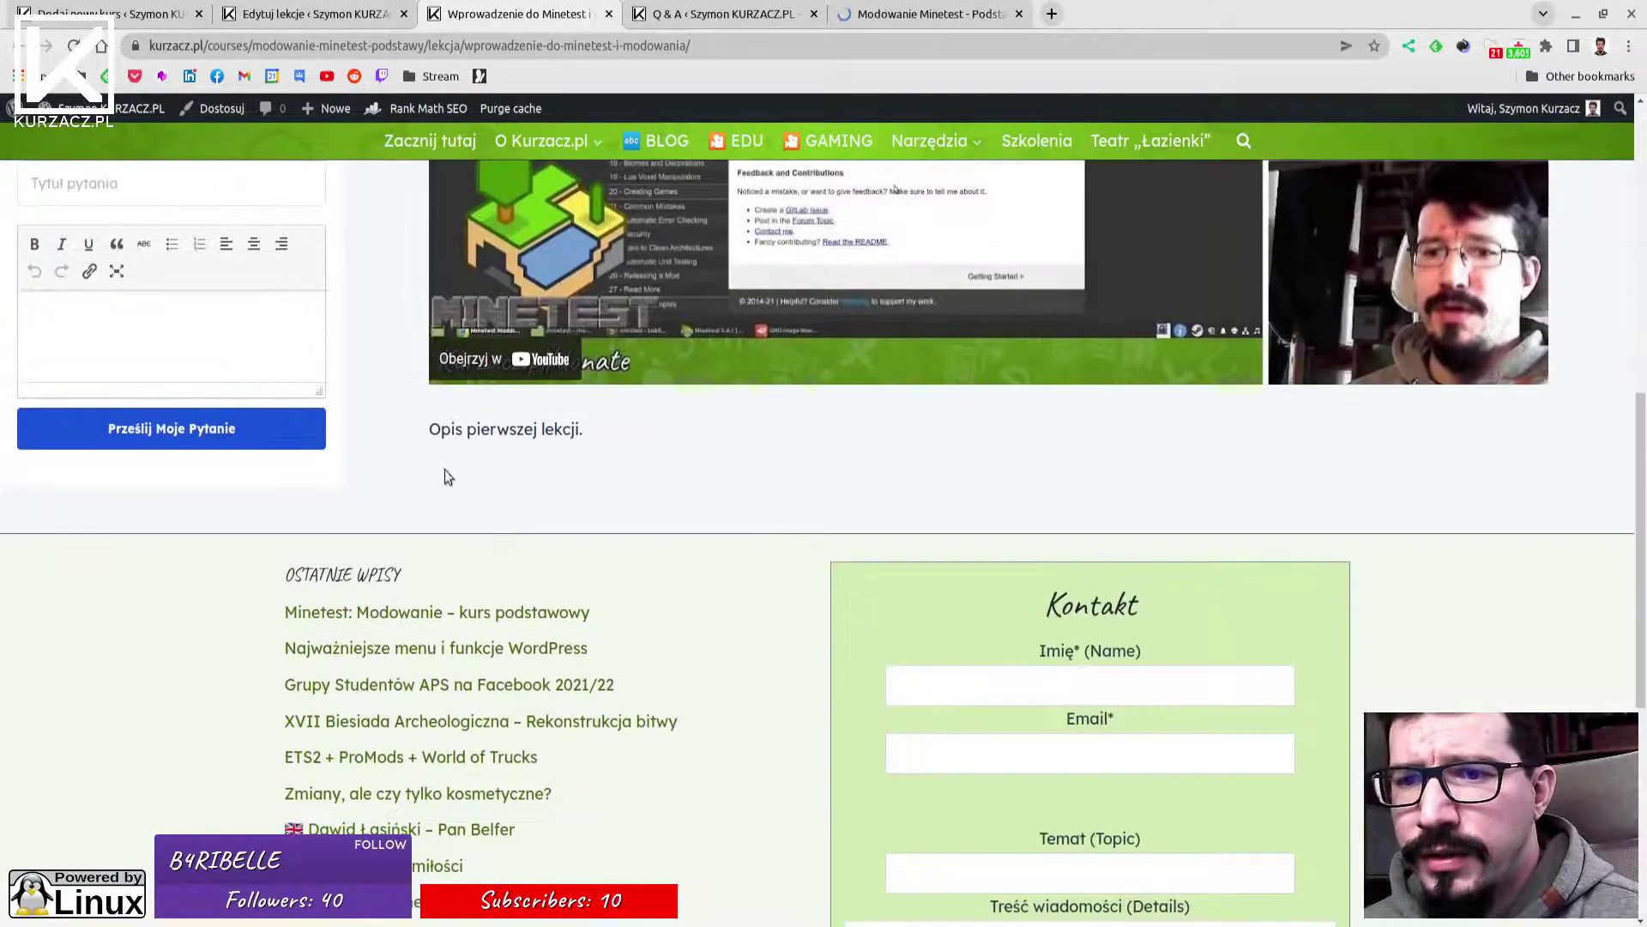
{"action": "triple_click", "coordinate": [496, 429]}
{"action": "scroll", "coordinate": [795, 489], "scroll_direction": "up", "scroll_amount": 6}
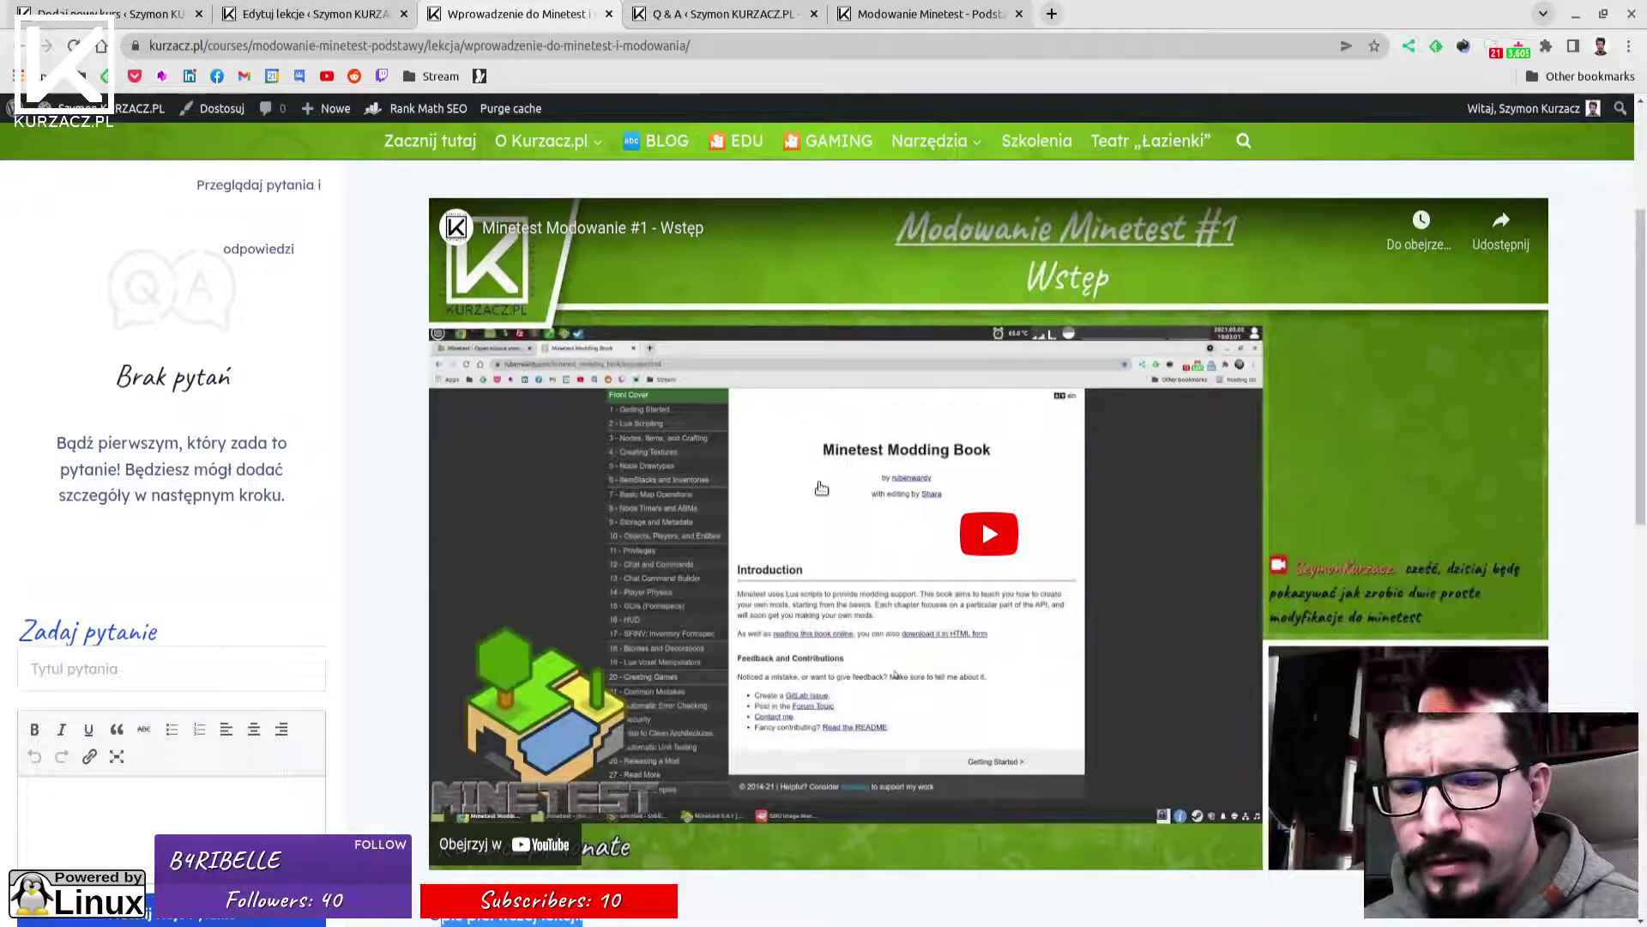
Review the lesson page from header to description and switch its sidebar back to the lesson list.
{"action": "scroll", "coordinate": [767, 545], "scroll_direction": "down", "scroll_amount": 2}
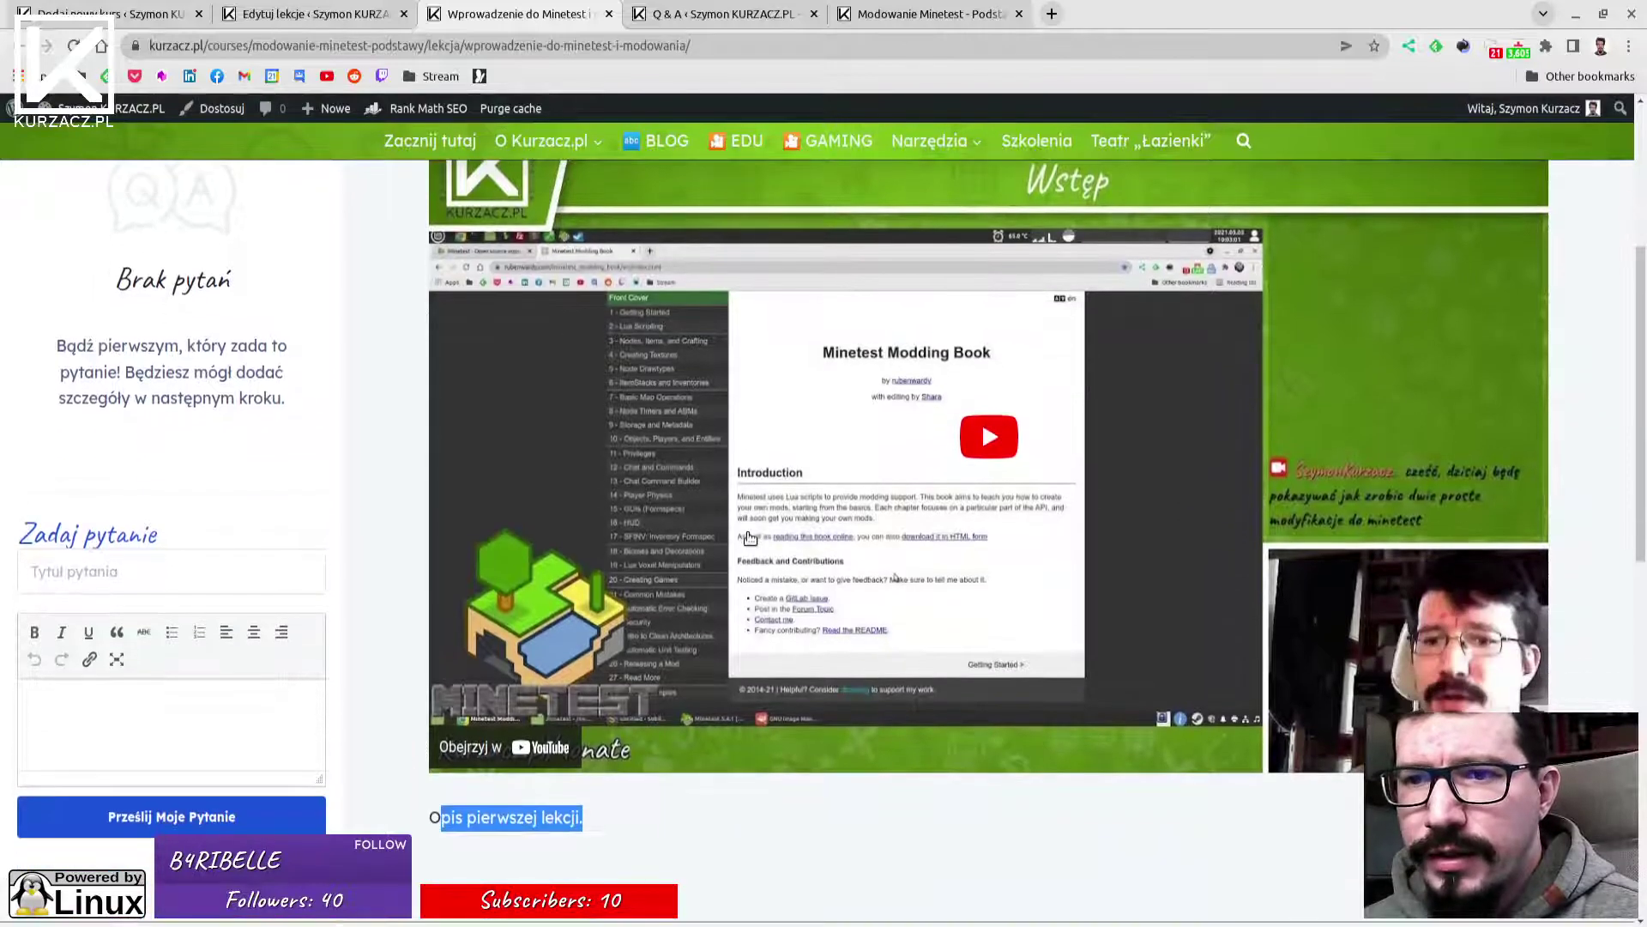
{"action": "scroll", "coordinate": [767, 546], "scroll_direction": "up", "scroll_amount": 2}
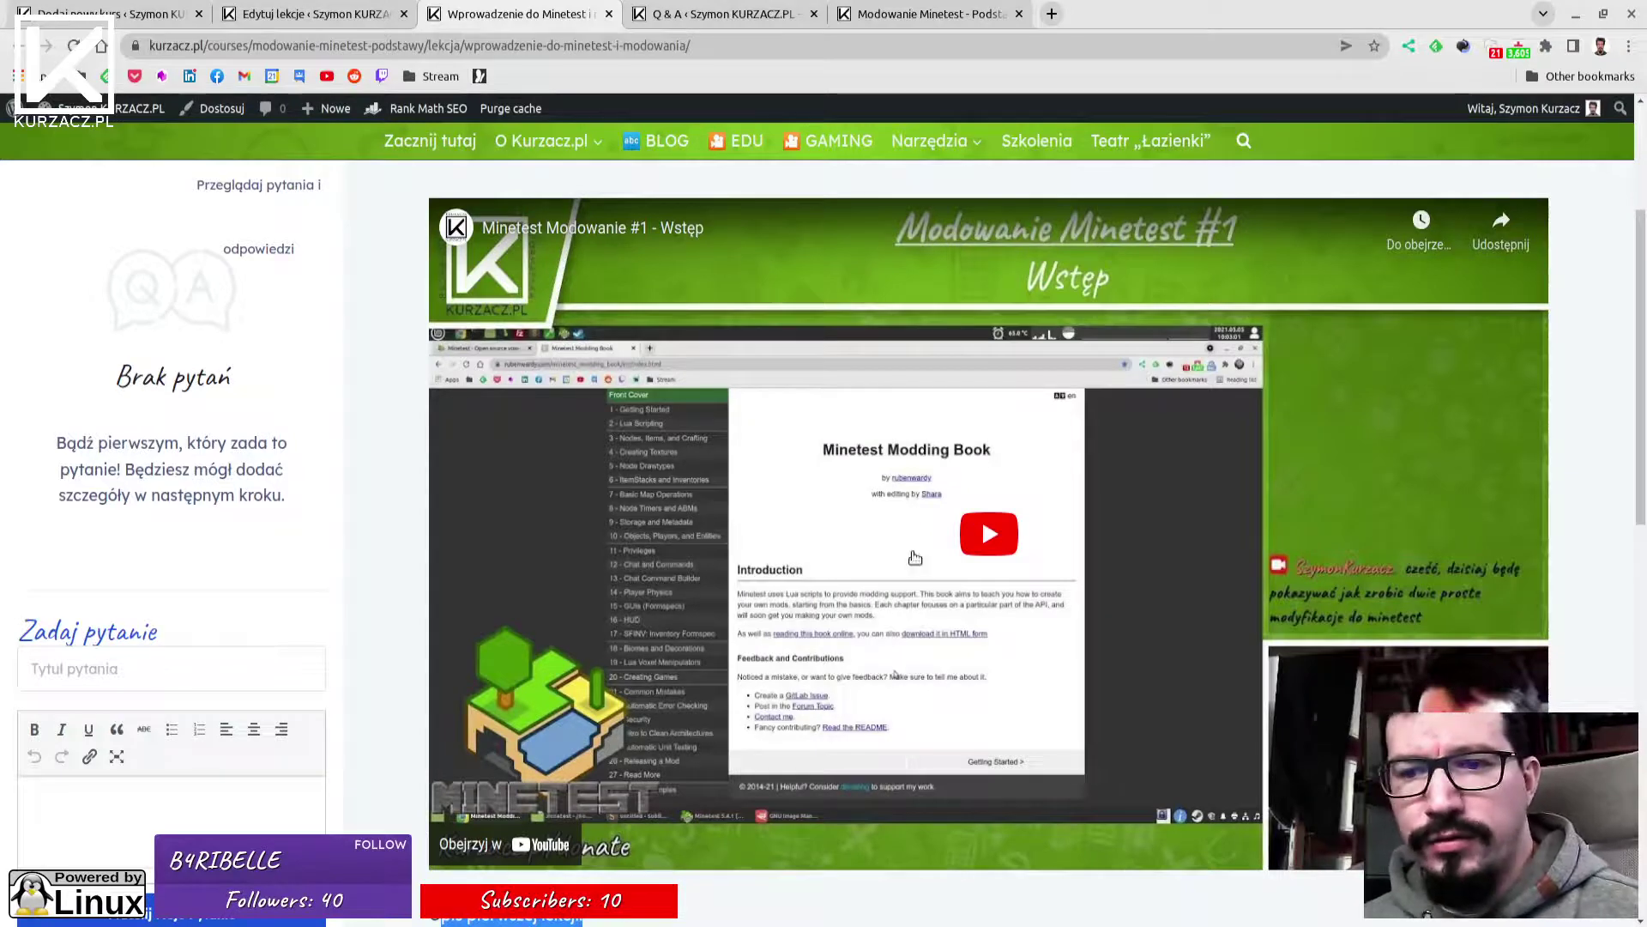
{"action": "scroll", "coordinate": [834, 592], "scroll_direction": "down", "scroll_amount": 1}
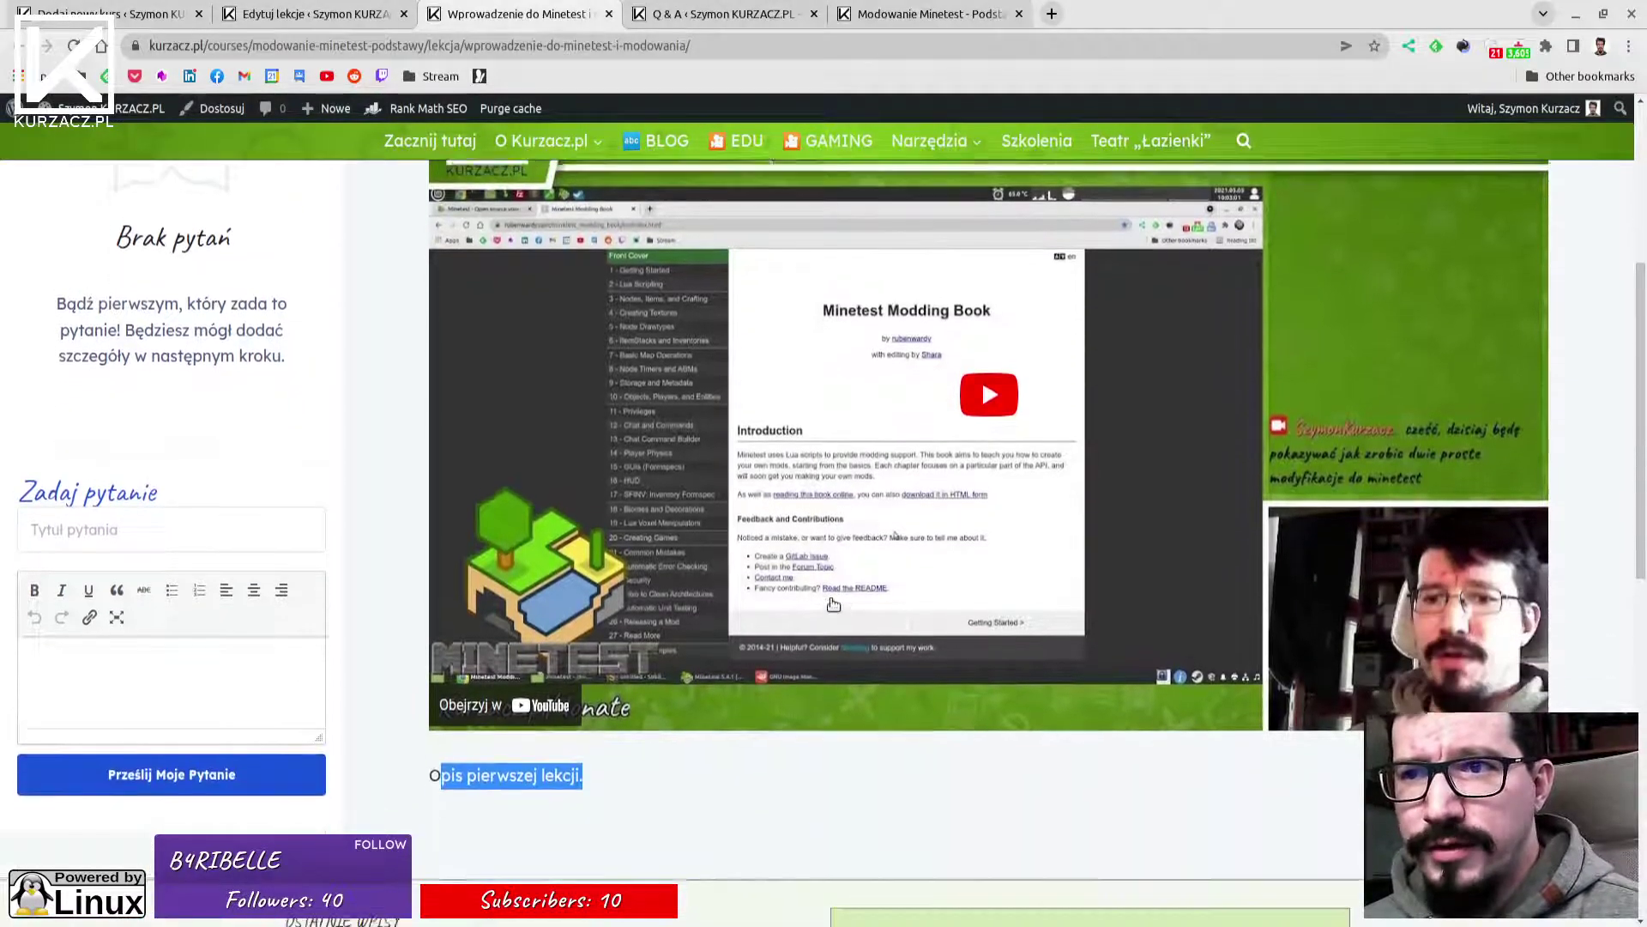
{"action": "scroll", "coordinate": [795, 421], "scroll_direction": "up", "scroll_amount": 3}
{"action": "scroll", "coordinate": [794, 421], "scroll_direction": "down", "scroll_amount": 7}
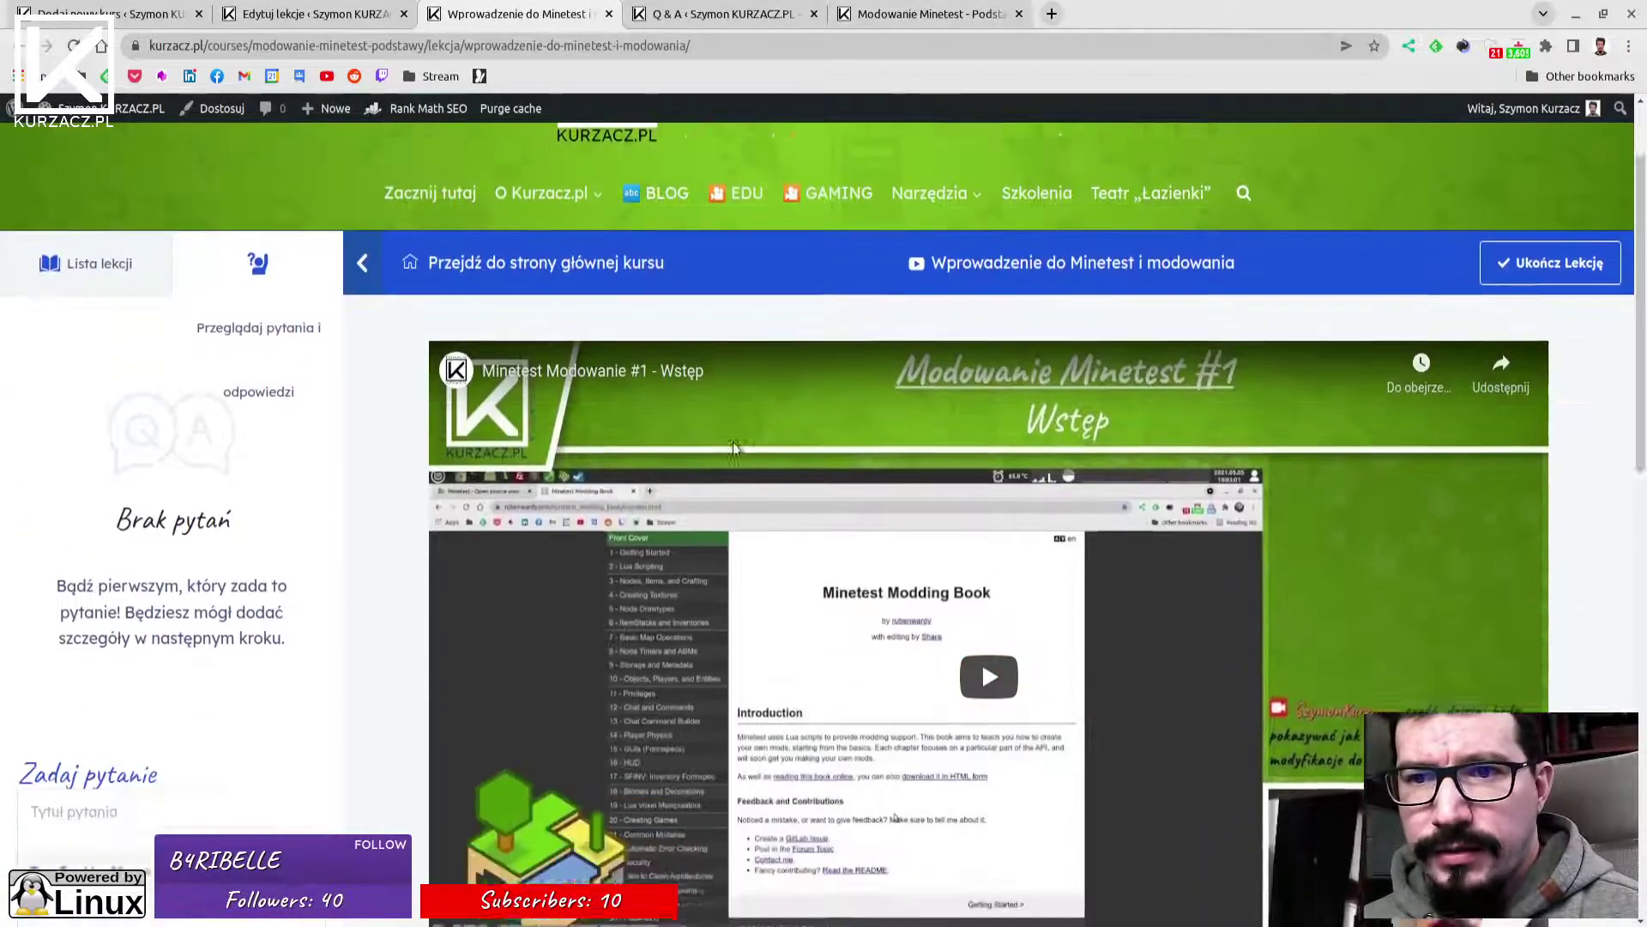
{"action": "scroll", "coordinate": [1022, 576], "scroll_direction": "up", "scroll_amount": 4}
{"action": "scroll", "coordinate": [1022, 577], "scroll_direction": "up", "scroll_amount": 4}
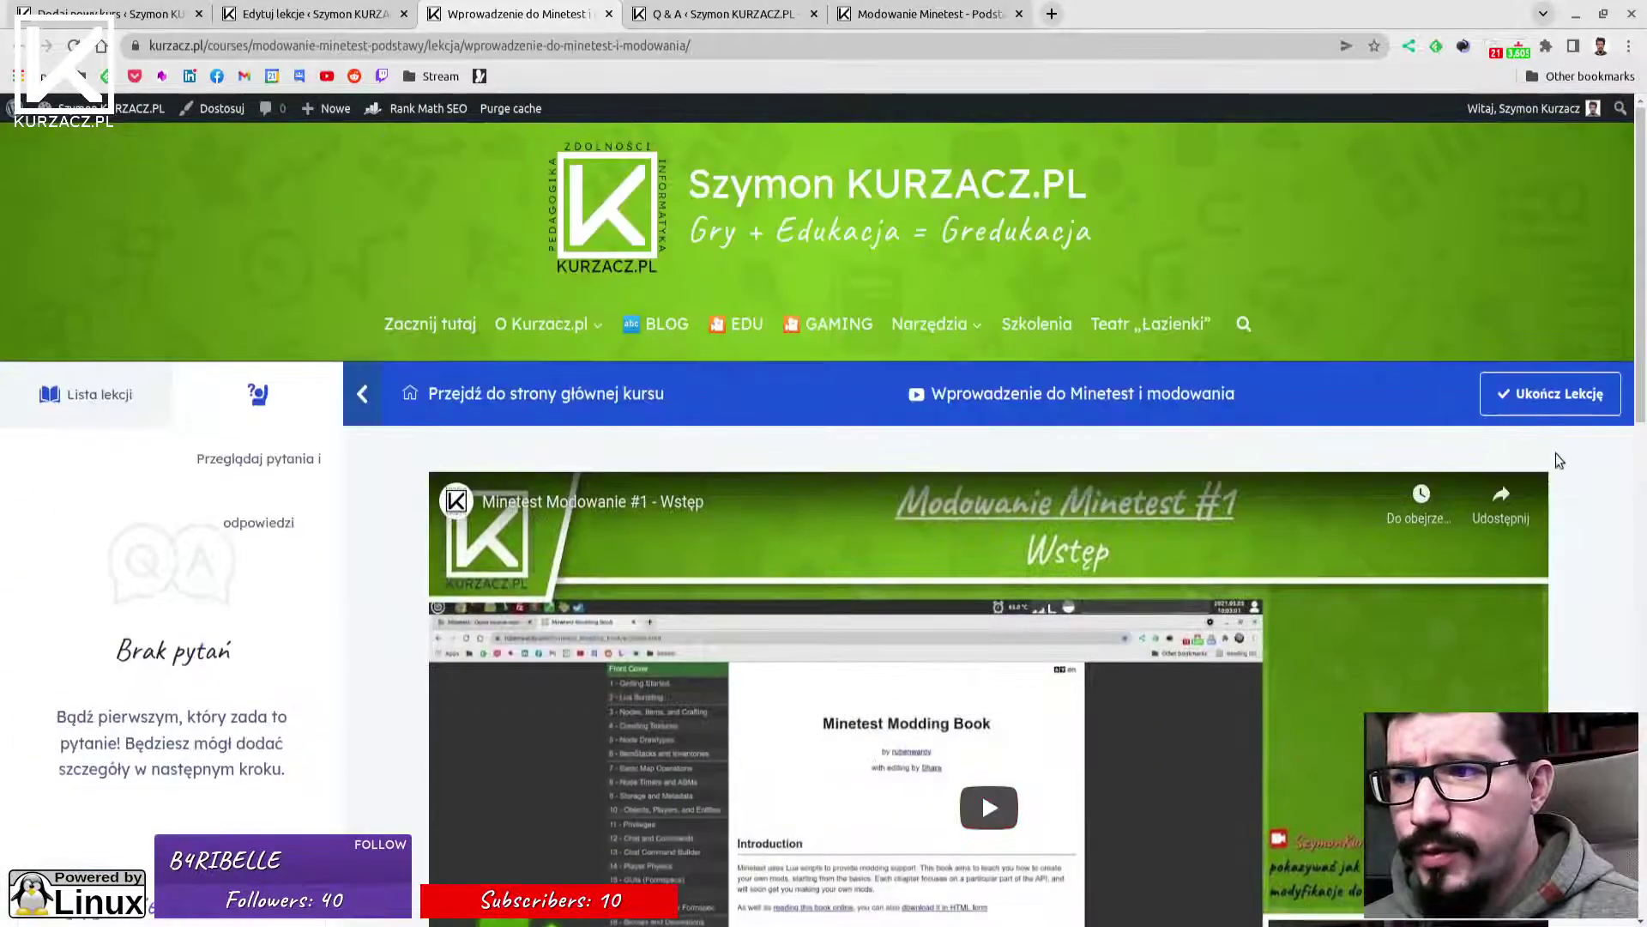
{"action": "left_click", "coordinate": [82, 394]}
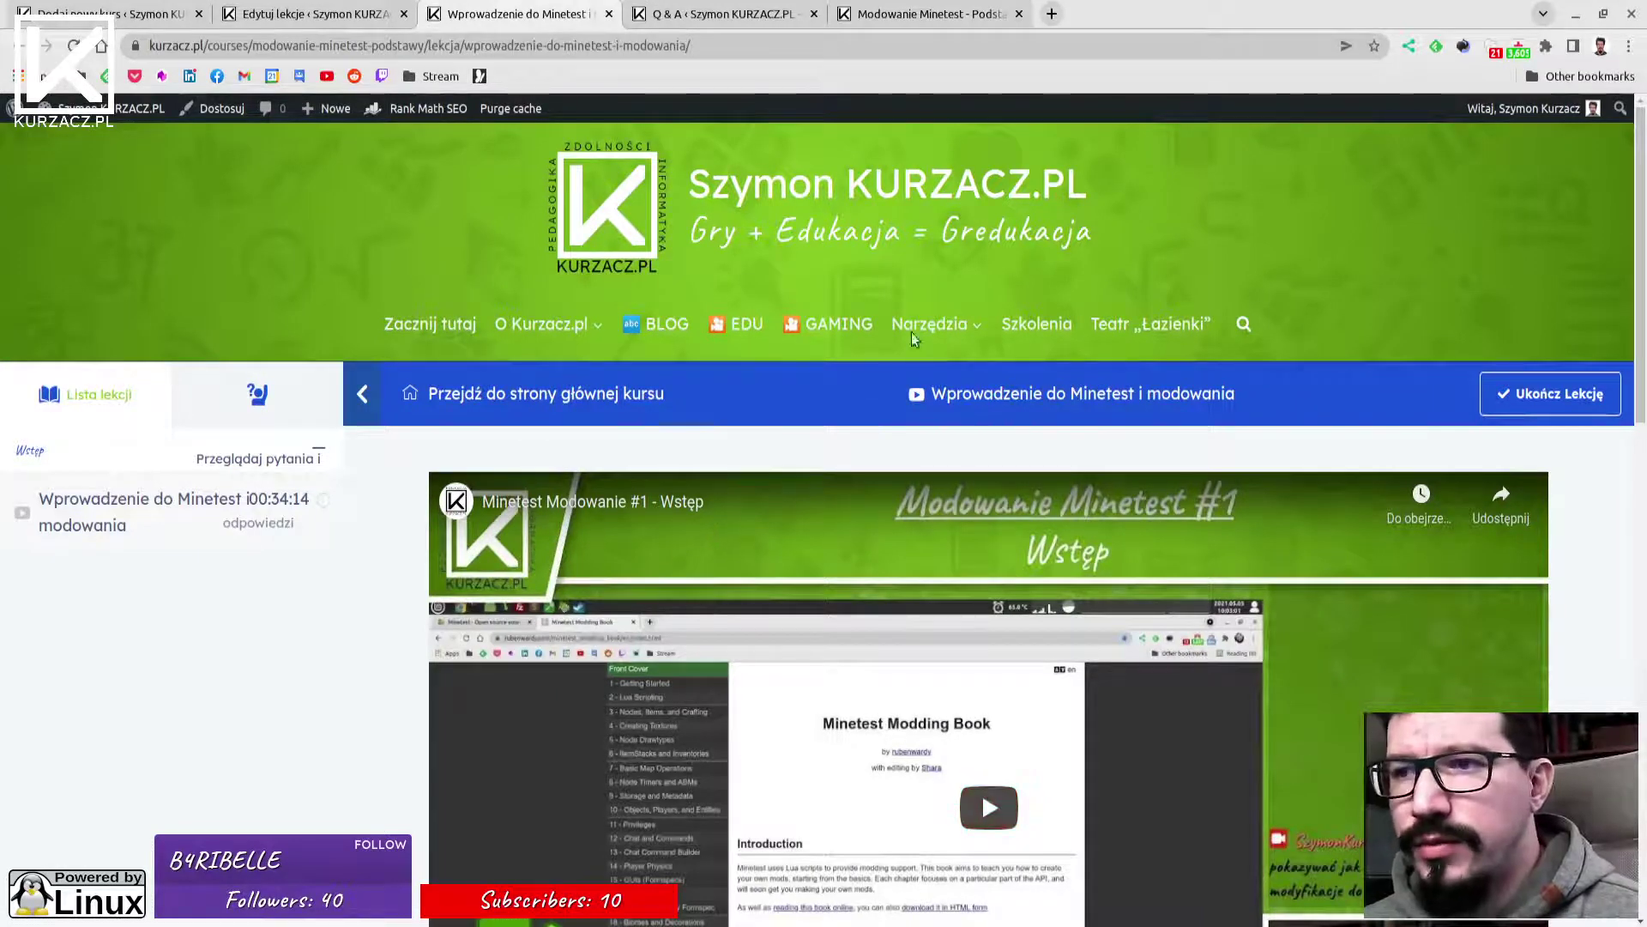
Switch to the course's main page and examine its price, included materials, requirements, duration and last update date.
{"action": "left_click", "coordinate": [926, 14]}
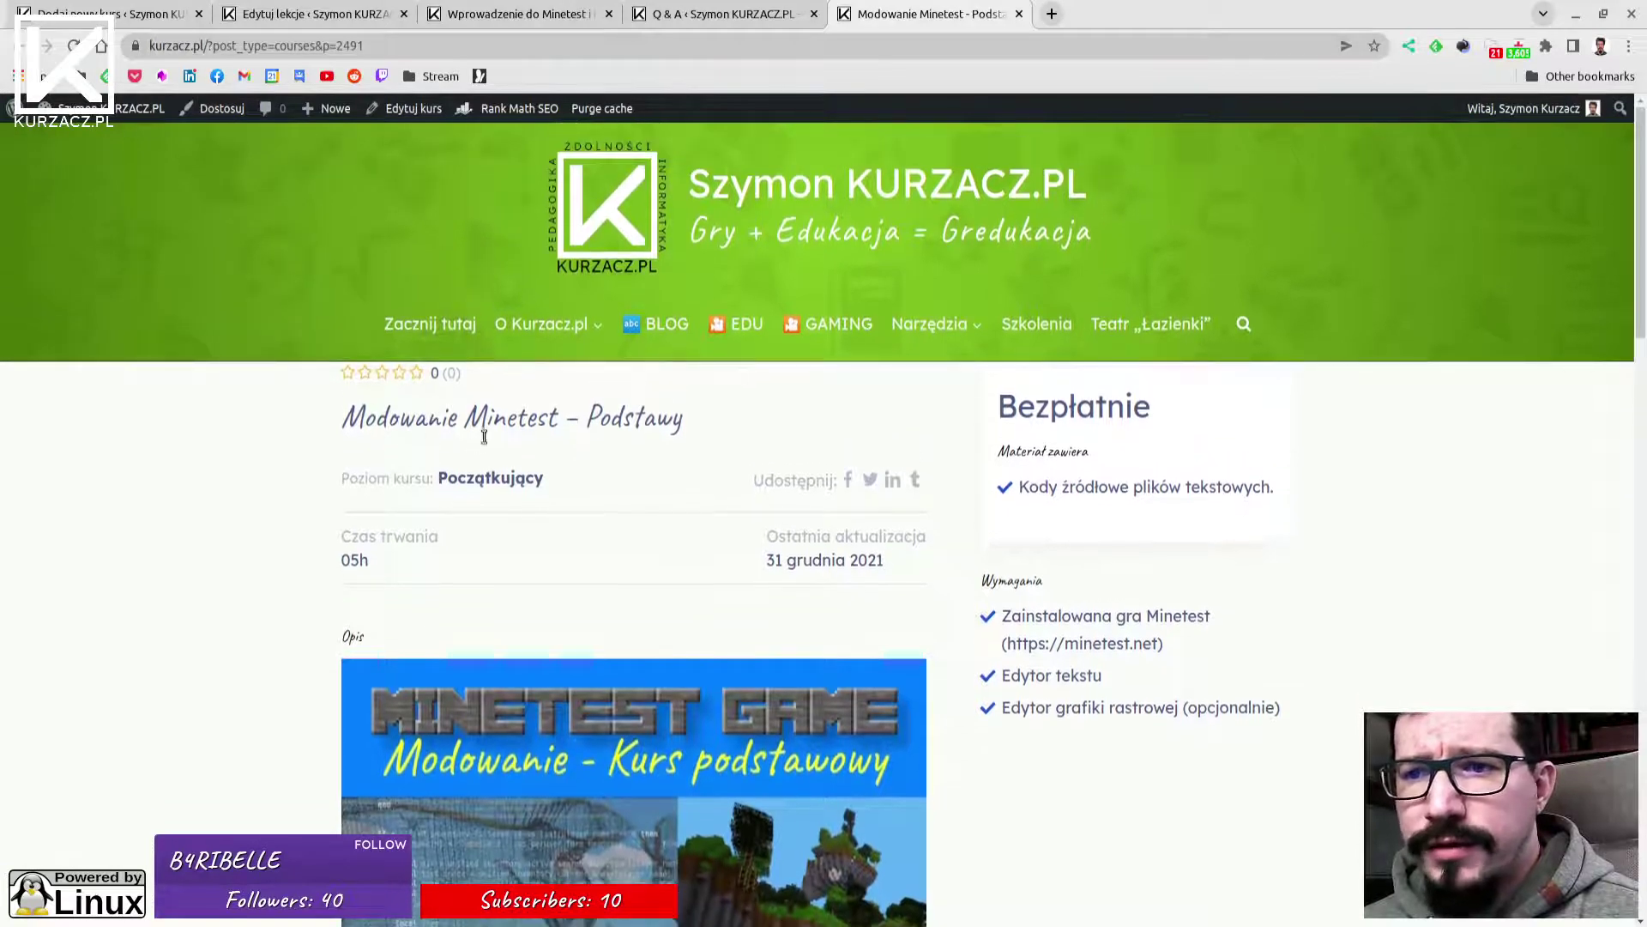
{"action": "scroll", "coordinate": [485, 437], "scroll_direction": "down", "scroll_amount": 3}
{"action": "left_click_drag", "start_coordinate": [1005, 262], "coordinate": [1187, 261]}
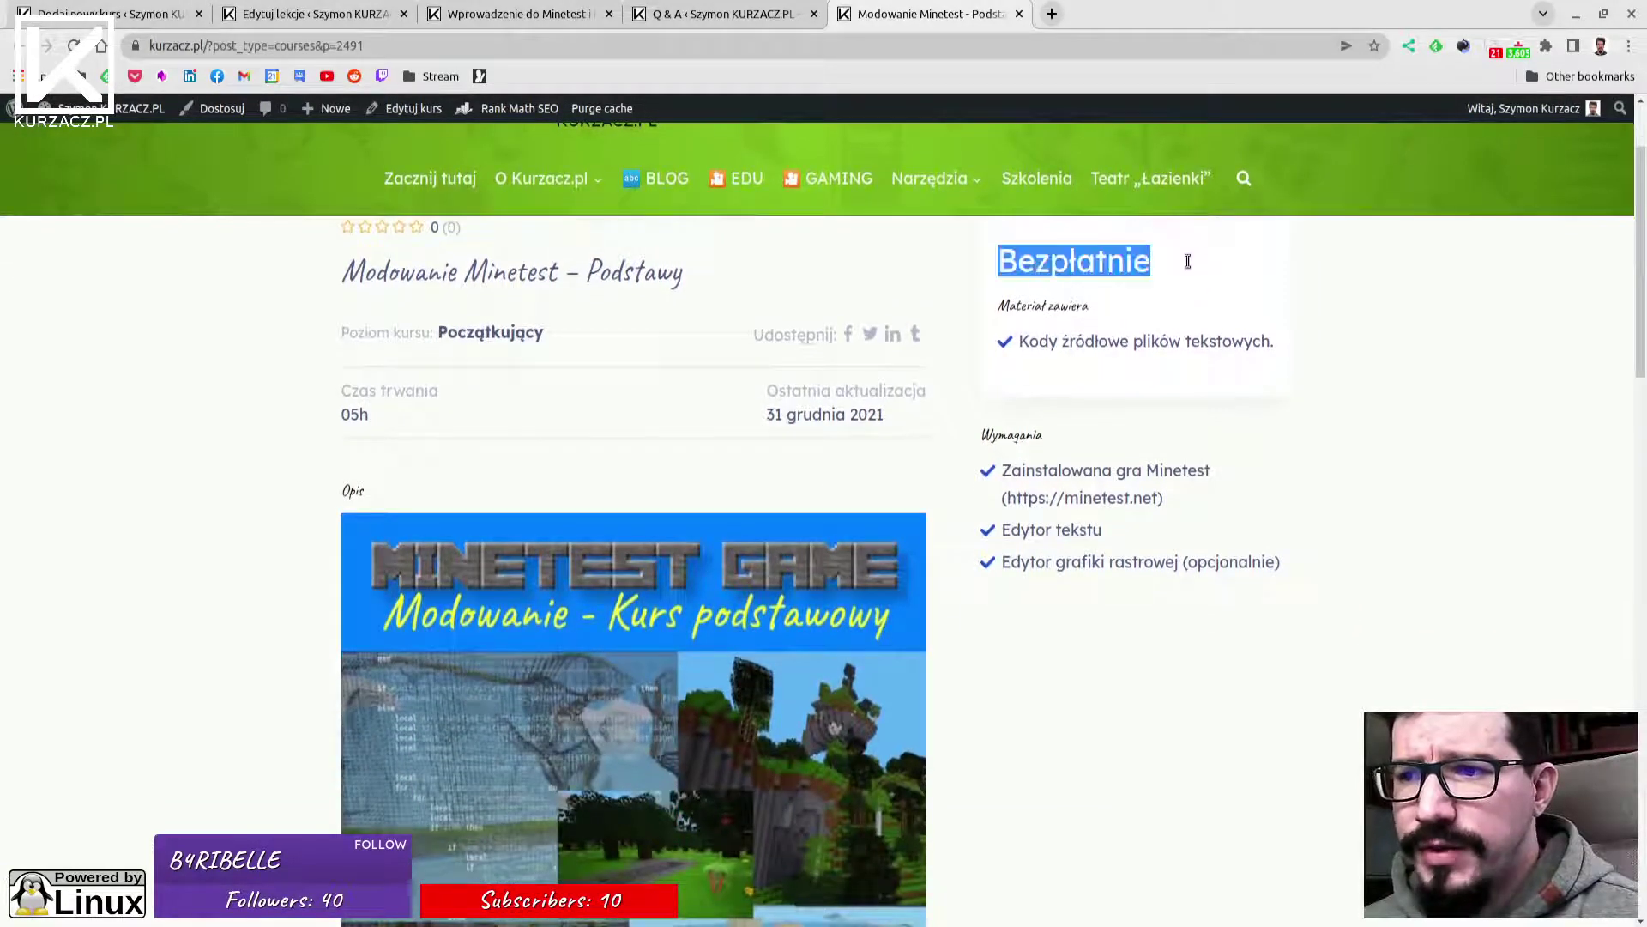
{"action": "left_click_drag", "start_coordinate": [1028, 341], "coordinate": [1364, 349]}
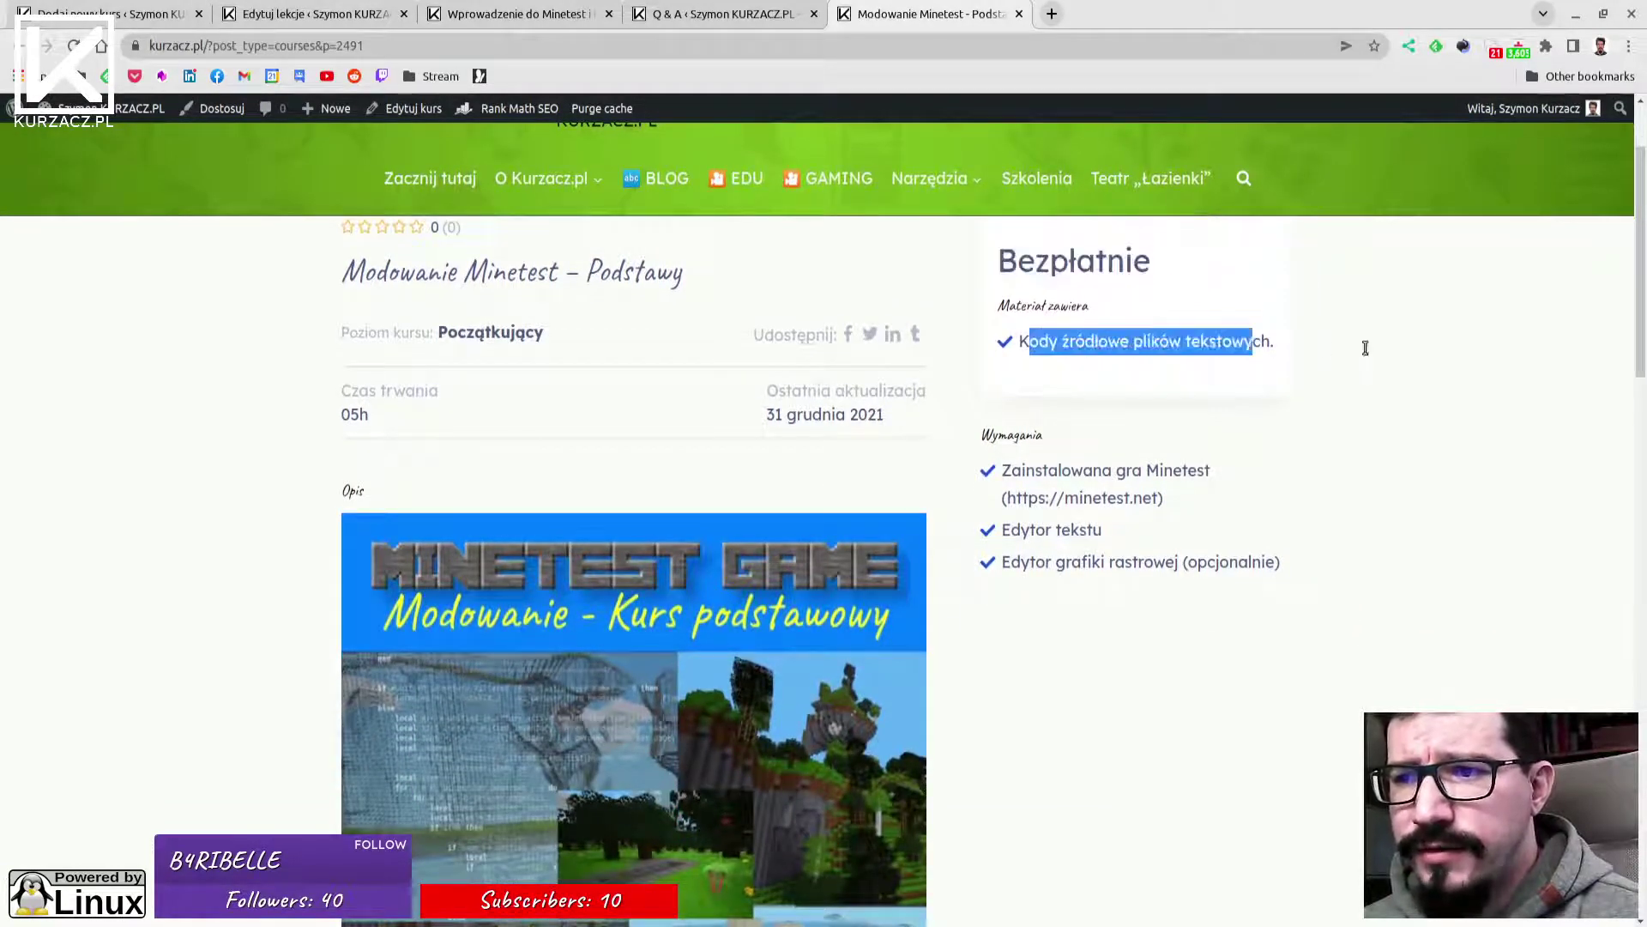
{"action": "left_click_drag", "start_coordinate": [1027, 470], "coordinate": [1082, 598]}
{"action": "left_click", "coordinate": [717, 480]}
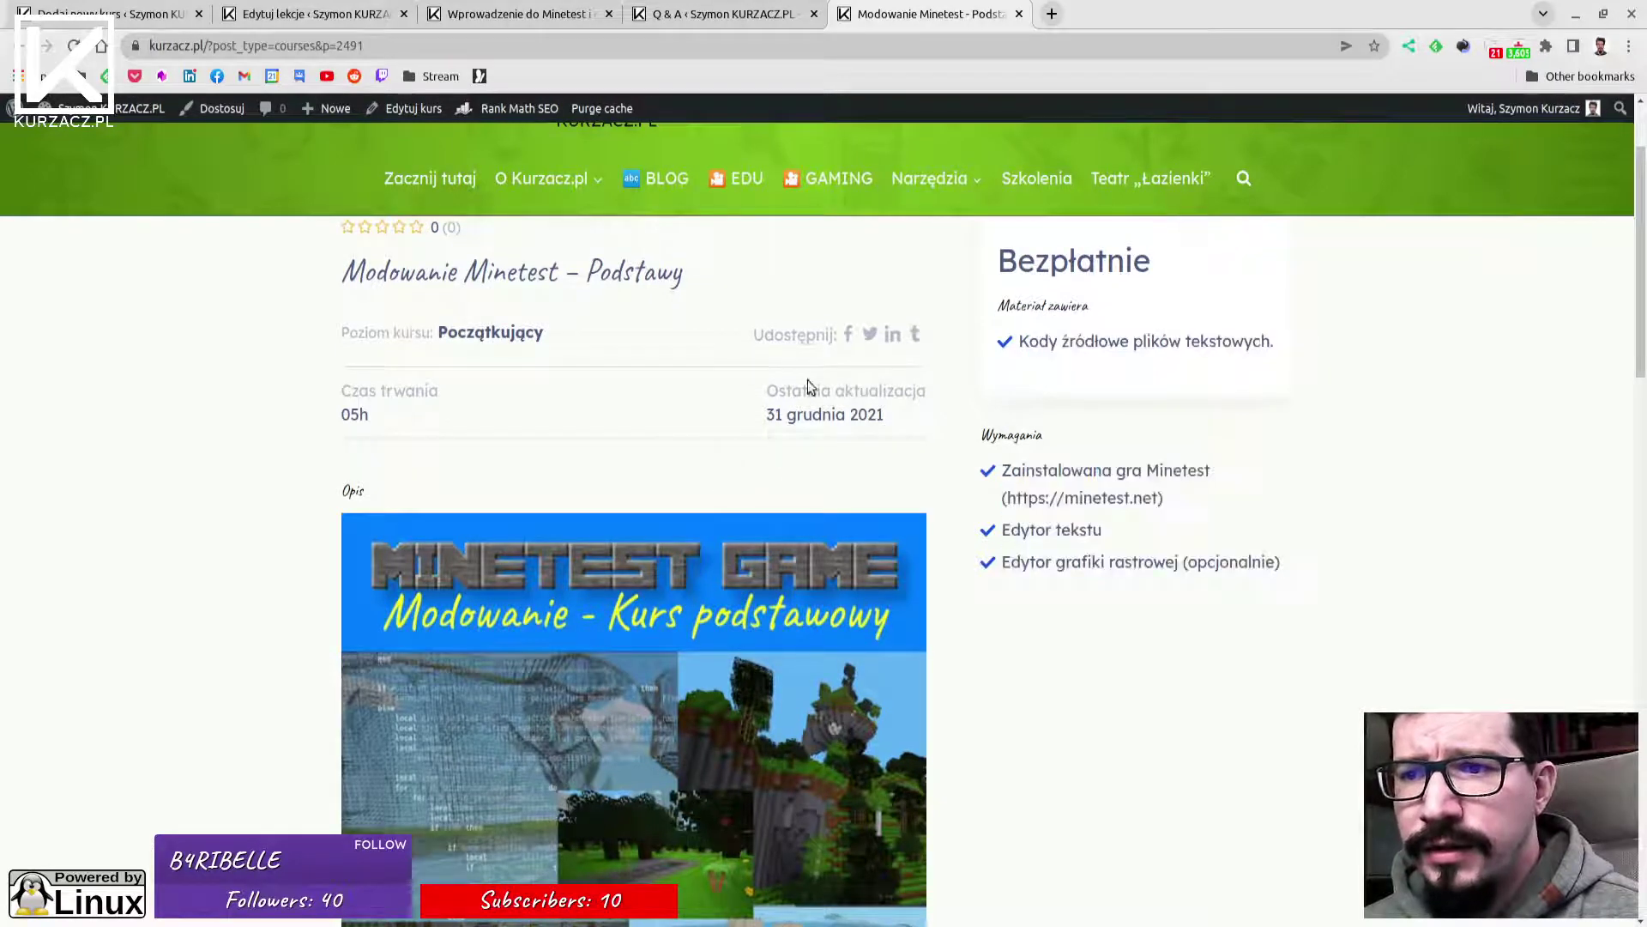
{"action": "left_click_drag", "start_coordinate": [801, 391], "coordinate": [573, 486]}
{"action": "left_click", "coordinate": [327, 404]}
{"action": "left_click_drag", "start_coordinate": [327, 398], "coordinate": [412, 478]}
{"action": "left_click", "coordinate": [353, 489]}
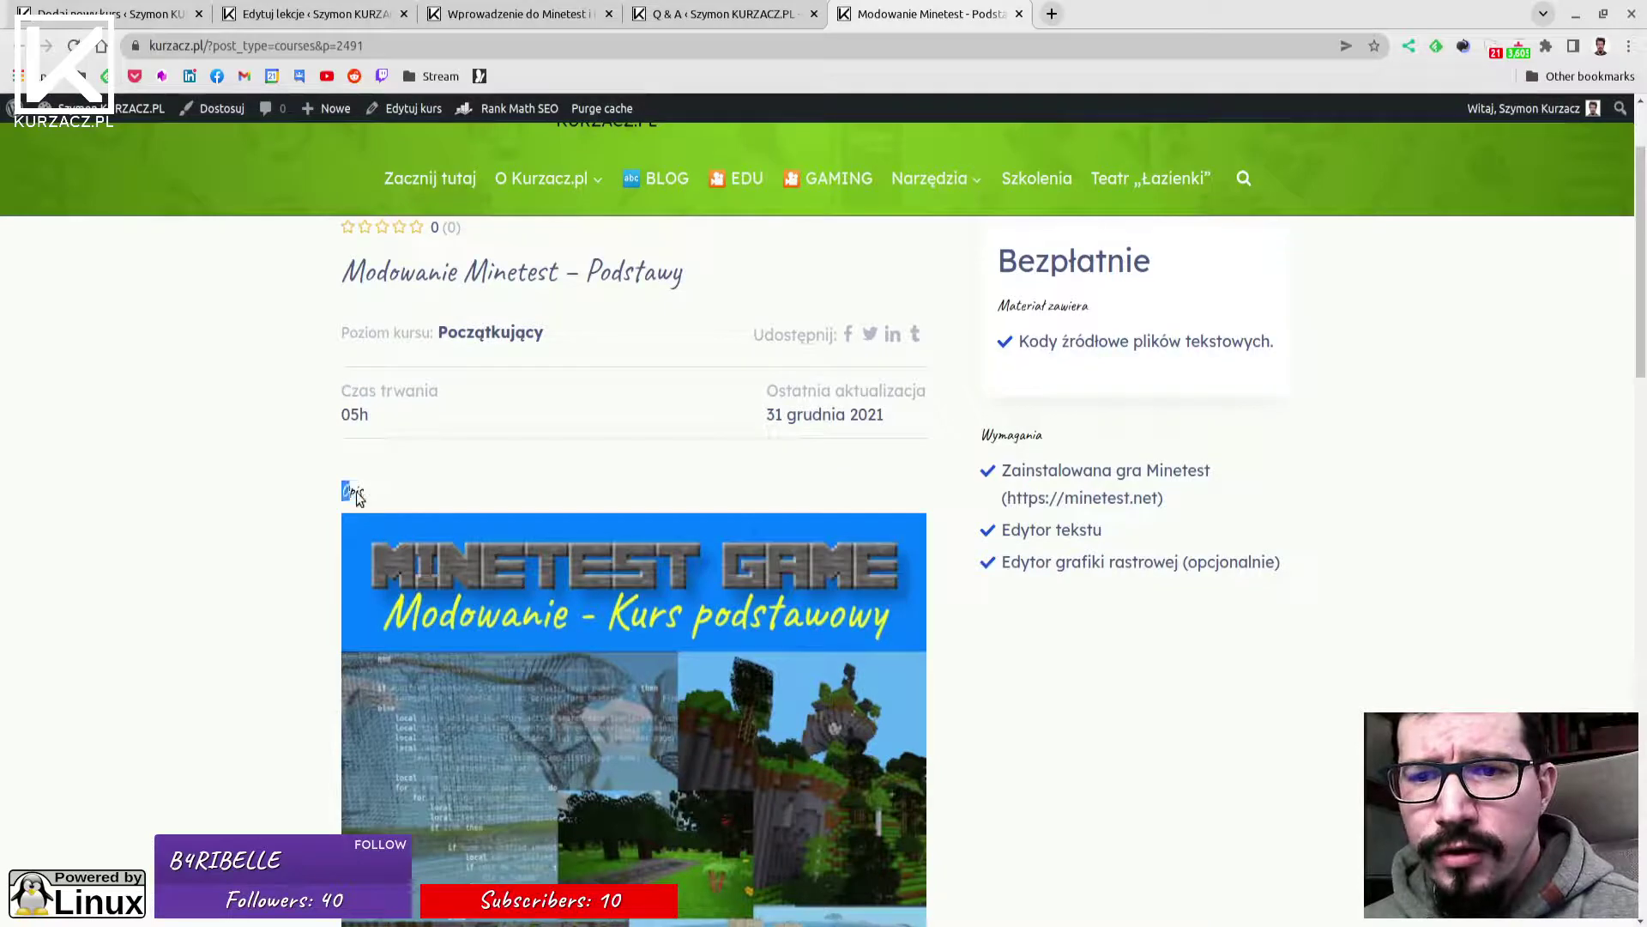
Check the course image, the "Czego się nauczę?" text and the topic list further down the course page.
{"action": "scroll", "coordinate": [489, 468], "scroll_direction": "down", "scroll_amount": 8}
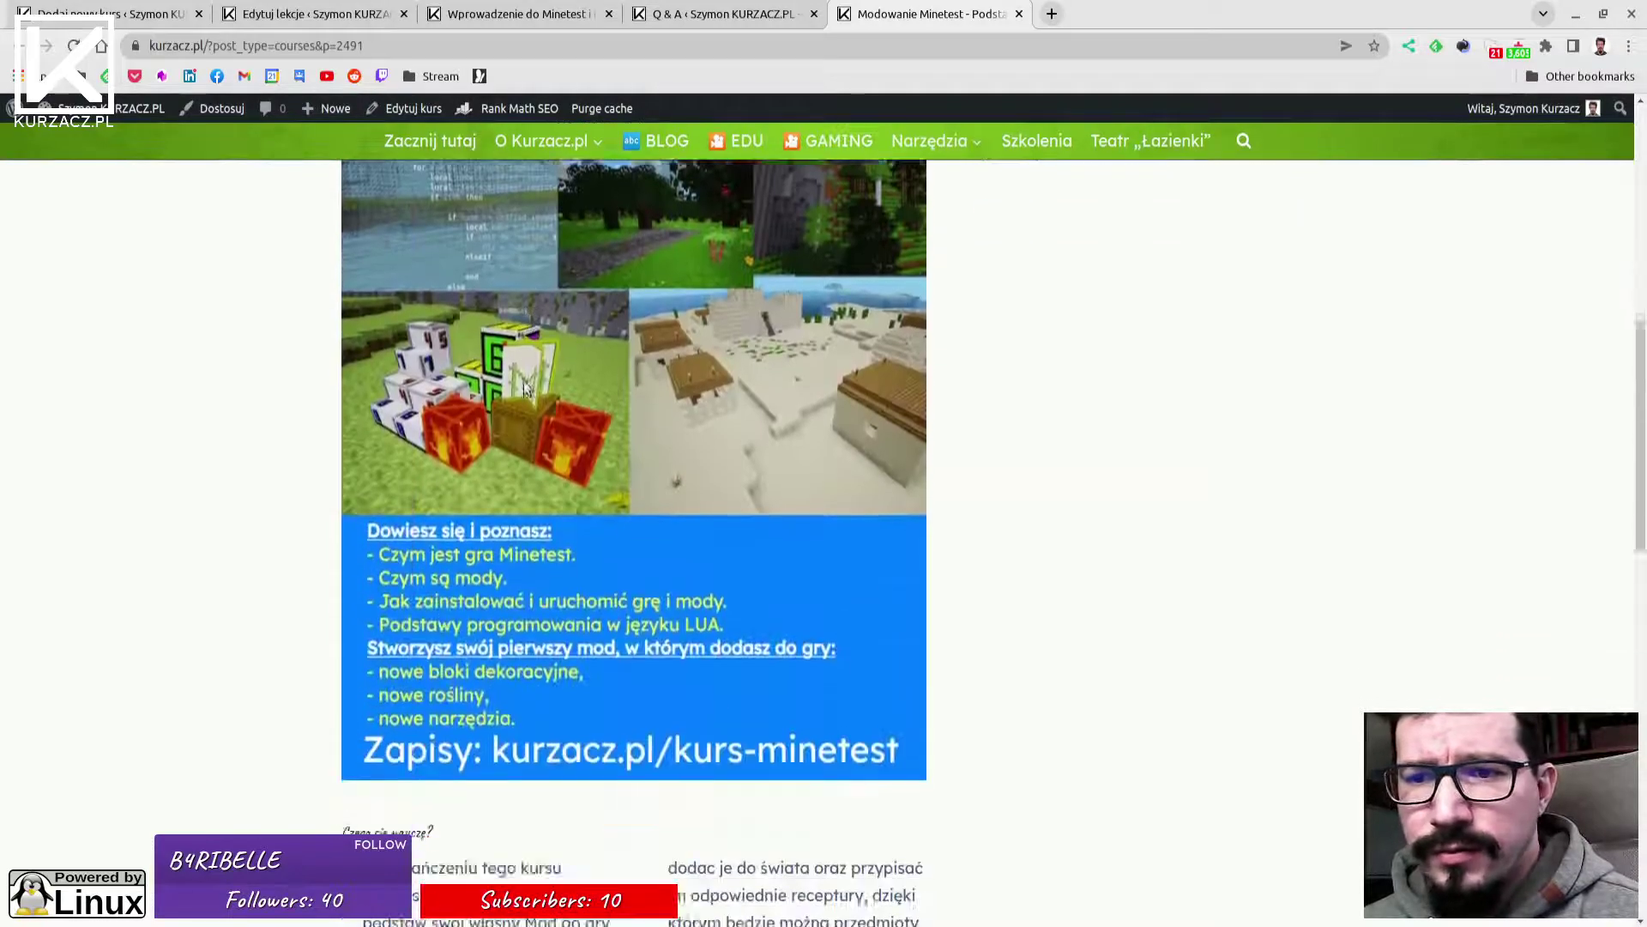
{"action": "scroll", "coordinate": [531, 559], "scroll_direction": "down", "scroll_amount": 2}
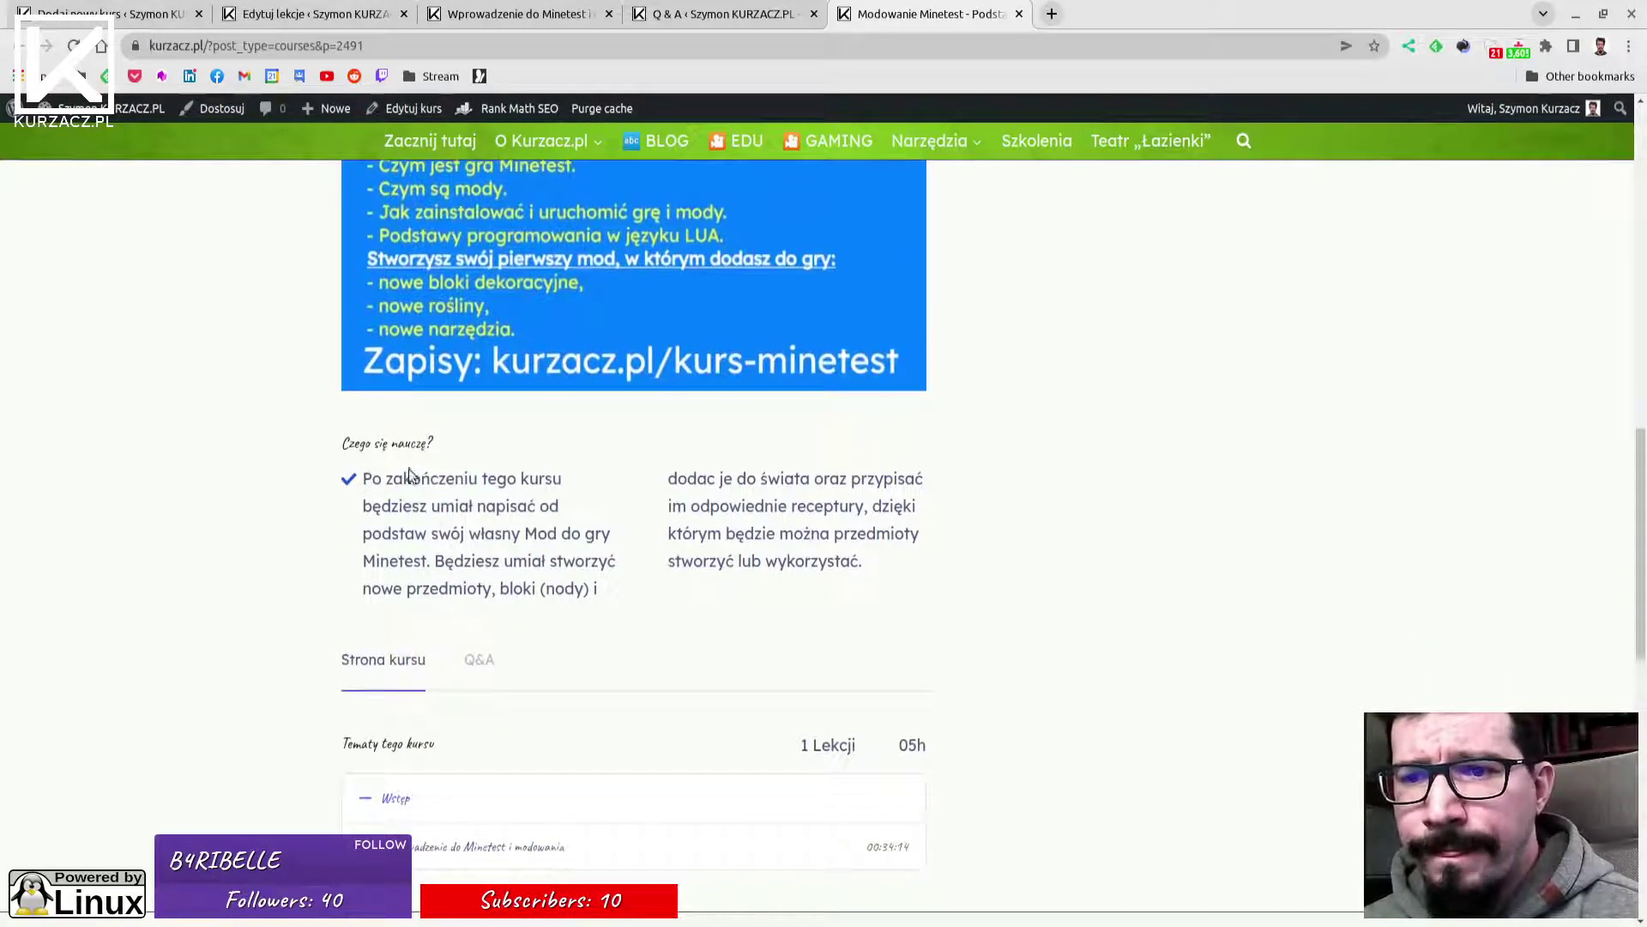
{"action": "left_click_drag", "start_coordinate": [373, 480], "coordinate": [804, 557]}
{"action": "left_click", "coordinate": [804, 558]}
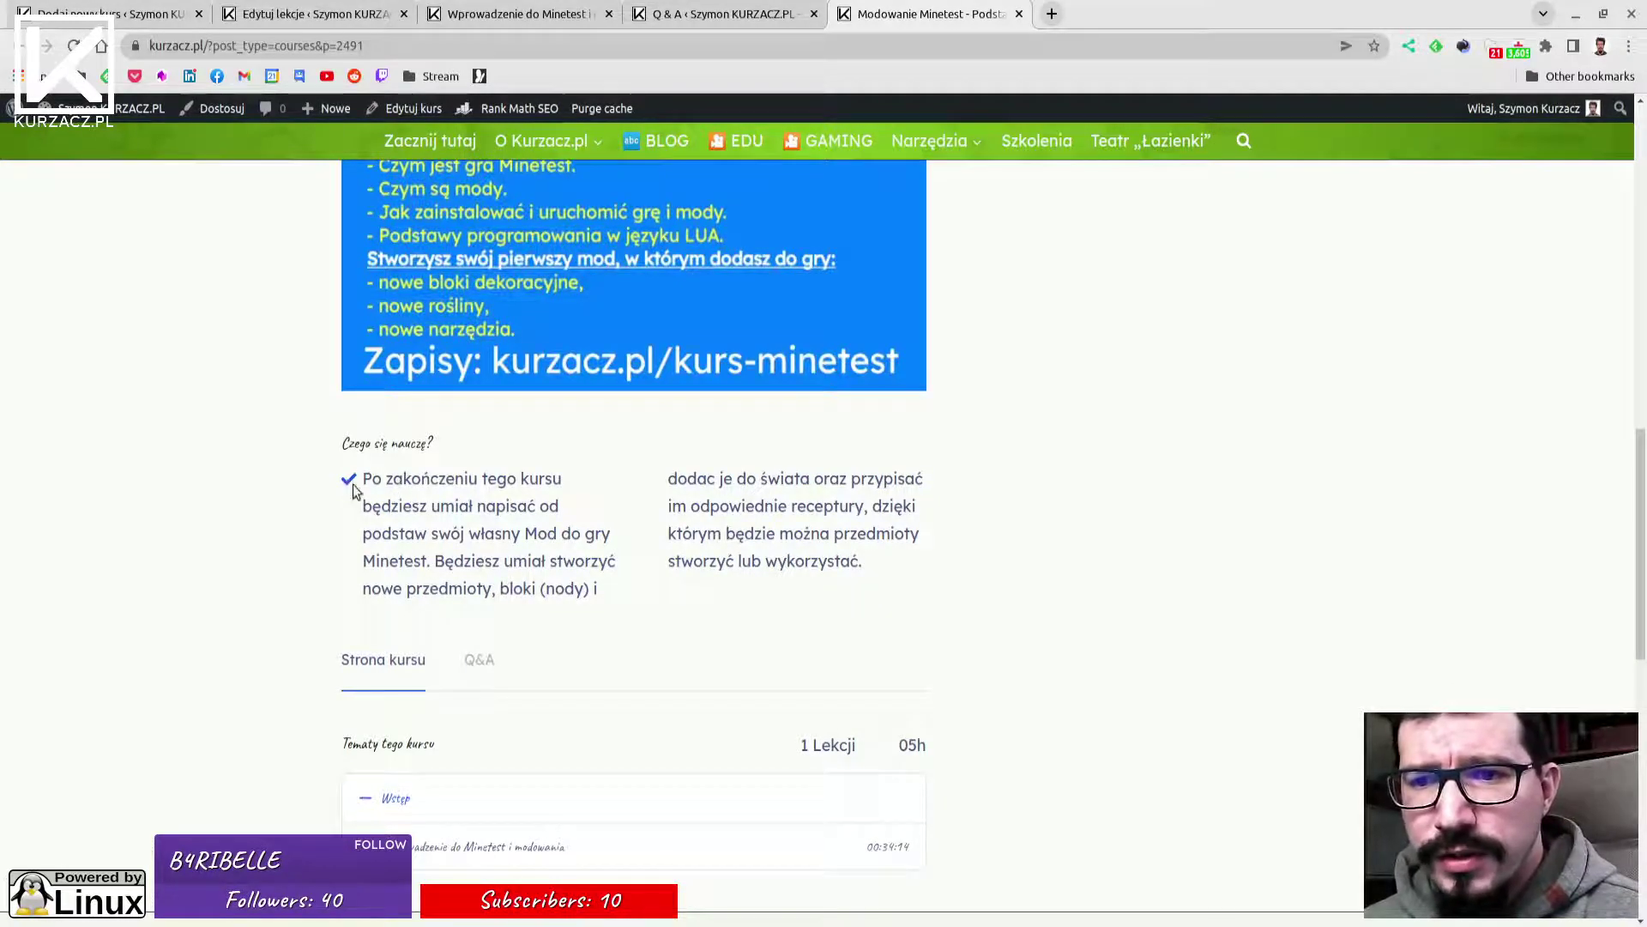
Check the course page's topic list, open its Q&A section and review the page back to the course header.
{"action": "scroll", "coordinate": [481, 523], "scroll_direction": "down", "scroll_amount": 3}
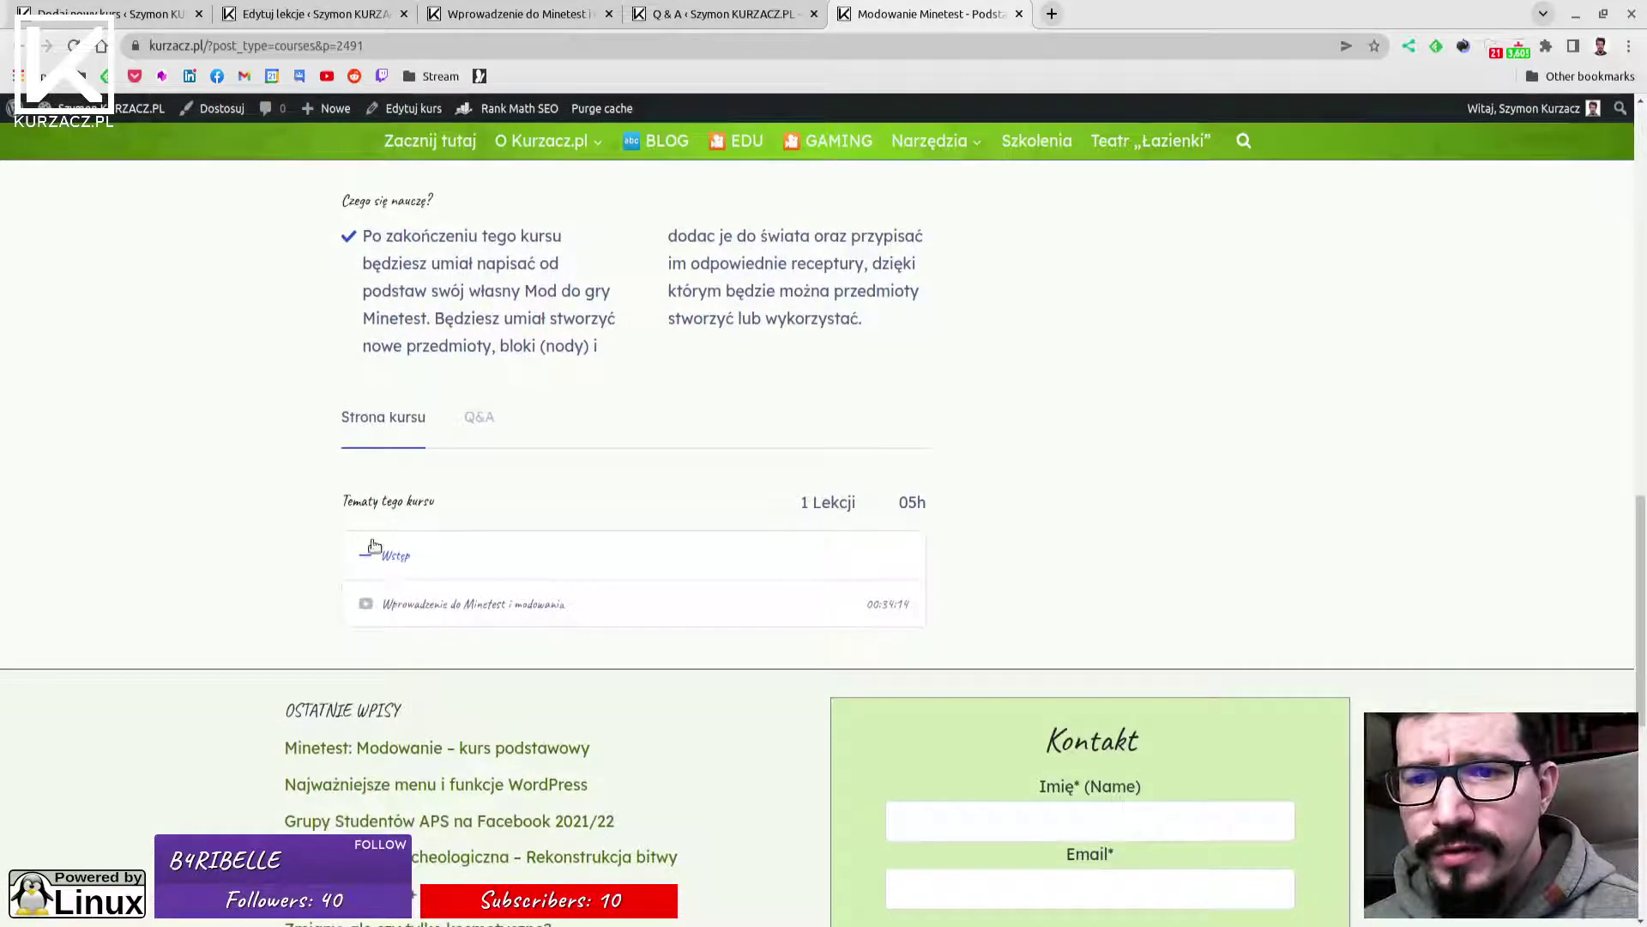
{"action": "left_click", "coordinate": [479, 417]}
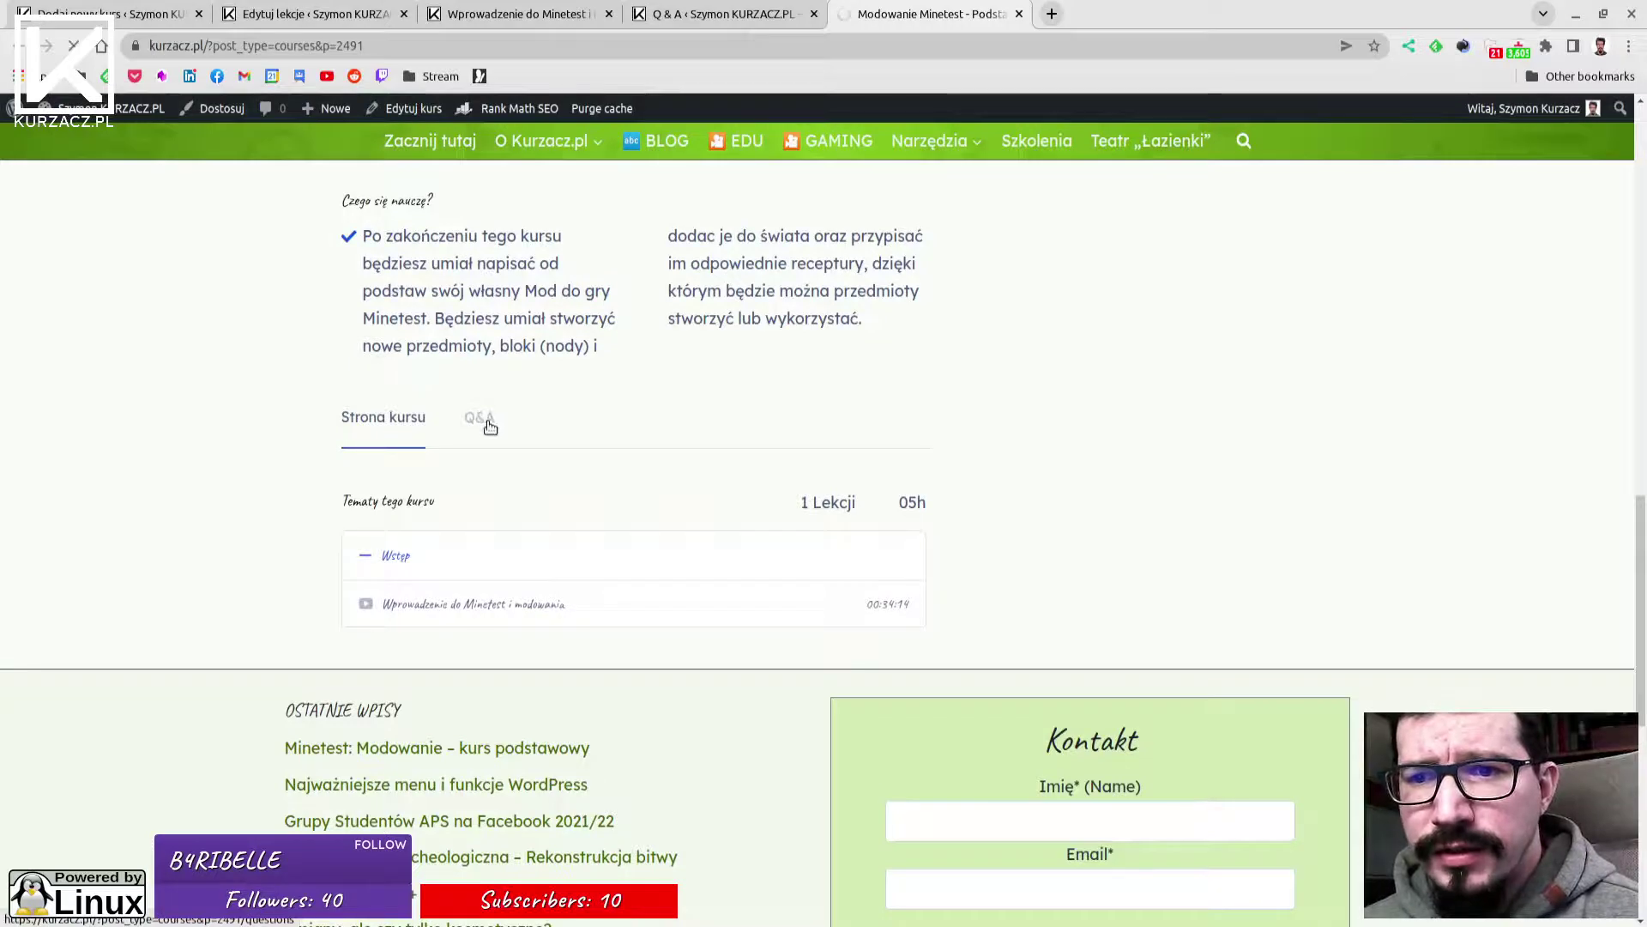
{"action": "scroll", "coordinate": [541, 455], "scroll_direction": "down", "scroll_amount": 7}
{"action": "scroll", "coordinate": [515, 502], "scroll_direction": "down", "scroll_amount": 8}
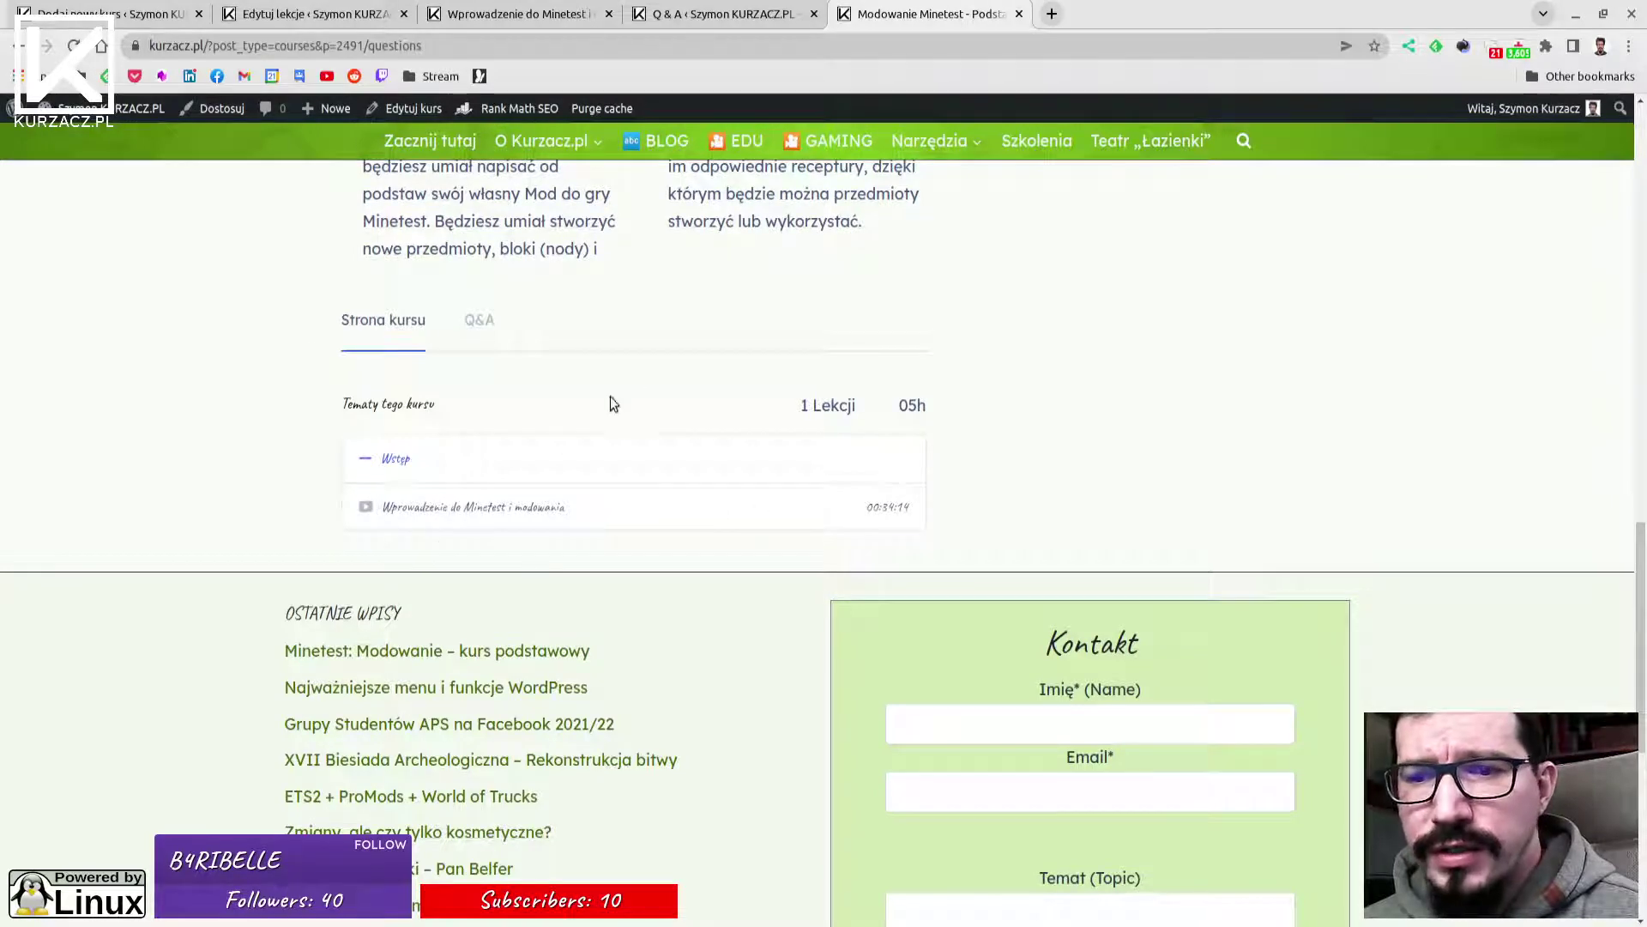
{"action": "scroll", "coordinate": [656, 540], "scroll_direction": "up", "scroll_amount": 15}
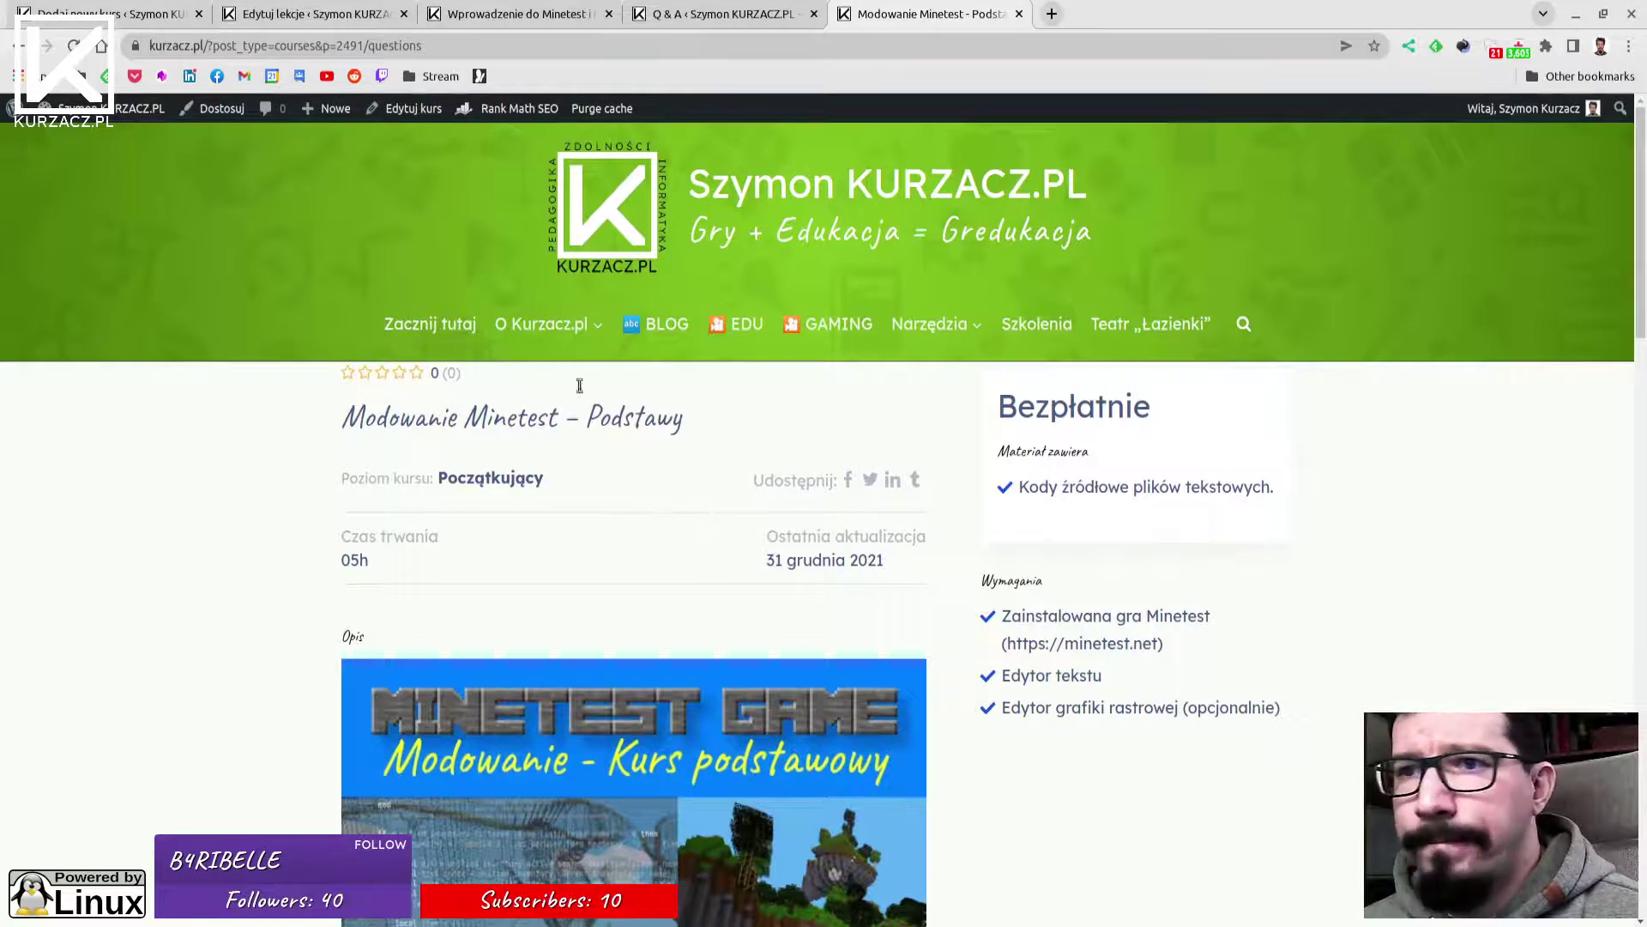
Close all browser tabs except the course editor and dismiss the open lesson dialog there.
{"action": "left_click", "coordinate": [323, 15]}
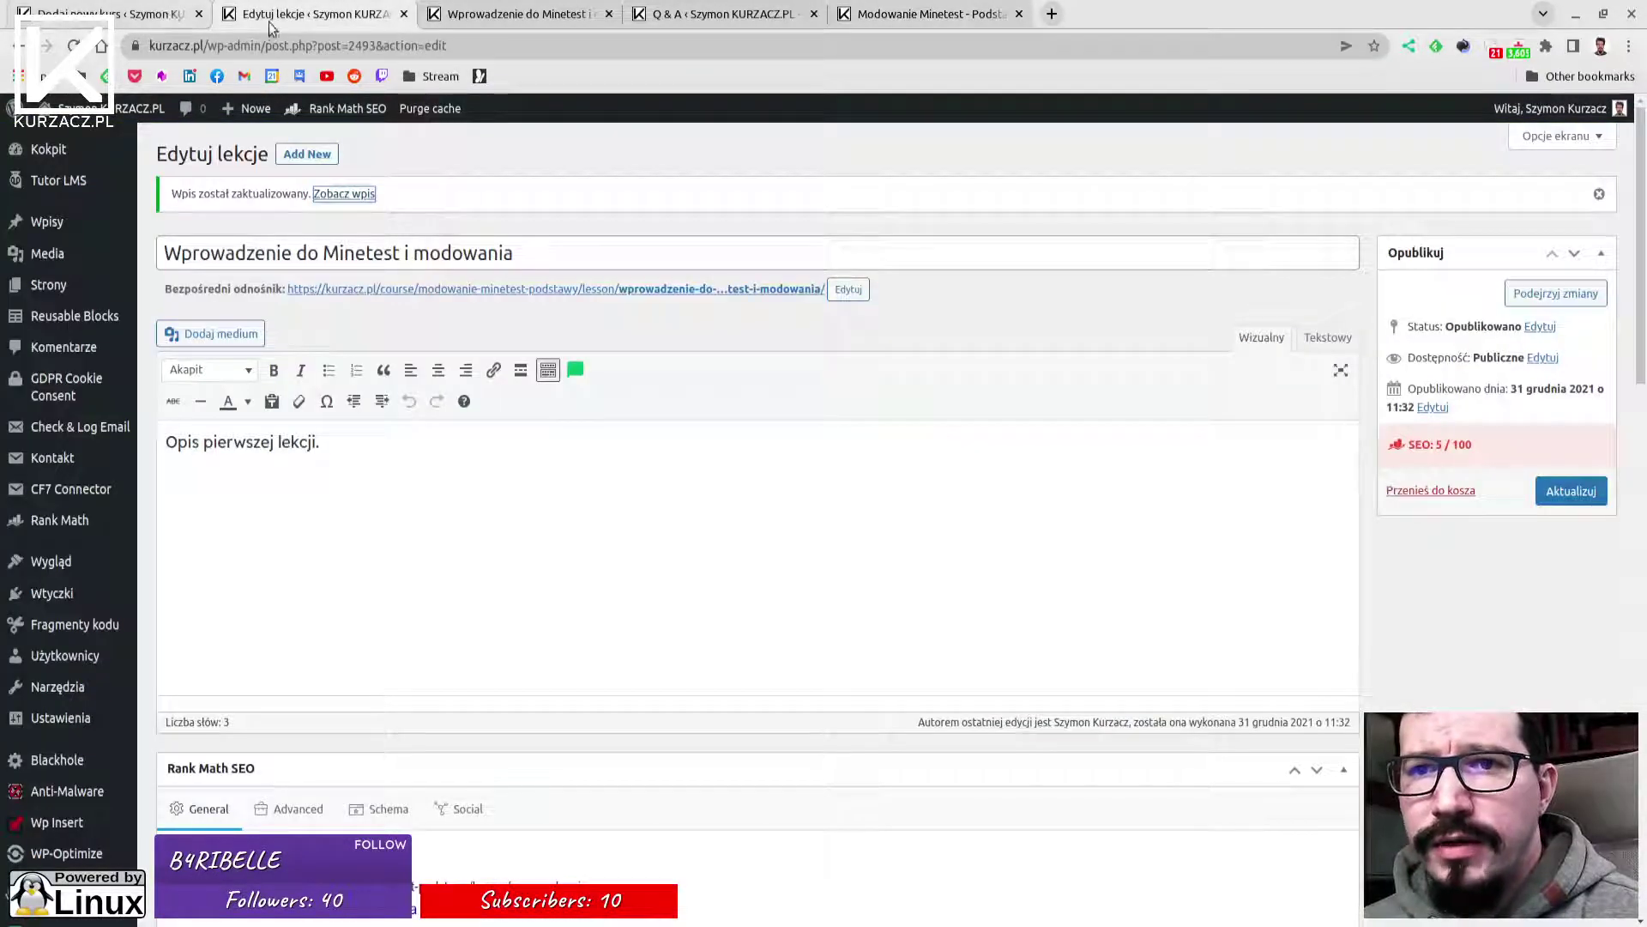
{"action": "middle_click", "coordinate": [270, 26]}
{"action": "middle_click", "coordinate": [291, 24]}
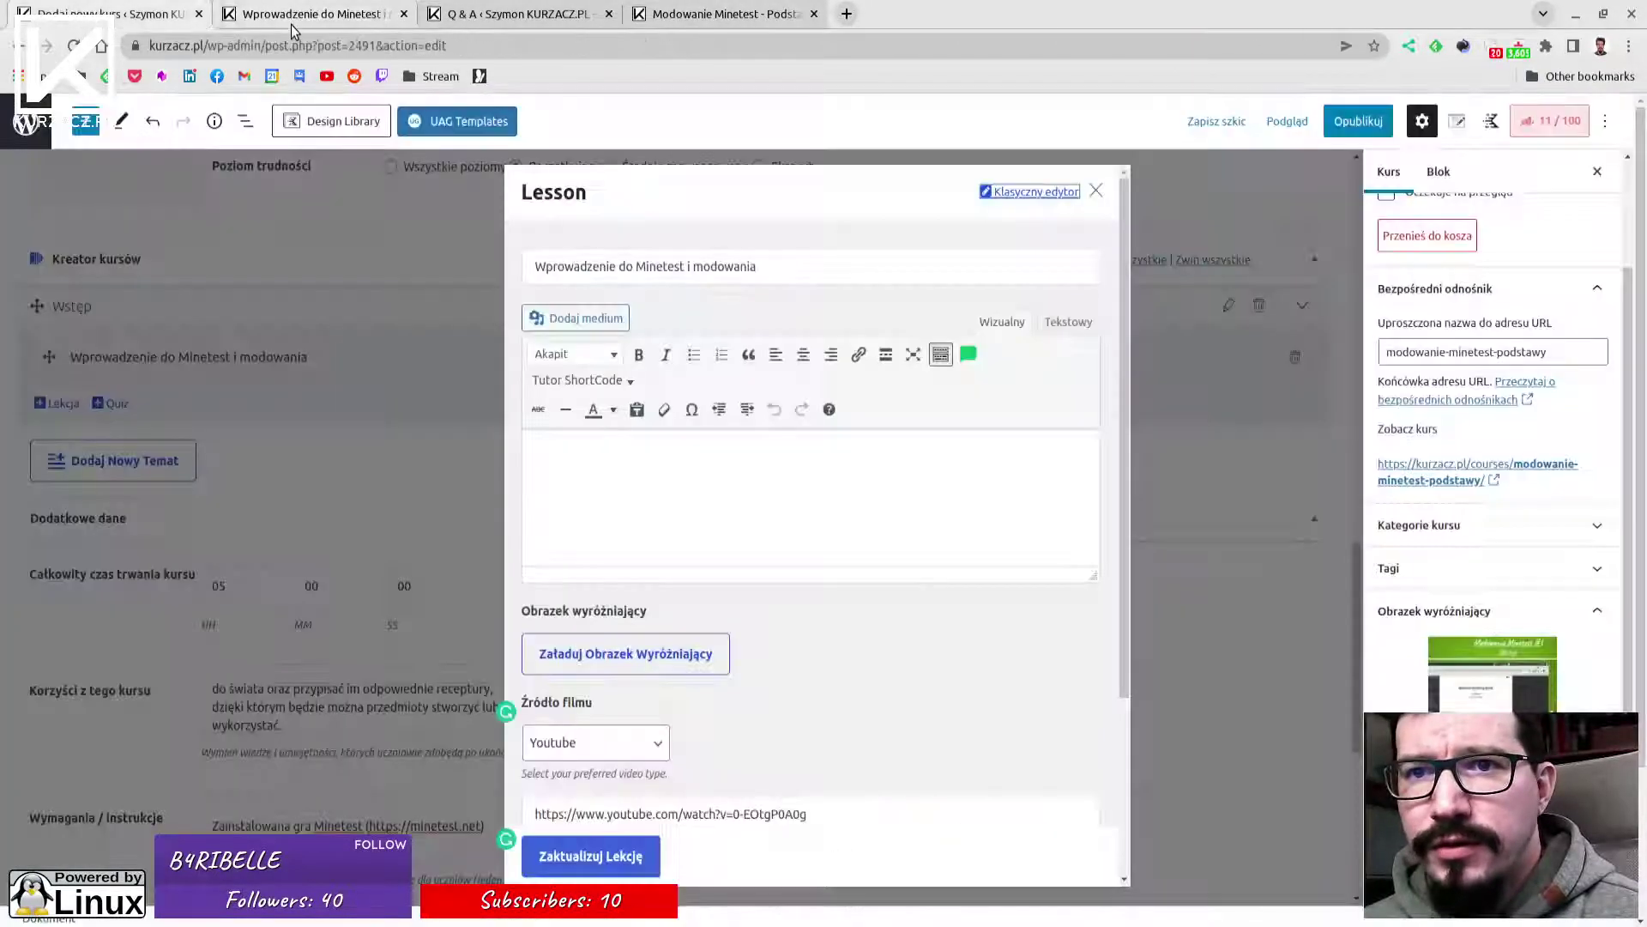
{"action": "left_click", "coordinate": [286, 19]}
{"action": "middle_click", "coordinate": [285, 19]}
{"action": "middle_click", "coordinate": [286, 19]}
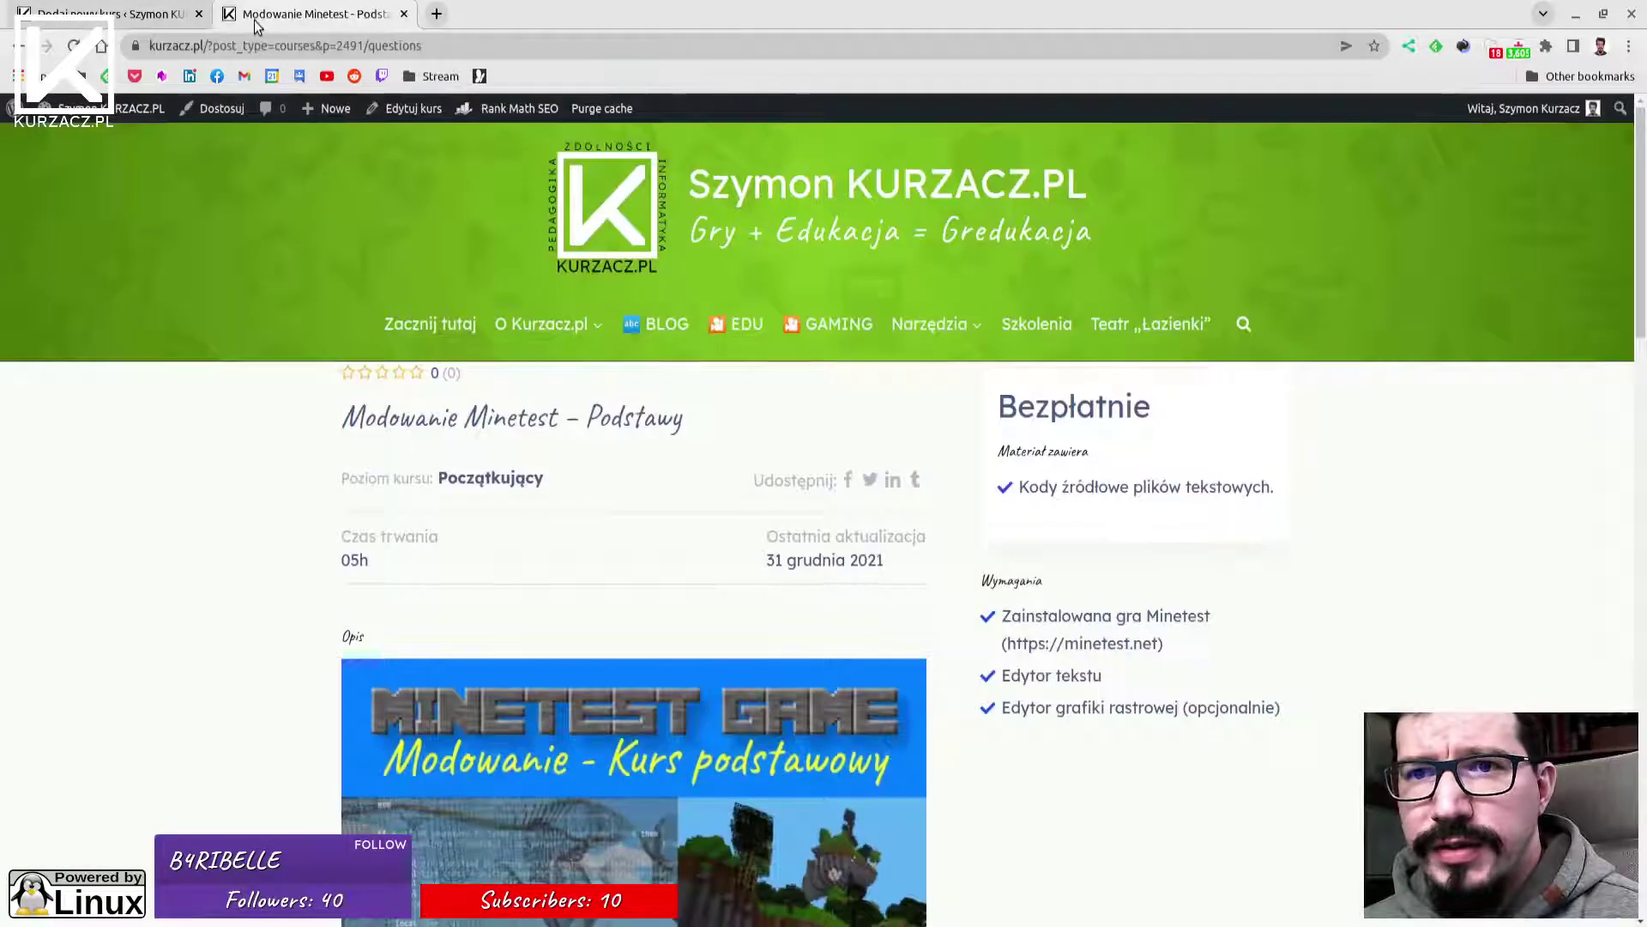
{"action": "middle_click", "coordinate": [262, 24]}
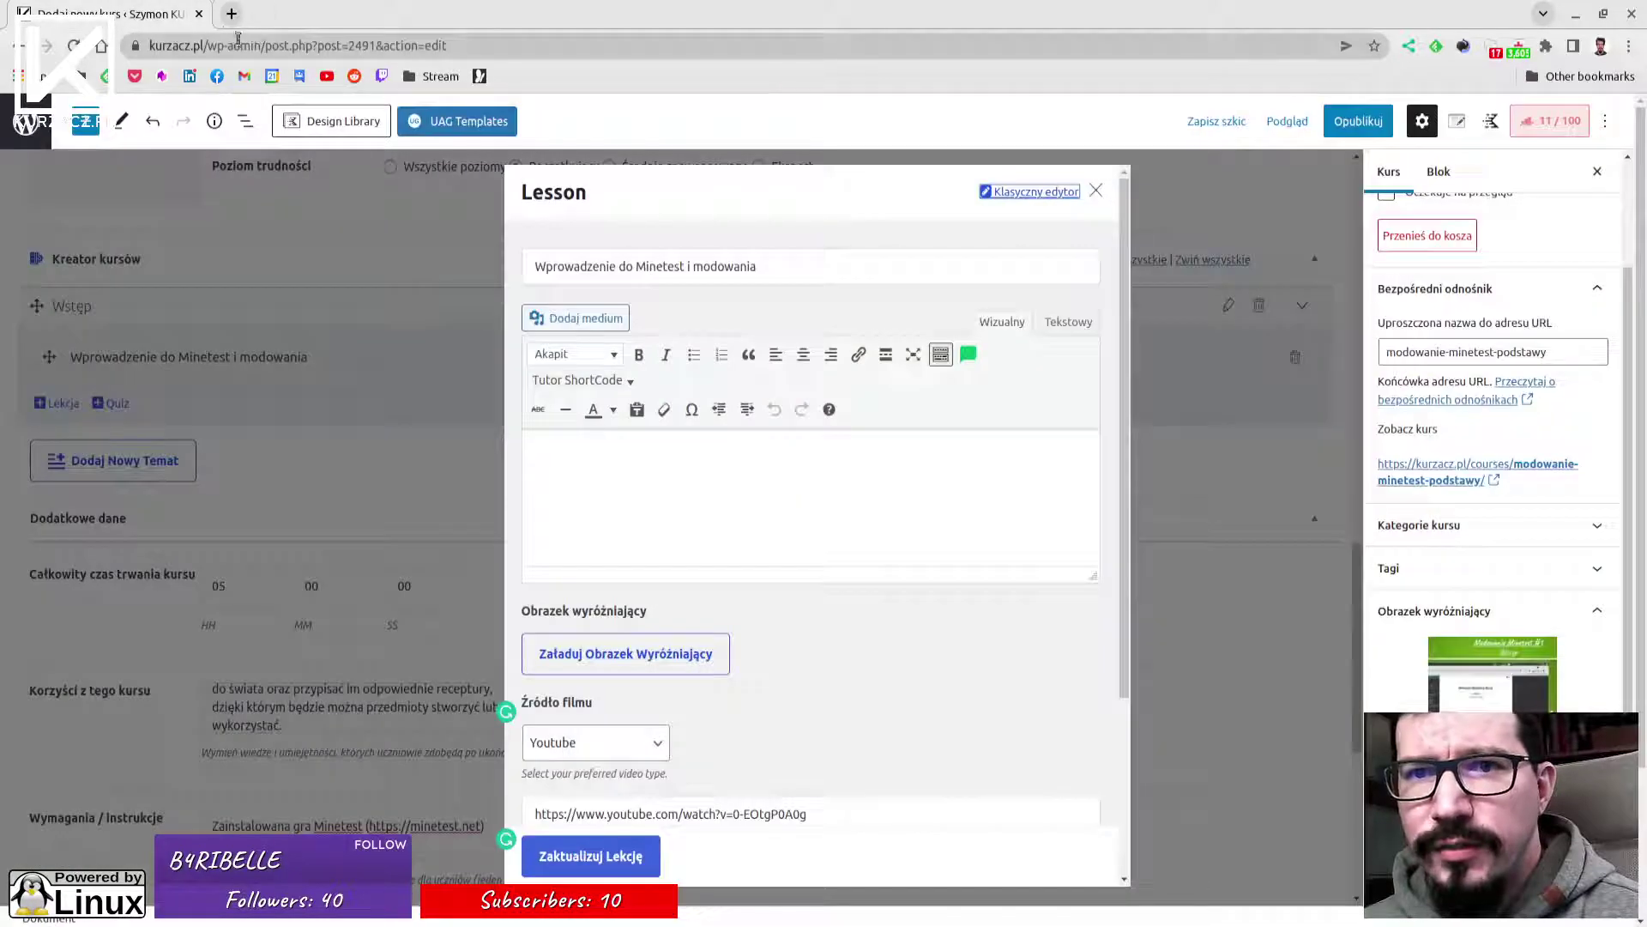
{"action": "left_click", "coordinate": [1096, 189]}
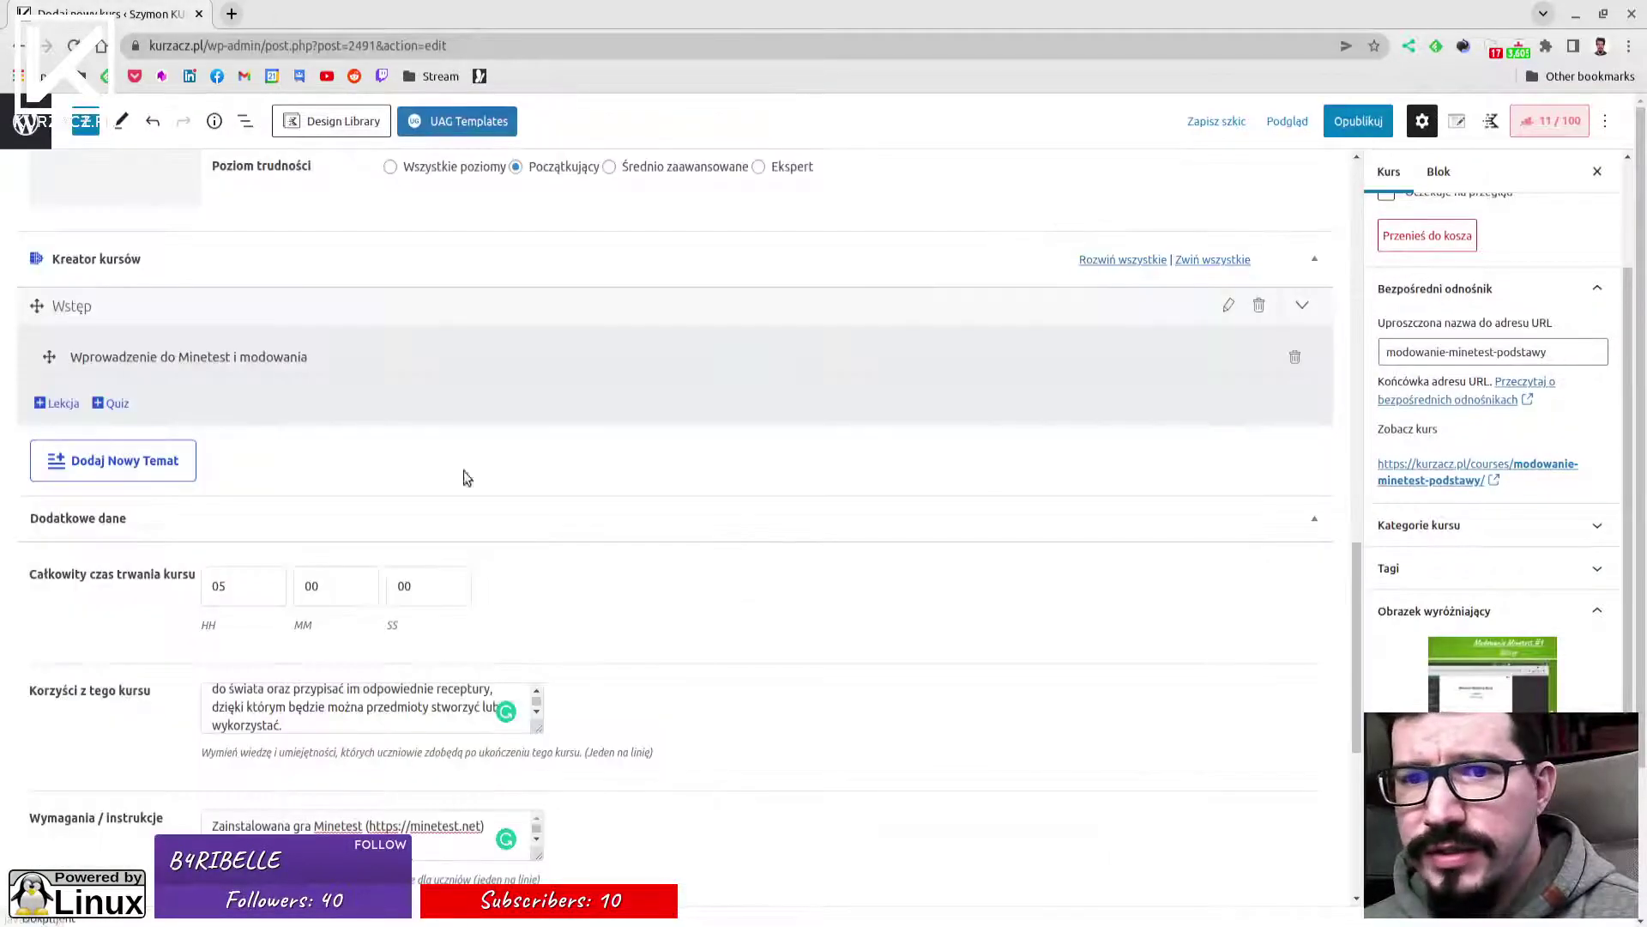
Add a new course topic named "Kostki, bloki, nody", copying the name from the Sublime Text notes.
{"action": "left_click", "coordinate": [146, 463]}
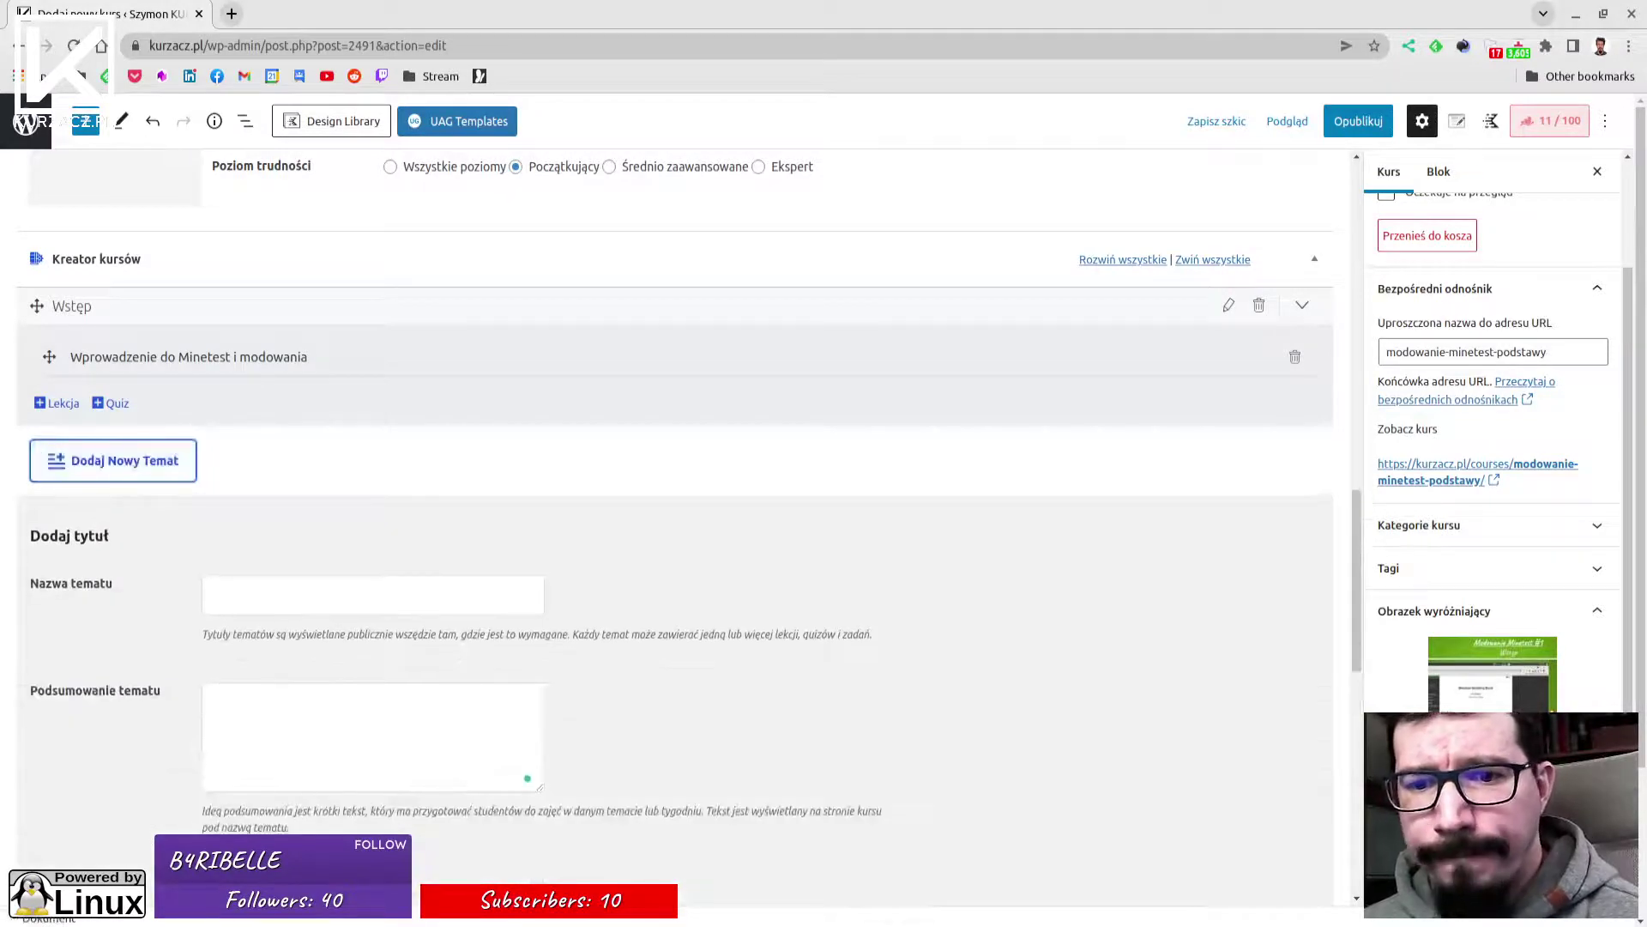
{"action": "mouse_move", "coordinate": [265, 922]}
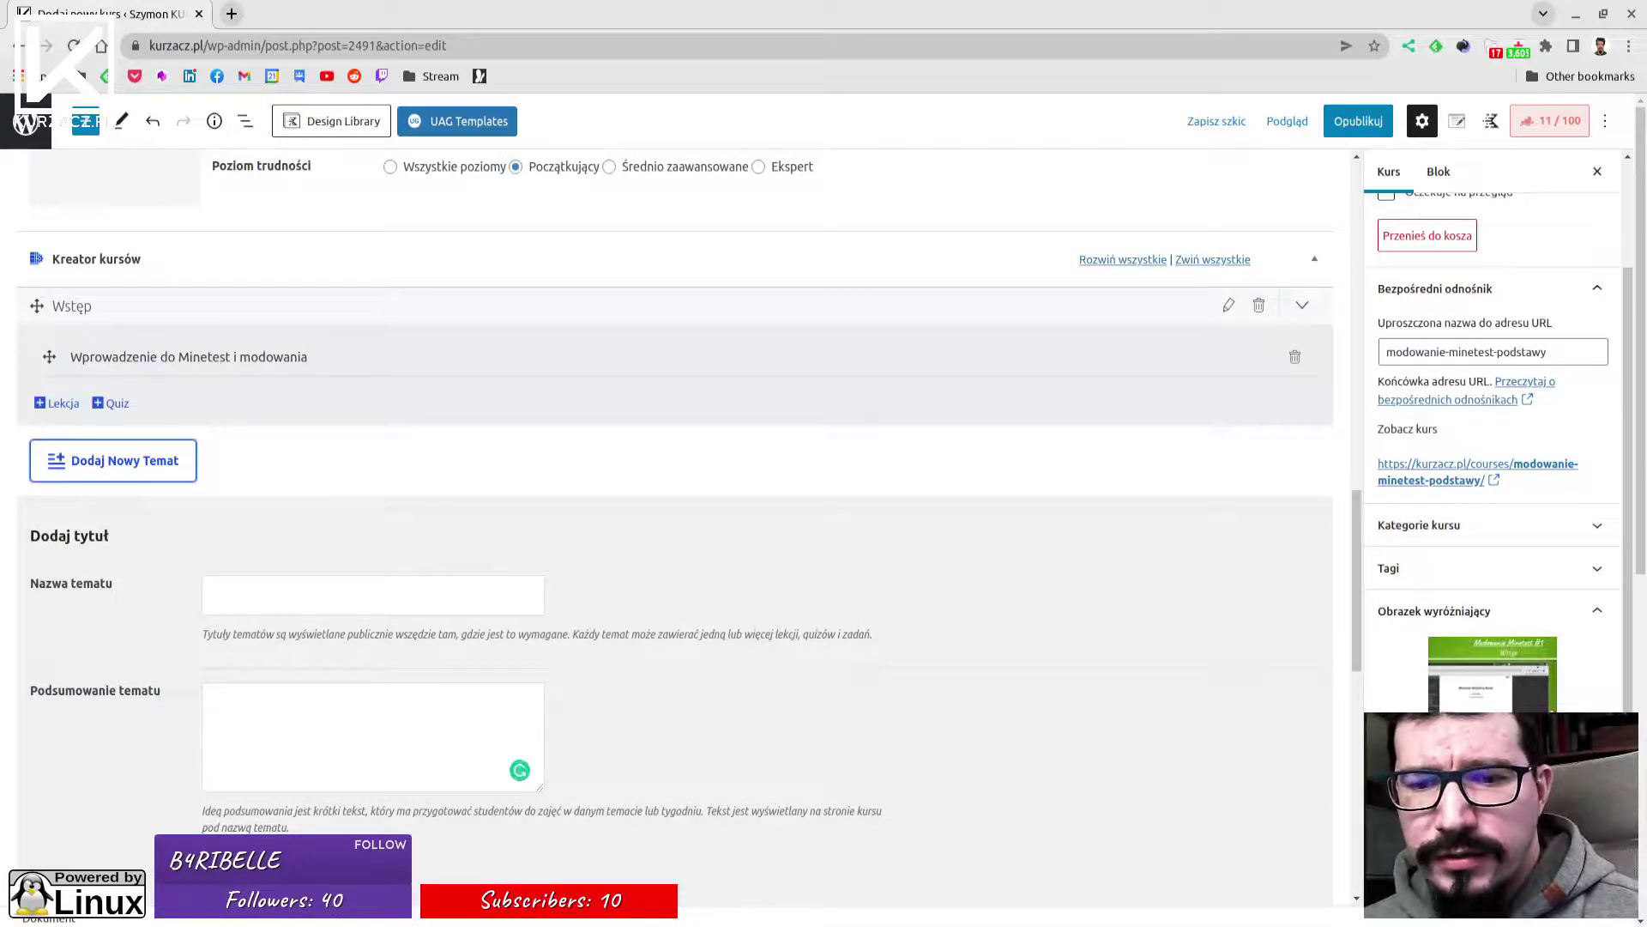
{"action": "key", "text": "alt+Tab"}
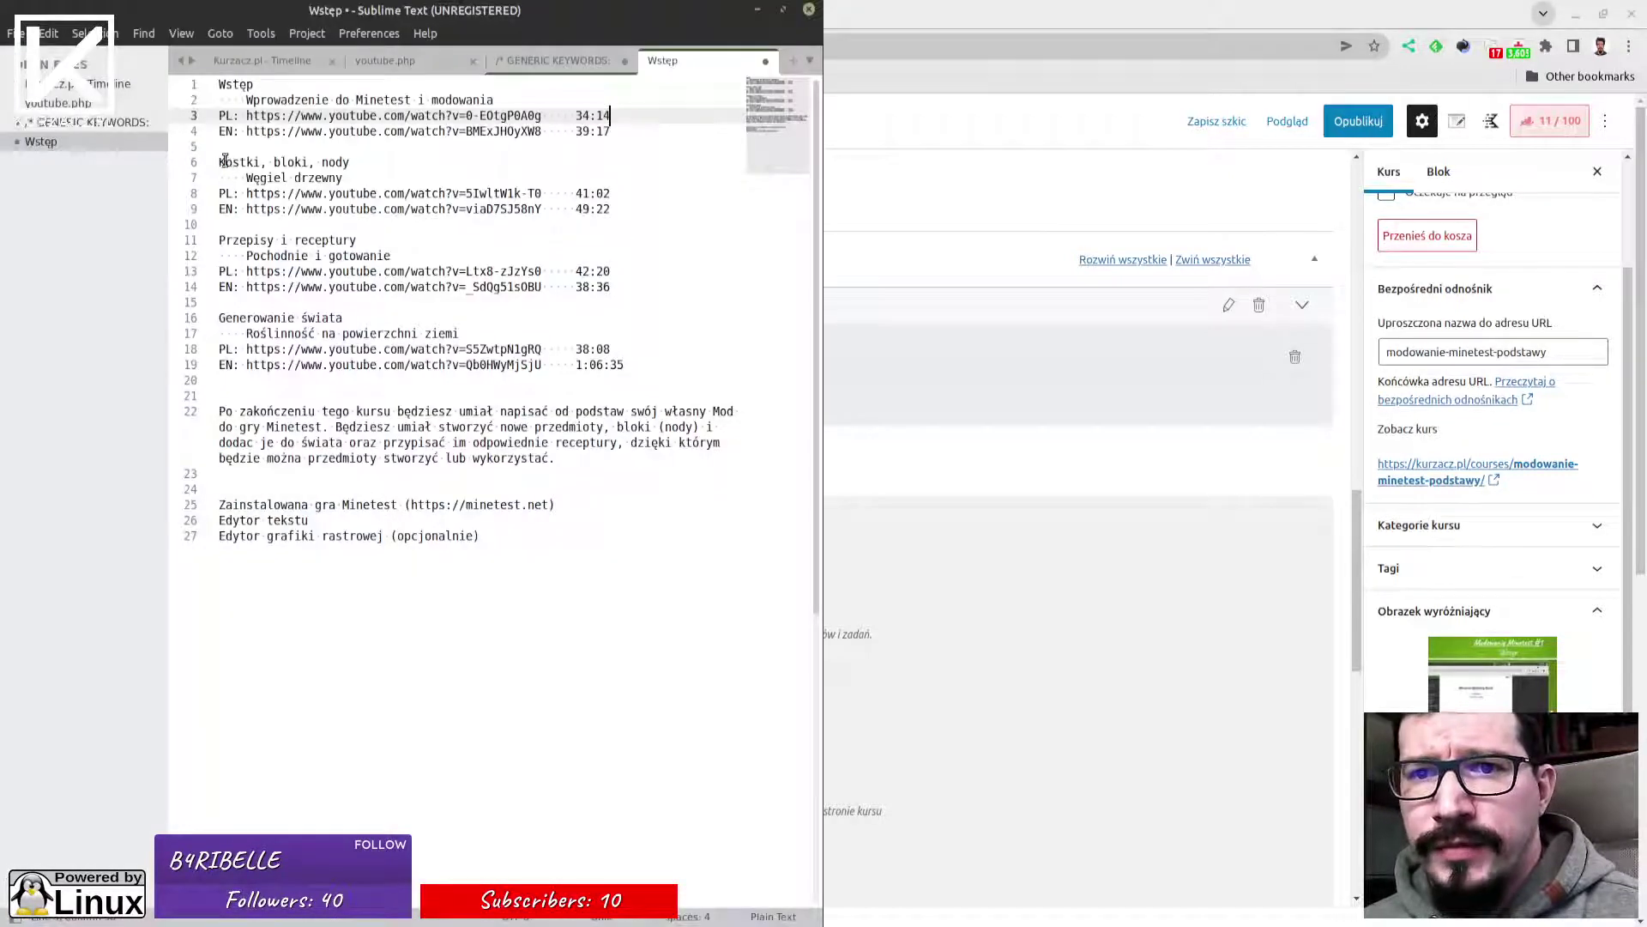
{"action": "left_click_drag", "start_coordinate": [222, 163], "coordinate": [350, 165]}
{"action": "key", "text": "ctrl+c"}
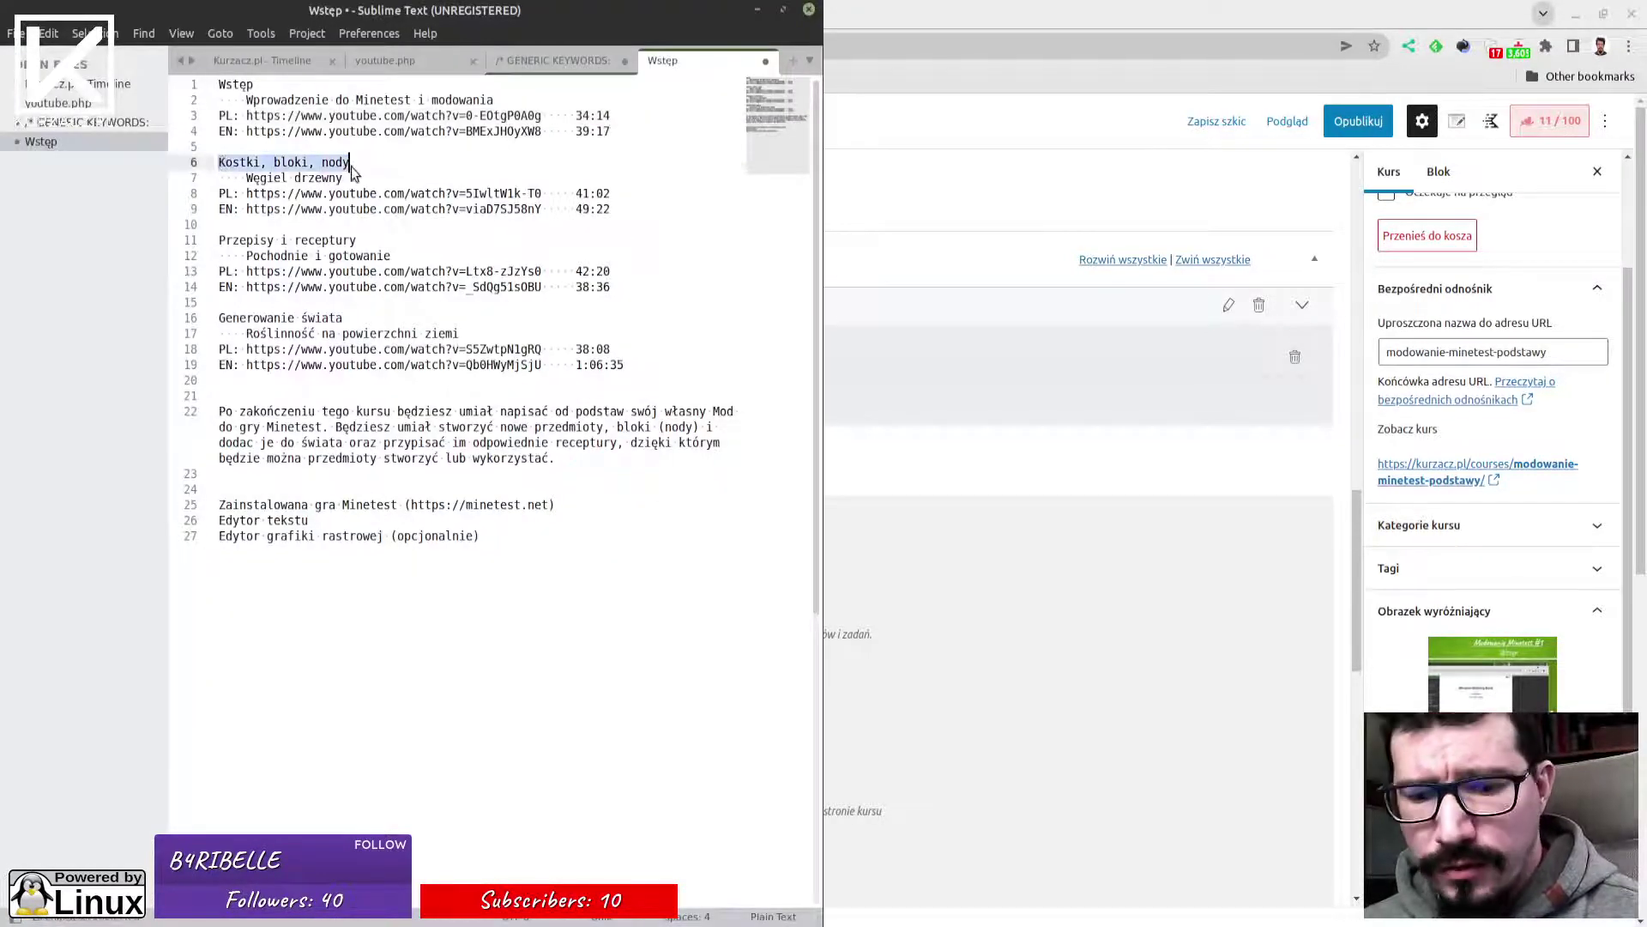
{"action": "left_click", "coordinate": [910, 532]}
{"action": "left_click", "coordinate": [136, 449]}
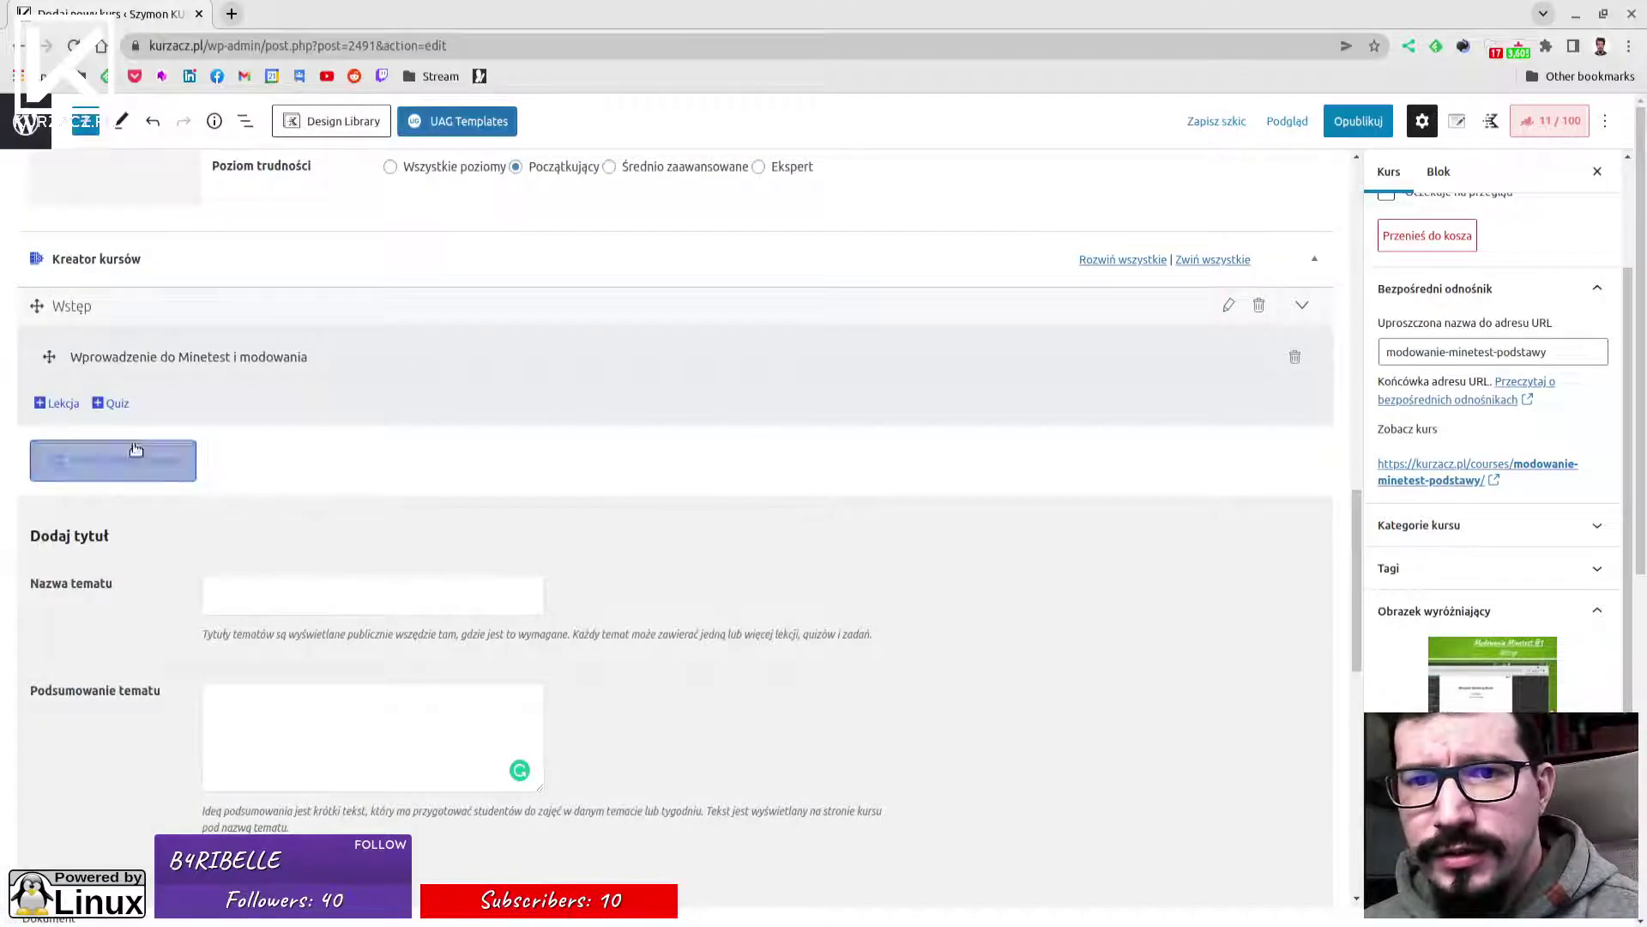
{"action": "left_click", "coordinate": [243, 595]}
{"action": "key", "text": "ctrl+v"}
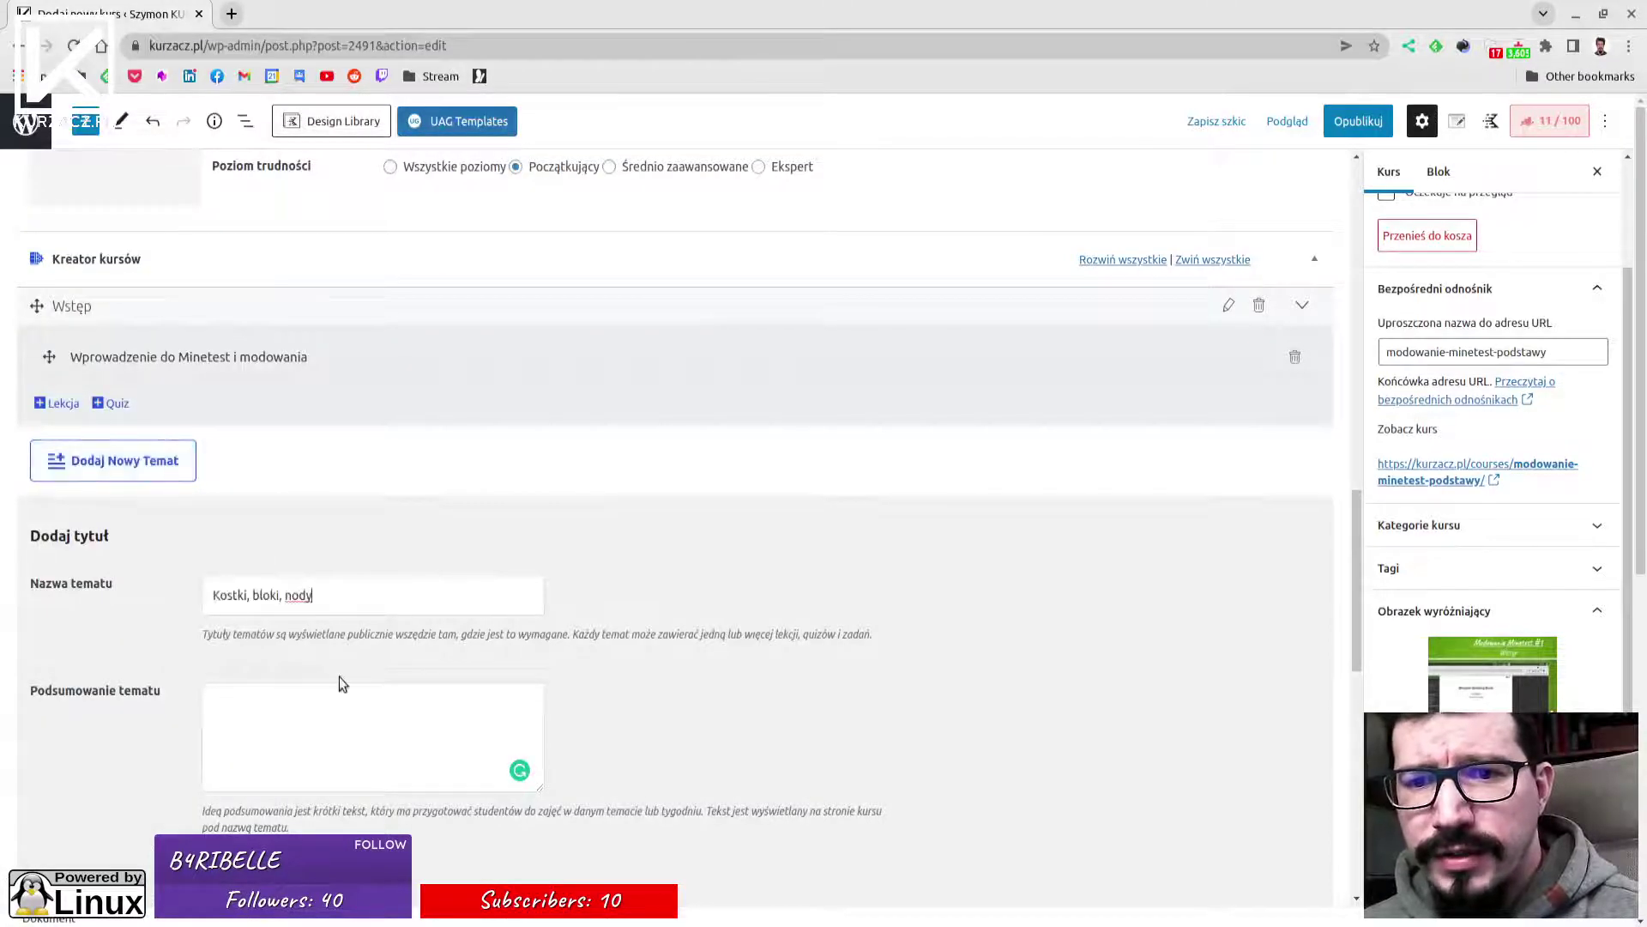
{"action": "scroll", "coordinate": [347, 616], "scroll_direction": "down", "scroll_amount": 2}
{"action": "left_click", "coordinate": [287, 731]}
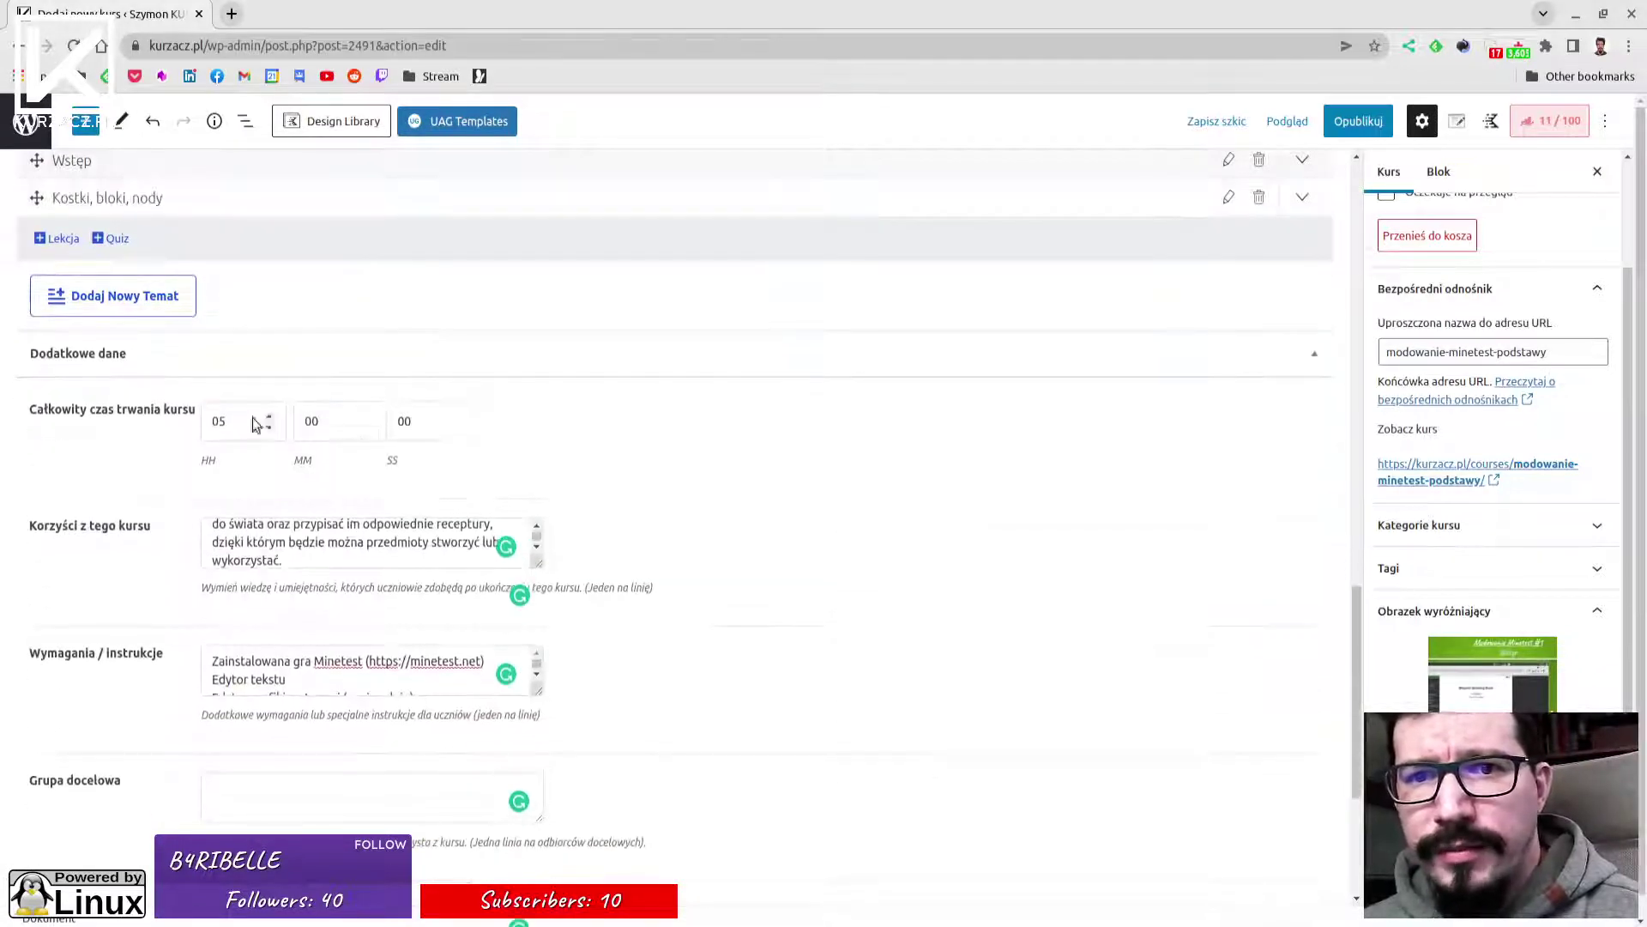
Start a new lesson in the "Kostki, bloki, nody" topic and title it "Węgiel drzewny", copied from the Sublime Text notes.
{"action": "left_click", "coordinate": [55, 239]}
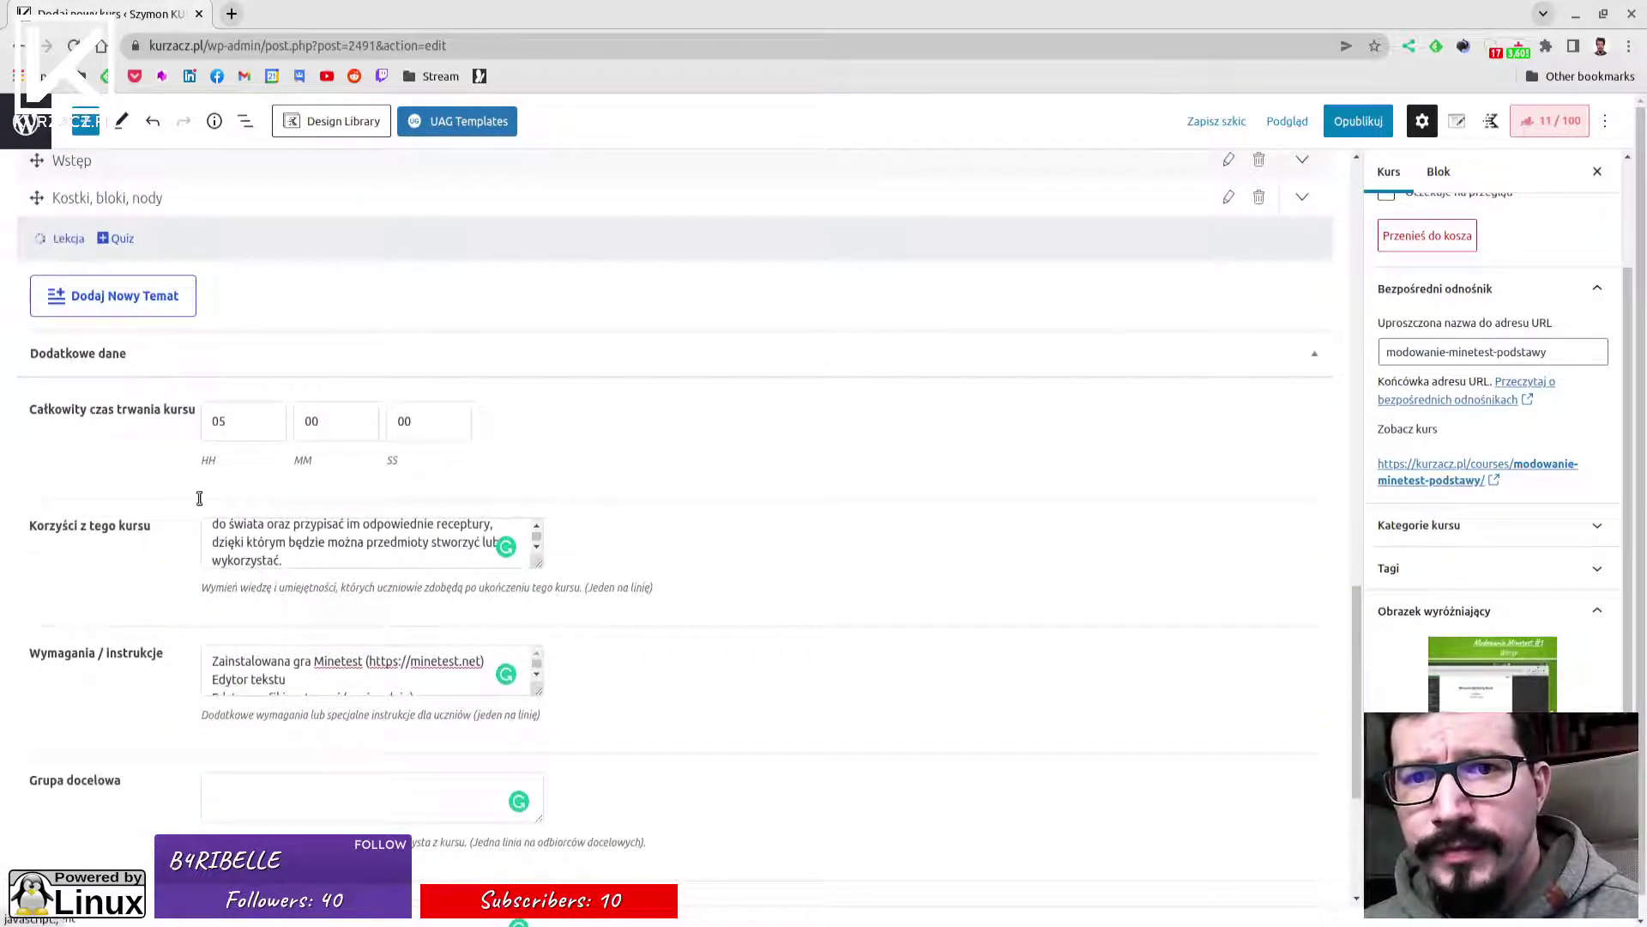
{"action": "key", "text": "alt+Tab"}
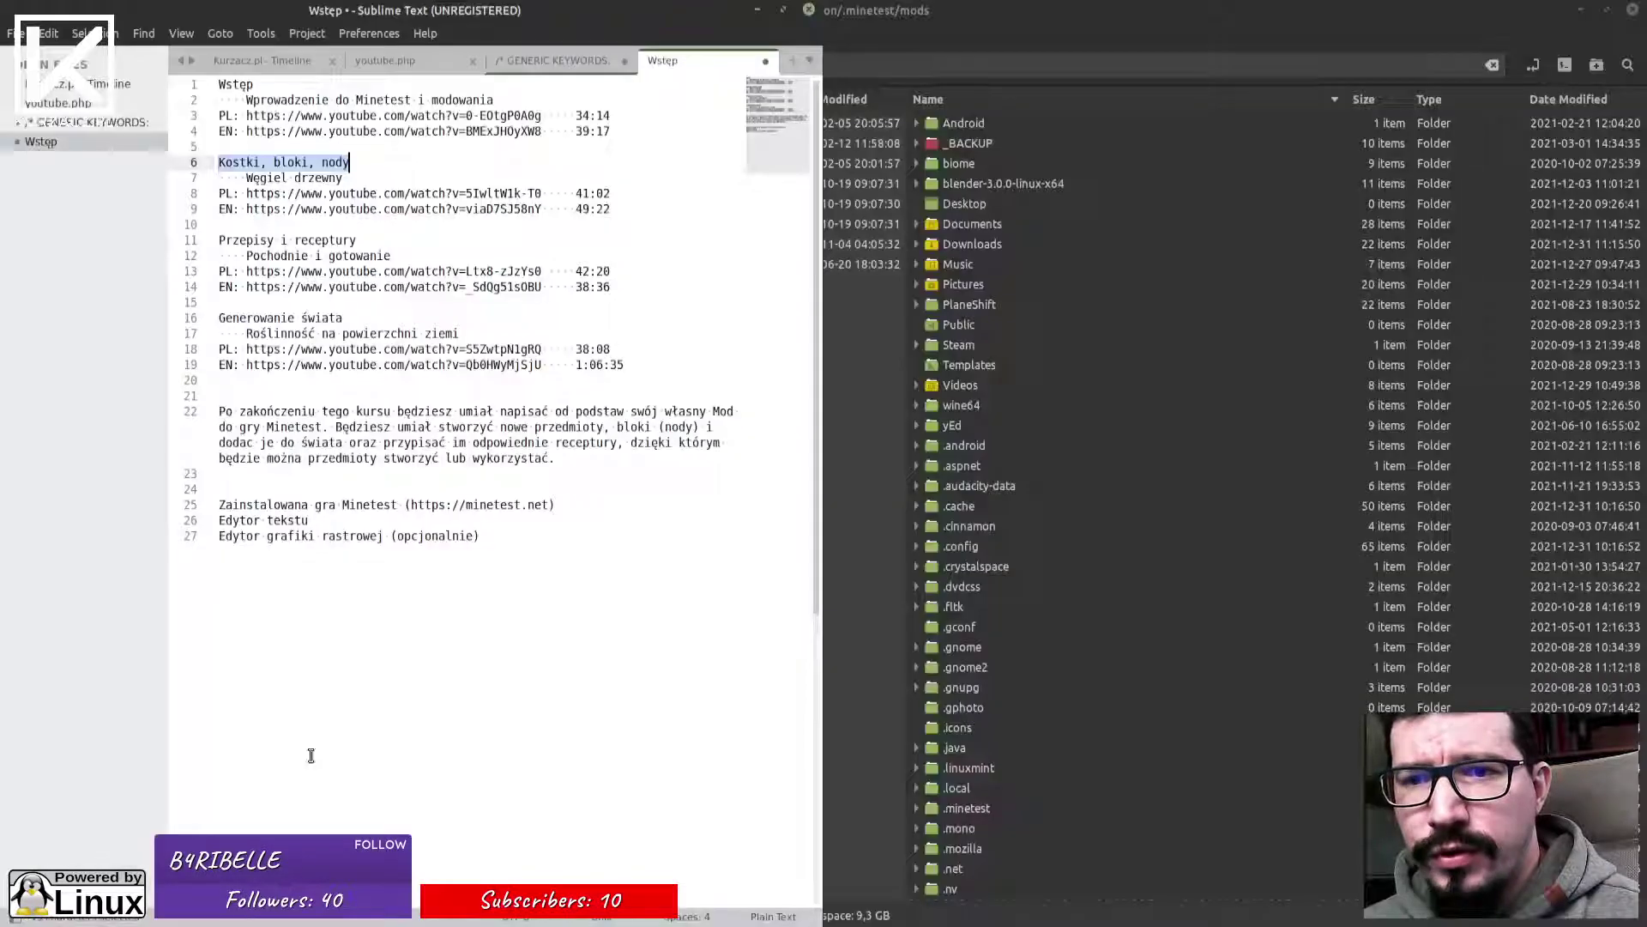
{"action": "left_click_drag", "start_coordinate": [247, 177], "coordinate": [343, 177]}
{"action": "key", "text": "ctrl+c"}
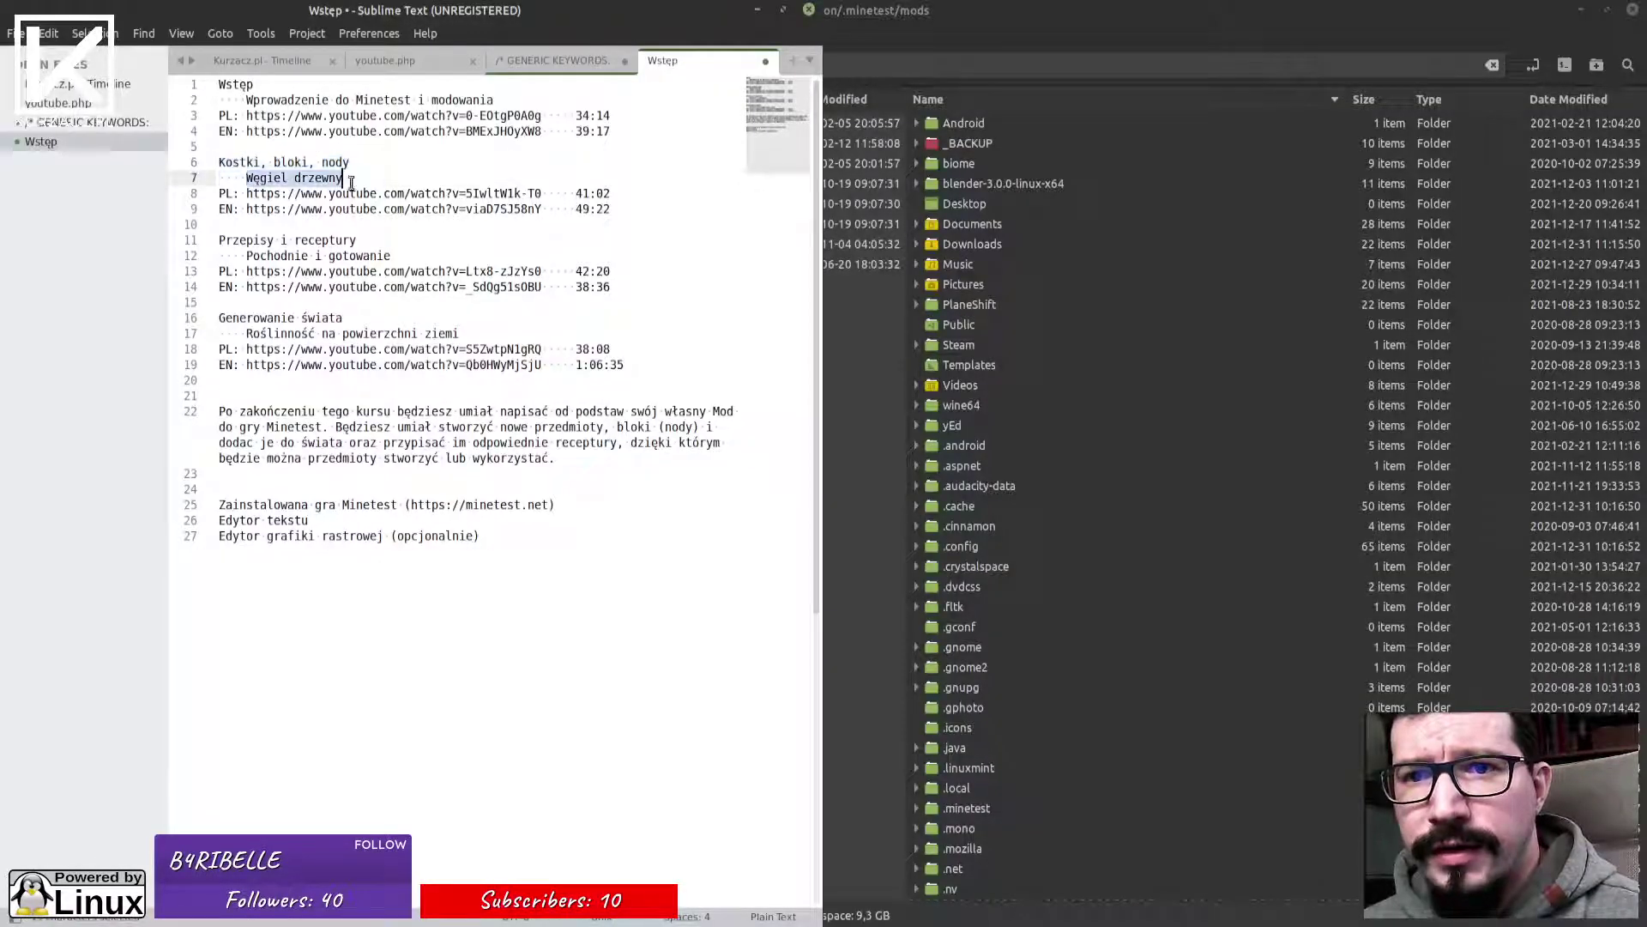
{"action": "key", "text": "alt+Tab"}
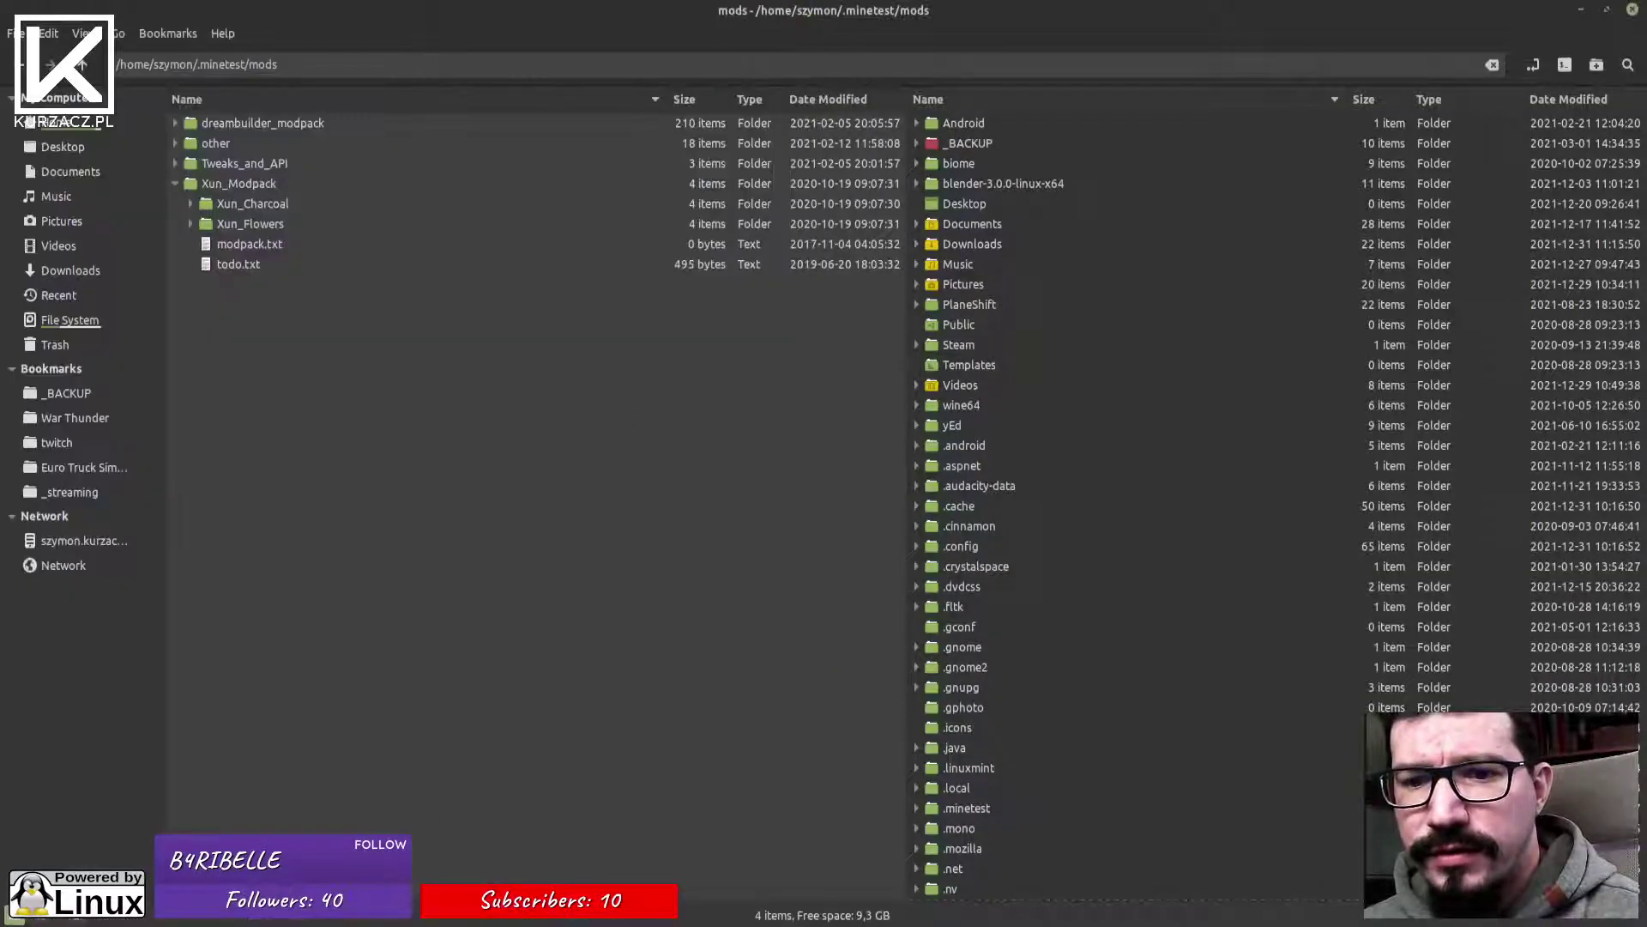
{"action": "key", "text": "alt+Tab"}
{"action": "left_click", "coordinate": [624, 269]}
{"action": "key", "text": "ctrl+v"}
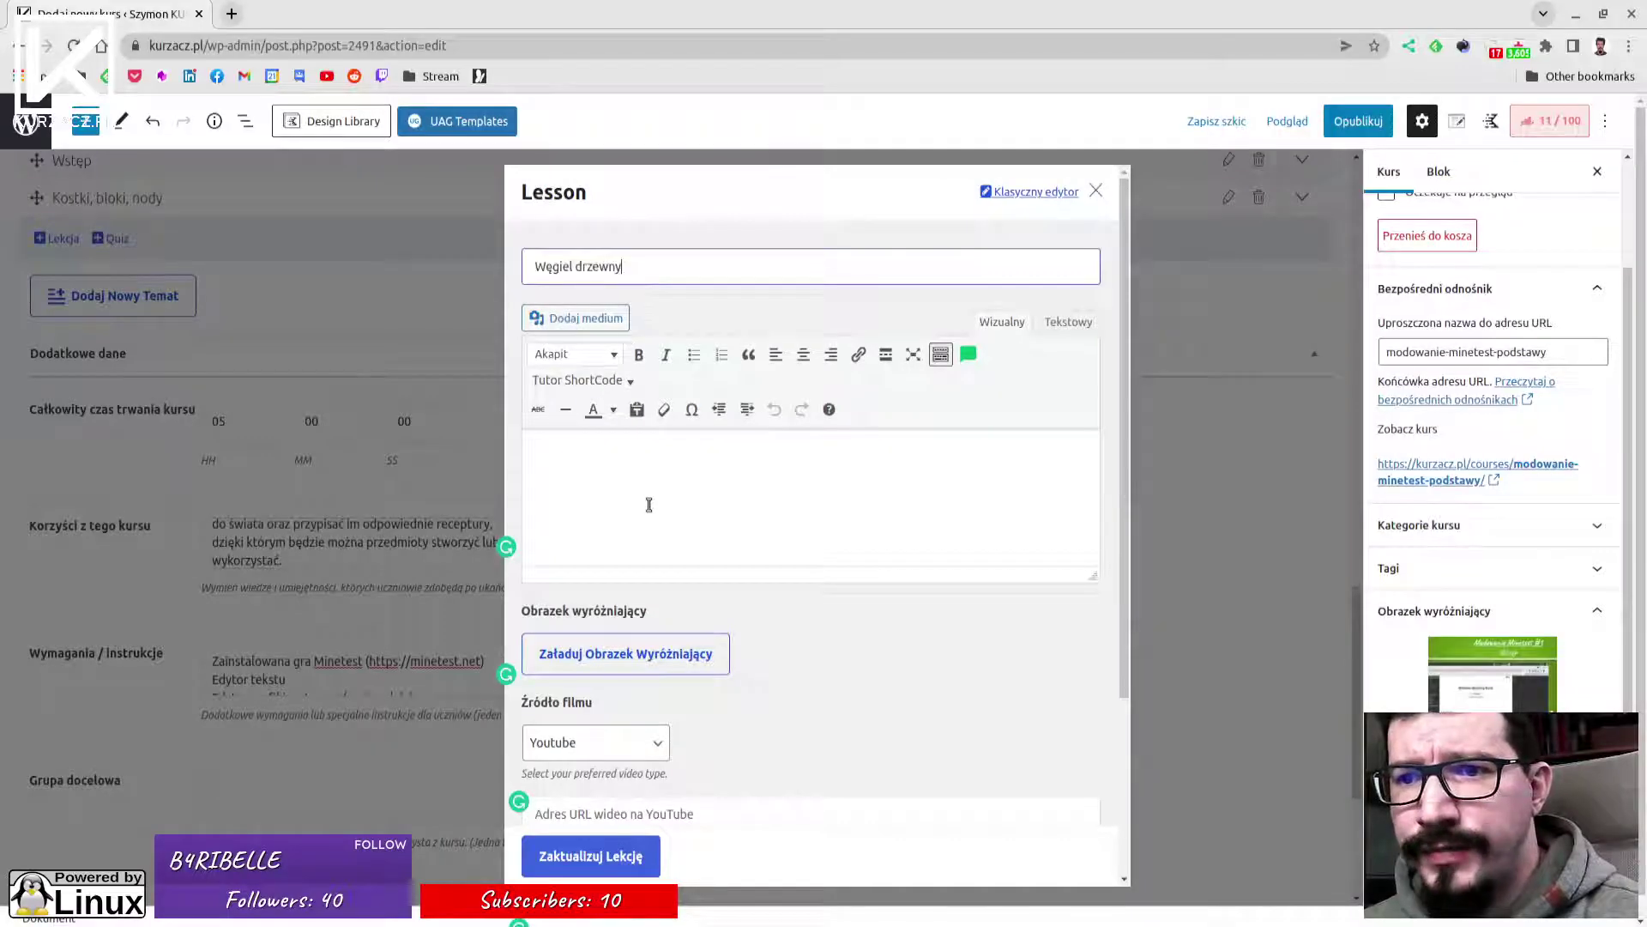
{"action": "left_click", "coordinate": [649, 483]}
{"action": "scroll", "coordinate": [684, 478], "scroll_direction": "down", "scroll_amount": 3}
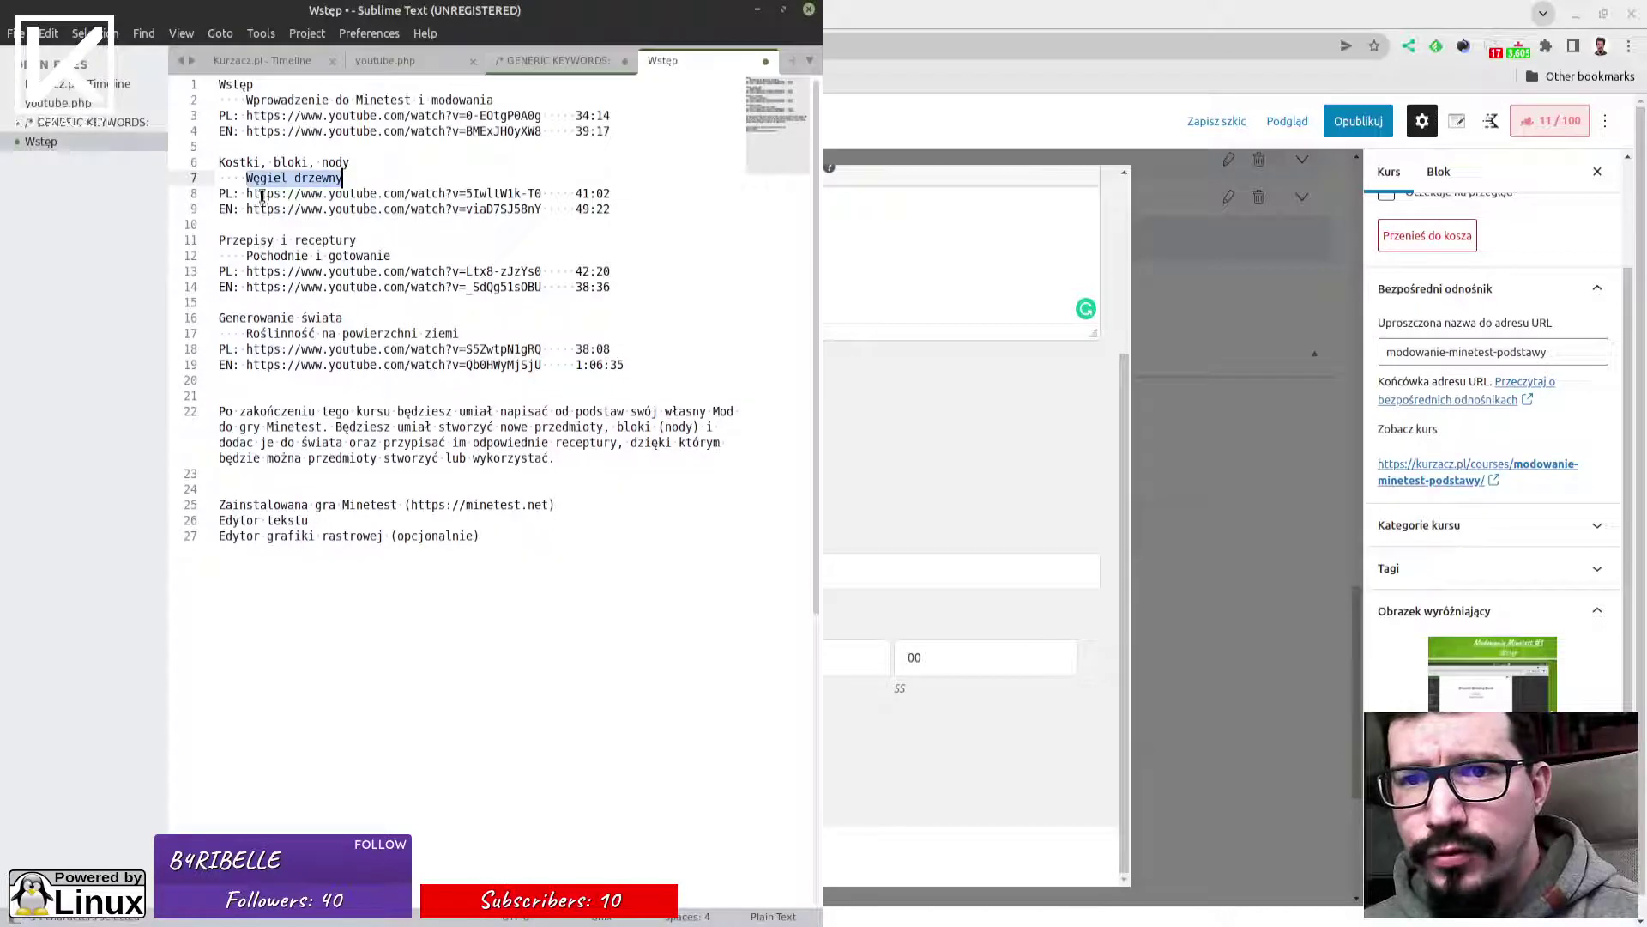
{"action": "mouse_move", "coordinate": [248, 194]}
{"action": "left_mouse_down"}
{"action": "mouse_move", "coordinate": [544, 193]}
{"action": "mouse_move", "coordinate": [245, 194]}
{"action": "left_mouse_up"}
{"action": "key", "text": "ctrl+c"}
{"action": "left_click", "coordinate": [535, 193]}
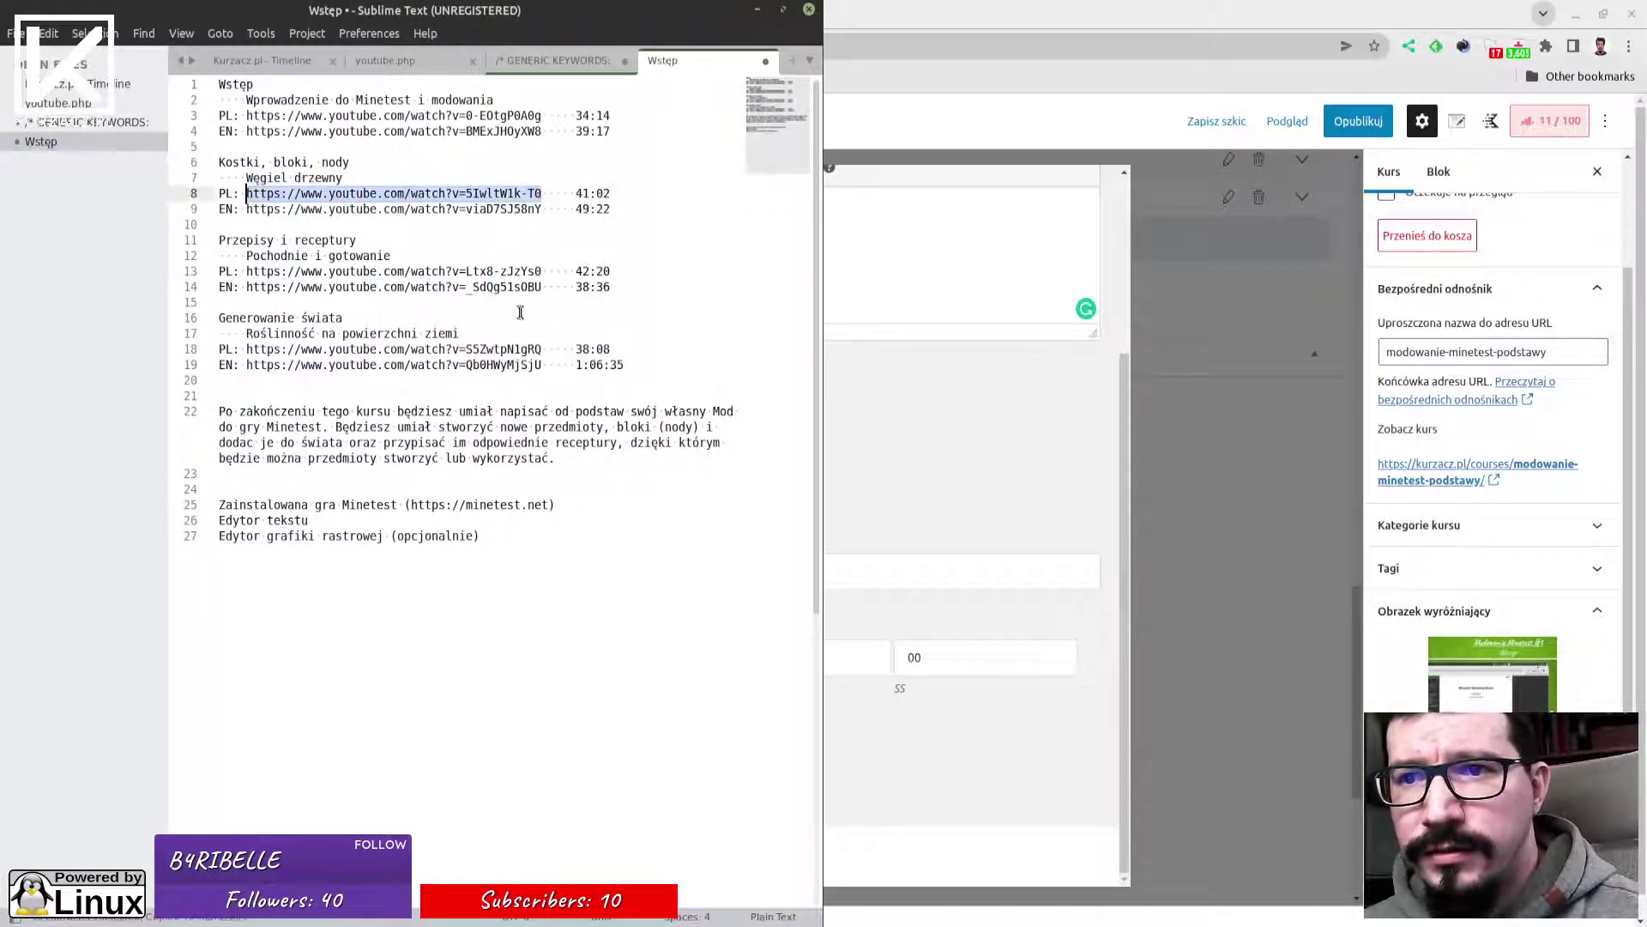
{"action": "left_click", "coordinate": [945, 420]}
{"action": "left_click", "coordinate": [681, 571]}
{"action": "key", "text": "ctrl+v"}
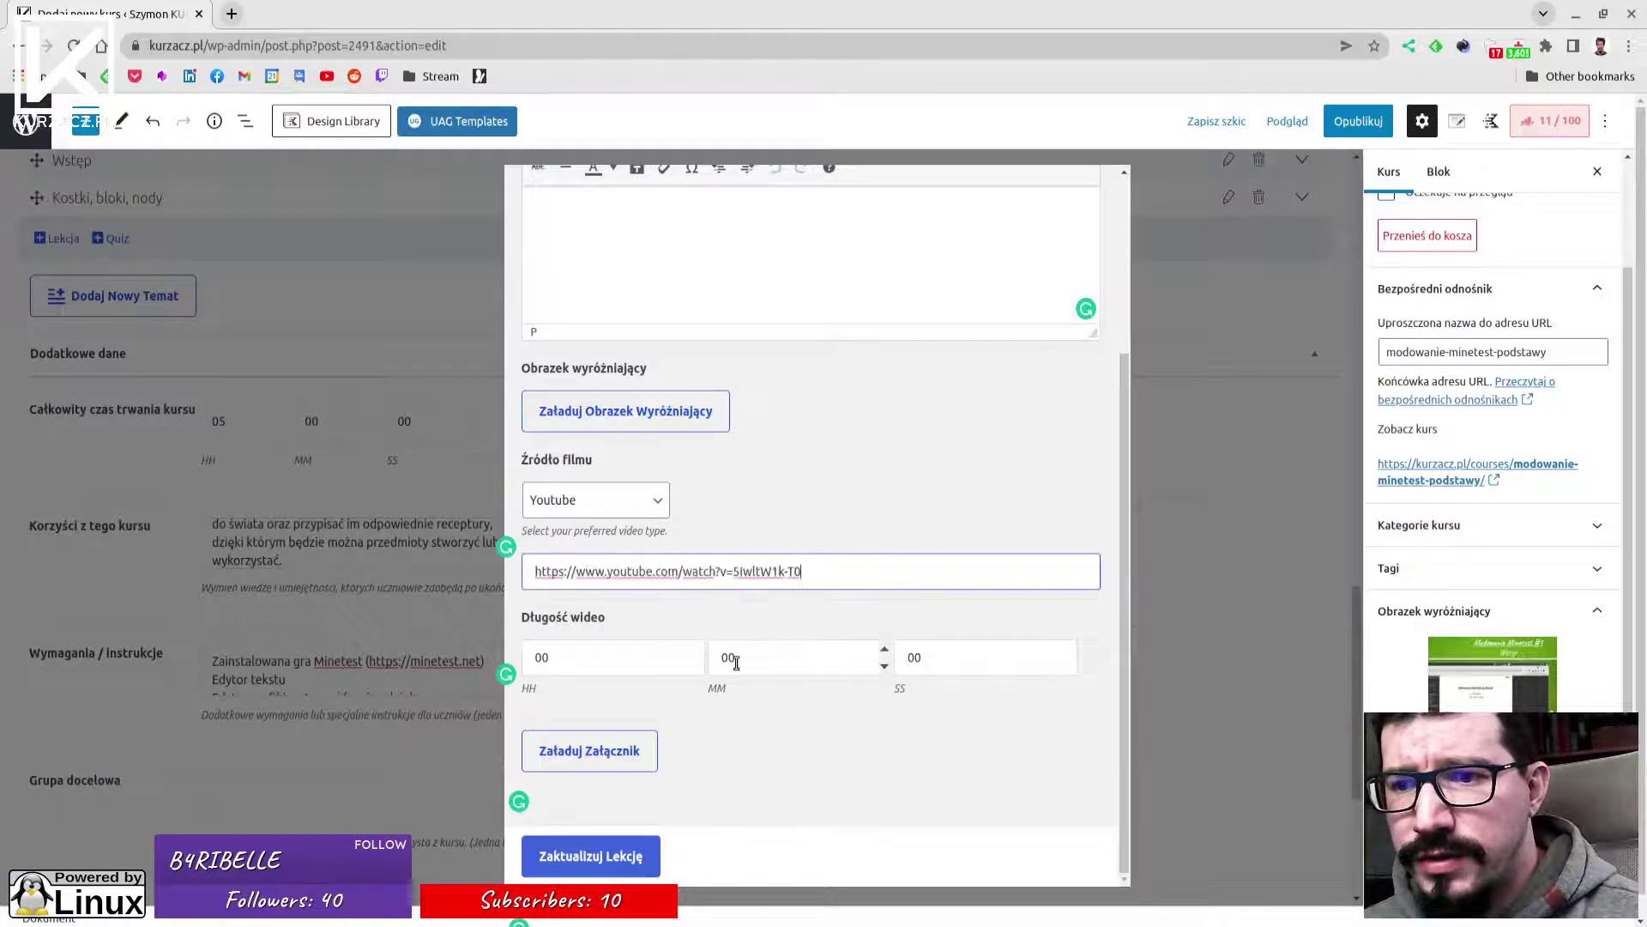
Set the lesson's video length to 41 minutes and 02 seconds and save the lesson.
{"action": "double_click", "coordinate": [707, 663]}
{"action": "type", "text": "41"}
{"action": "double_click", "coordinate": [969, 660]}
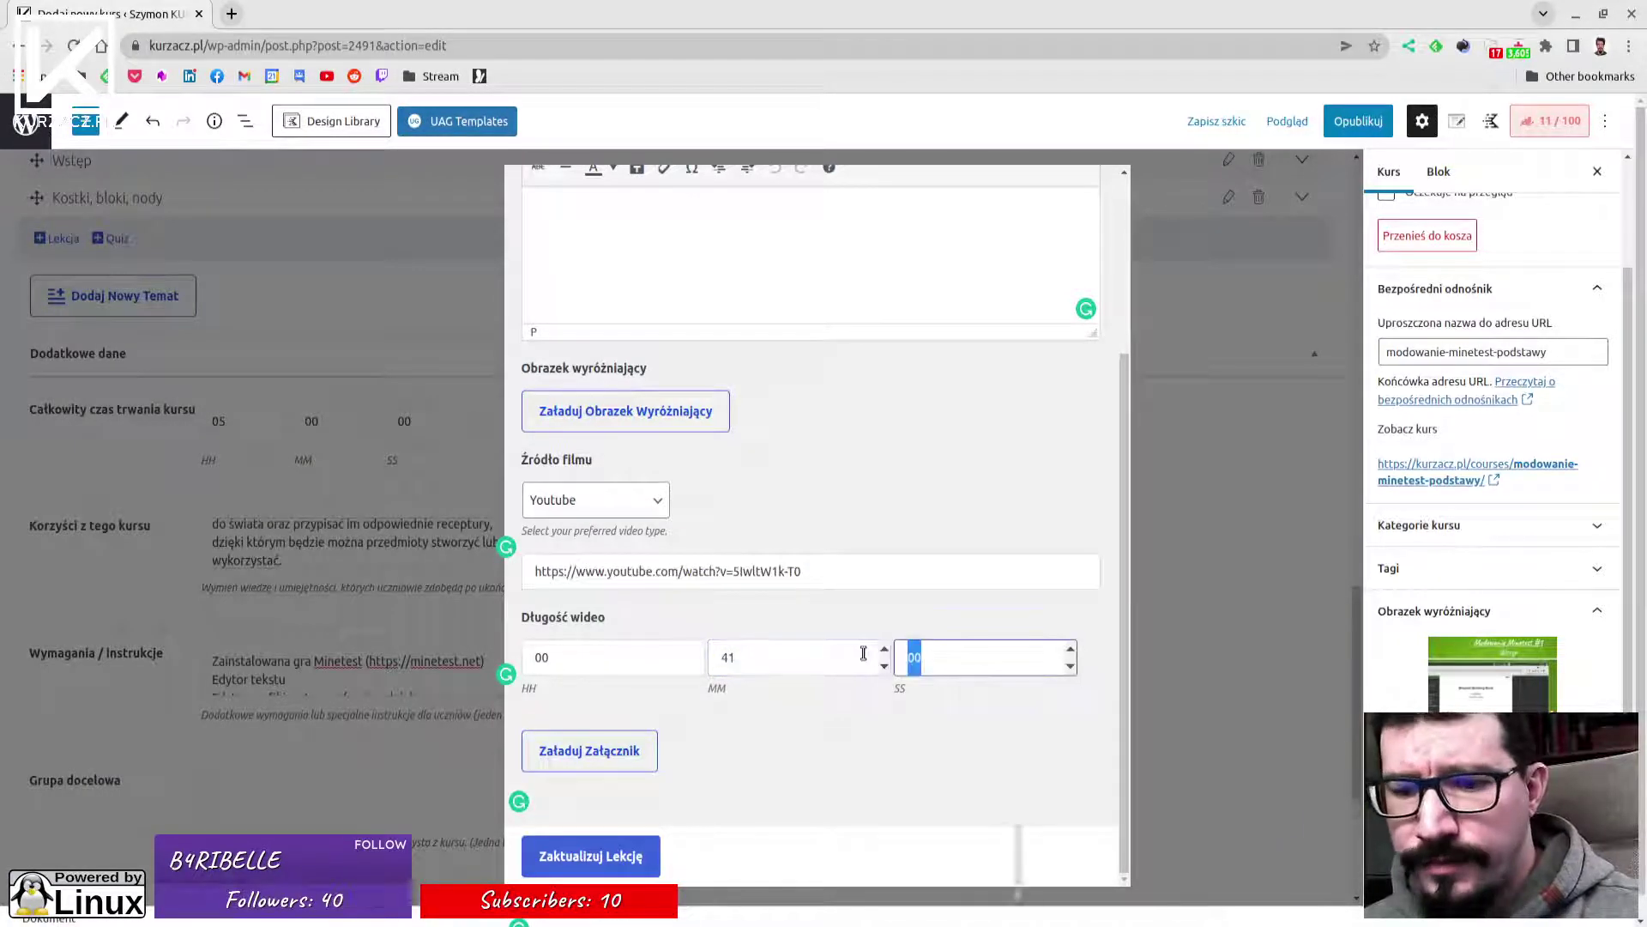
{"action": "type", "text": "02"}
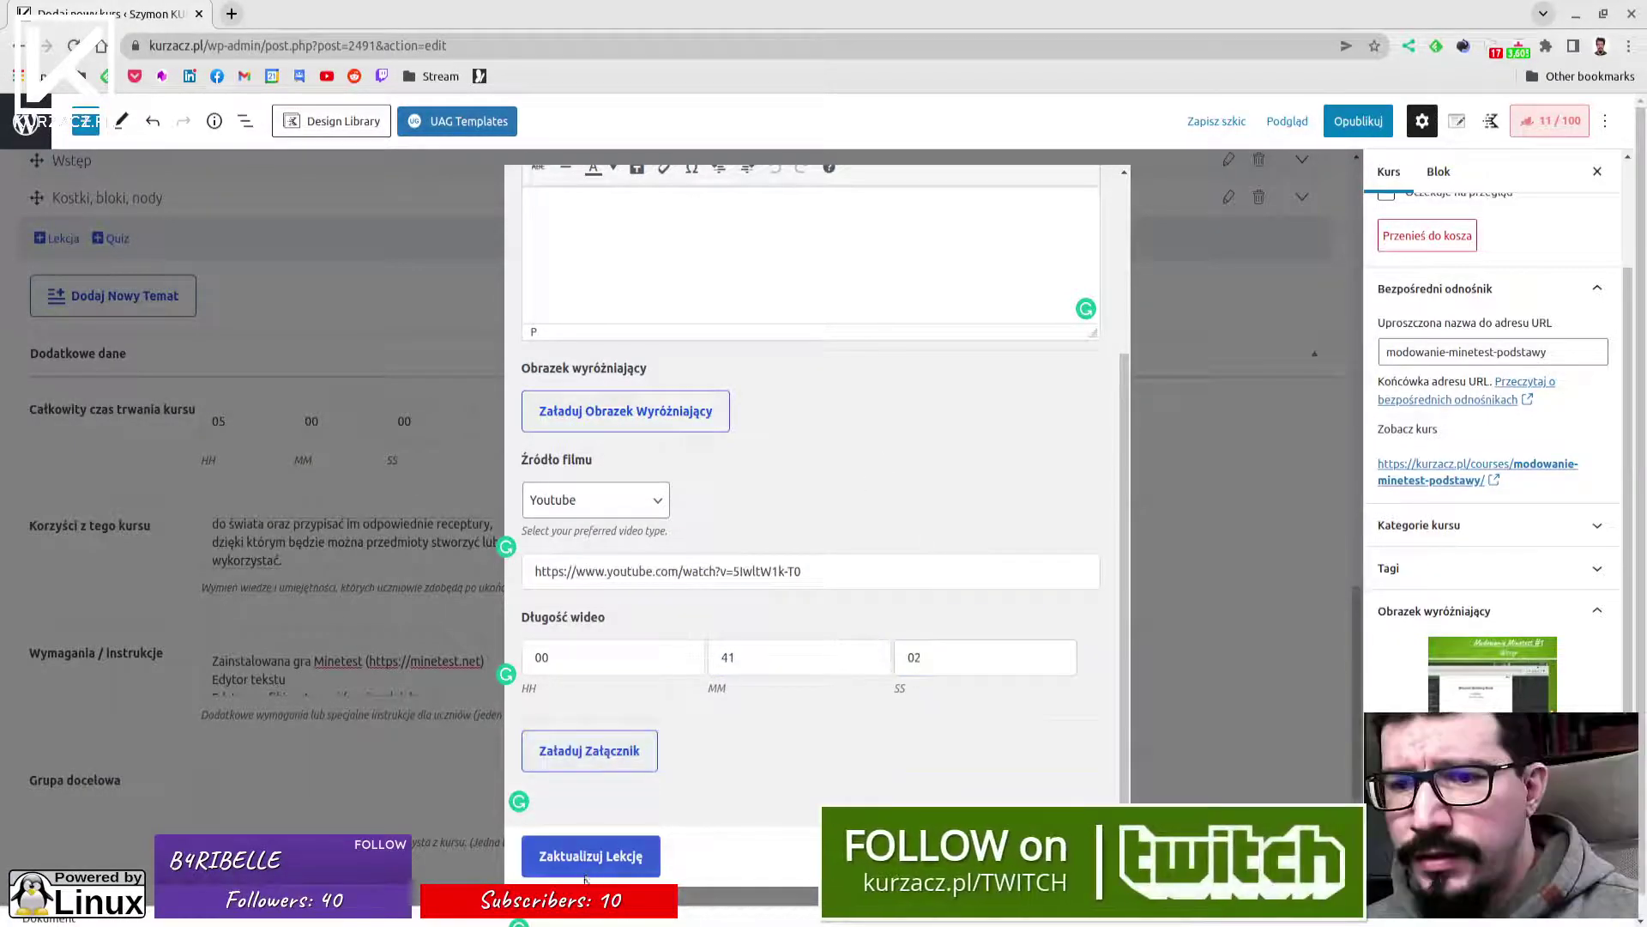
{"action": "left_click", "coordinate": [590, 858]}
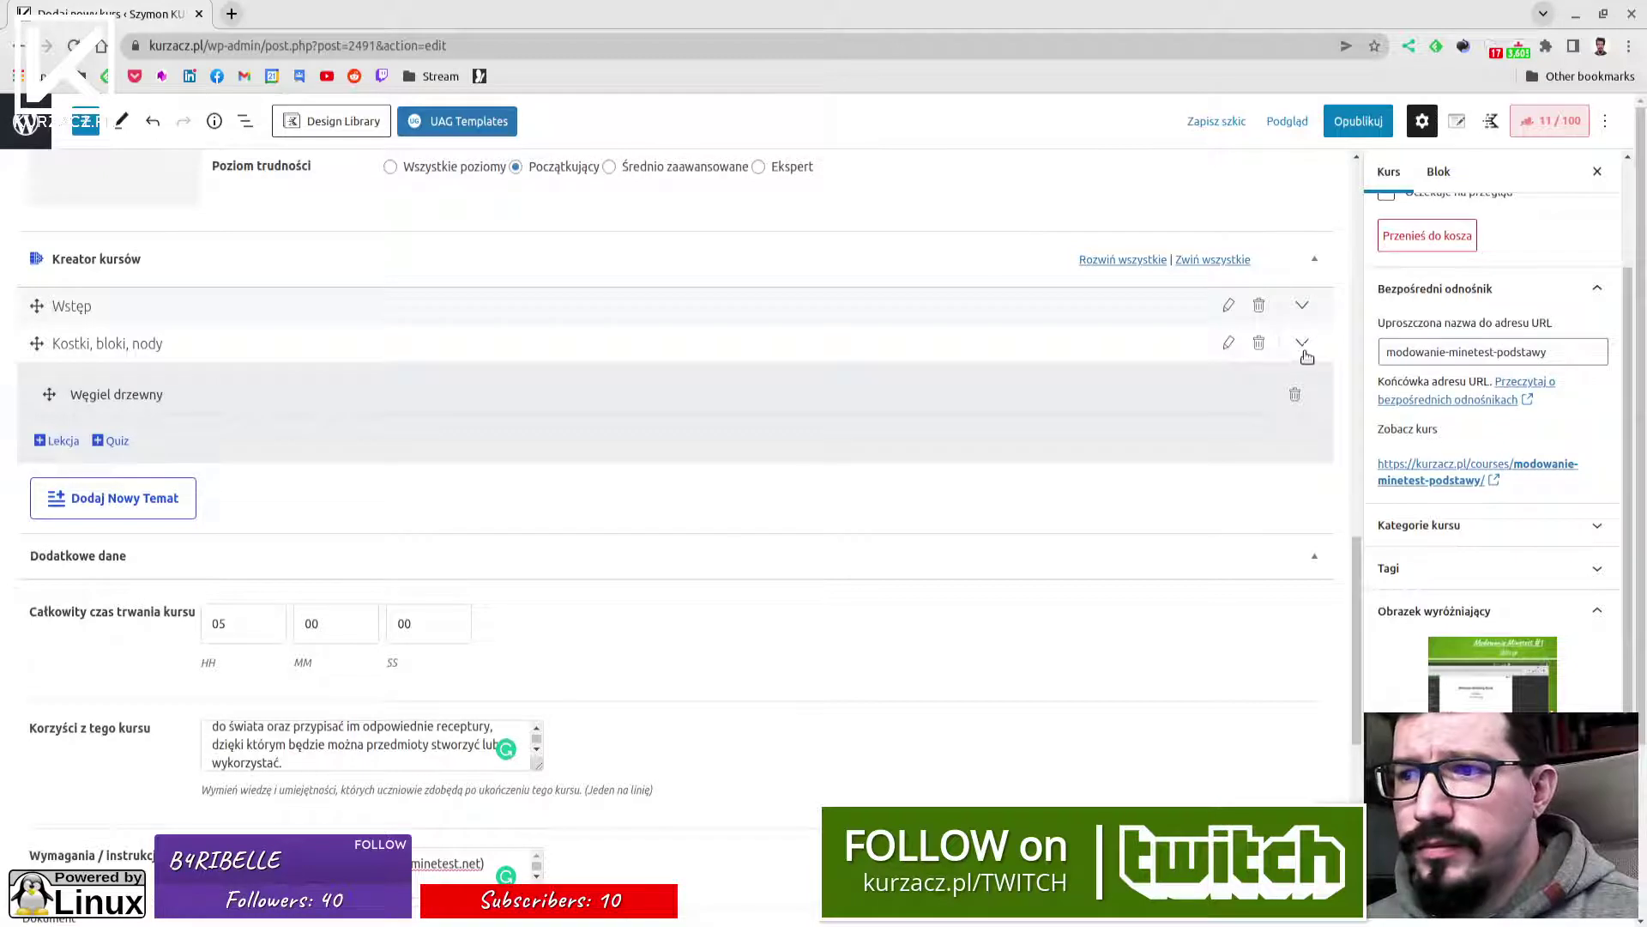
Reopen the "Węgiel drzewny" lesson, add the description "Opis lekcji drugiej.", save it and close the dialog.
{"action": "left_click", "coordinate": [1302, 305]}
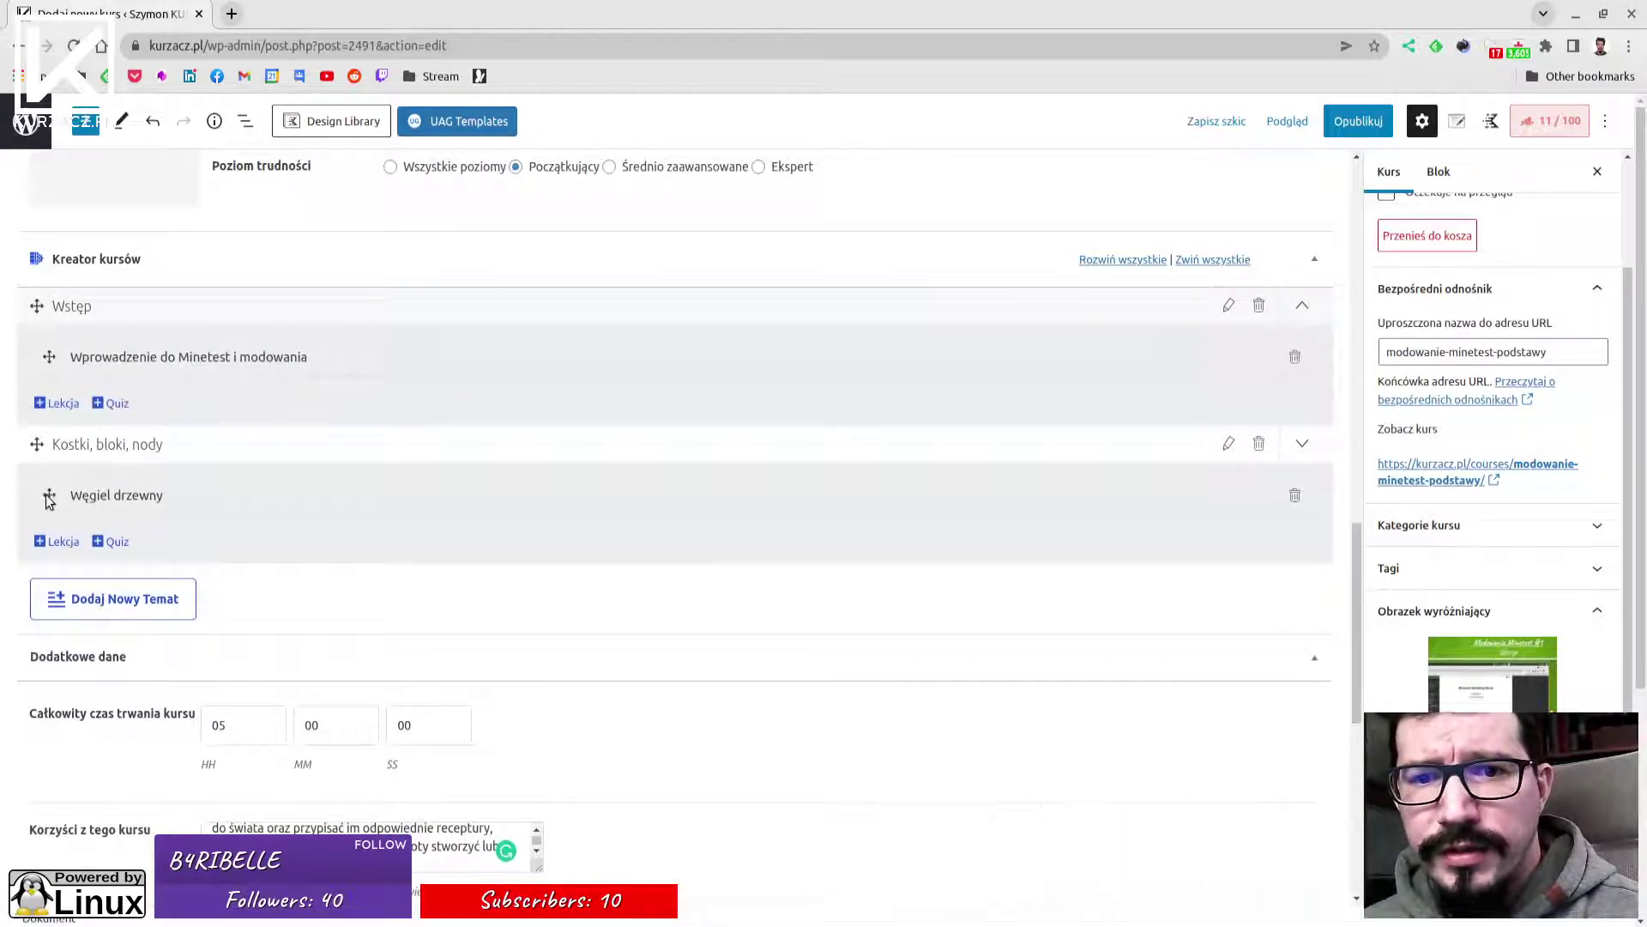
{"action": "mouse_move", "coordinate": [49, 500]}
{"action": "left_mouse_down"}
{"action": "mouse_move", "coordinate": [81, 453]}
{"action": "mouse_move", "coordinate": [49, 395]}
{"action": "mouse_move", "coordinate": [47, 339]}
{"action": "mouse_move", "coordinate": [47, 513]}
{"action": "left_mouse_up"}
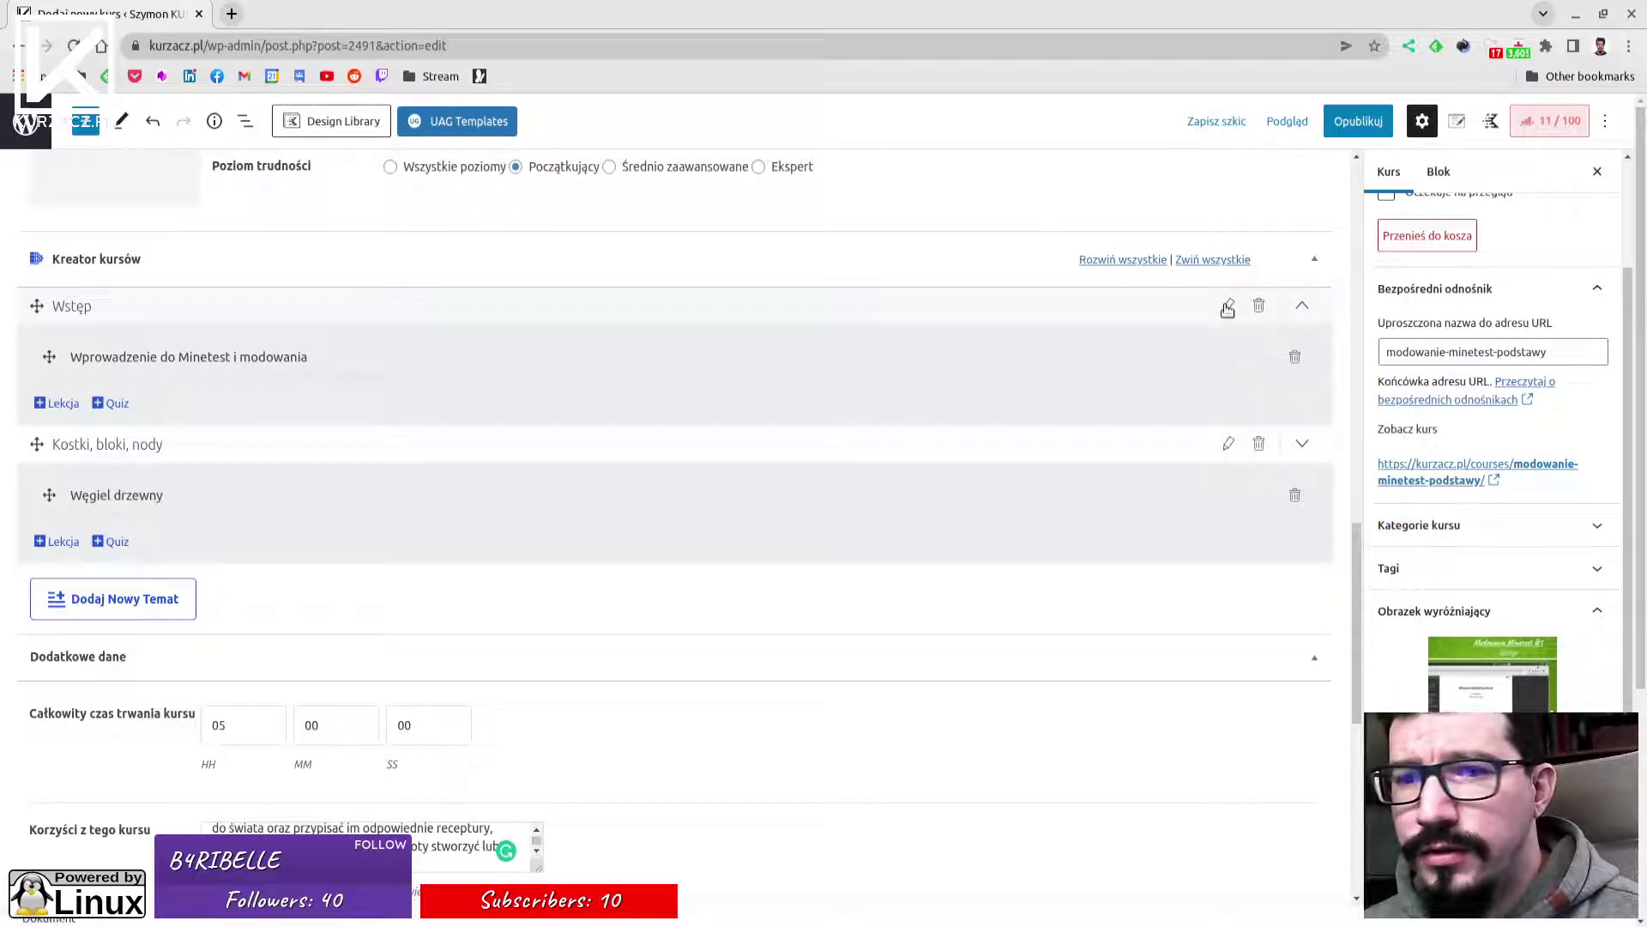
{"action": "left_click", "coordinate": [116, 500]}
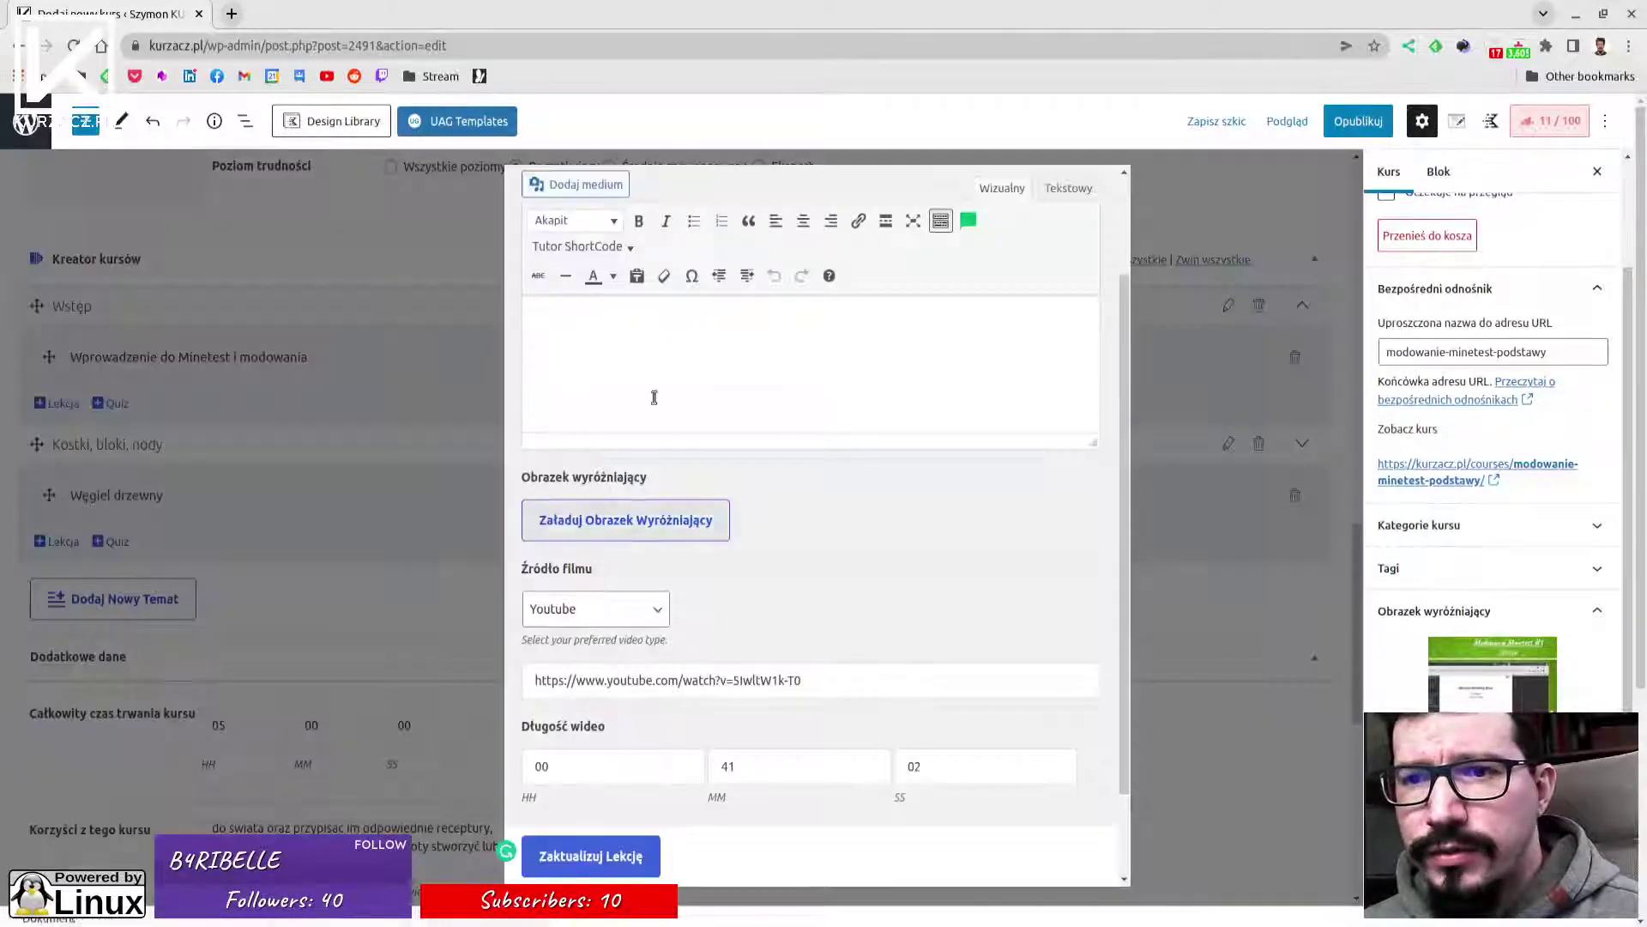
{"action": "left_click", "coordinate": [621, 340]}
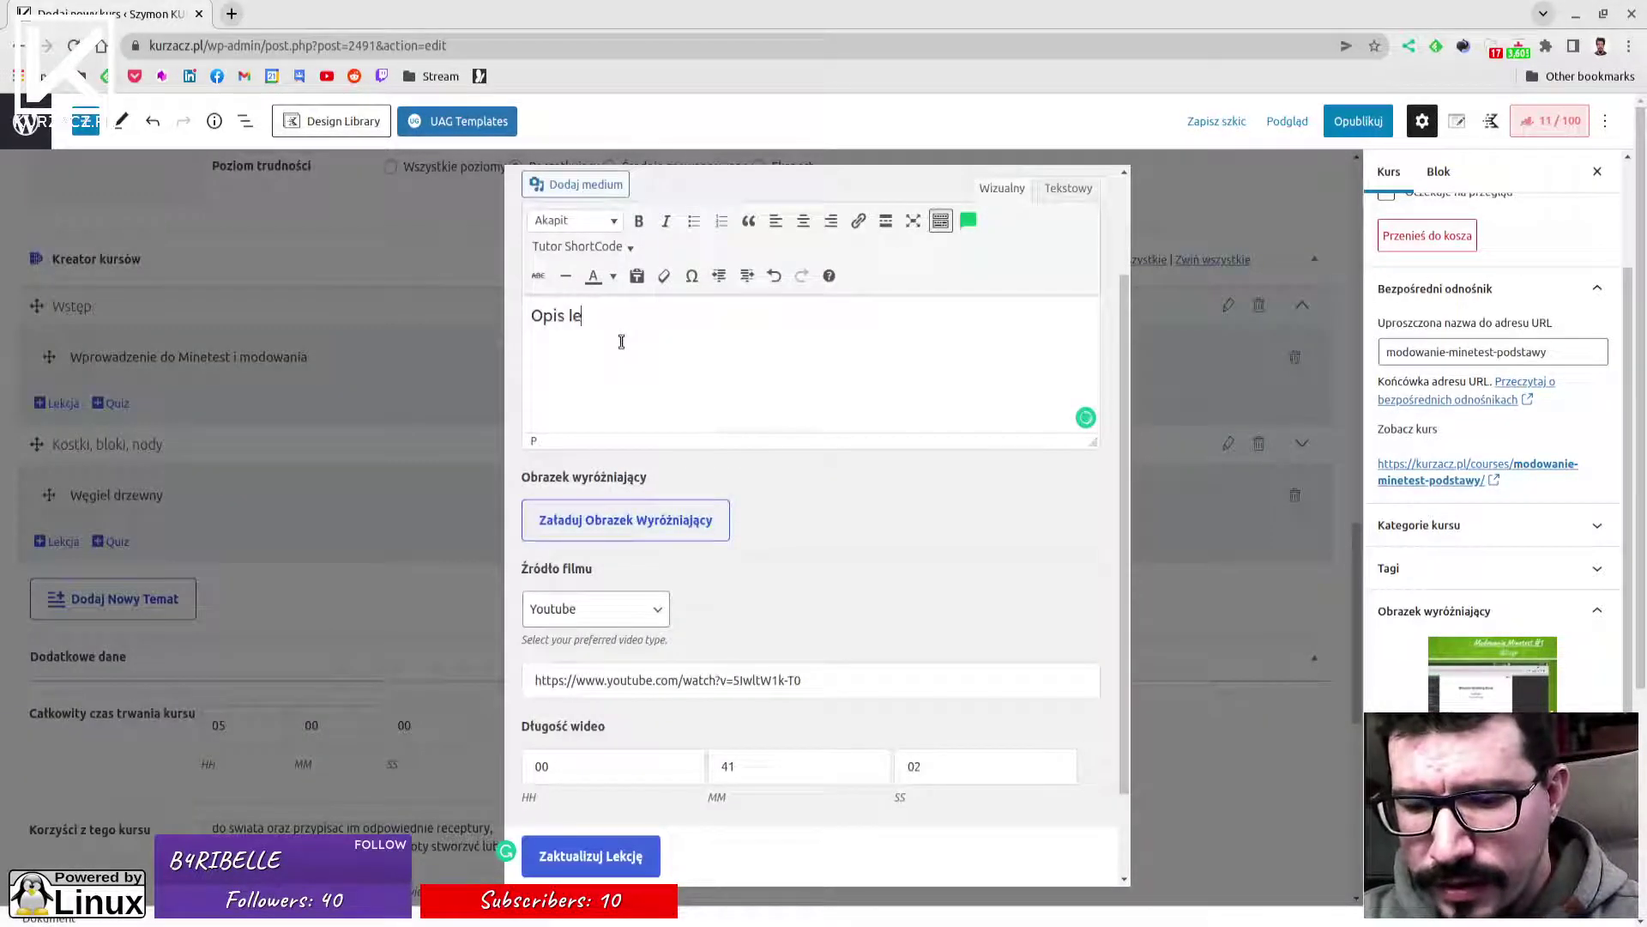
{"action": "type", "text": "Opis lekcji dr"}
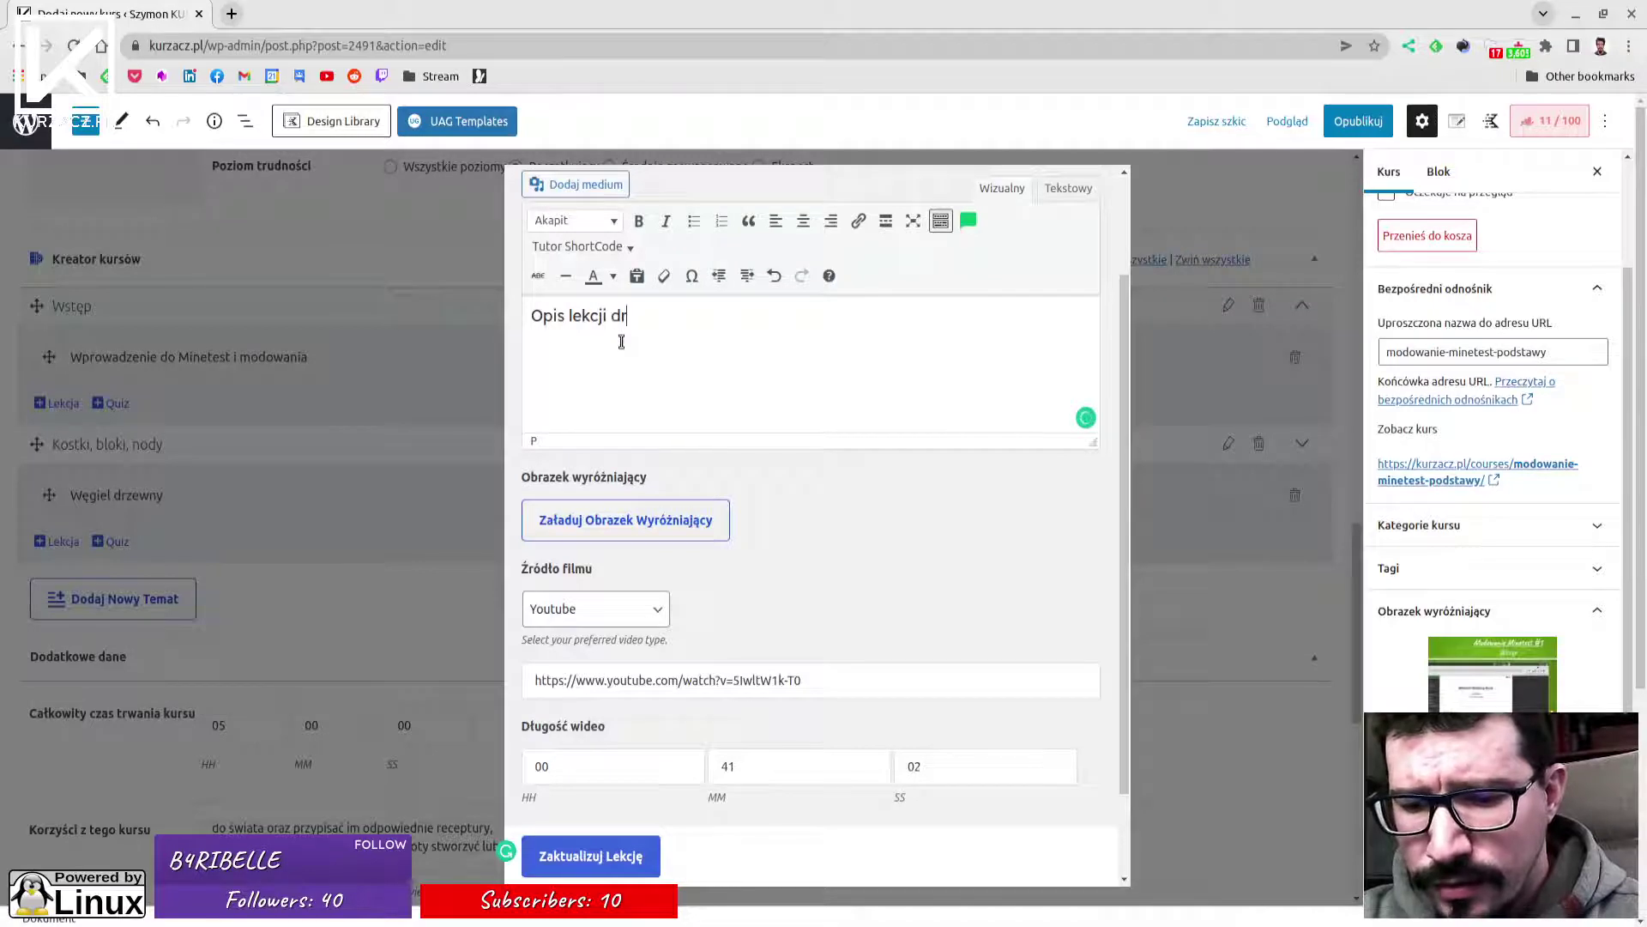
{"action": "type", "text": "ugiej."}
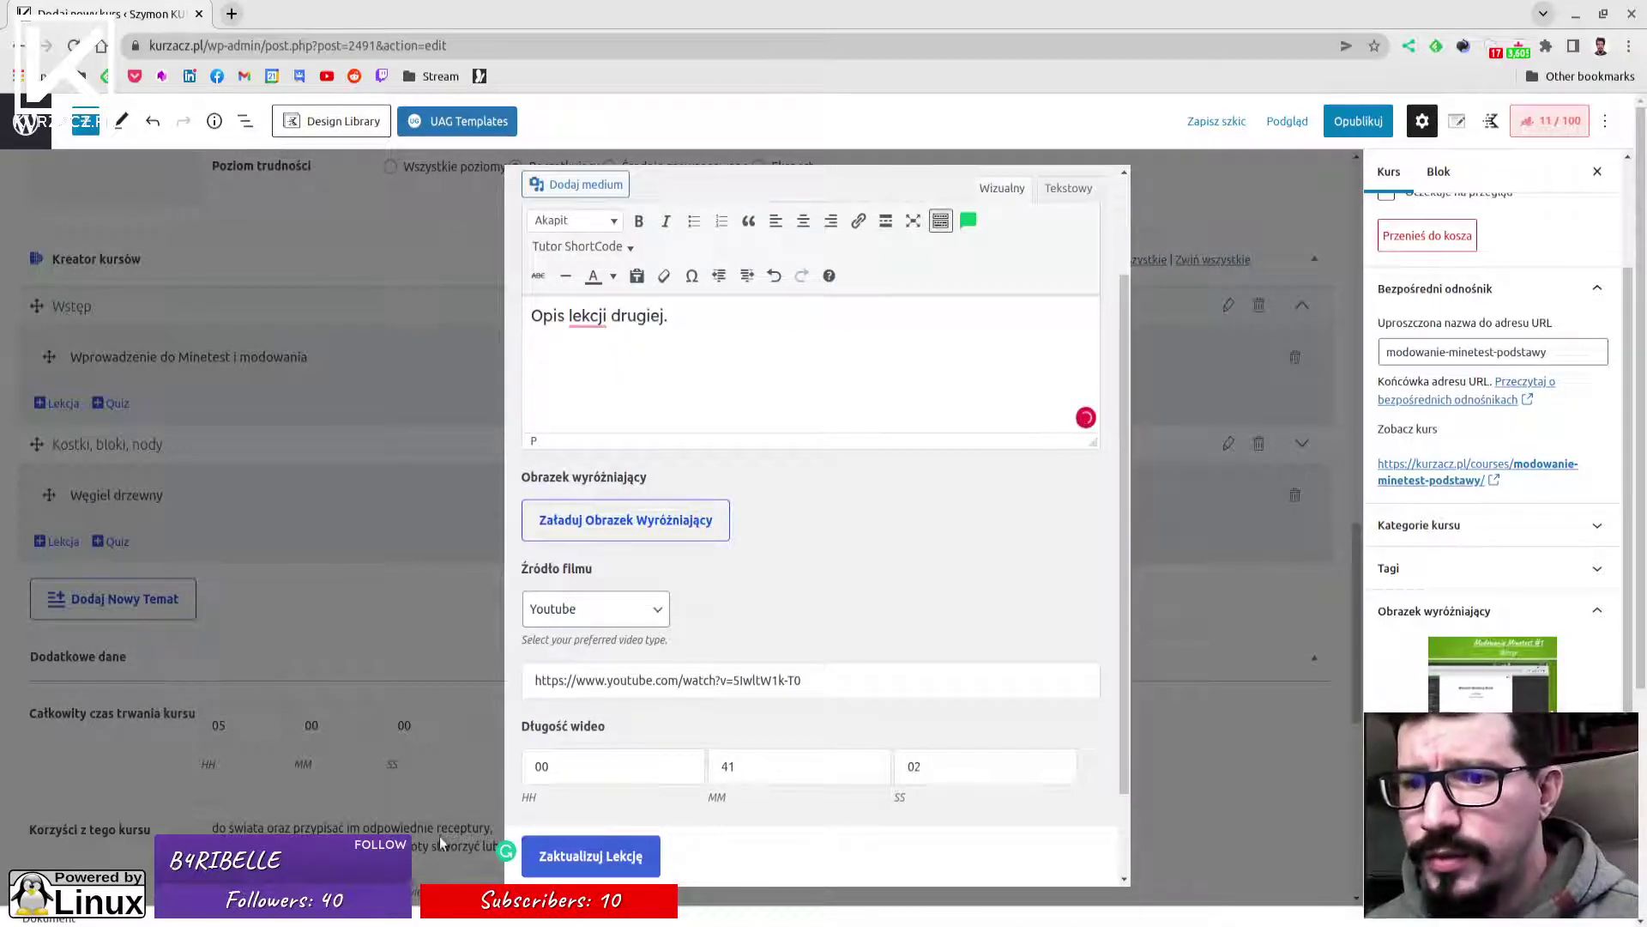
{"action": "left_click", "coordinate": [602, 856]}
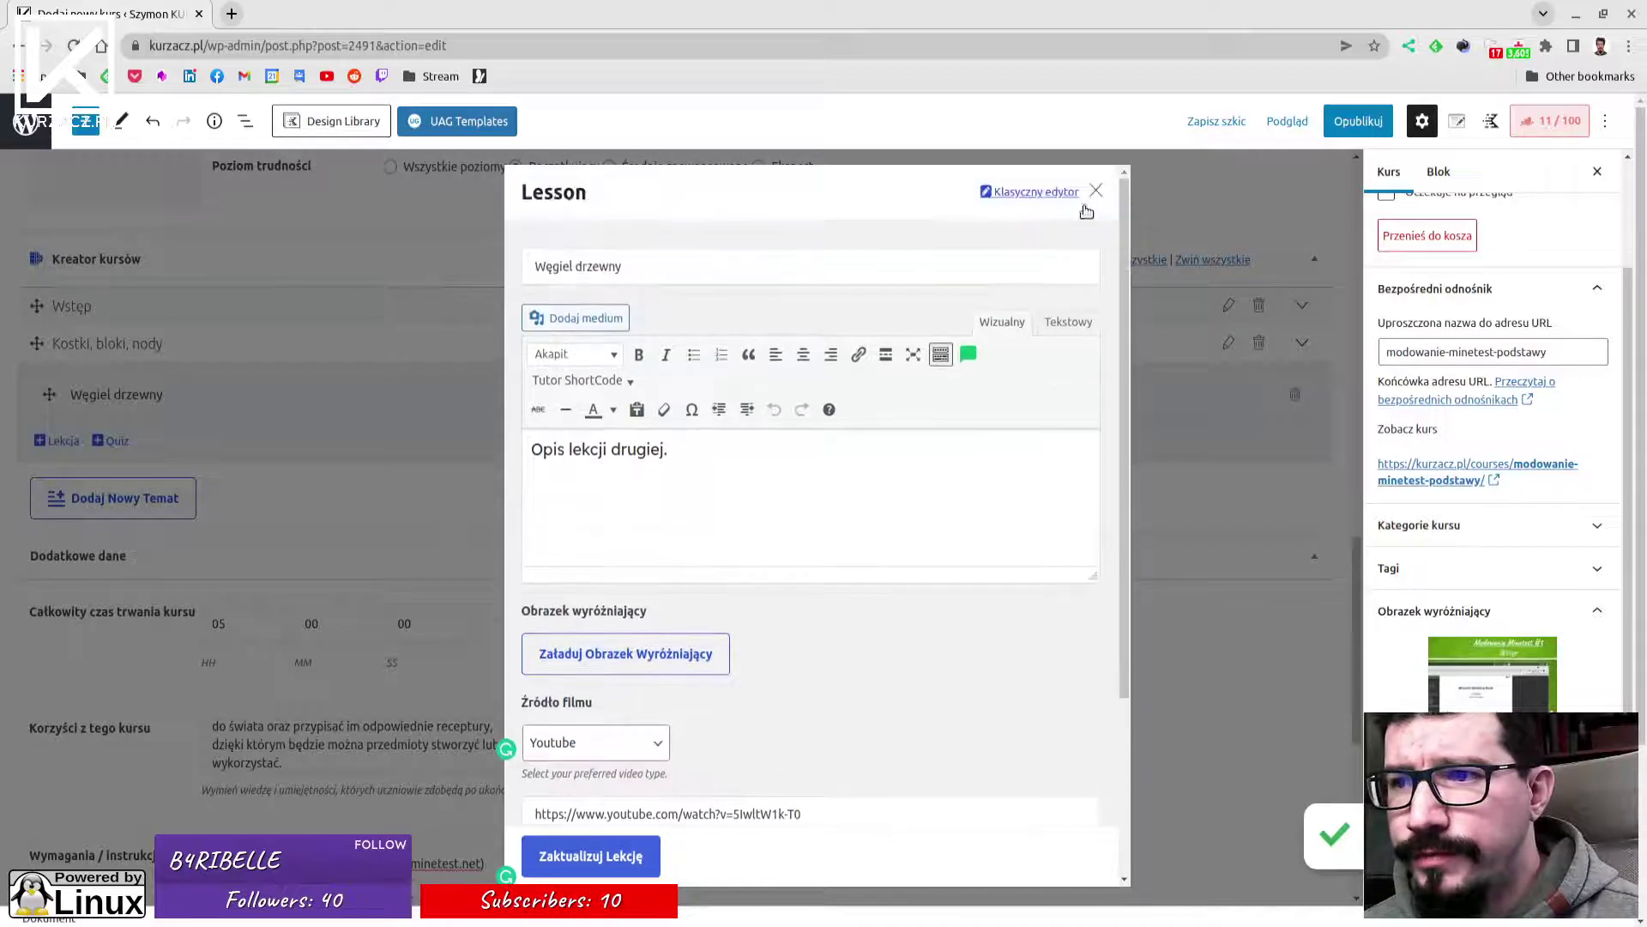
{"action": "left_click", "coordinate": [449, 529]}
{"action": "scroll", "coordinate": [257, 515], "scroll_direction": "down", "scroll_amount": 1}
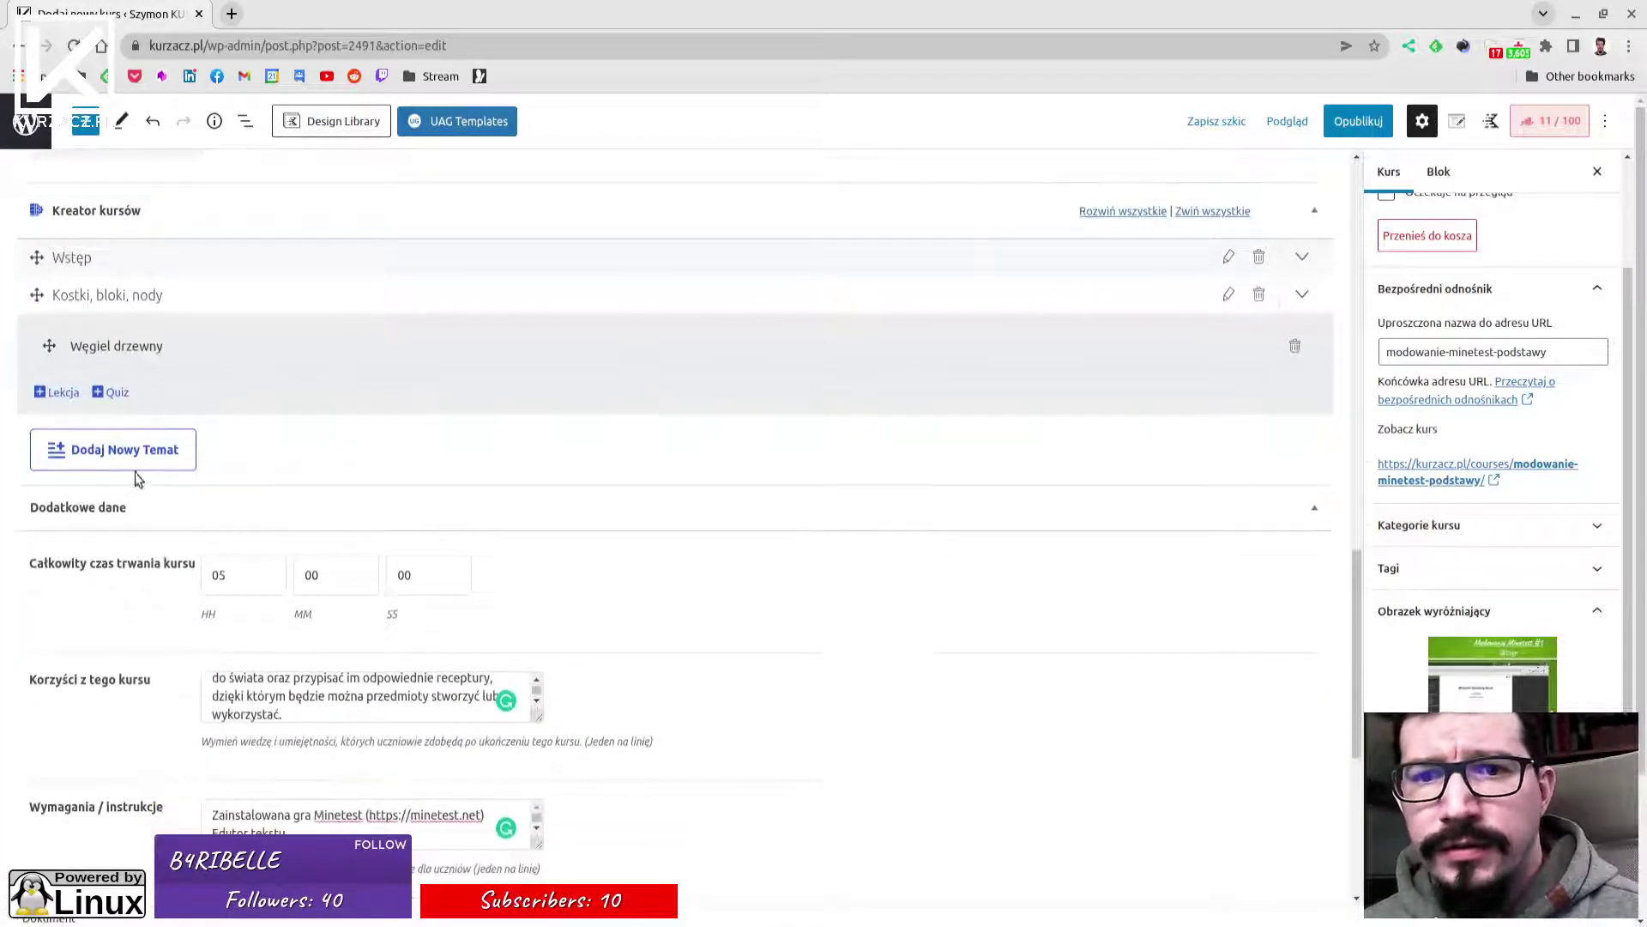
Add a new course topic named "Przepisy i receptury", copying the name from the Sublime Text notes.
{"action": "left_click", "coordinate": [129, 454]}
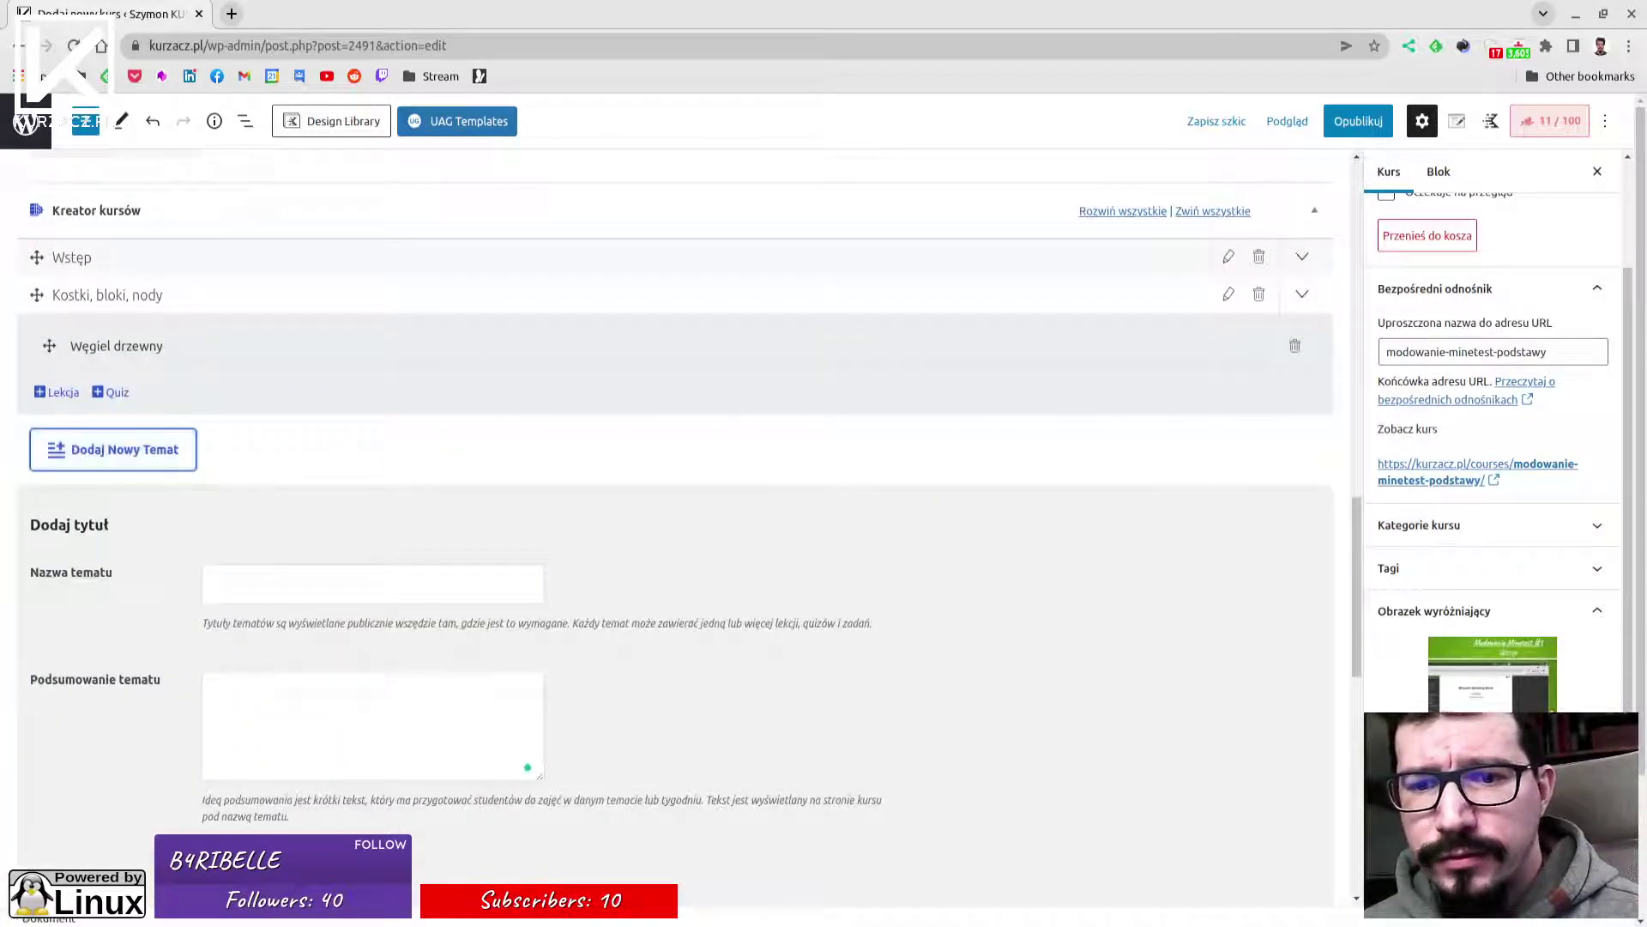
{"action": "key", "text": "alt+Tab"}
{"action": "left_click_drag", "start_coordinate": [220, 241], "coordinate": [374, 243]}
{"action": "key", "text": "ctrl+c"}
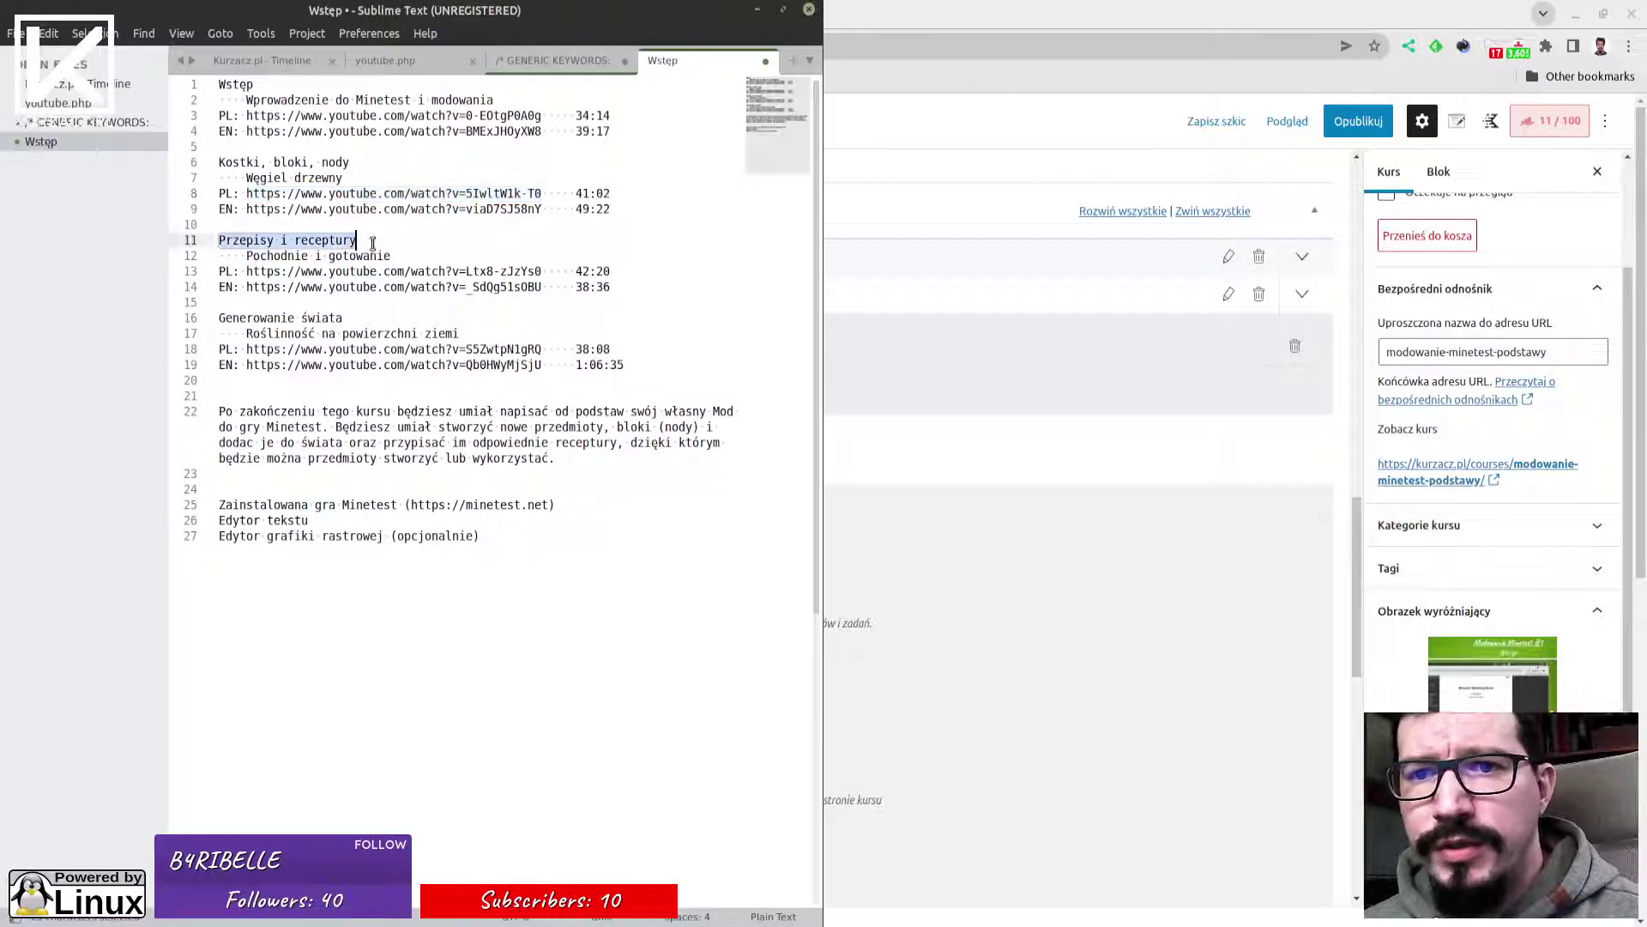
{"action": "left_click", "coordinate": [971, 450]}
{"action": "left_click", "coordinate": [346, 588]}
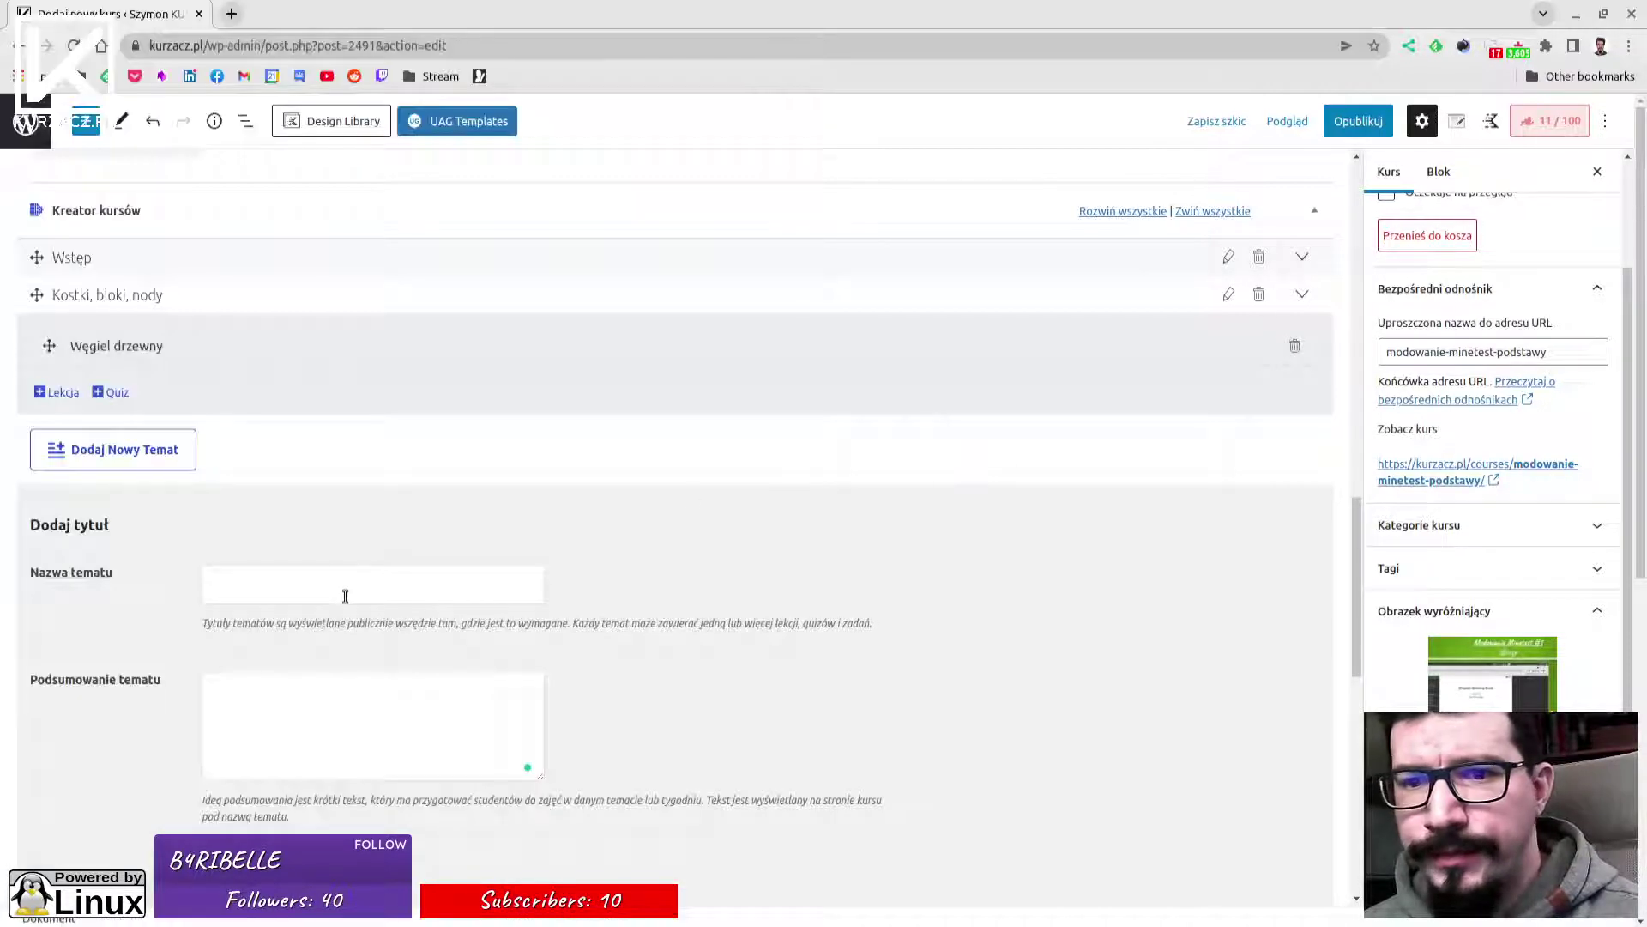
{"action": "key", "text": "ctrl+v"}
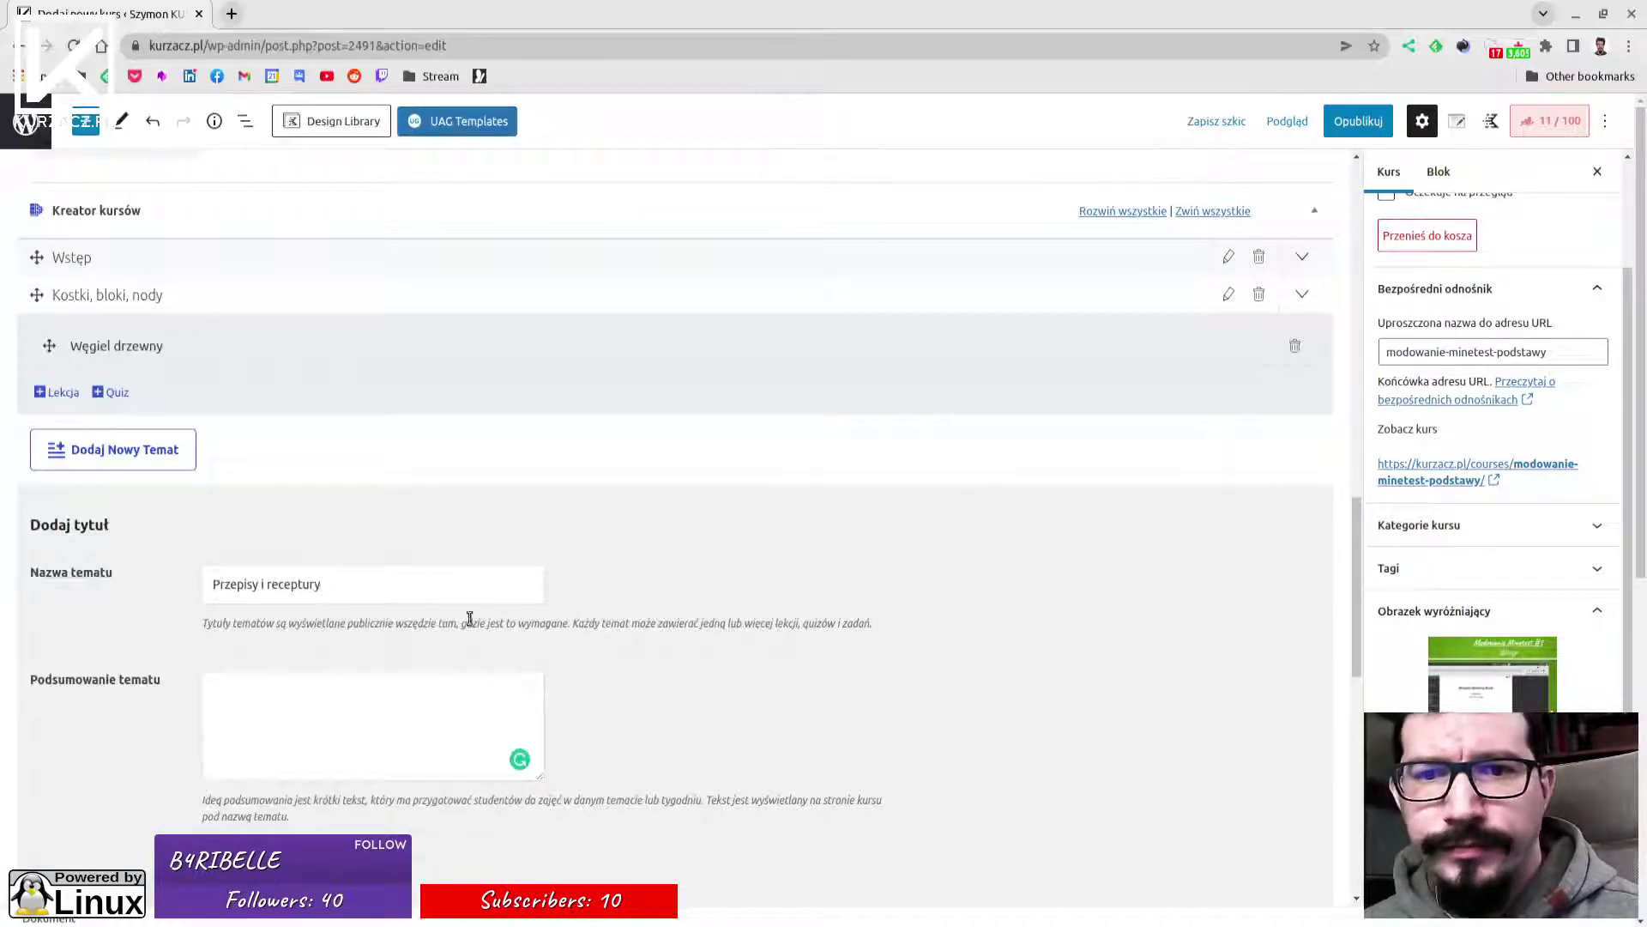
{"action": "key", "text": "Return"}
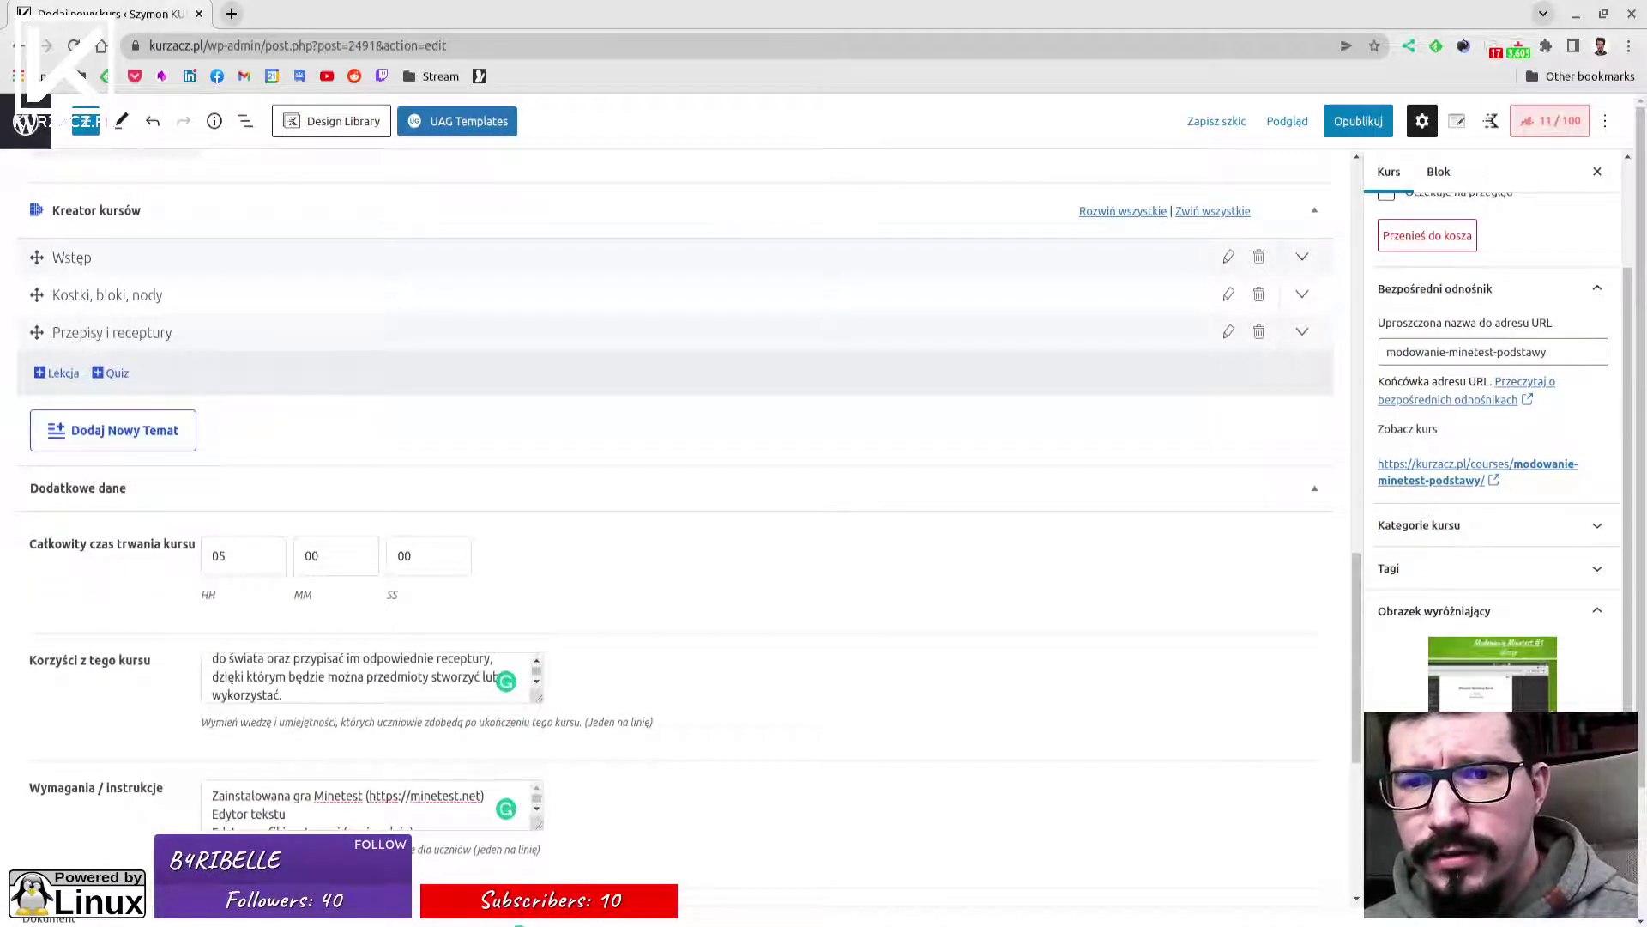
Add another course topic named "Generowanie świata", copying the name from the Sublime Text notes.
{"action": "left_click", "coordinate": [74, 446]}
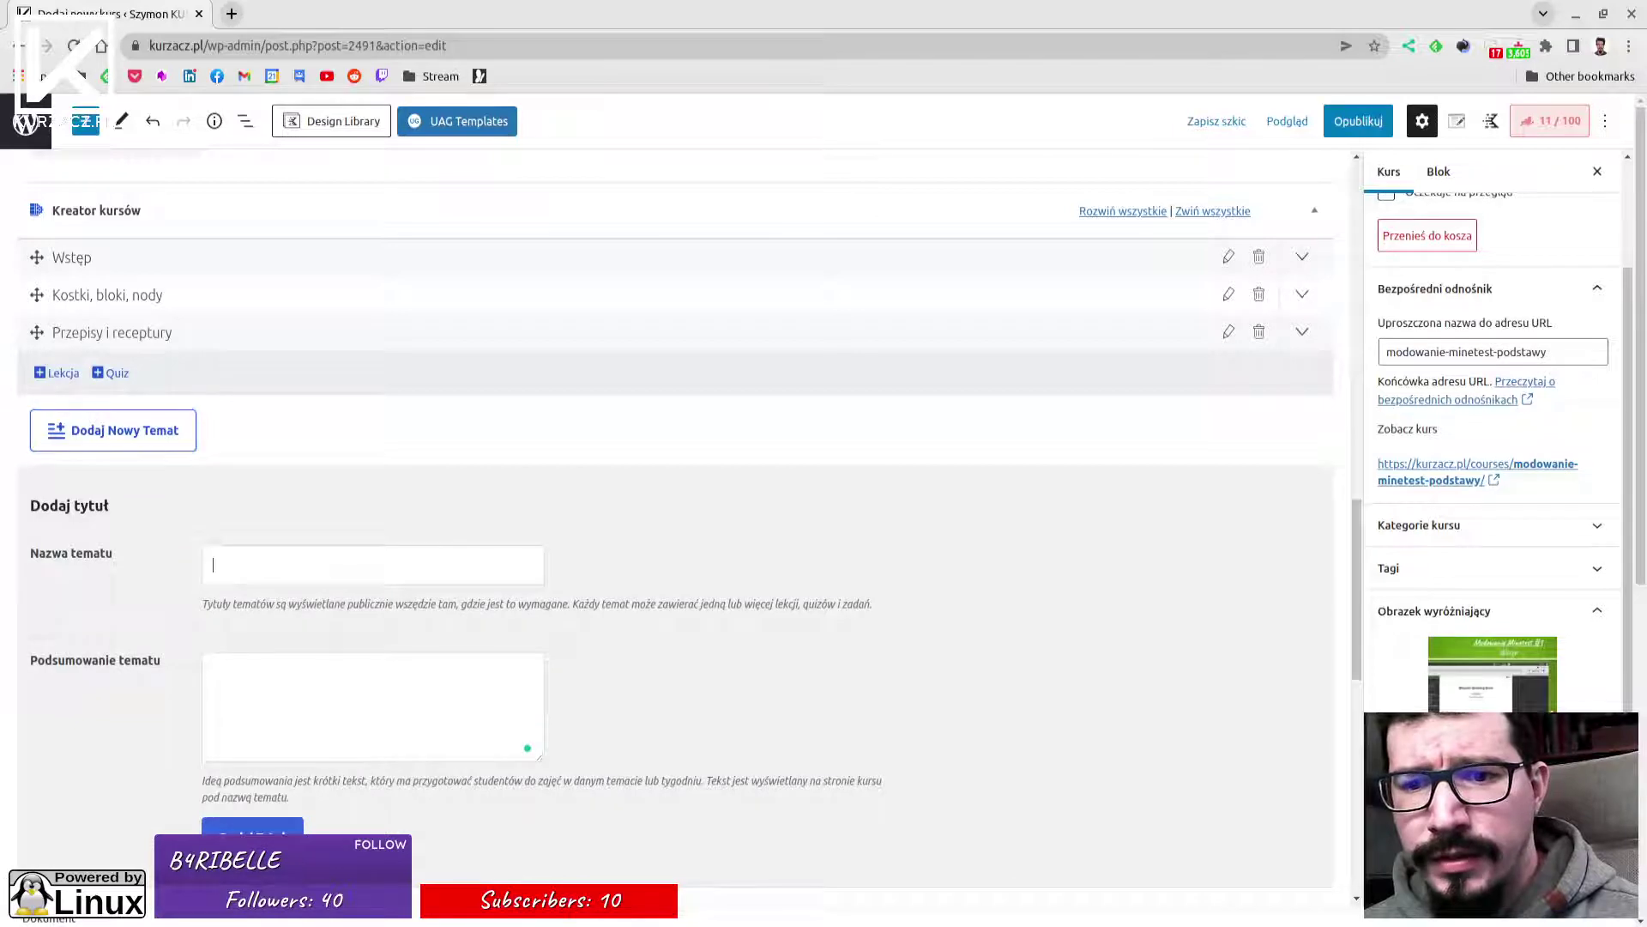
{"action": "key", "text": "alt+Tab"}
{"action": "left_click_drag", "start_coordinate": [222, 321], "coordinate": [343, 322]}
{"action": "key", "text": "ctrl+c"}
{"action": "left_click", "coordinate": [990, 404]}
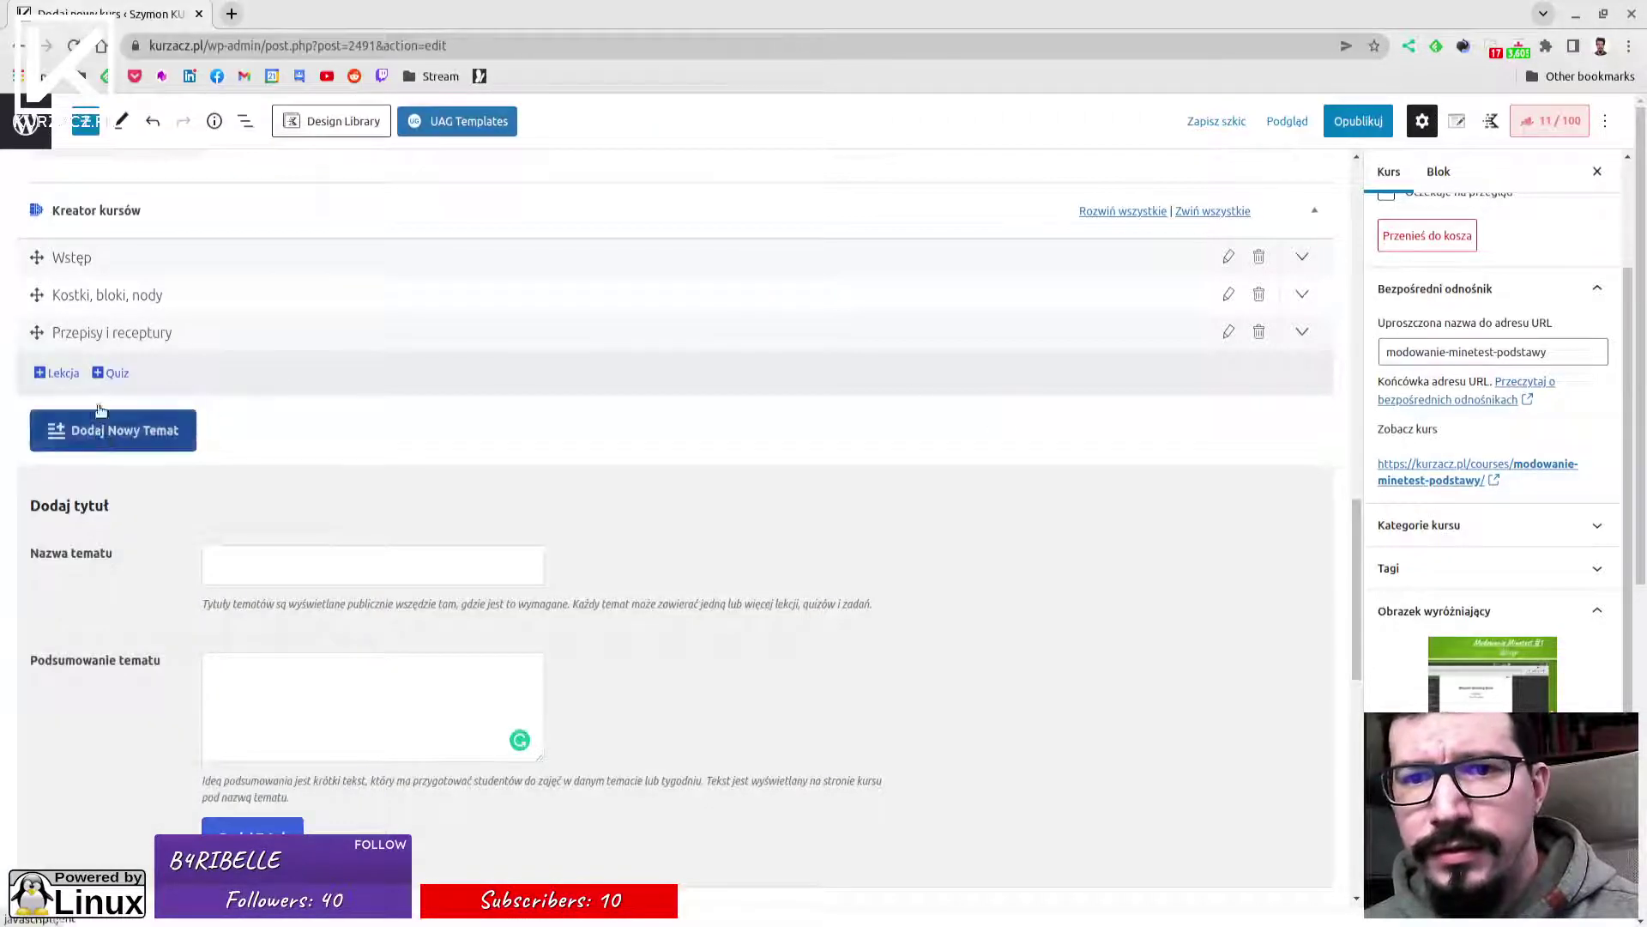
{"action": "key", "text": "ctrl+v"}
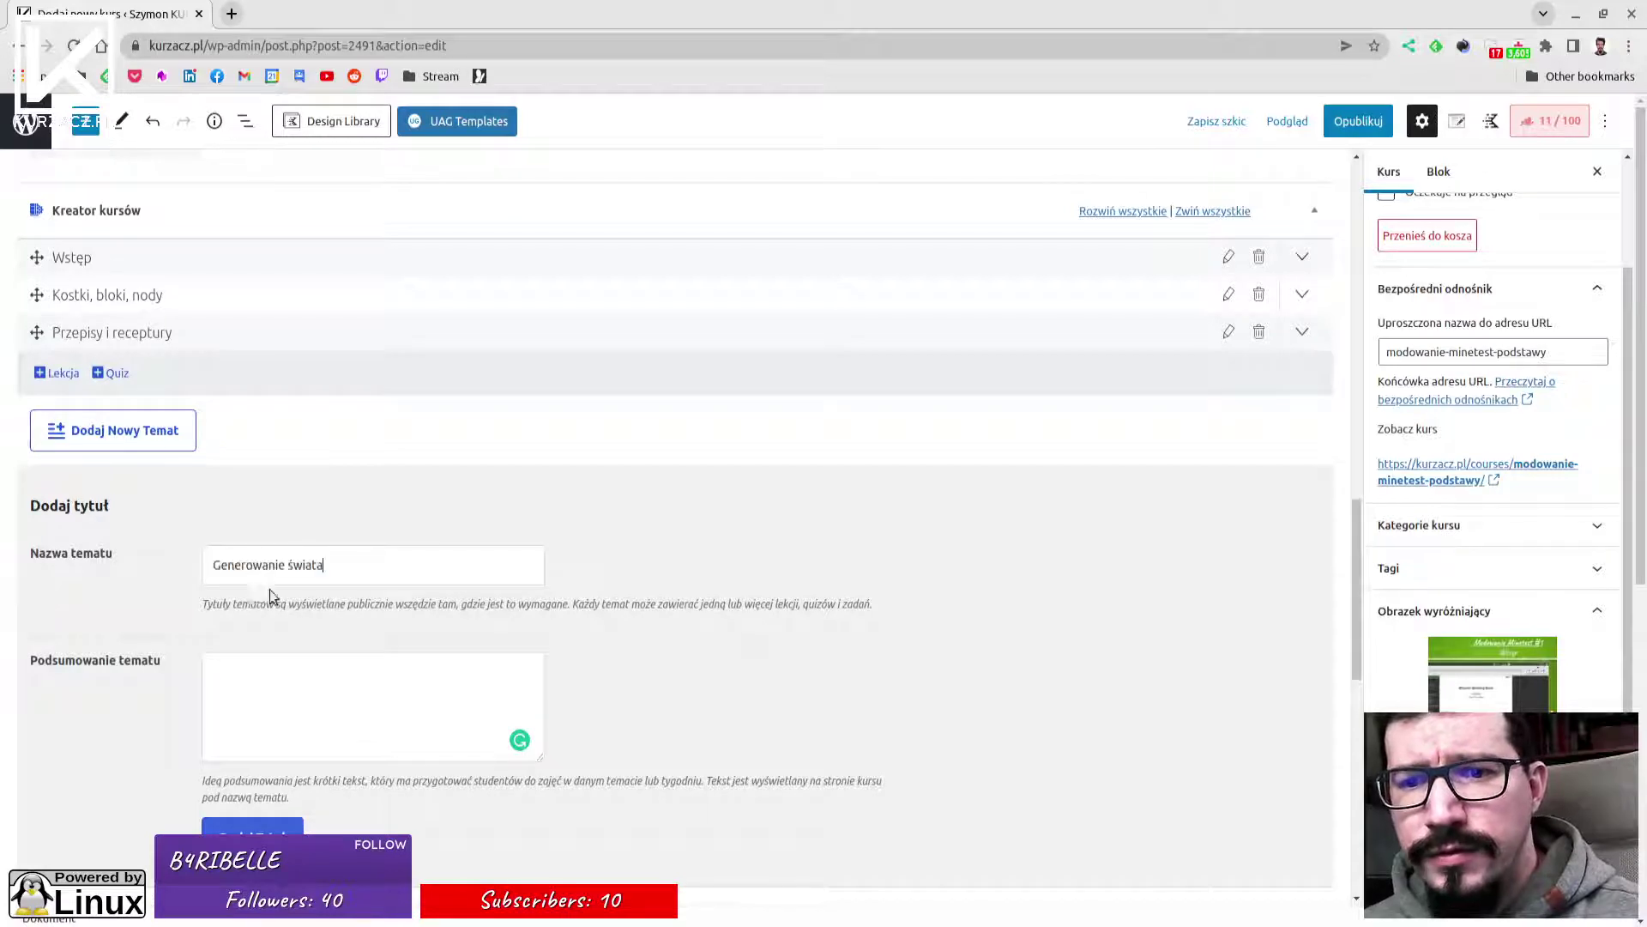
{"action": "scroll", "coordinate": [258, 613], "scroll_direction": "down", "scroll_amount": 1}
{"action": "left_click", "coordinate": [260, 789]}
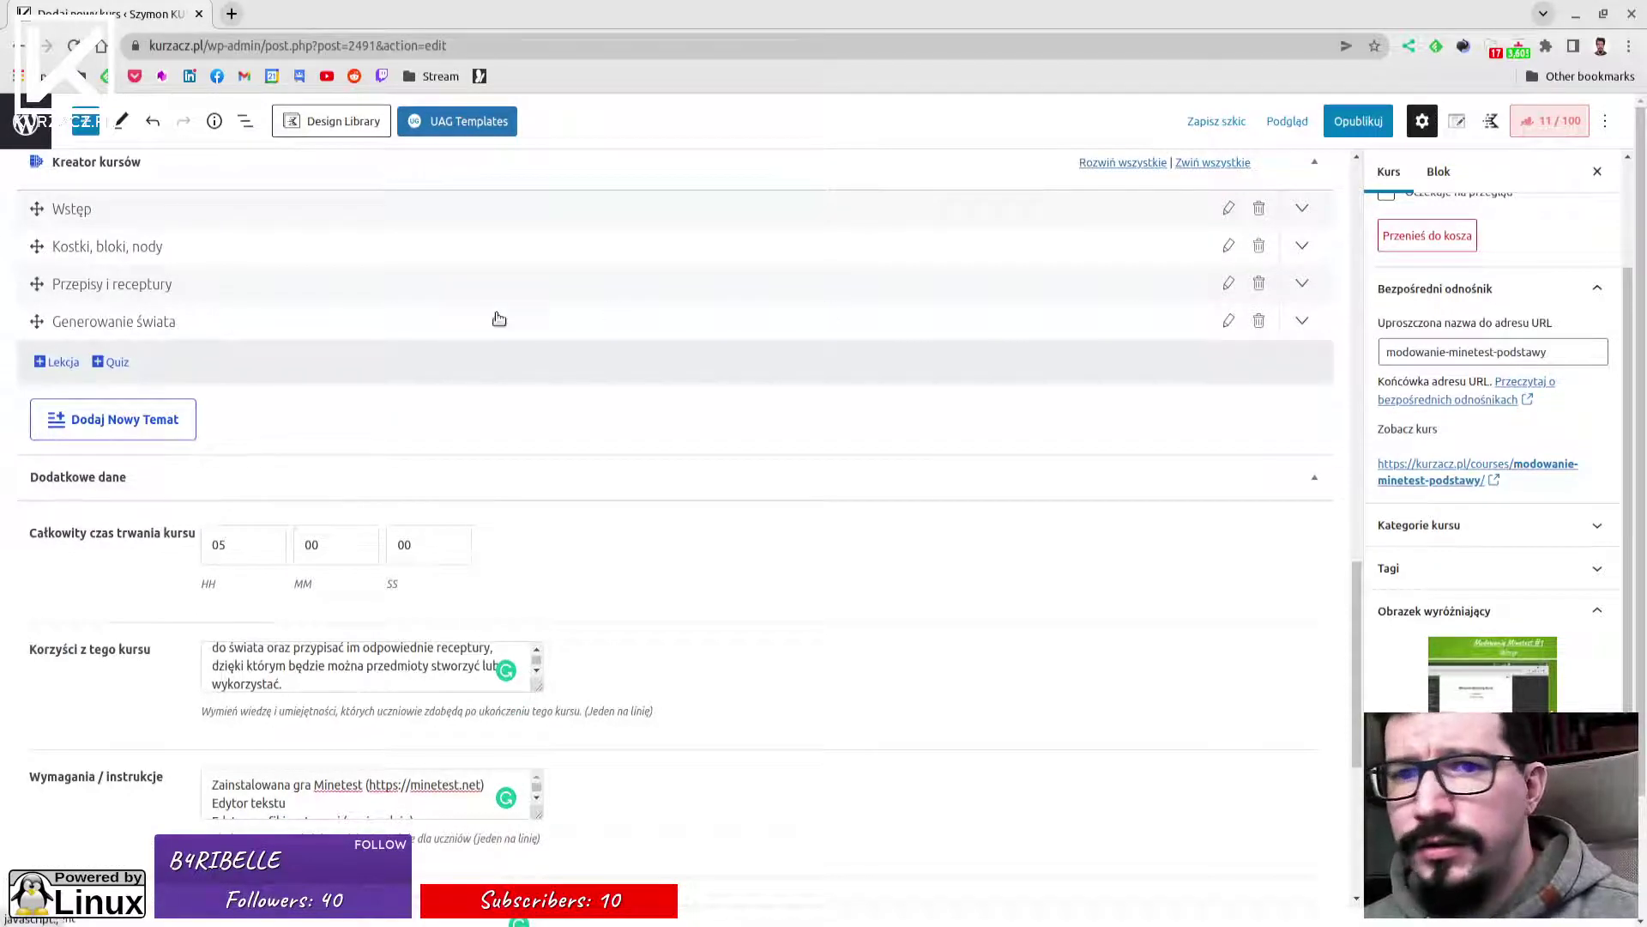
Start a new lesson in the "Generowanie świata" topic with the description "Opis lekcji trzeciej.".
{"action": "left_click", "coordinate": [59, 361]}
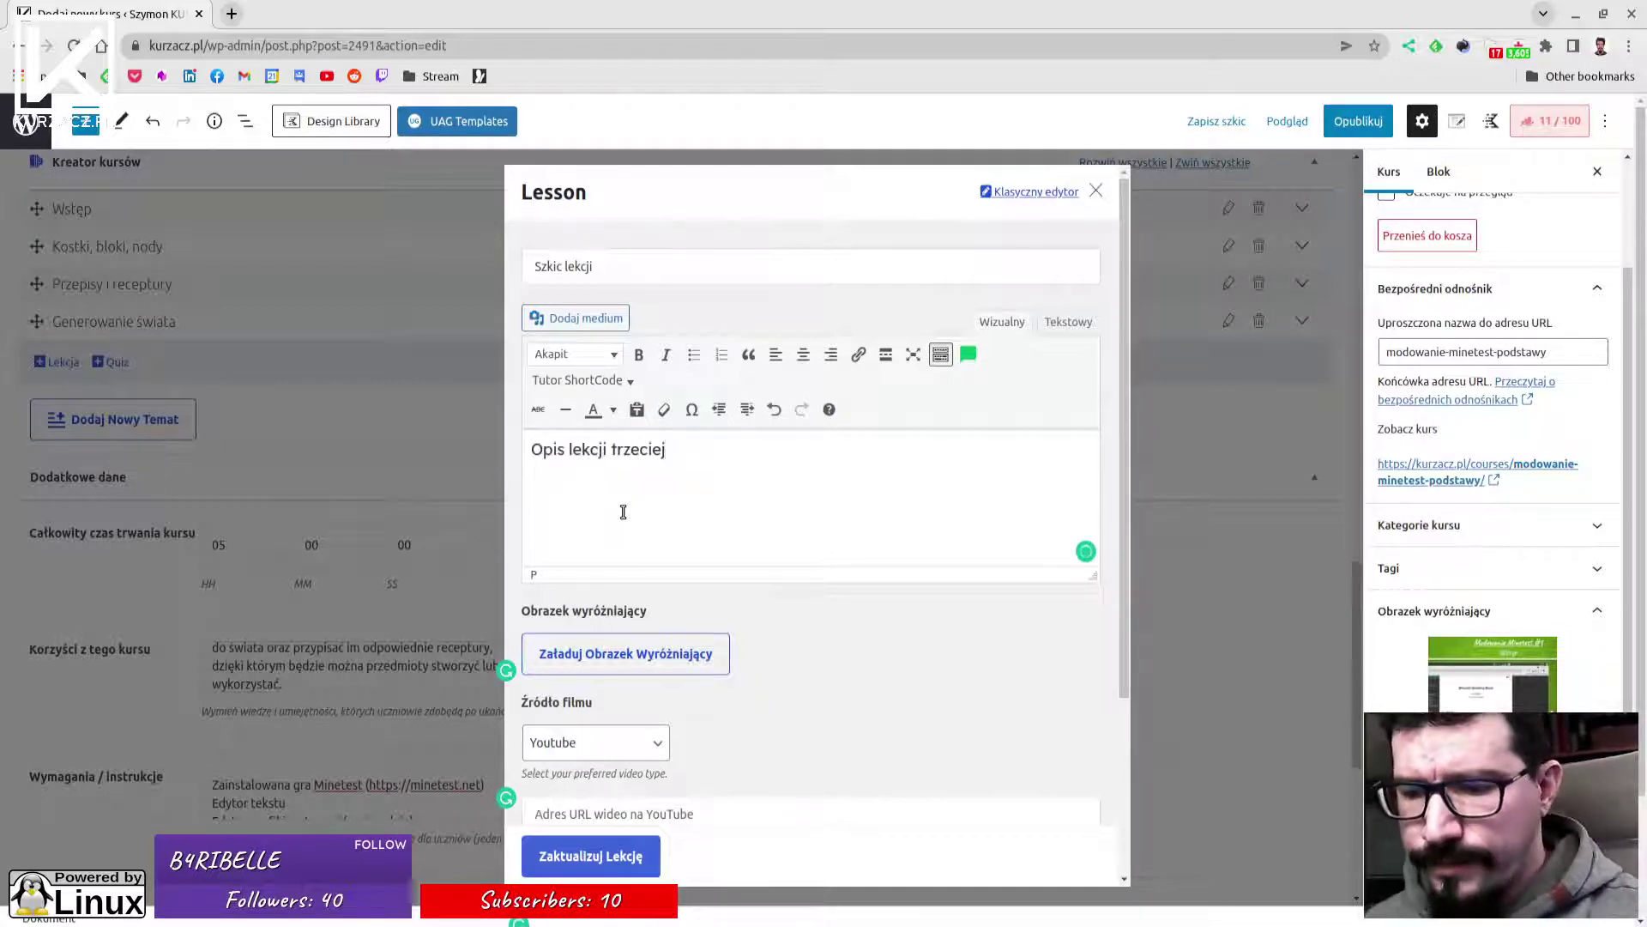
{"action": "type", "text": "."}
{"action": "scroll", "coordinate": [717, 625], "scroll_direction": "down", "scroll_amount": 3}
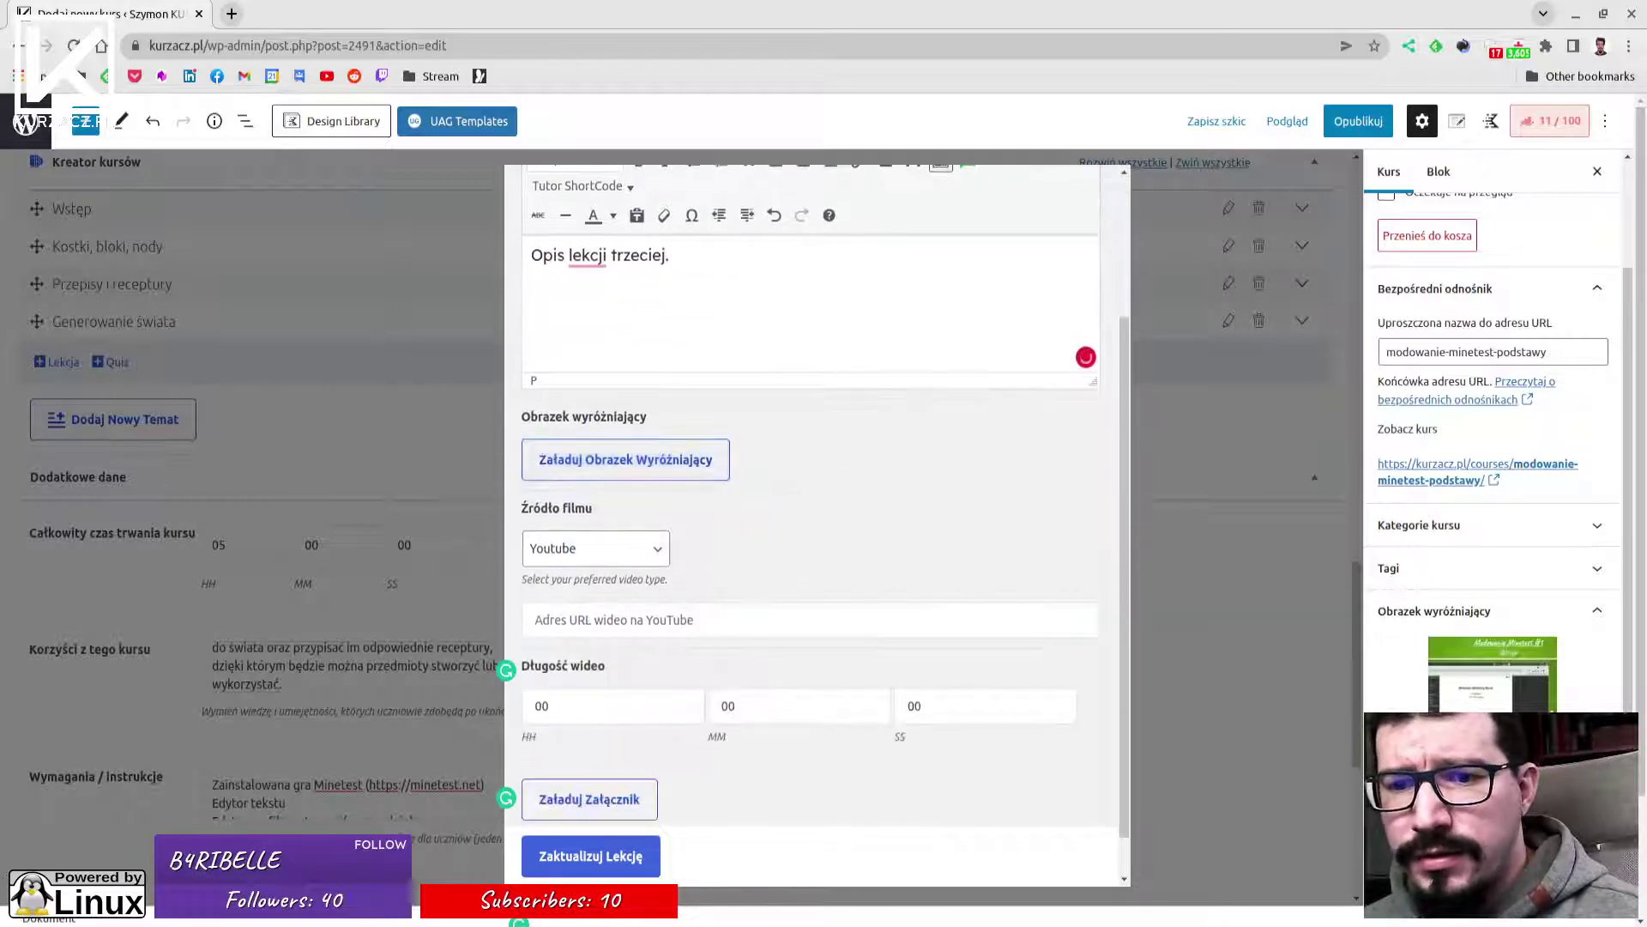
{"action": "key", "text": "alt+Tab"}
{"action": "left_click_drag", "start_coordinate": [247, 271], "coordinate": [542, 273]}
{"action": "key", "text": "ctrl+c"}
{"action": "key", "text": "alt+Tab"}
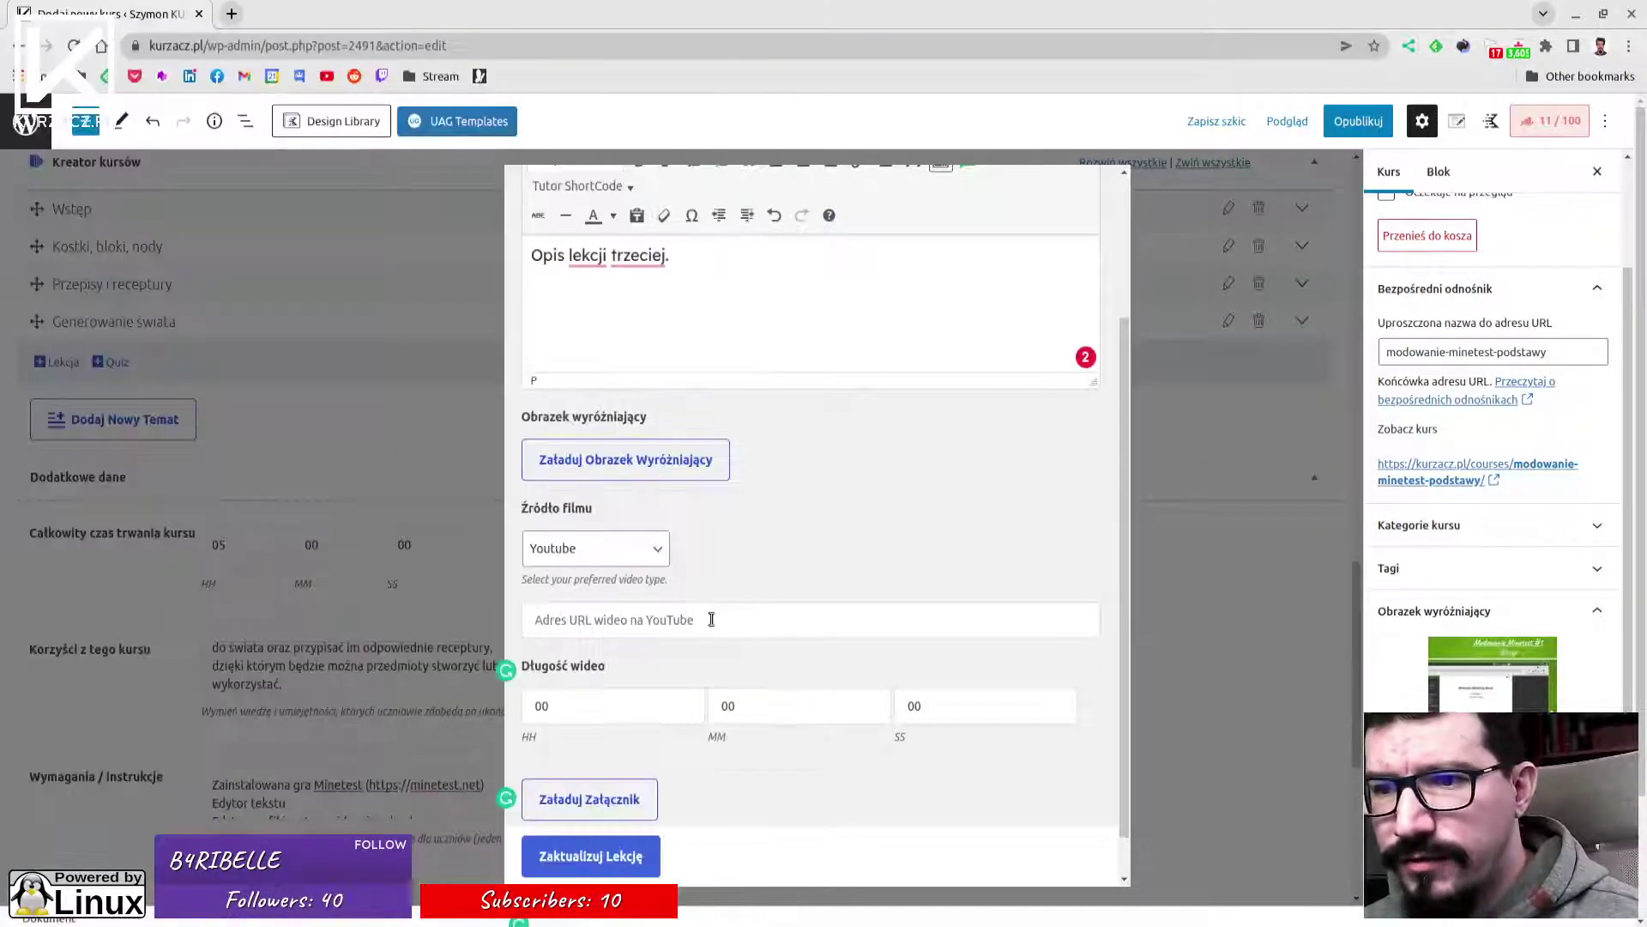
{"action": "left_click", "coordinate": [710, 619]}
{"action": "key", "text": "ctrl+v"}
Set the lesson's video length to 42 minutes and 20 seconds and save the lesson.
{"action": "double_click", "coordinate": [712, 706]}
{"action": "type", "text": "42"}
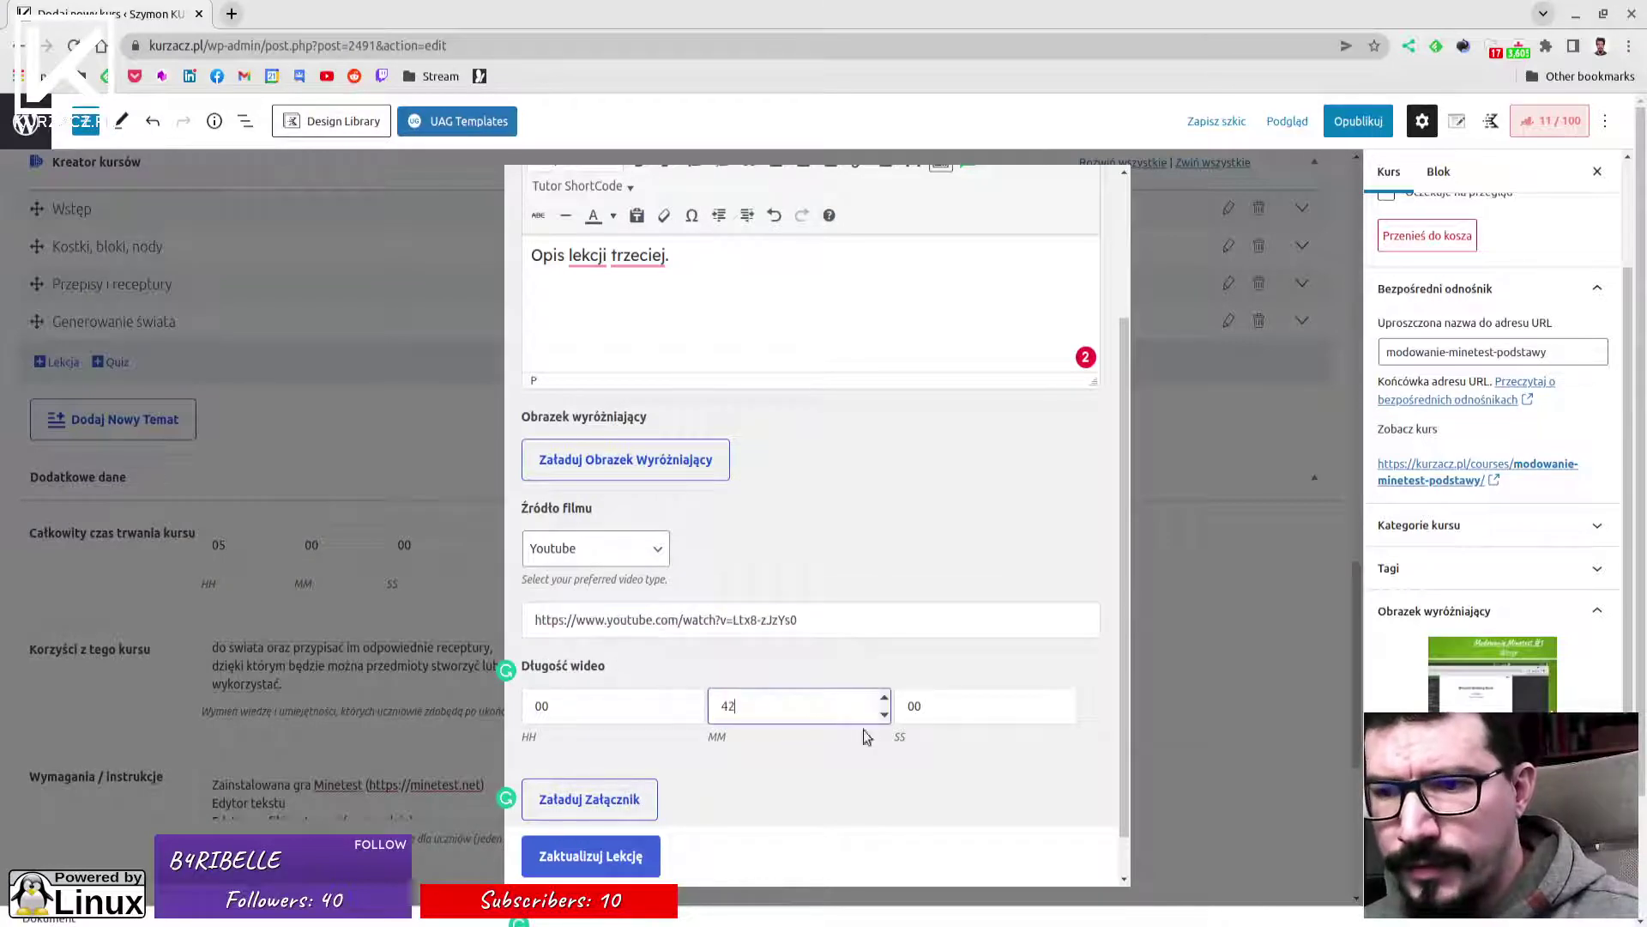
{"action": "key", "text": "Tab"}
{"action": "type", "text": "20"}
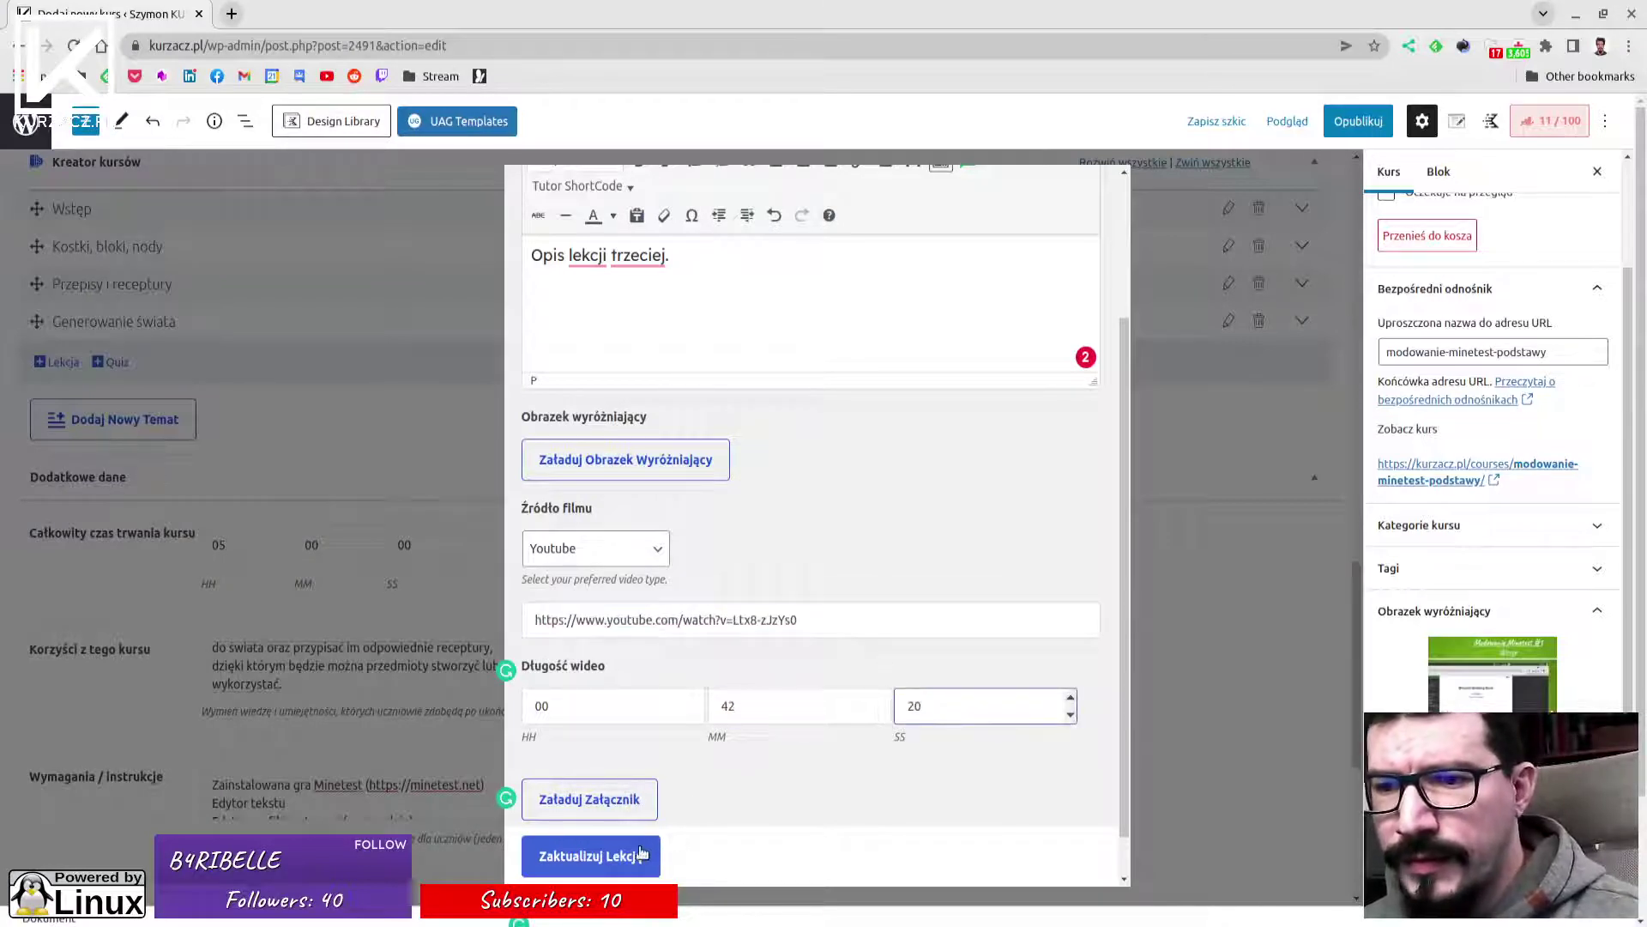
{"action": "left_click", "coordinate": [642, 854]}
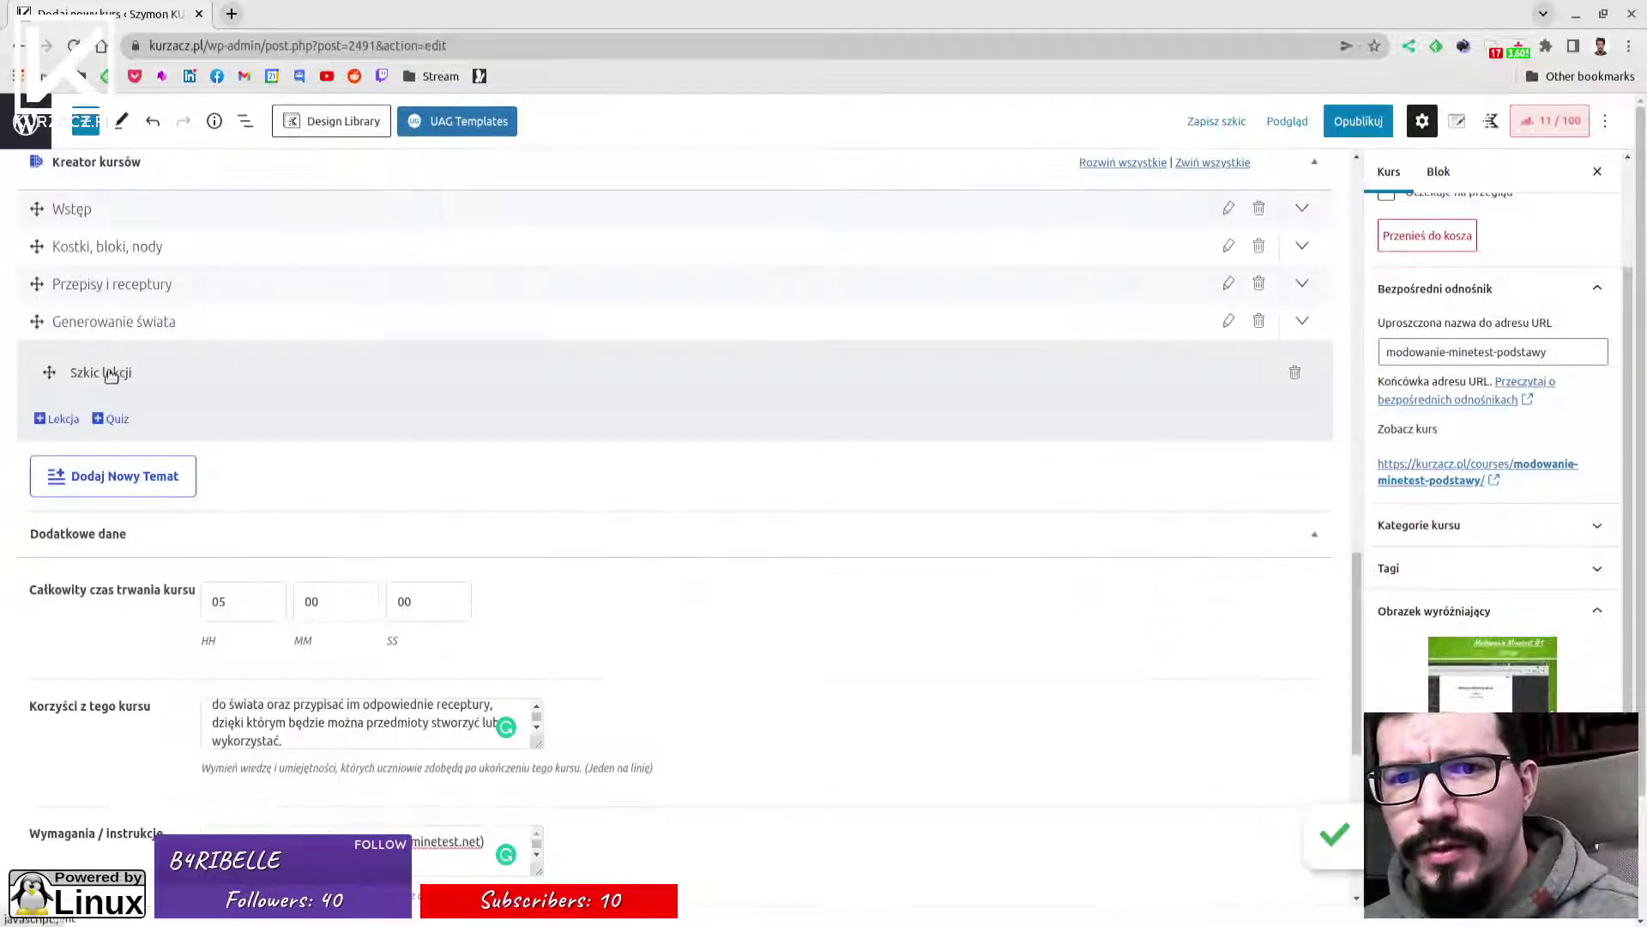
Reopen the "Szkic lekcji" lesson, retitle it "Pochodnie i gotowanie" using the Sublime Text notes, and save it.
{"action": "left_click", "coordinate": [110, 373]}
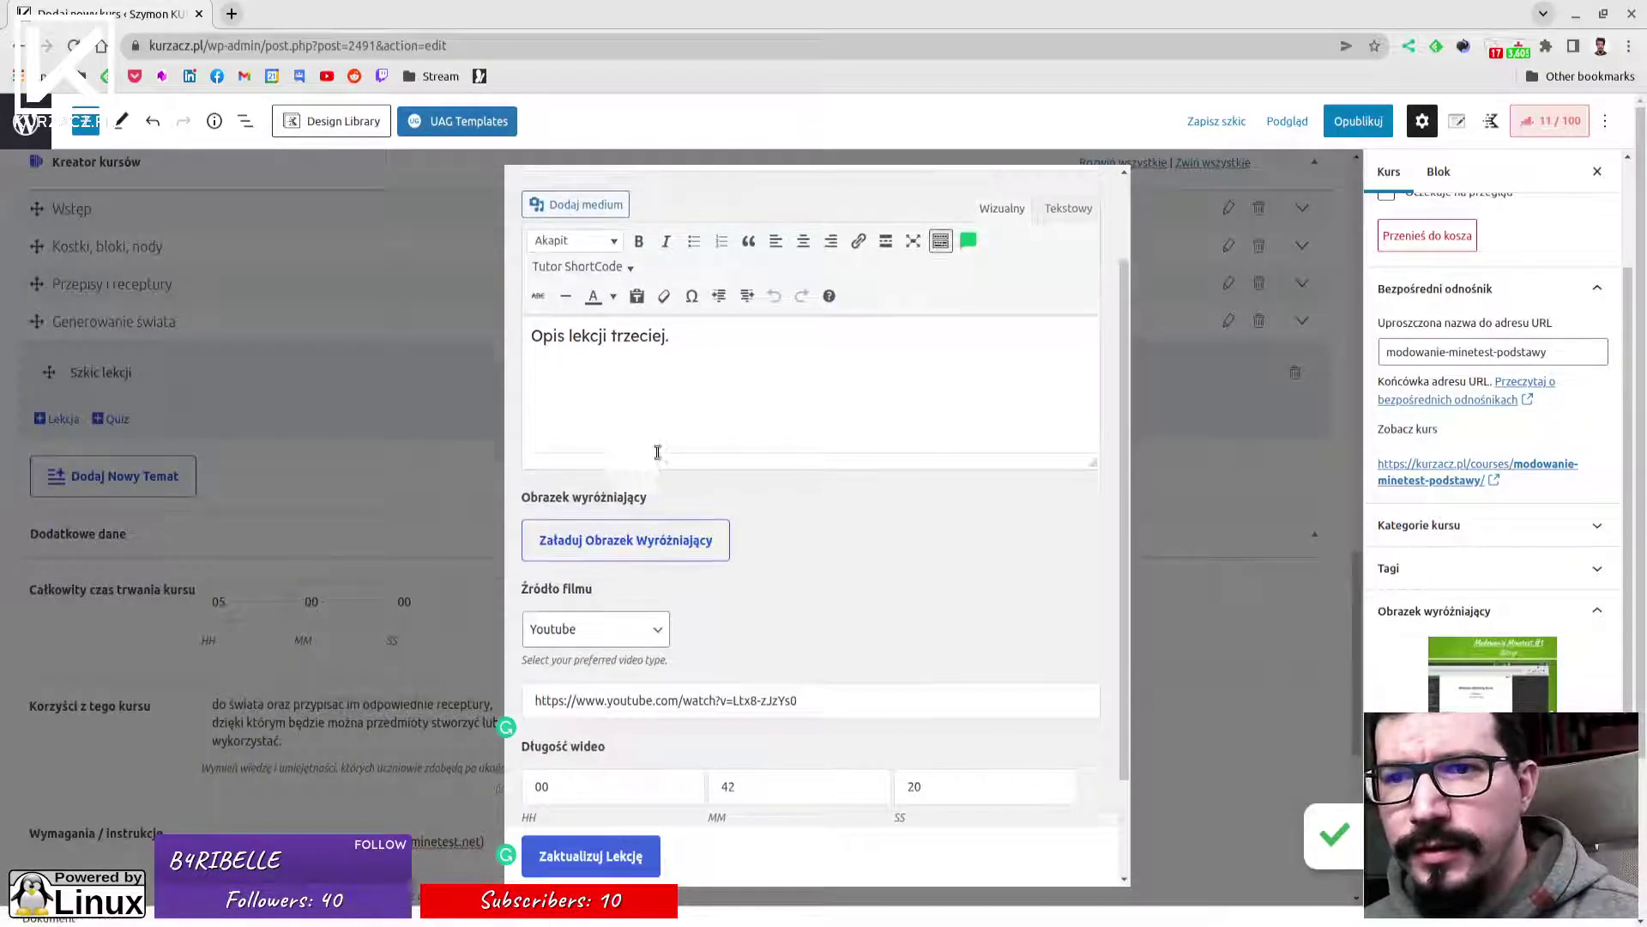
{"action": "scroll", "coordinate": [657, 452], "scroll_direction": "up", "scroll_amount": 2}
{"action": "key", "text": "alt+Tab"}
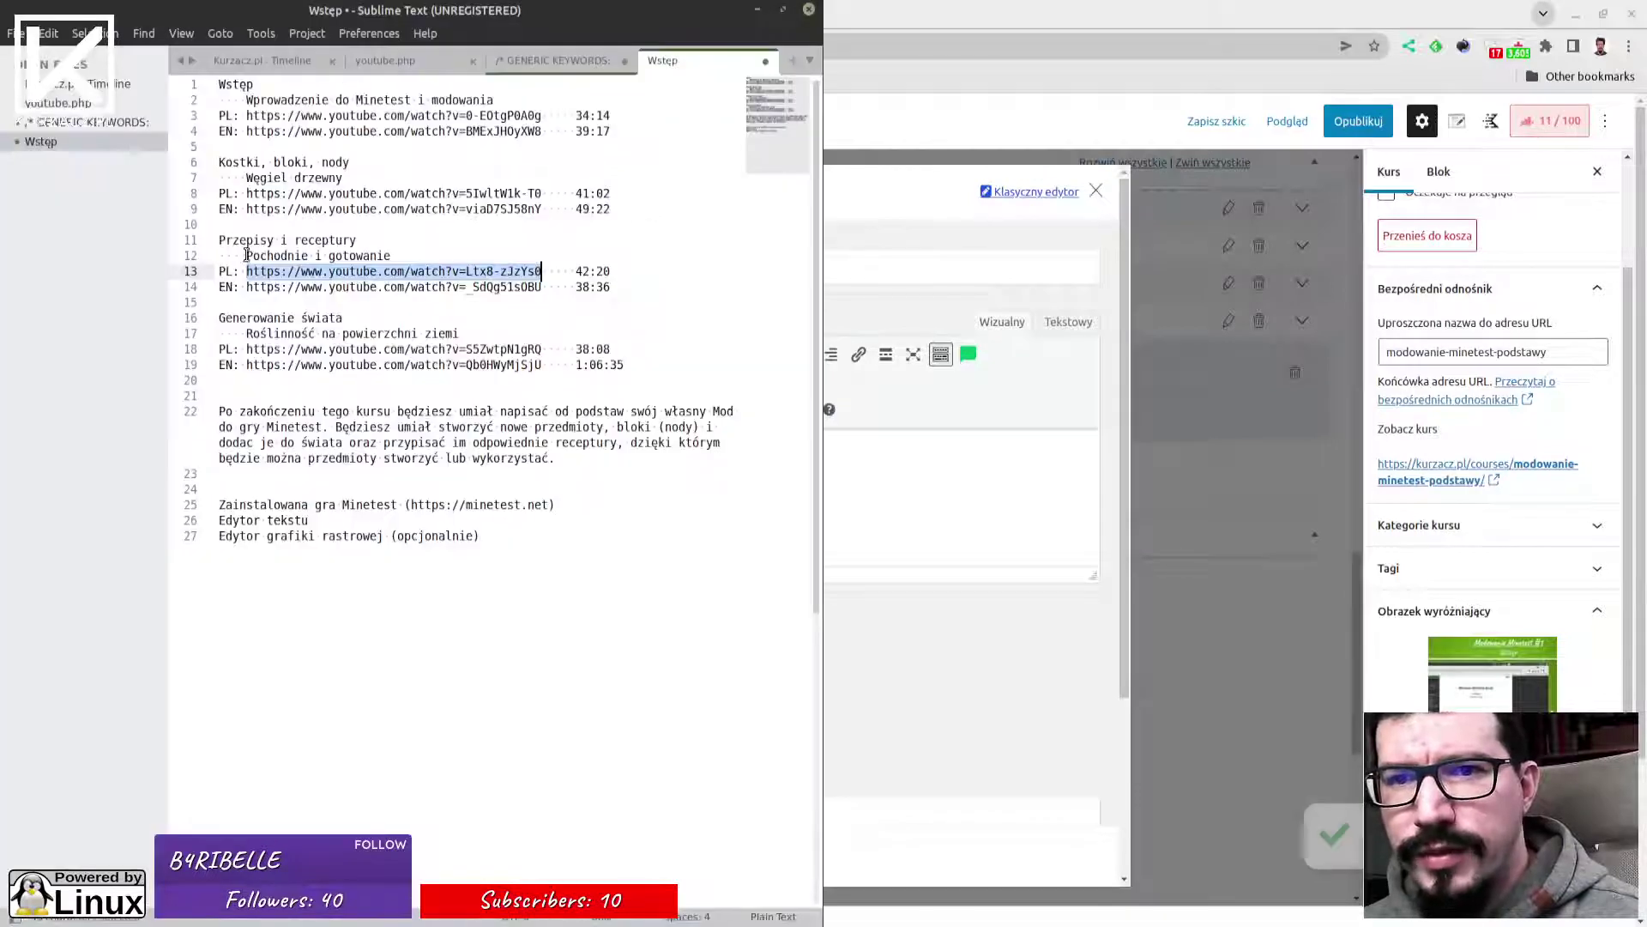
{"action": "left_click_drag", "start_coordinate": [246, 255], "coordinate": [425, 256]}
{"action": "key", "text": "alt+Tab"}
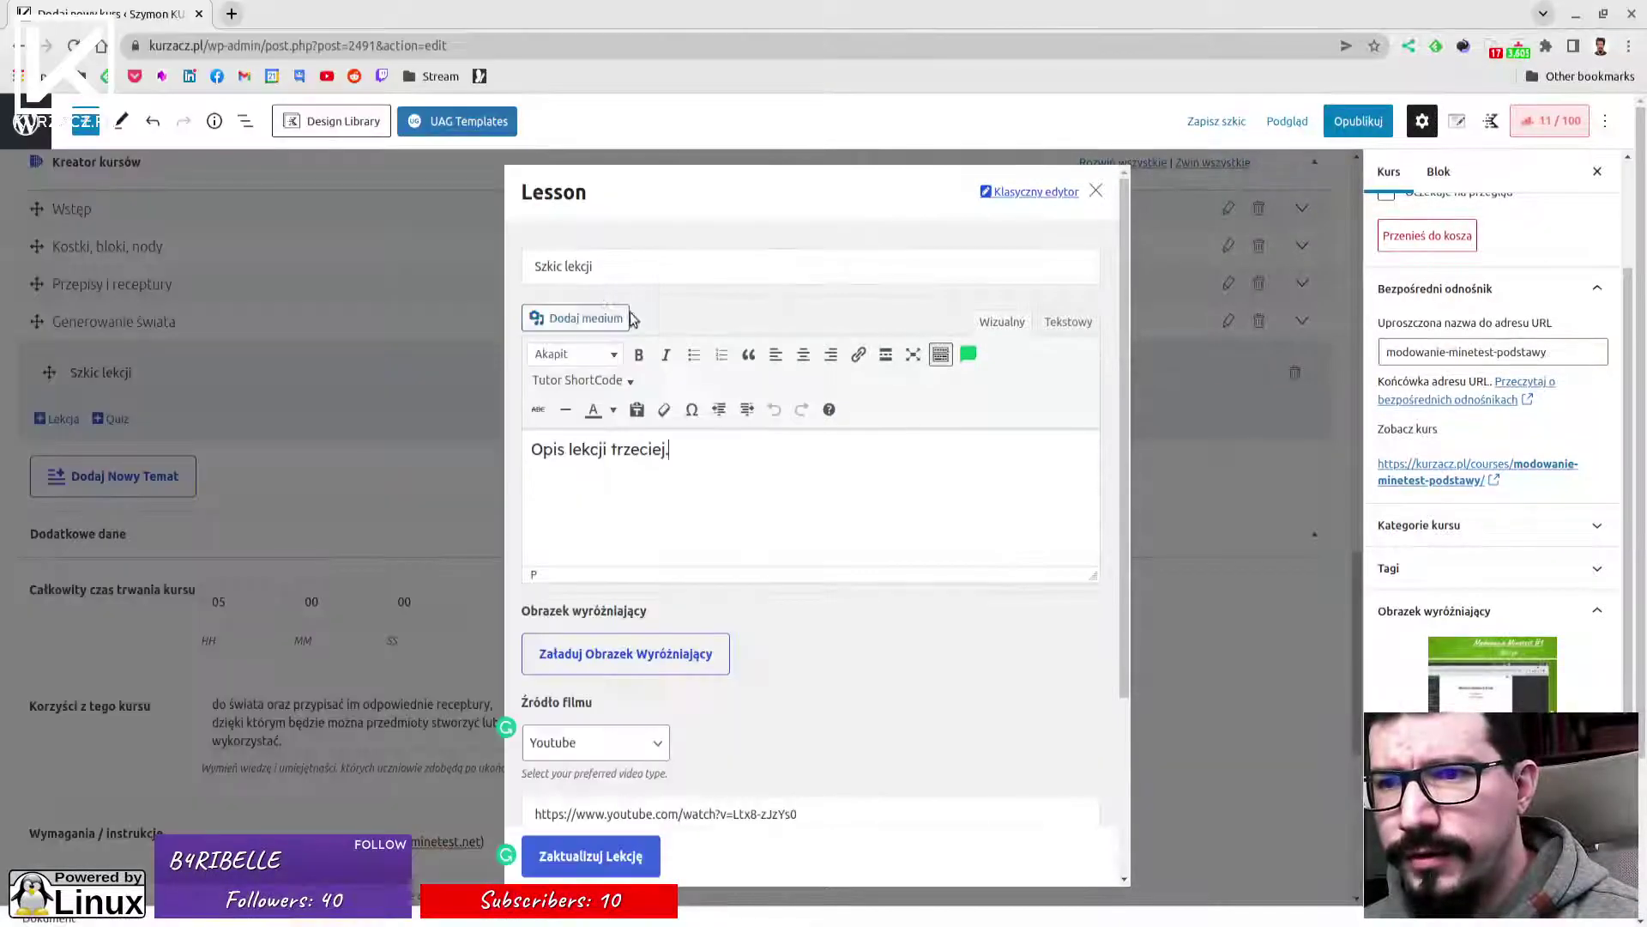
{"action": "triple_click", "coordinate": [613, 266]}
{"action": "key", "text": "ctrl+v"}
{"action": "left_click", "coordinate": [609, 856]}
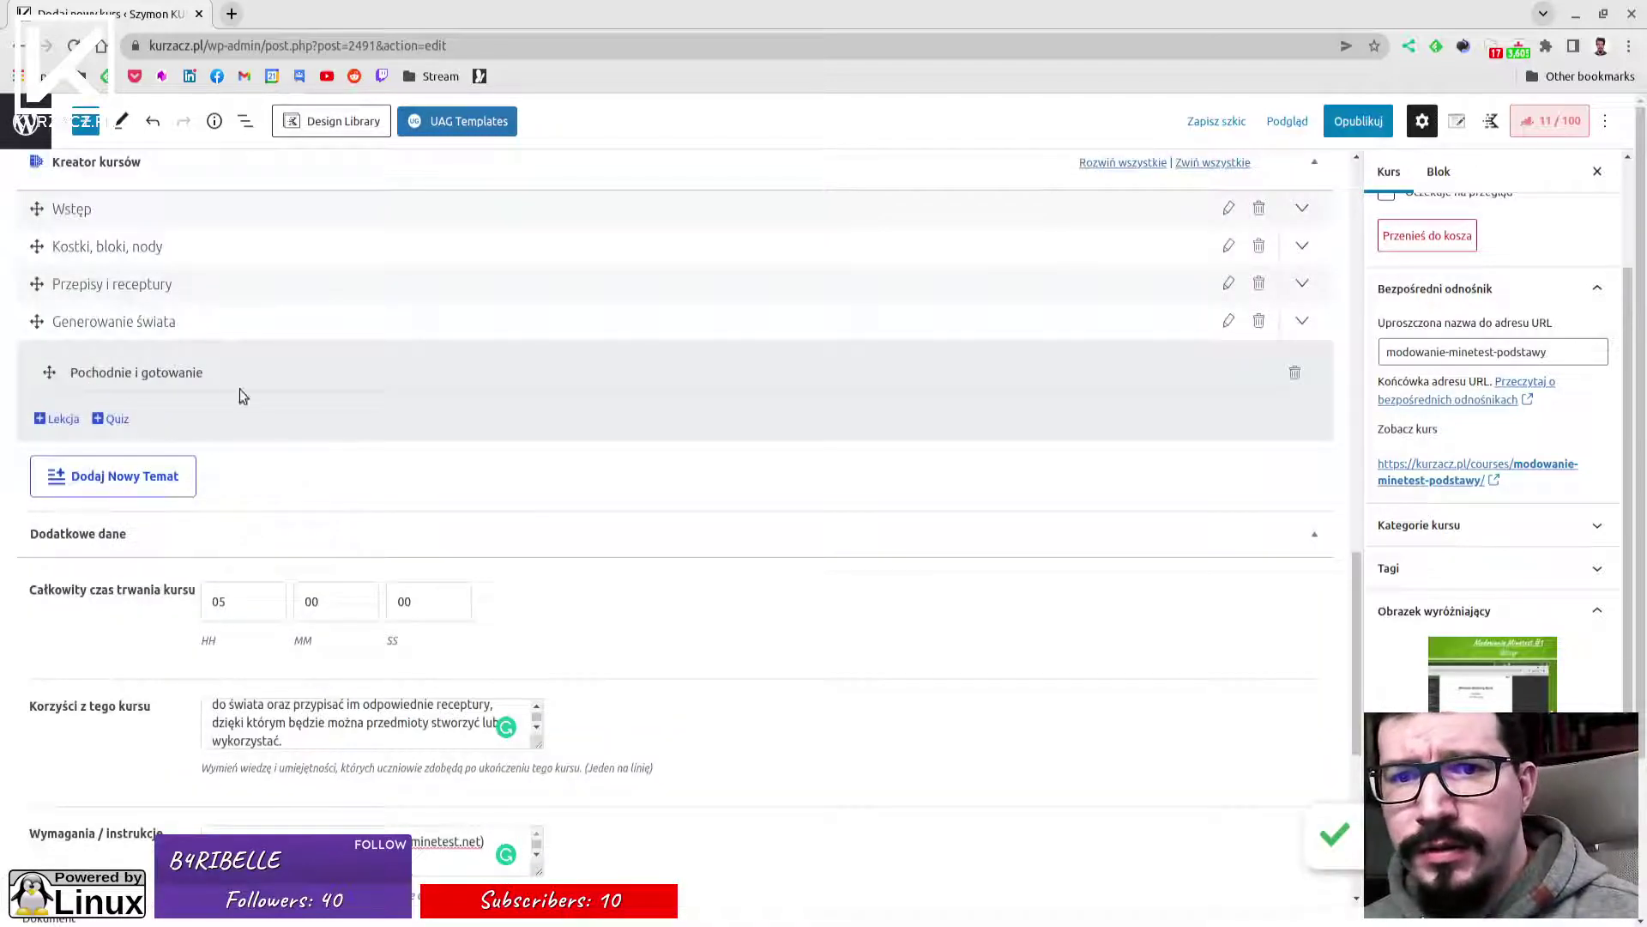
Start a second lesson in the "Generowanie świata" topic and switch to the Sublime Text notes.
{"action": "left_click", "coordinate": [59, 420]}
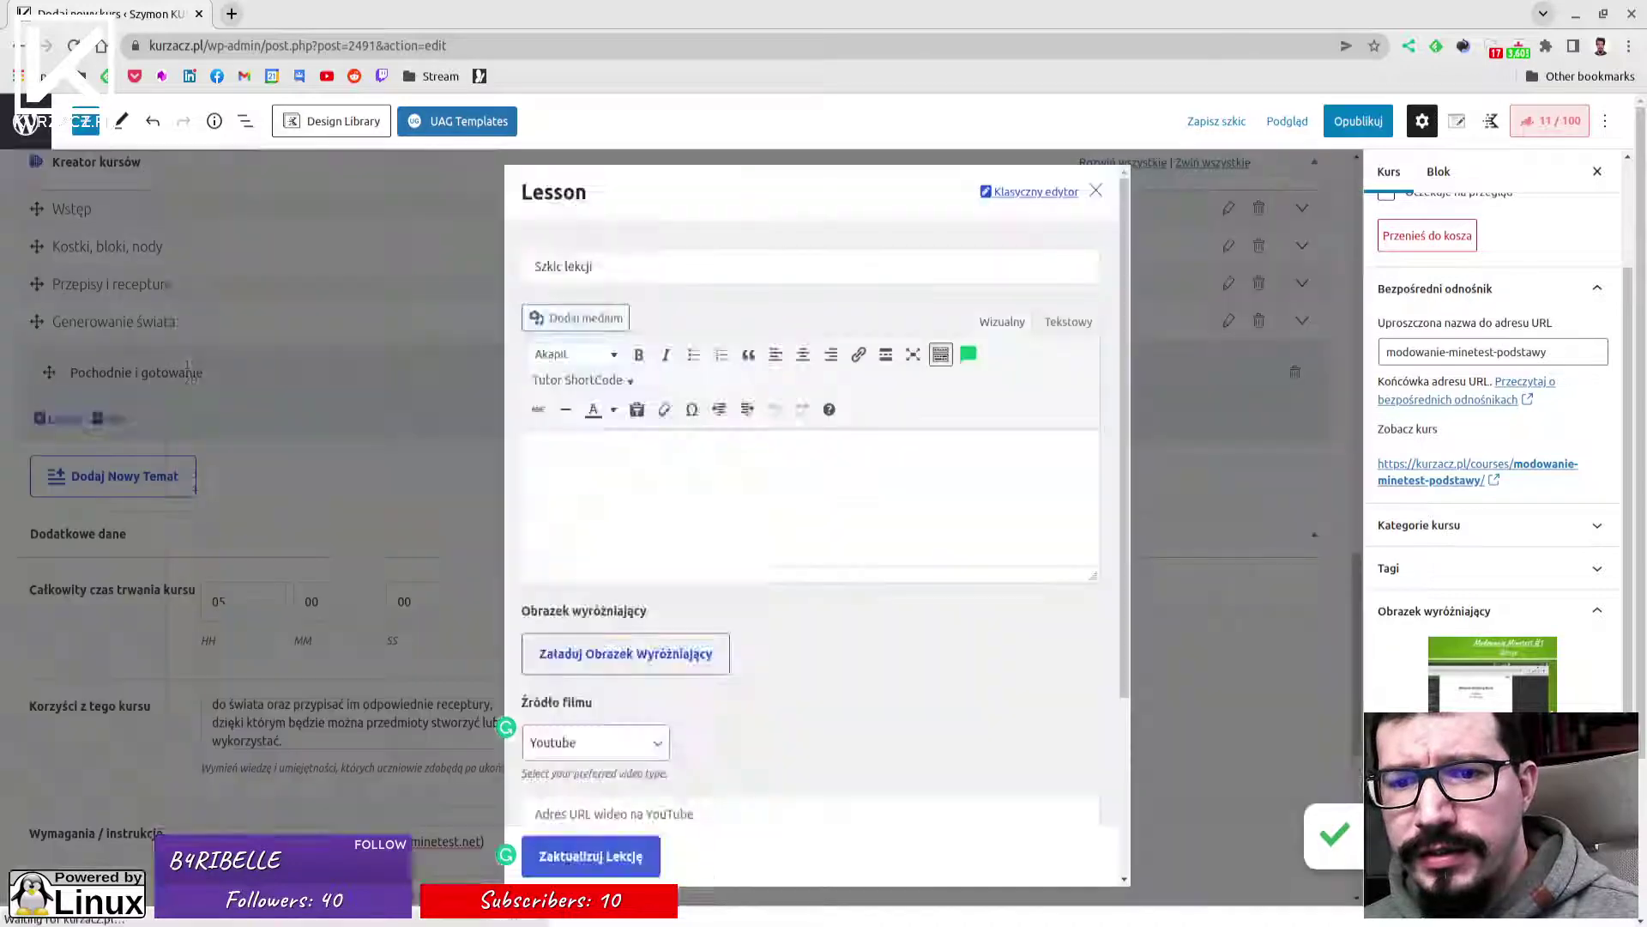
{"action": "key", "text": "alt+Tab"}
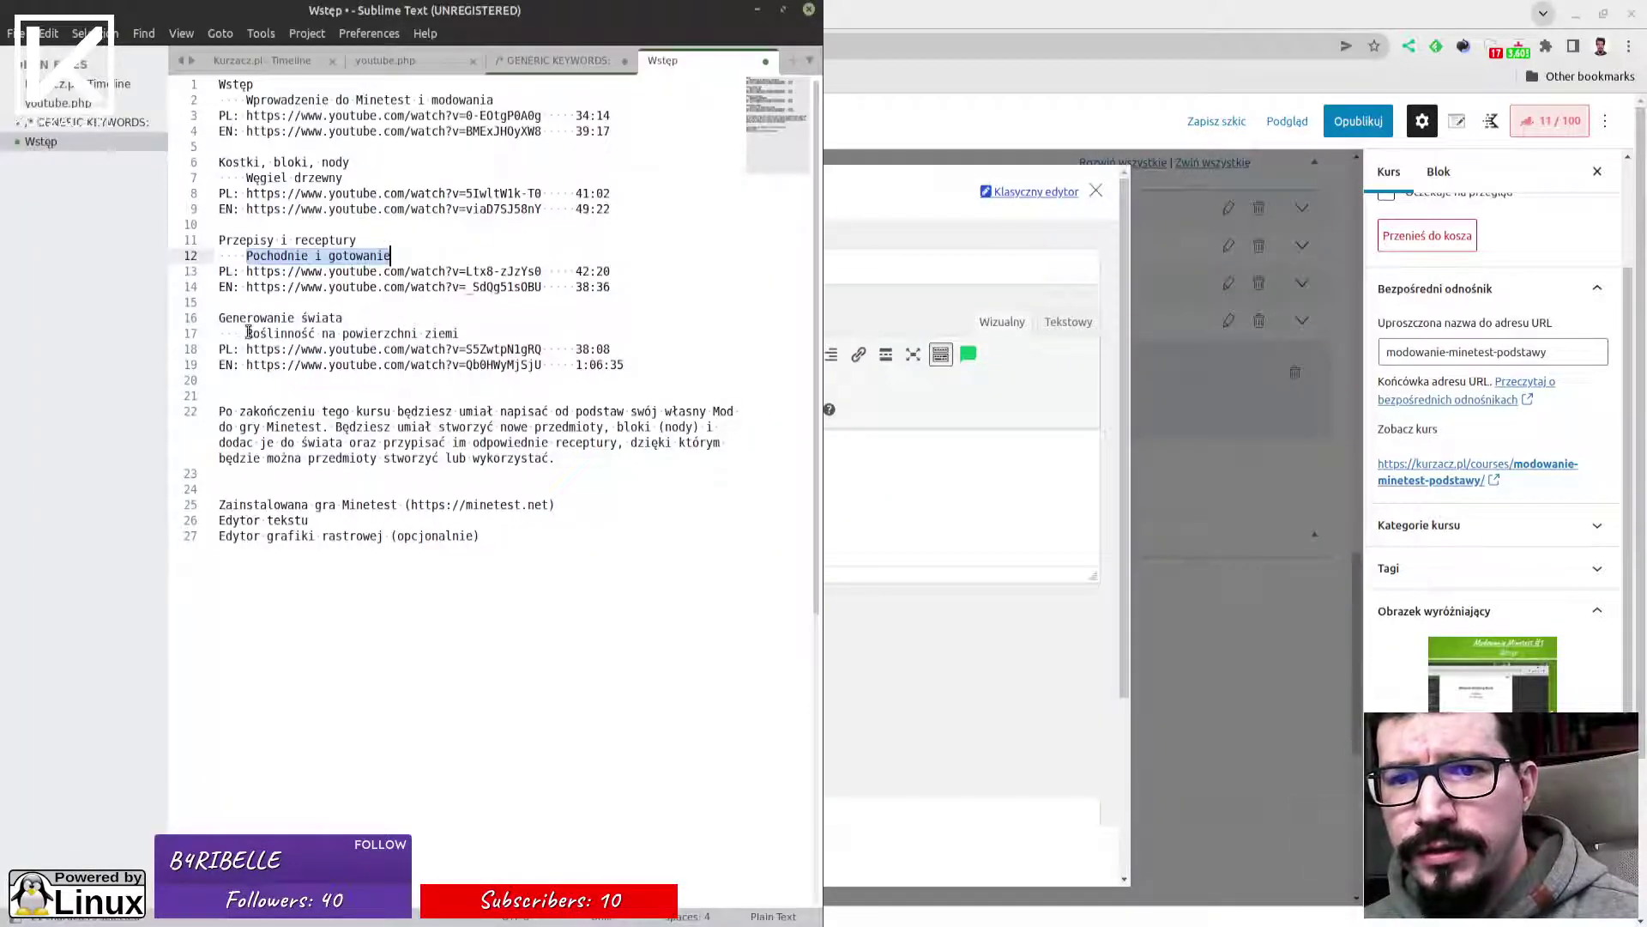
Title the new lesson "Roślinność na powierzchni ziemi", copied from the course notes, and describe it as "Opis lekcji czwartej.".
{"action": "left_click_drag", "start_coordinate": [245, 334], "coordinate": [478, 335]}
{"action": "key", "text": "ctrl+c"}
{"action": "key", "text": "alt+Tab"}
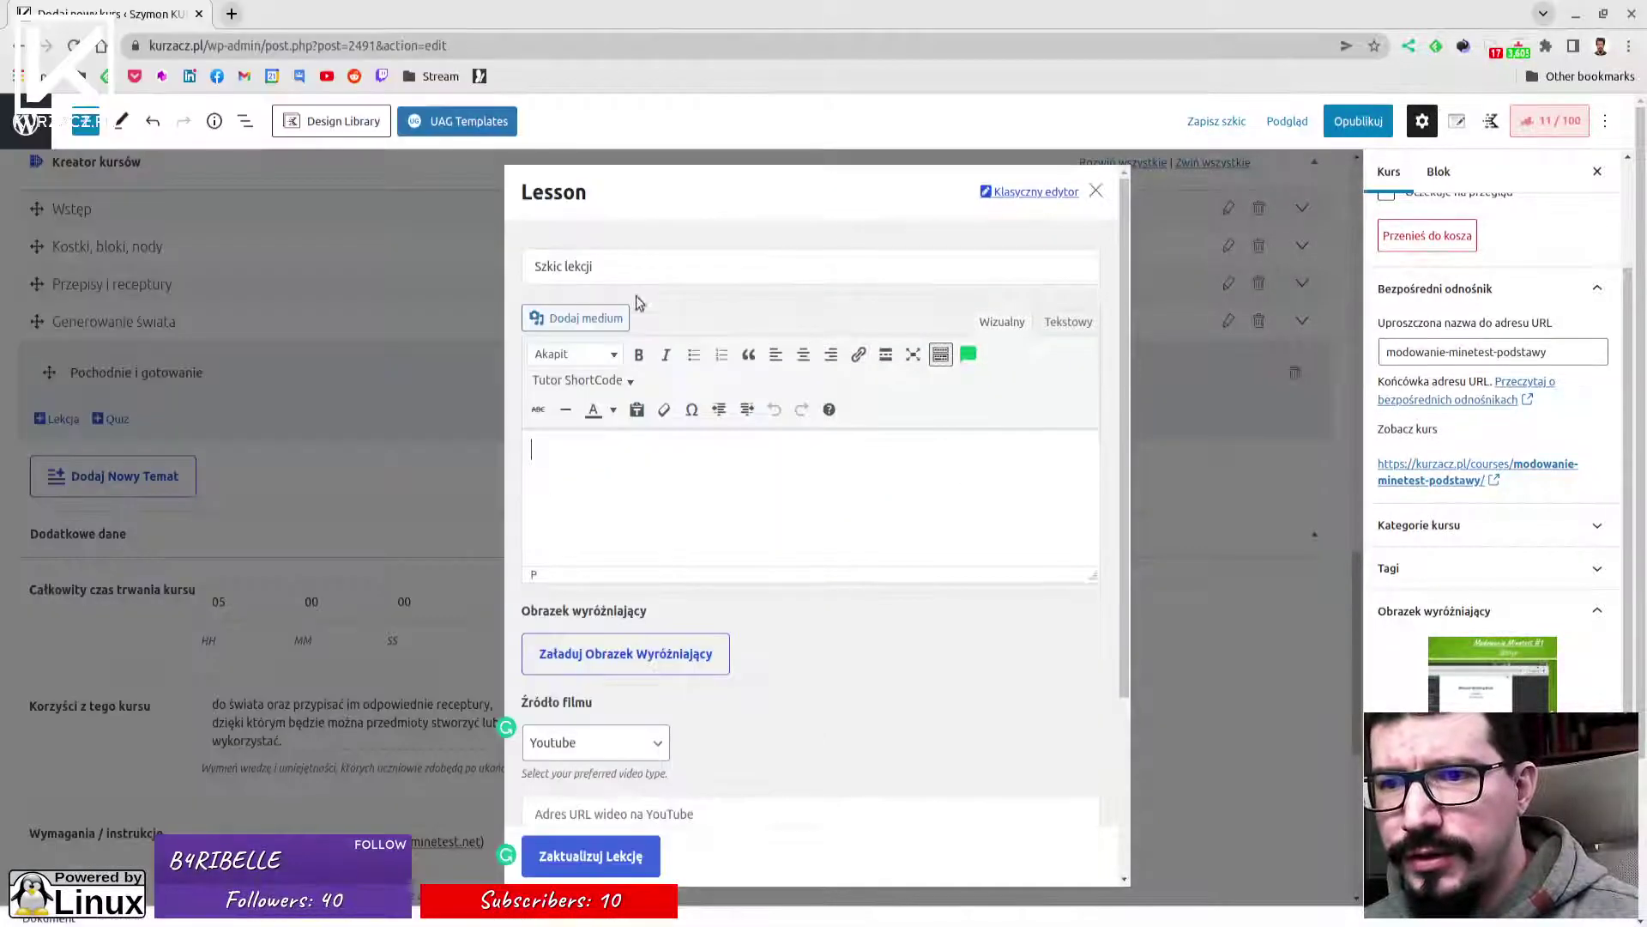
{"action": "left_click", "coordinate": [604, 265]}
{"action": "key", "text": "ctrl+v"}
{"action": "left_click", "coordinate": [618, 464]}
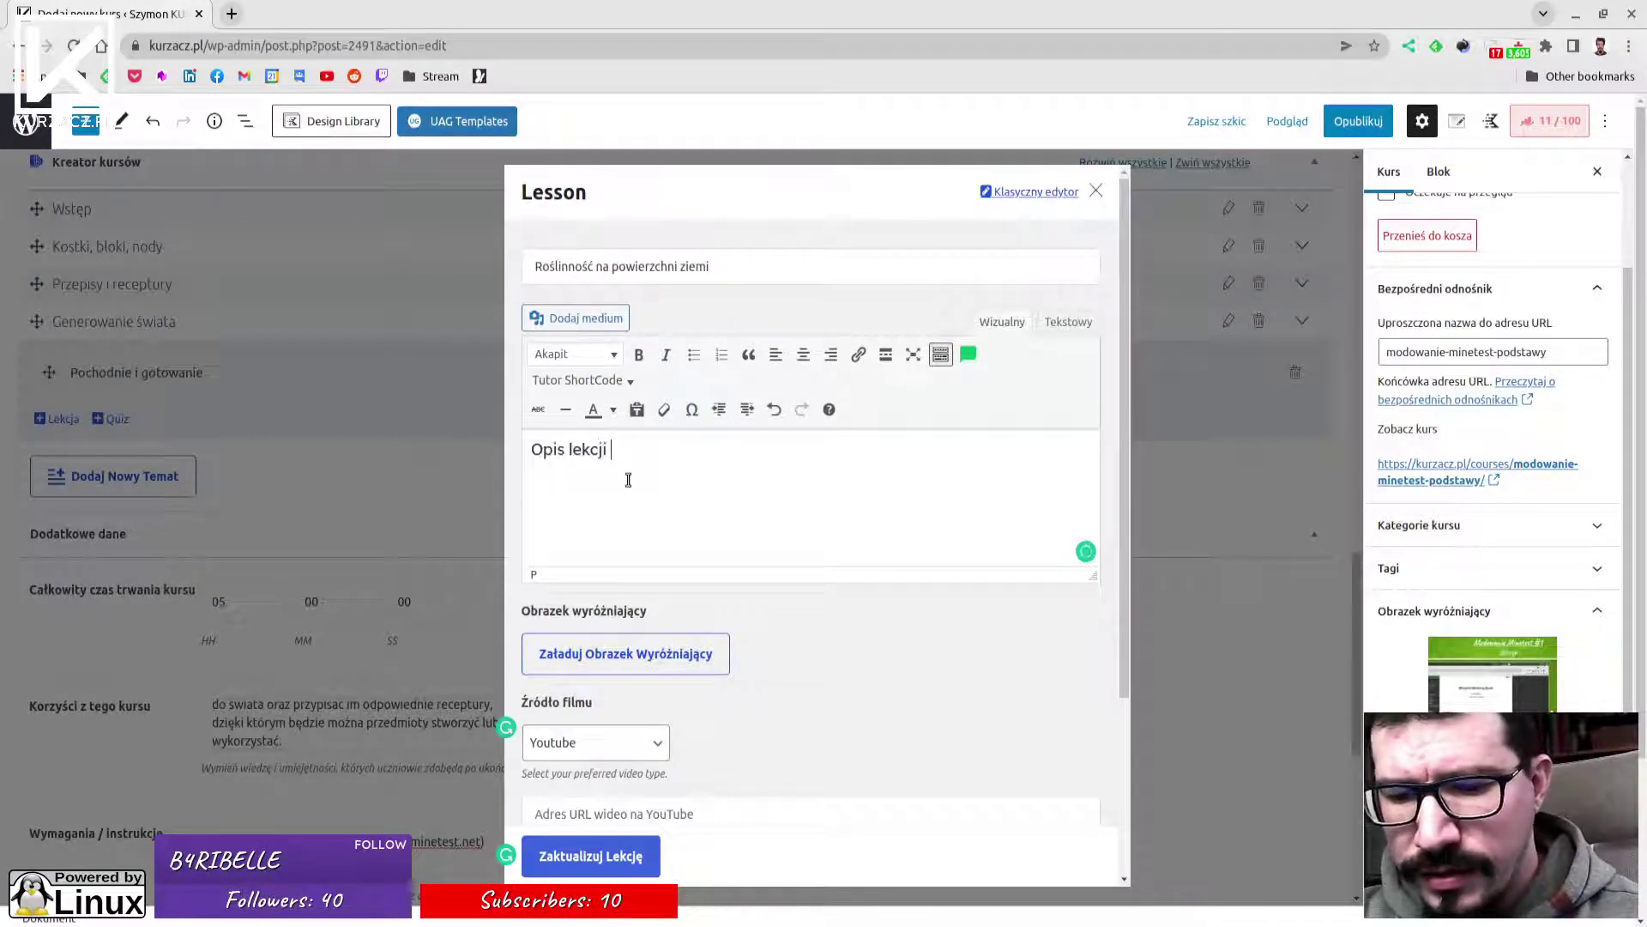
{"action": "type", "text": "Opis lekcji czw"}
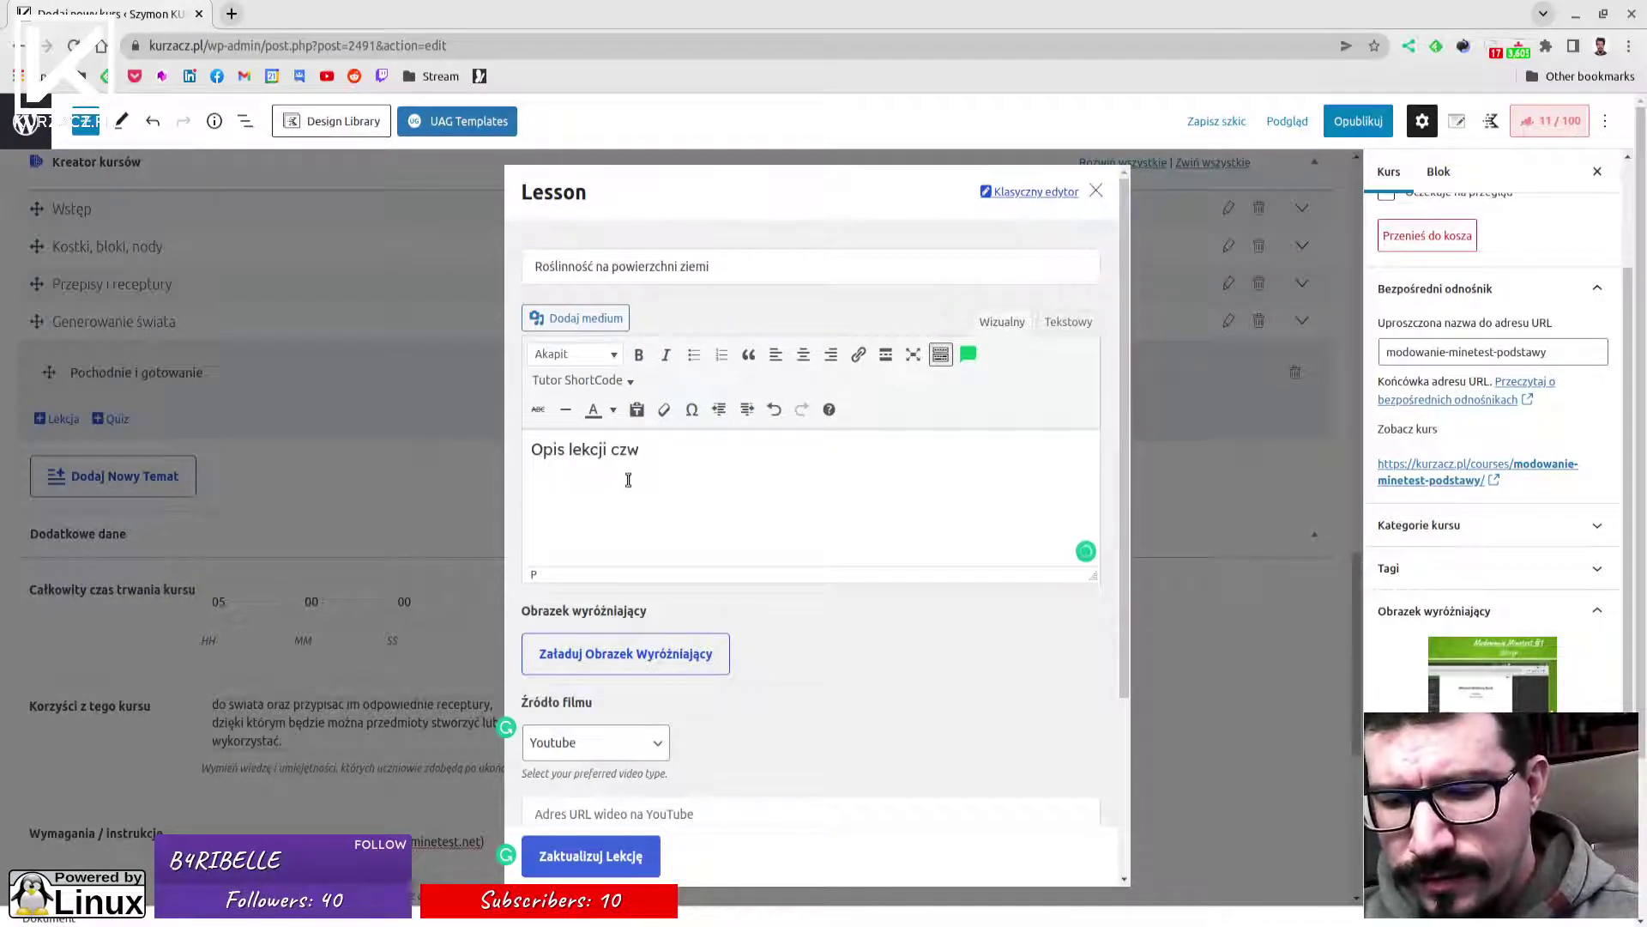
{"action": "type", "text": "artej."}
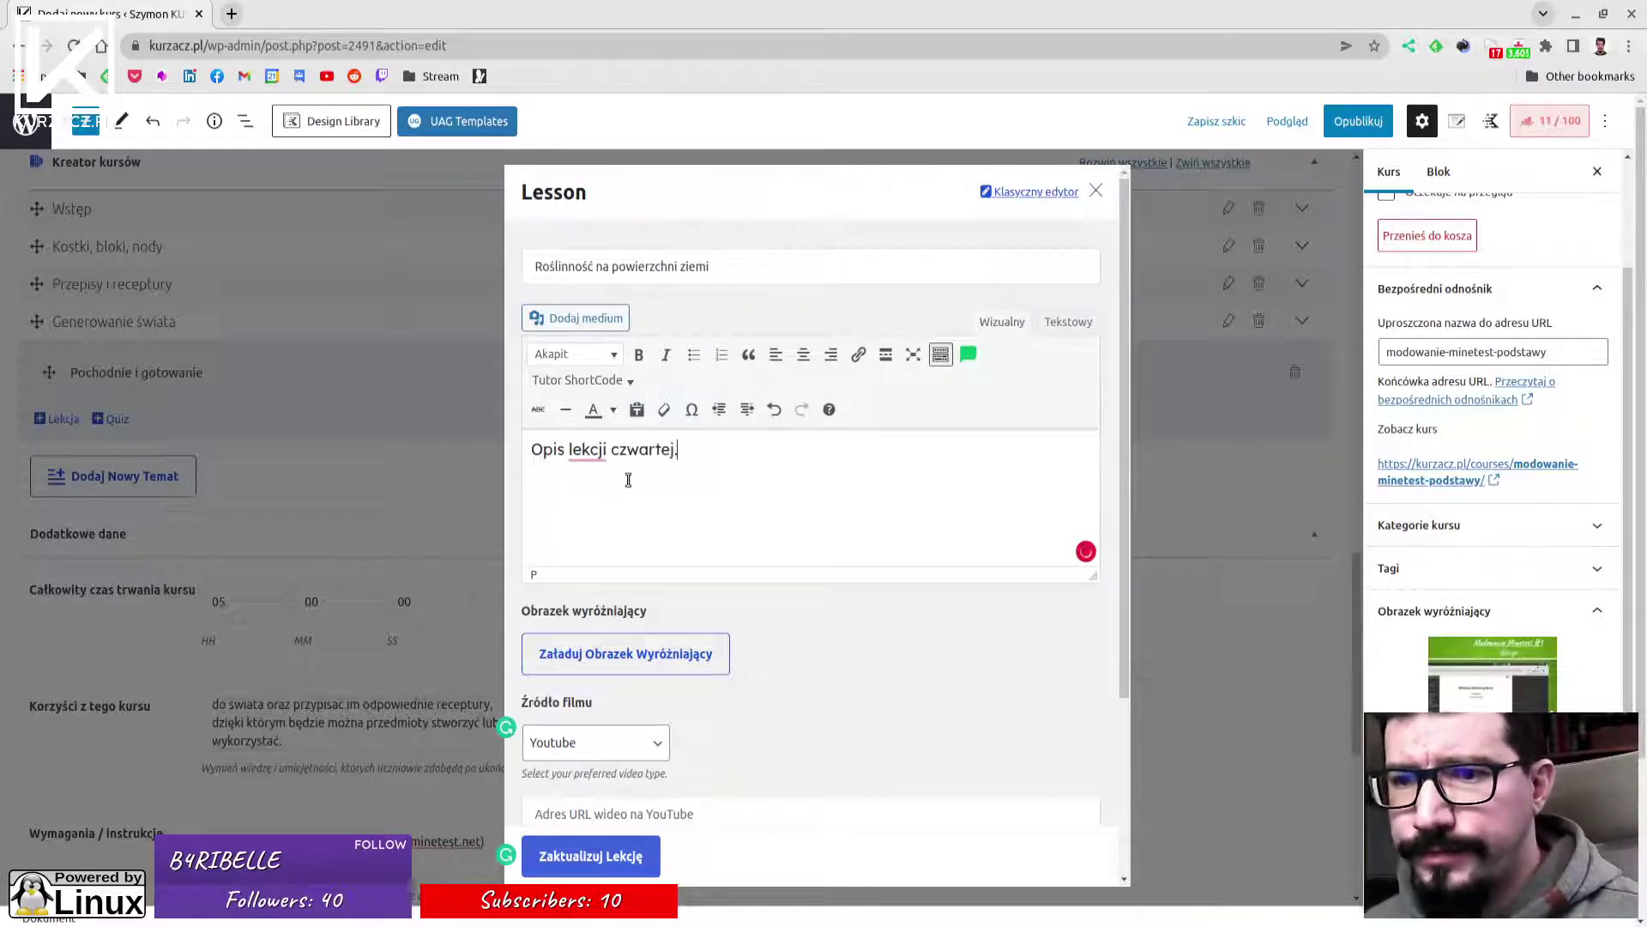
{"action": "scroll", "coordinate": [892, 553], "scroll_direction": "down", "scroll_amount": 5}
{"action": "key", "text": "alt+Tab"}
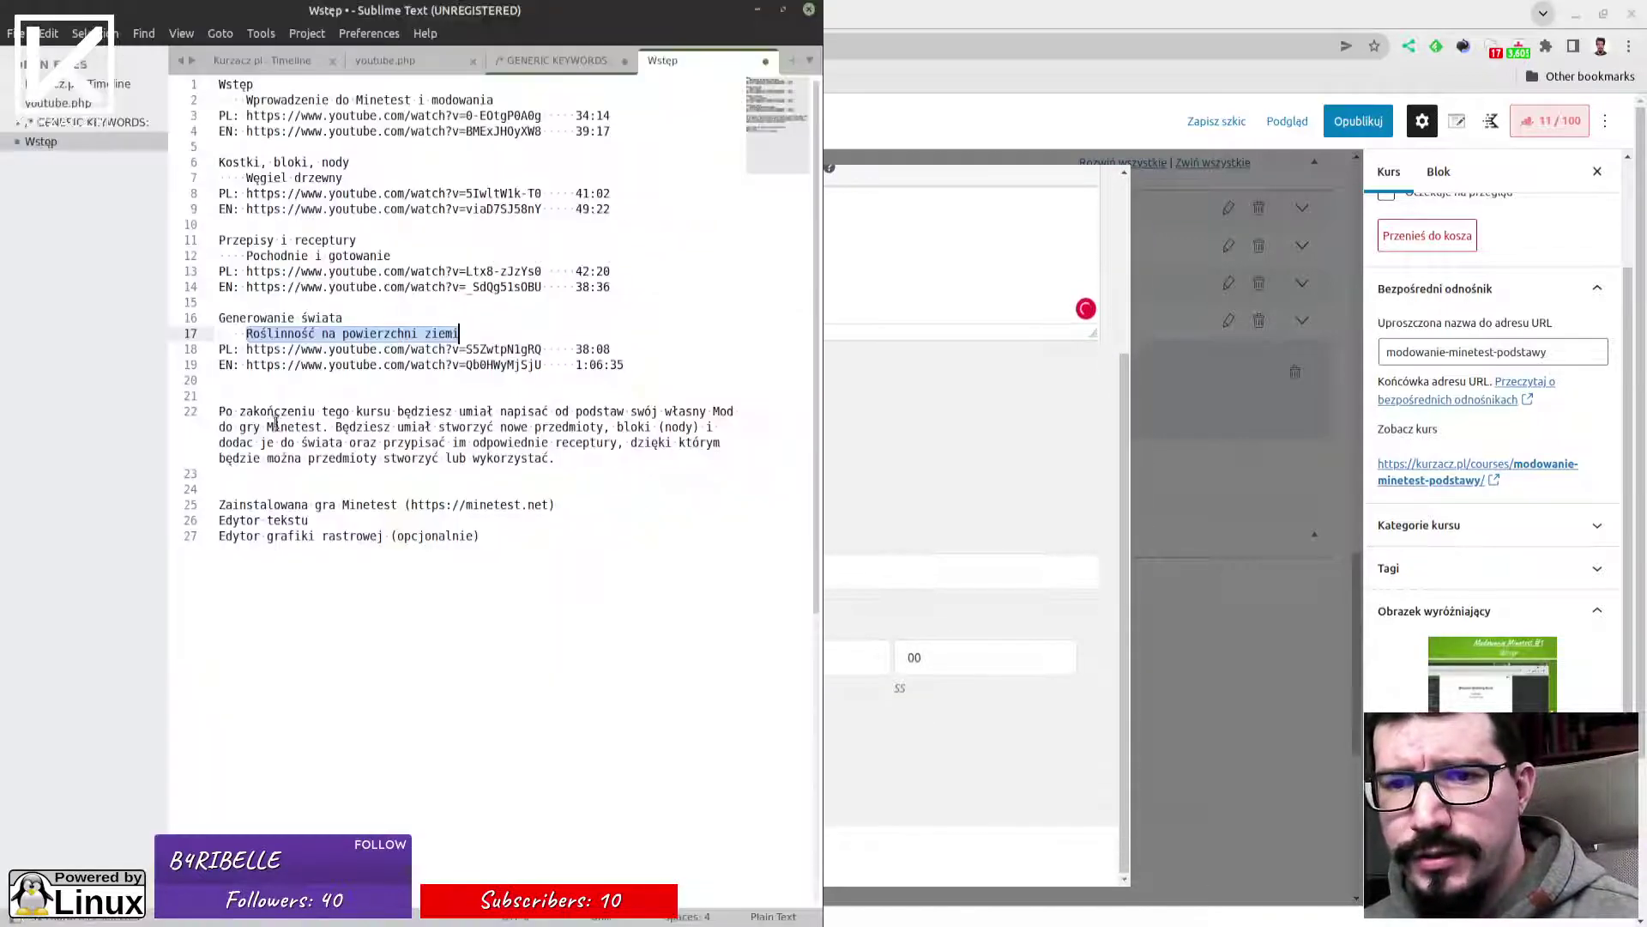
{"action": "left_click_drag", "start_coordinate": [249, 350], "coordinate": [390, 367]}
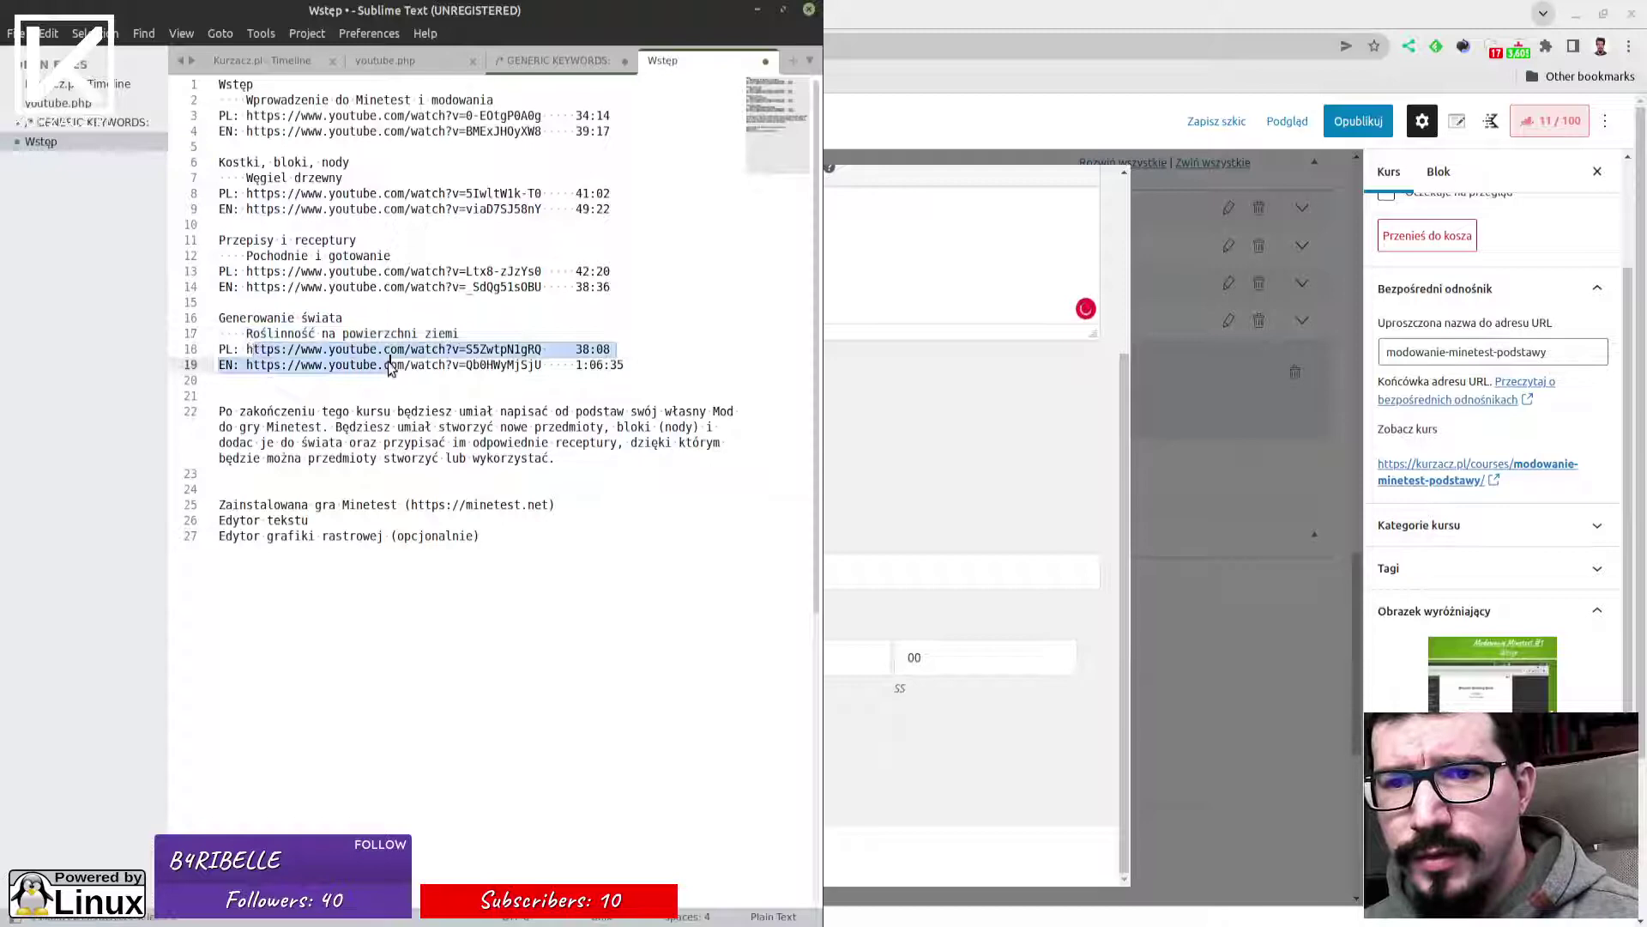
{"action": "left_click", "coordinate": [248, 350]}
{"action": "left_click_drag", "start_coordinate": [248, 350], "coordinate": [541, 356]}
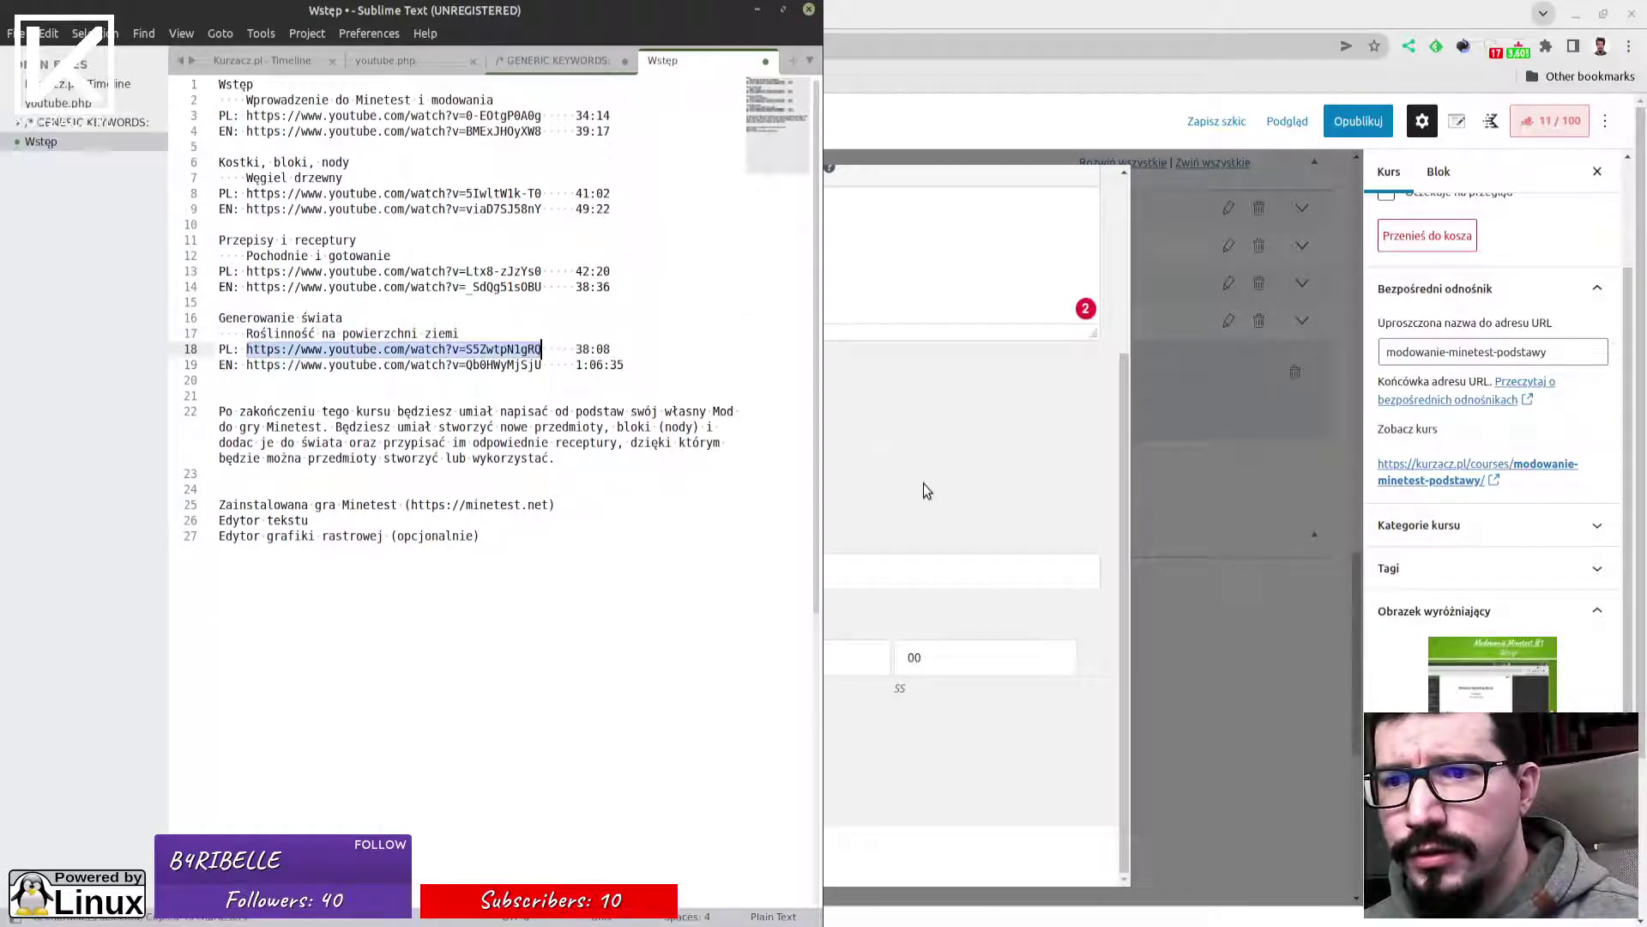
{"action": "key", "text": "alt+Tab"}
{"action": "left_click", "coordinate": [704, 563]}
{"action": "key", "text": "ctrl+v"}
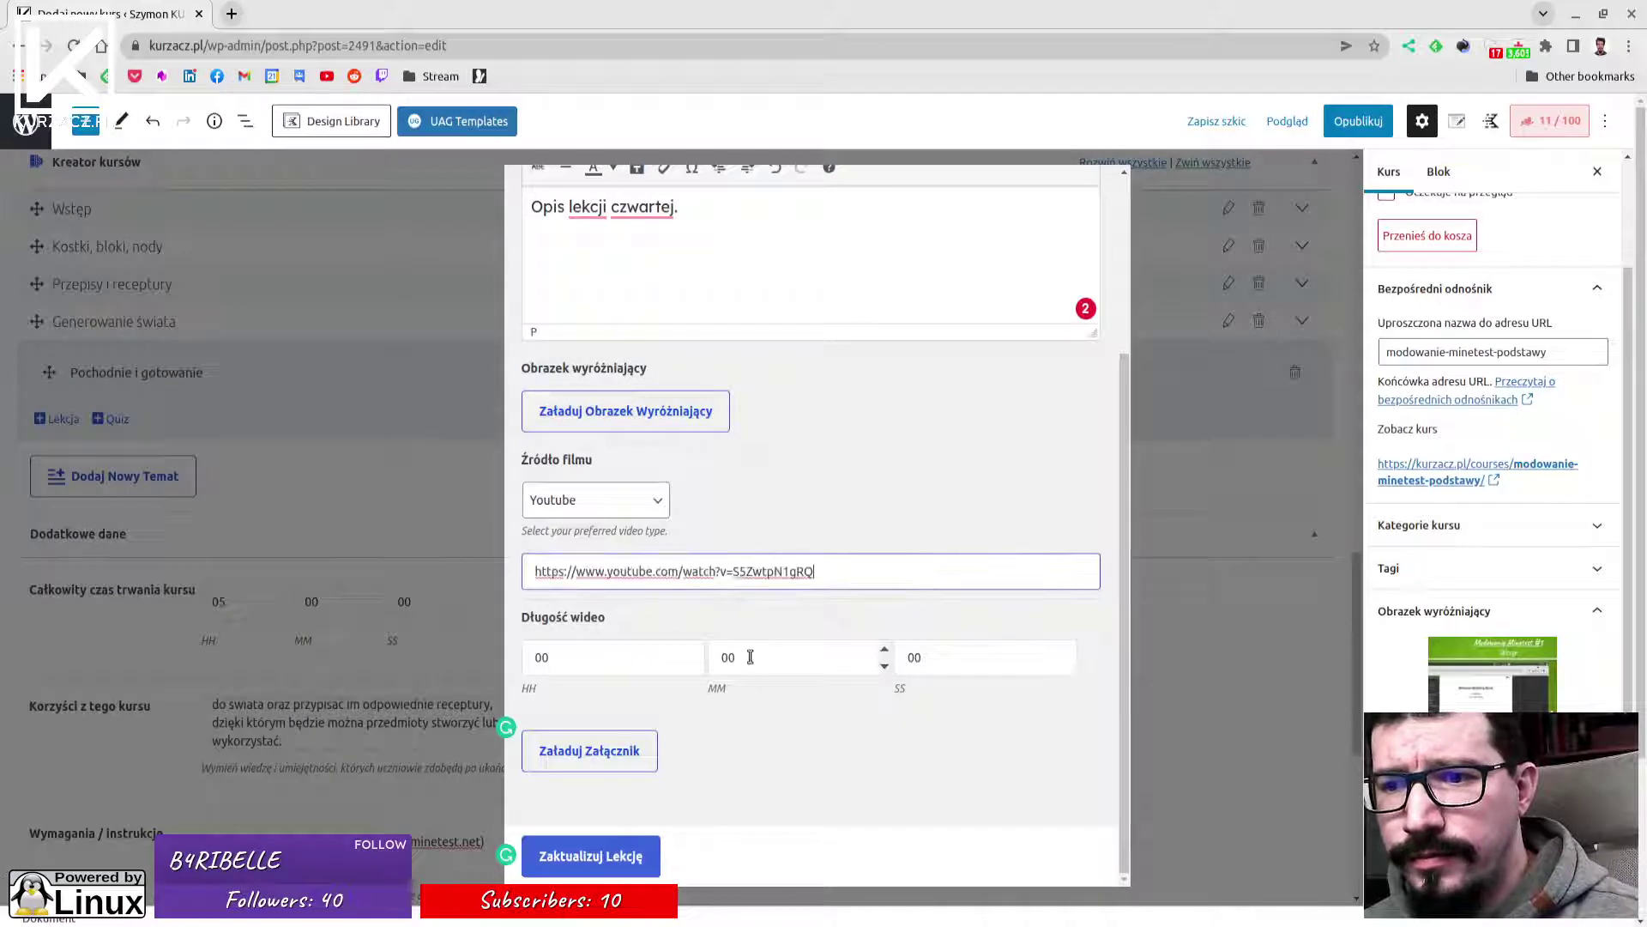
Set the lesson's video length to 38 minutes 08 seconds and save the lesson.
{"action": "left_click_drag", "start_coordinate": [745, 655], "coordinate": [697, 660]}
{"action": "type", "text": "38"}
{"action": "left_click_drag", "start_coordinate": [943, 671], "coordinate": [861, 659]}
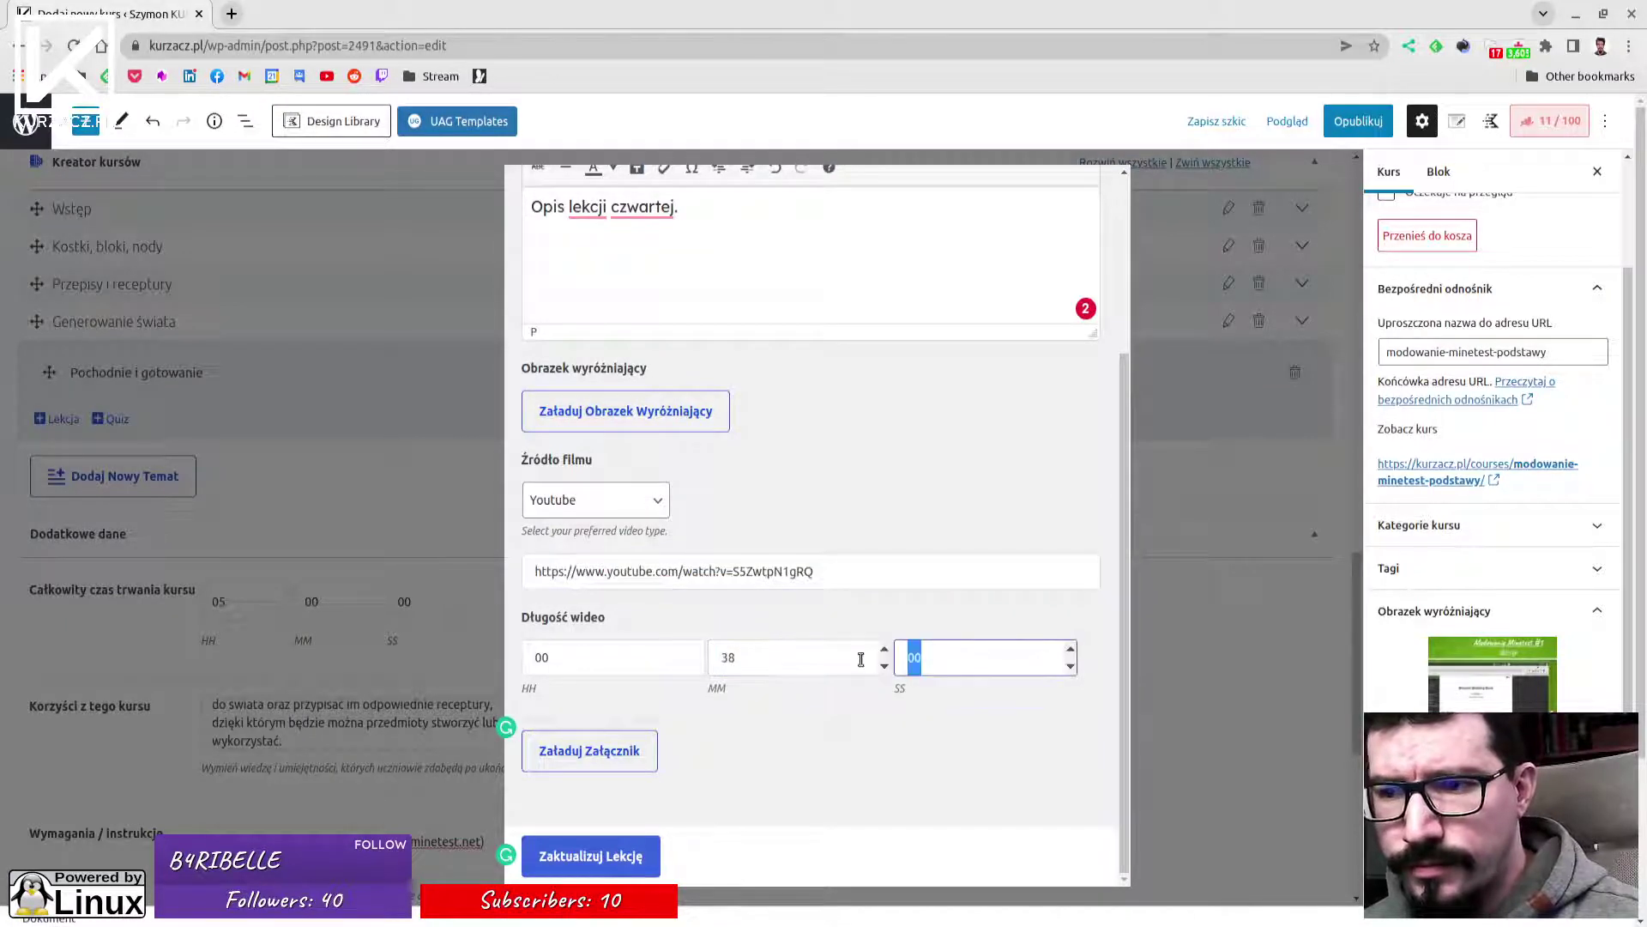
{"action": "type", "text": "08"}
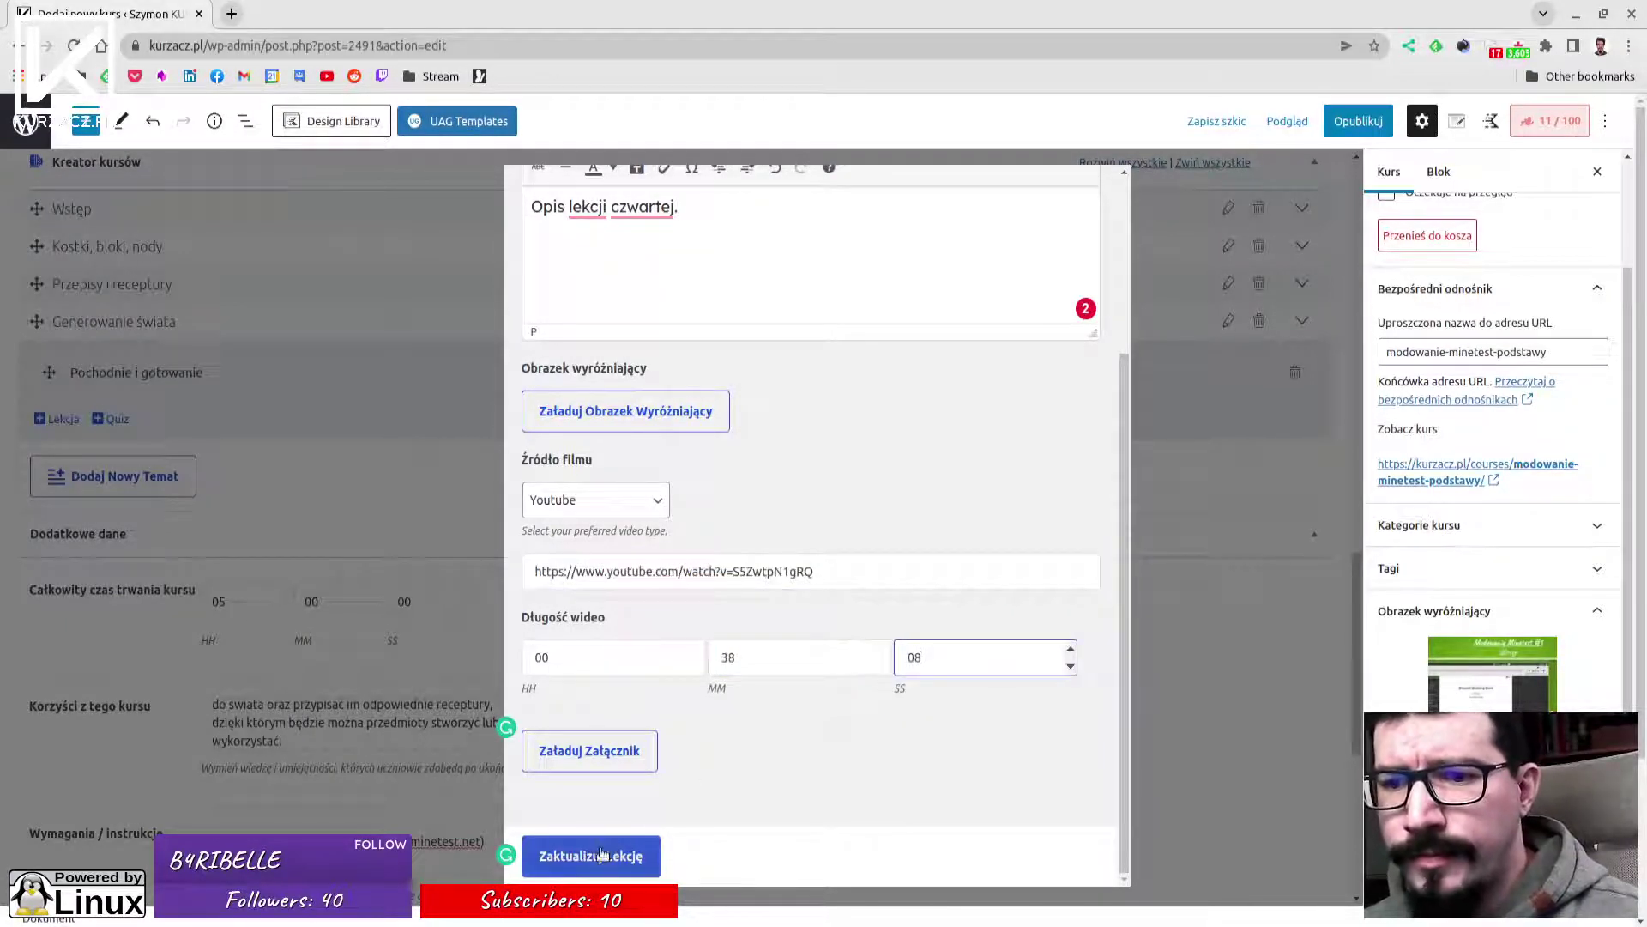
{"action": "left_click", "coordinate": [600, 855]}
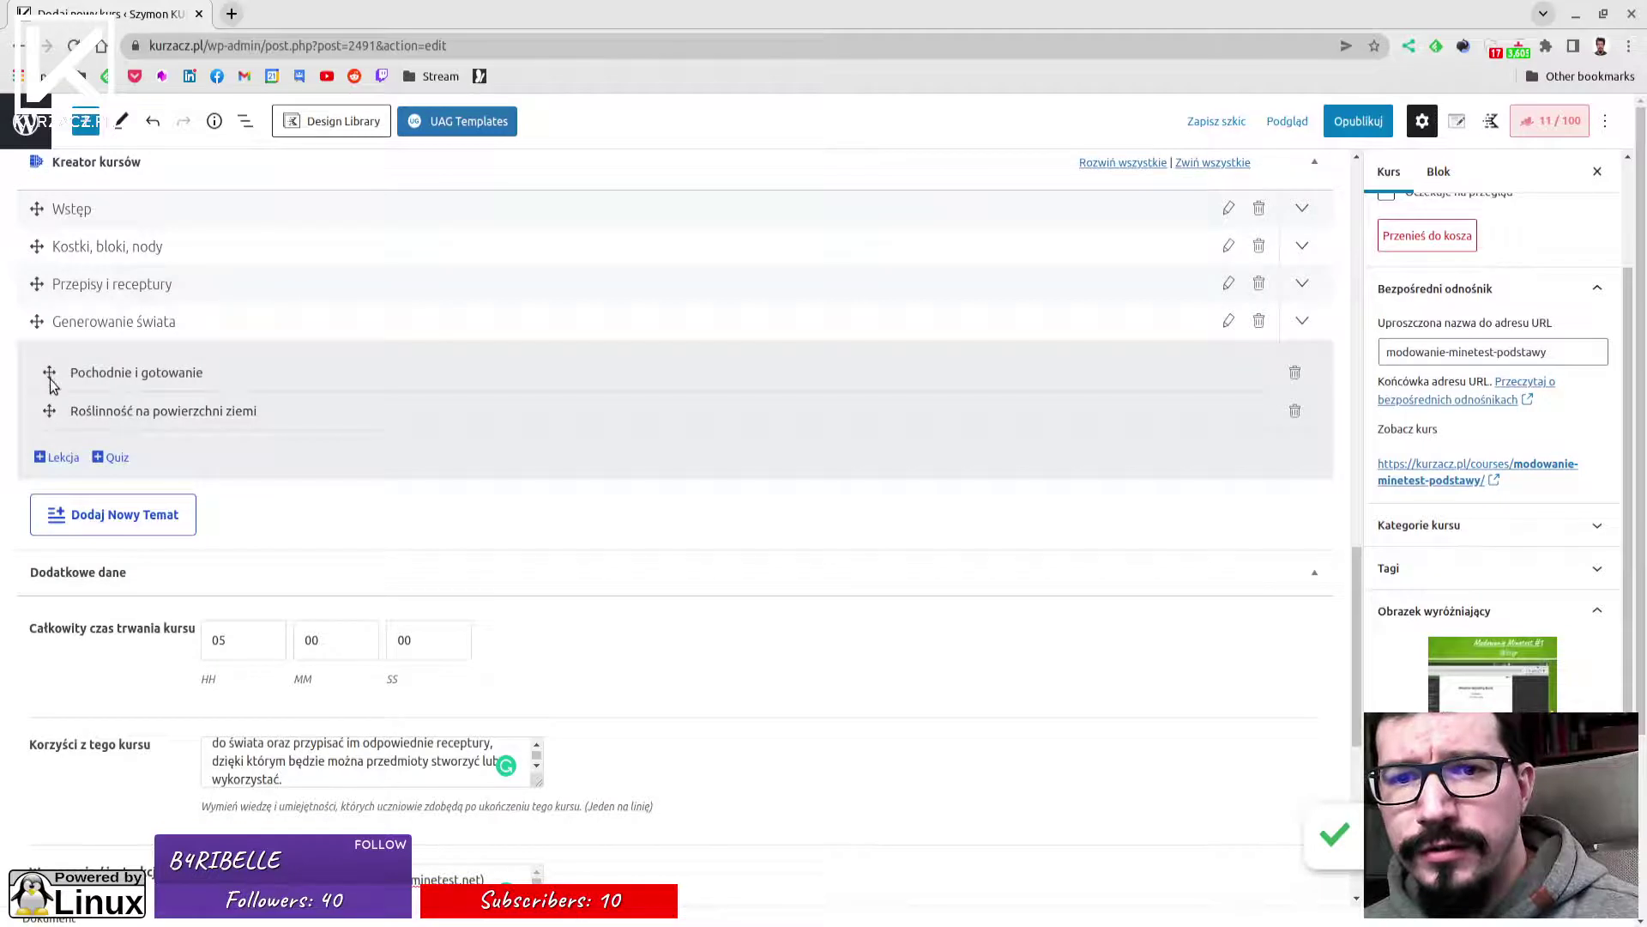
Try to move the lesson Roślinność na powierzchni ziemi from Generowanie świata into the empty Przepisy i receptury topic.
{"action": "left_click_drag", "start_coordinate": [49, 410], "coordinate": [79, 295]}
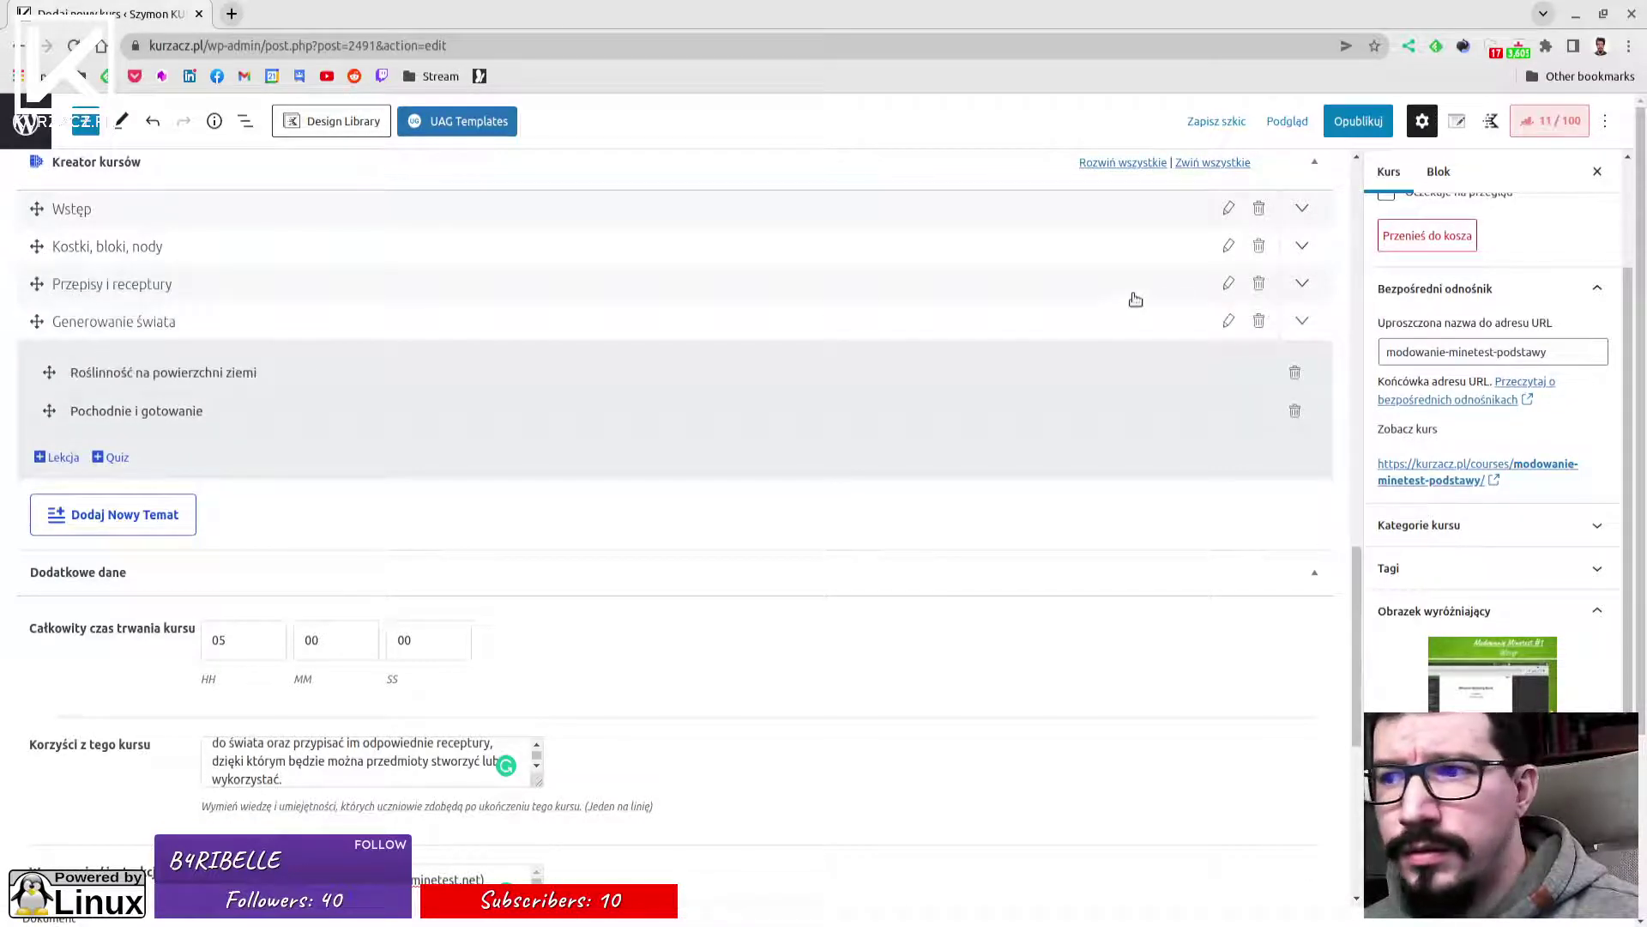
{"action": "left_click", "coordinate": [1303, 287]}
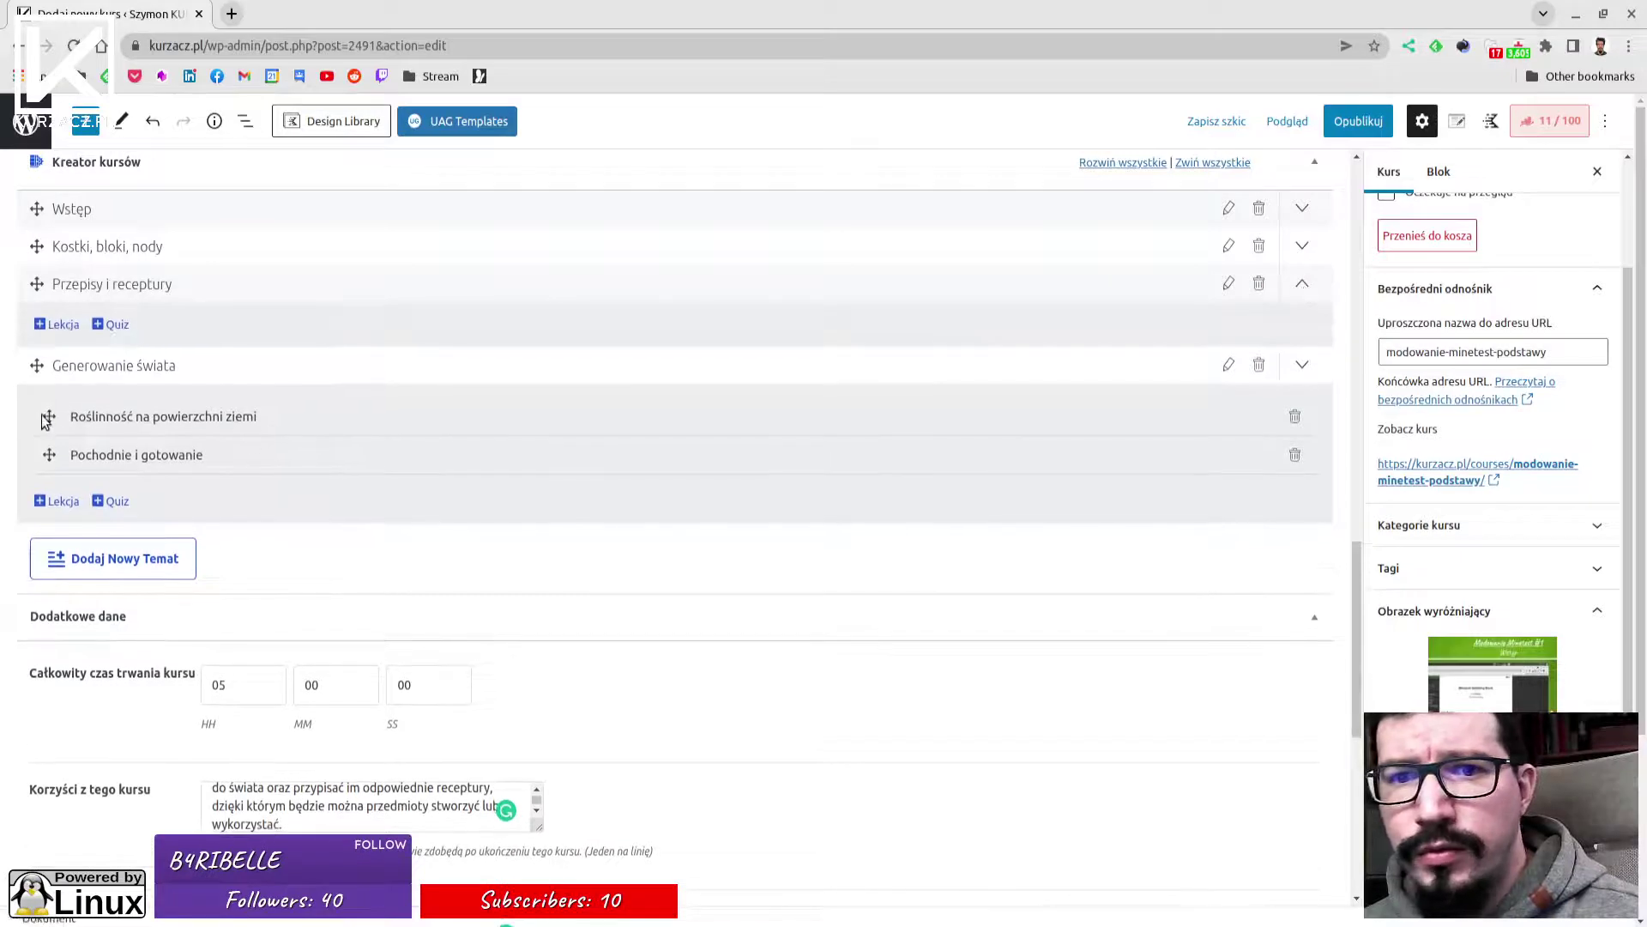
{"action": "left_click_drag", "start_coordinate": [48, 416], "coordinate": [83, 315]}
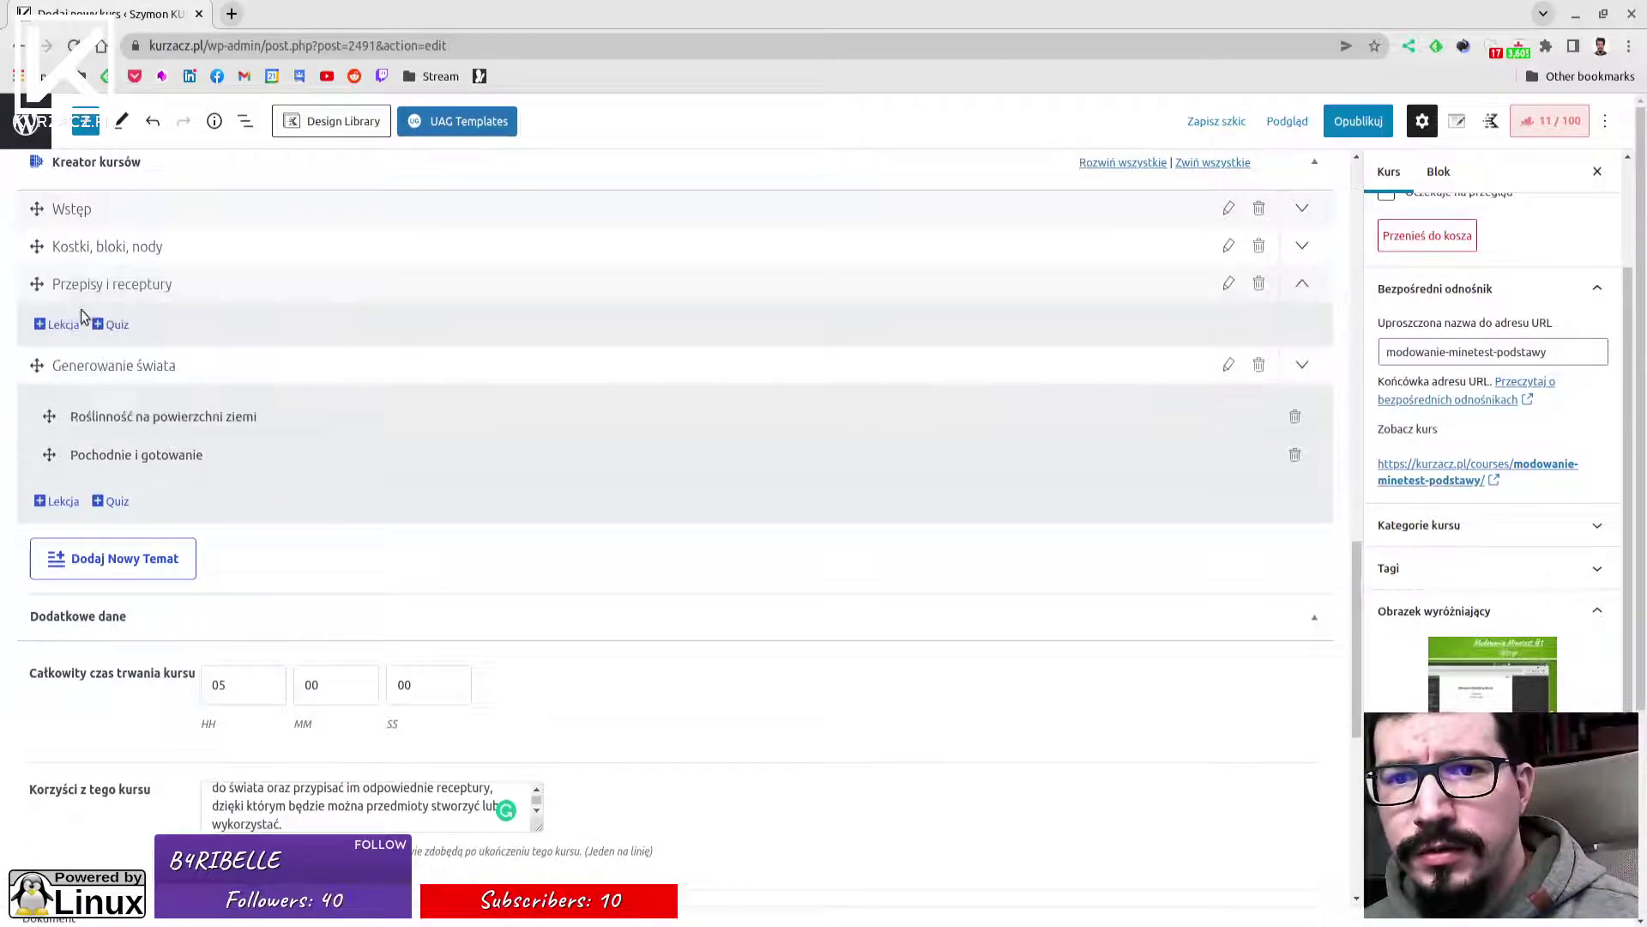
{"action": "left_click_drag", "start_coordinate": [49, 414], "coordinate": [47, 313]}
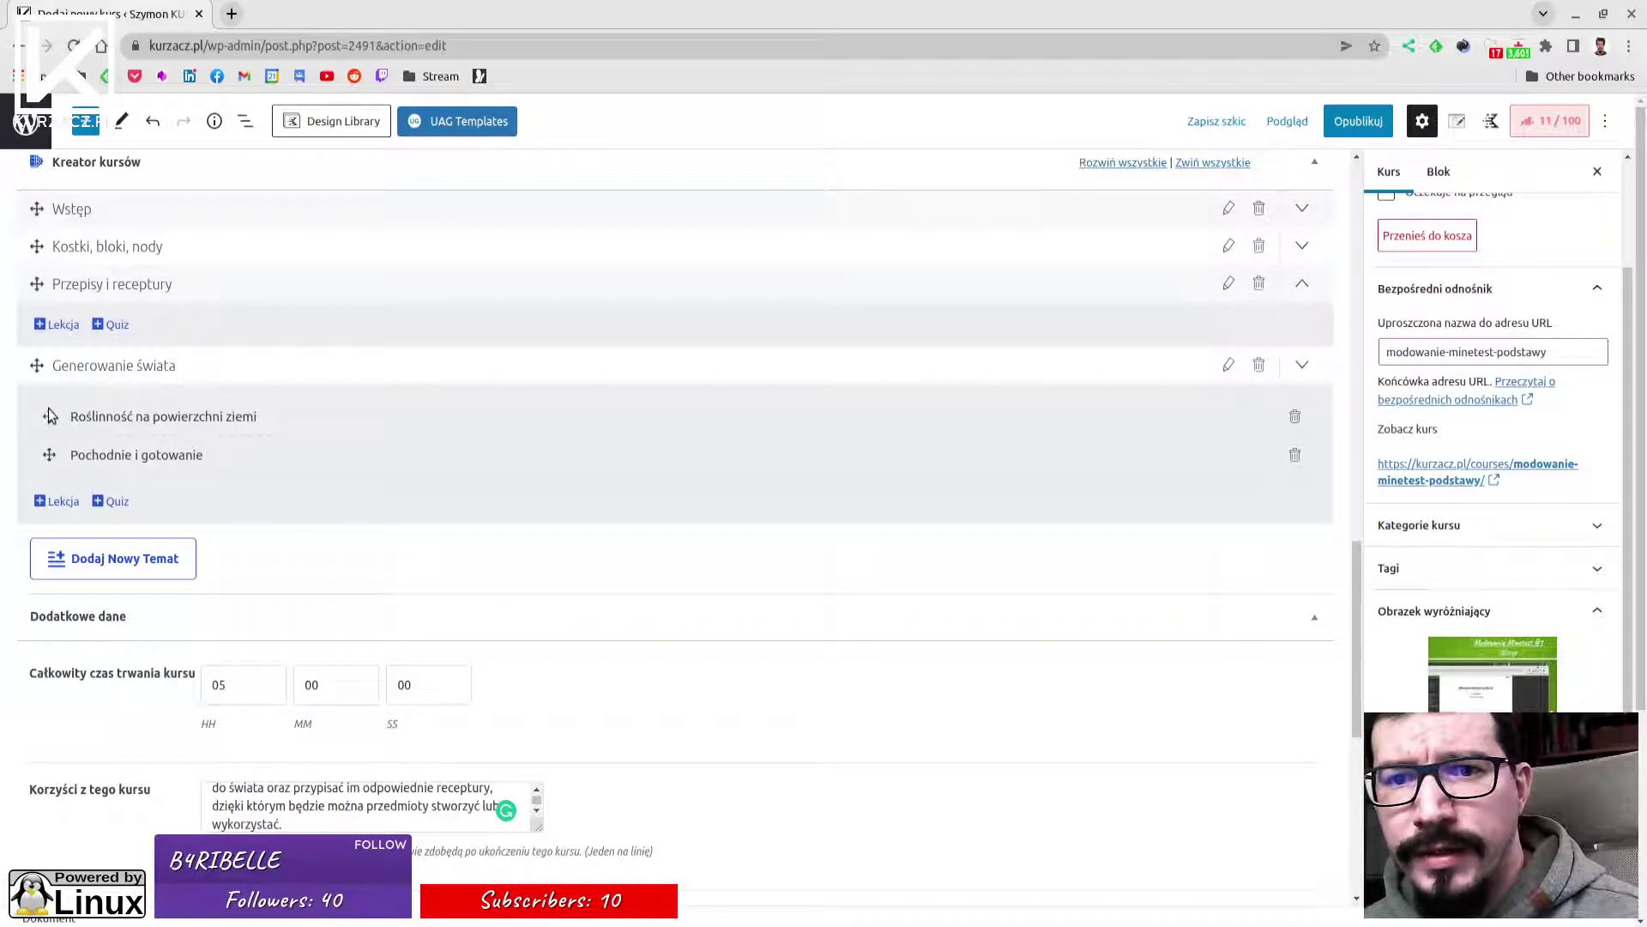
{"action": "left_click_drag", "start_coordinate": [50, 417], "coordinate": [89, 311]}
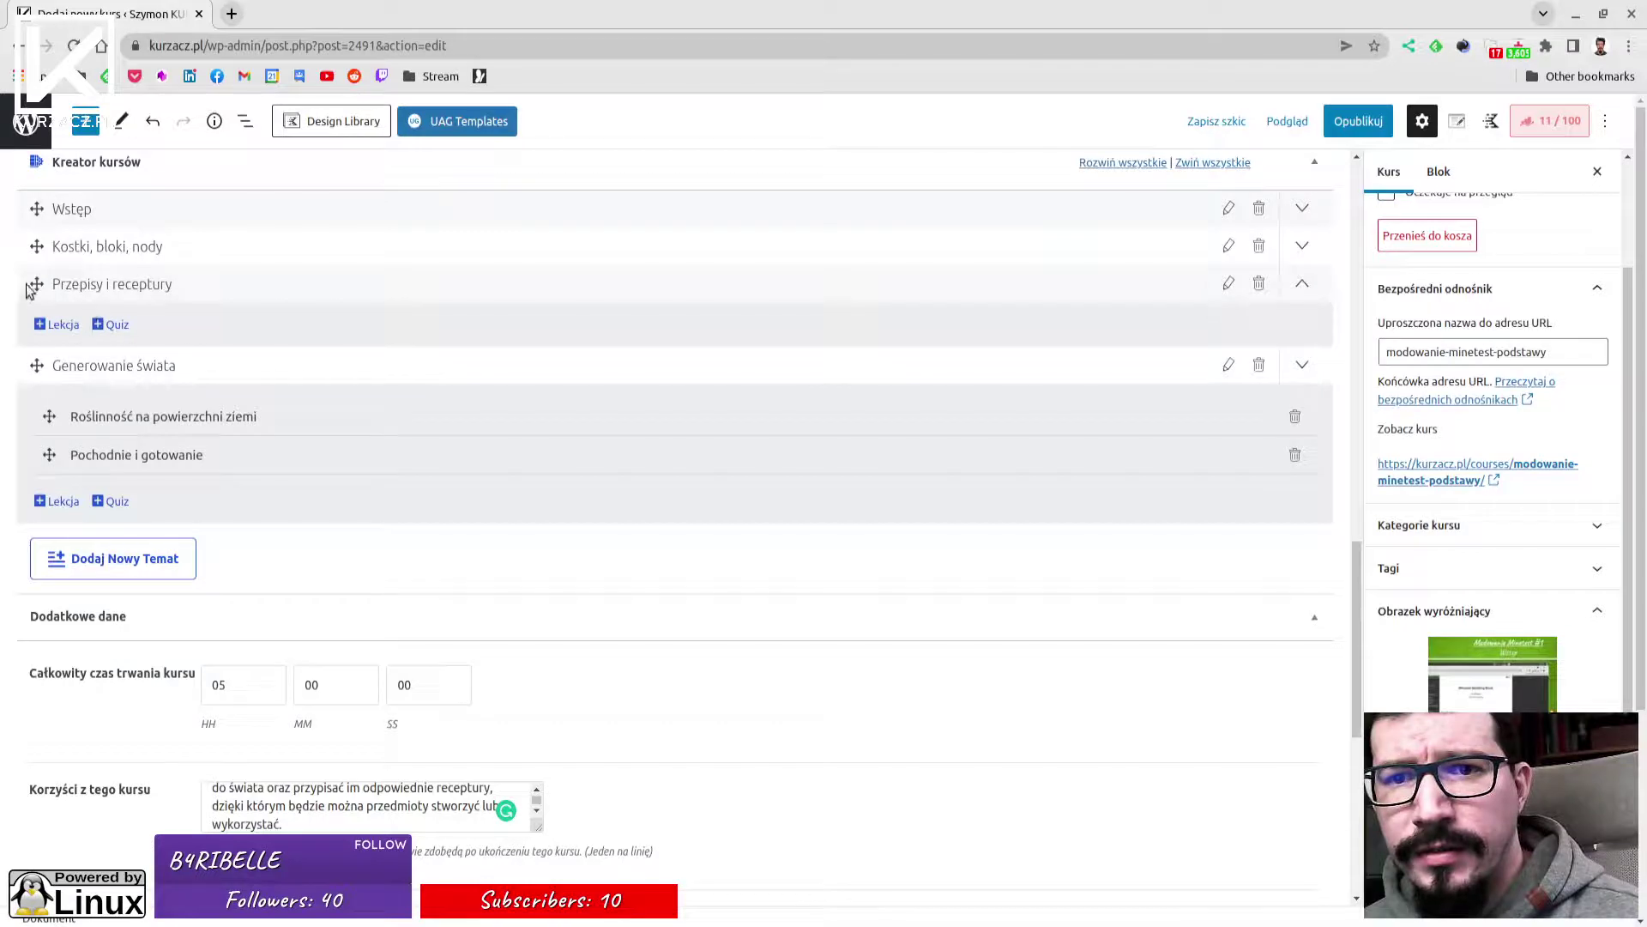
Add an empty placeholder lesson to the Przepisy i receptury topic, keeping its default title.
{"action": "left_click", "coordinate": [57, 327]}
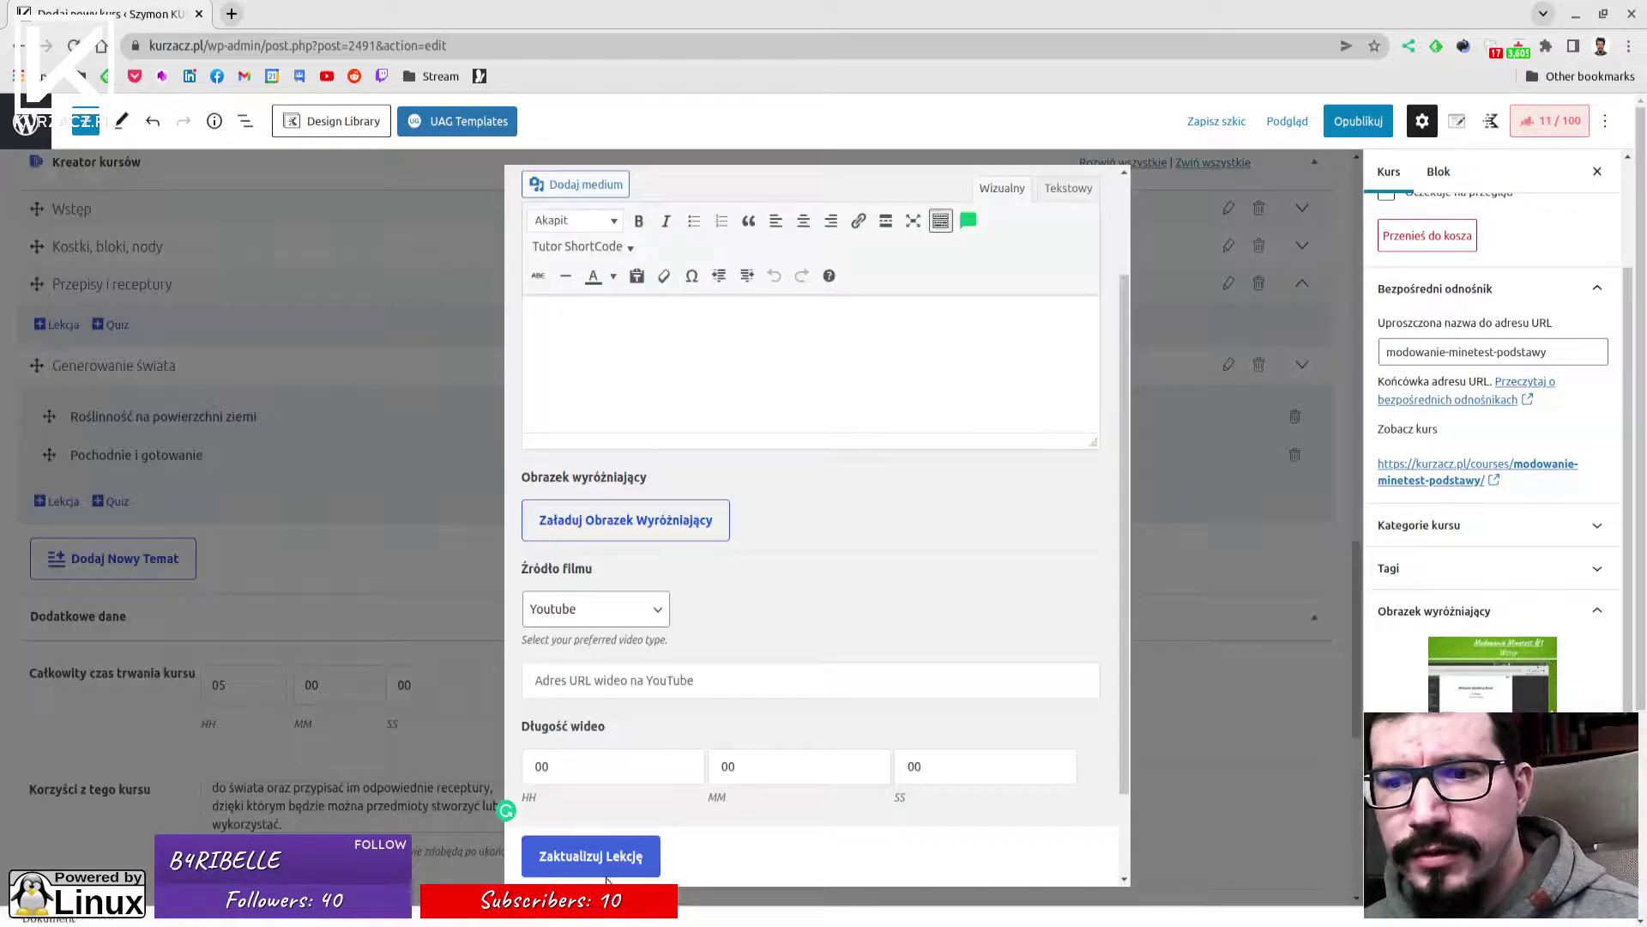
{"action": "left_click", "coordinate": [609, 867]}
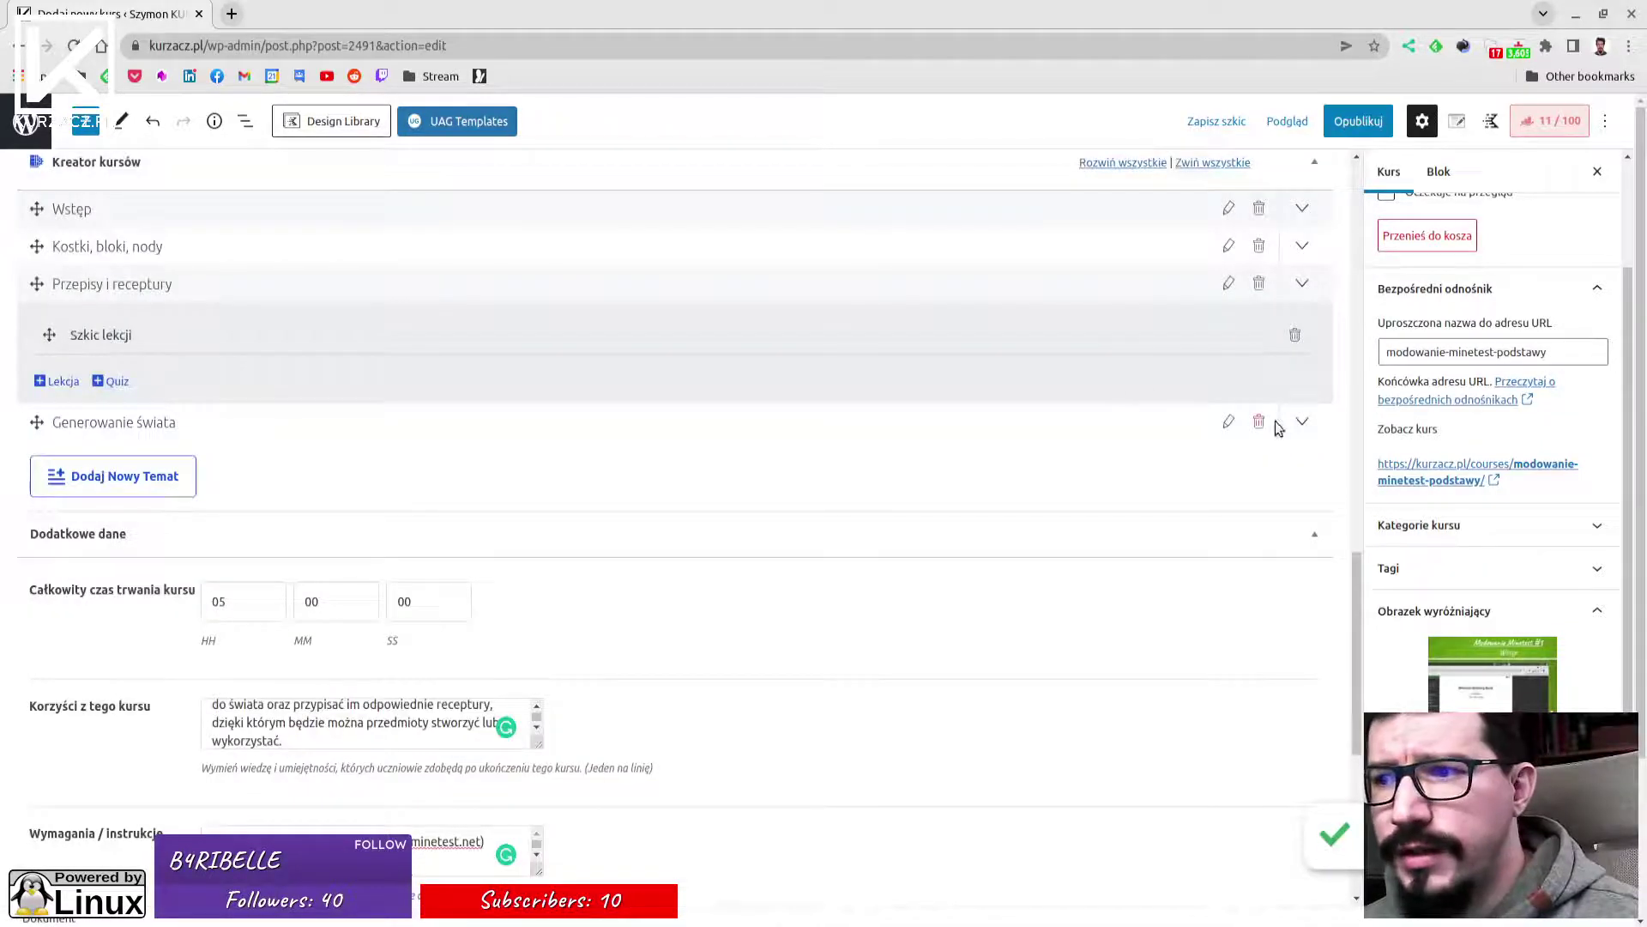
Move the lesson Pochodnie i gotowanie from Generowanie świata to Przepisy i receptury and delete the placeholder lesson Szkic lekcji.
{"action": "left_click", "coordinate": [1303, 422]}
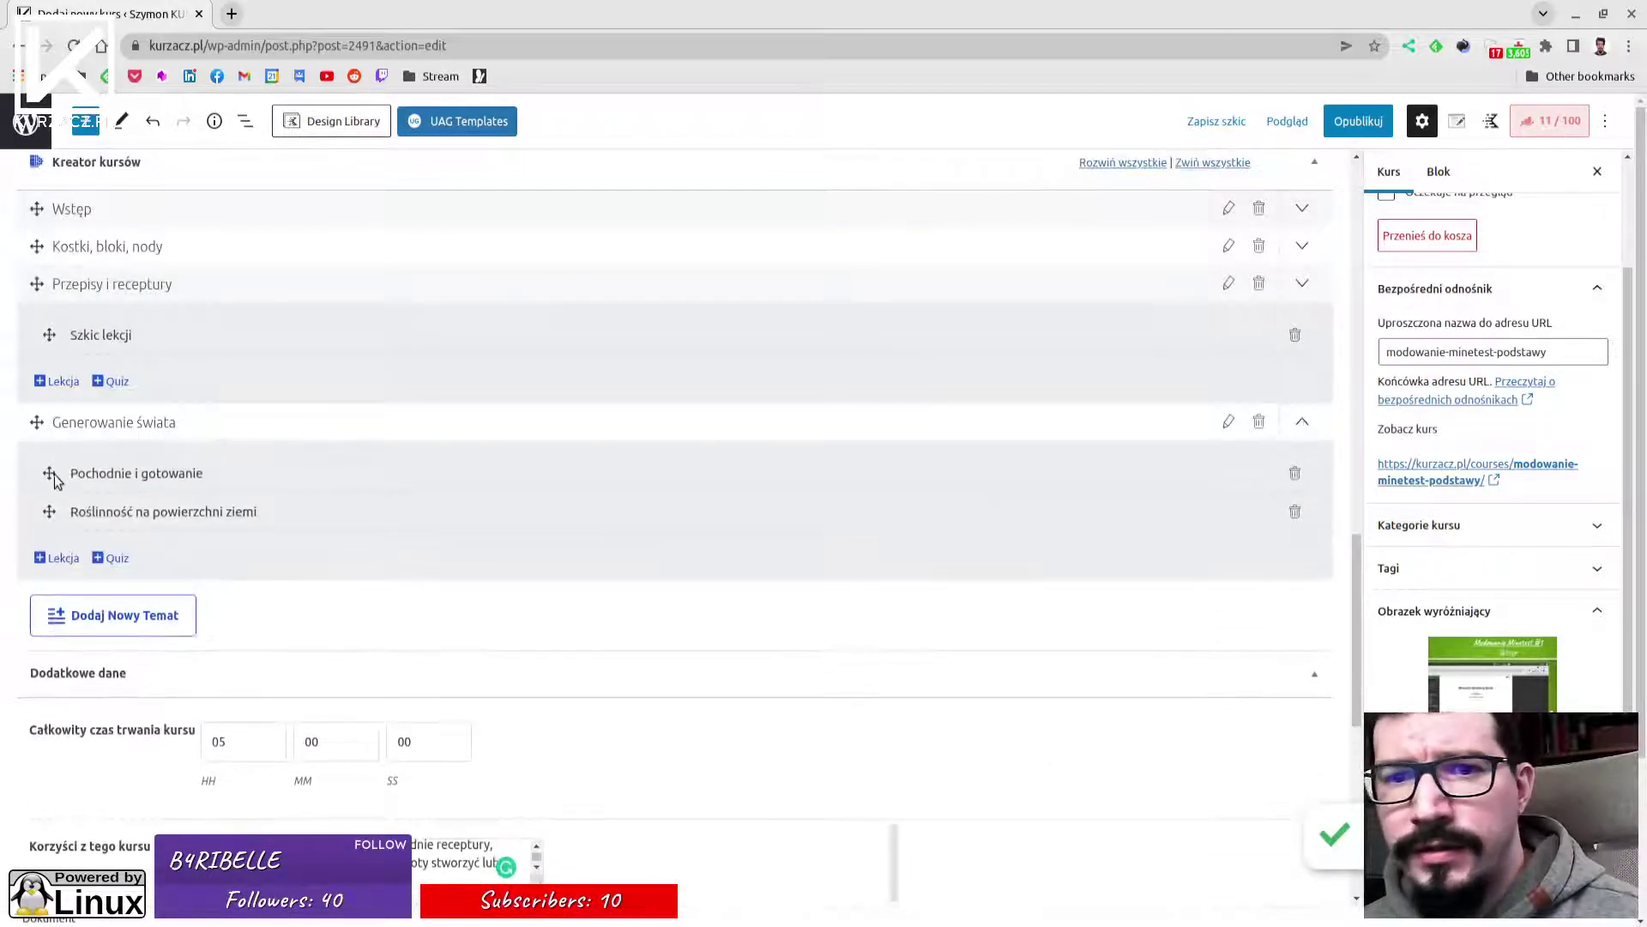
{"action": "left_click", "coordinate": [148, 916]}
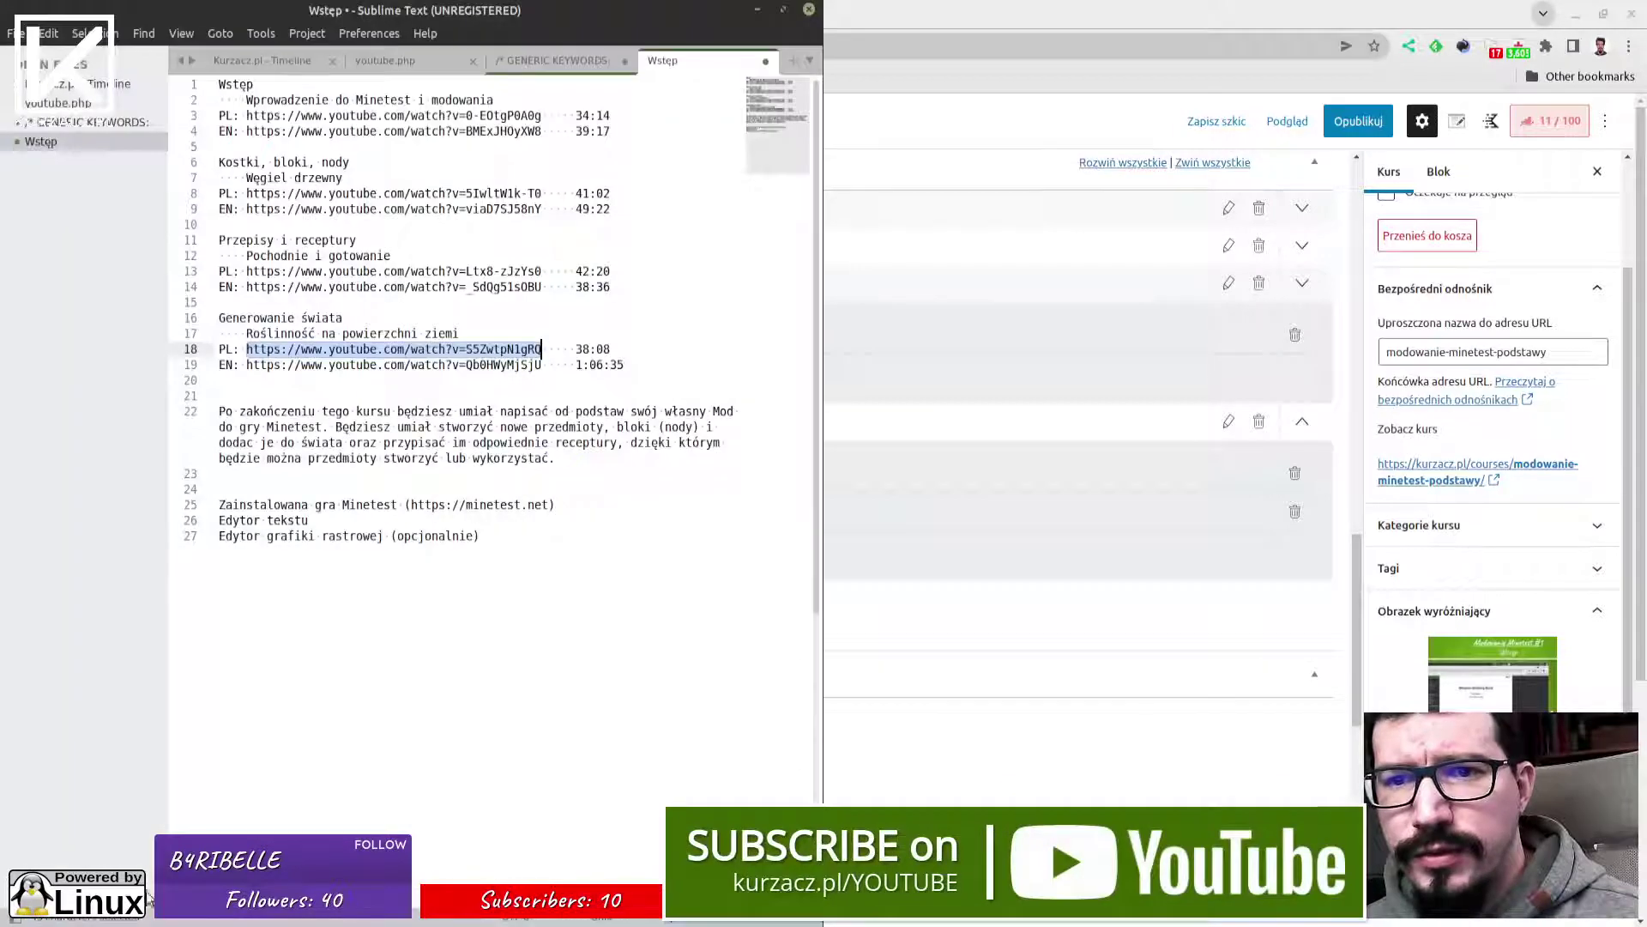
{"action": "key", "text": "alt+Tab"}
{"action": "left_click_drag", "start_coordinate": [53, 475], "coordinate": [46, 341]}
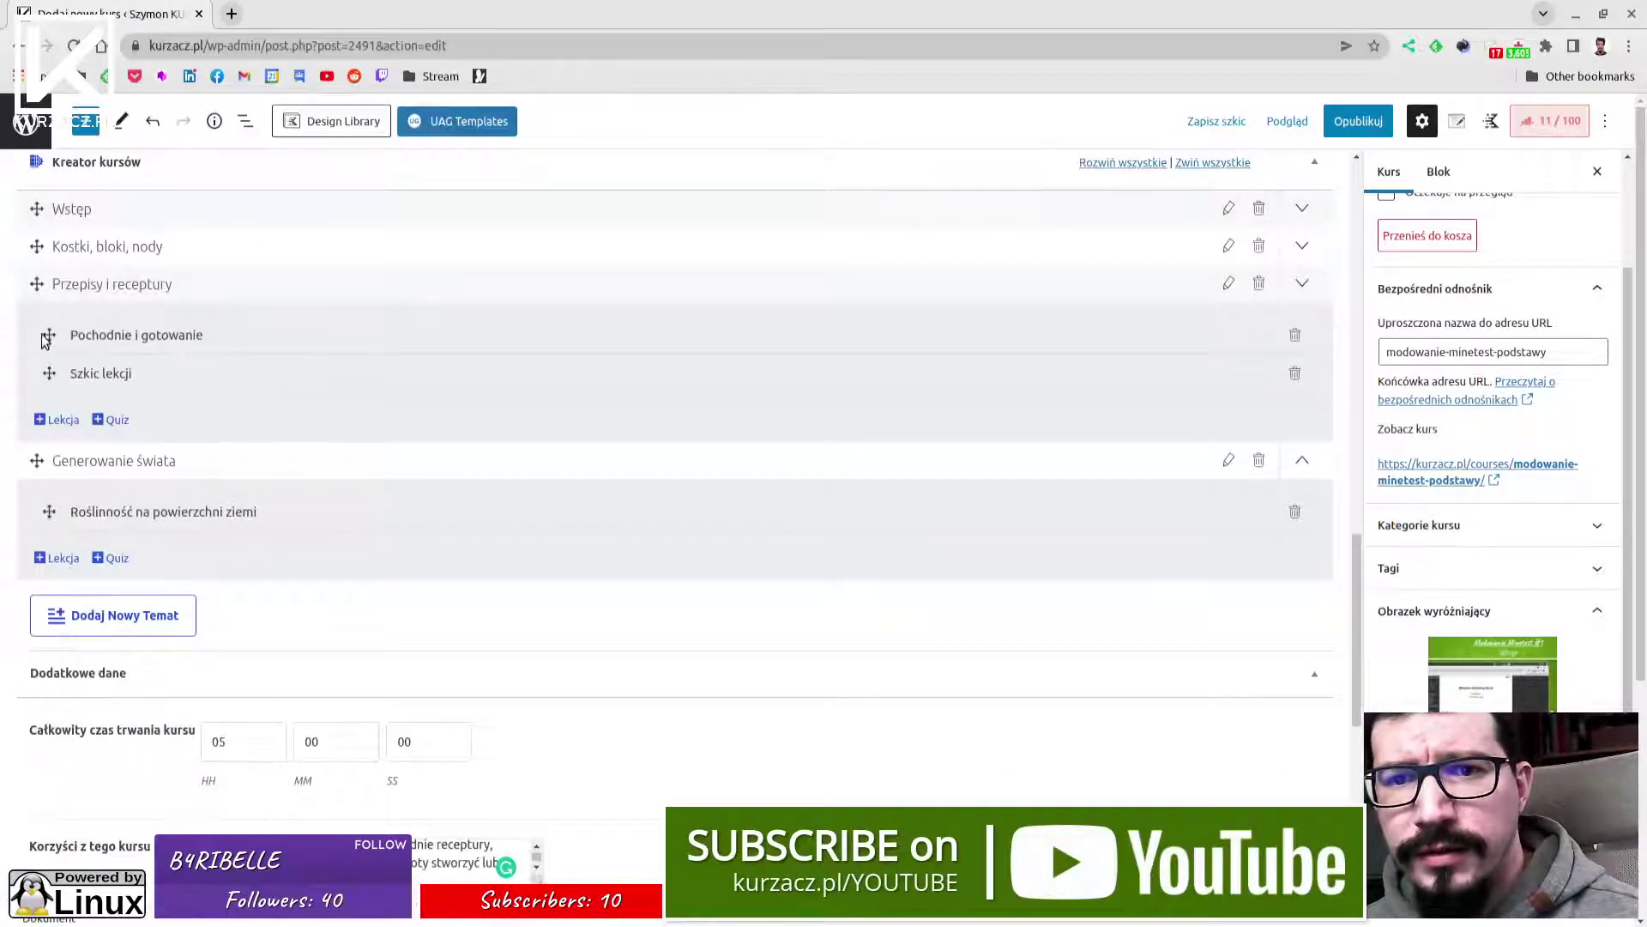
{"action": "left_click", "coordinate": [1295, 374]}
{"action": "left_click", "coordinate": [962, 149]}
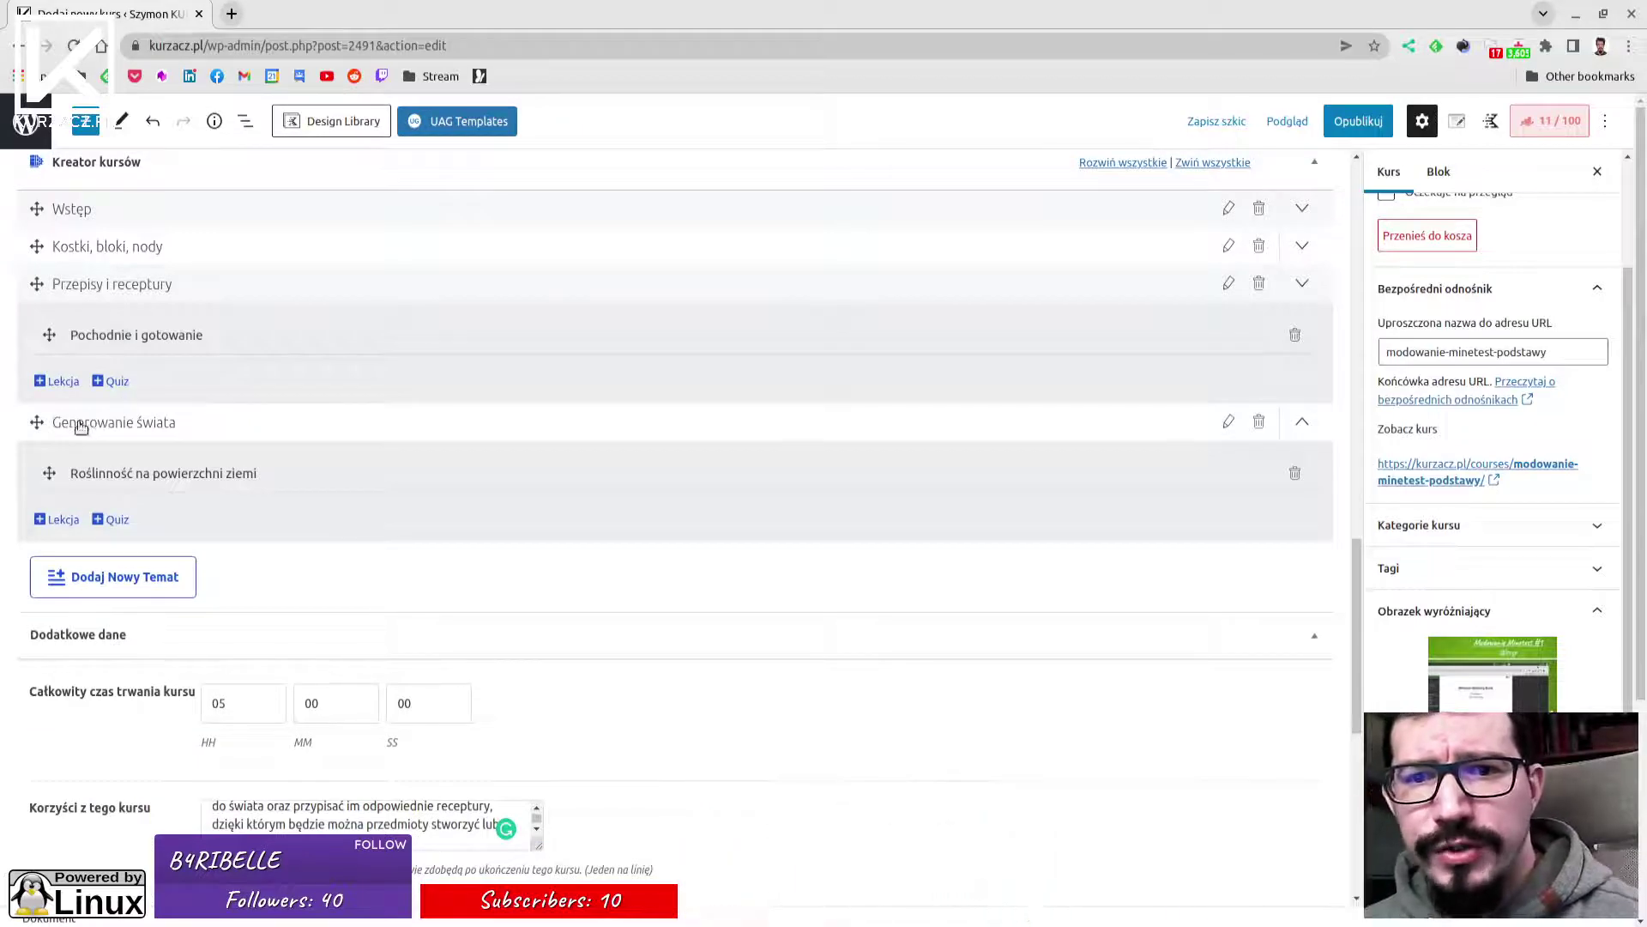
Review the contents of the lesson Roślinność na powierzchni ziemi, close it and save the course draft.
{"action": "left_click", "coordinate": [147, 478]}
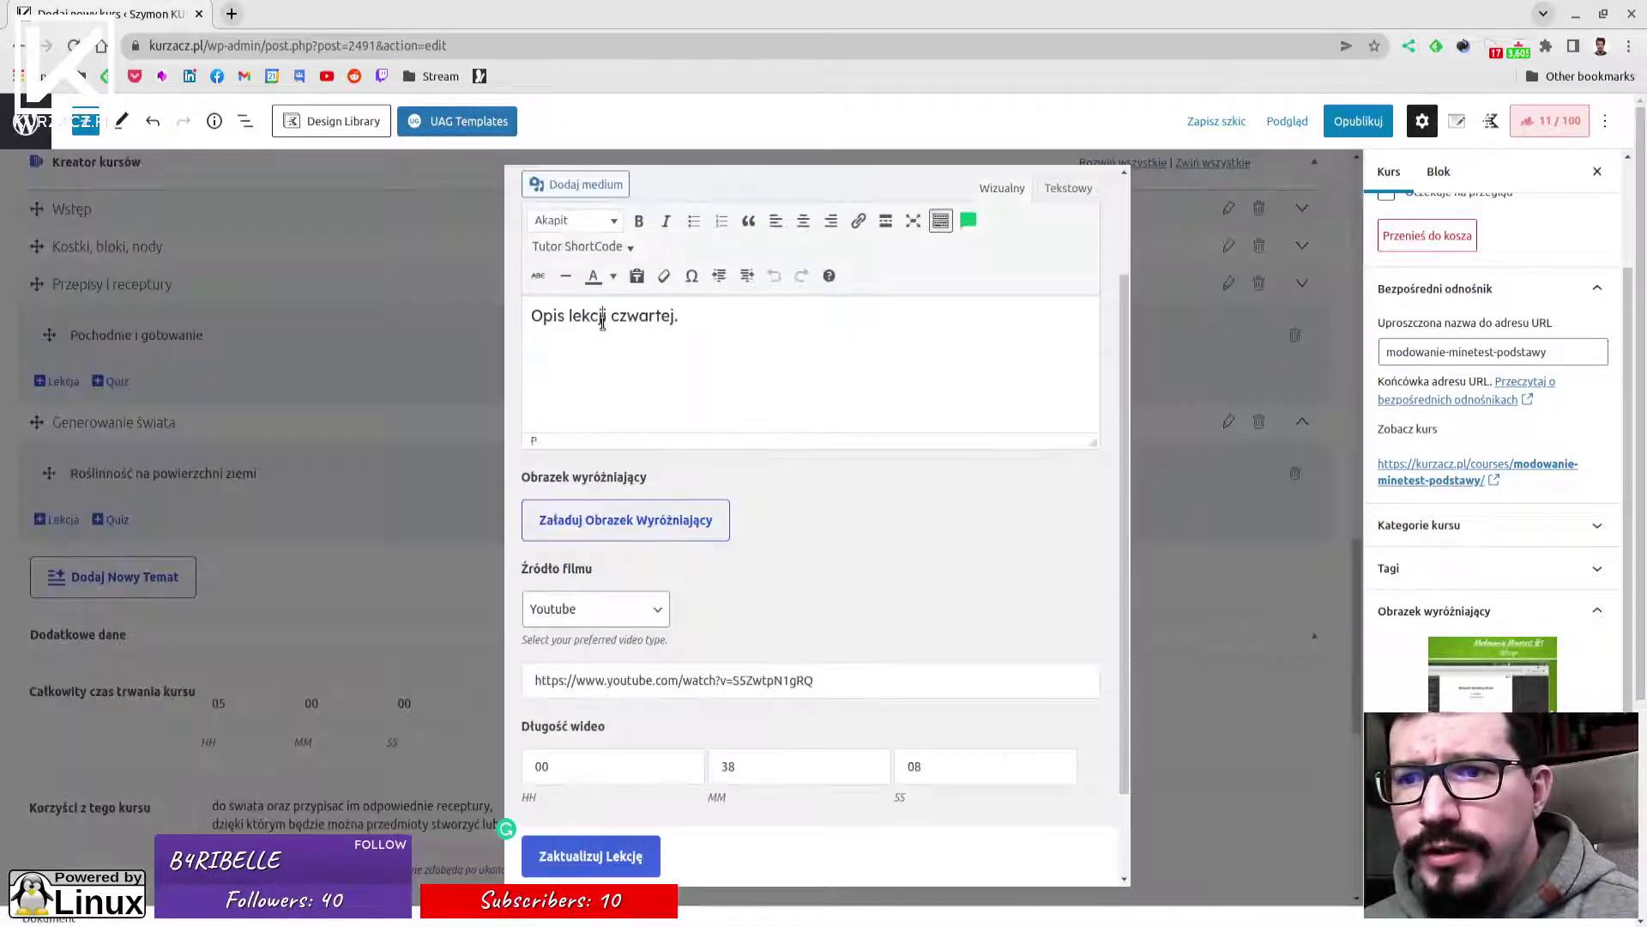
{"action": "left_click", "coordinate": [603, 317]}
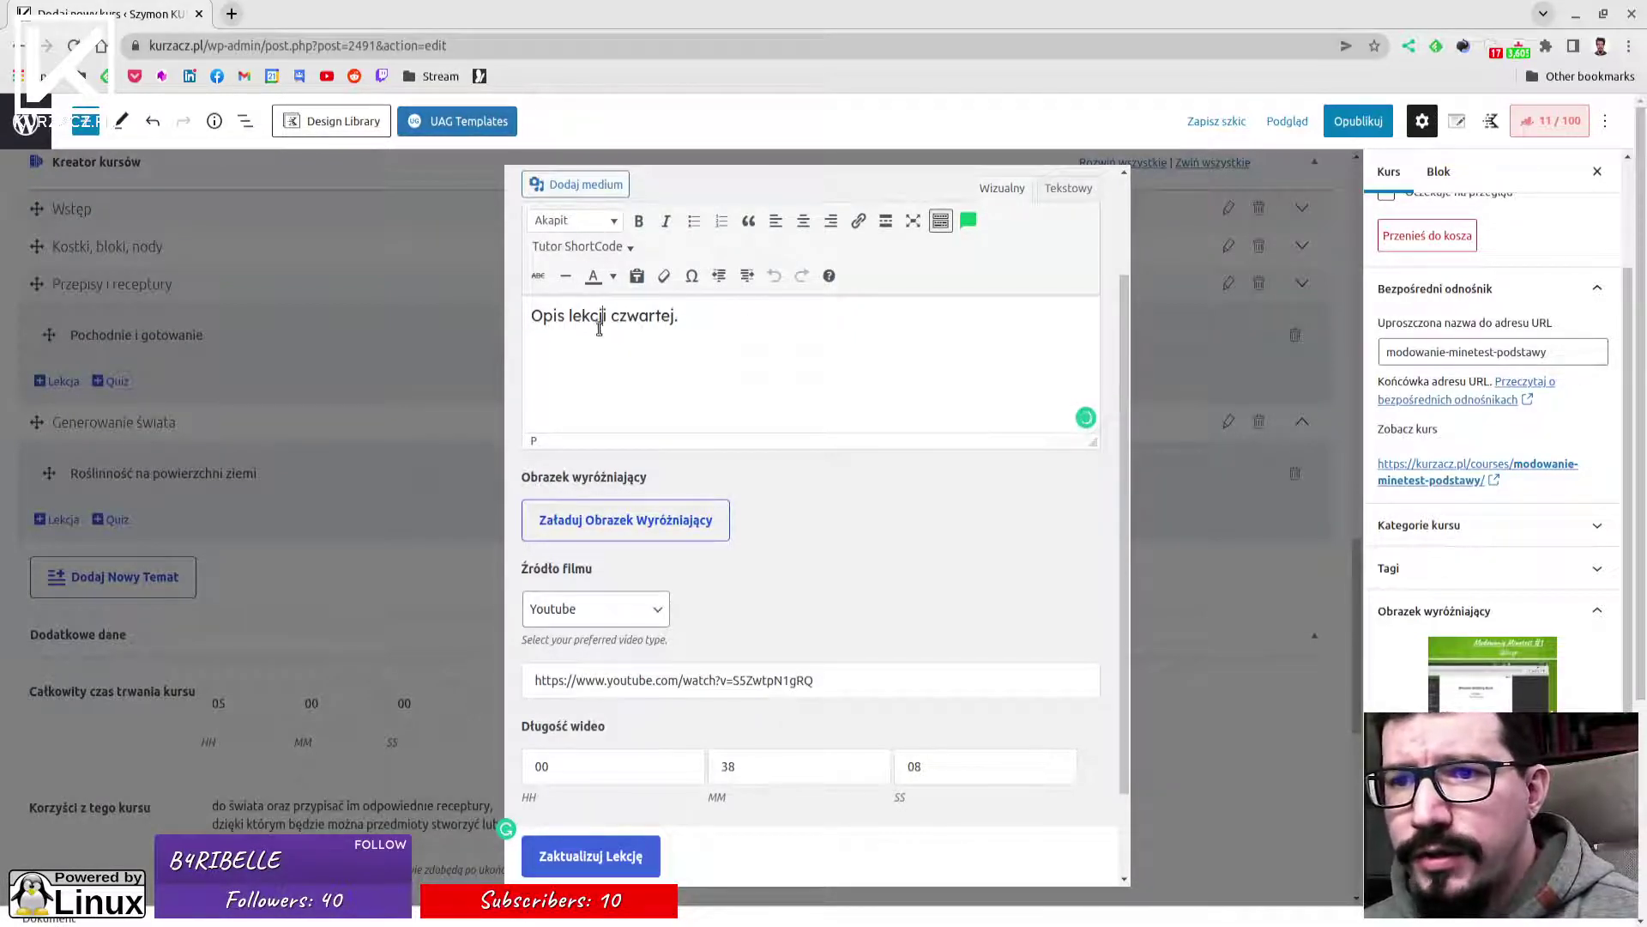
{"action": "mouse_move", "coordinate": [583, 315]}
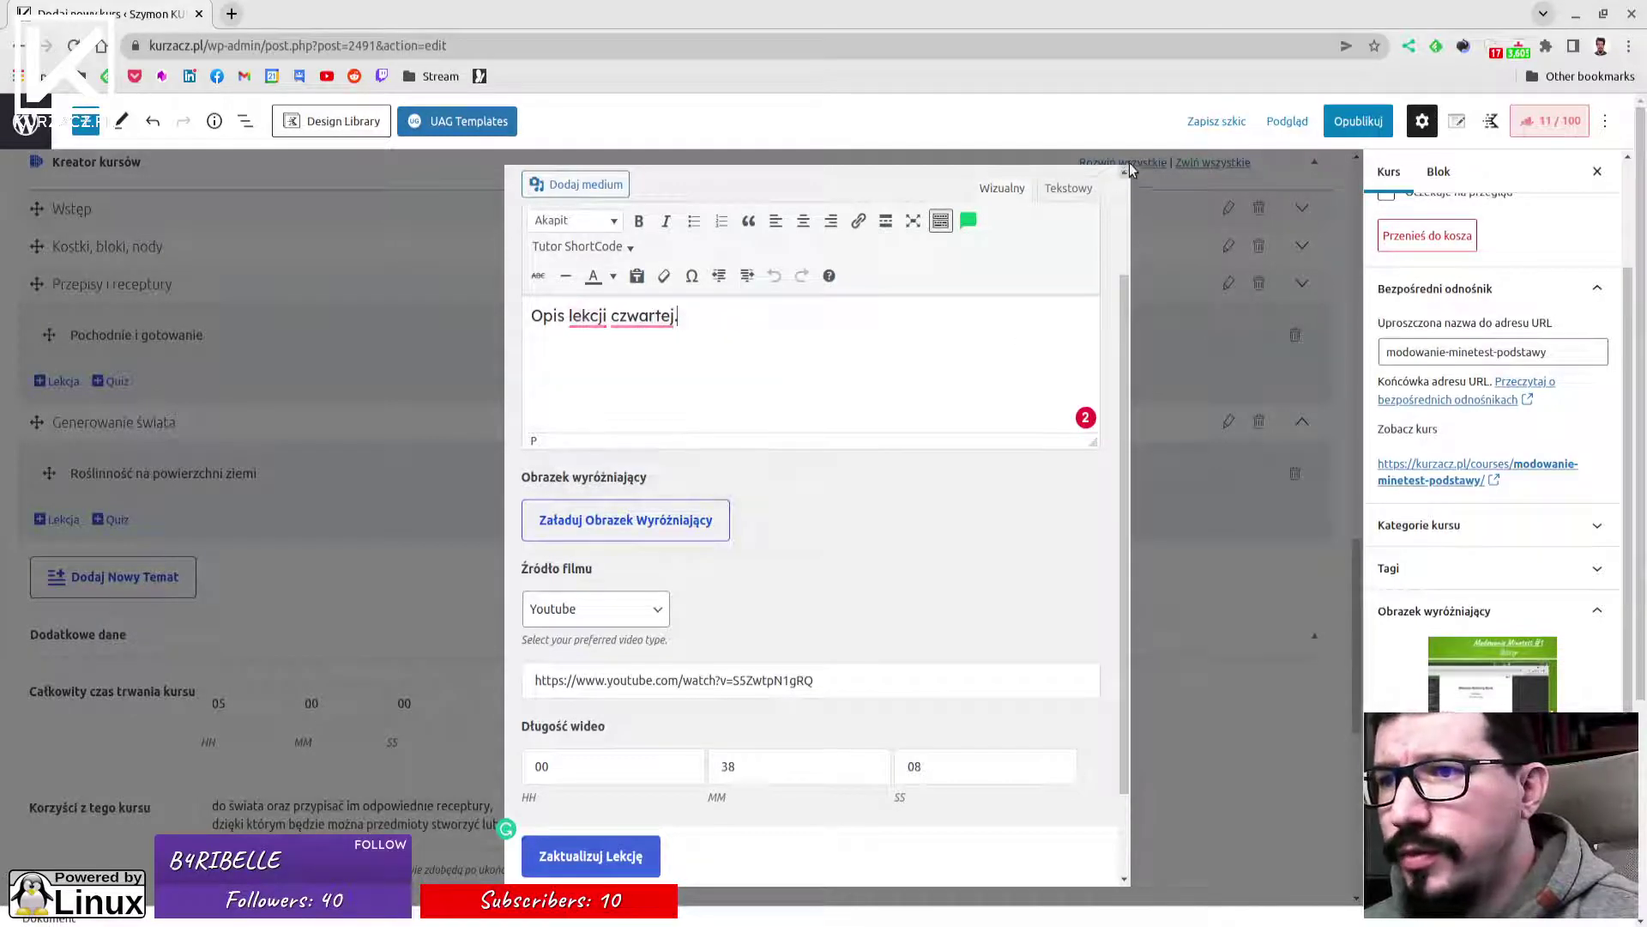
{"action": "scroll", "coordinate": [1115, 286], "scroll_direction": "up", "scroll_amount": 2}
{"action": "left_click", "coordinate": [1093, 190]}
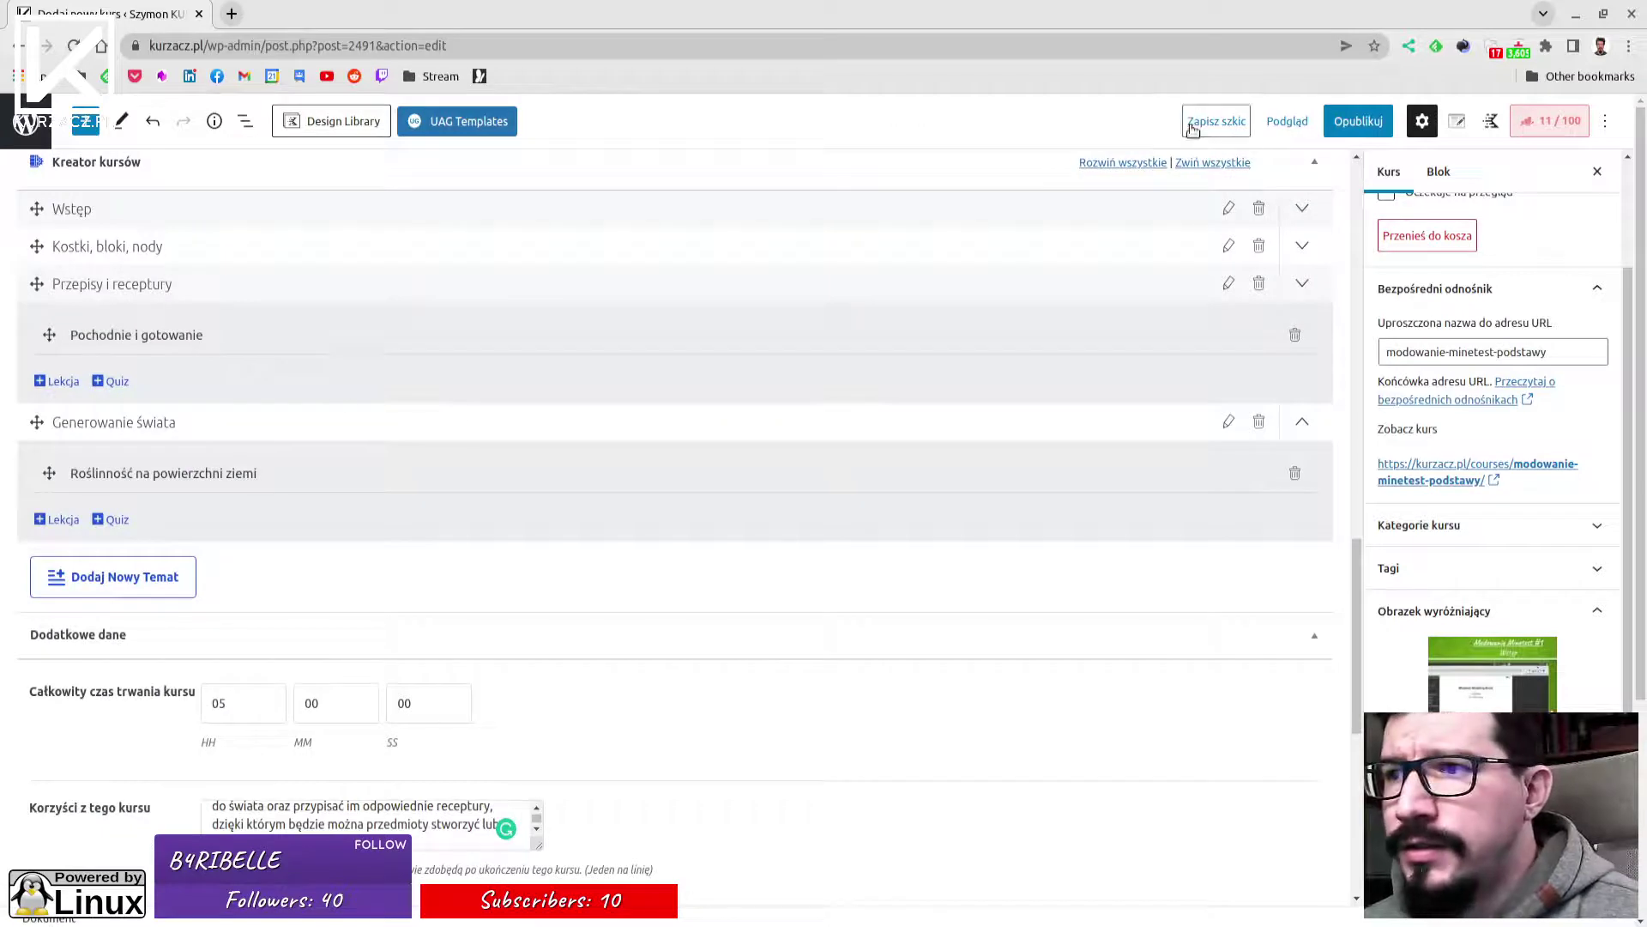
{"action": "left_click", "coordinate": [1216, 121]}
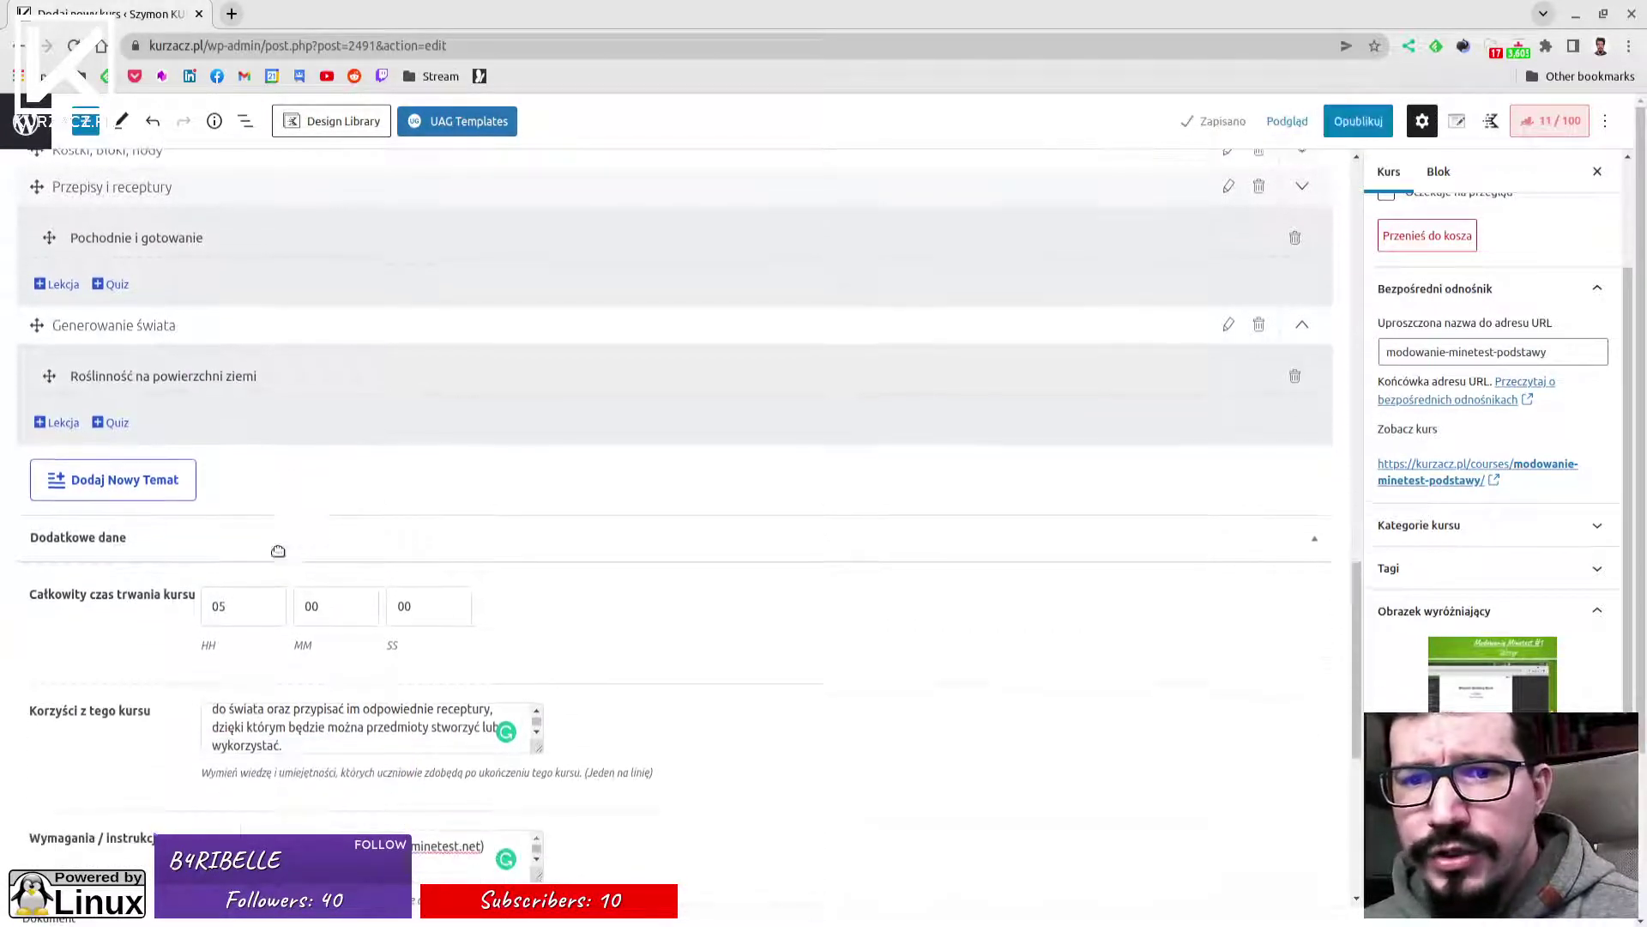
Start a new quiz under the Generowanie świata topic and title it "Quiz 1".
{"action": "left_click", "coordinate": [116, 520]}
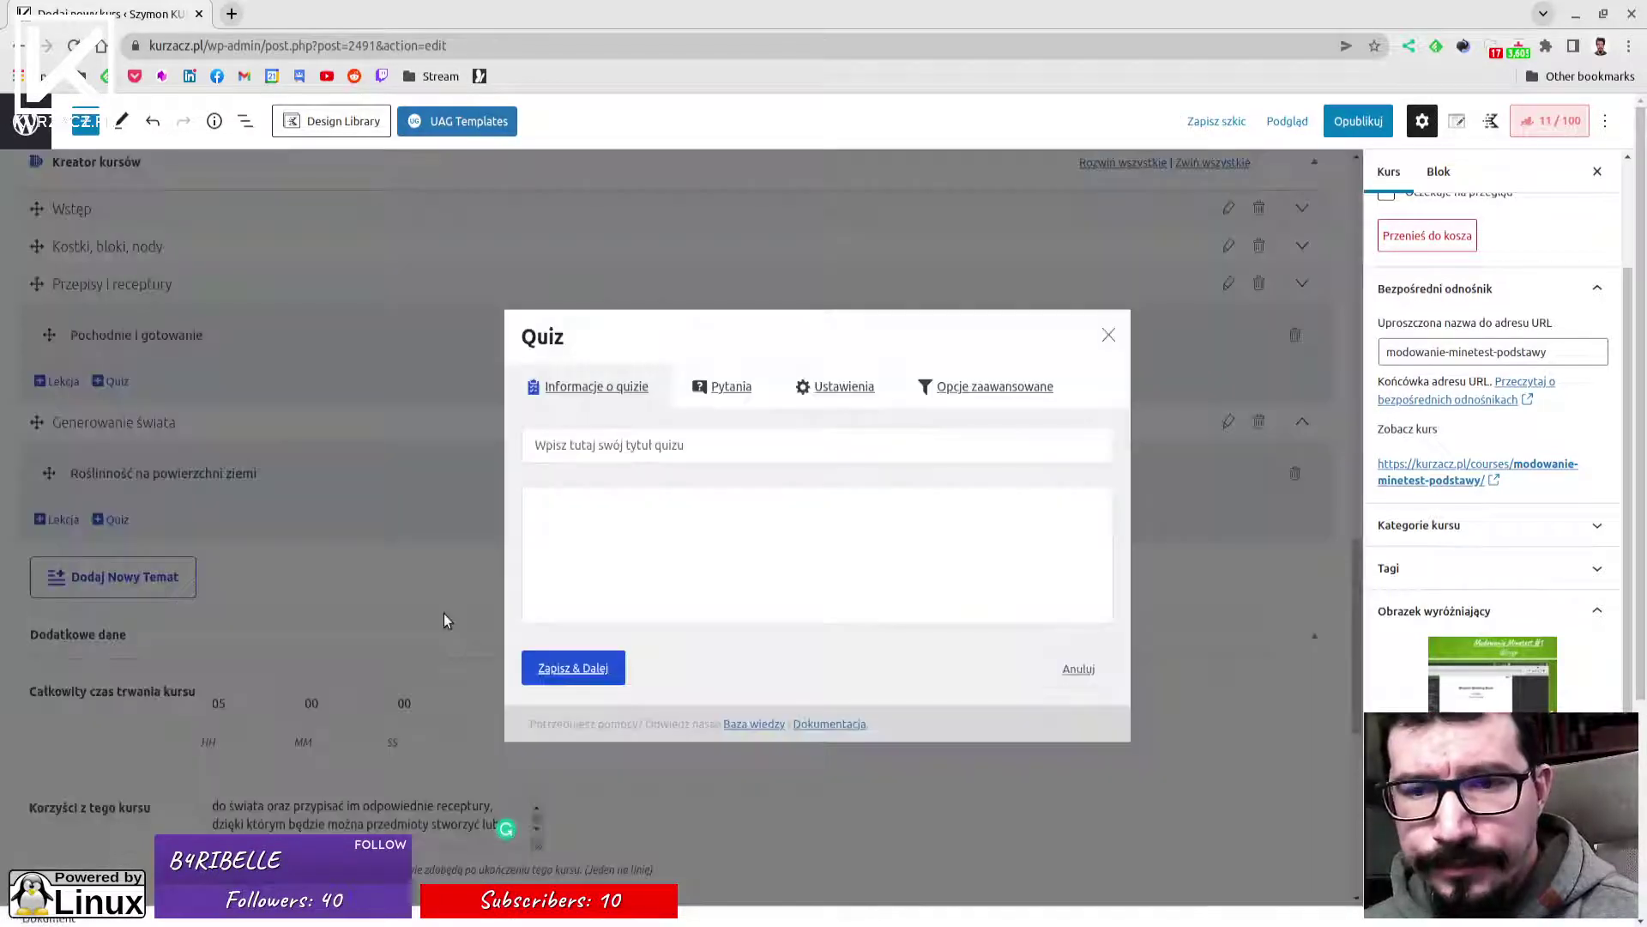
{"action": "left_click", "coordinate": [632, 447]}
{"action": "left_click", "coordinate": [622, 528]}
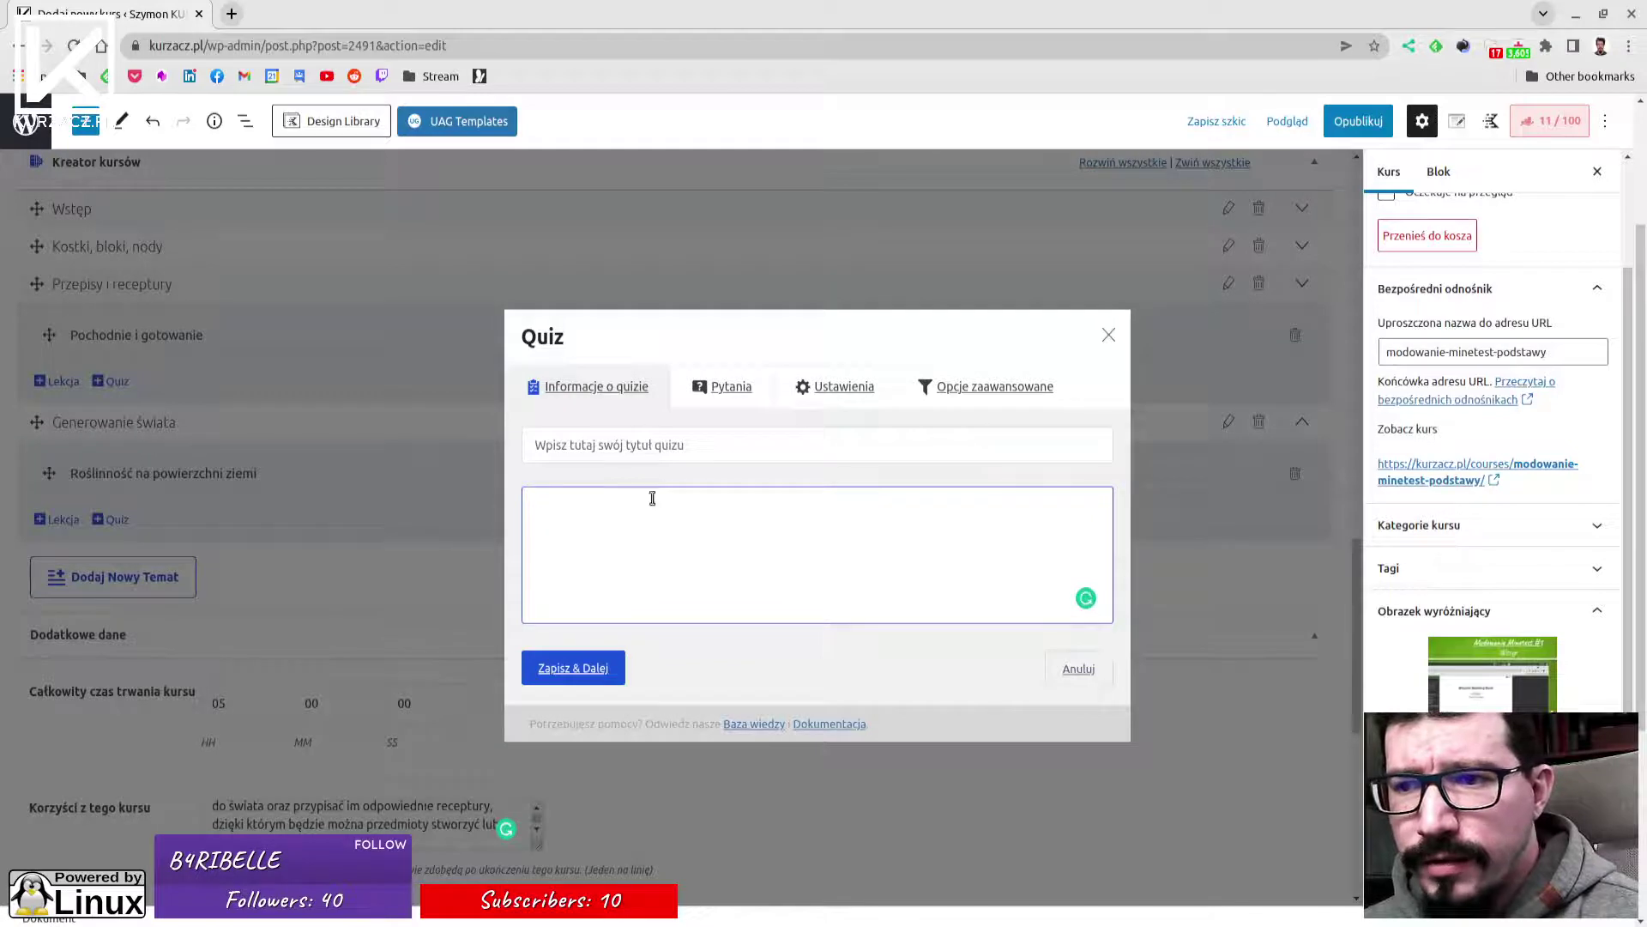
{"action": "left_click", "coordinate": [735, 386]}
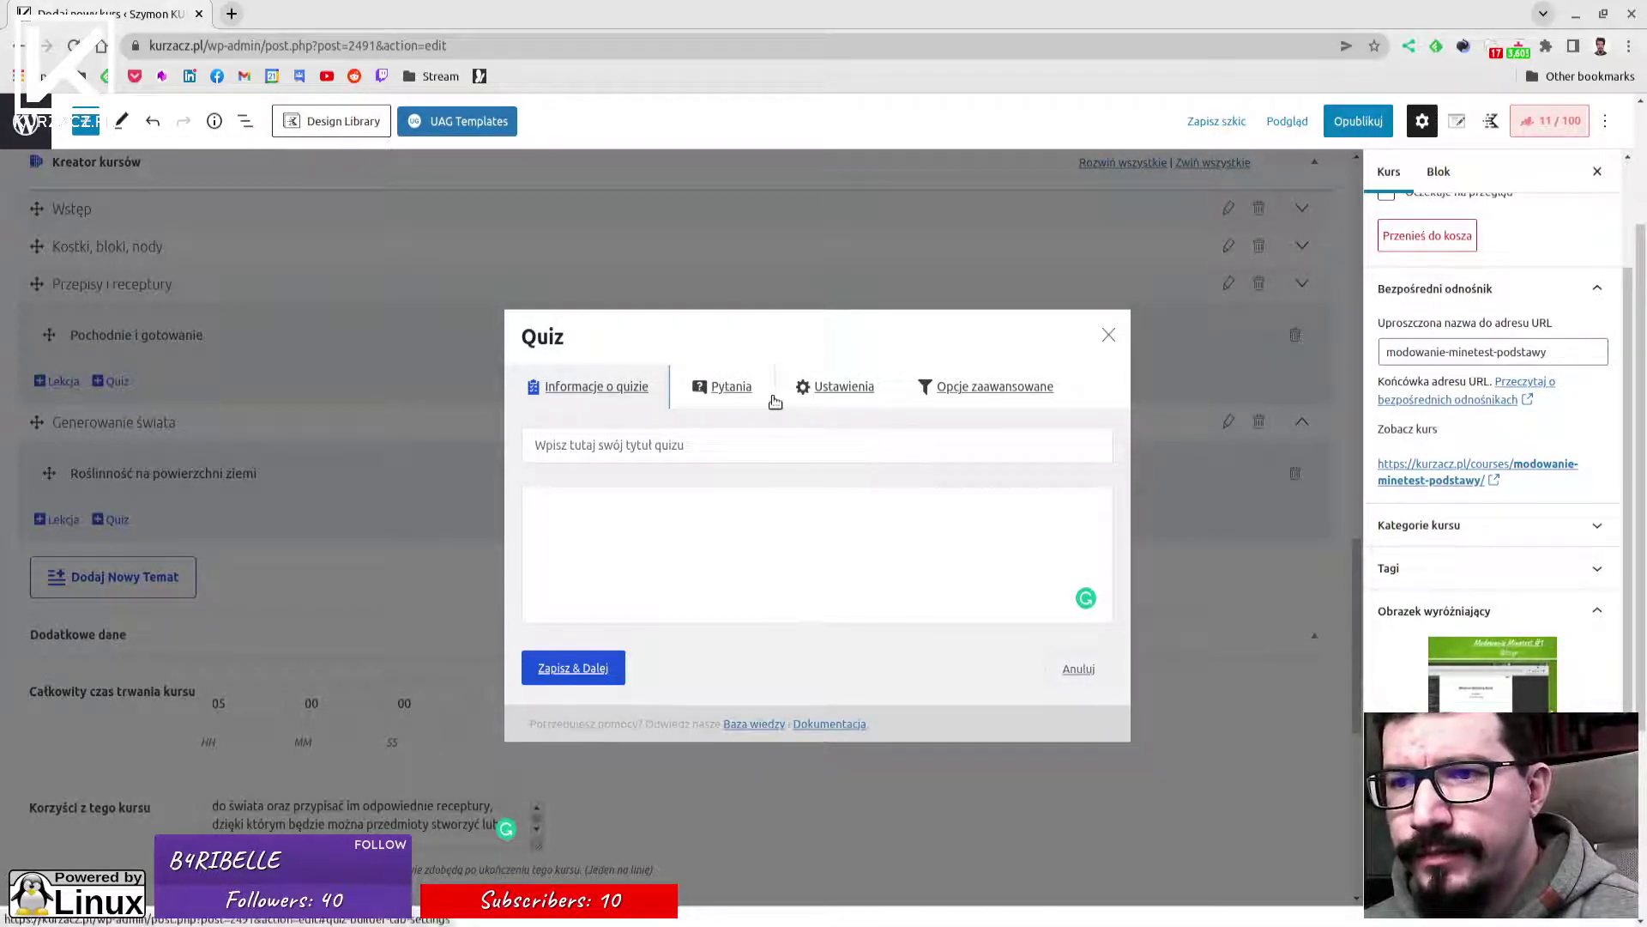
{"action": "left_click", "coordinate": [678, 450]}
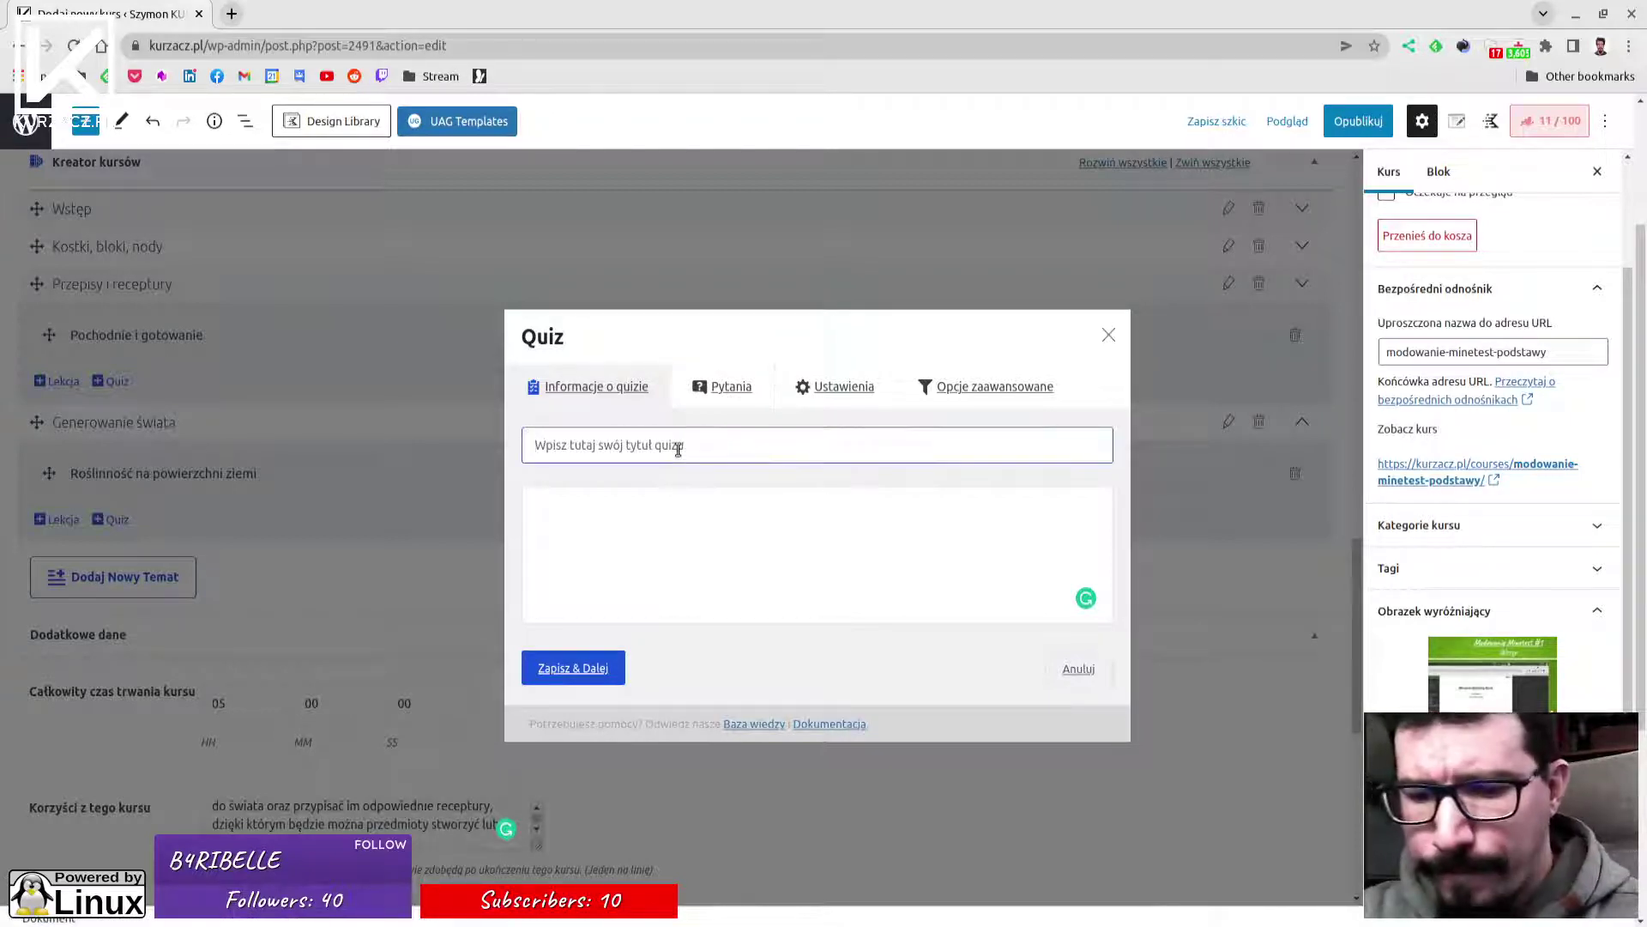
{"action": "type", "text": "Quiz 1"}
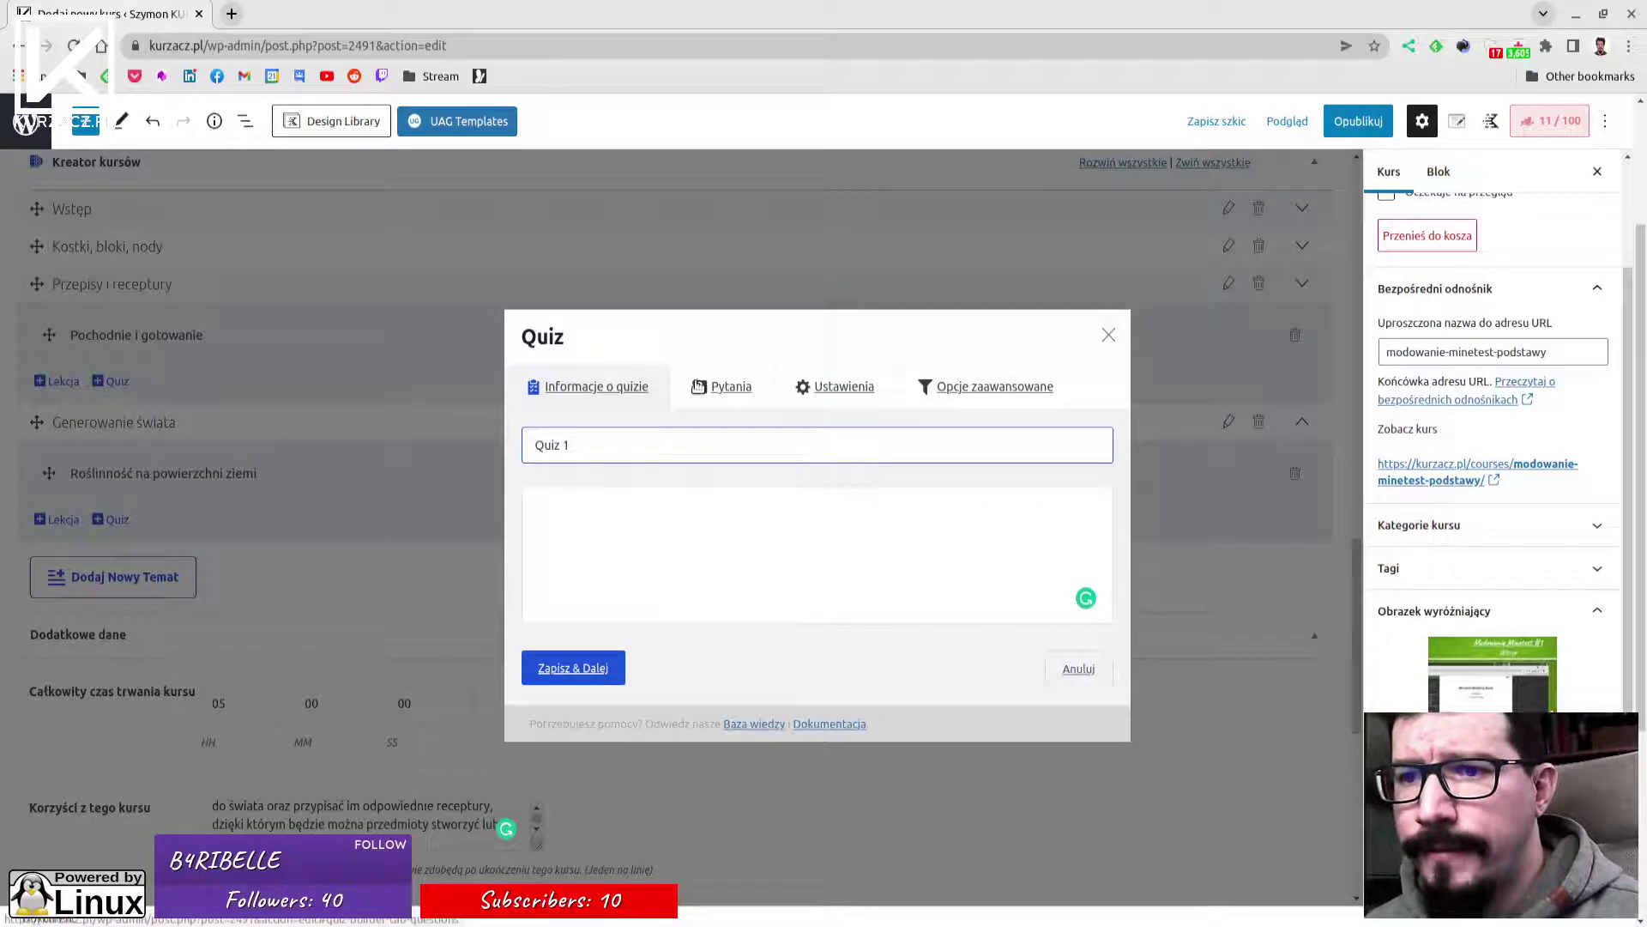
Look through the quiz's questions, settings and advanced options sections.
{"action": "left_click", "coordinate": [721, 386]}
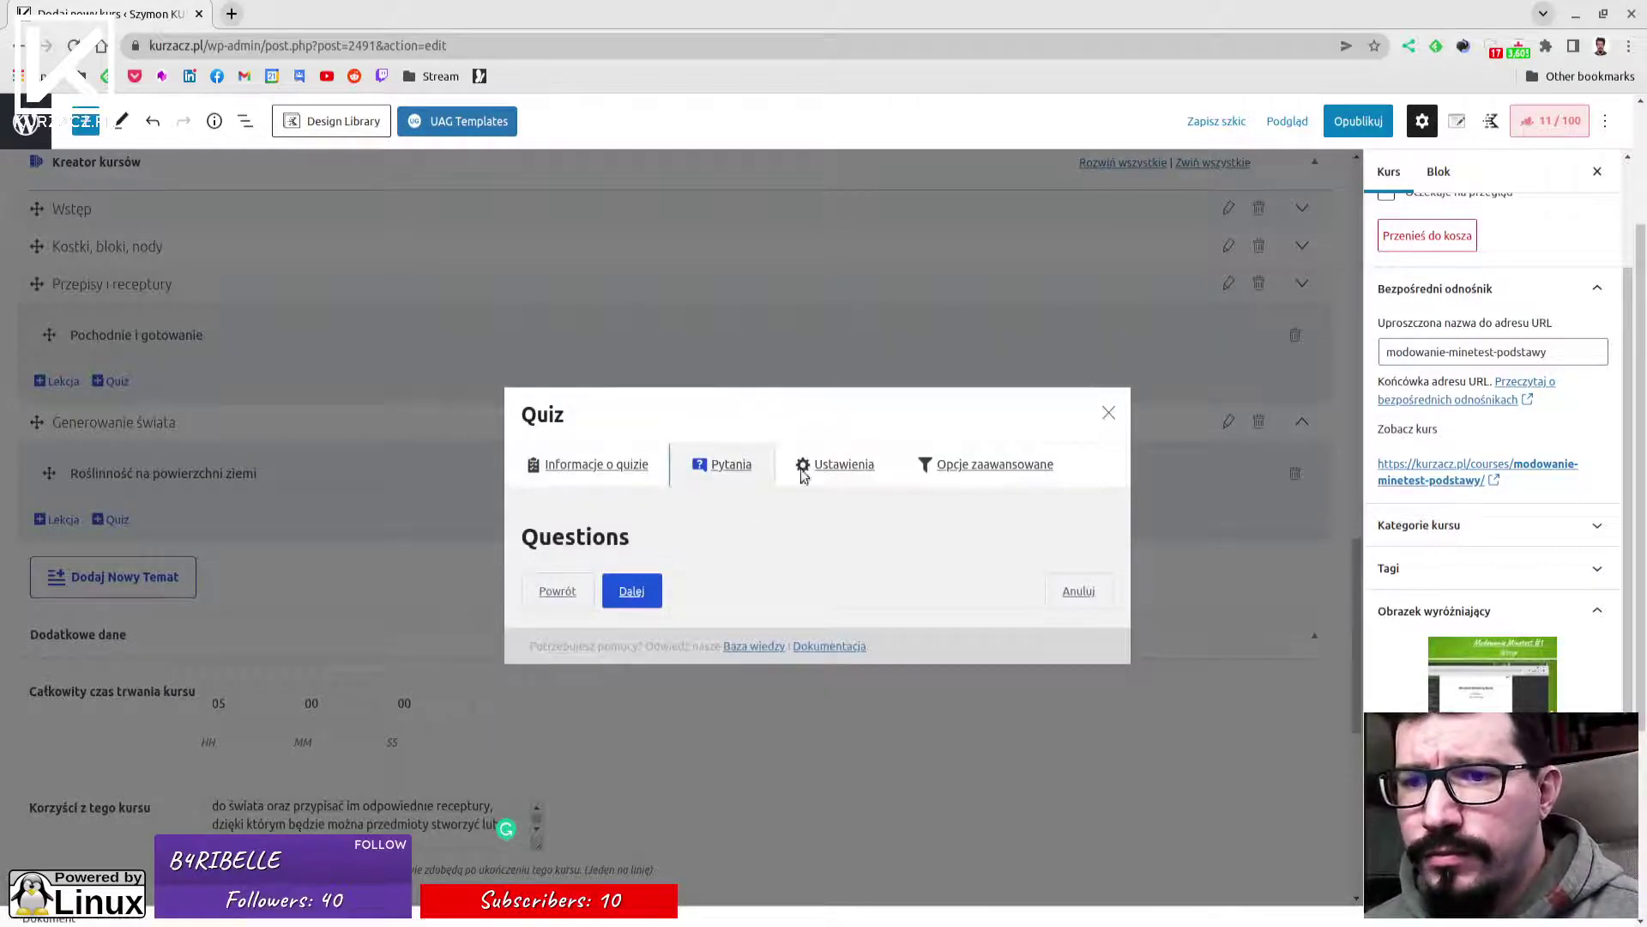
{"action": "left_click", "coordinate": [837, 465]}
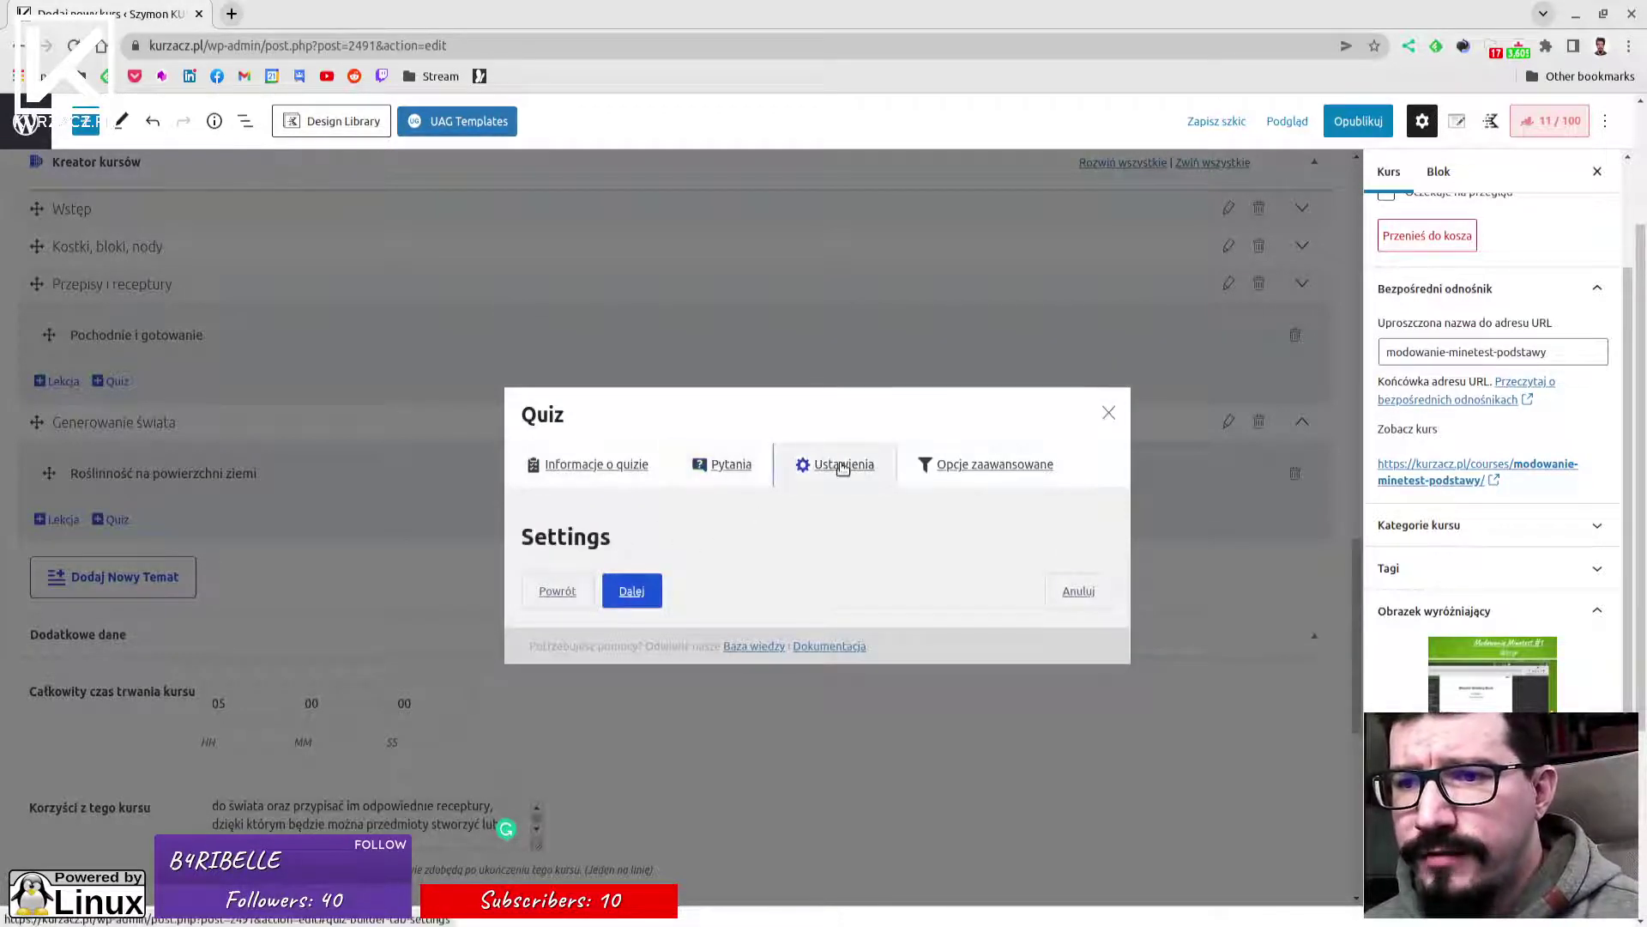
{"action": "left_click", "coordinate": [980, 476]}
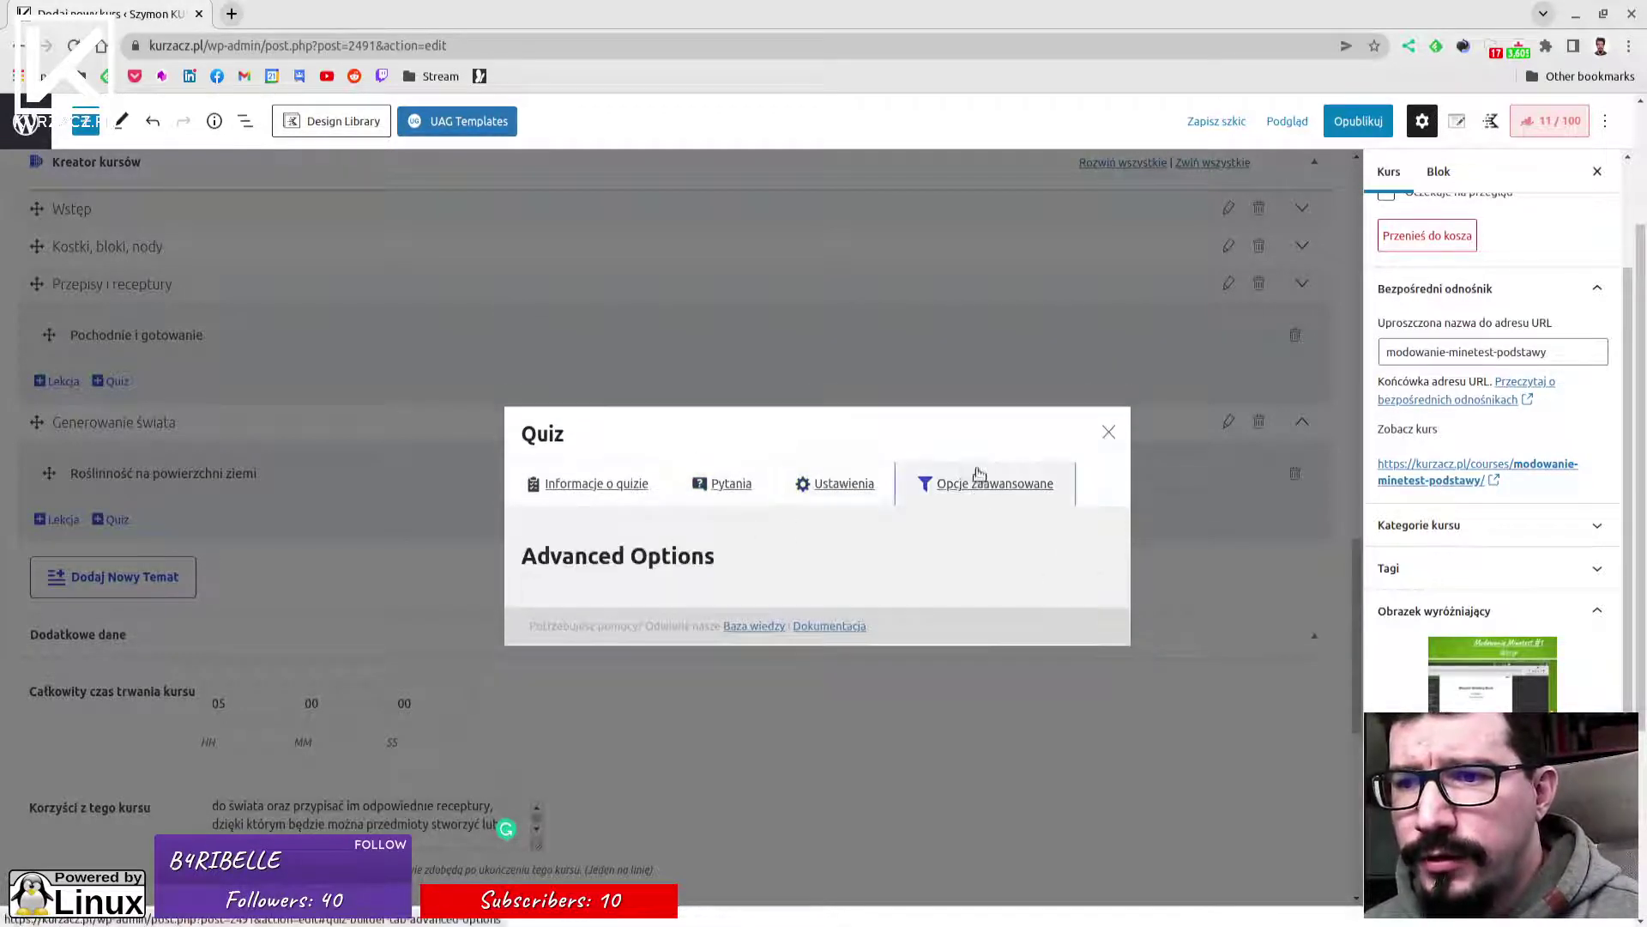
Return to the quiz information section and save Quiz 1 to the Generowanie świata topic.
{"action": "left_click", "coordinate": [832, 494]}
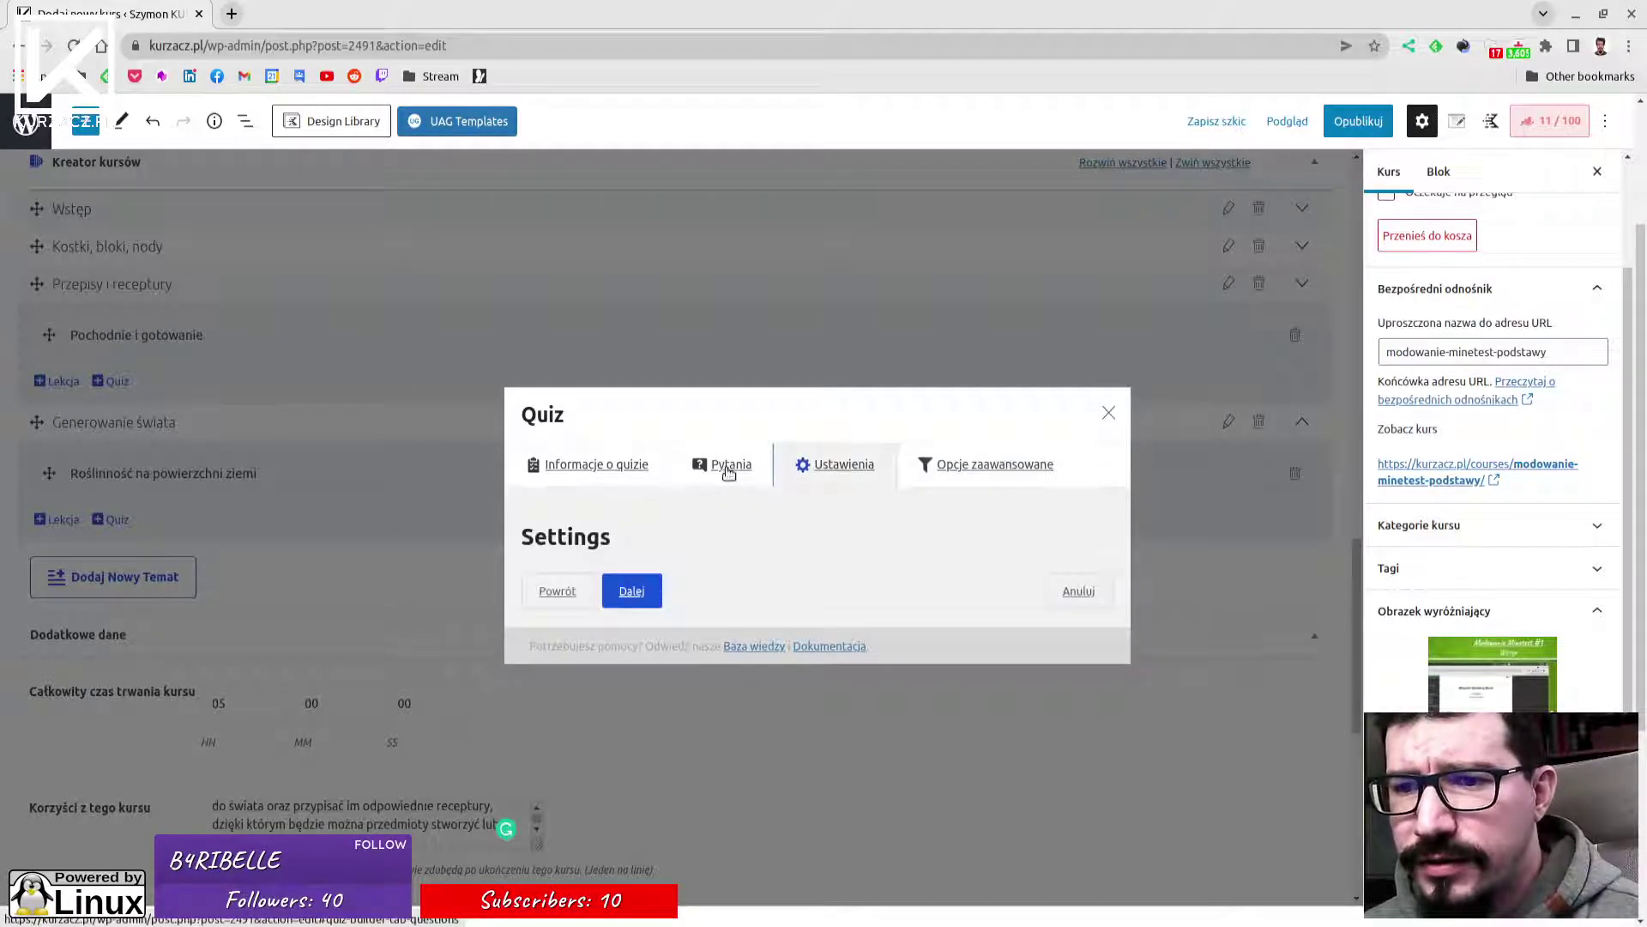
{"action": "left_click", "coordinate": [728, 472]}
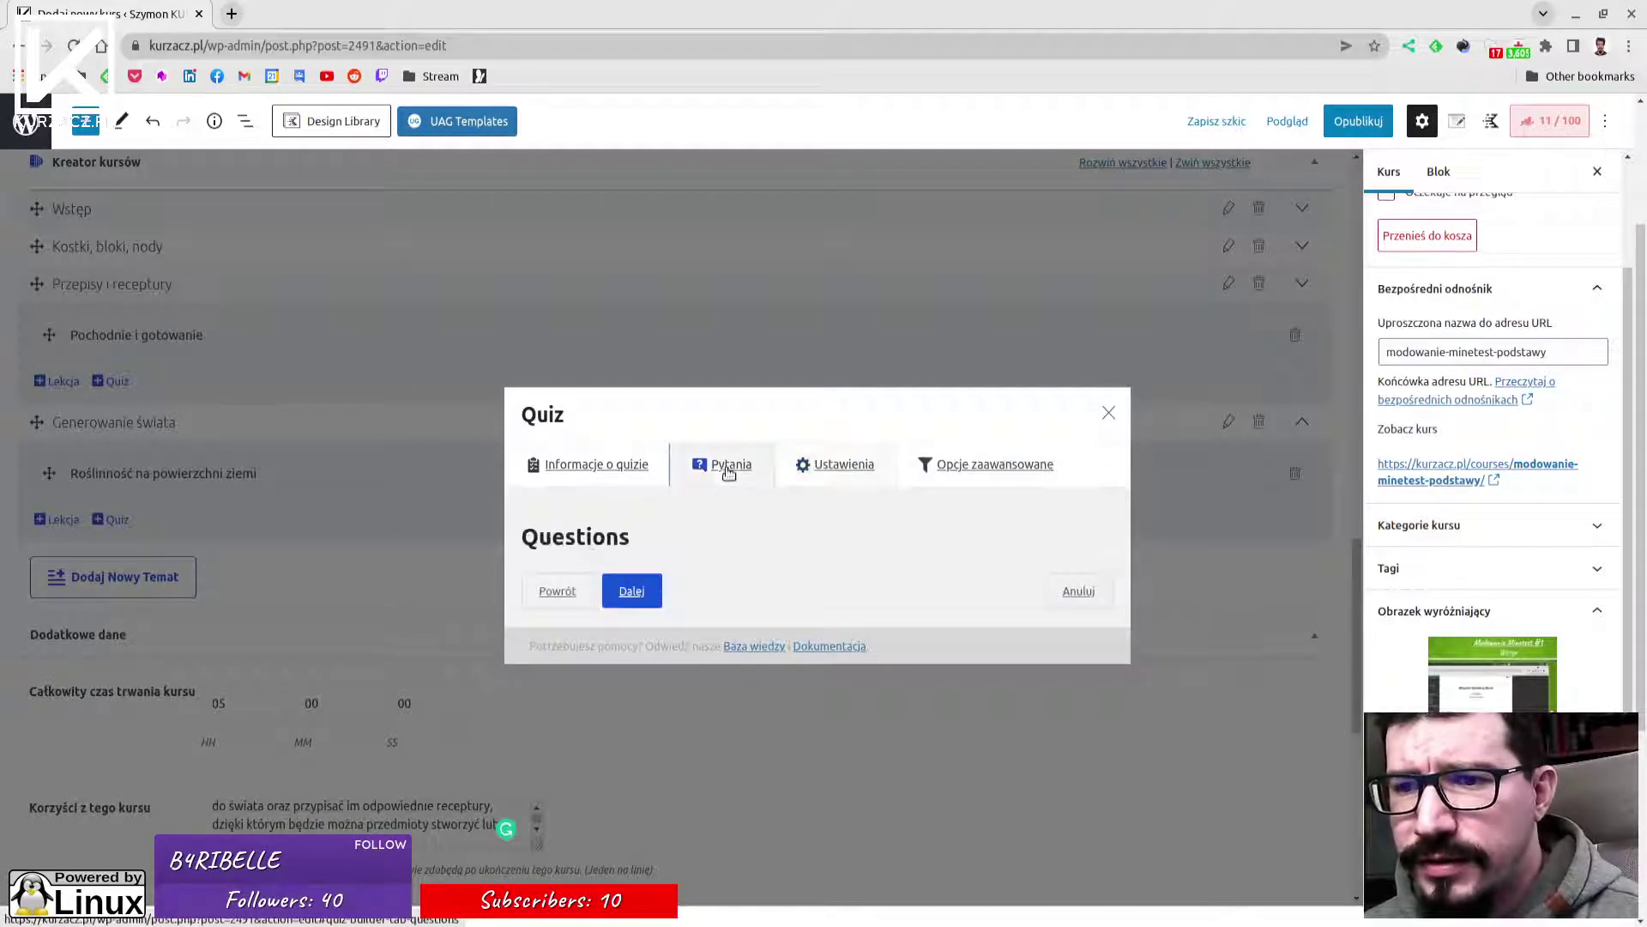
{"action": "left_click", "coordinate": [591, 465]}
{"action": "left_click", "coordinate": [620, 670]}
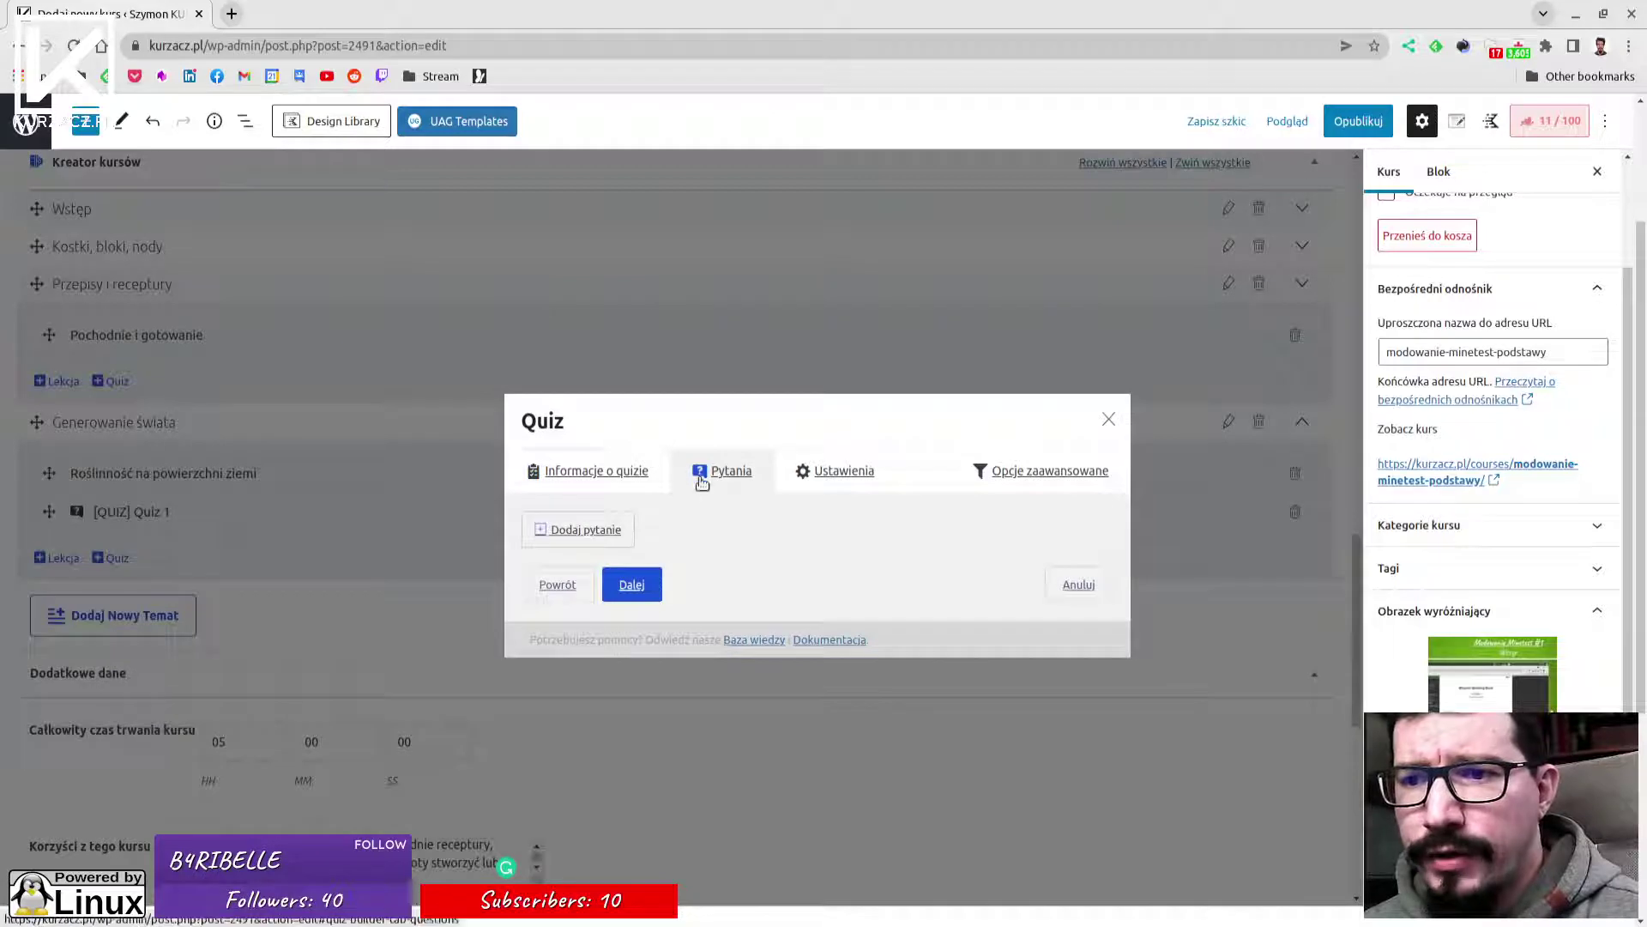
Review the saved quiz's settings, such as time limit, feedback mode, allowed attempts and passing grade, along with its advanced options.
{"action": "left_click", "coordinate": [829, 480]}
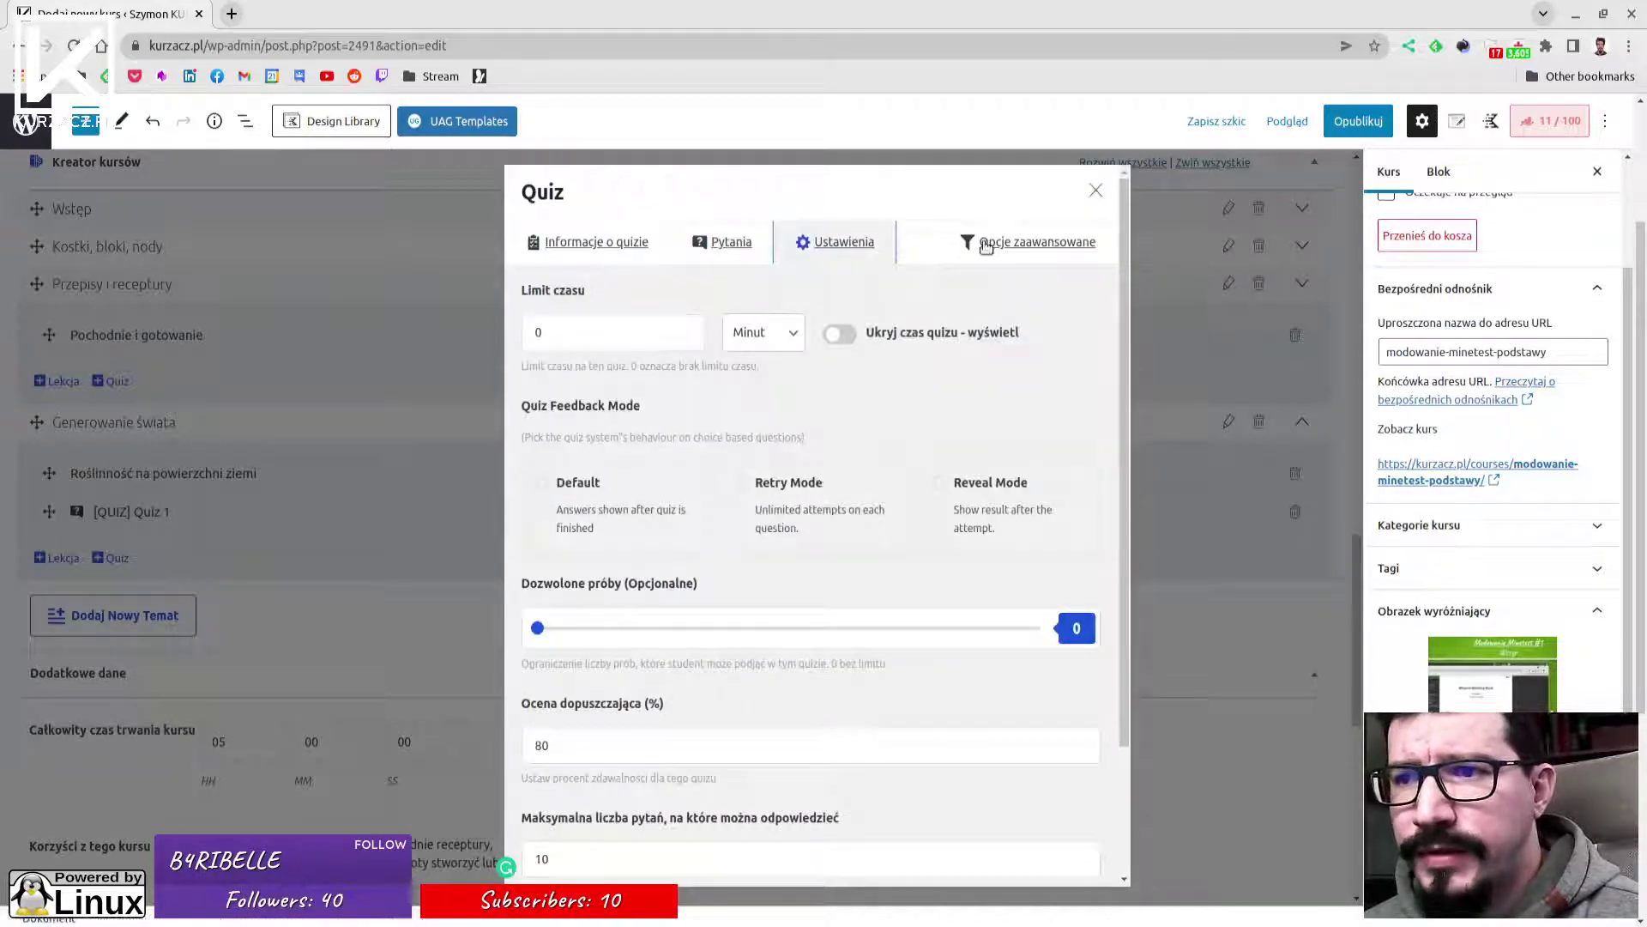
{"action": "left_click", "coordinate": [987, 244]}
{"action": "left_click", "coordinate": [729, 268]}
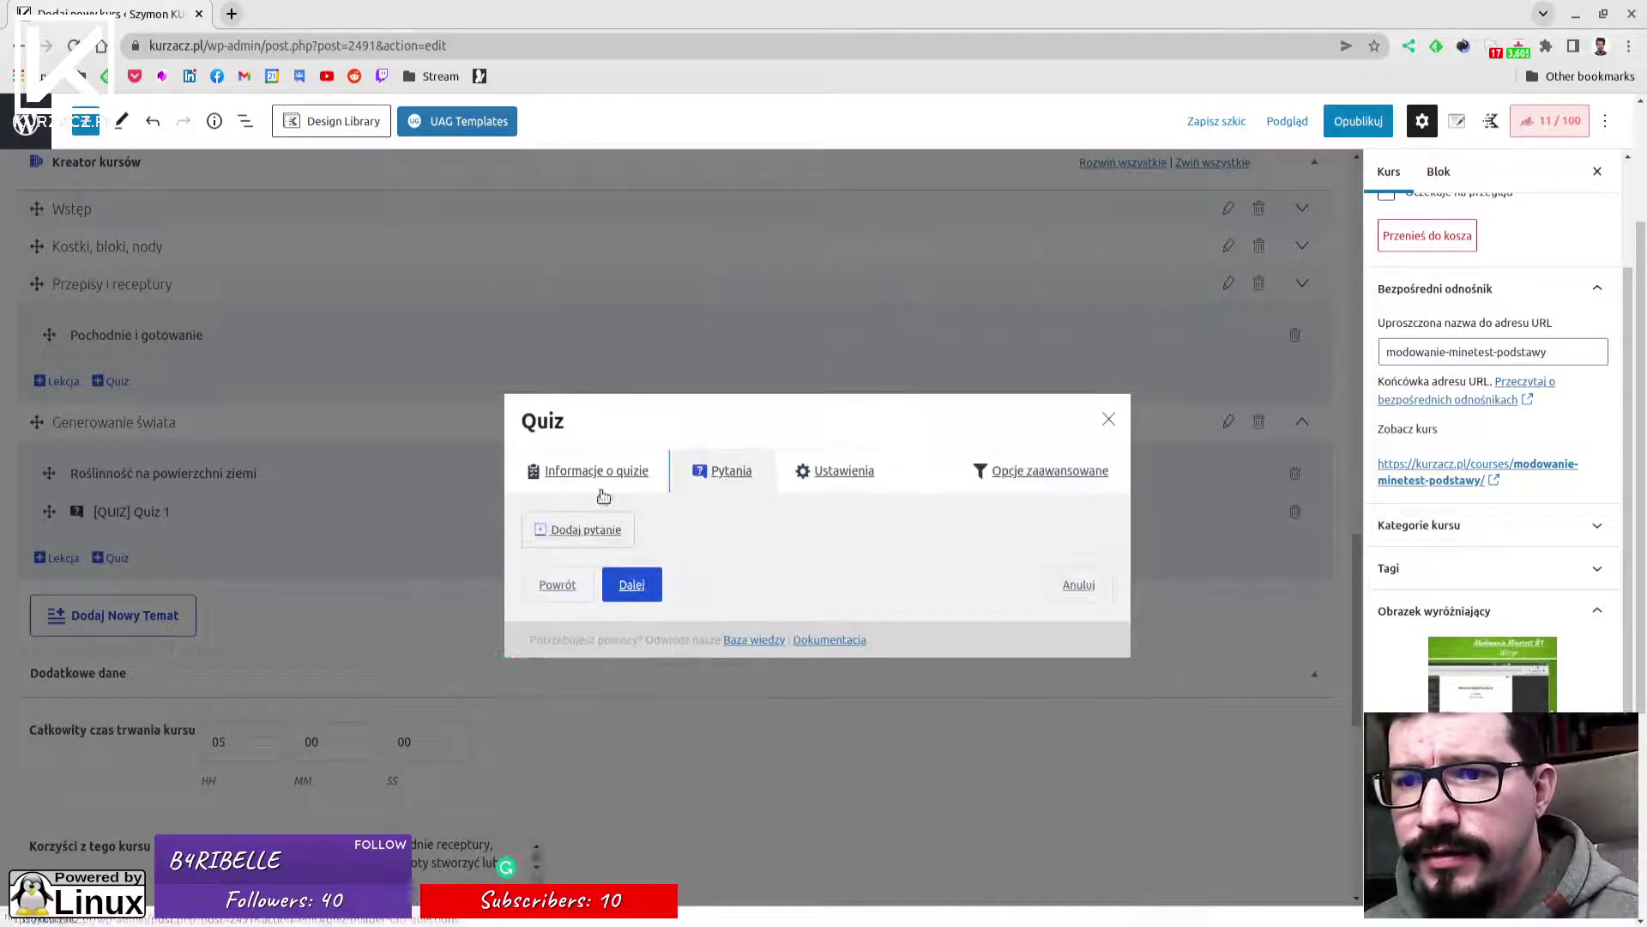
{"action": "left_click", "coordinate": [826, 481]}
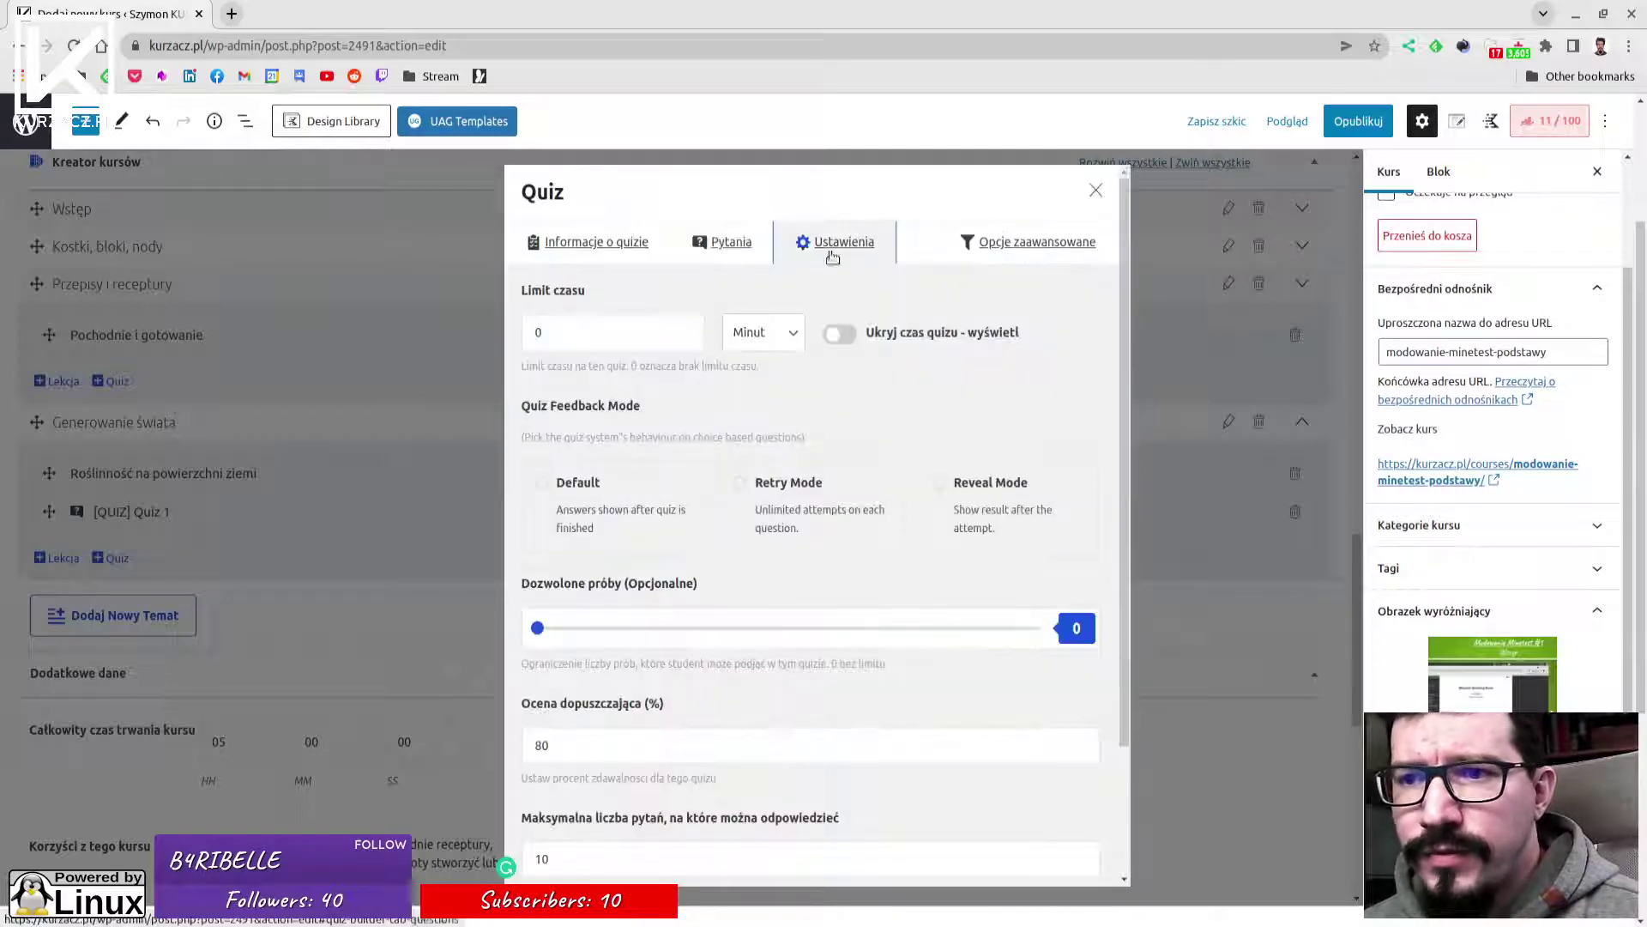
{"action": "left_click", "coordinate": [727, 242]}
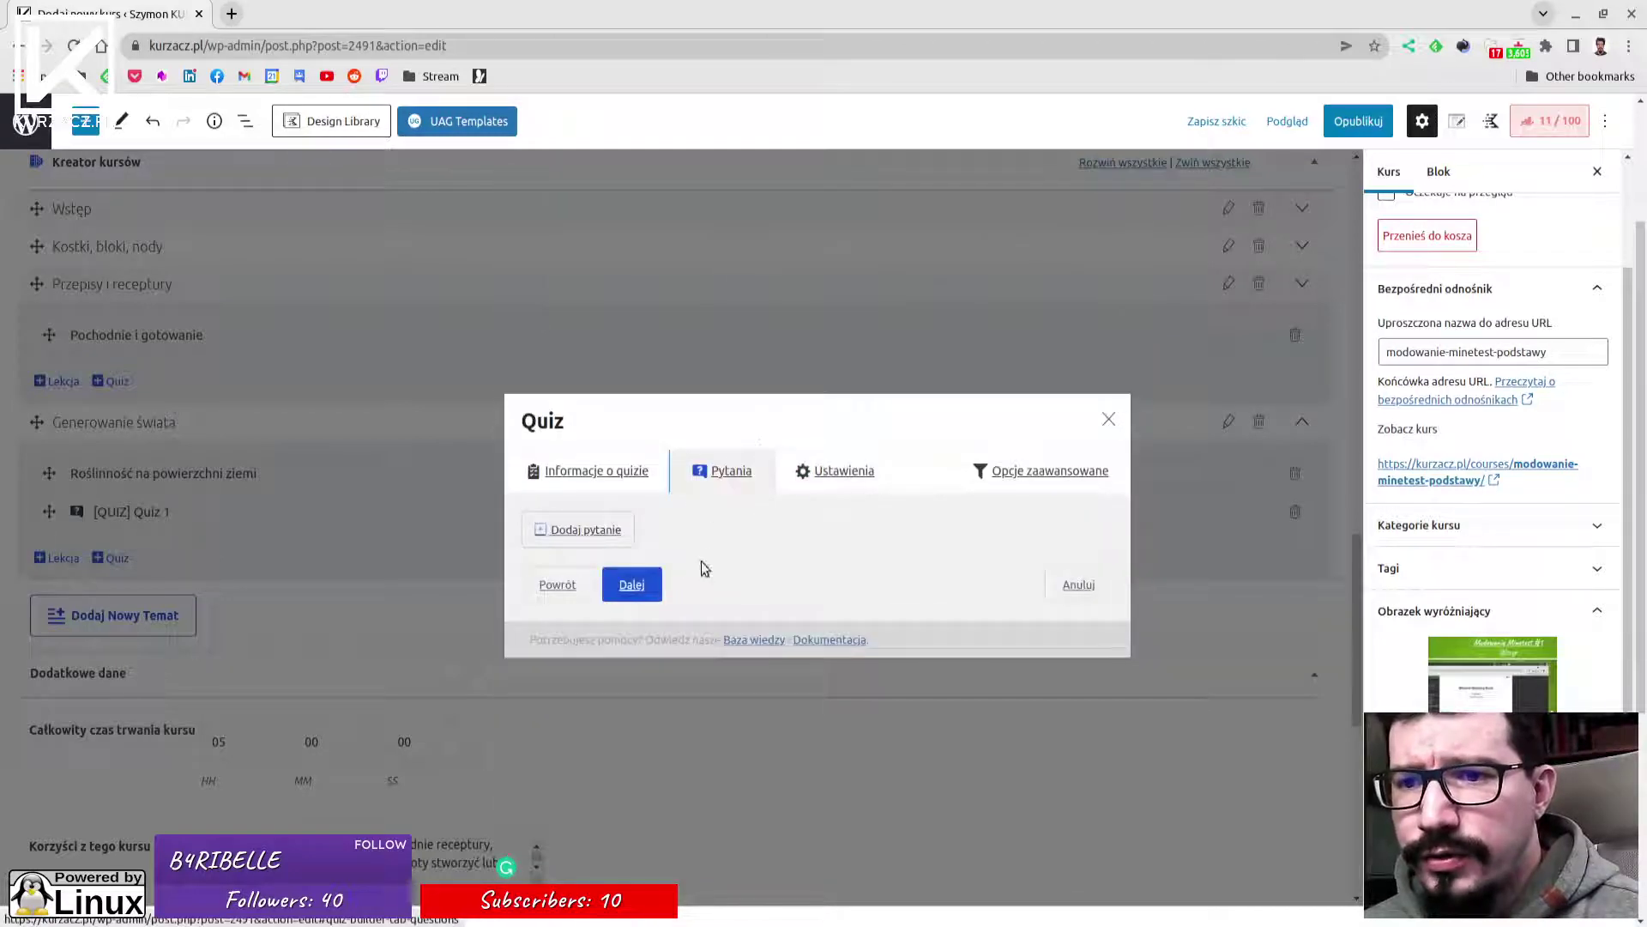
Add a first question to Quiz 1, set its type to Jeden wybór and examine its answer form.
{"action": "left_click", "coordinate": [586, 539]}
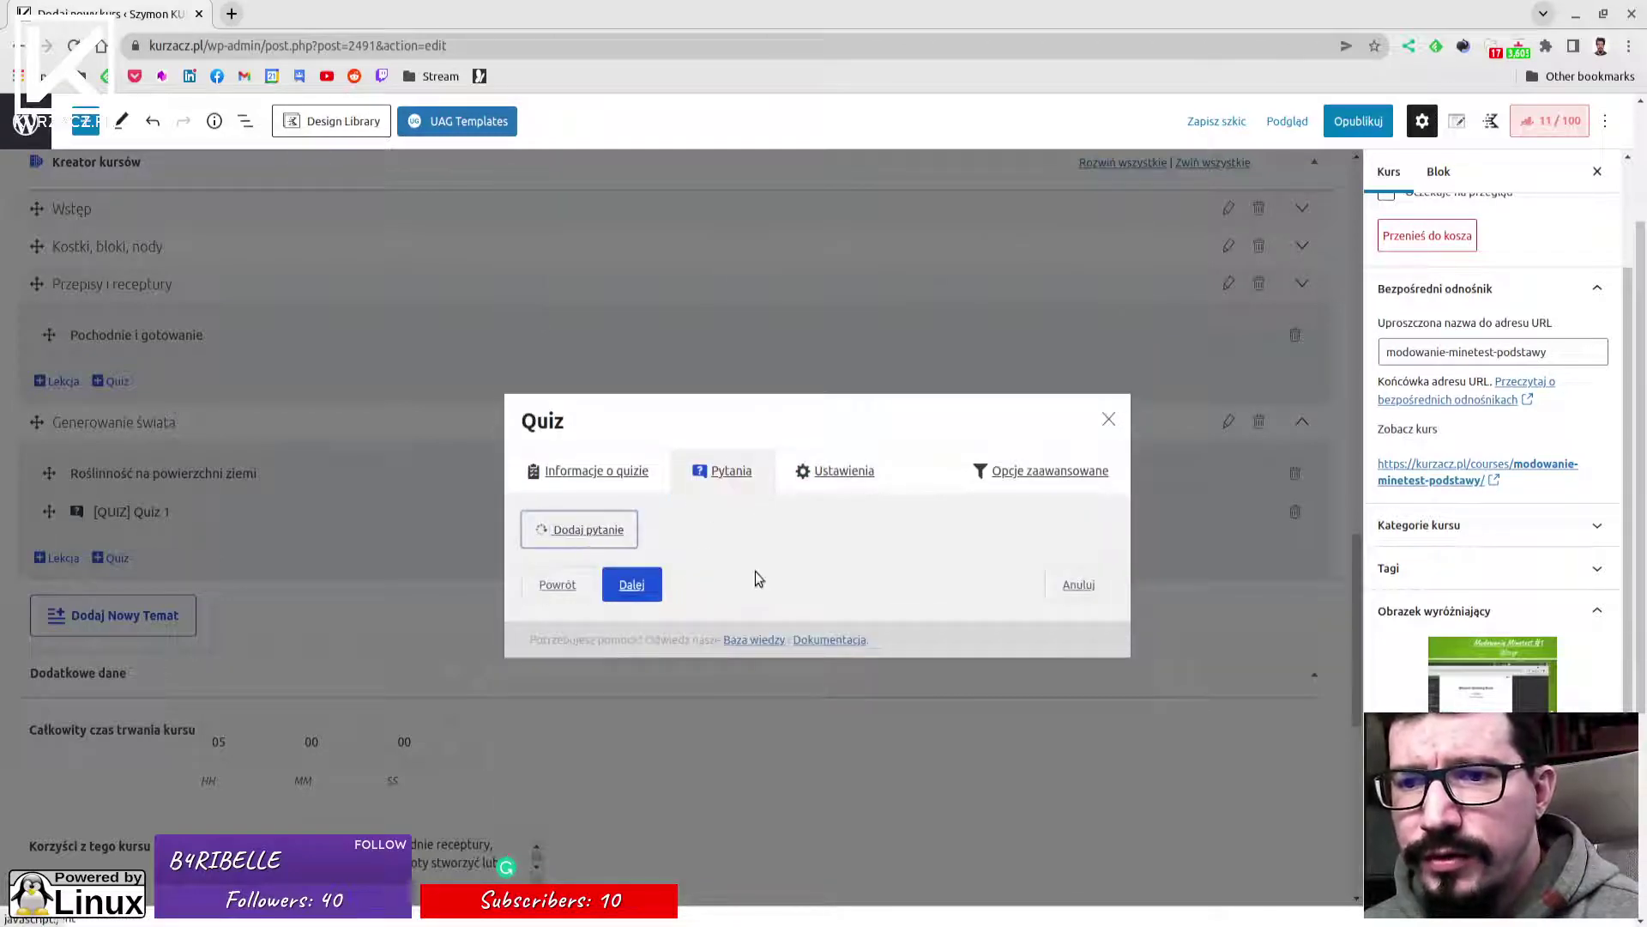
{"action": "scroll", "coordinate": [635, 357], "scroll_direction": "down", "scroll_amount": 1}
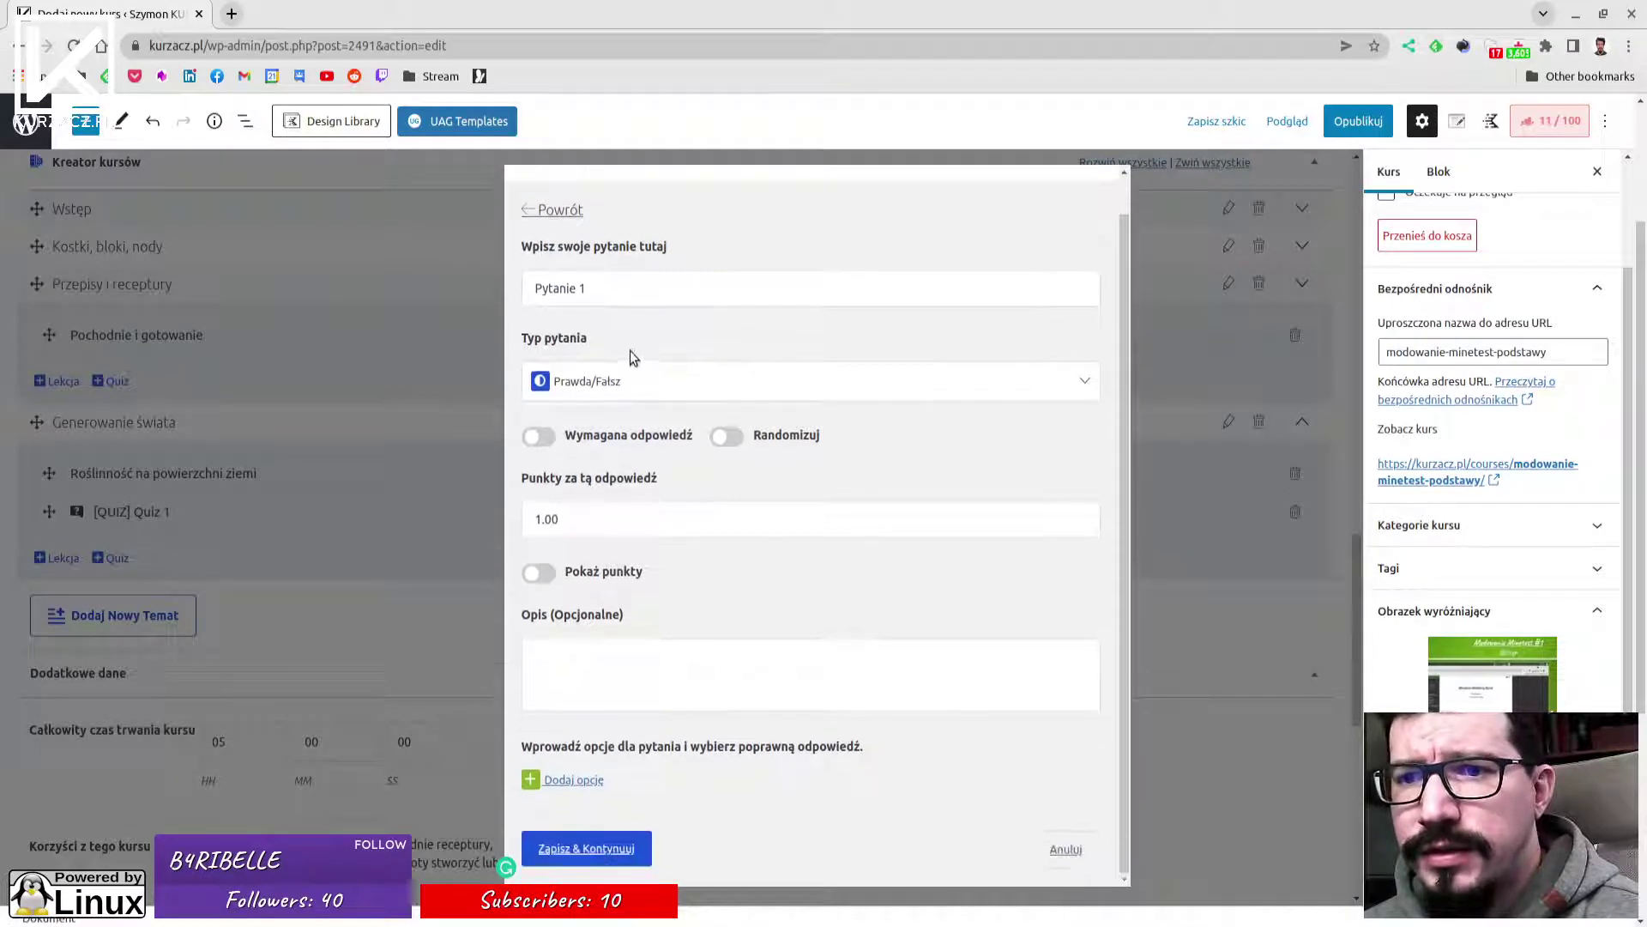
{"action": "left_click", "coordinate": [627, 395]}
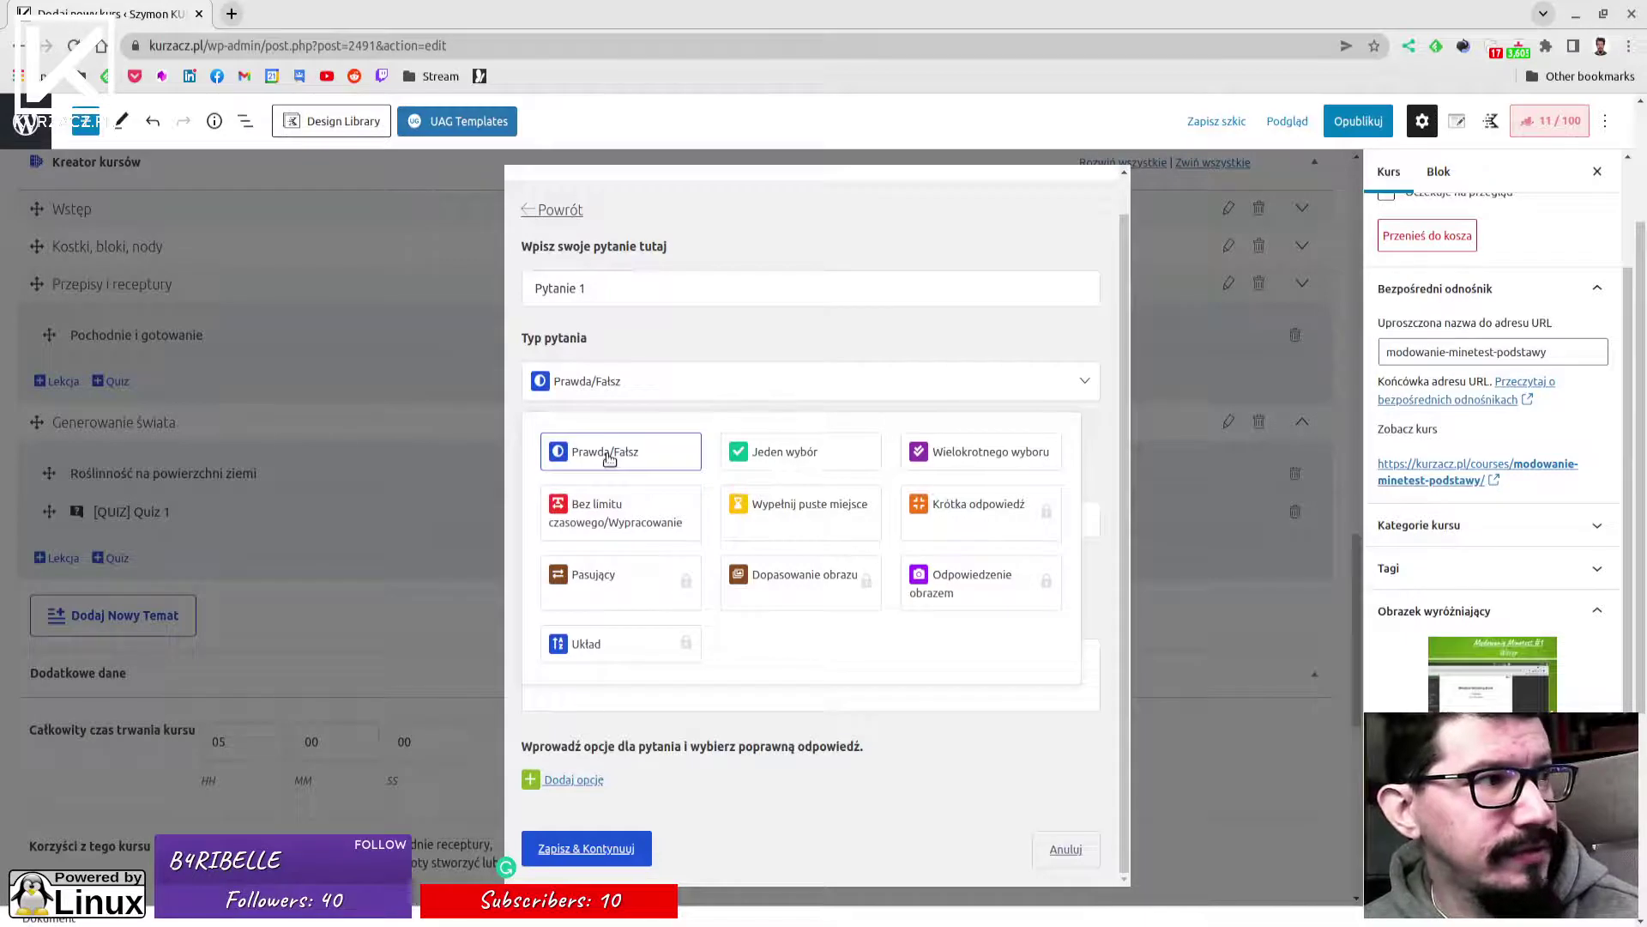
{"action": "left_click", "coordinate": [781, 460]}
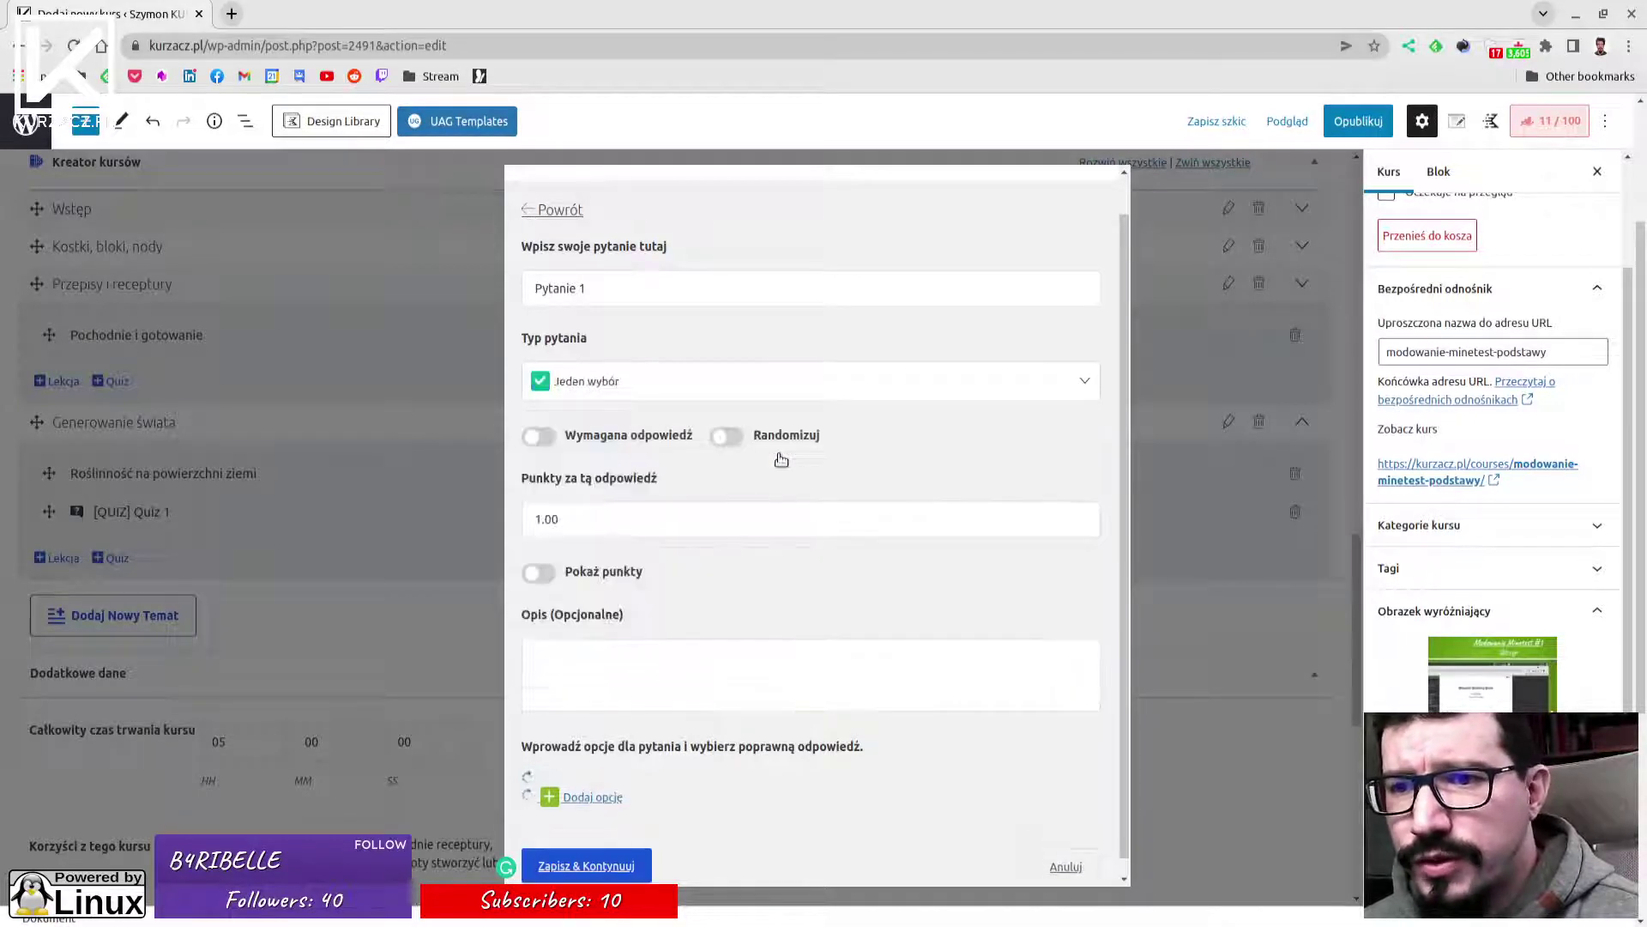
{"action": "scroll", "coordinate": [646, 610], "scroll_direction": "down", "scroll_amount": 5}
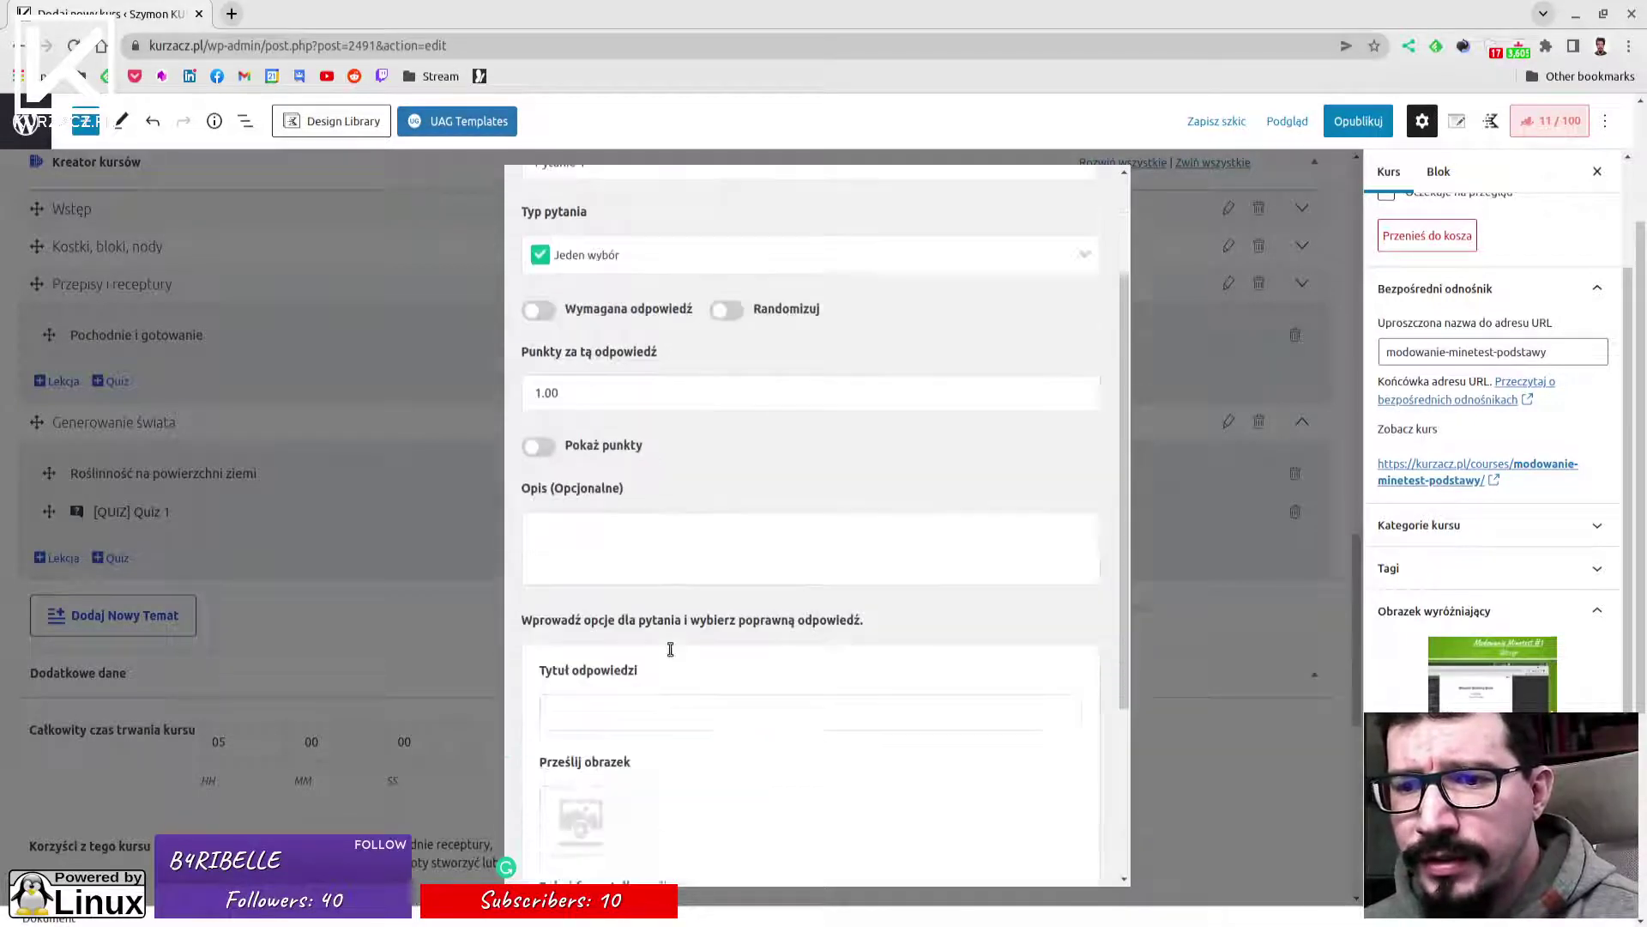
{"action": "scroll", "coordinate": [628, 709], "scroll_direction": "up", "scroll_amount": 4}
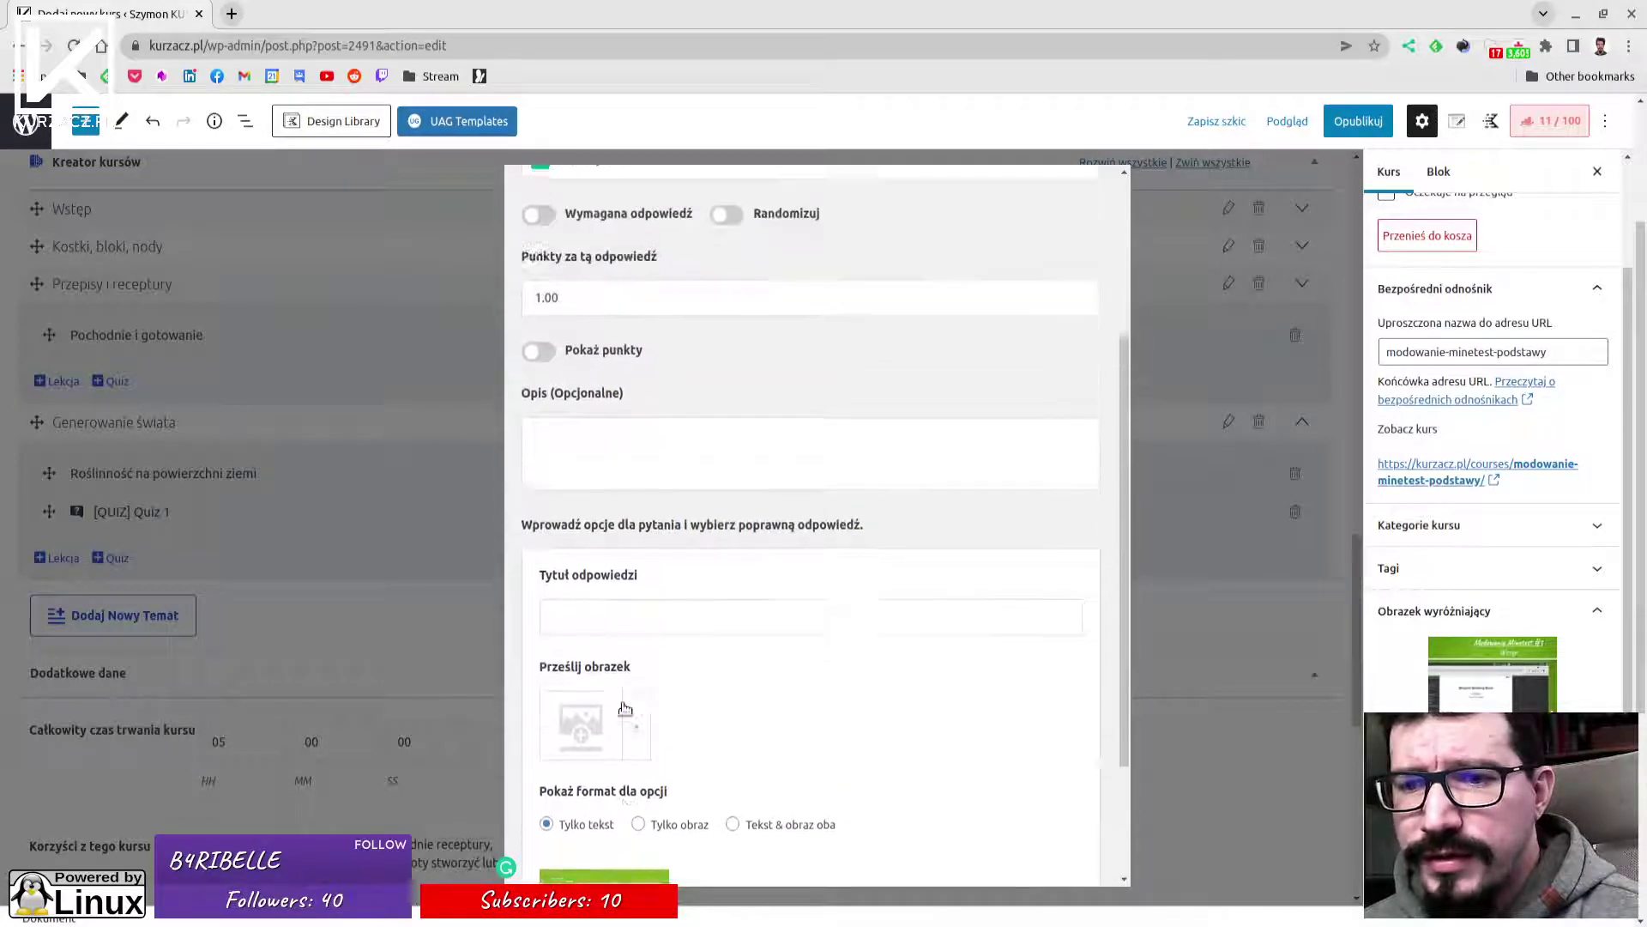
Try the Krótka odpowiedź question type and set the type of Pytanie 1 to Prawda/Fałsz instead.
{"action": "left_click", "coordinate": [582, 322]}
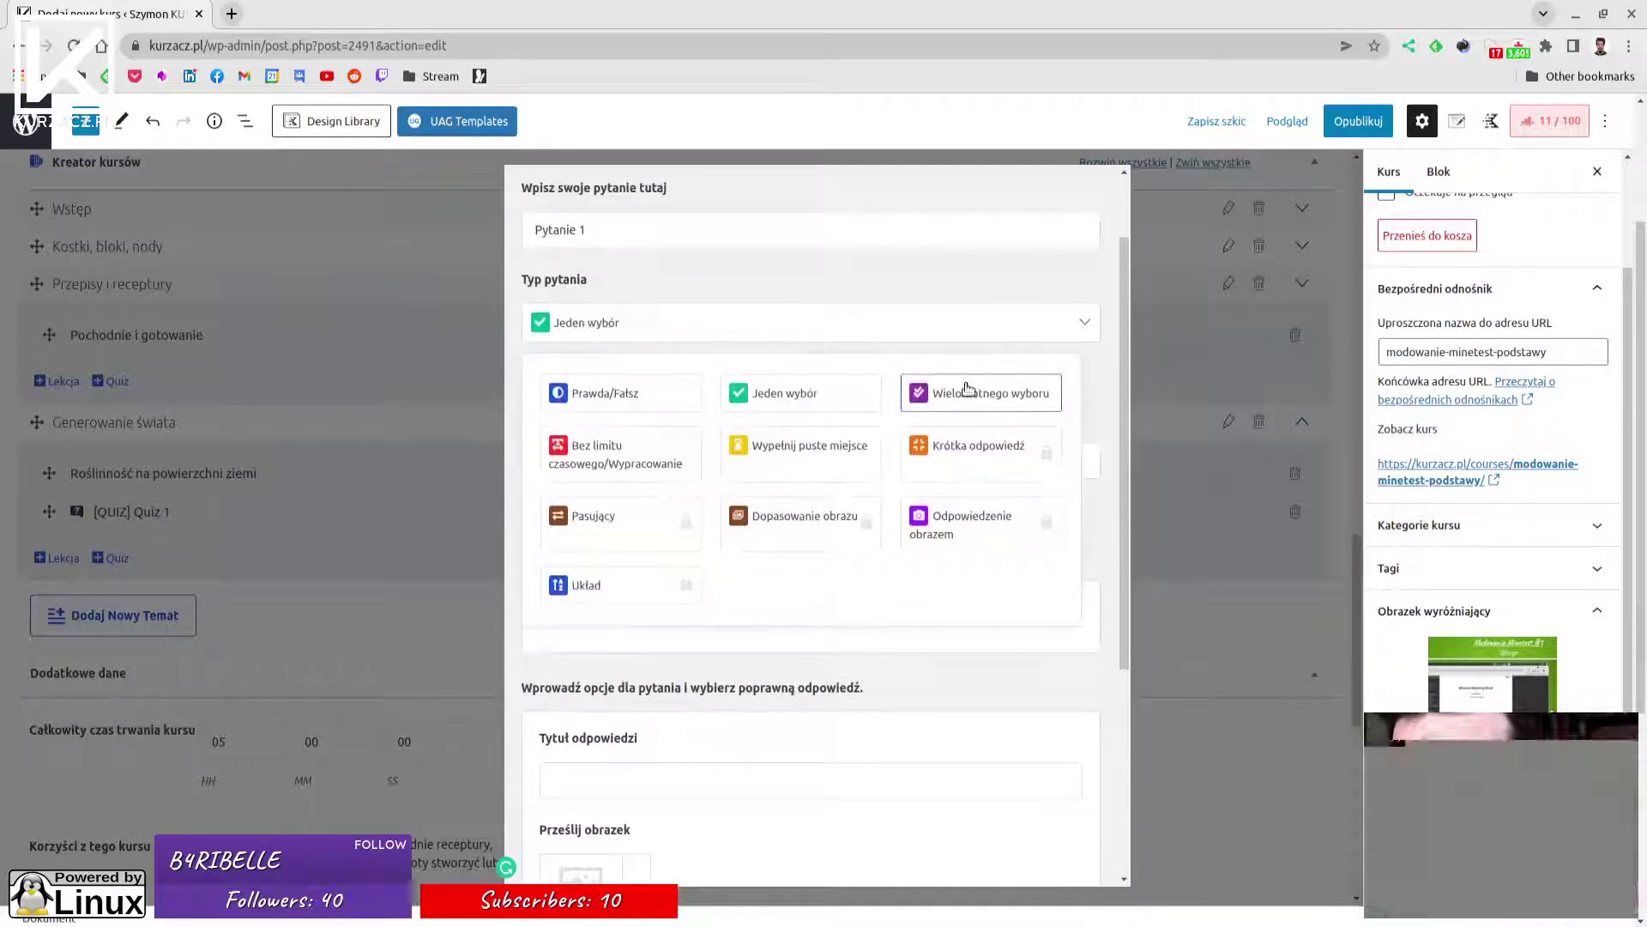
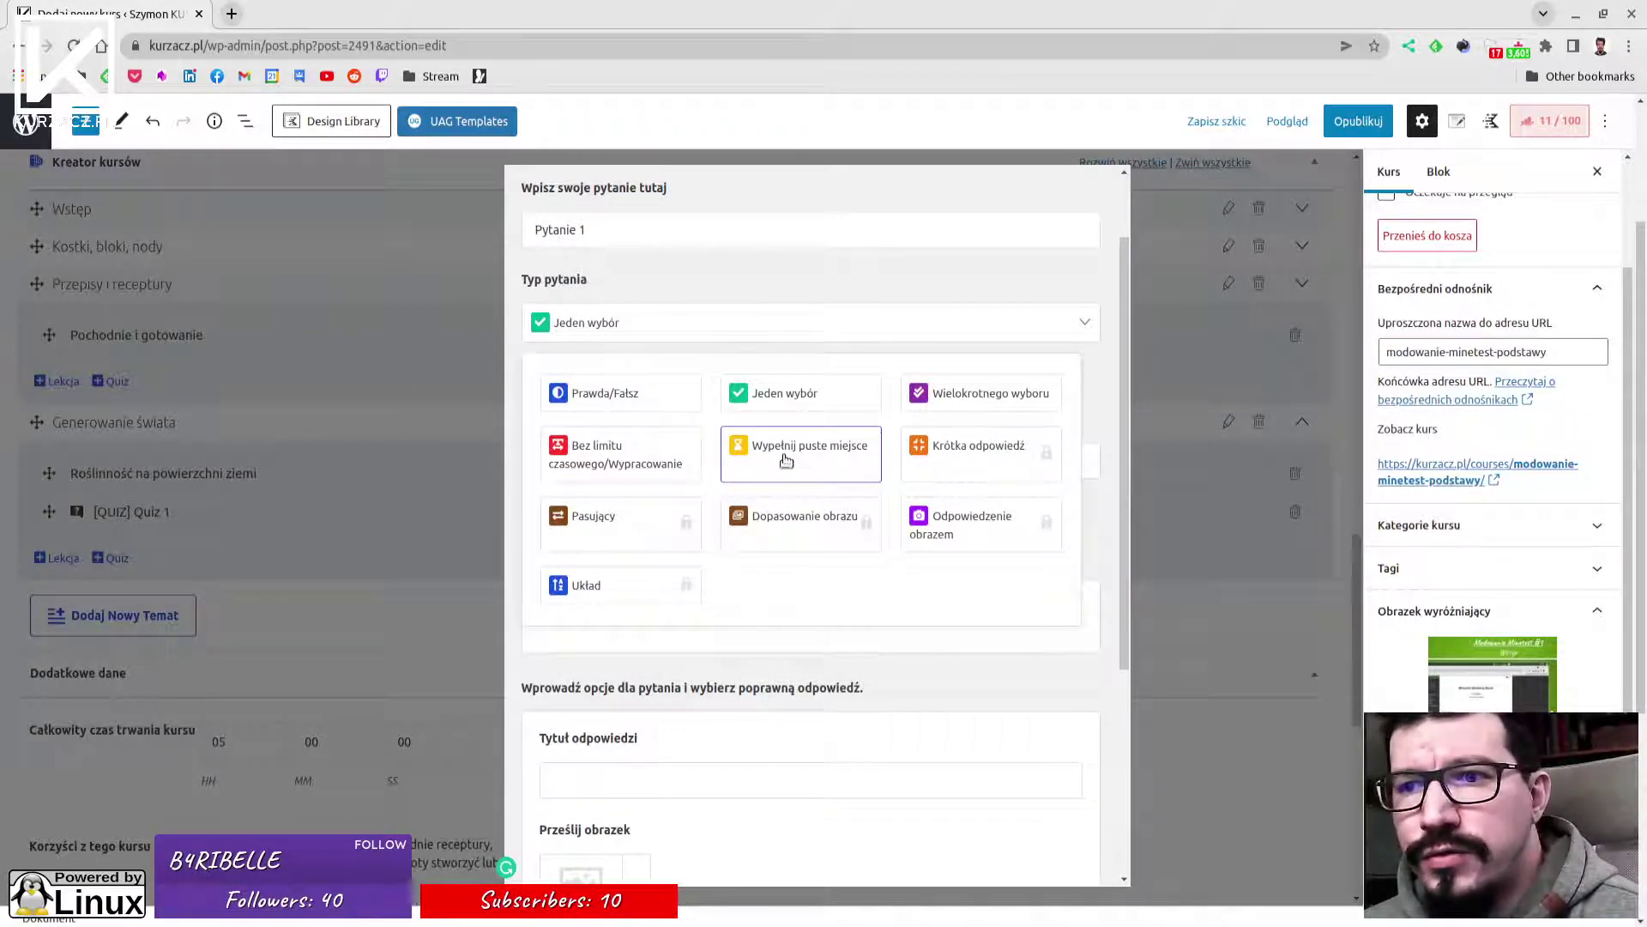
{"action": "left_click", "coordinate": [969, 454]}
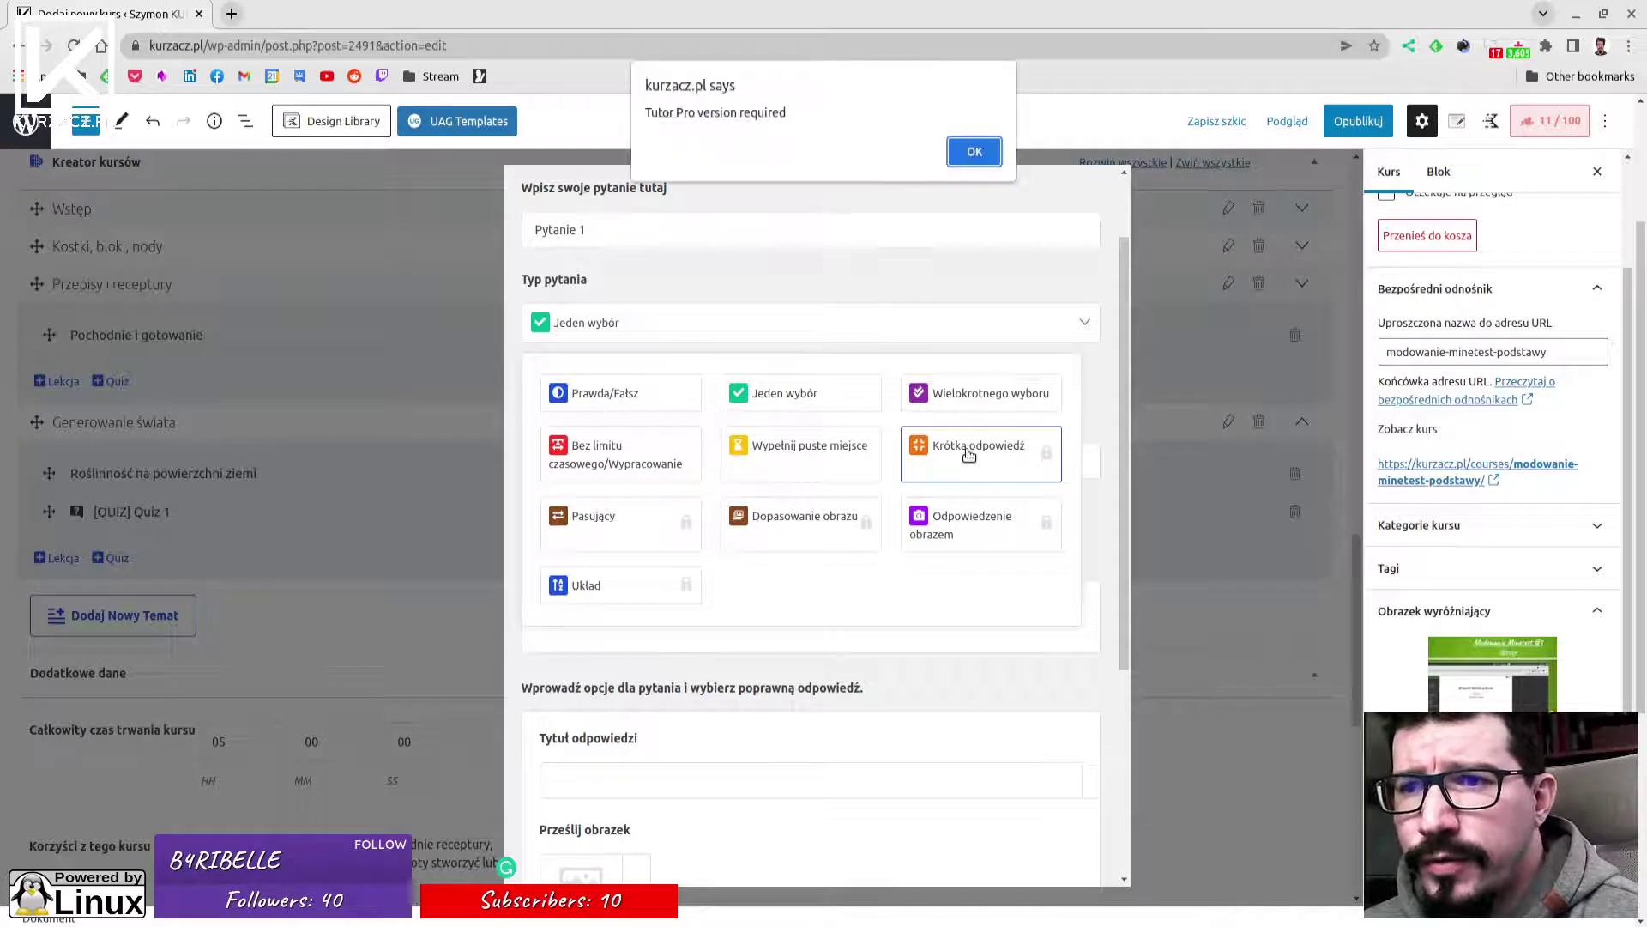
{"action": "left_click", "coordinate": [975, 153]}
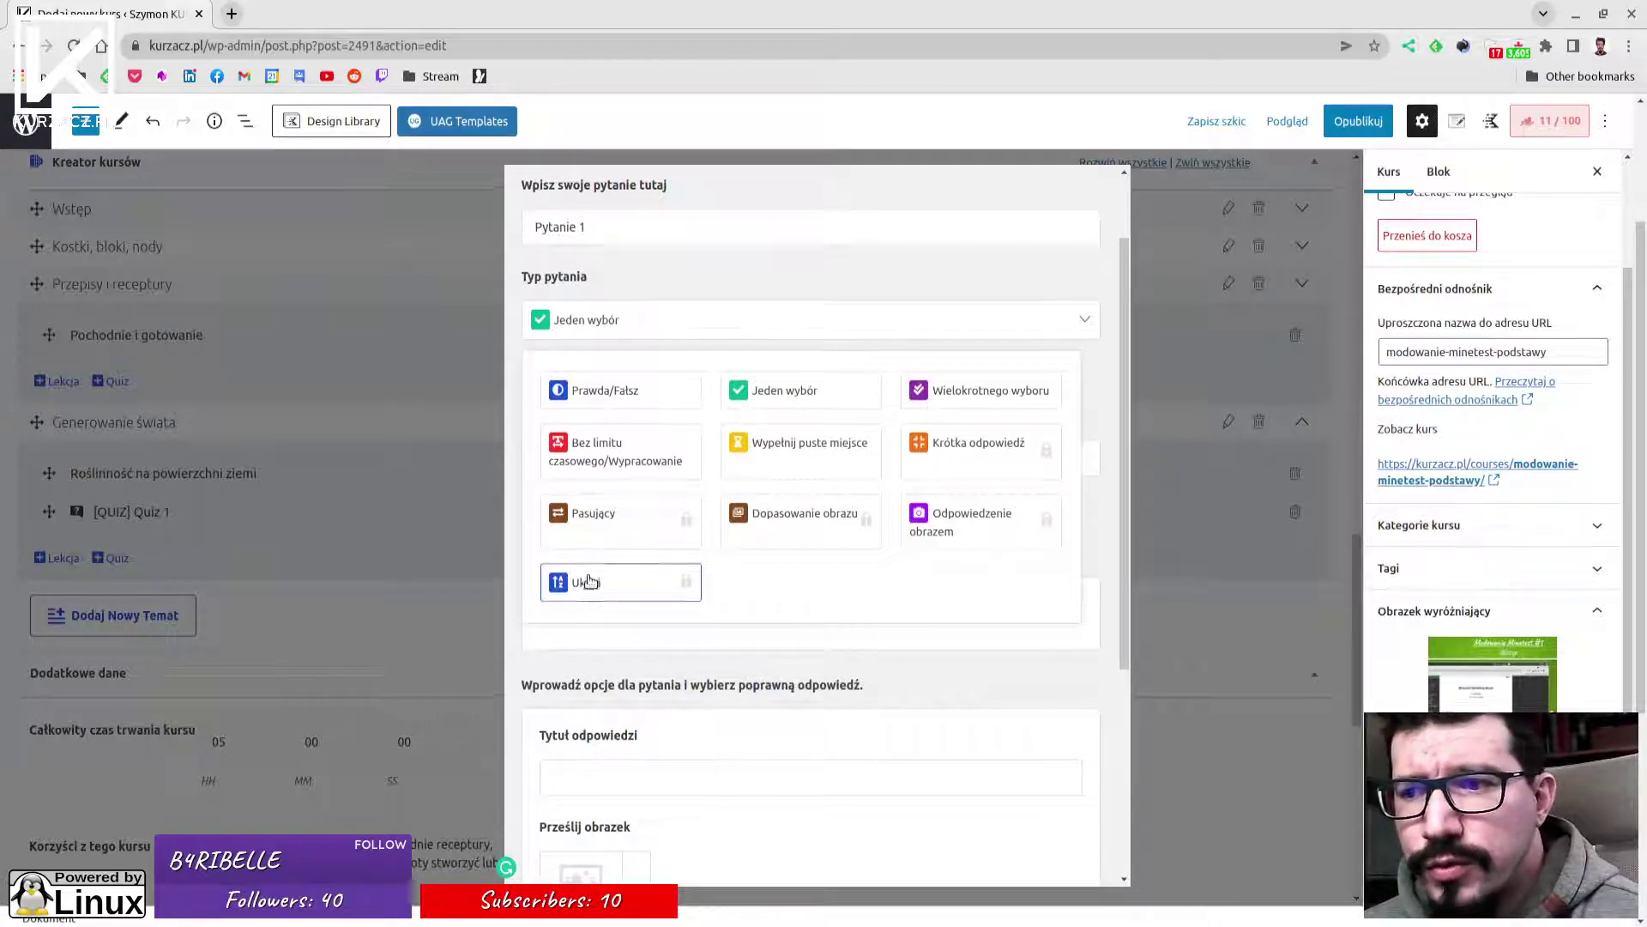
{"action": "scroll", "coordinate": [577, 581], "scroll_direction": "down", "scroll_amount": 2}
{"action": "scroll", "coordinate": [566, 441], "scroll_direction": "up", "scroll_amount": 1}
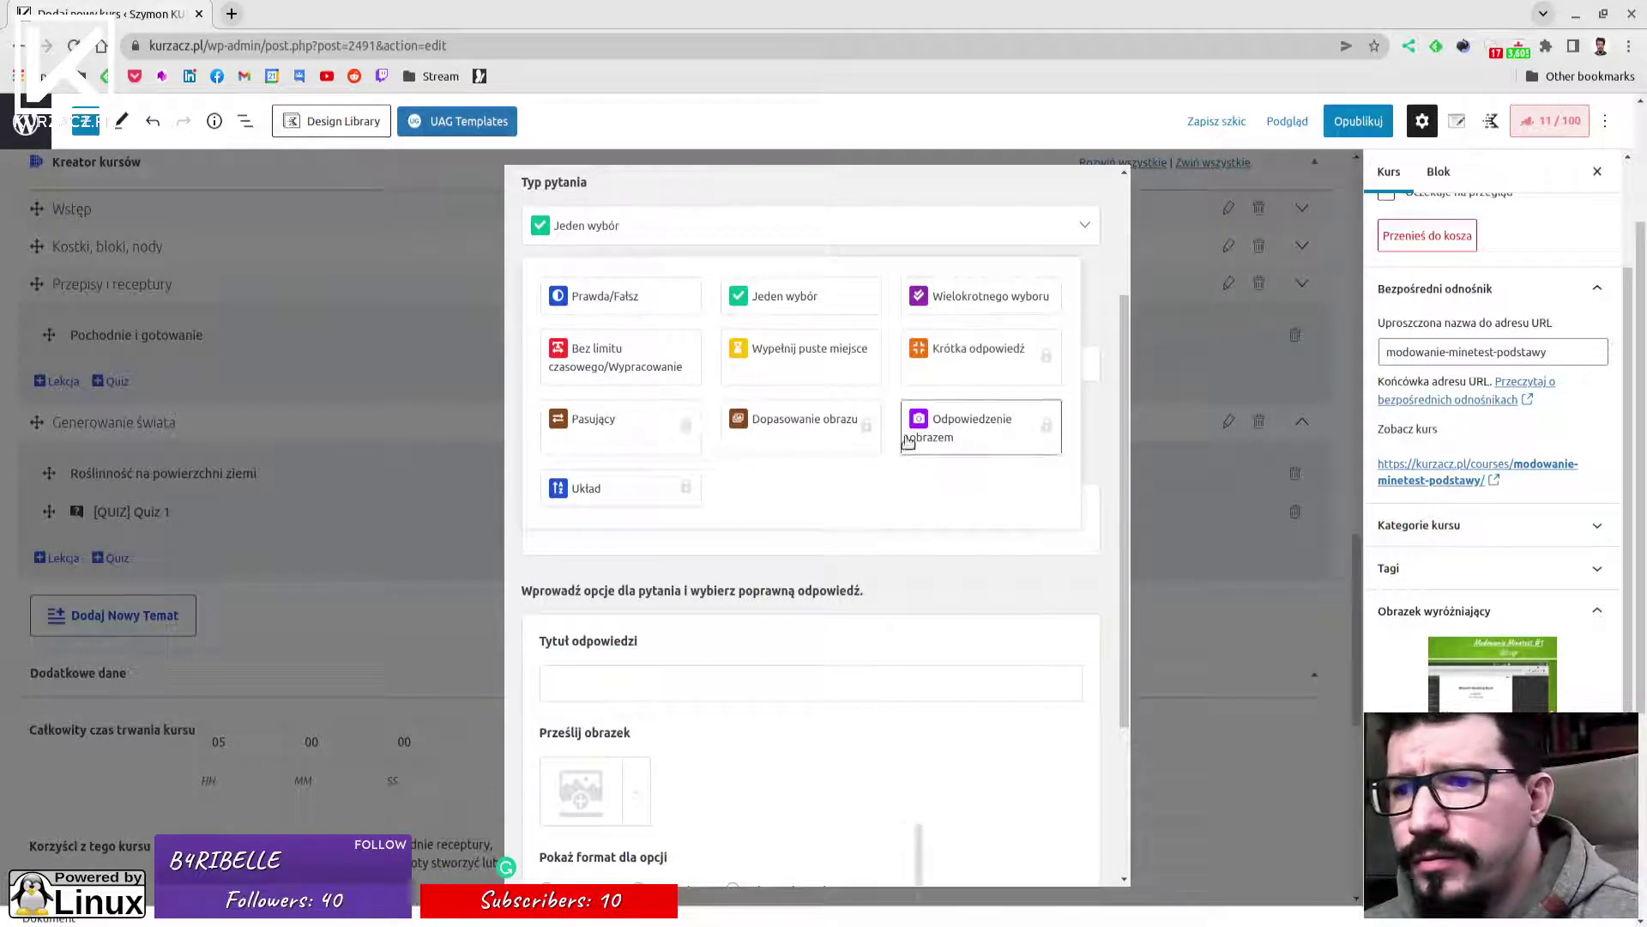
{"action": "left_click", "coordinate": [591, 299]}
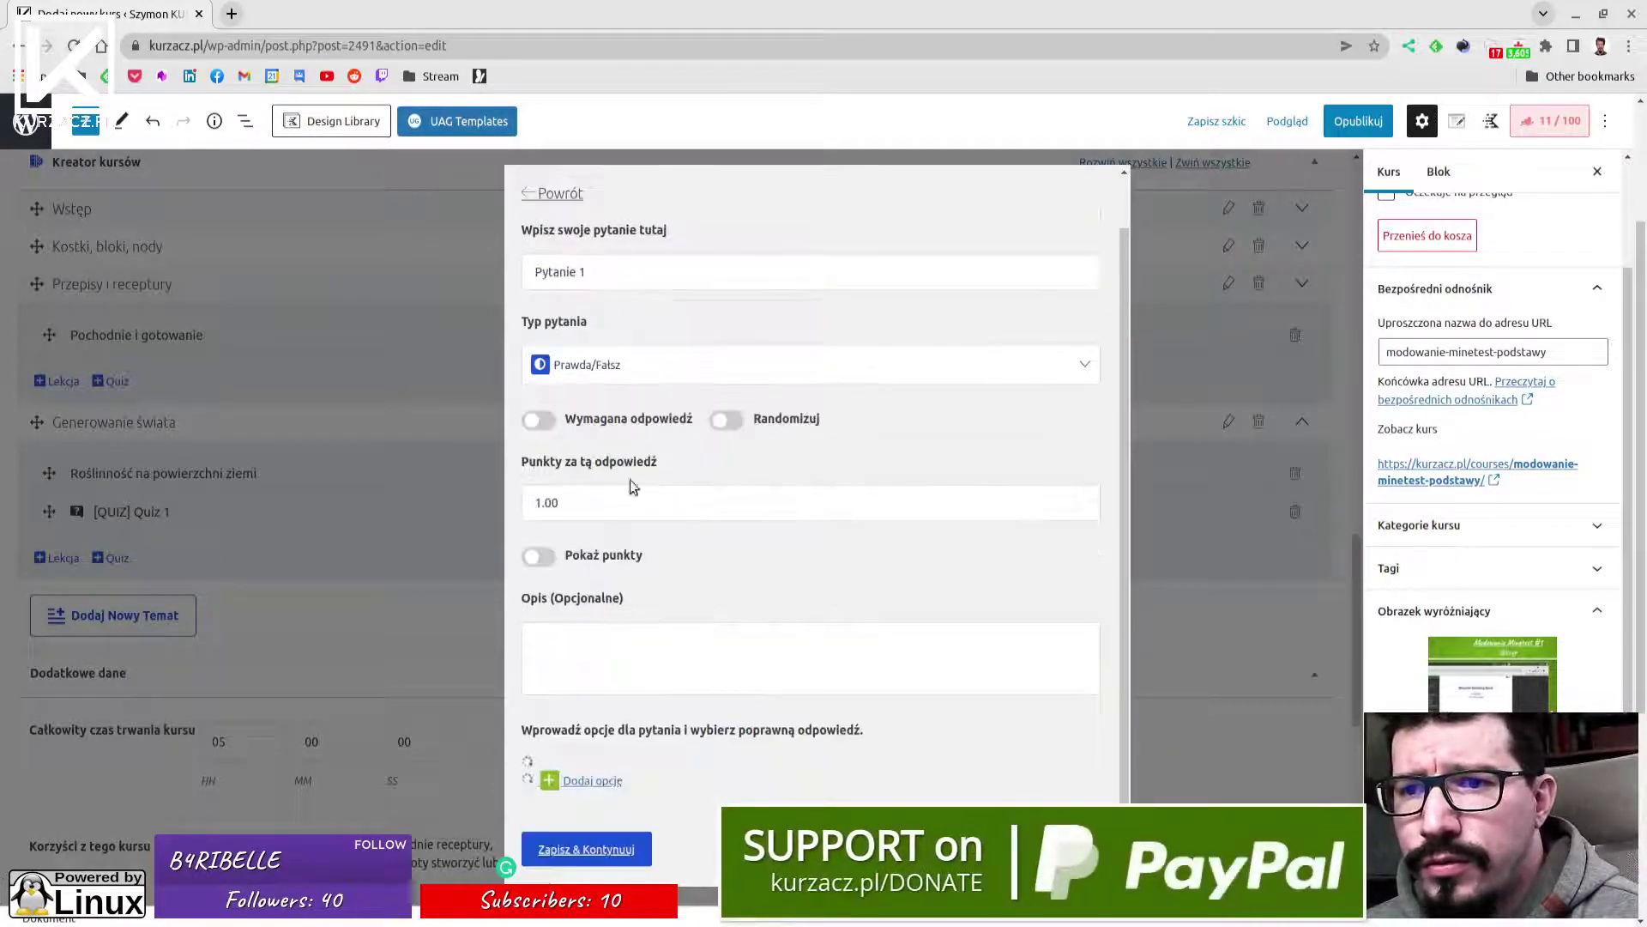
Switch the Randomizuj option on and back off for Pytanie 1 and look over the available question types.
{"action": "scroll", "coordinate": [624, 431], "scroll_direction": "down", "scroll_amount": 1}
{"action": "scroll", "coordinate": [651, 420], "scroll_direction": "up", "scroll_amount": 2}
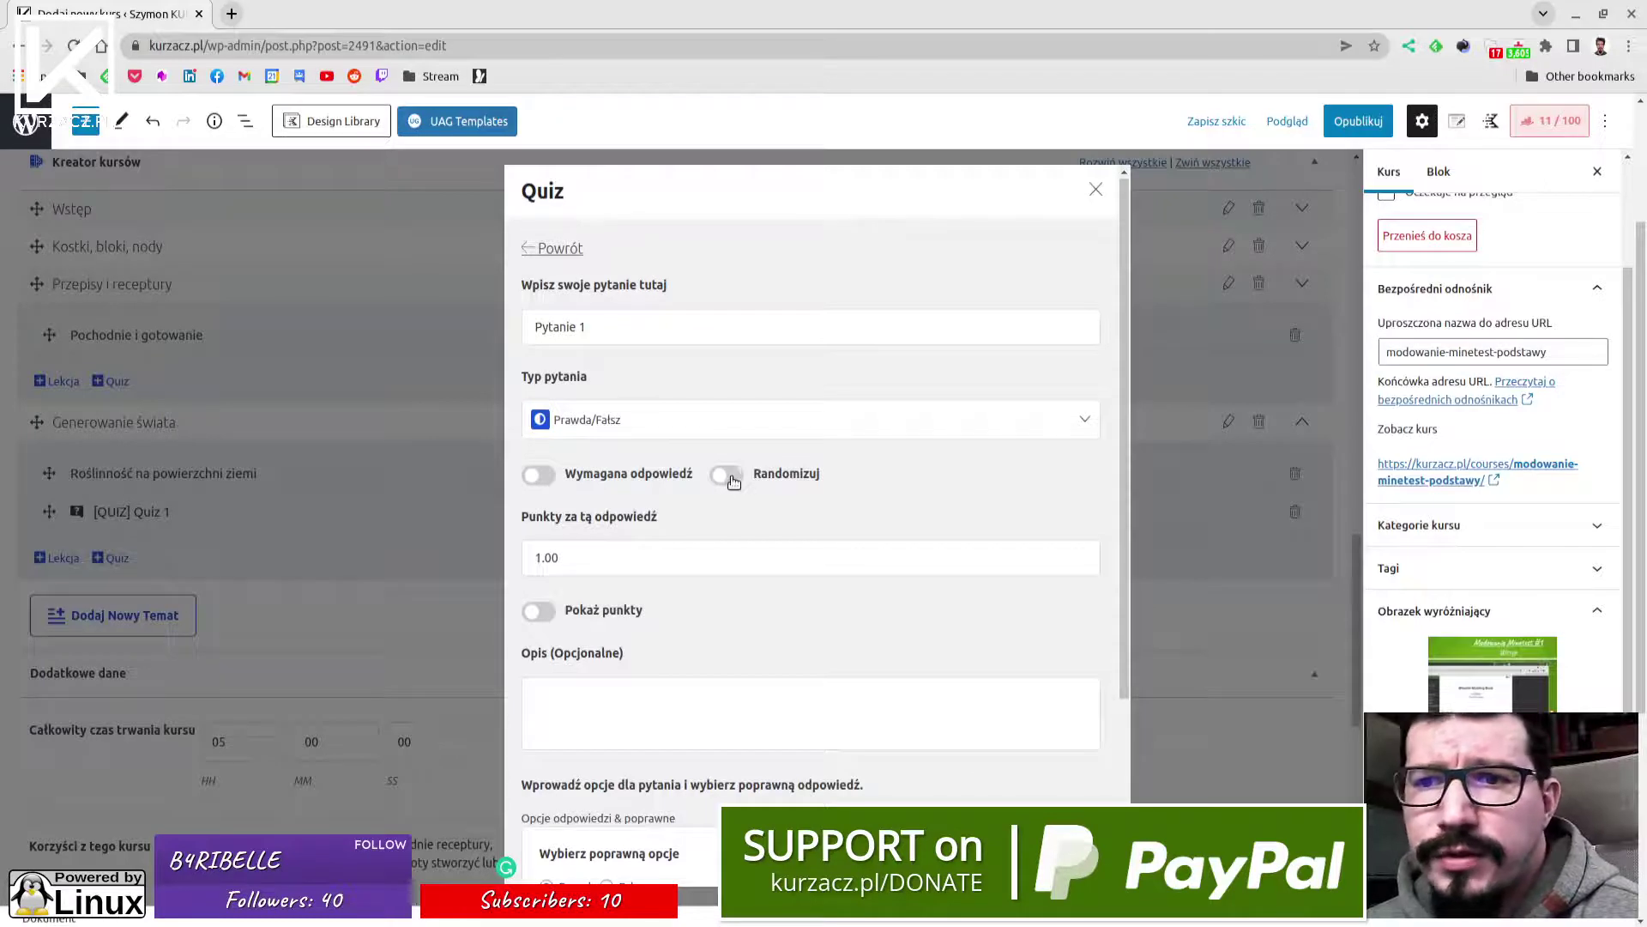
{"action": "scroll", "coordinate": [745, 477], "scroll_direction": "down", "scroll_amount": 1}
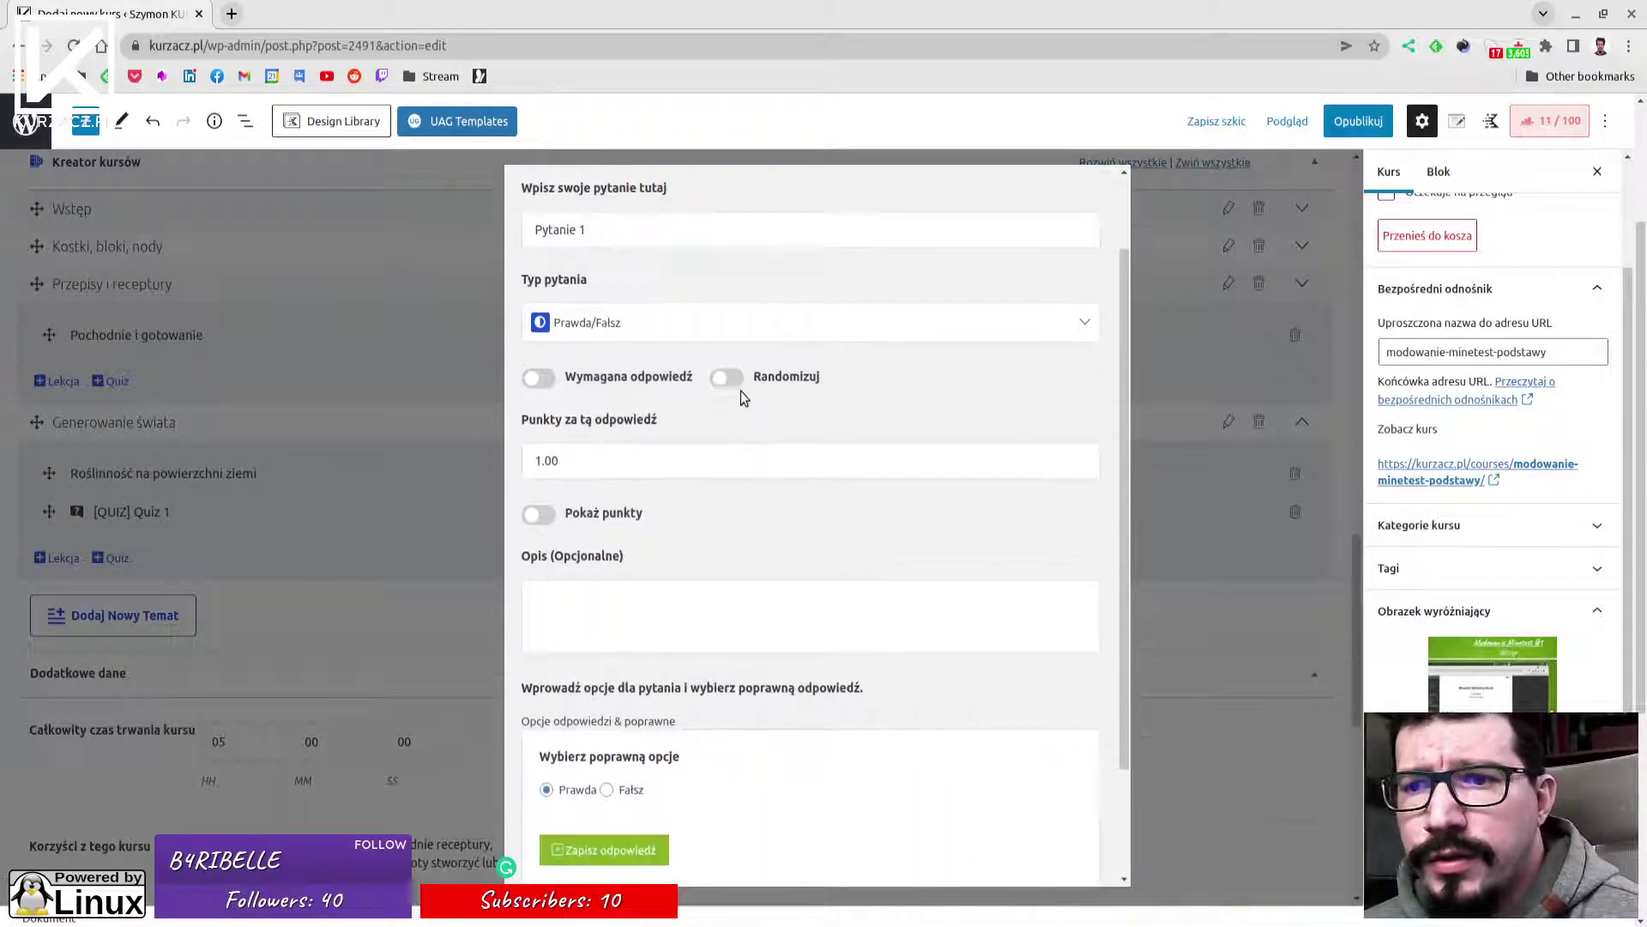
{"action": "left_click", "coordinate": [727, 382]}
{"action": "left_click", "coordinate": [727, 381]}
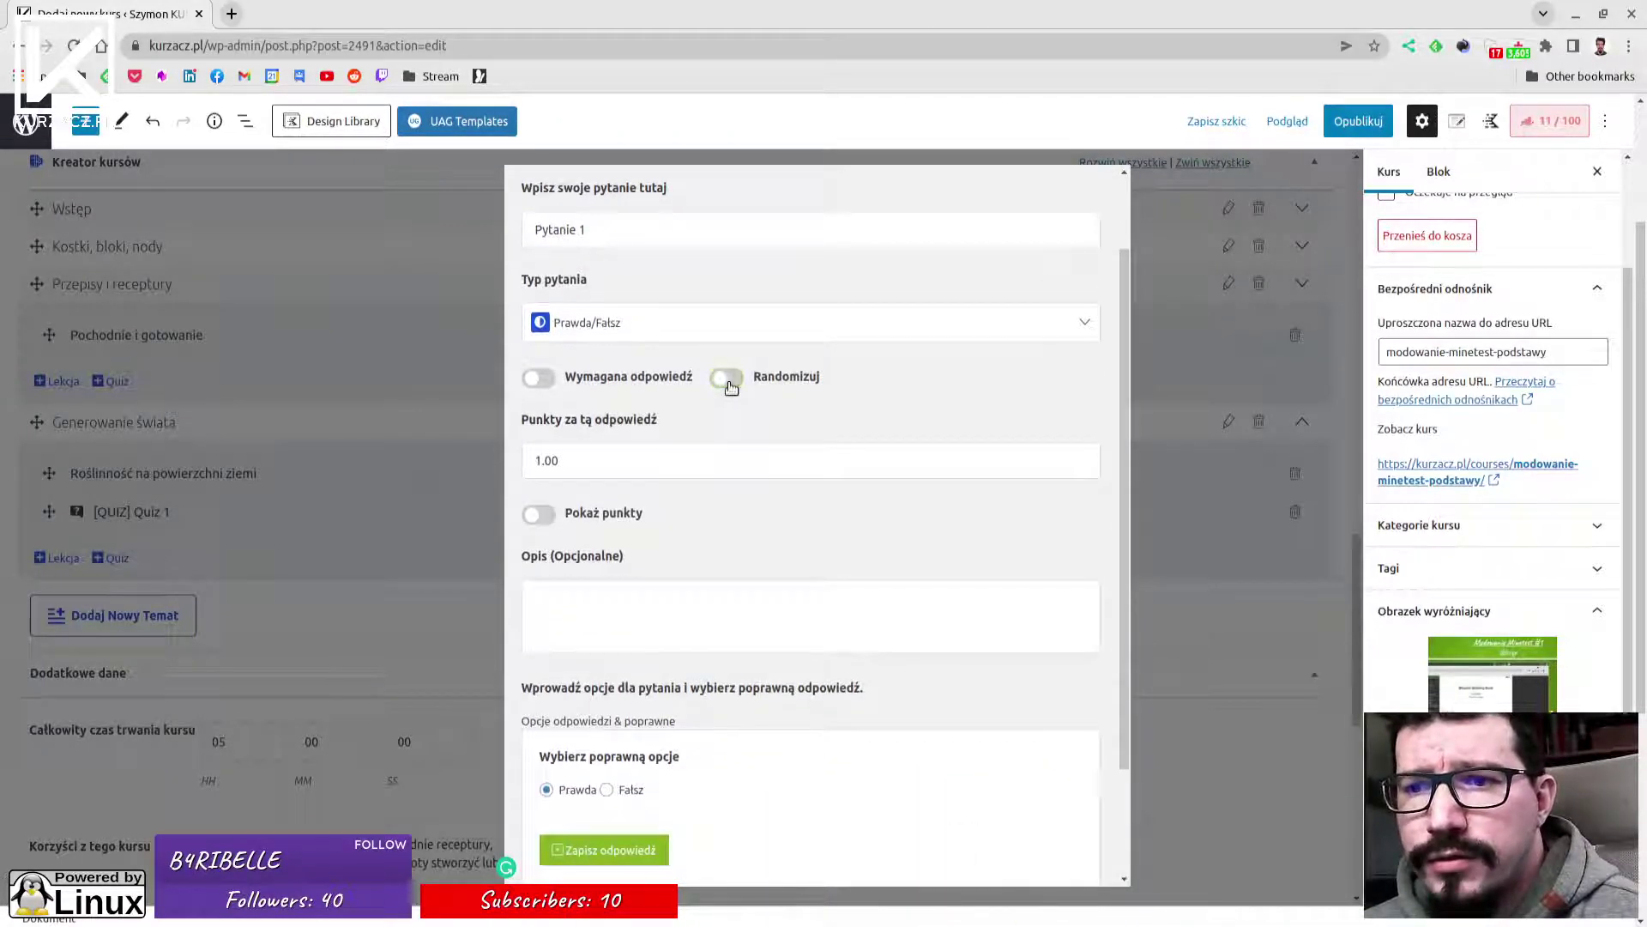
{"action": "scroll", "coordinate": [635, 418], "scroll_direction": "up", "scroll_amount": 1}
{"action": "left_click", "coordinate": [592, 429]}
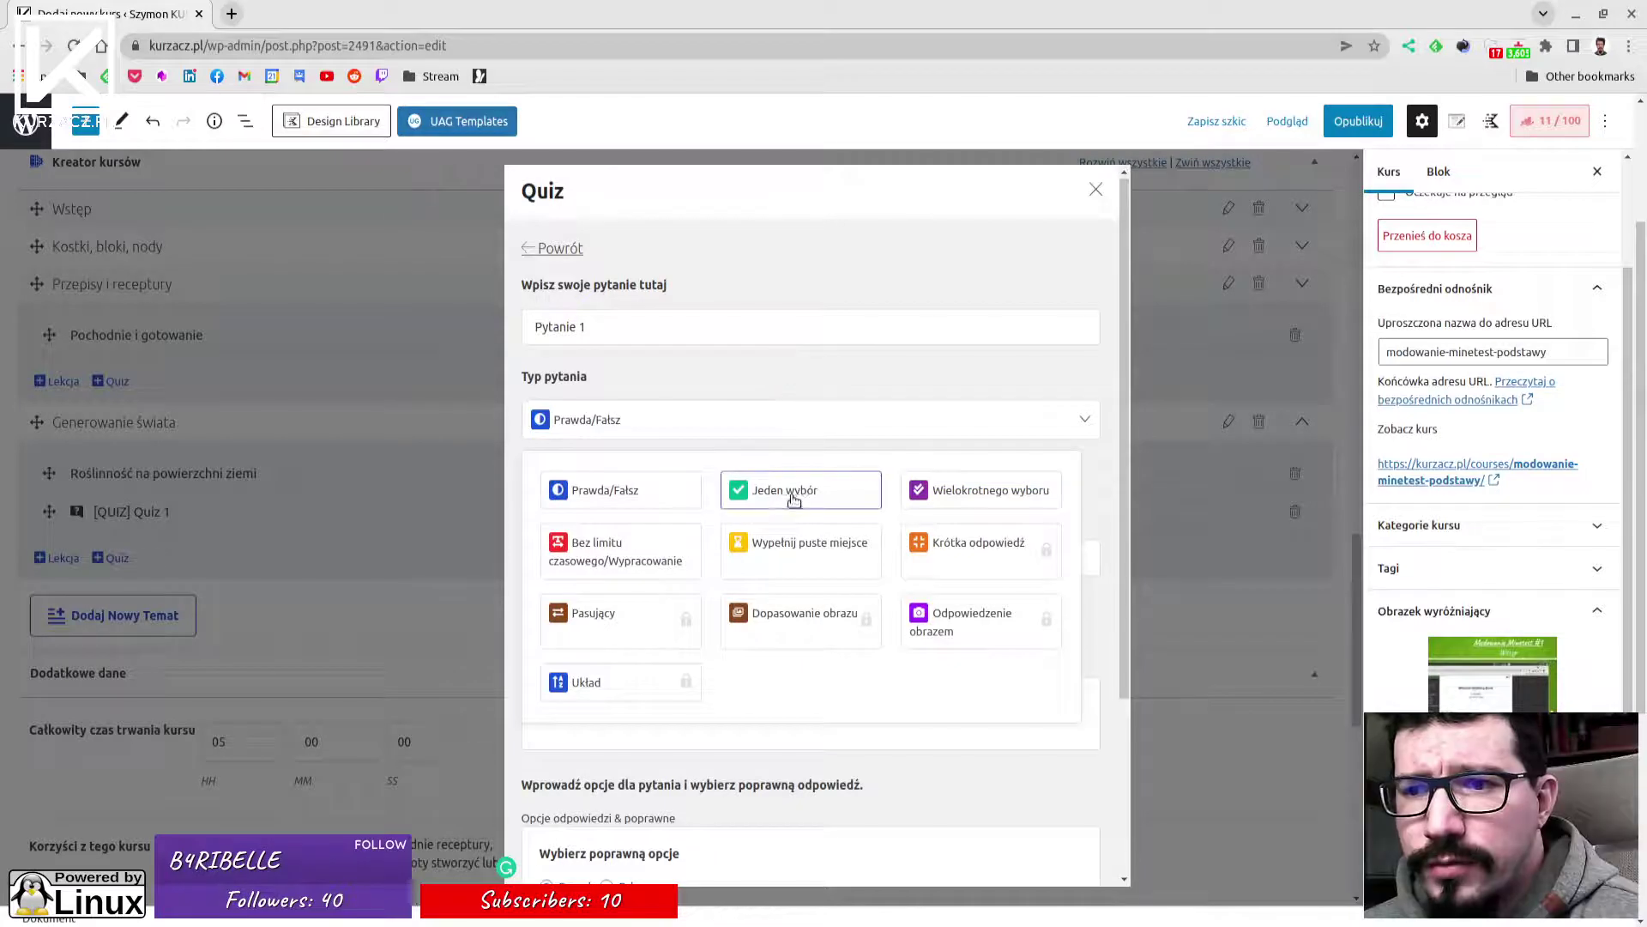
{"action": "left_click", "coordinate": [776, 419]}
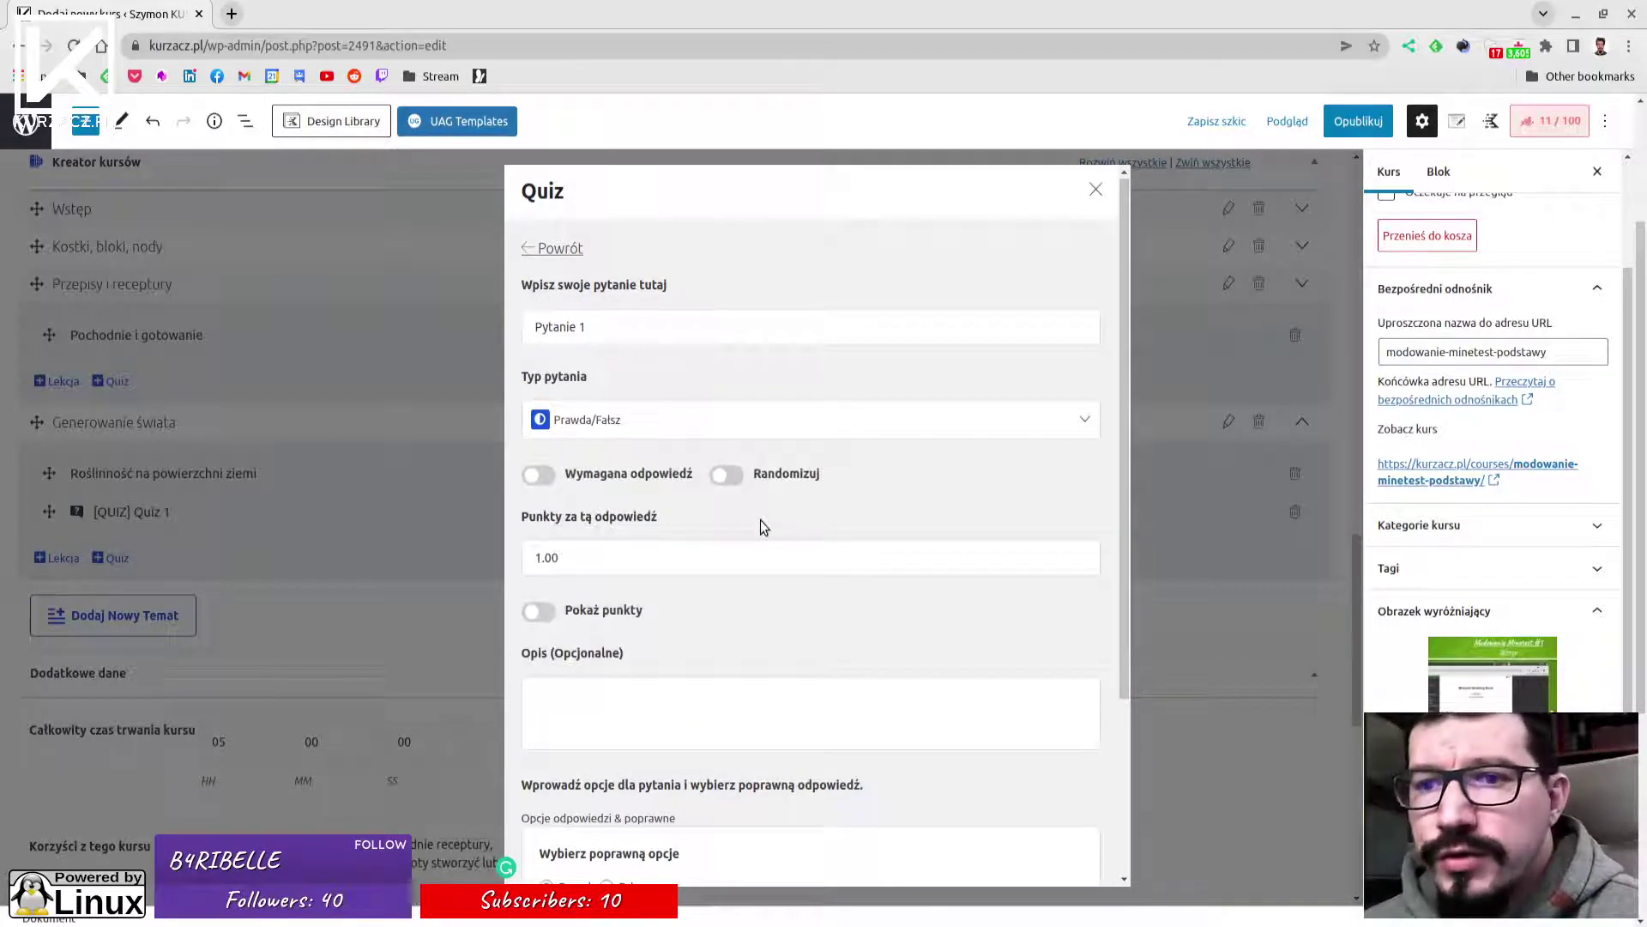
Save Prawda as the correct answer for Pytanie 1 and return to the quiz's question list.
{"action": "scroll", "coordinate": [760, 520], "scroll_direction": "down", "scroll_amount": 1}
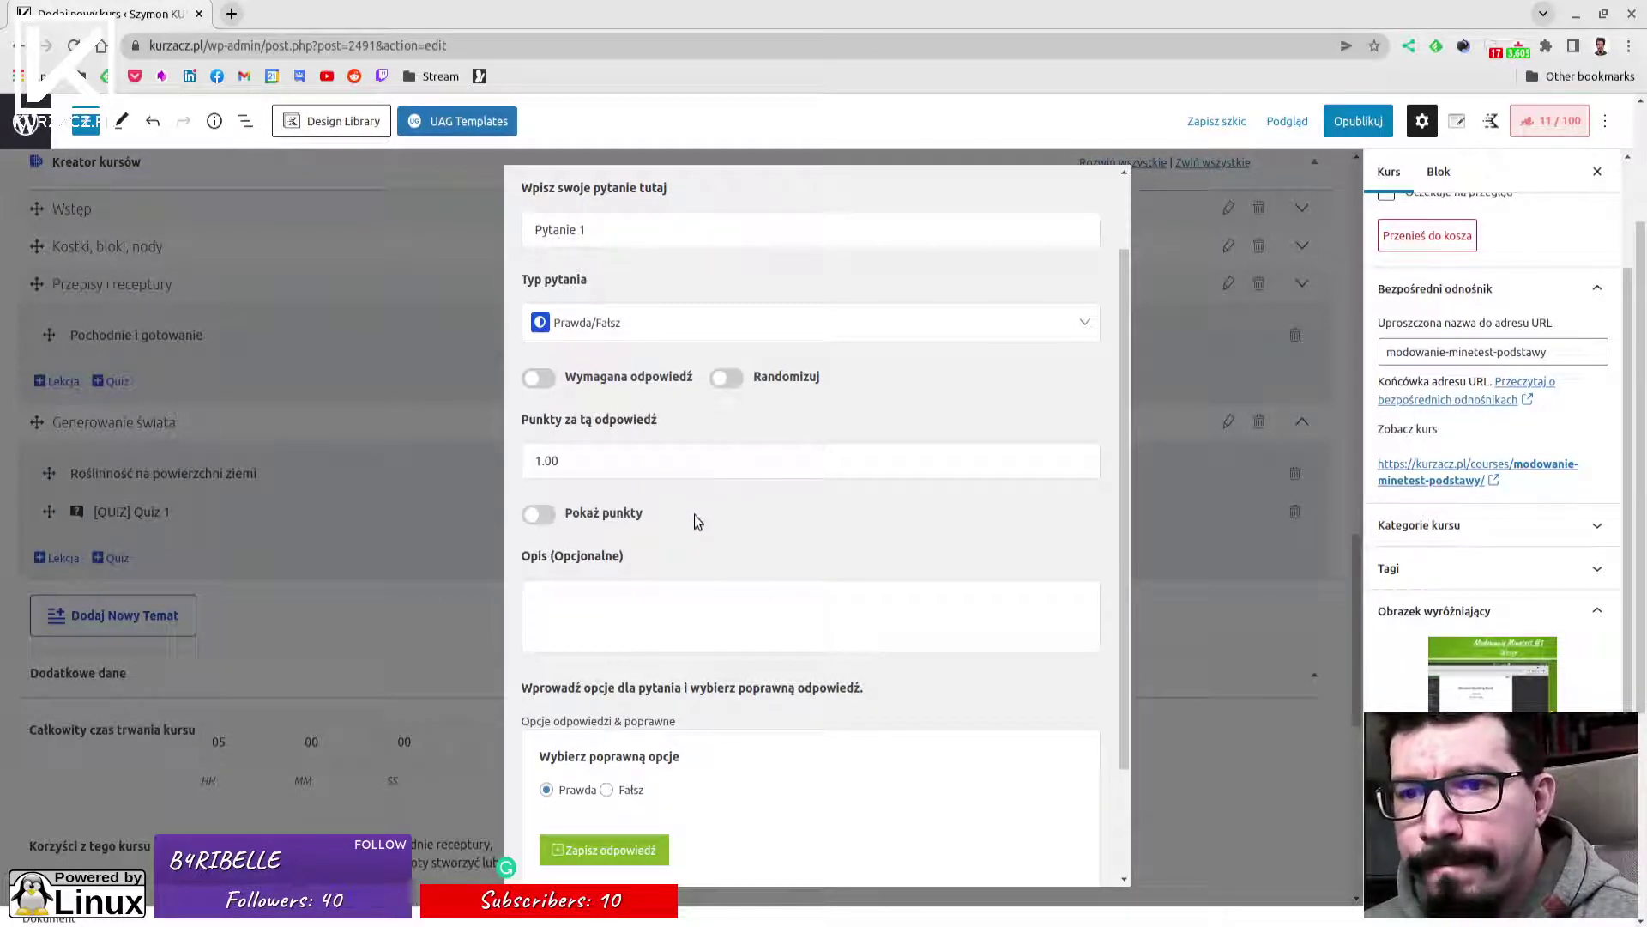
{"action": "scroll", "coordinate": [693, 514], "scroll_direction": "down", "scroll_amount": 2}
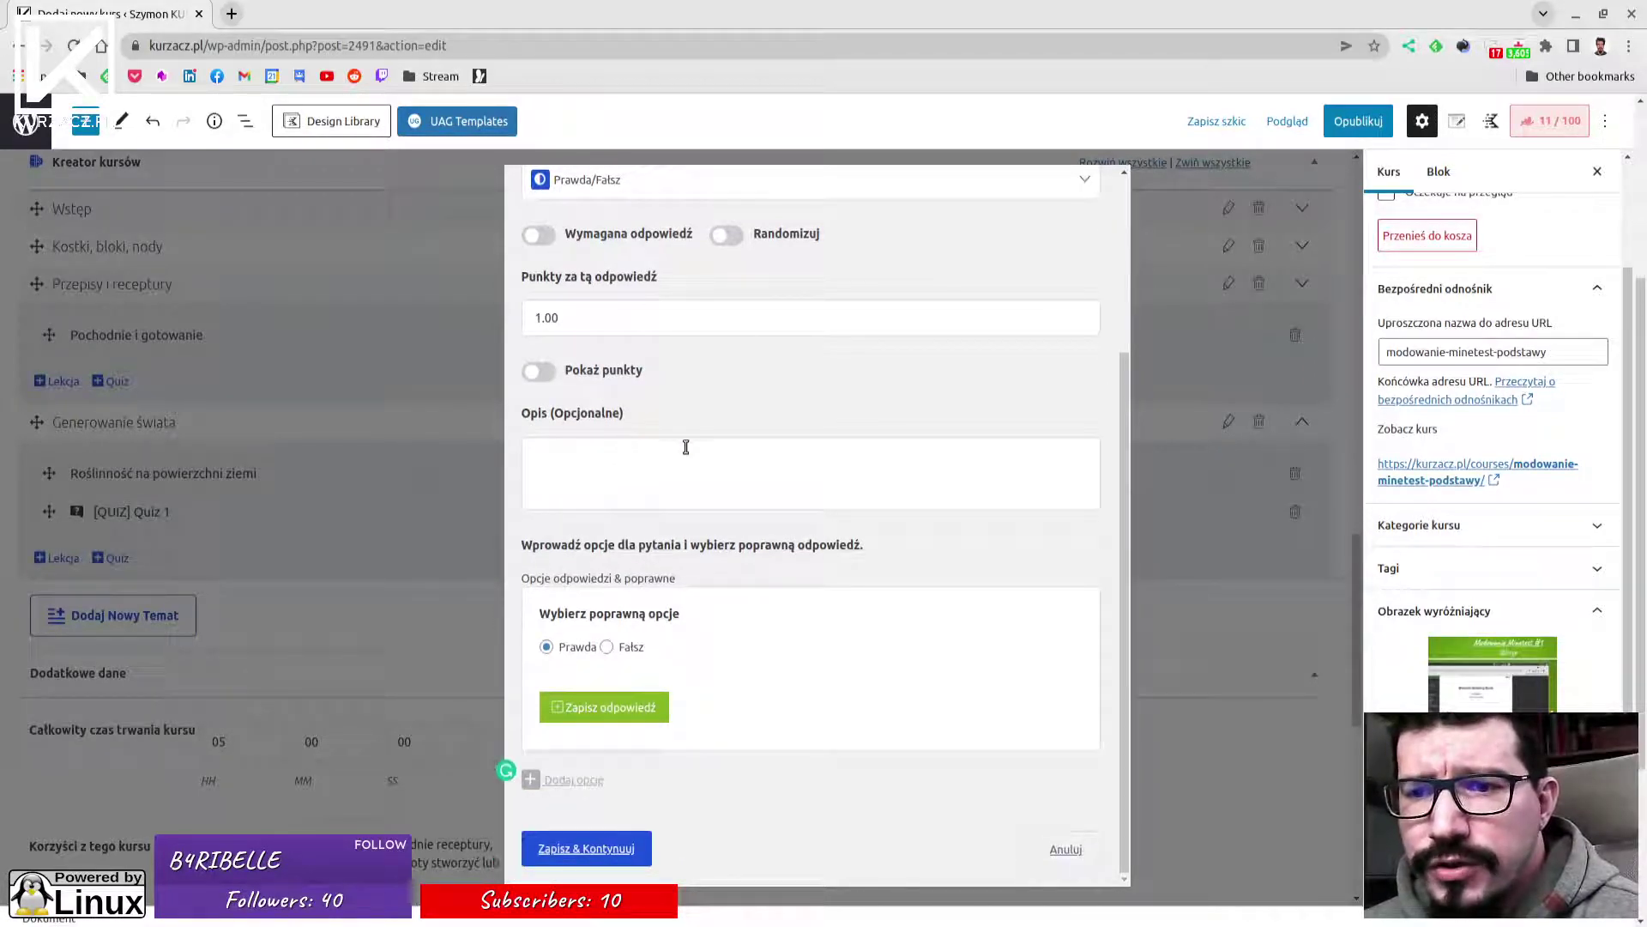
{"action": "scroll", "coordinate": [686, 447], "scroll_direction": "up", "scroll_amount": 1}
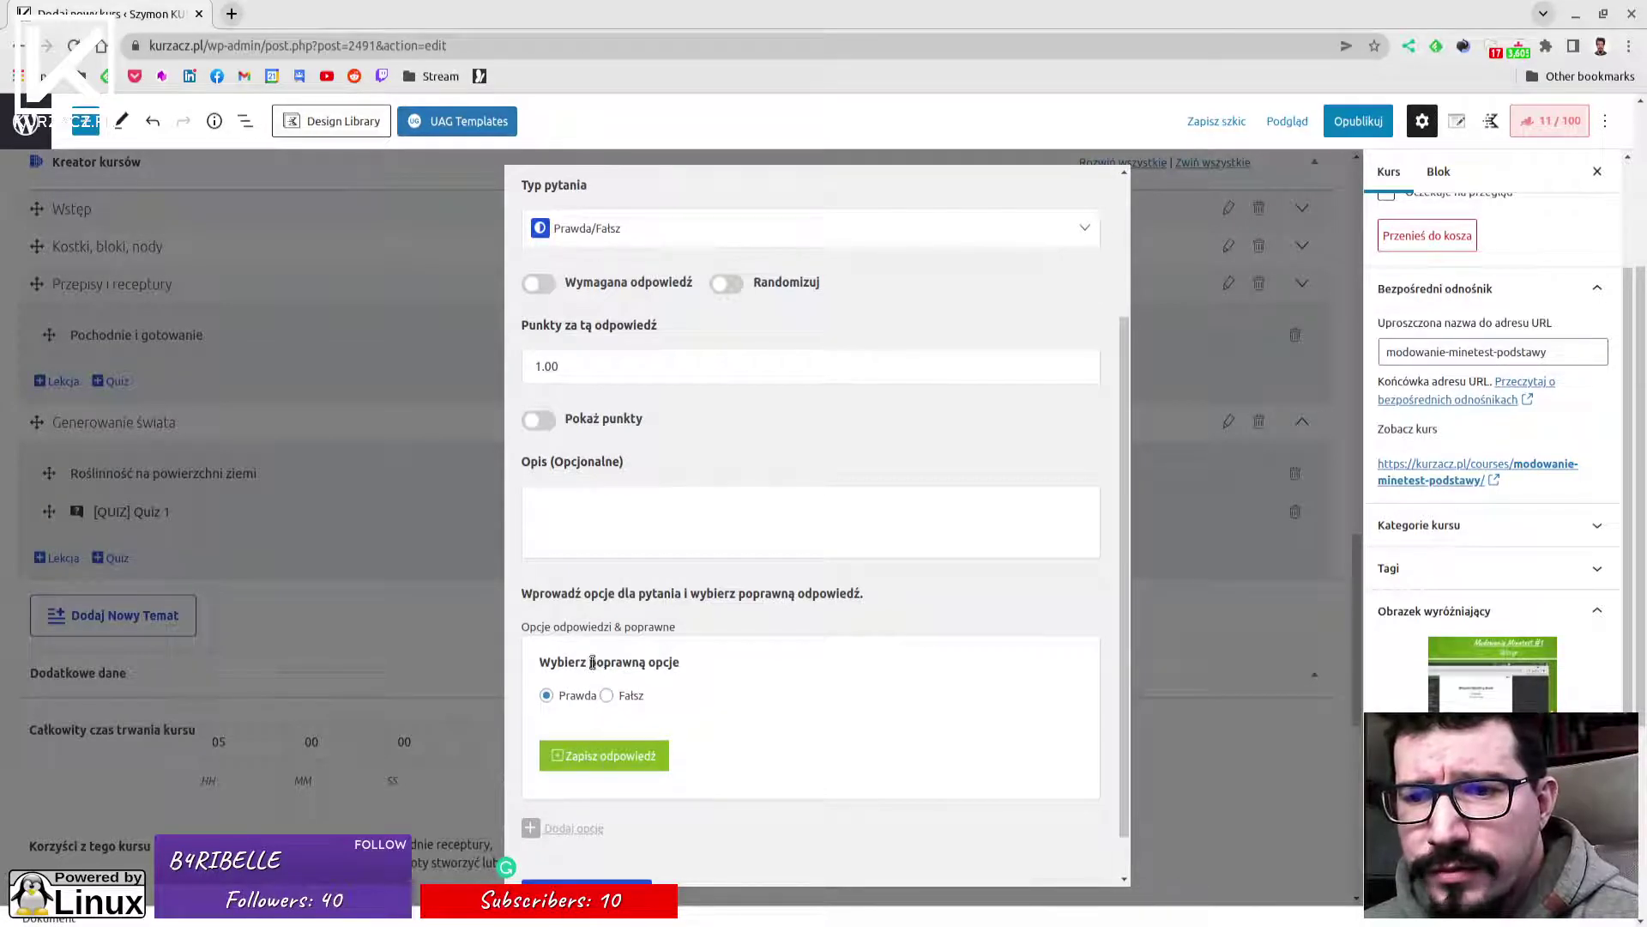
{"action": "scroll", "coordinate": [632, 685], "scroll_direction": "down", "scroll_amount": 1}
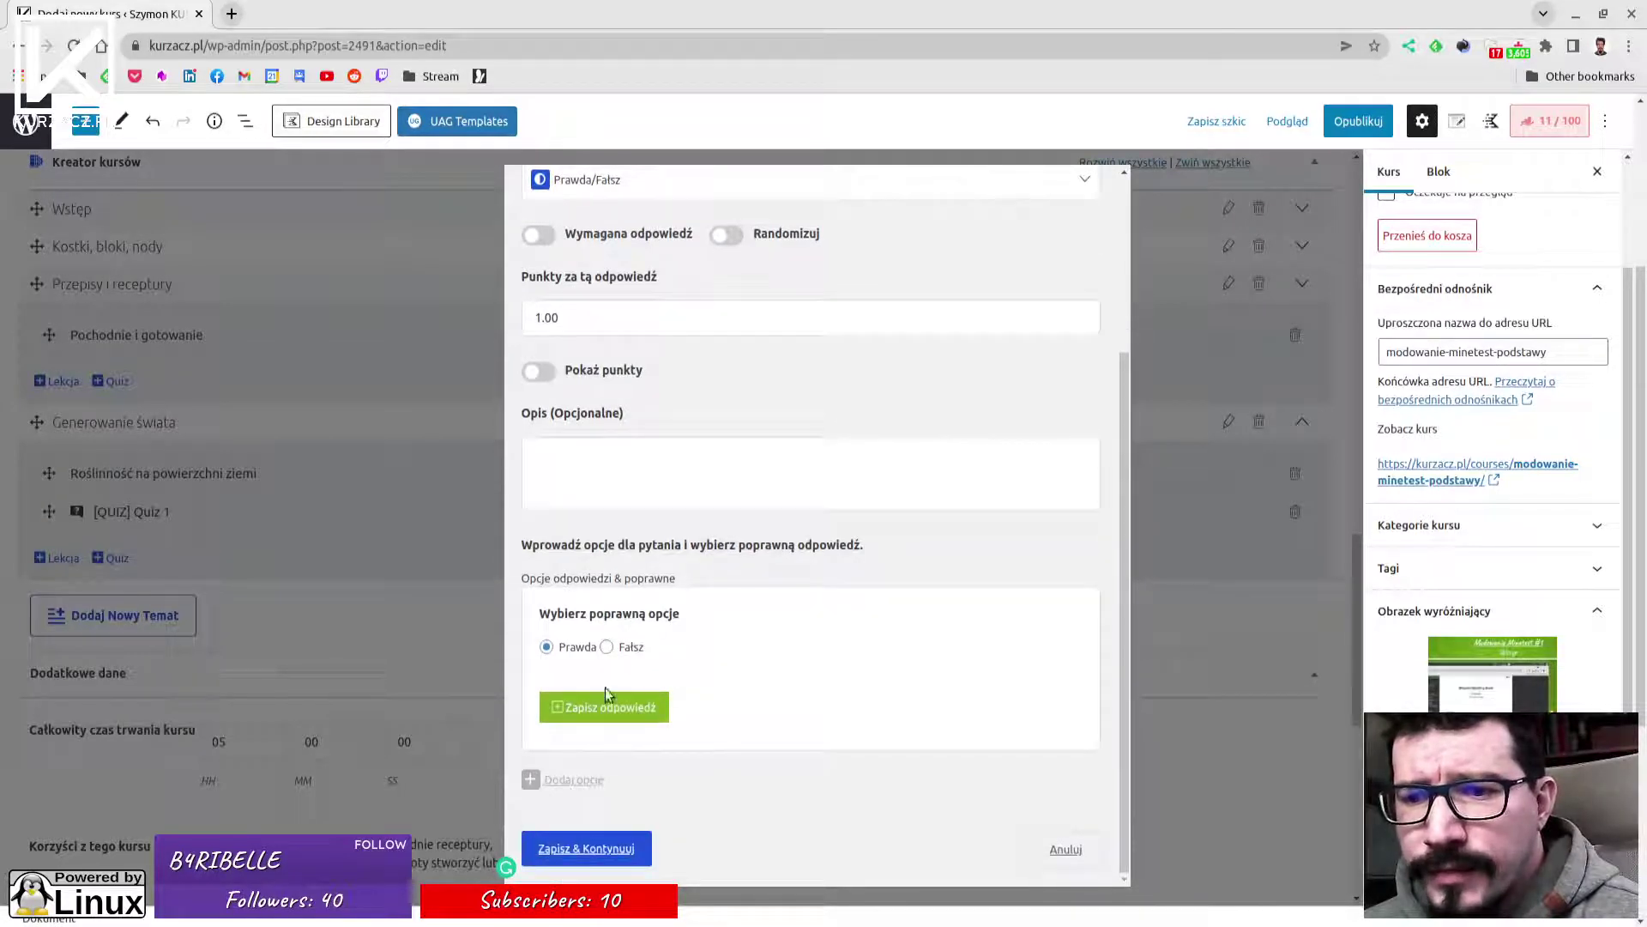
{"action": "left_click", "coordinate": [569, 468]}
{"action": "left_click", "coordinate": [588, 618]}
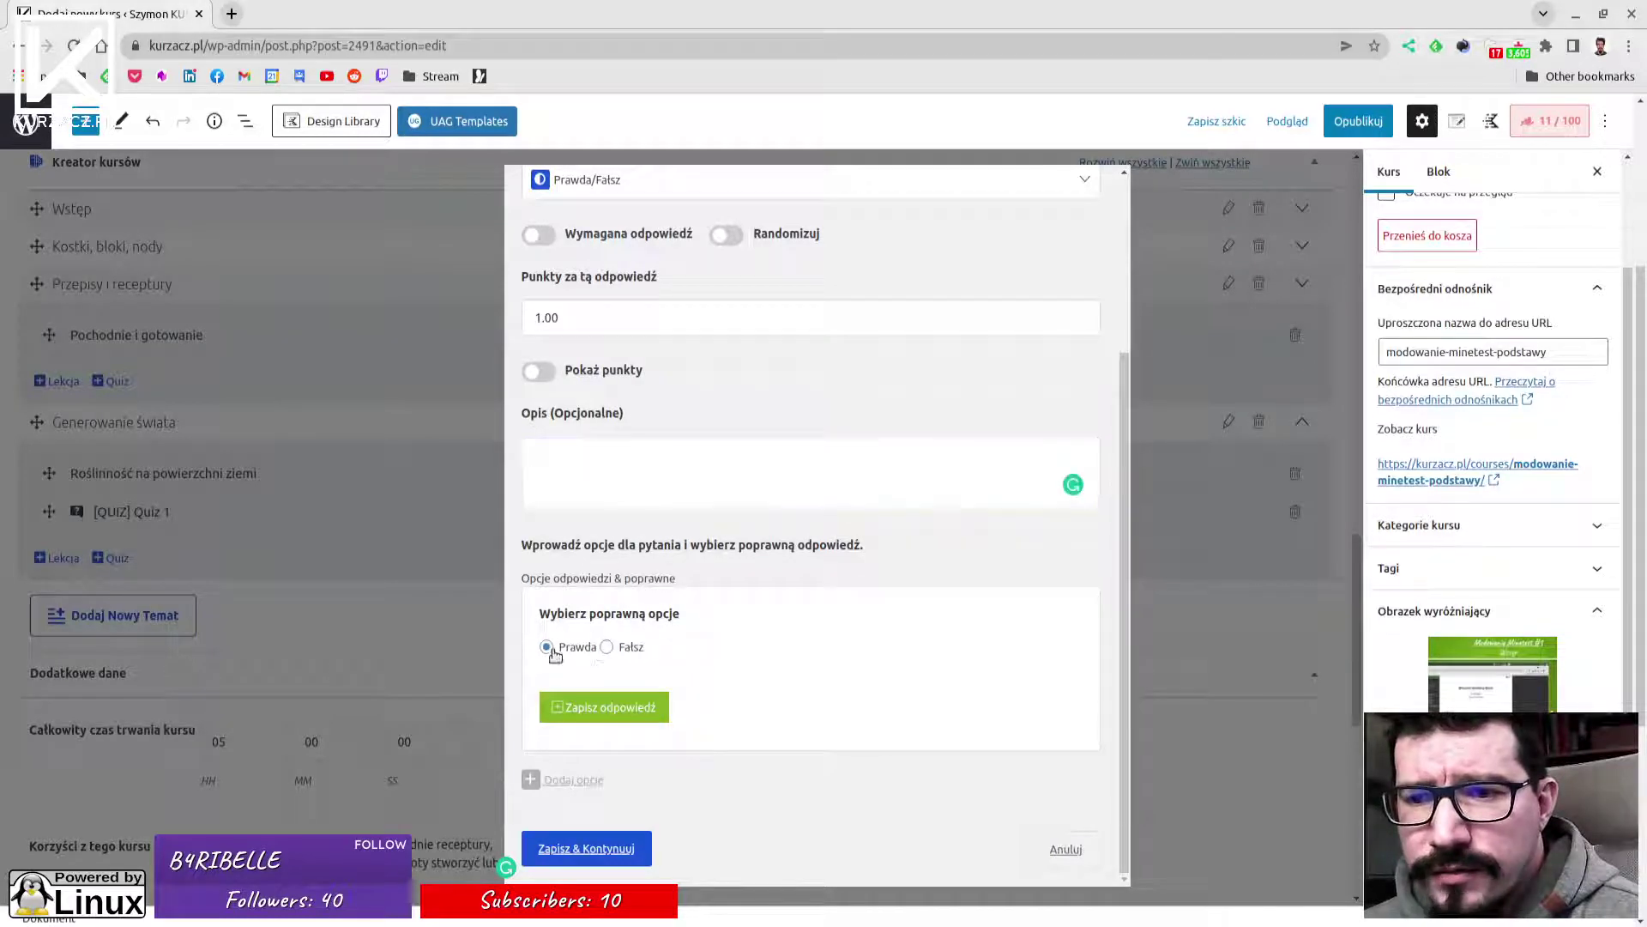
{"action": "left_click", "coordinate": [547, 648]}
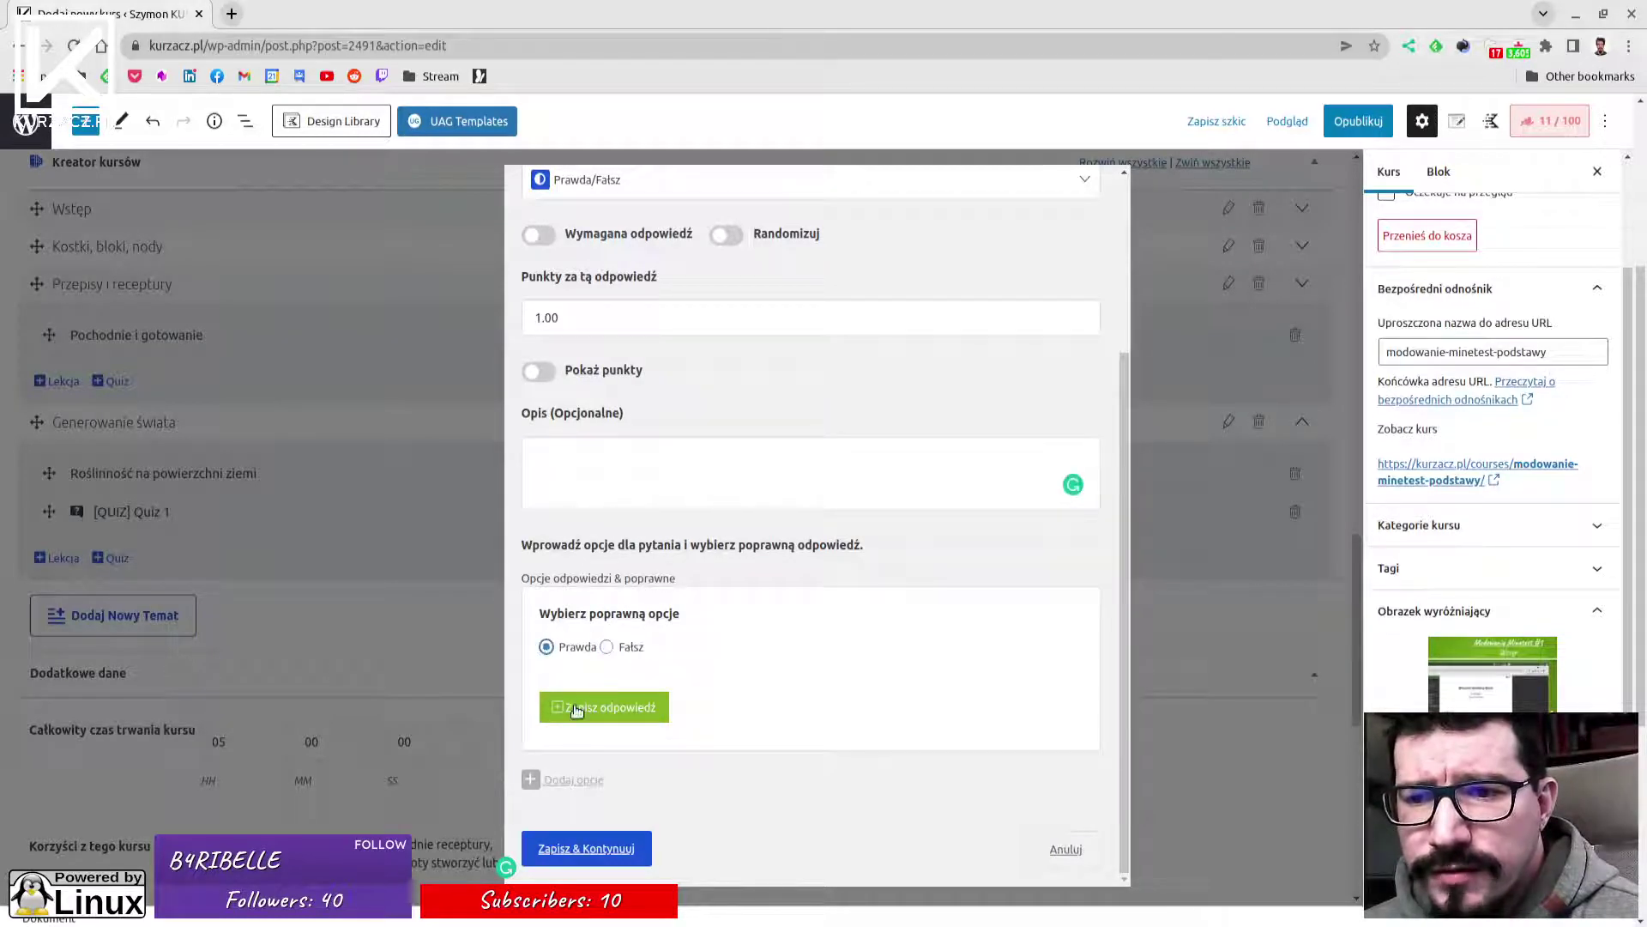
{"action": "left_click", "coordinate": [581, 708]}
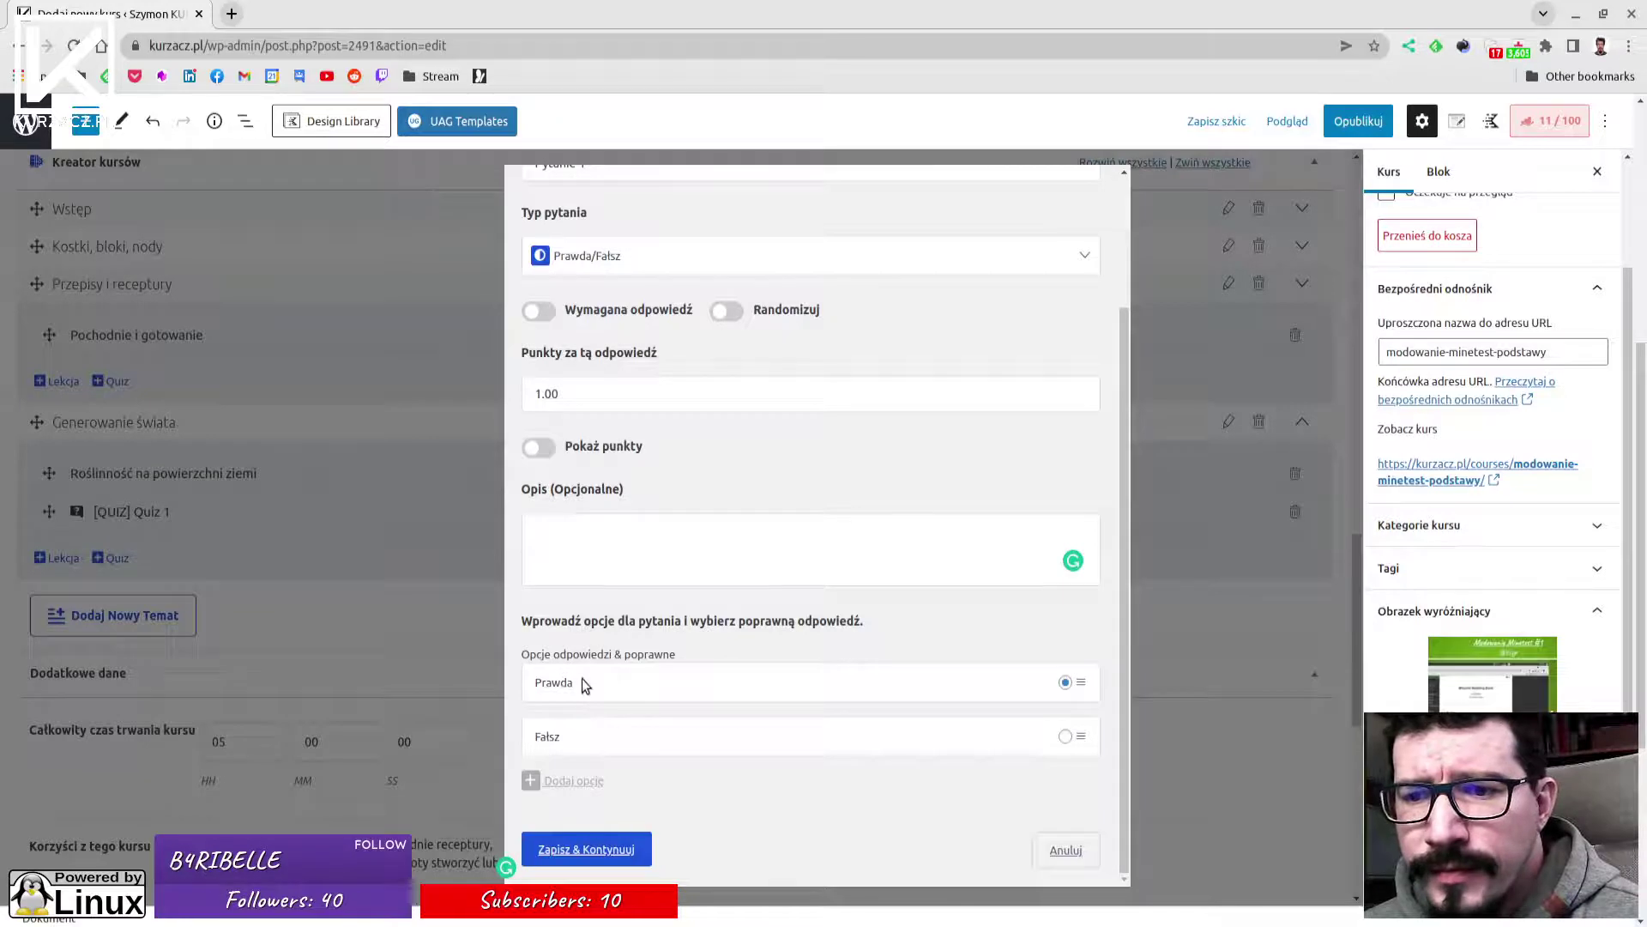
{"action": "left_click", "coordinate": [568, 544]}
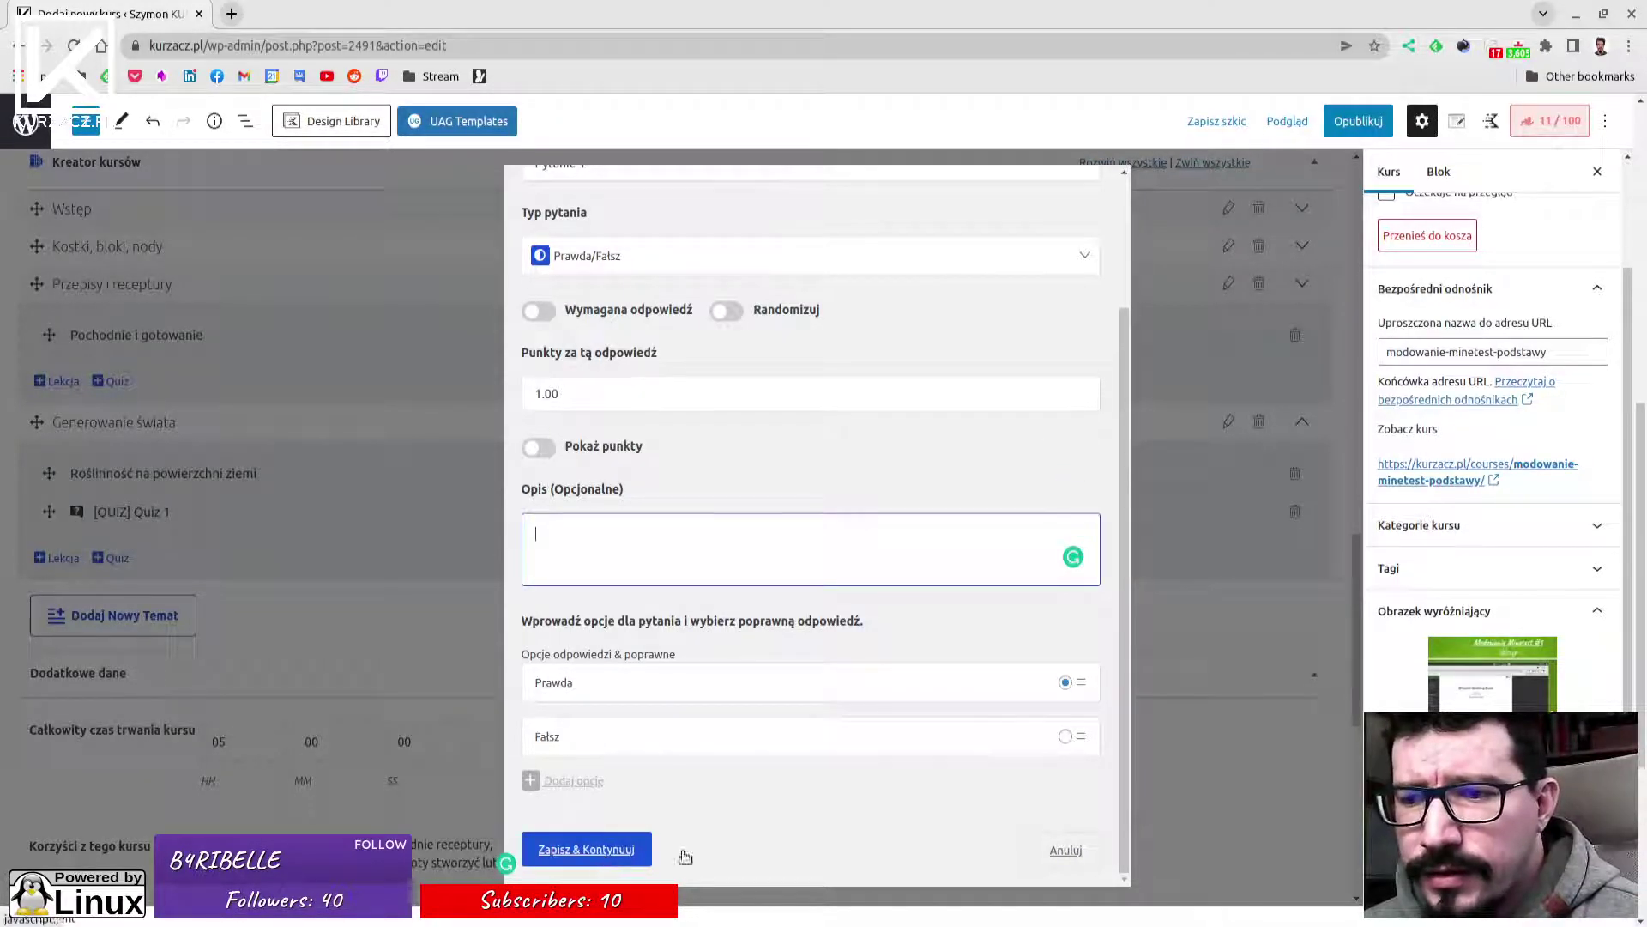
{"action": "scroll", "coordinate": [724, 548], "scroll_direction": "up", "scroll_amount": 3}
{"action": "left_click", "coordinate": [566, 249]}
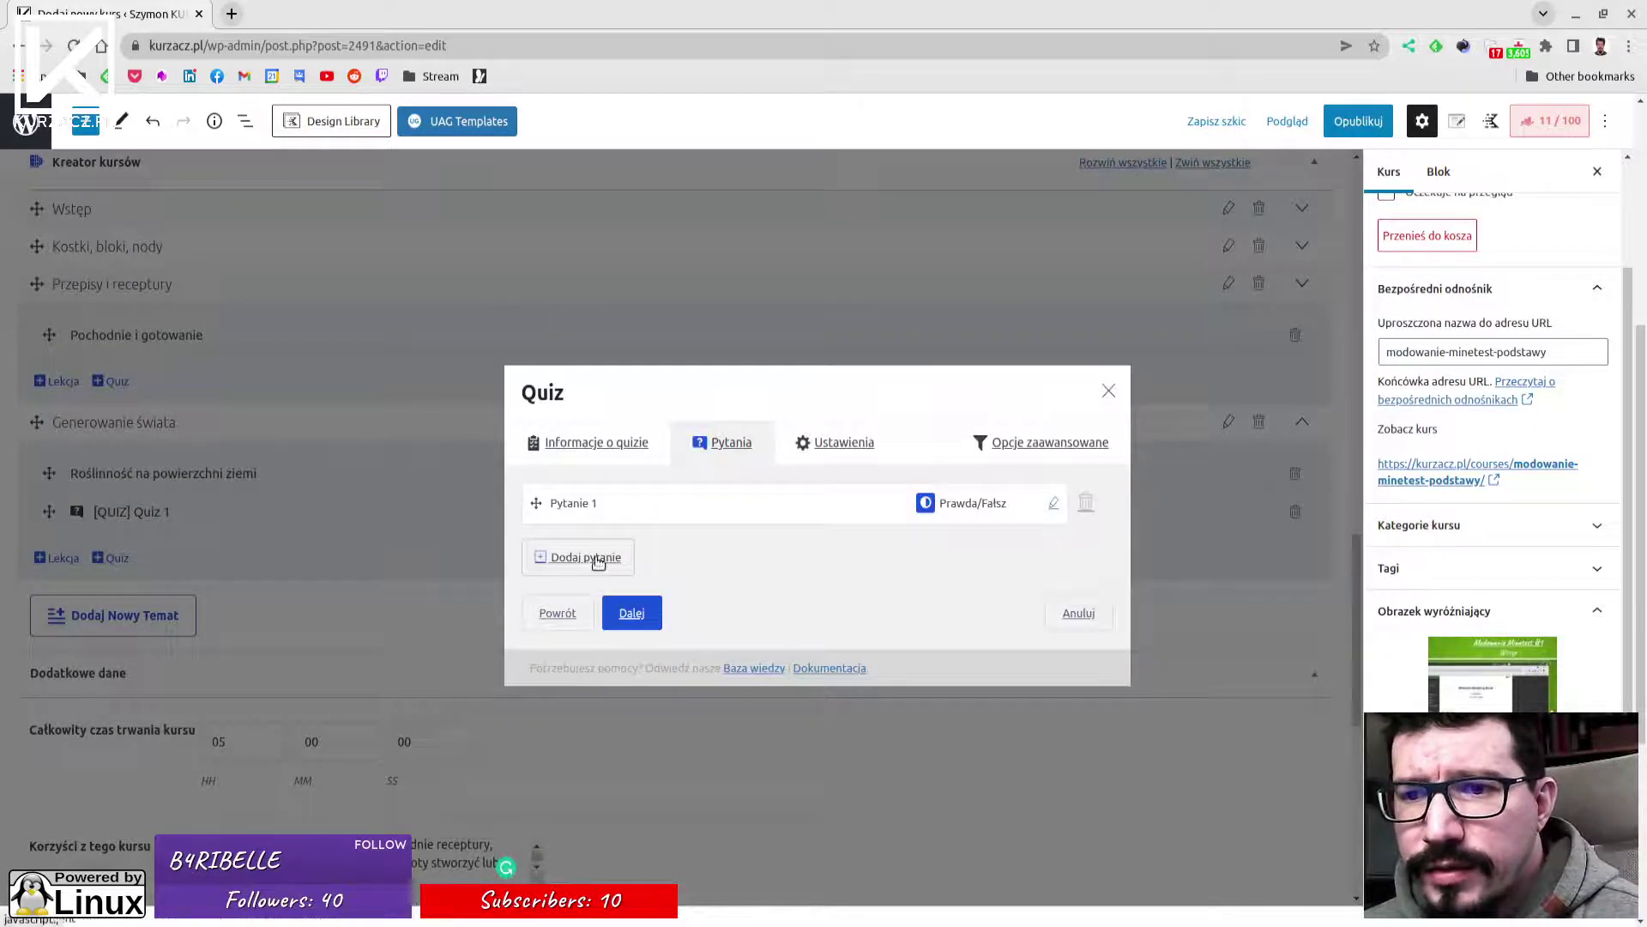
Add a second question to the quiz and set its type to Jeden wybór.
{"action": "left_click", "coordinate": [589, 559]}
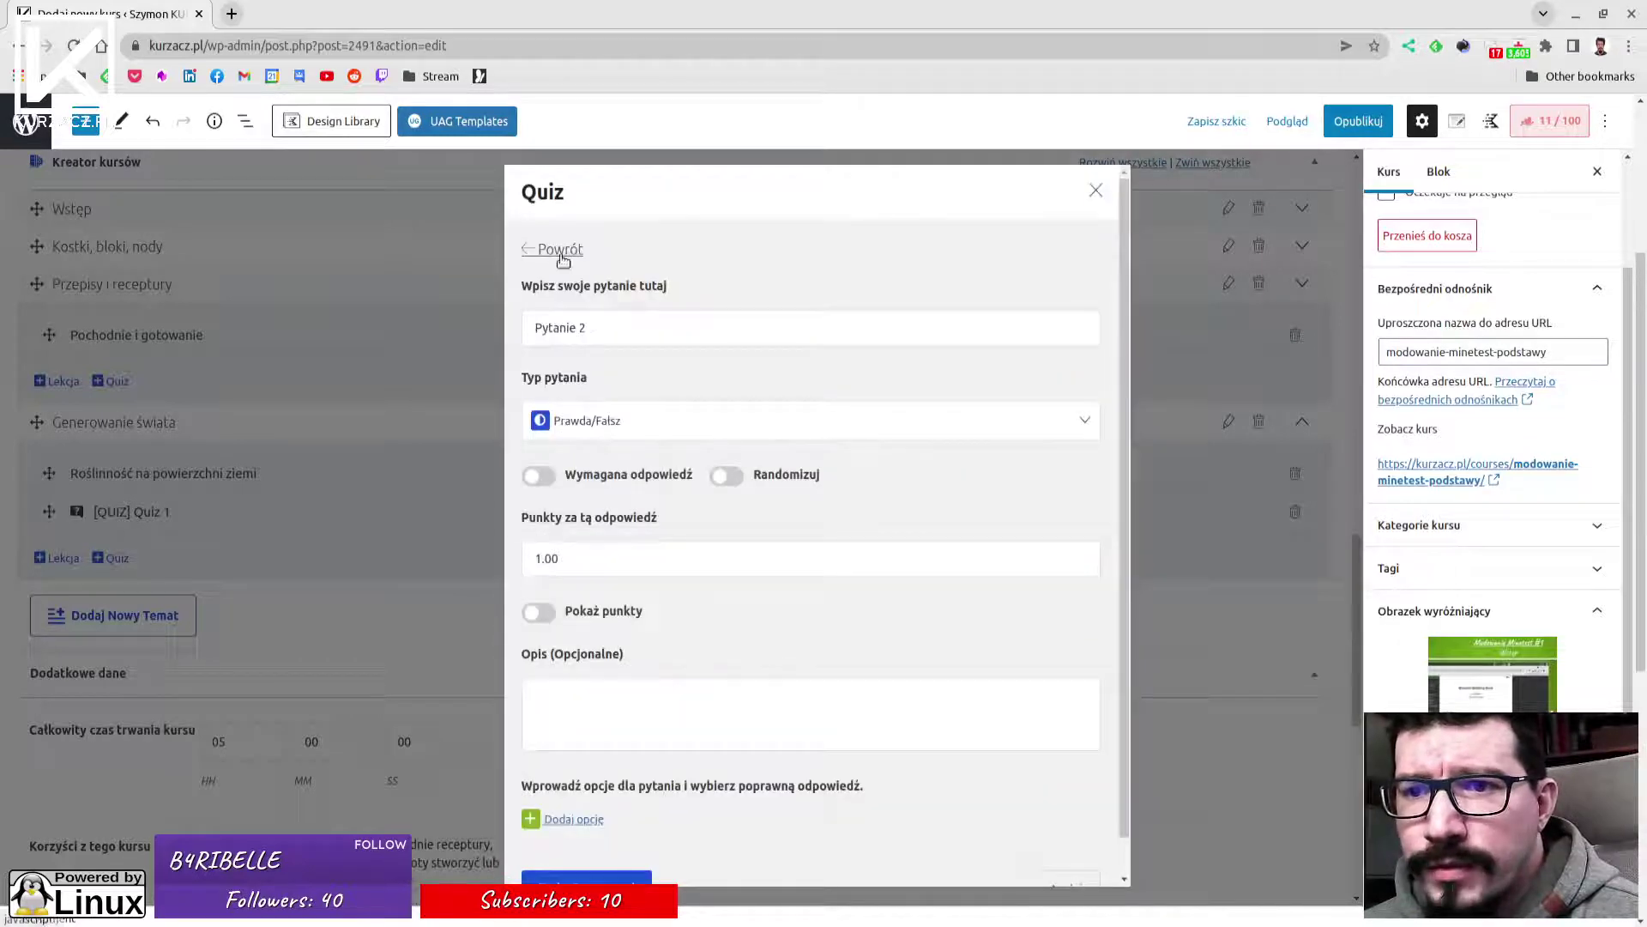
{"action": "left_click", "coordinate": [631, 421]}
{"action": "left_click", "coordinate": [783, 495]}
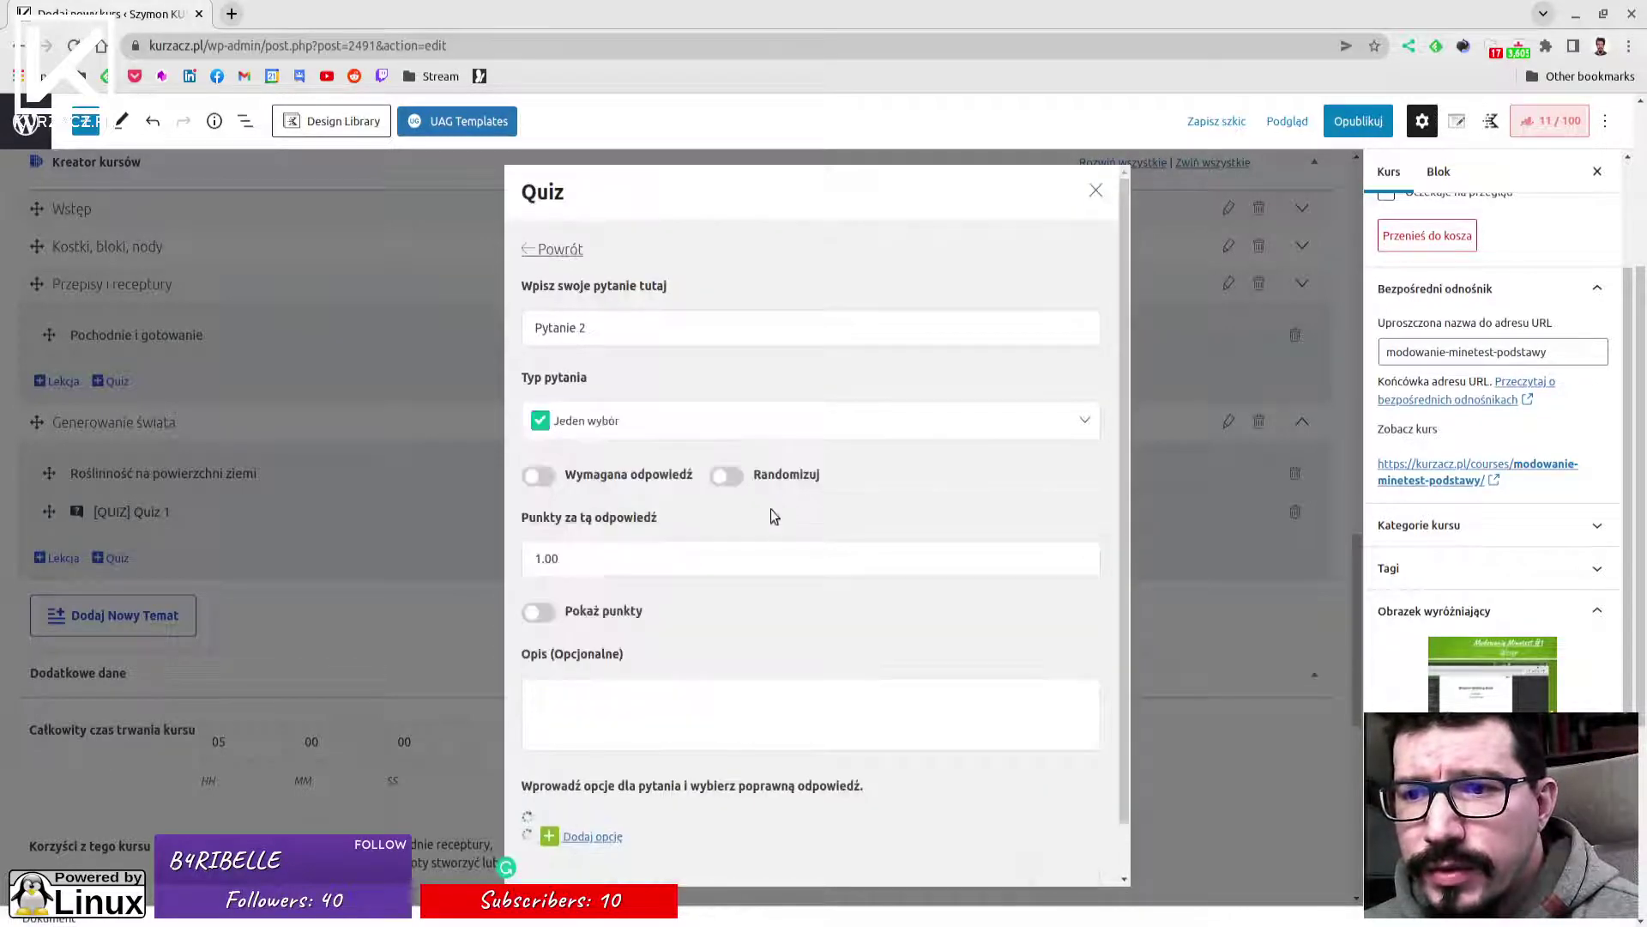
Look over the answer option fields of Pytanie 2, trying the Tekst & obraz oba format and returning to Tylko tekst.
{"action": "scroll", "coordinate": [670, 553], "scroll_direction": "down", "scroll_amount": 1}
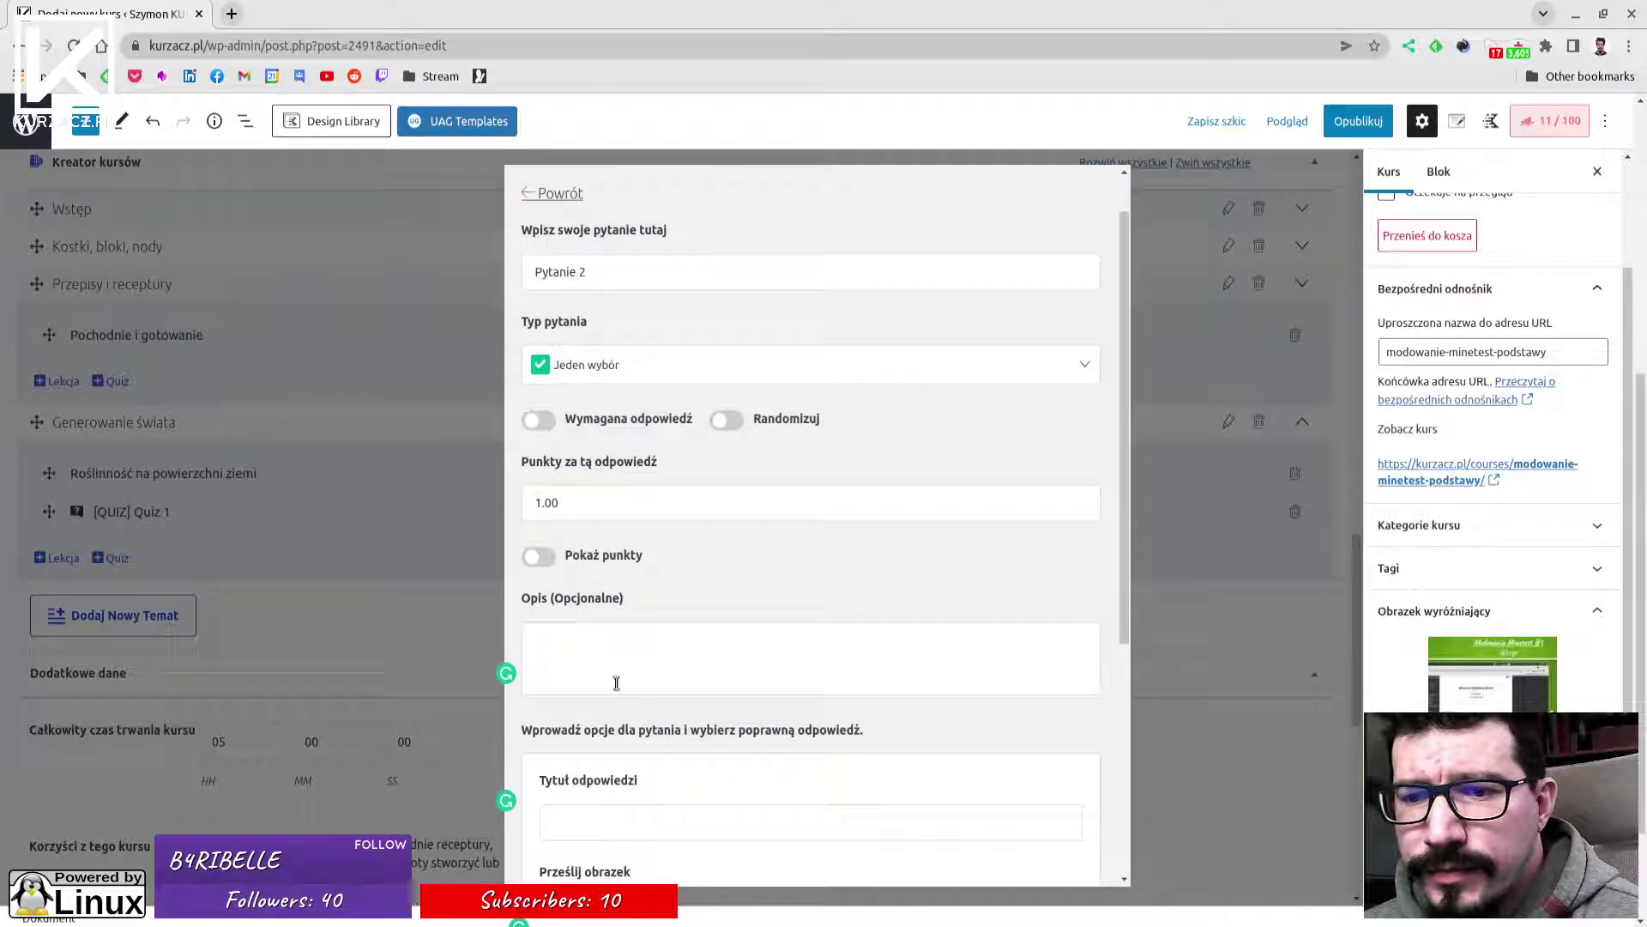
{"action": "scroll", "coordinate": [615, 681], "scroll_direction": "down", "scroll_amount": 4}
{"action": "left_click", "coordinate": [586, 437]}
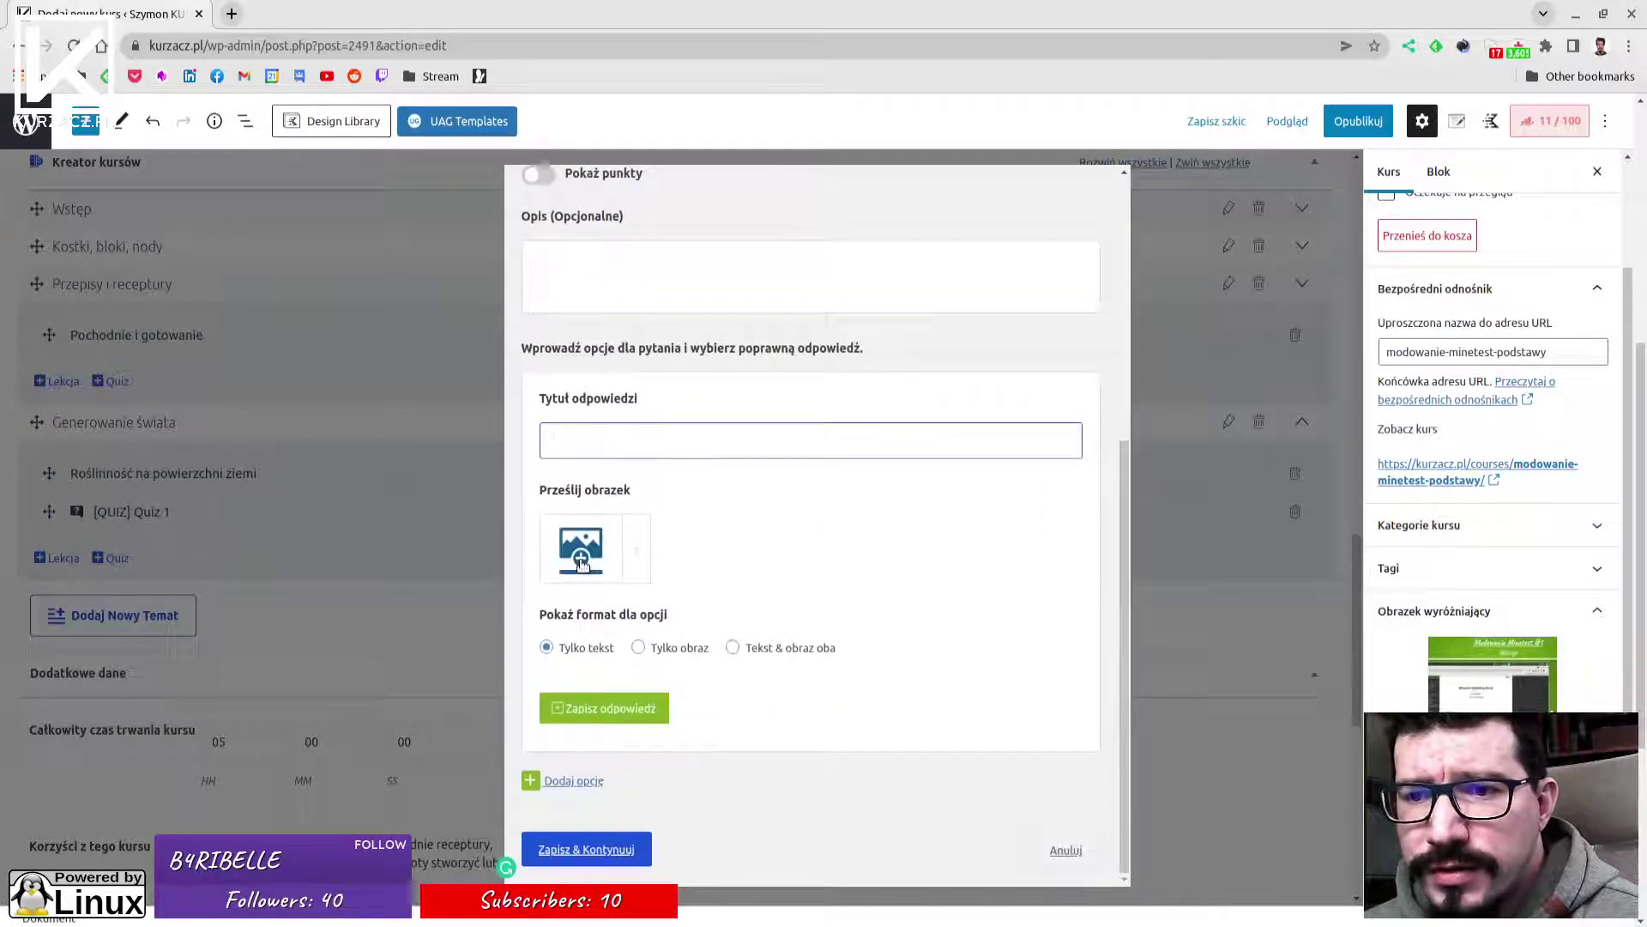
{"action": "left_click", "coordinate": [738, 649]}
{"action": "left_click", "coordinate": [546, 648]}
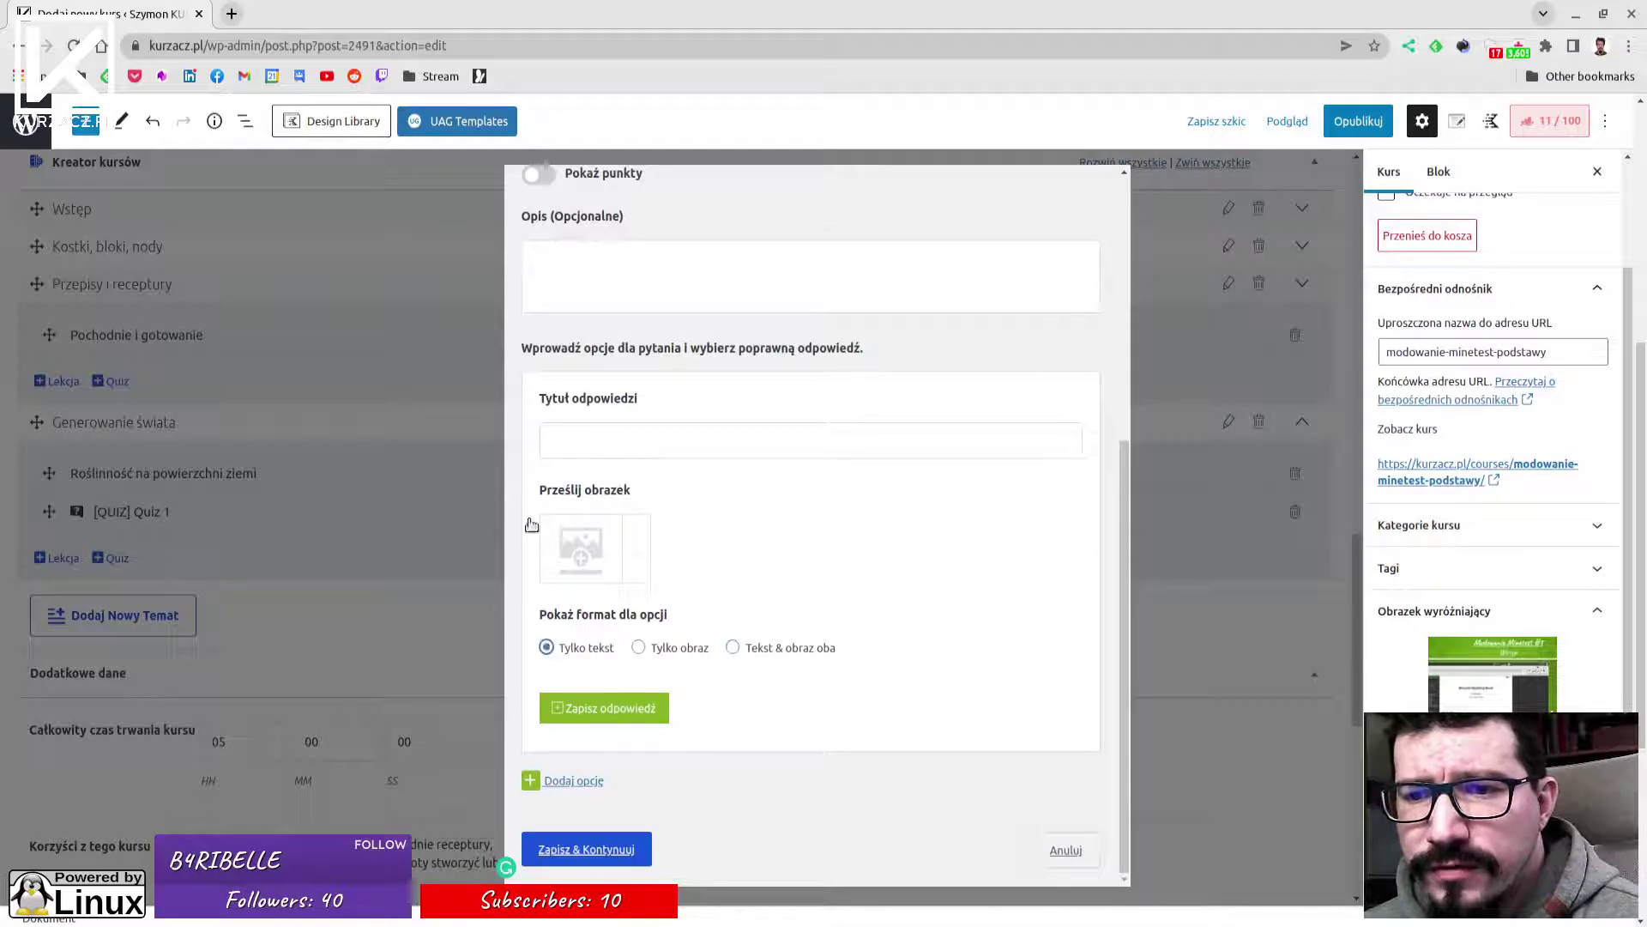
{"action": "scroll", "coordinate": [614, 483], "scroll_direction": "up", "scroll_amount": 2}
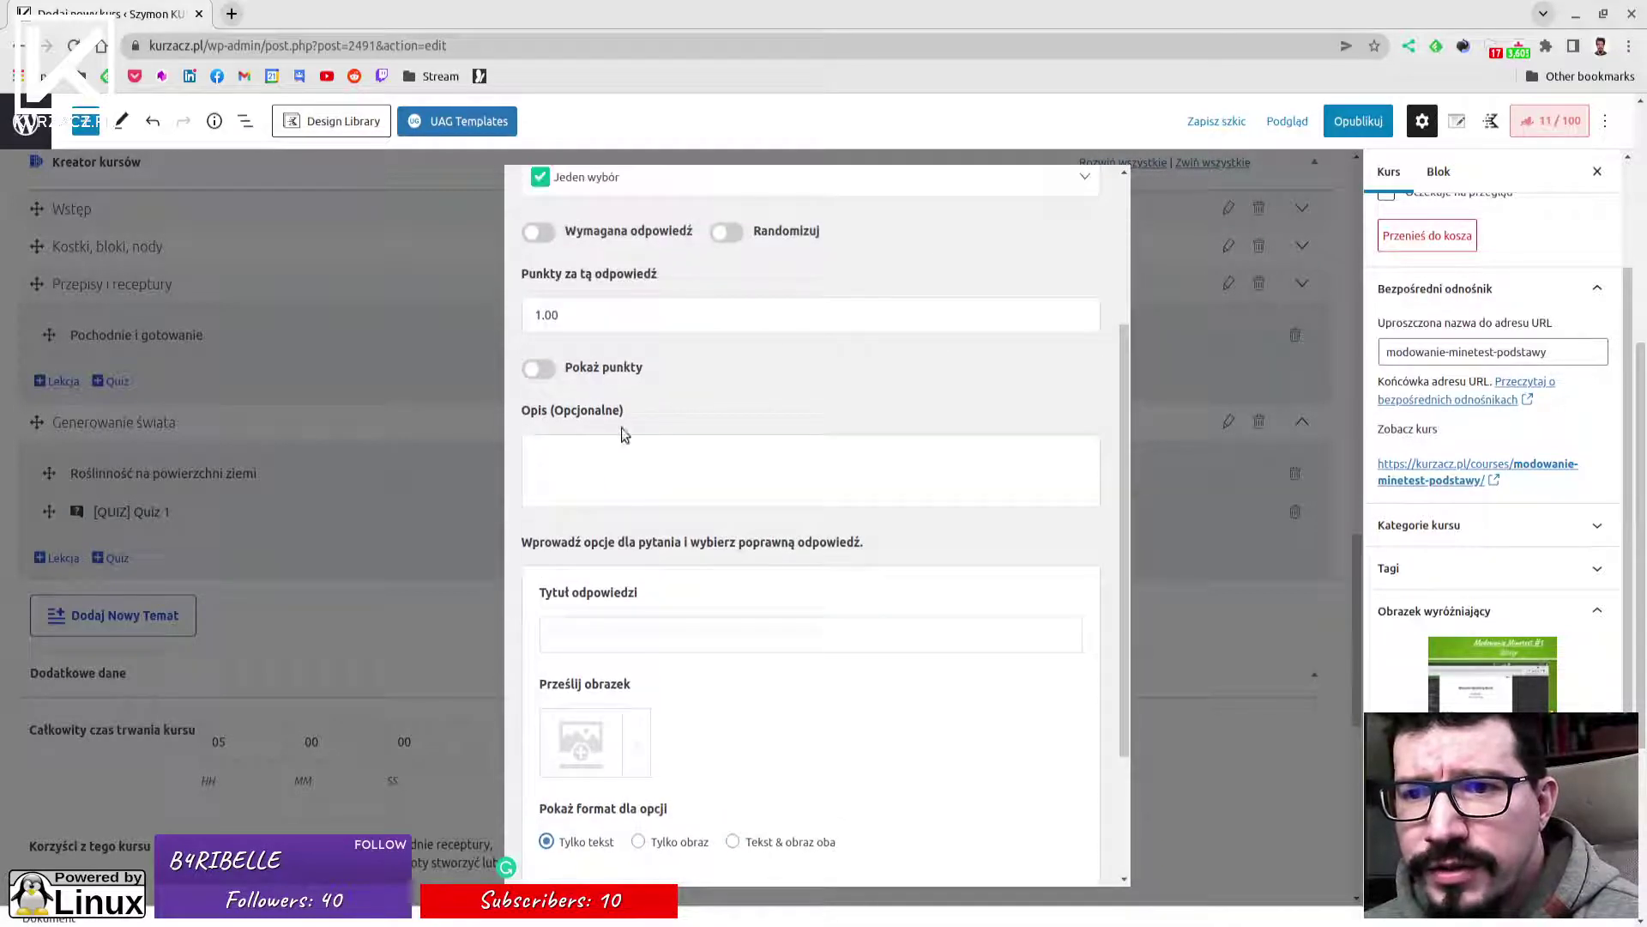
{"action": "scroll", "coordinate": [617, 478], "scroll_direction": "down", "scroll_amount": 2}
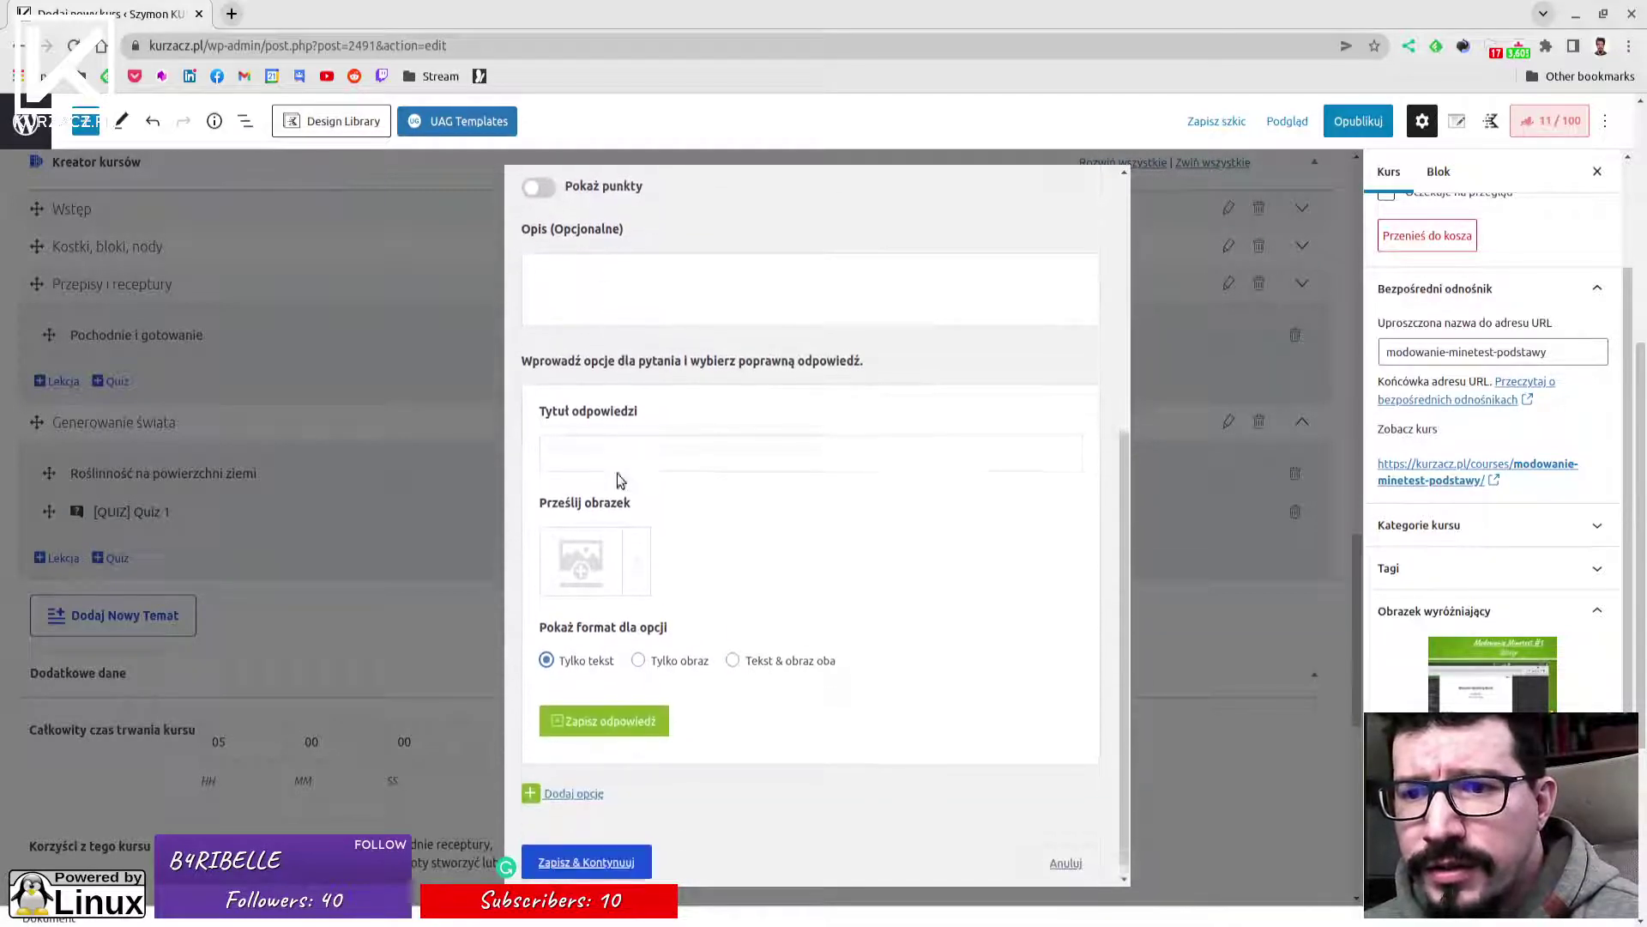
Try to save Pytanie 2 without any answer options, and return to the quiz's question list.
{"action": "left_click", "coordinate": [609, 845]}
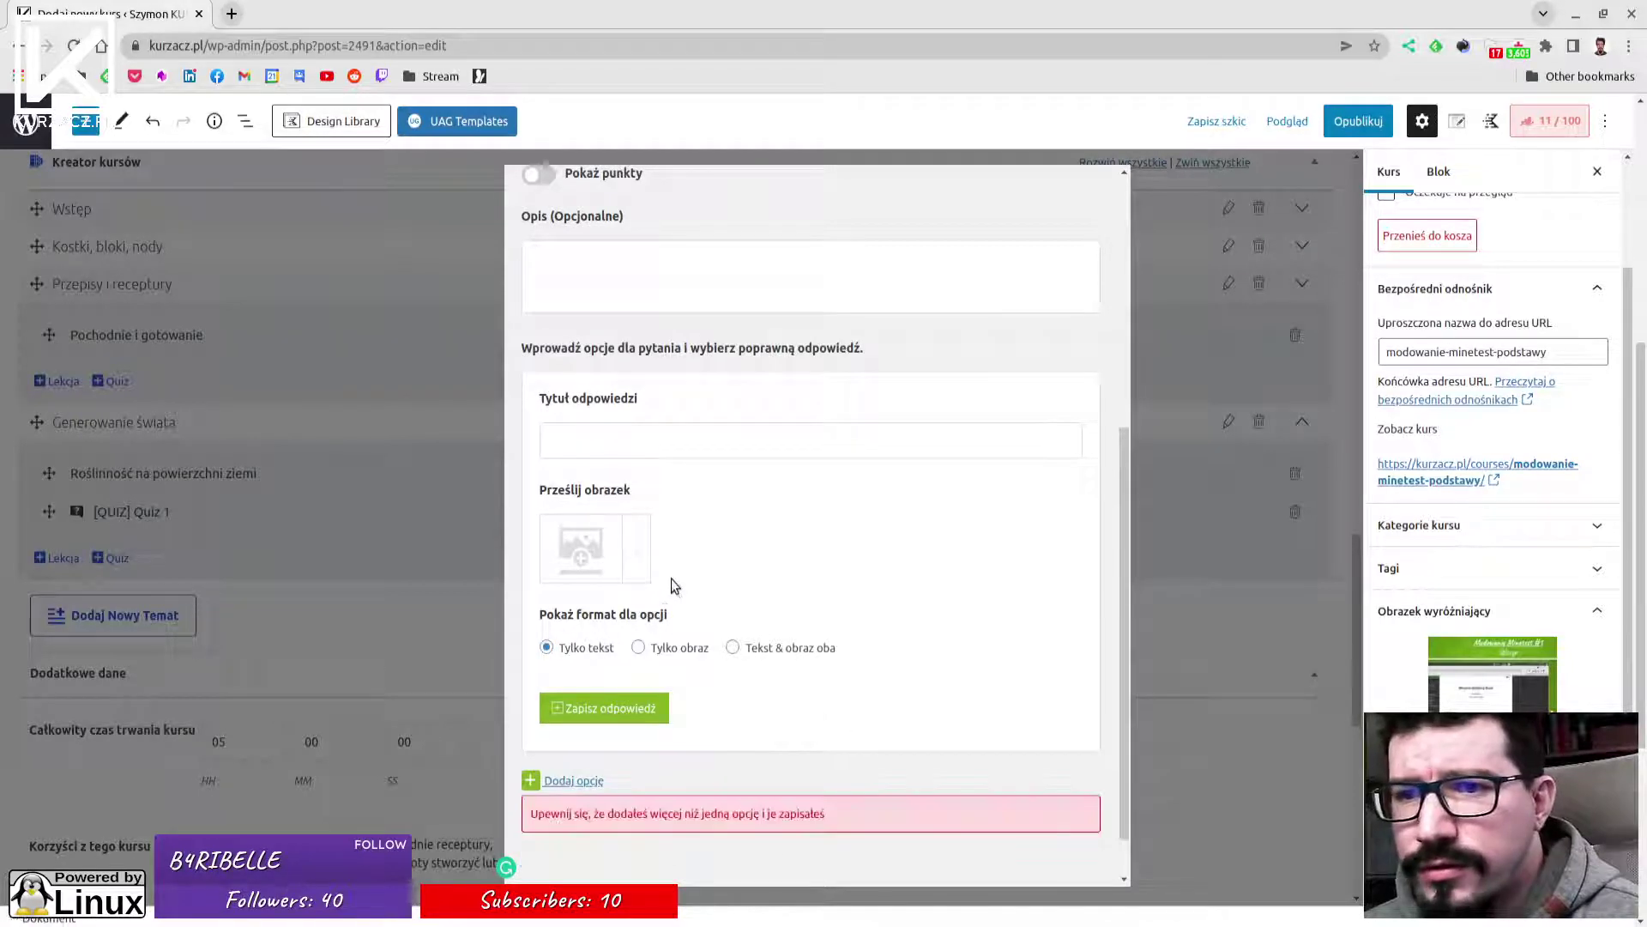
{"action": "scroll", "coordinate": [671, 488], "scroll_direction": "up", "scroll_amount": 5}
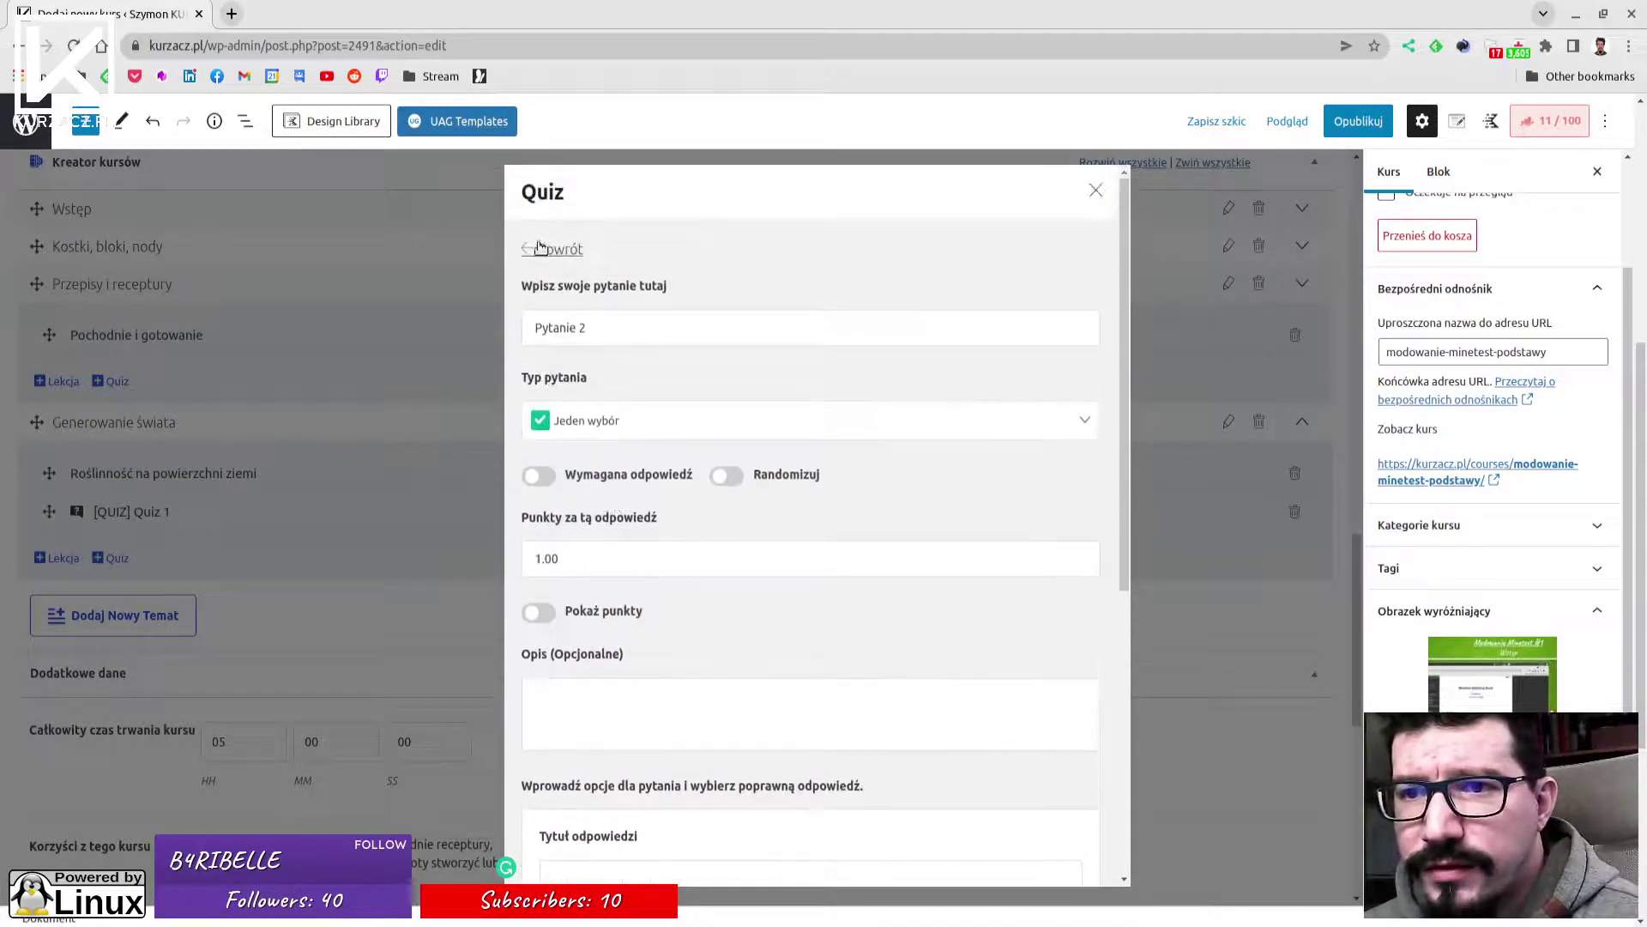
{"action": "left_click", "coordinate": [532, 250]}
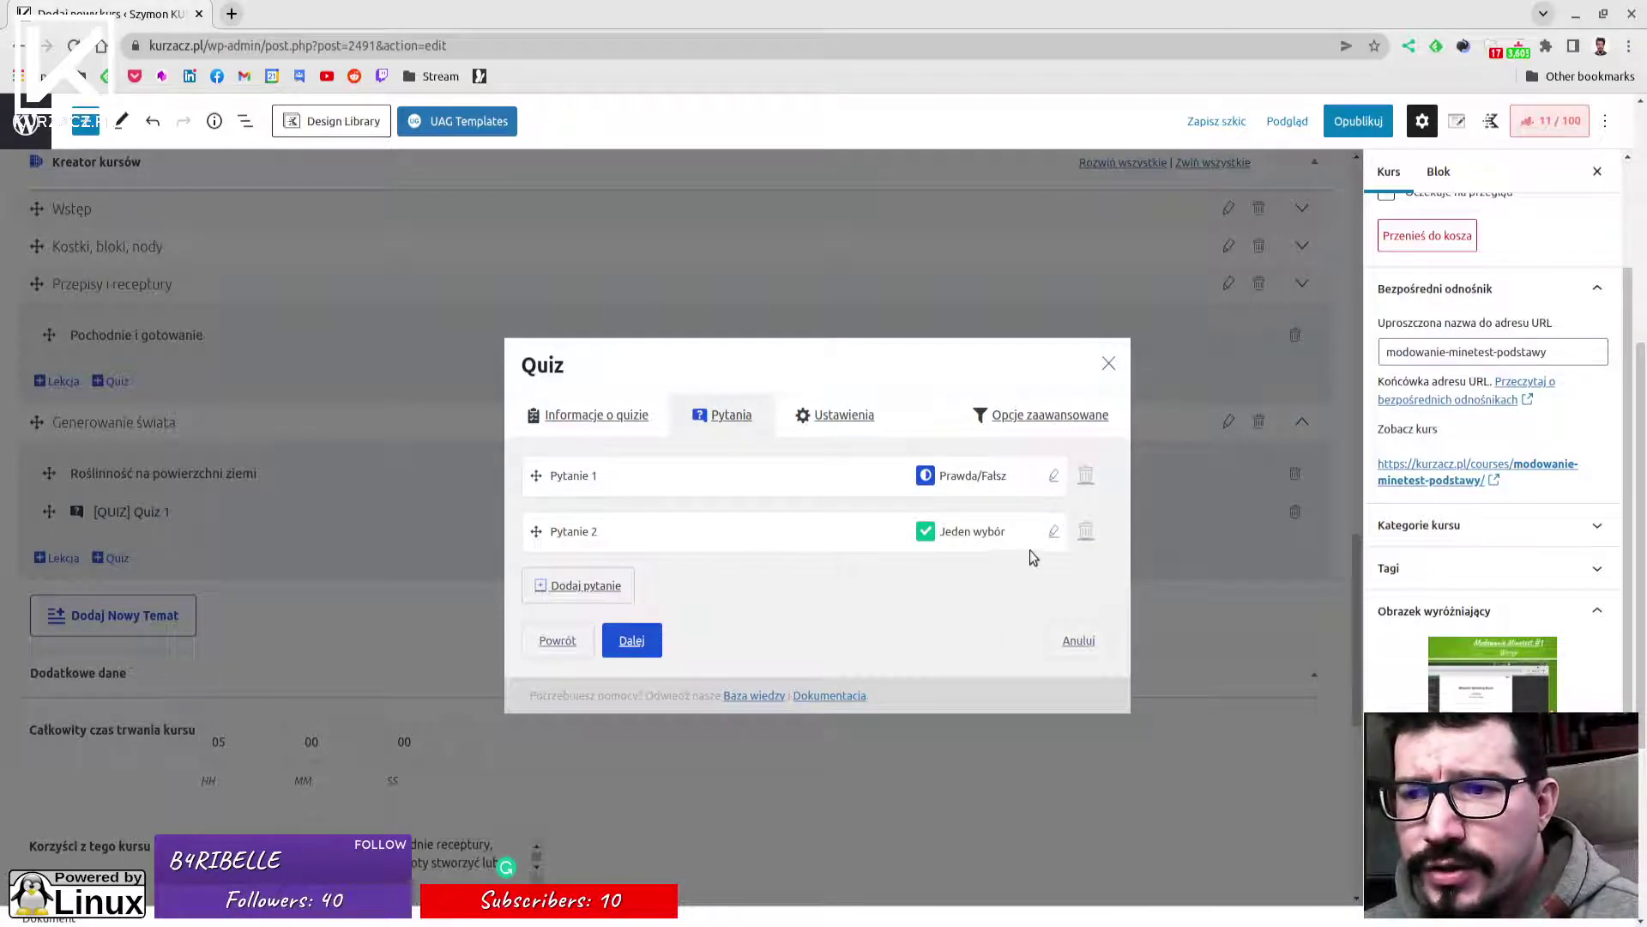
Examine the quiz settings for the time limit, its time units and the Quiz Feedback Mode choices.
{"action": "left_click", "coordinate": [834, 417]}
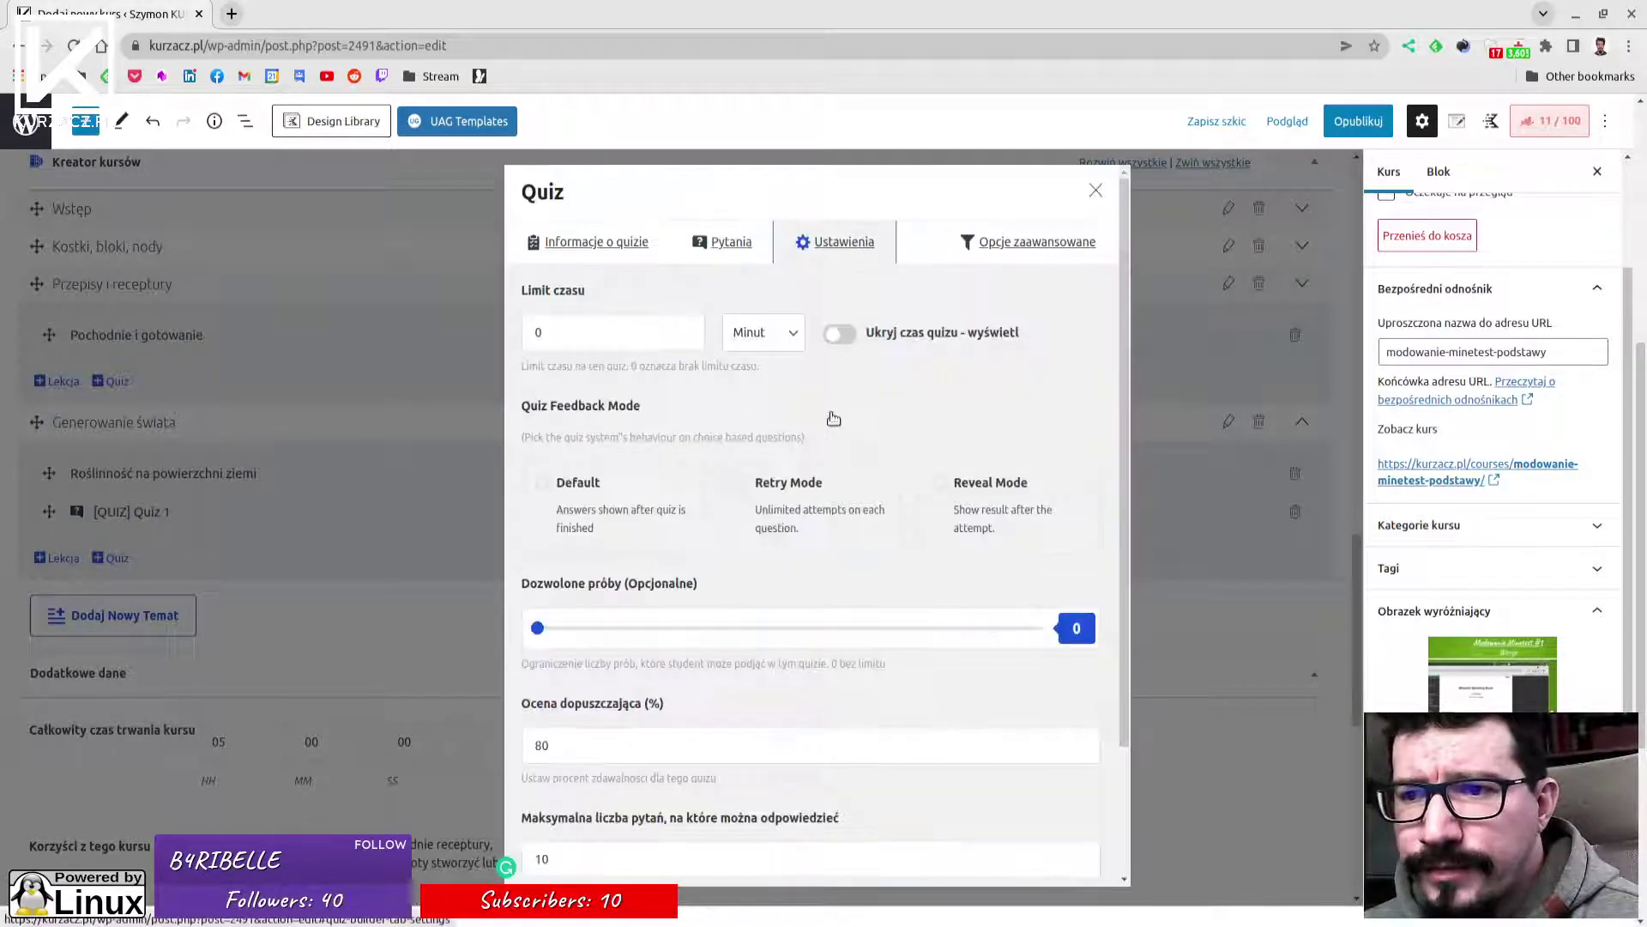
{"action": "left_click", "coordinate": [562, 337]}
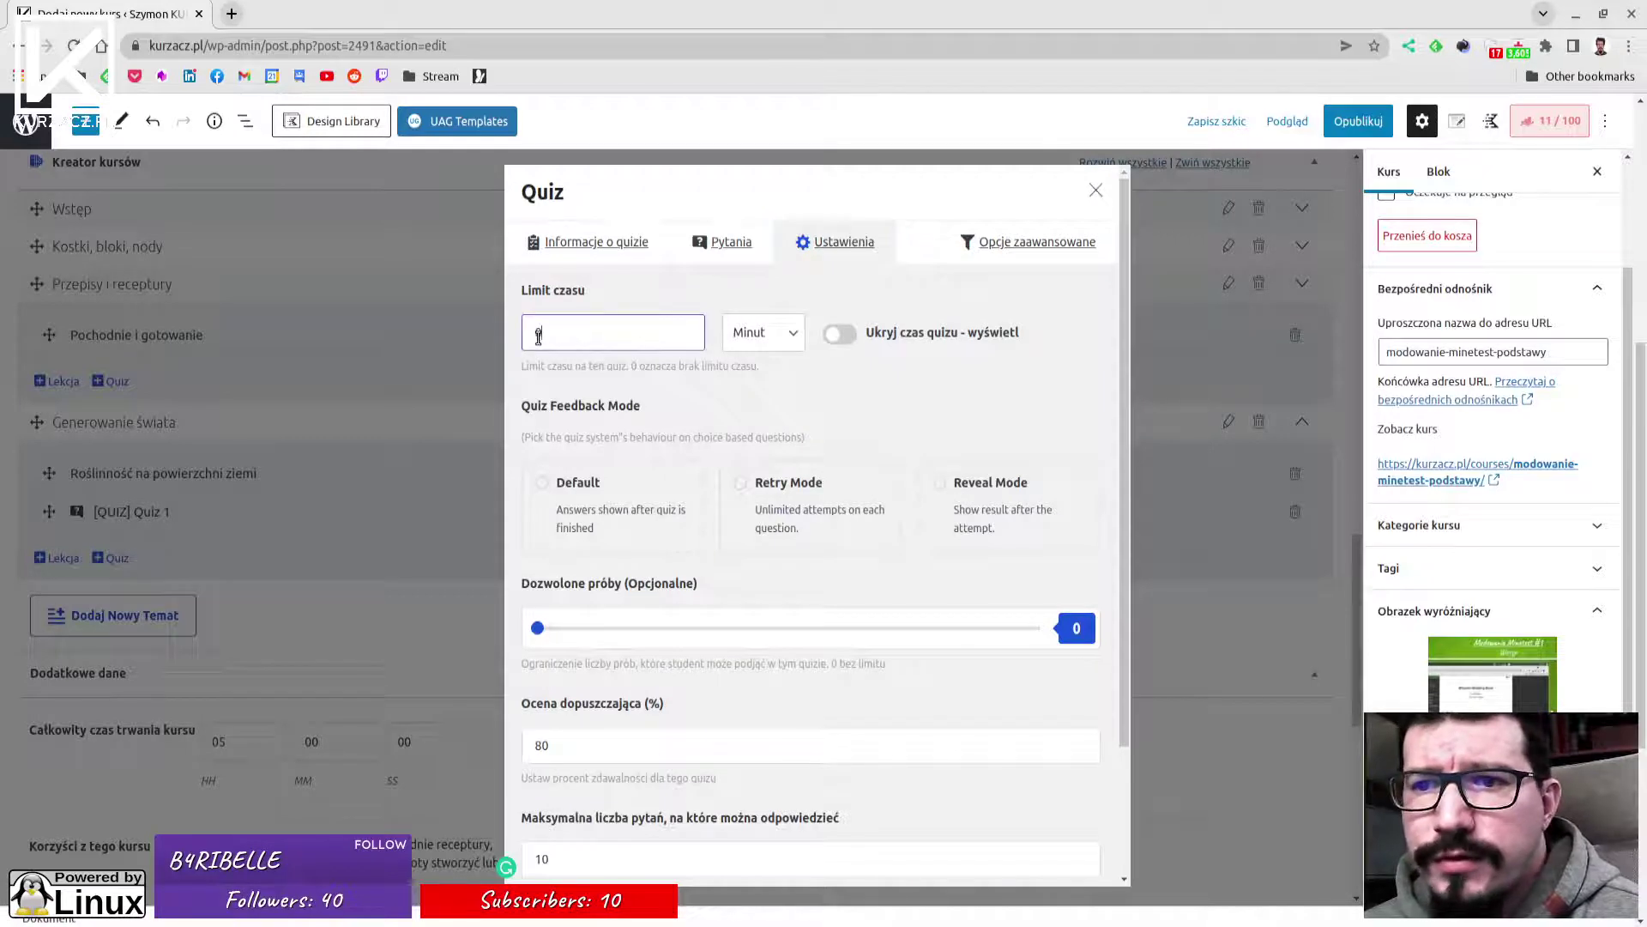
{"action": "left_click", "coordinate": [759, 339]}
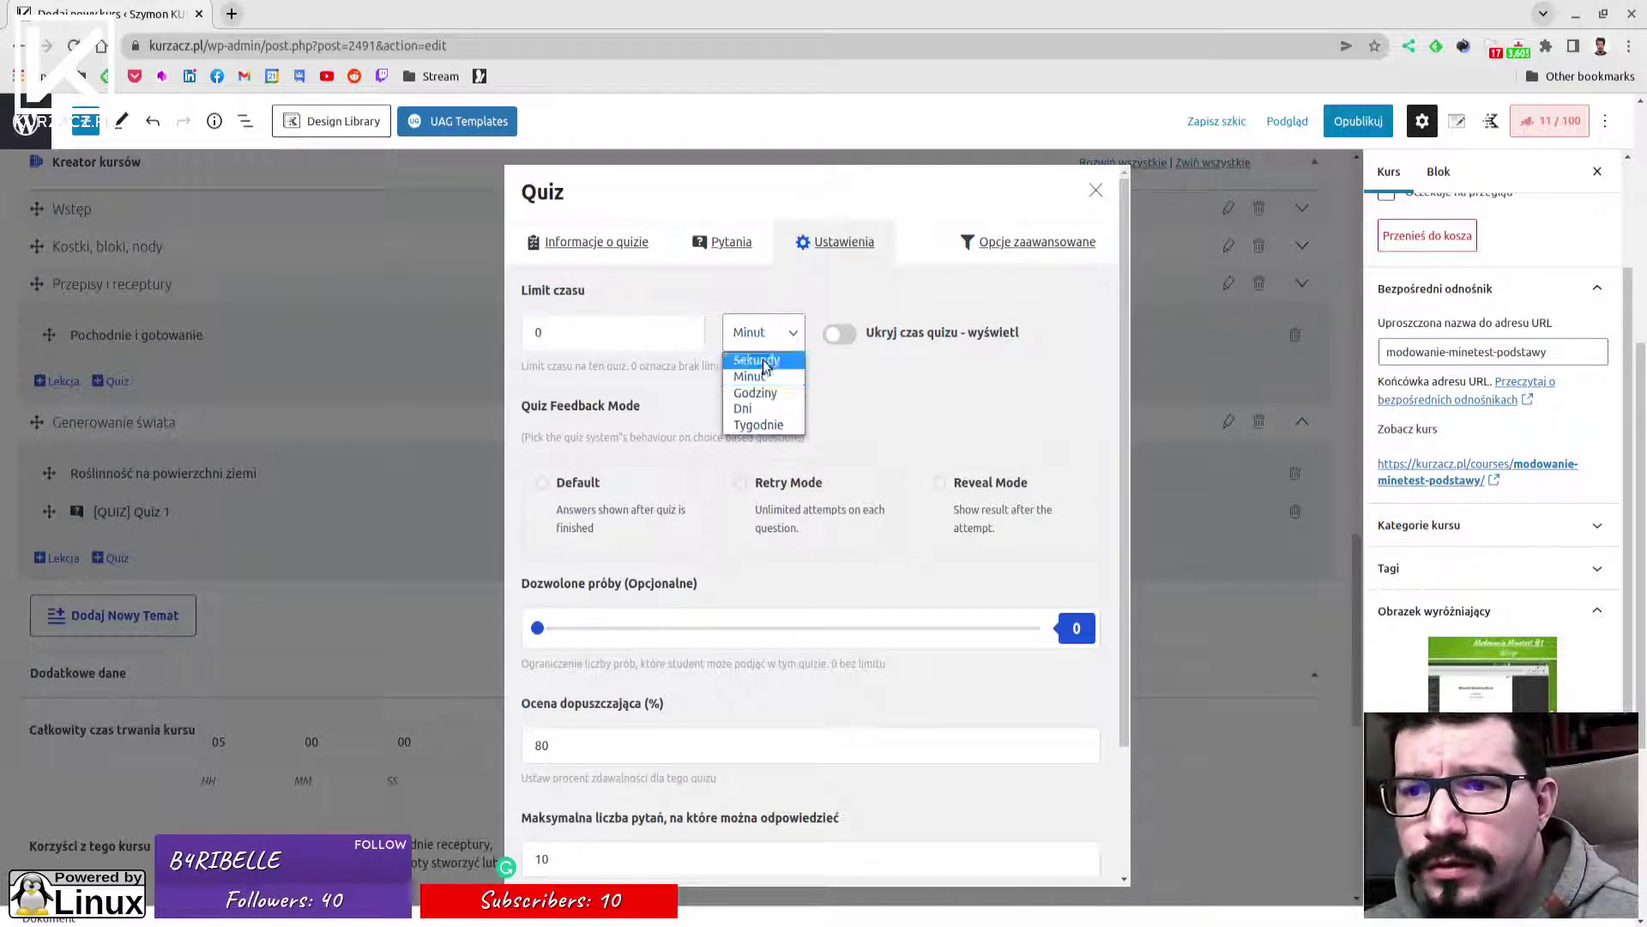
{"action": "left_click", "coordinate": [879, 385]}
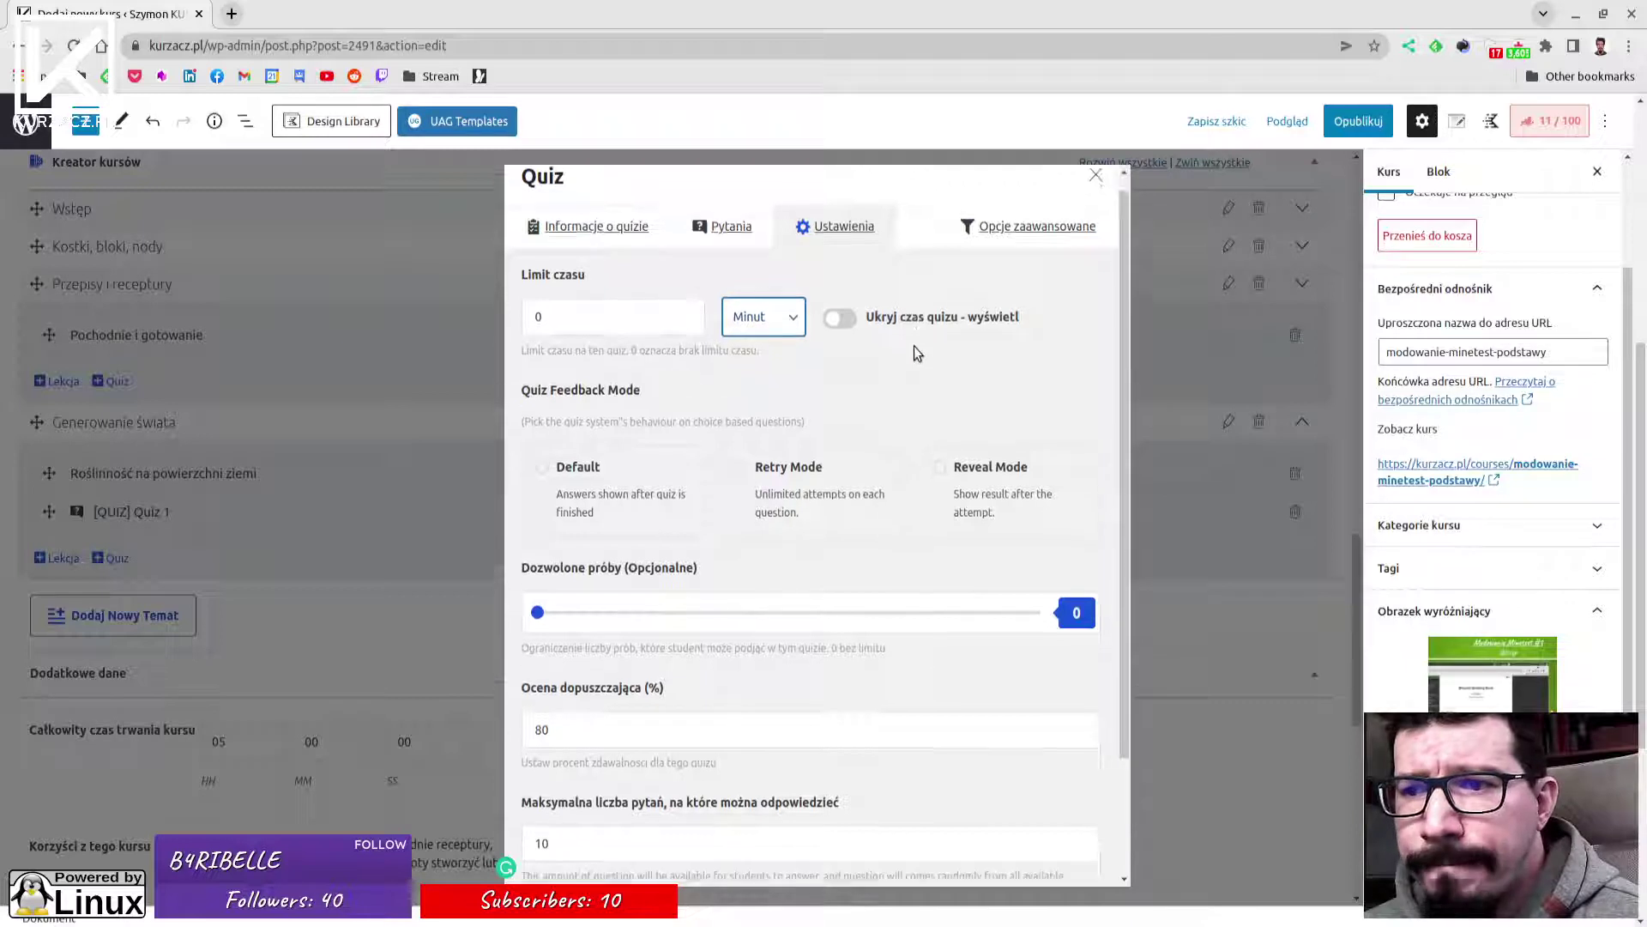
{"action": "scroll", "coordinate": [914, 347], "scroll_direction": "down", "scroll_amount": 1}
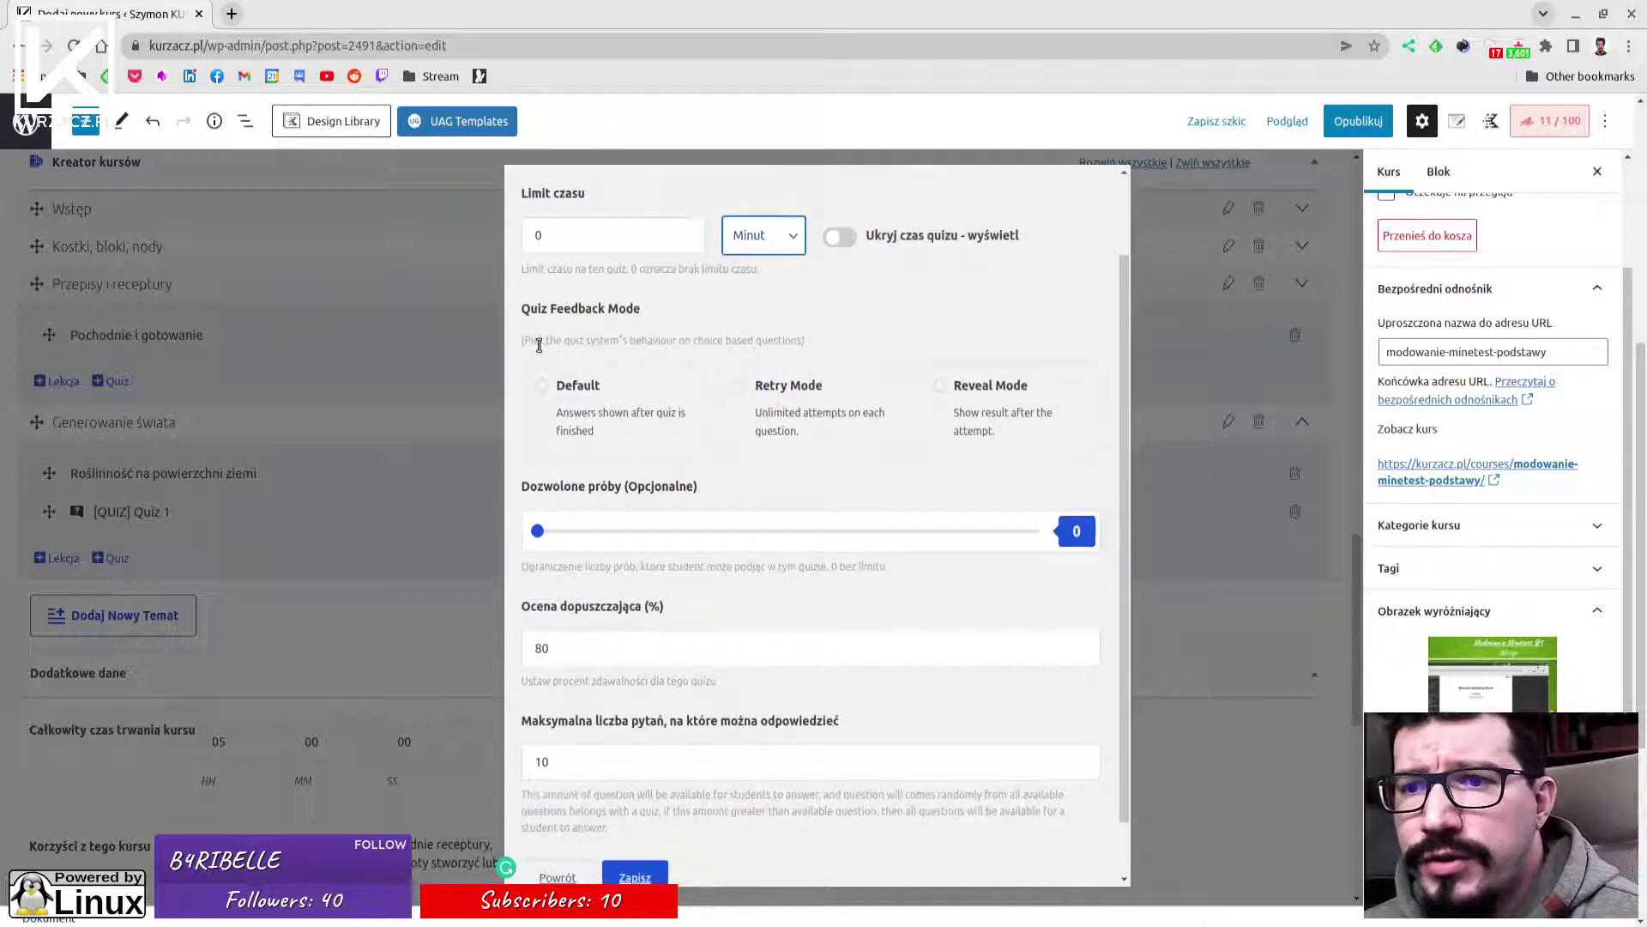
{"action": "left_click_drag", "start_coordinate": [539, 309], "coordinate": [626, 311]}
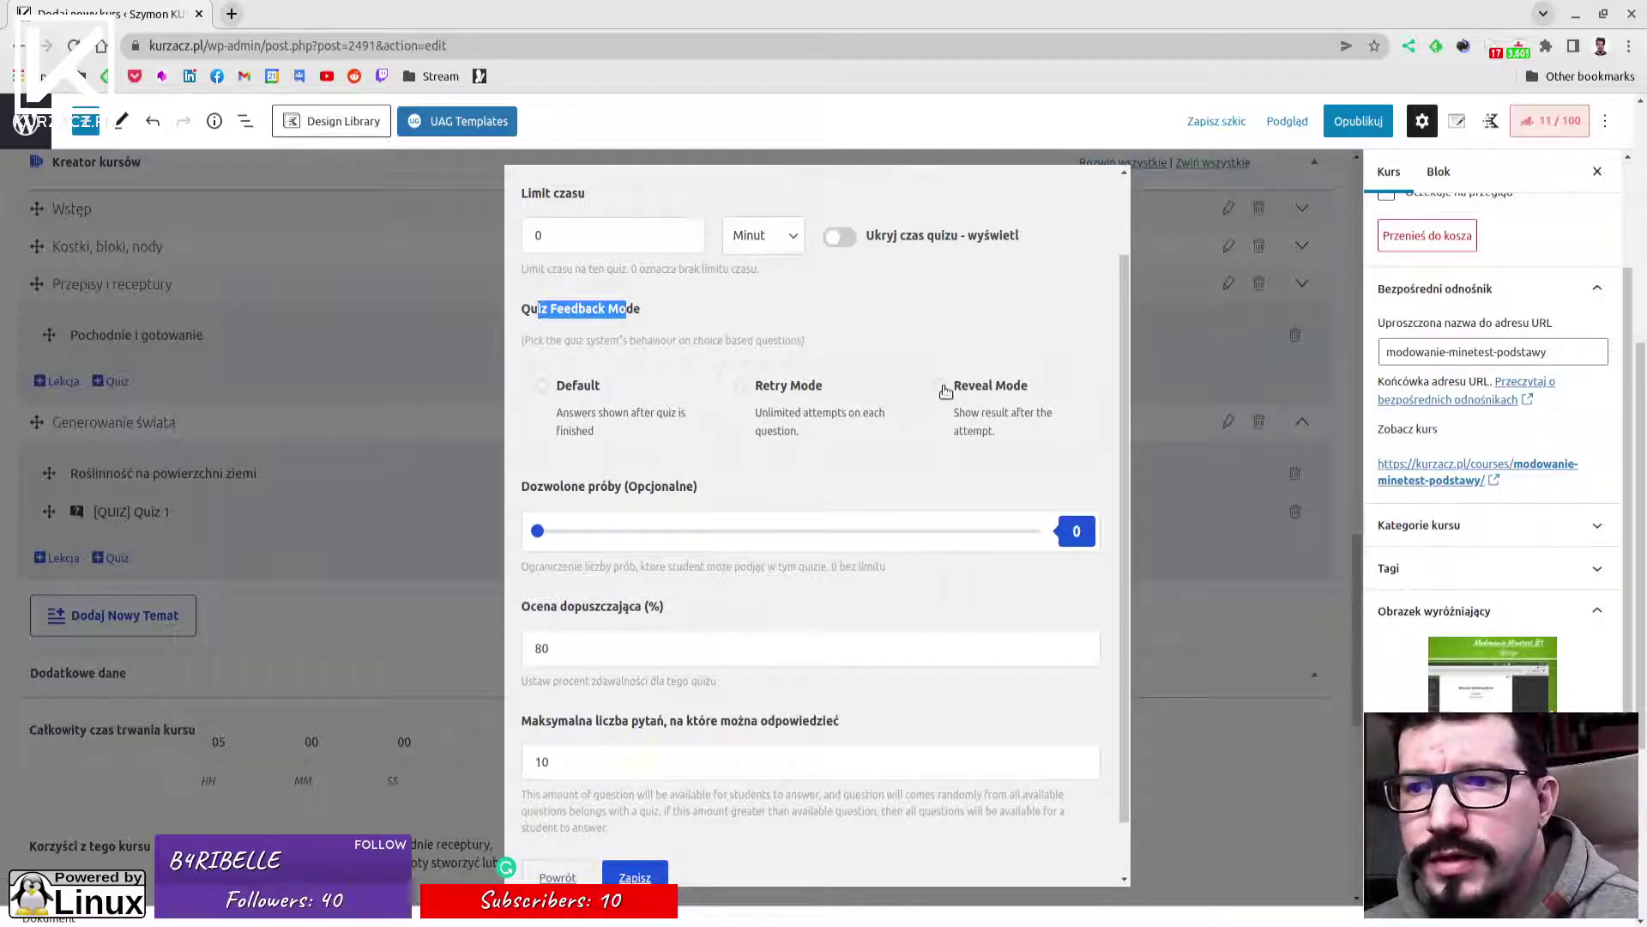
Examine the quiz settings for allowed attempts, passing grade and maximum number of questions to answer.
{"action": "scroll", "coordinate": [945, 388], "scroll_direction": "down", "scroll_amount": 1}
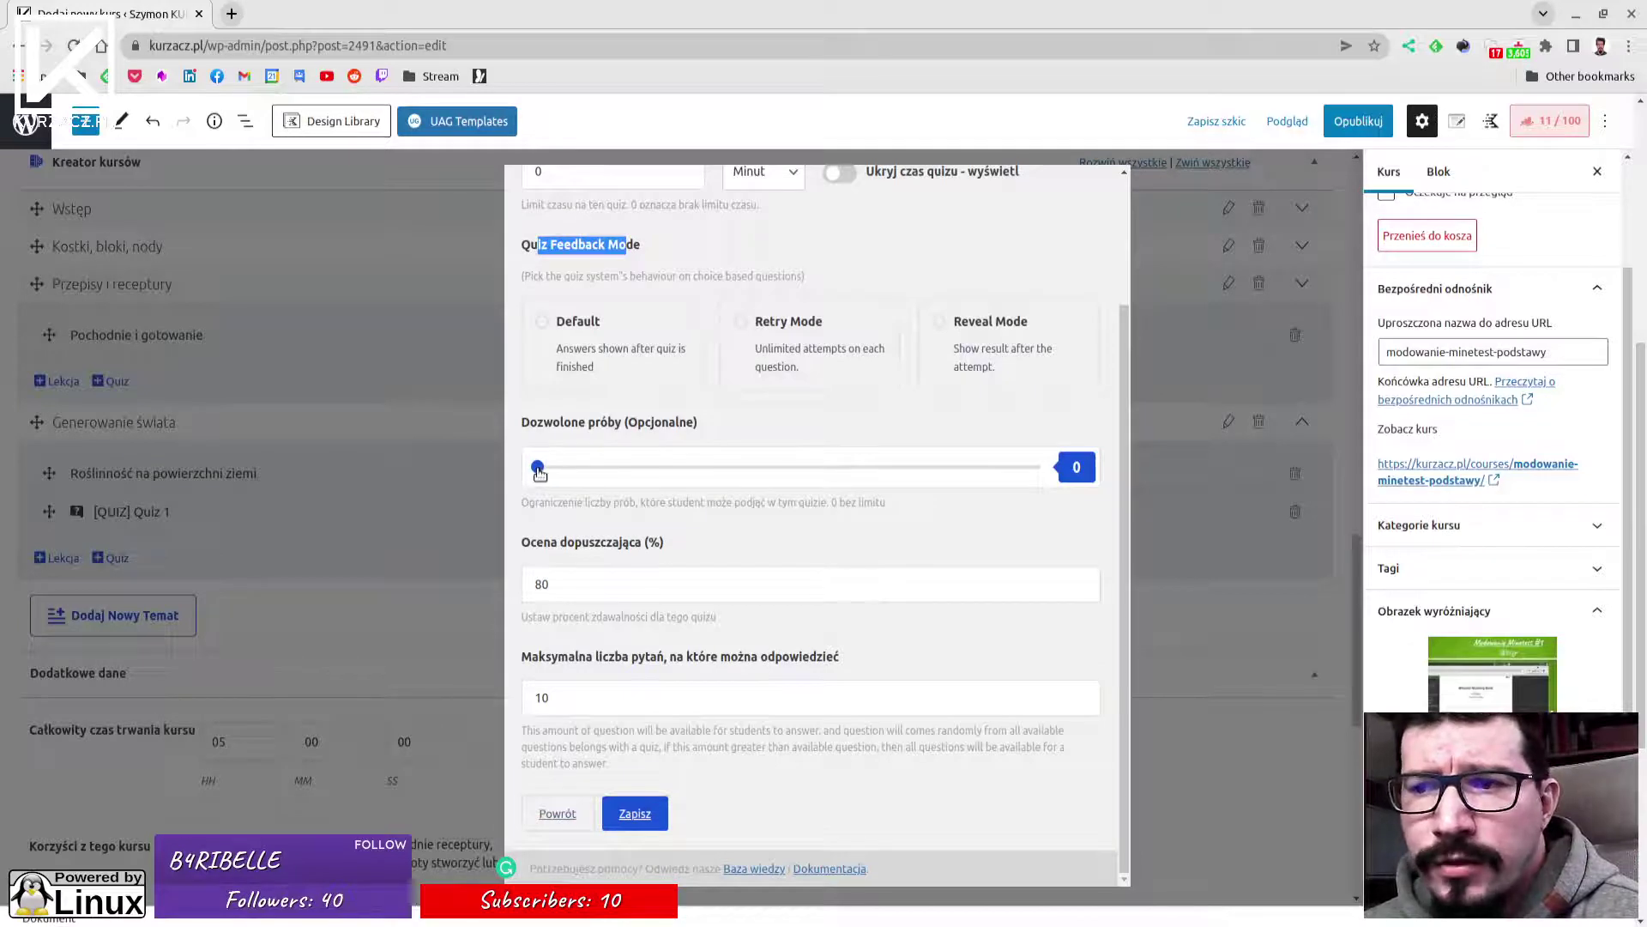
{"action": "mouse_move", "coordinate": [538, 473]}
{"action": "left_mouse_down"}
{"action": "mouse_move", "coordinate": [1038, 480]}
{"action": "mouse_move", "coordinate": [515, 467]}
{"action": "left_mouse_up"}
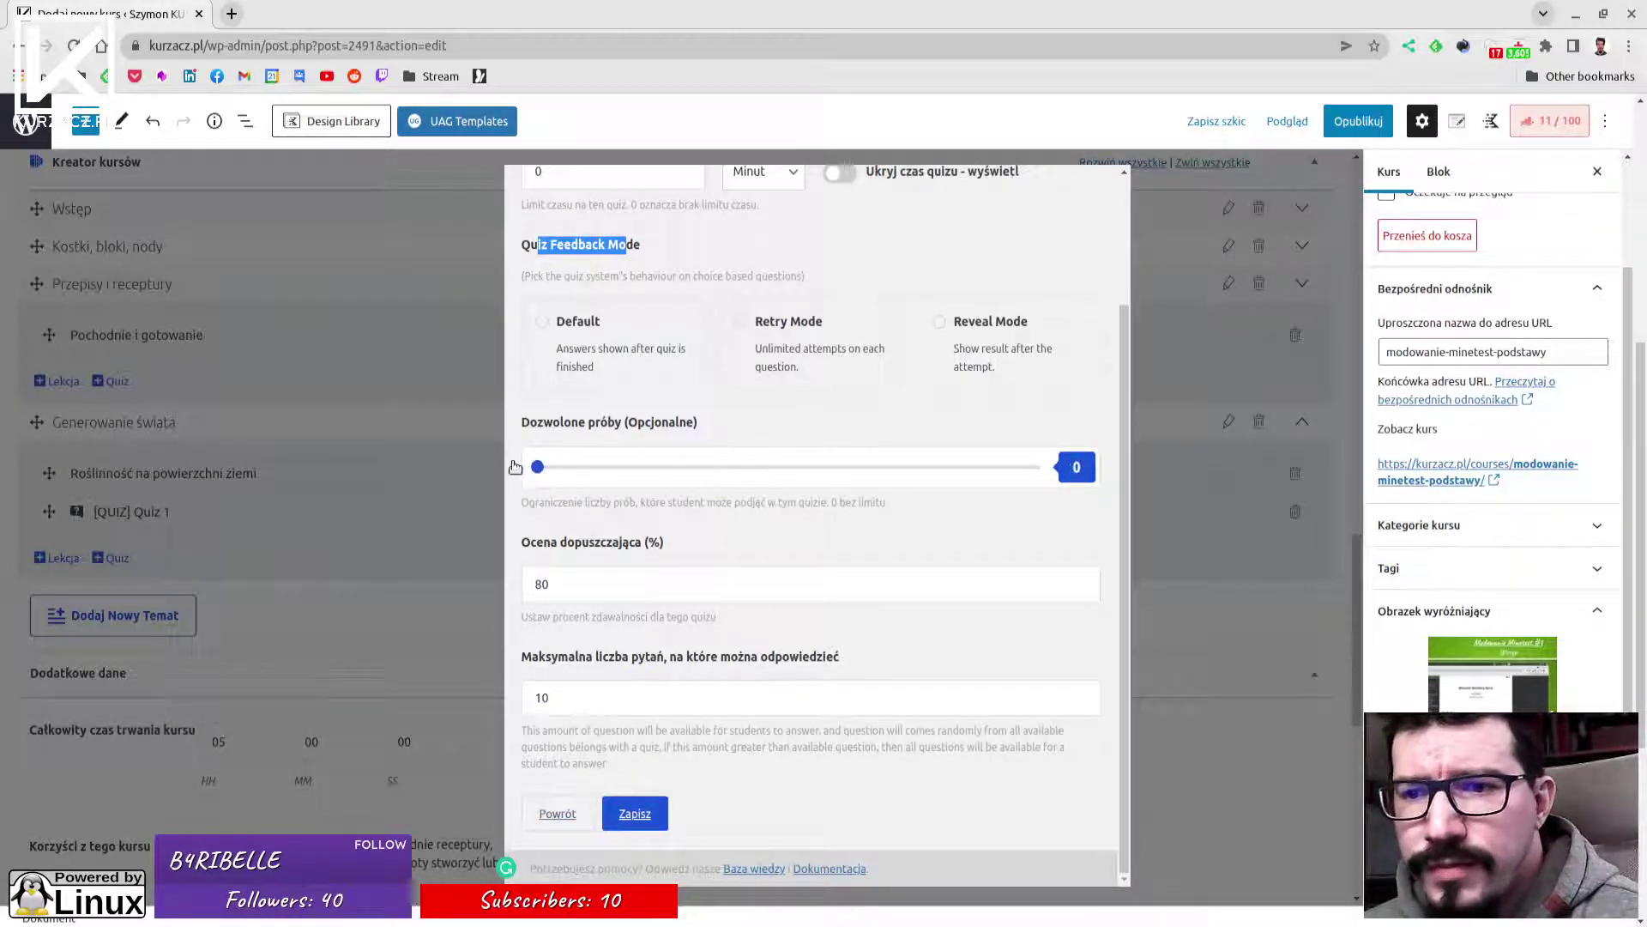
{"action": "left_click", "coordinate": [570, 591]}
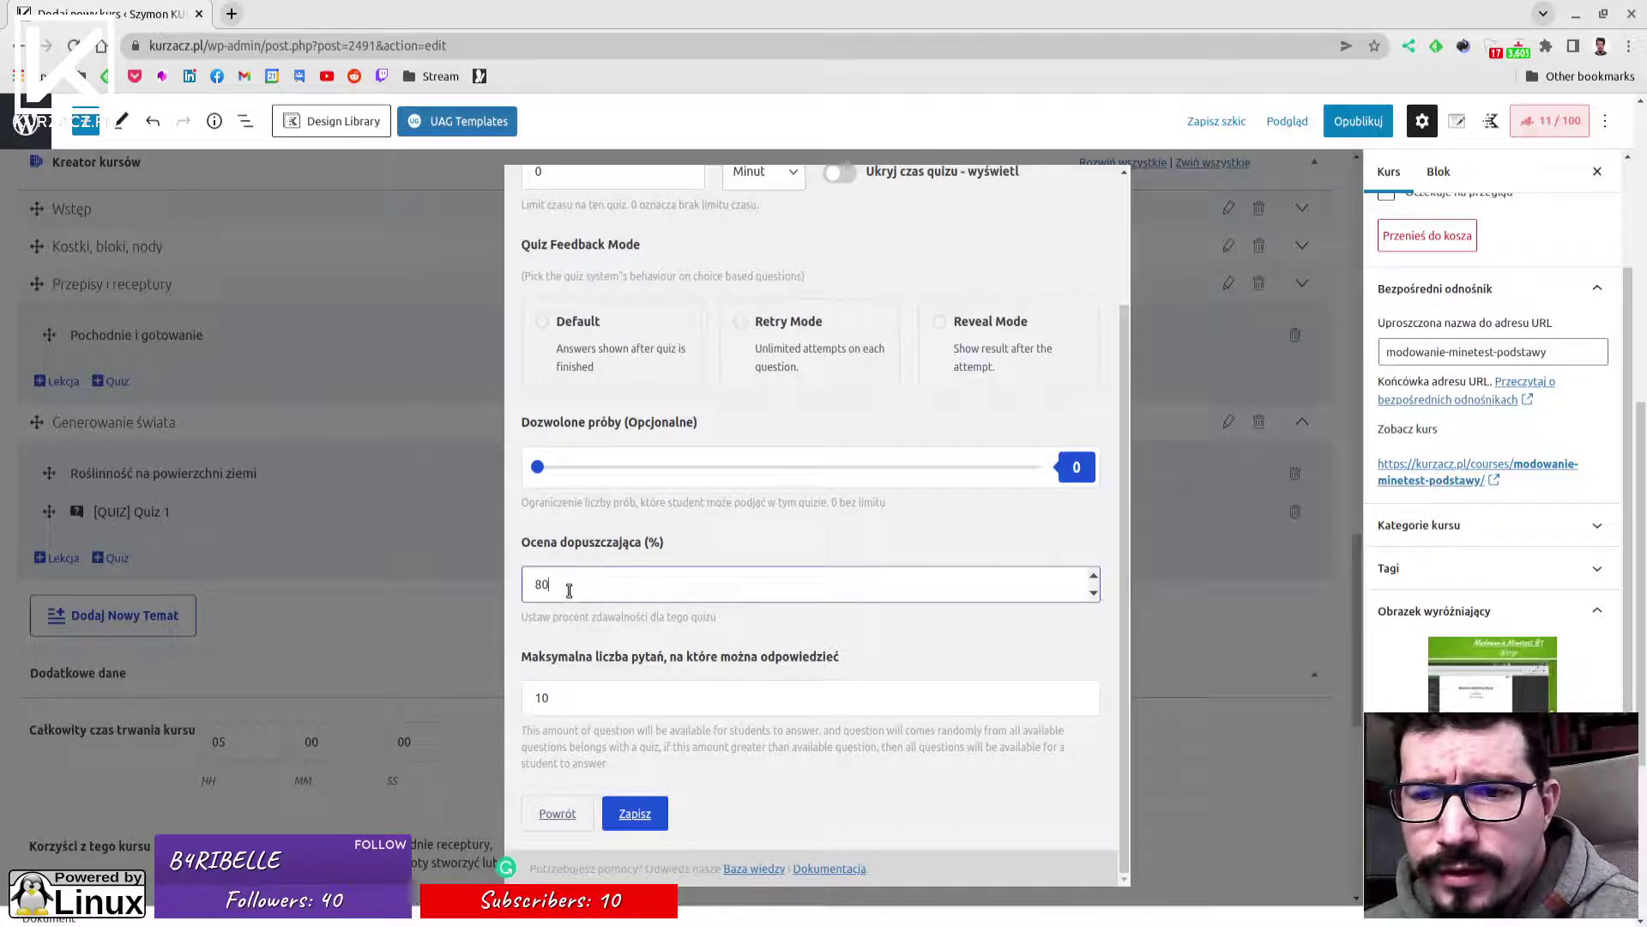
{"action": "left_click", "coordinate": [572, 703]}
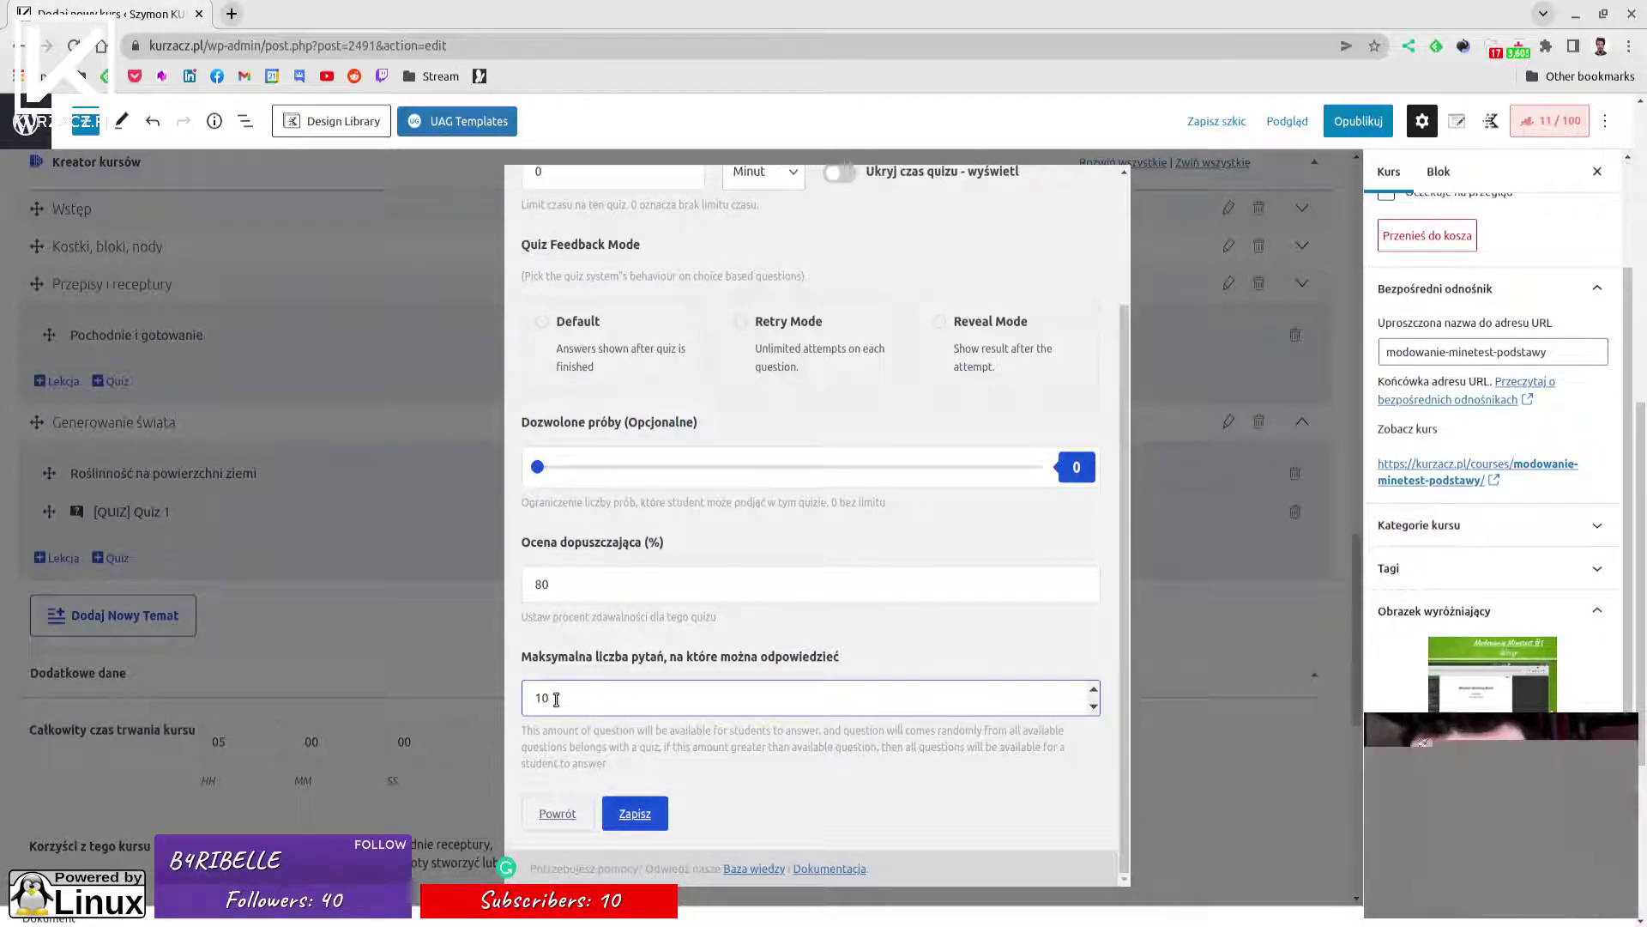
{"action": "left_click_drag", "start_coordinate": [556, 699], "coordinate": [526, 698]}
{"action": "left_click", "coordinate": [573, 695]}
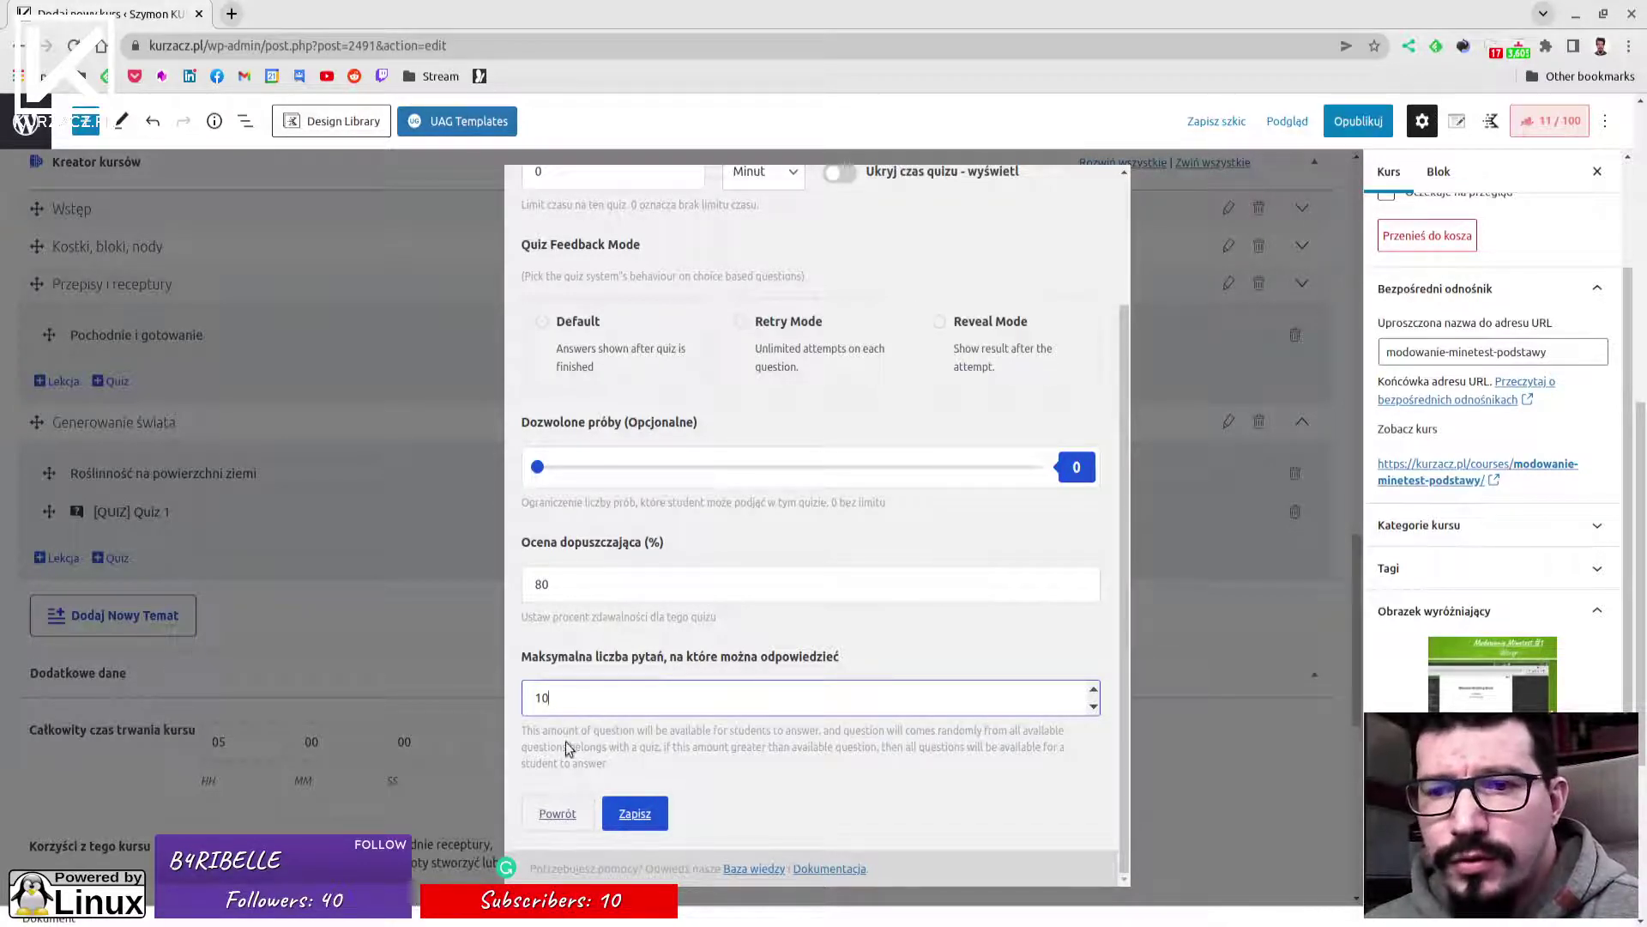
{"action": "scroll", "coordinate": [582, 744], "scroll_direction": "up", "scroll_amount": 5}
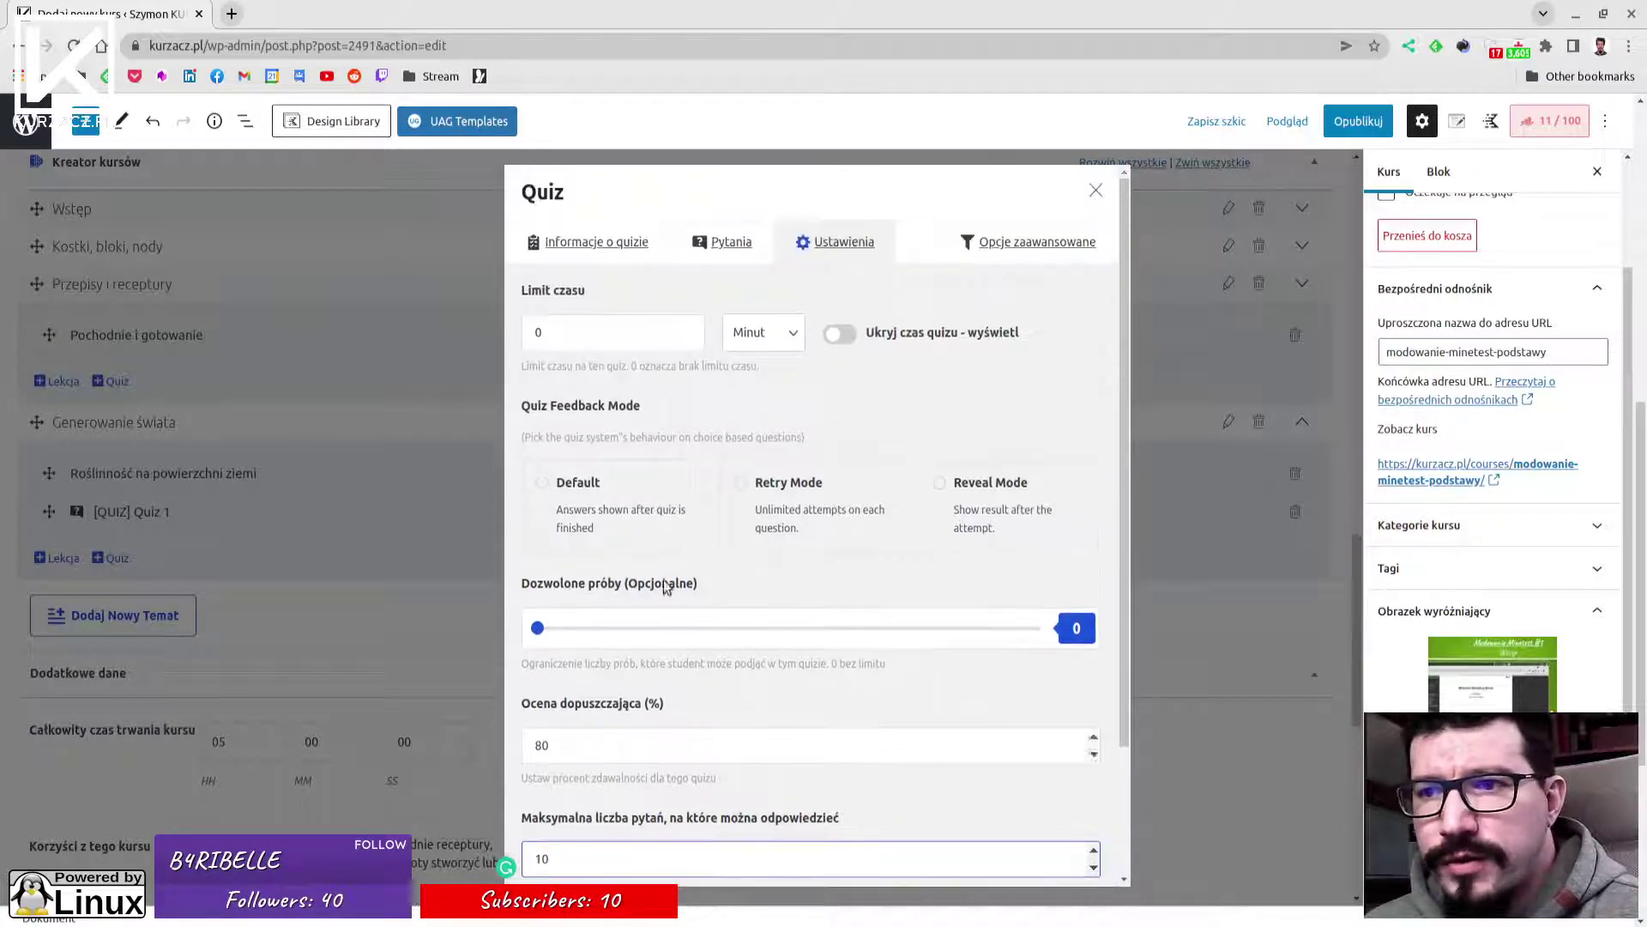
Examine the quiz's advanced options, including the Układ pytań choices and the character limits for short and open-ended answers.
{"action": "left_click", "coordinate": [1005, 251]}
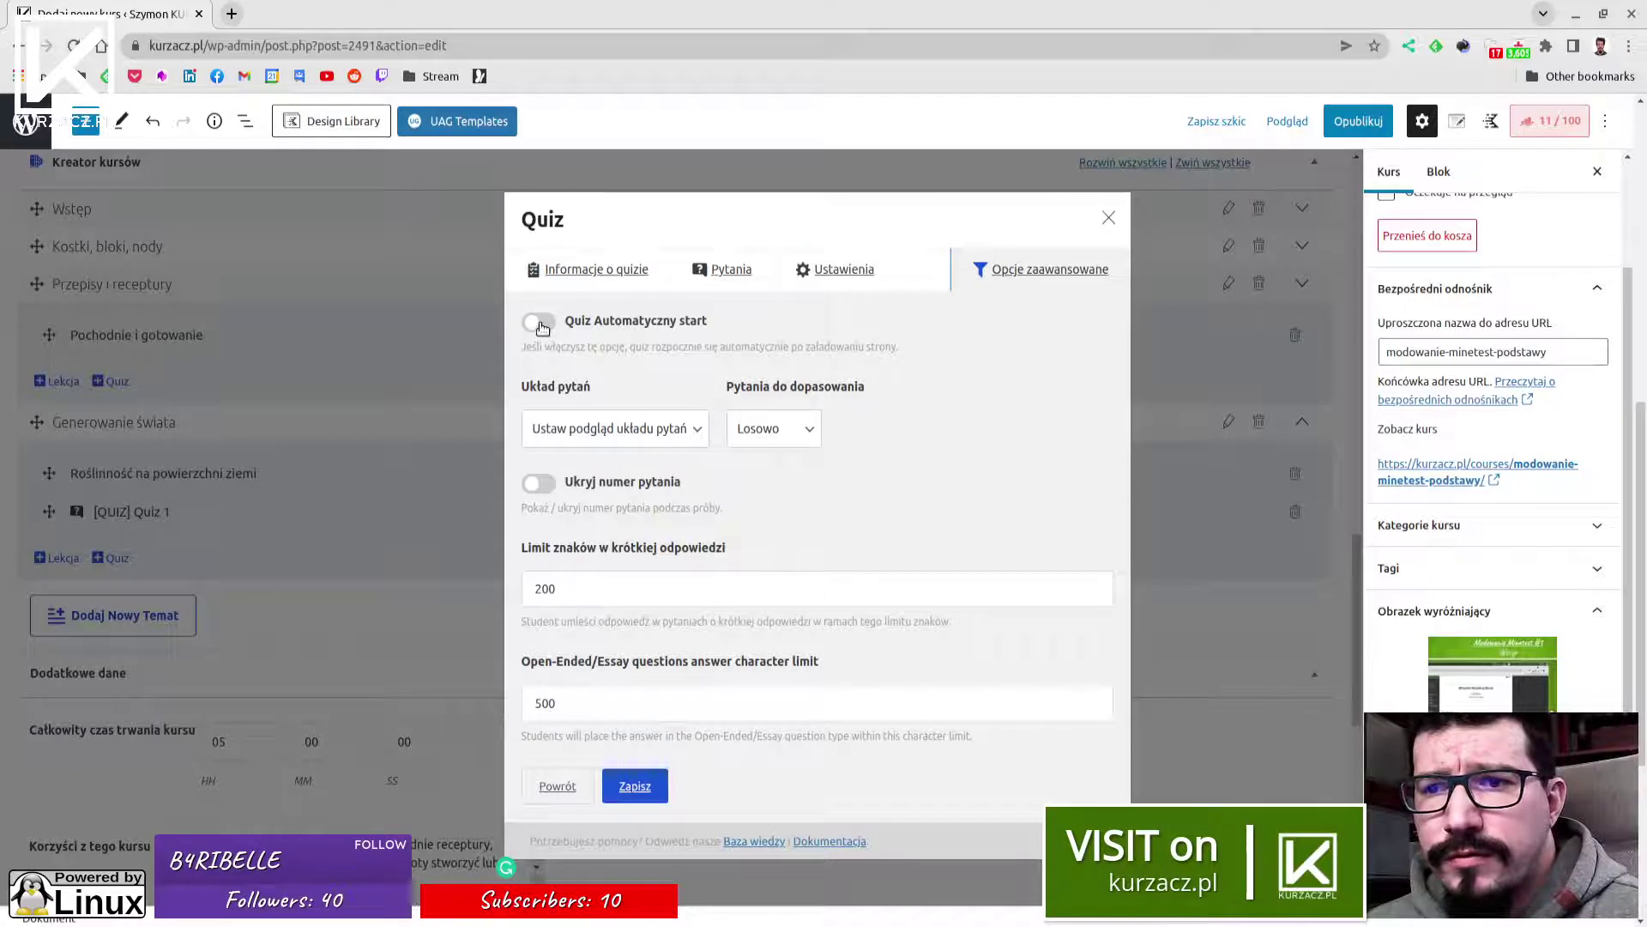
{"action": "left_click", "coordinate": [649, 441]}
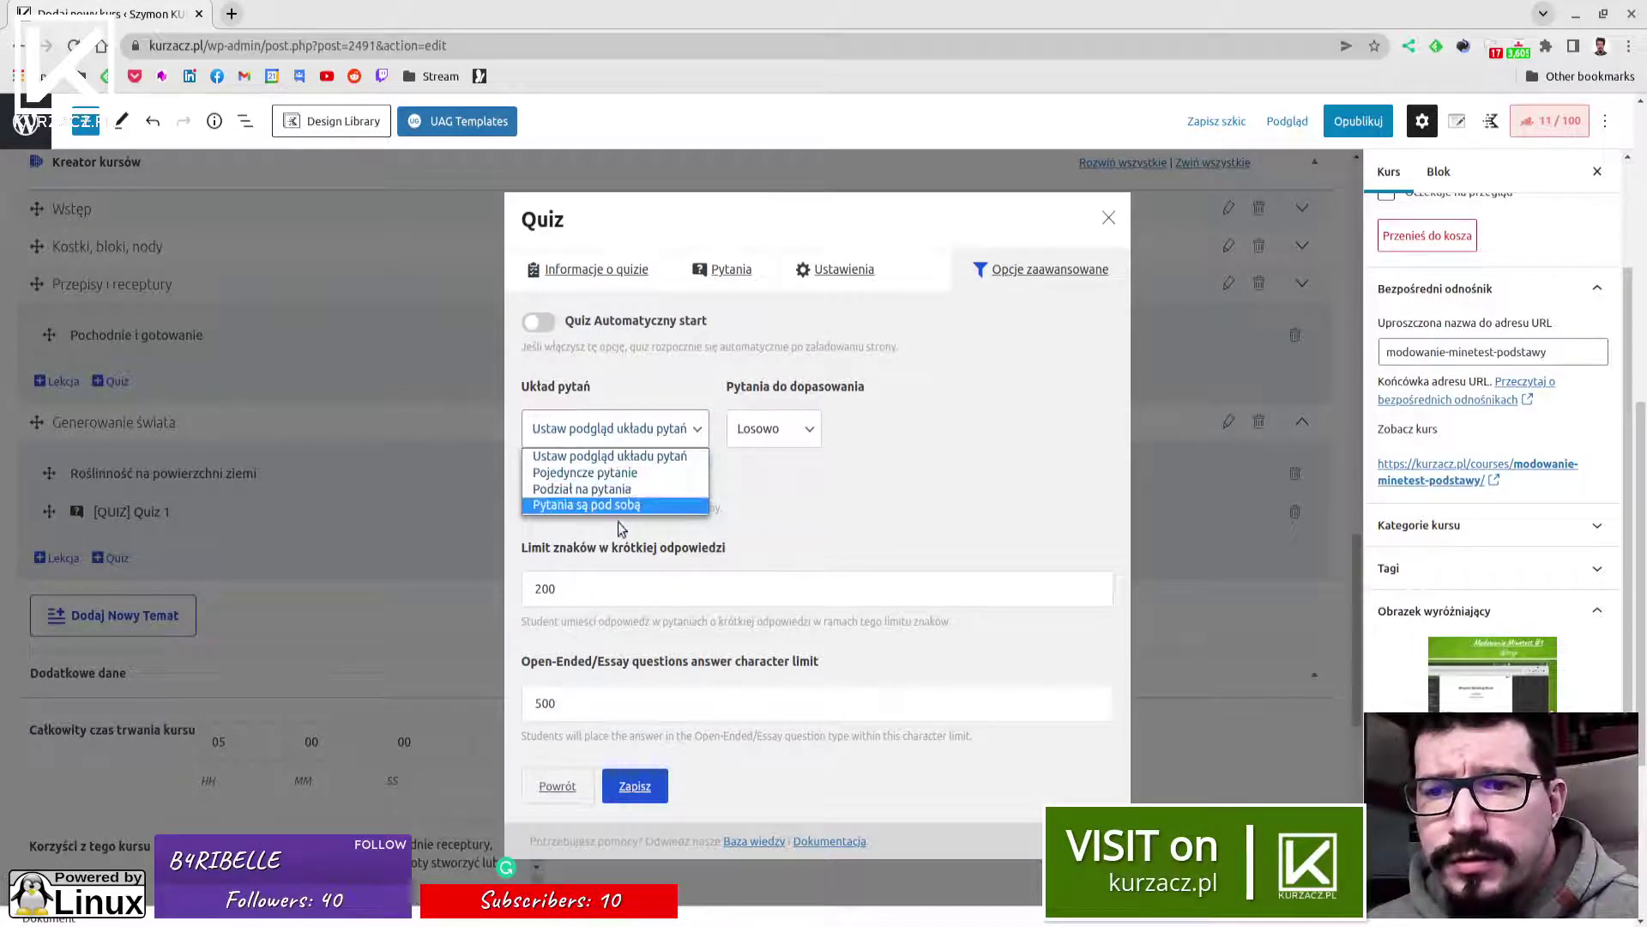
{"action": "left_click", "coordinate": [892, 474]}
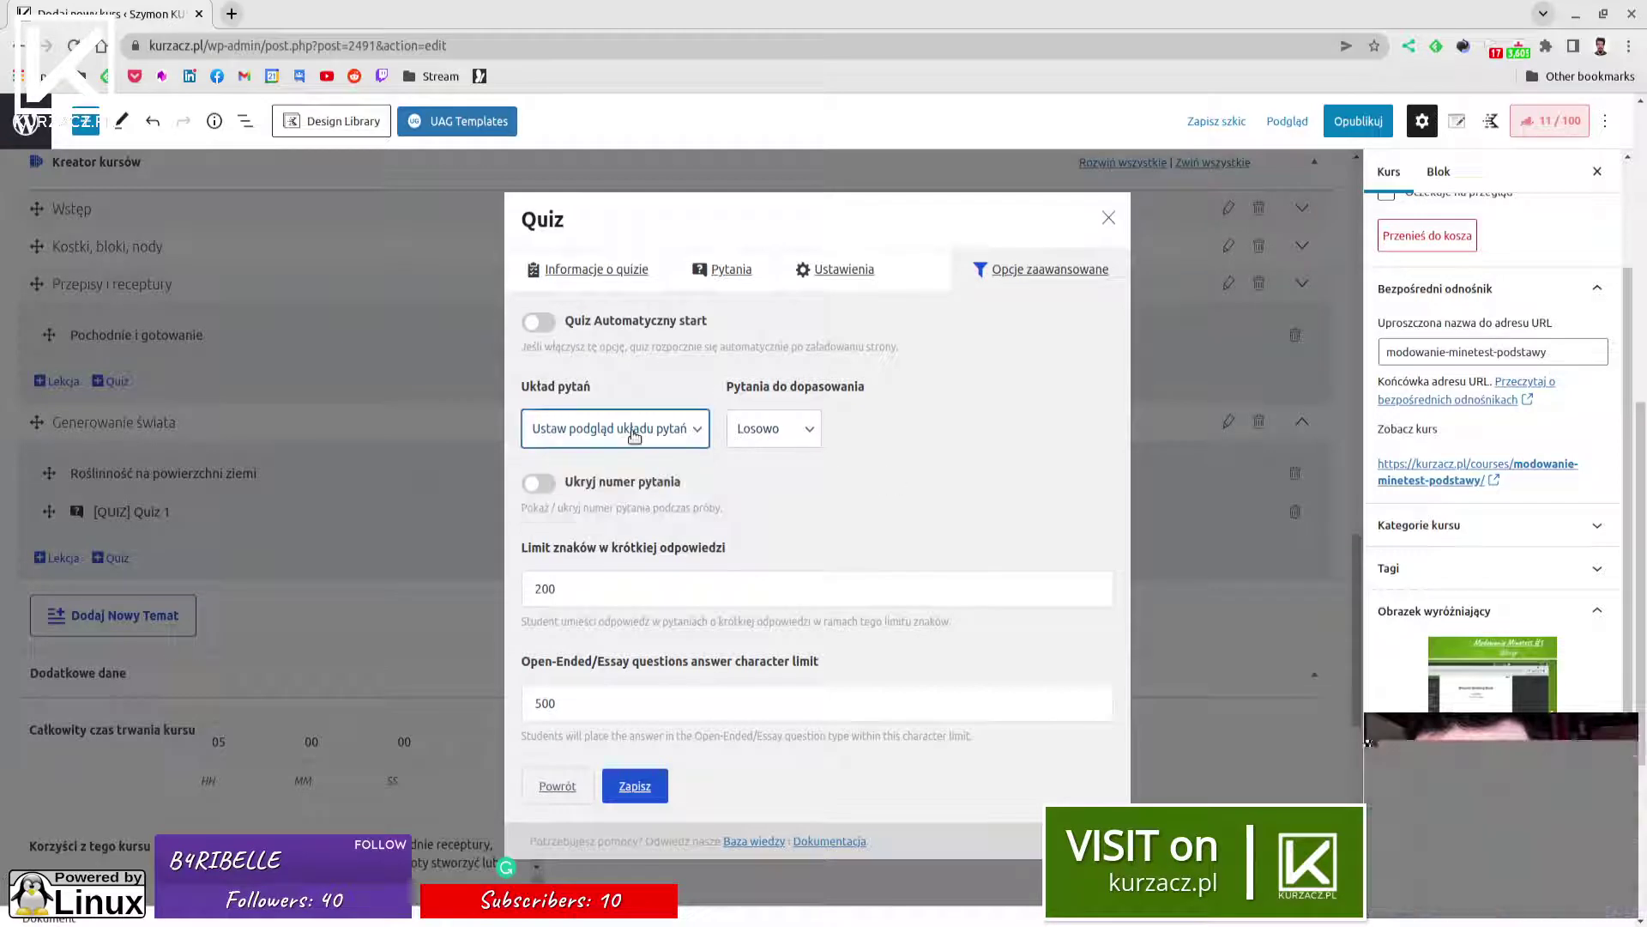
{"action": "left_click", "coordinate": [629, 433]}
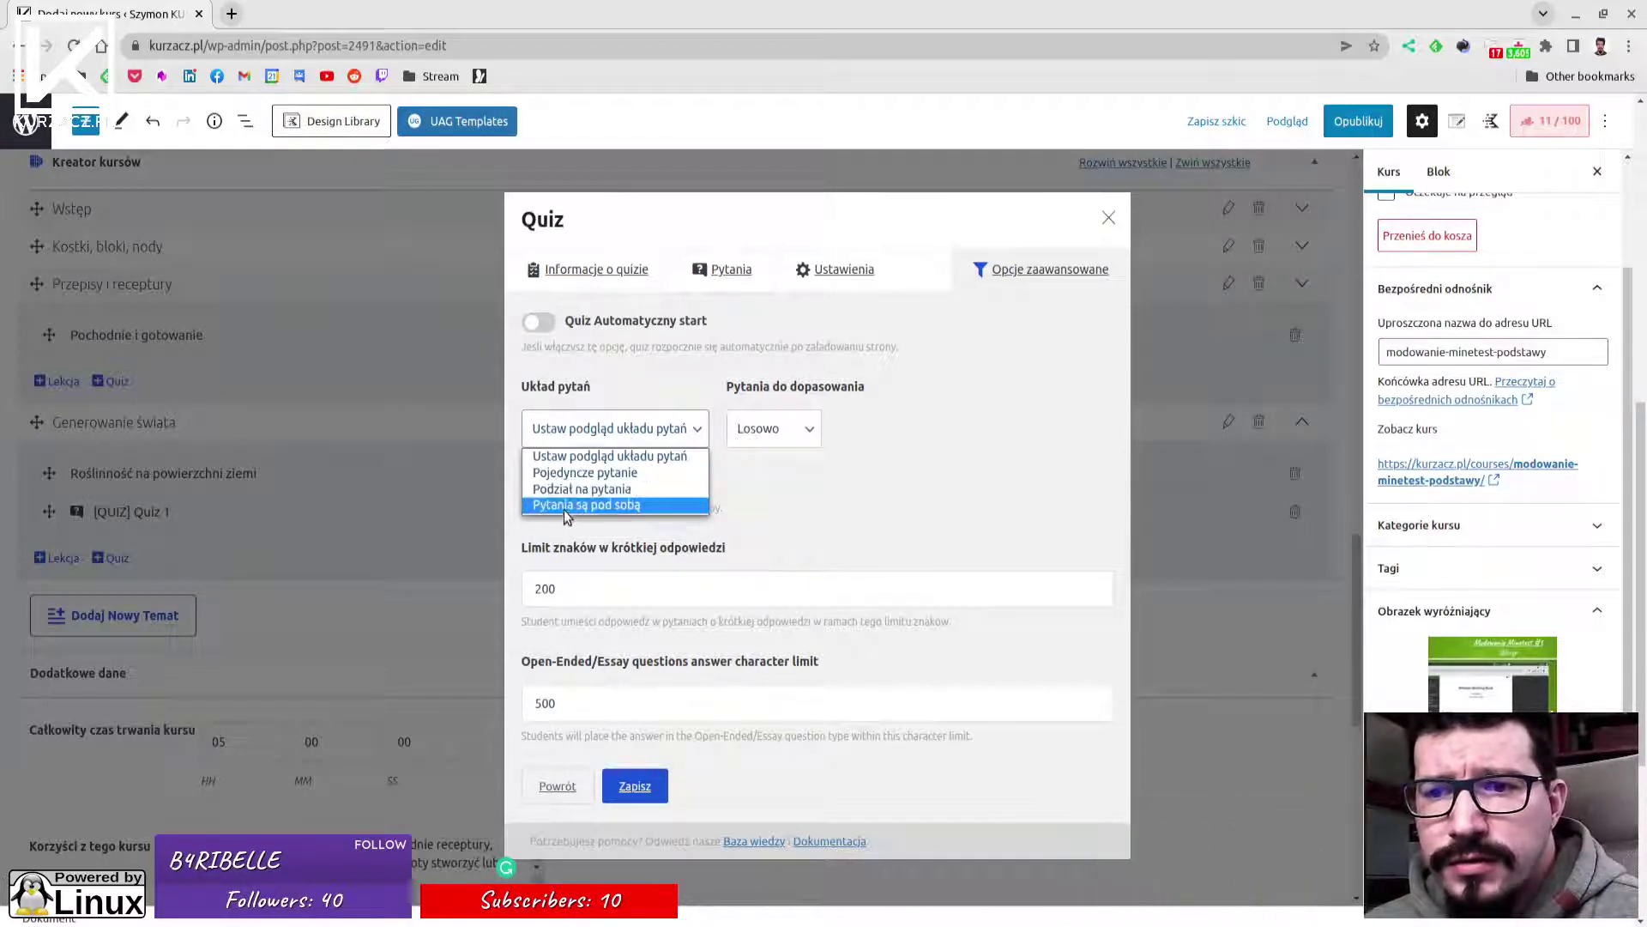
{"action": "left_click", "coordinate": [927, 426]}
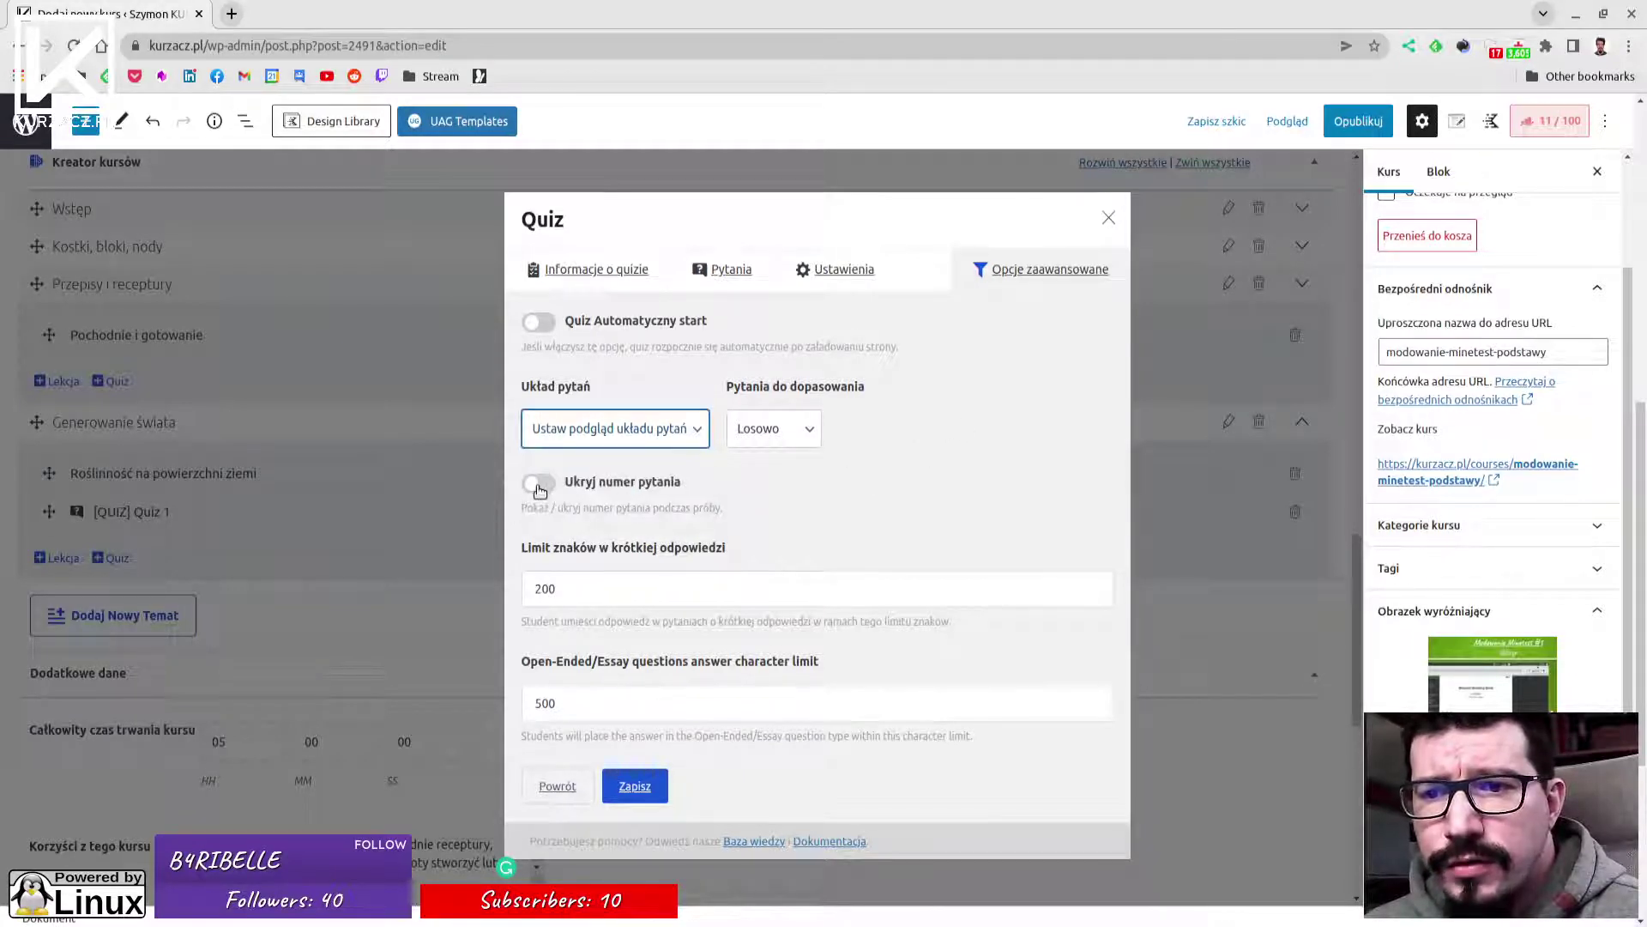
{"action": "left_click", "coordinate": [591, 590]}
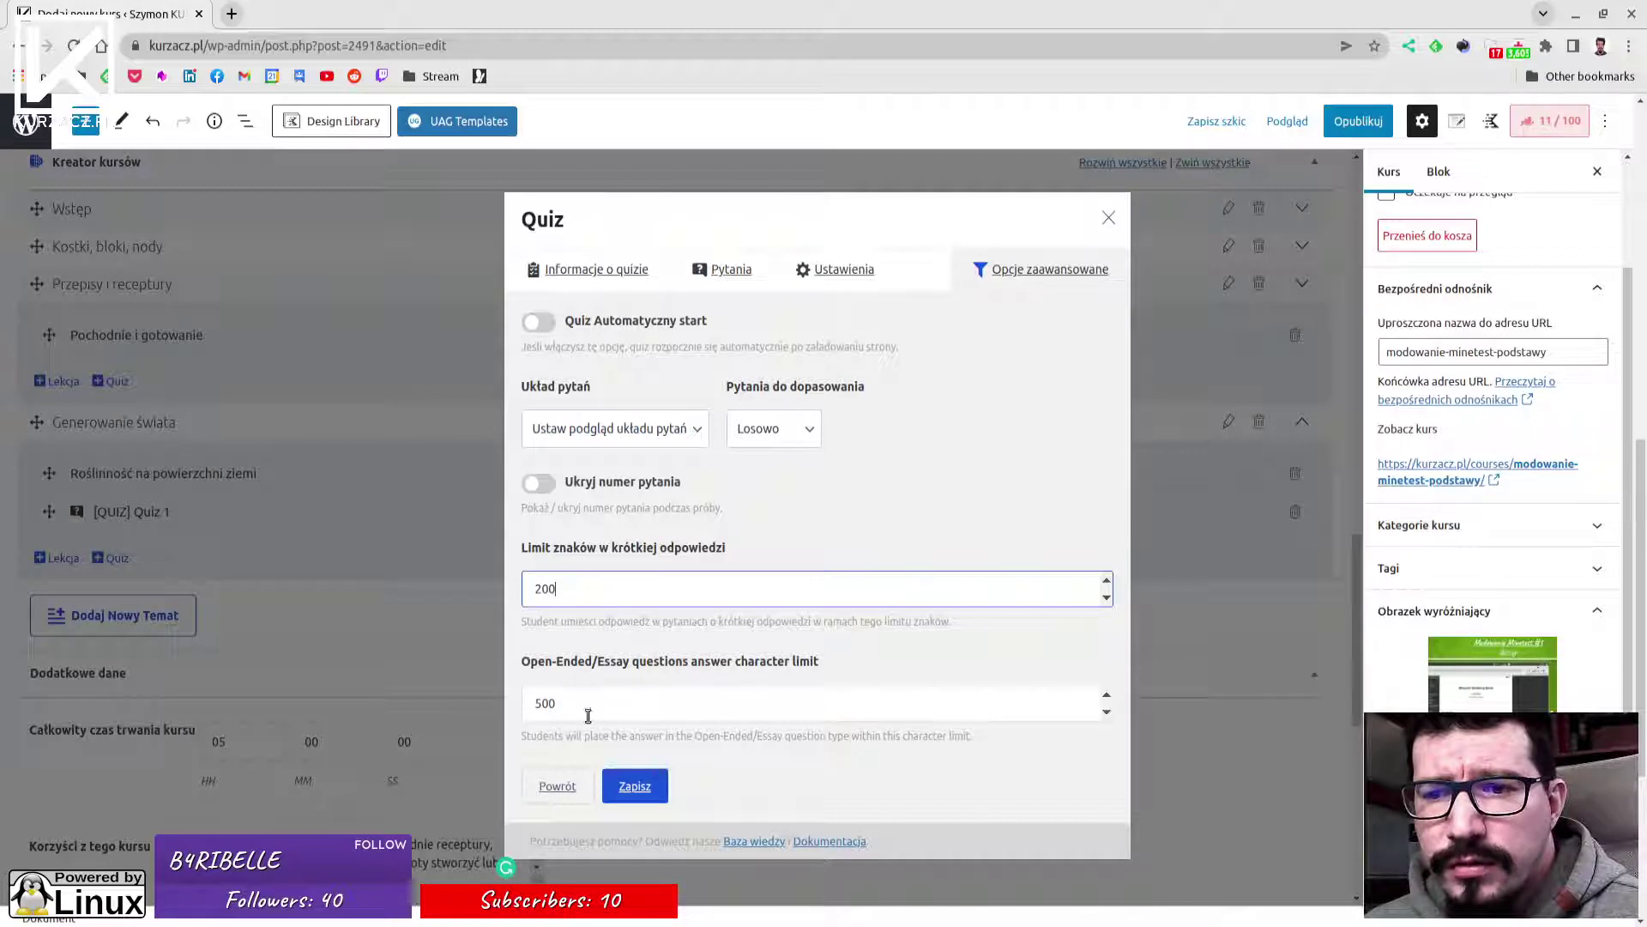
{"action": "left_click", "coordinate": [589, 702]}
{"action": "left_click", "coordinate": [589, 589]}
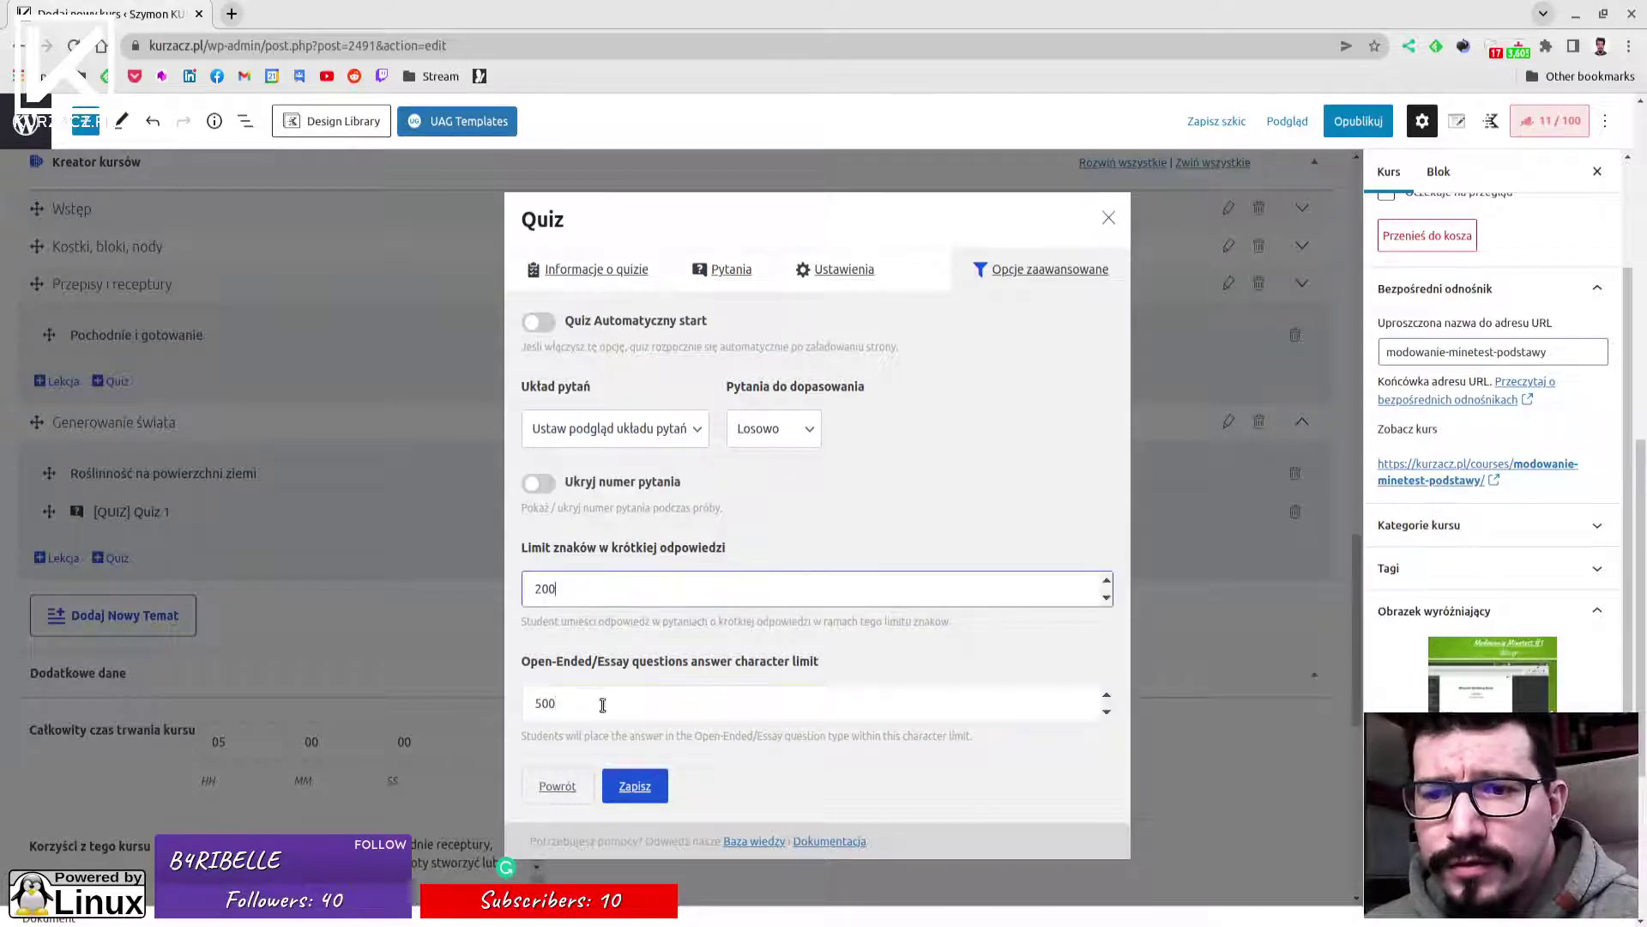
Save Quiz 1's settings and close it, and briefly reopen the quiz from the Generowanie świata topic to check it.
{"action": "left_click", "coordinate": [633, 787]}
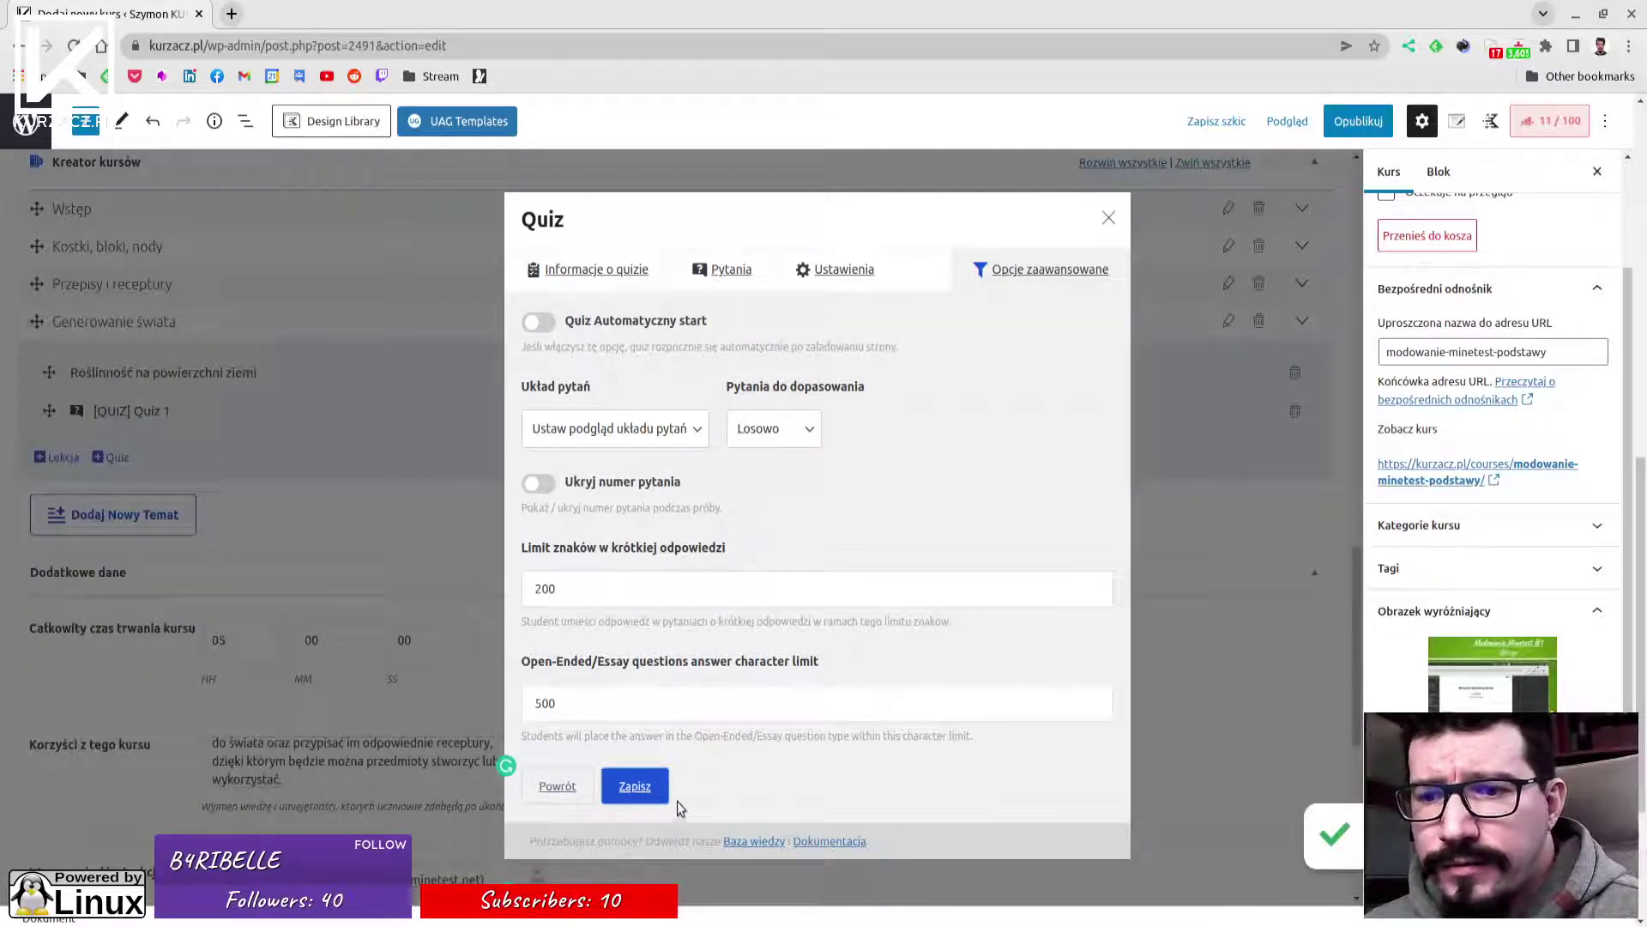
{"action": "left_click", "coordinate": [652, 786]}
{"action": "left_click", "coordinate": [1119, 211]}
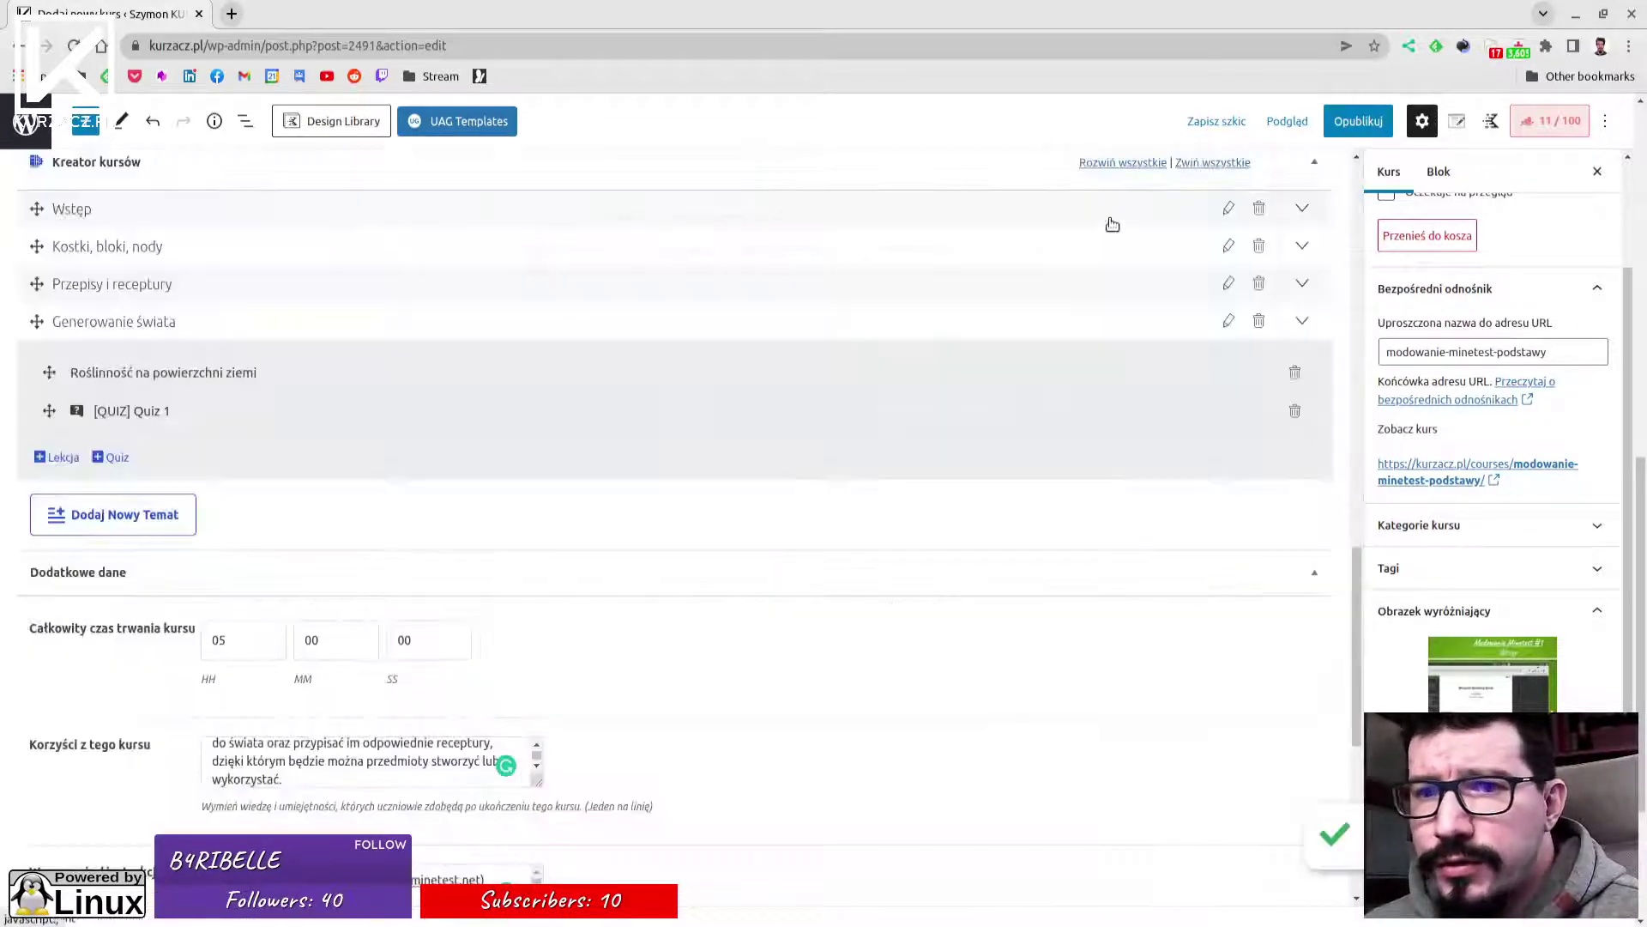
{"action": "left_click", "coordinate": [139, 414]}
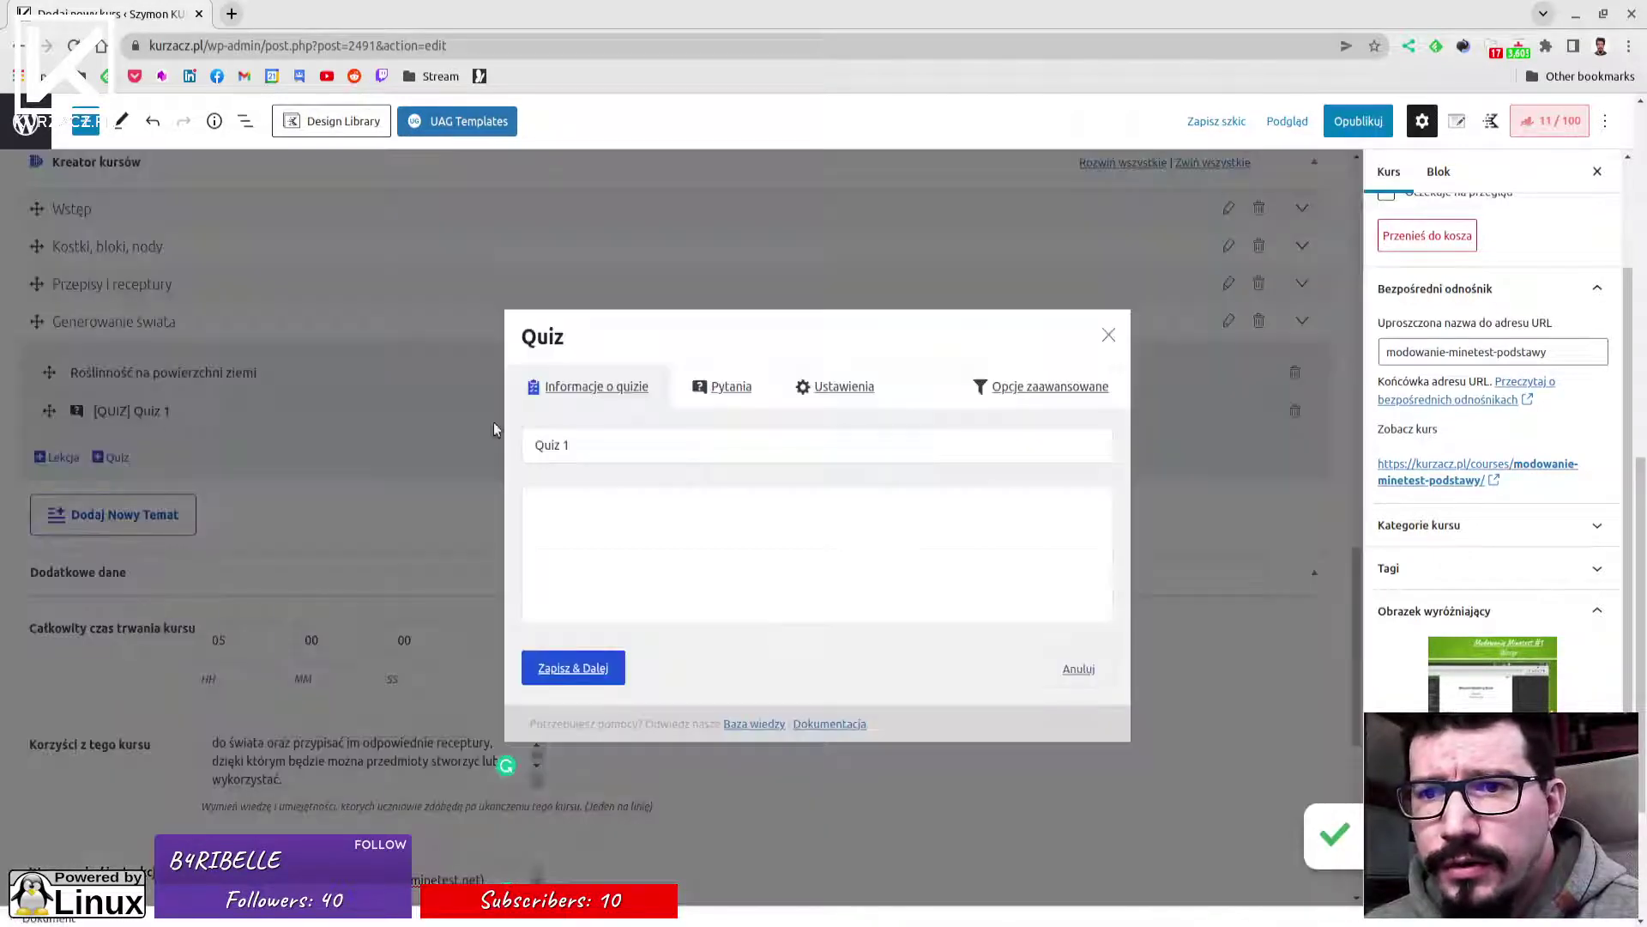
{"action": "left_click", "coordinate": [1109, 336]}
Save the course as a draft and open the Tutor LMS Próba quizu page in a second browser tab.
{"action": "middle_click", "coordinate": [26, 123]}
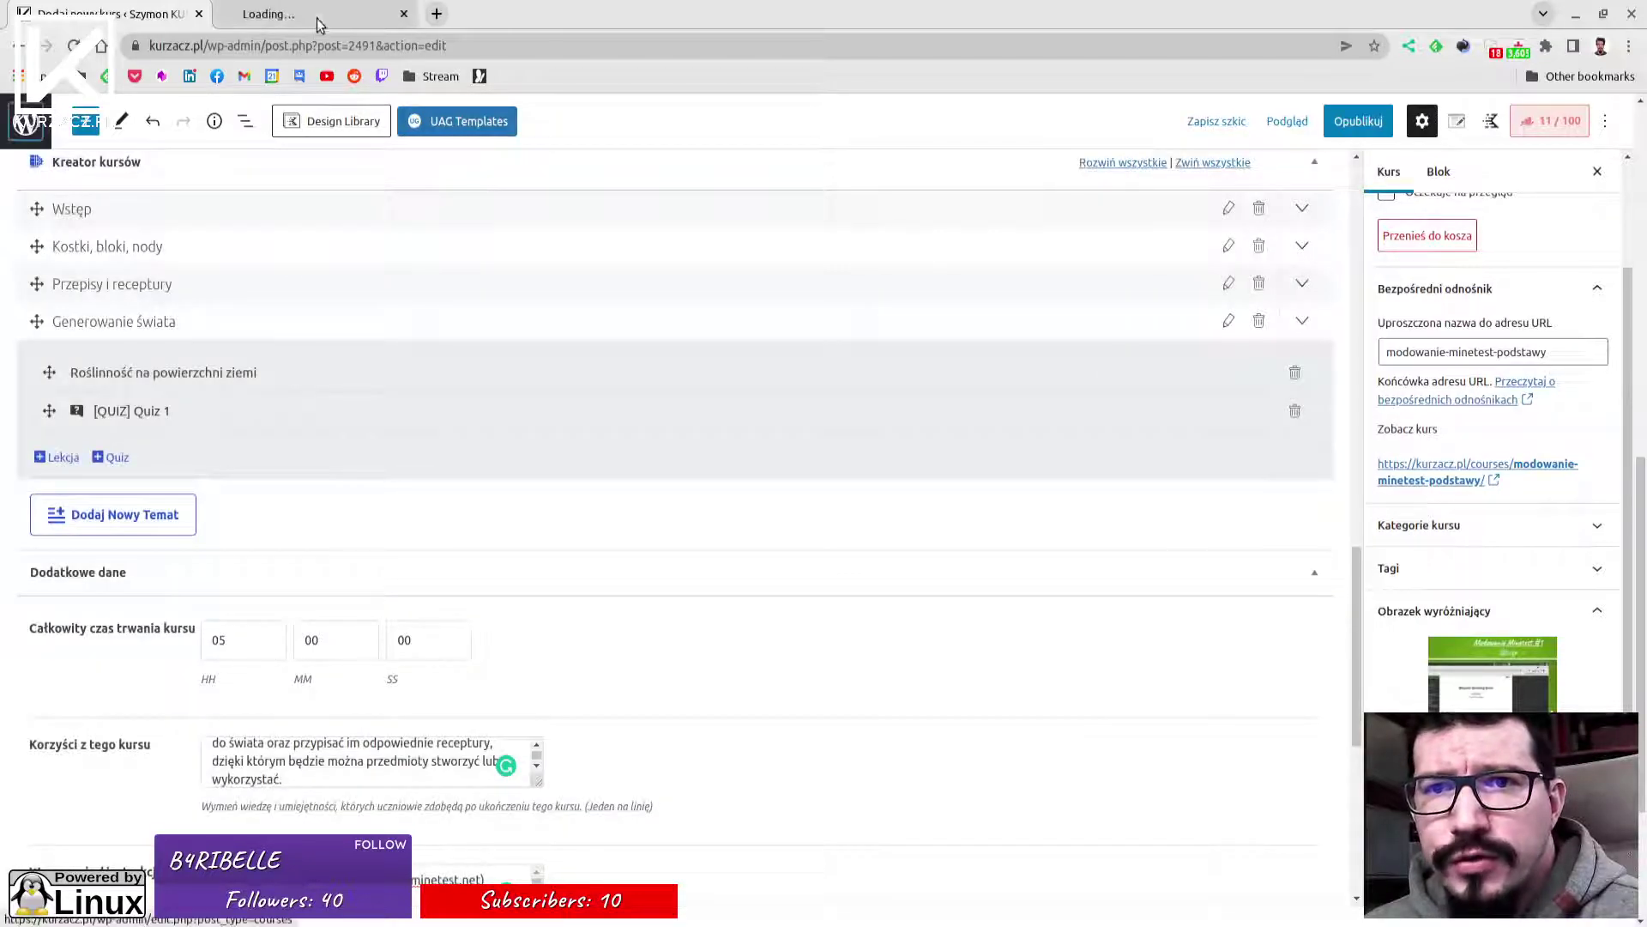
{"action": "left_click", "coordinate": [318, 21]}
{"action": "left_click", "coordinate": [112, 13]}
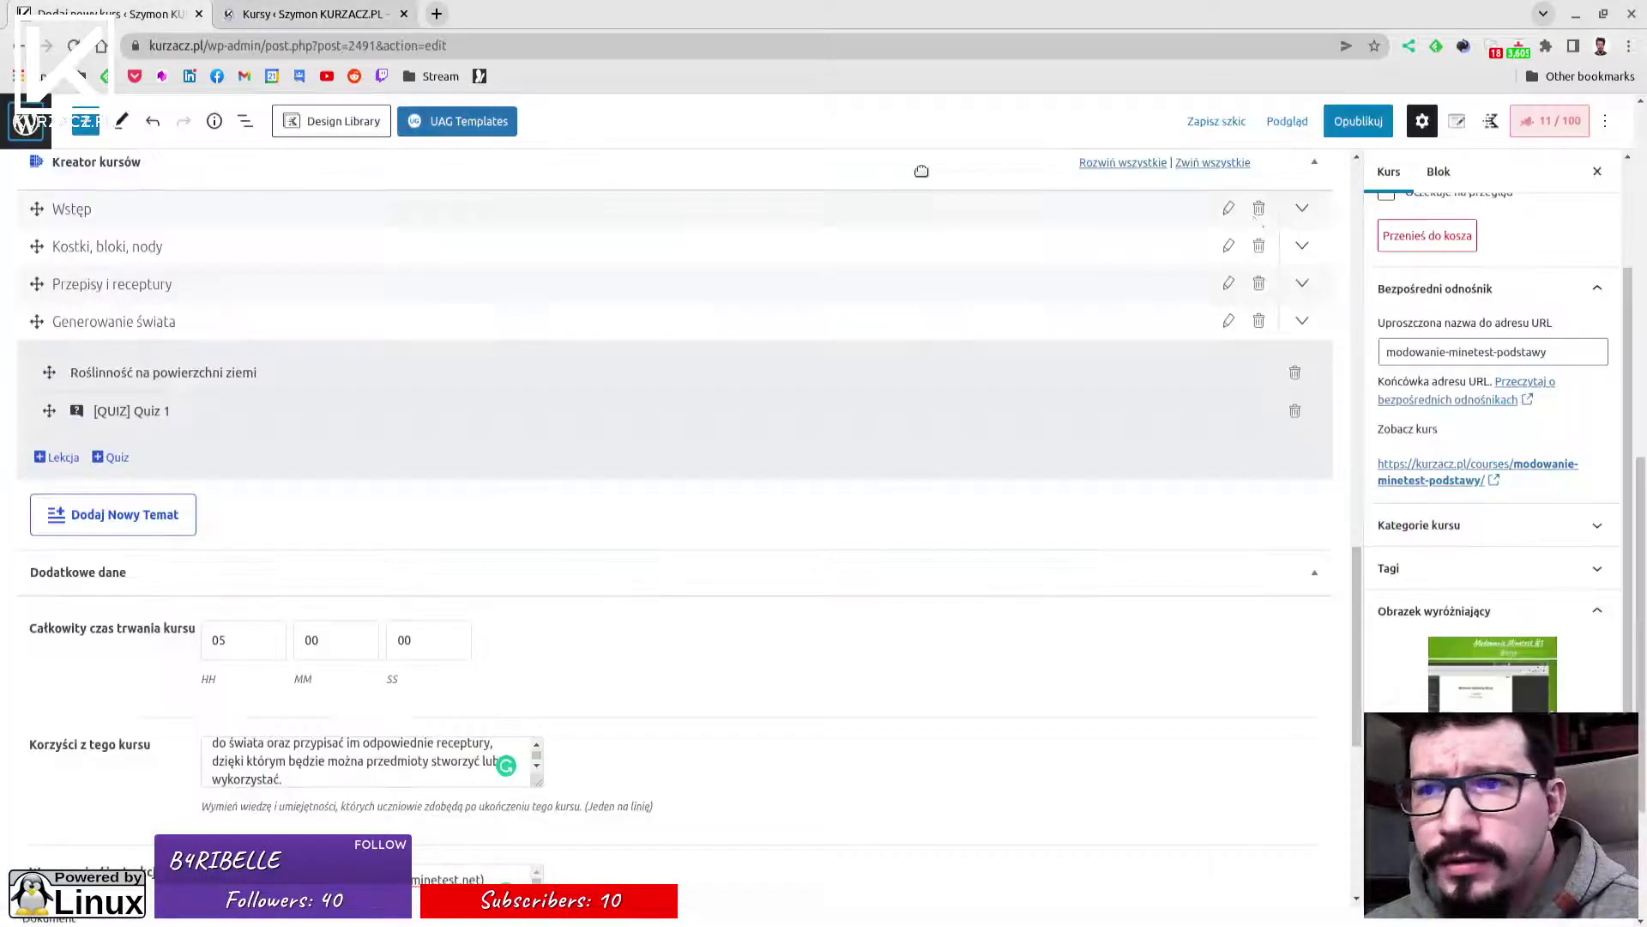
{"action": "left_click", "coordinate": [1201, 123]}
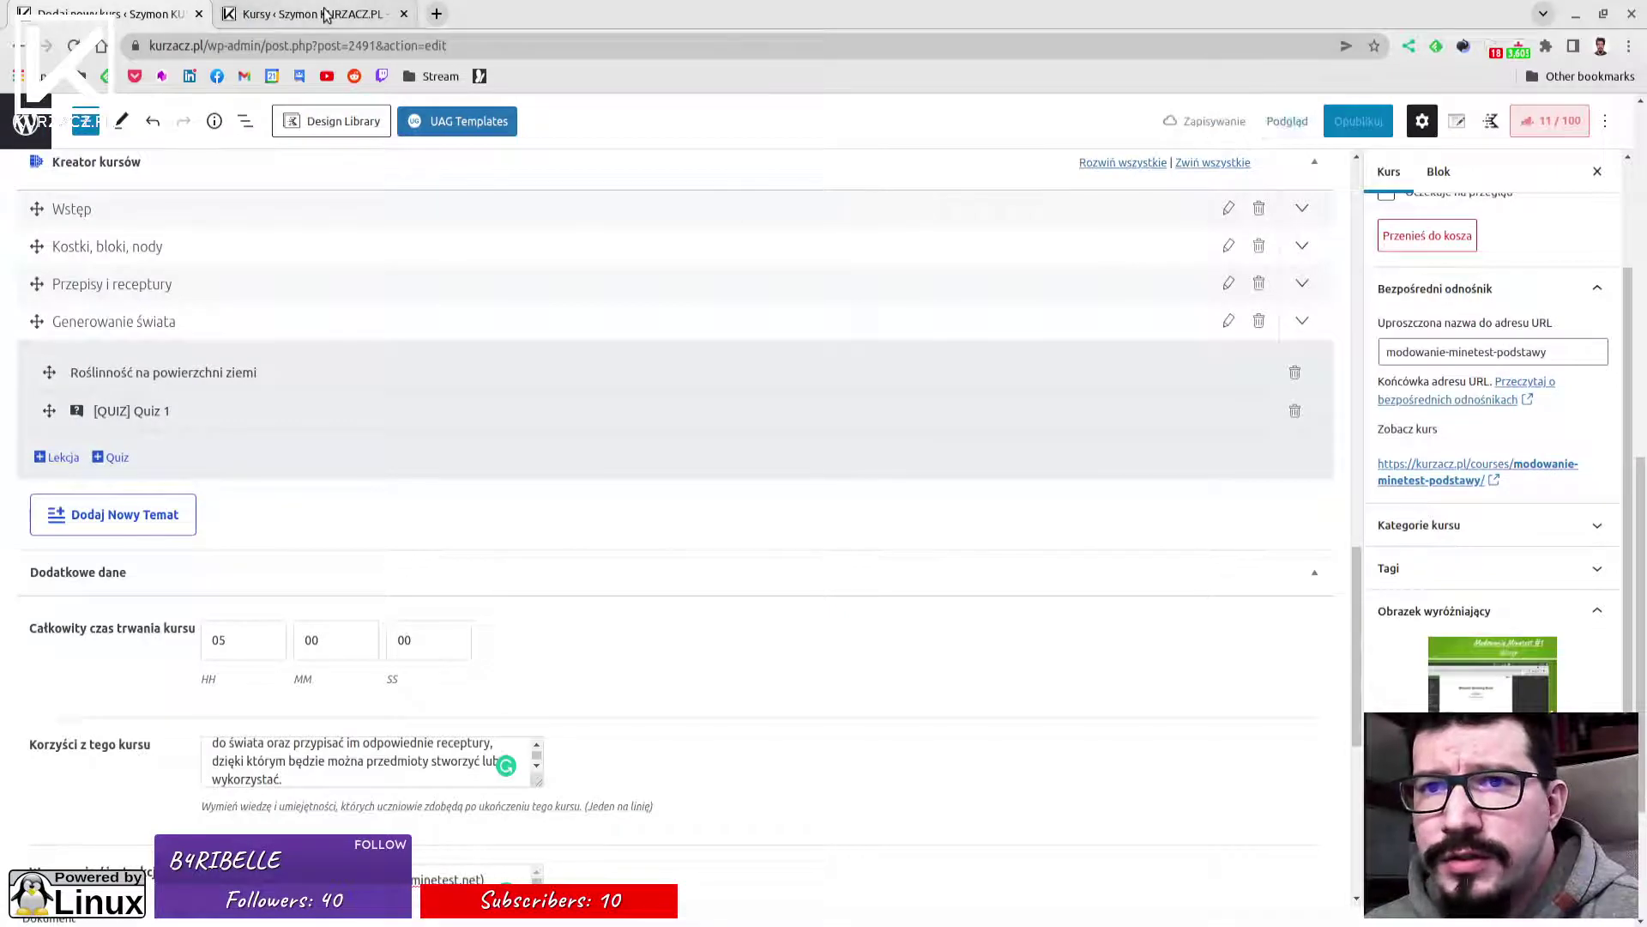
{"action": "left_click", "coordinate": [317, 14]}
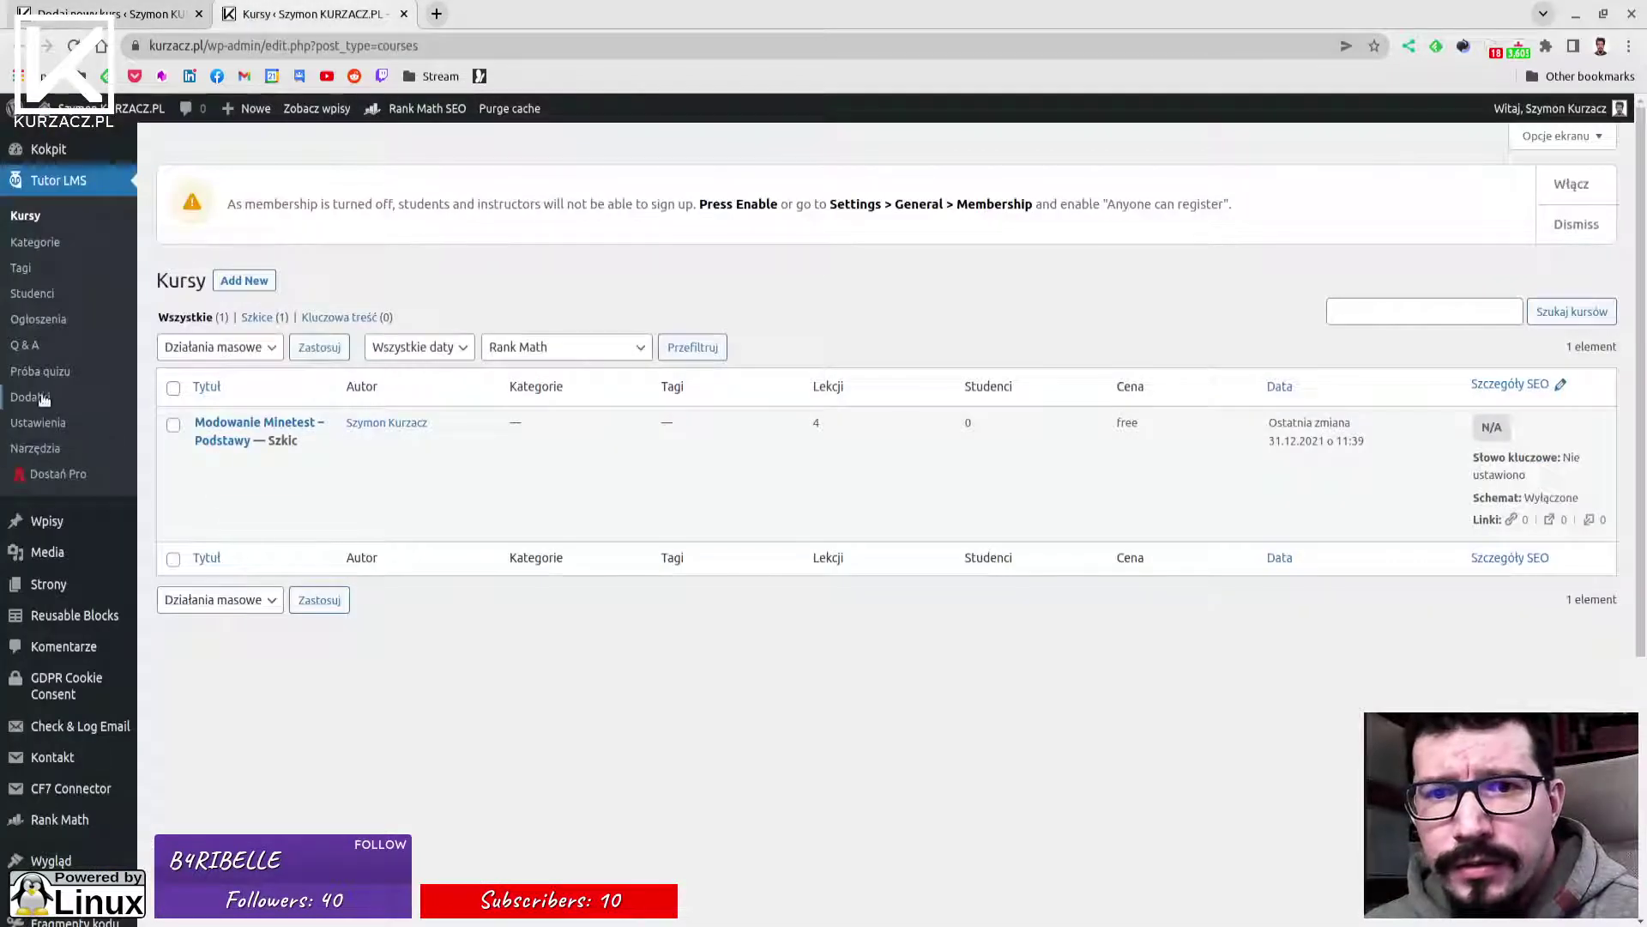
{"action": "left_click", "coordinate": [29, 369]}
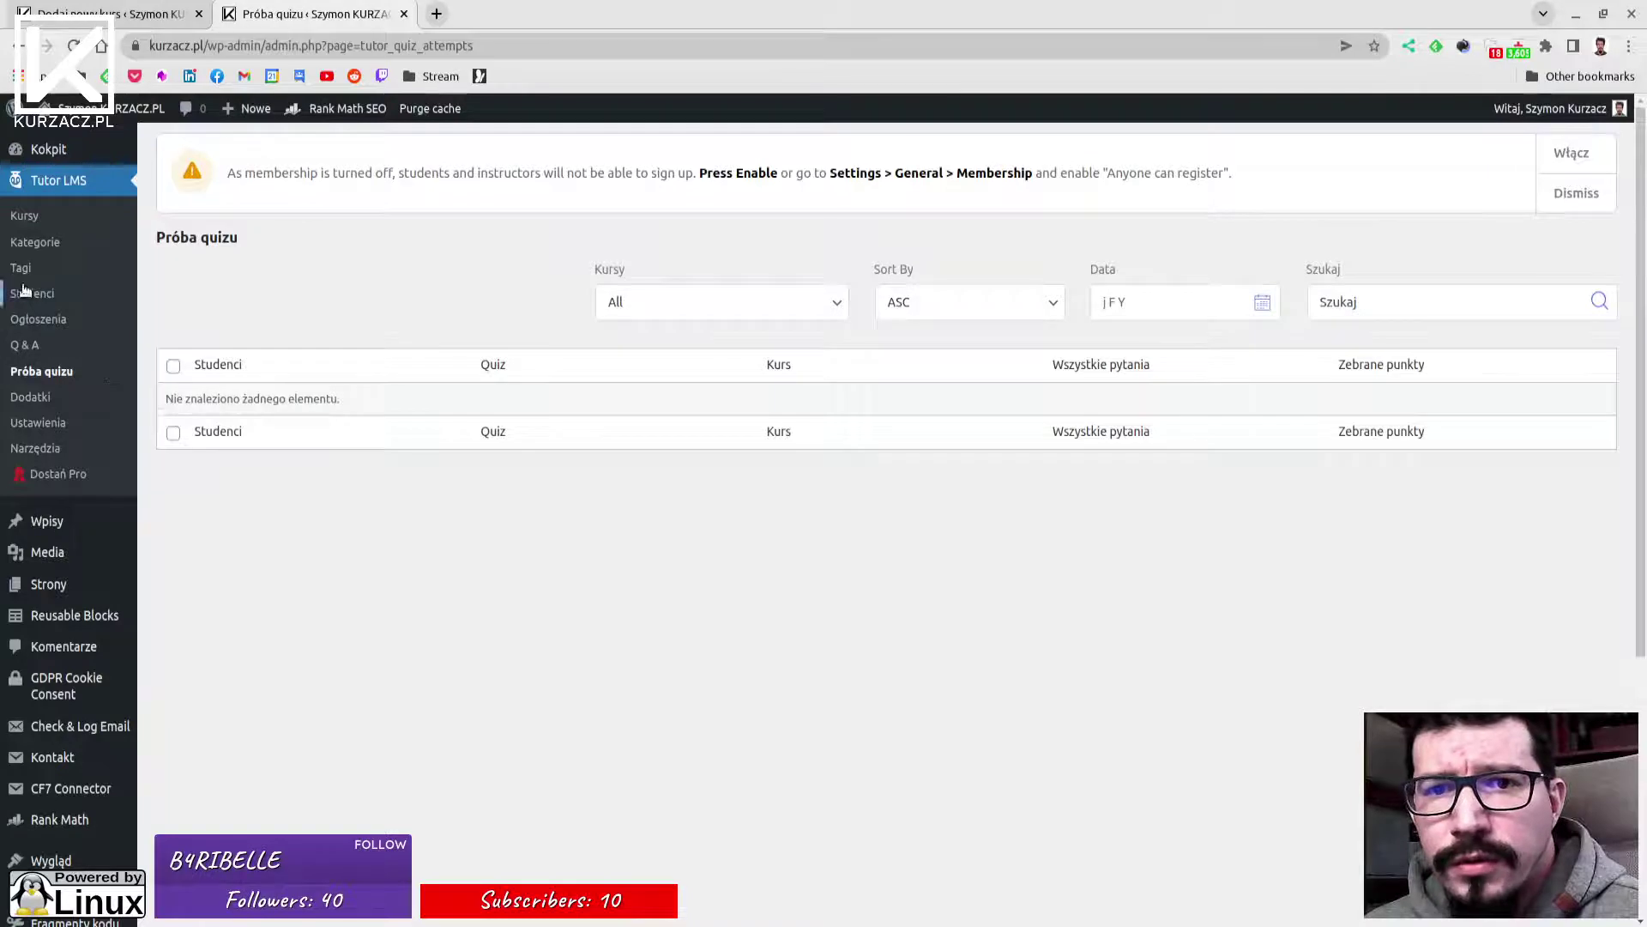
Open a preview of the Modowanie Minetest – Podstawy draft from the Tutor LMS course list.
{"action": "left_click", "coordinate": [34, 220]}
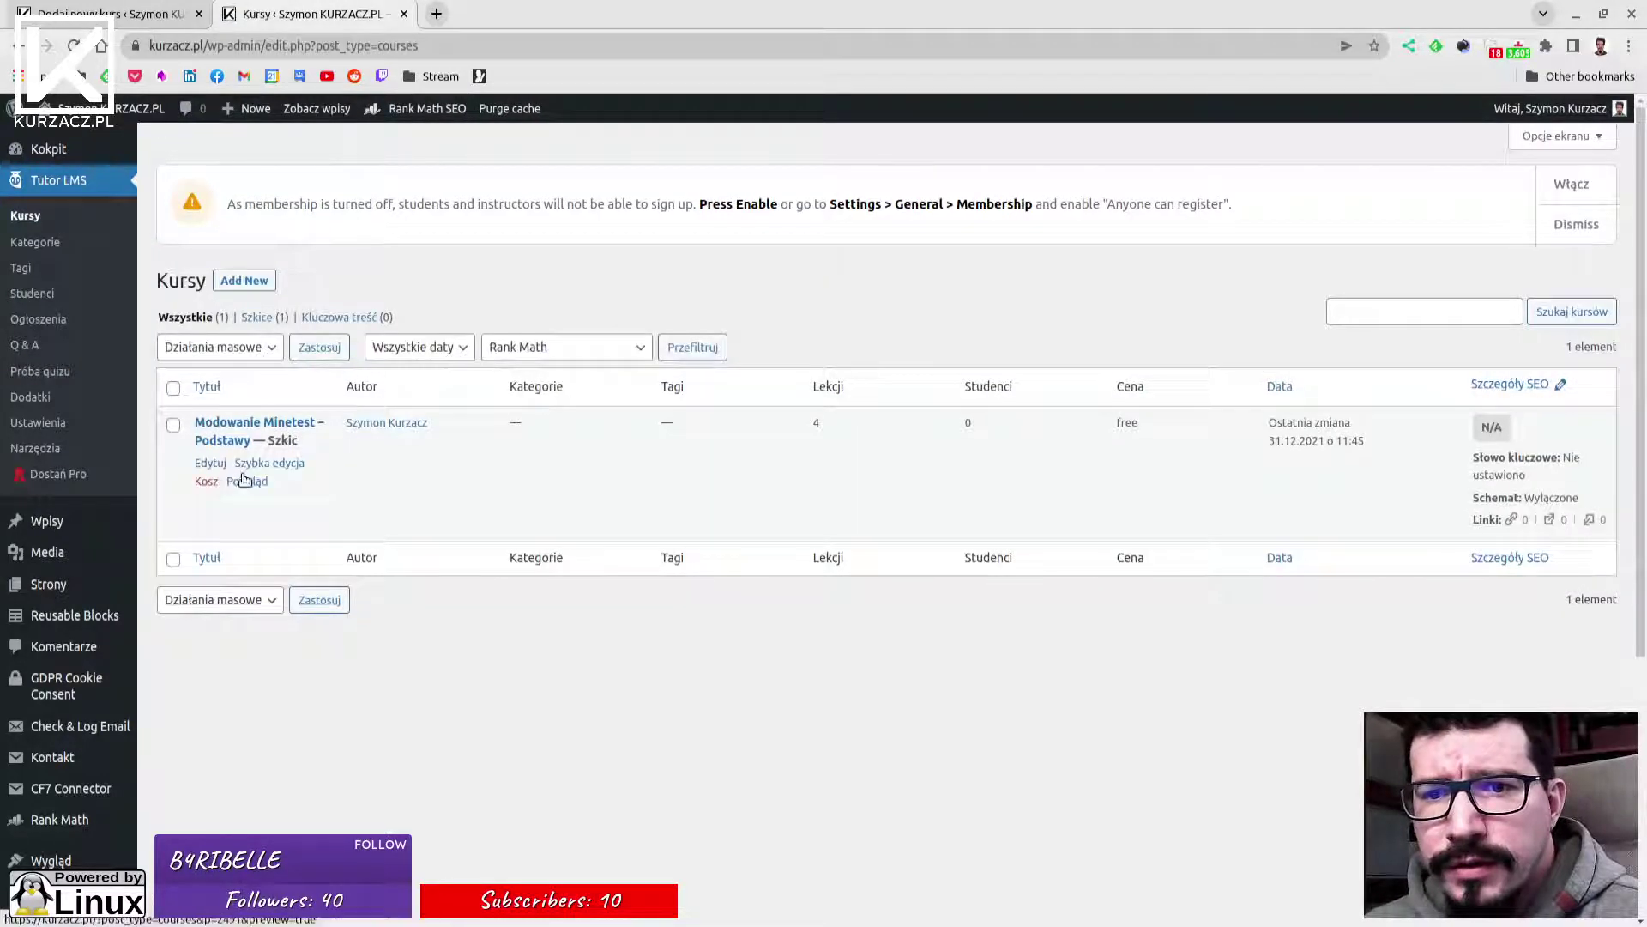
{"action": "left_click", "coordinate": [246, 483]}
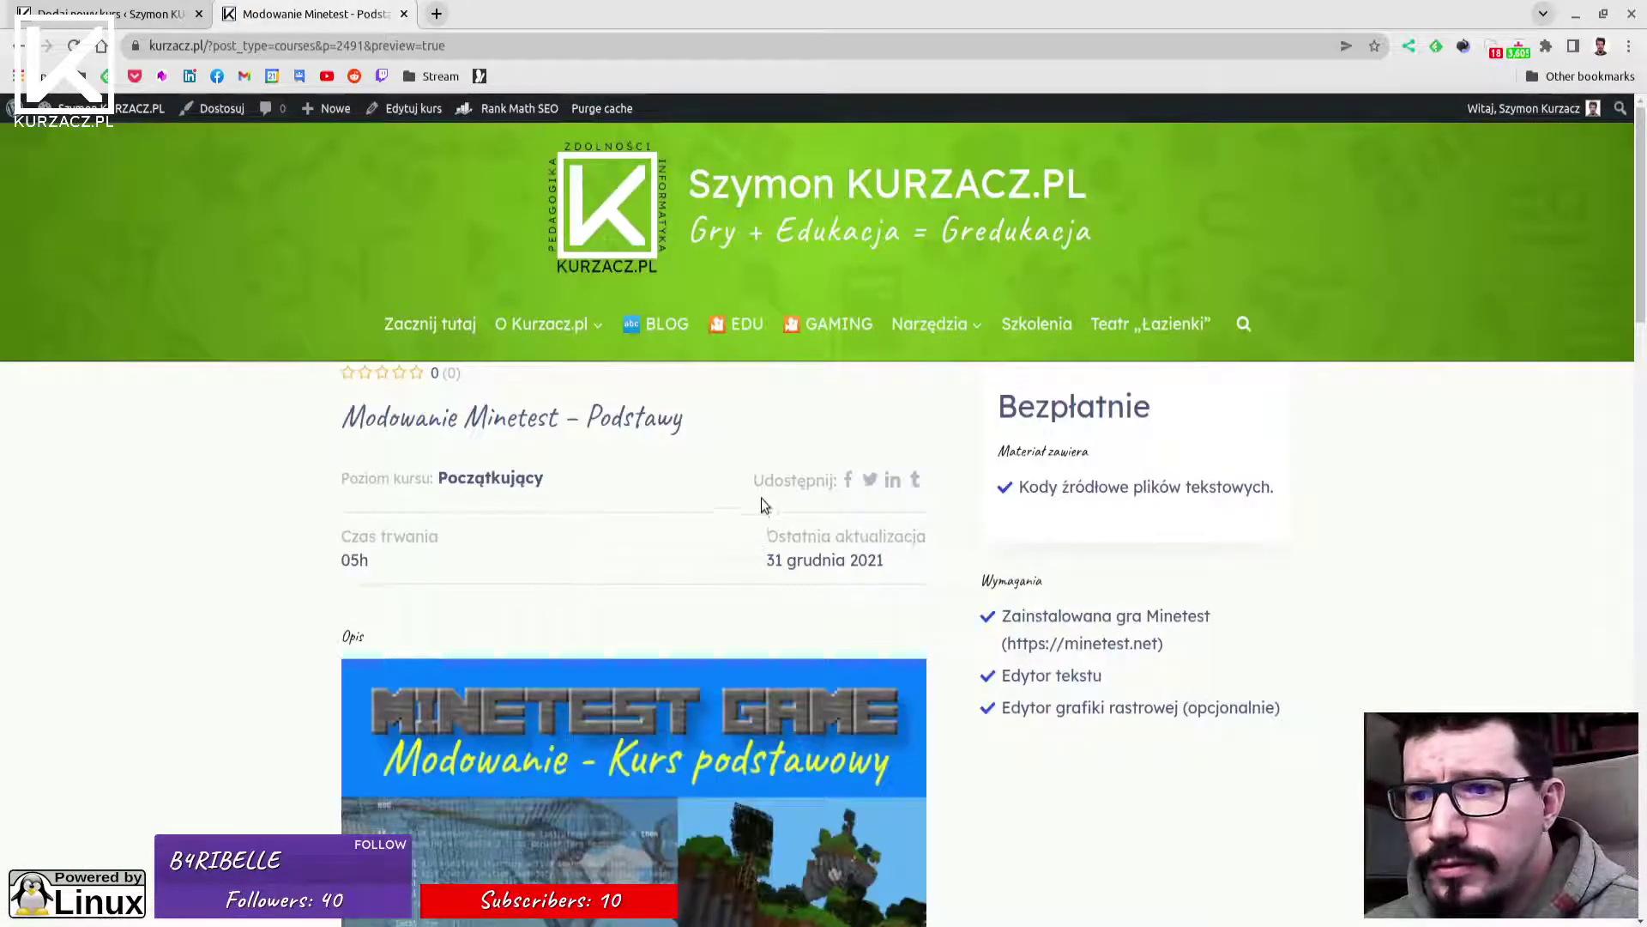
{"action": "scroll", "coordinate": [760, 497], "scroll_direction": "down", "scroll_amount": 3}
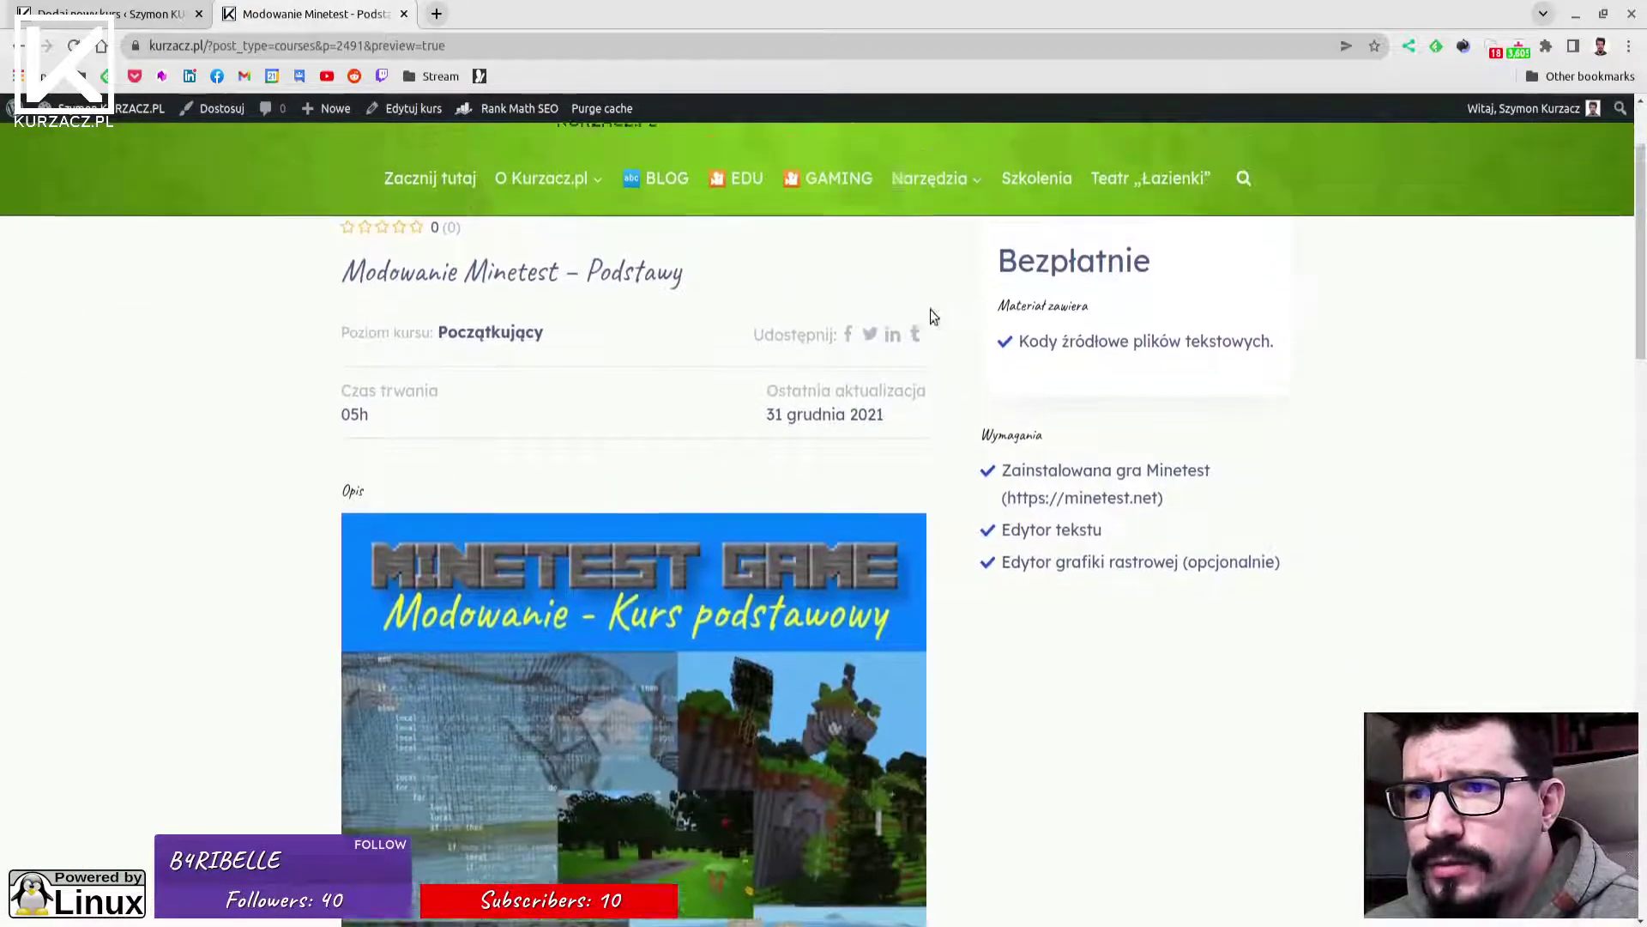
Expand the Kostki, bloki, nody, Przepisy i receptury and Generowanie świata topics in the preview to check their lessons and quiz.
{"action": "scroll", "coordinate": [840, 398], "scroll_direction": "down", "scroll_amount": 10}
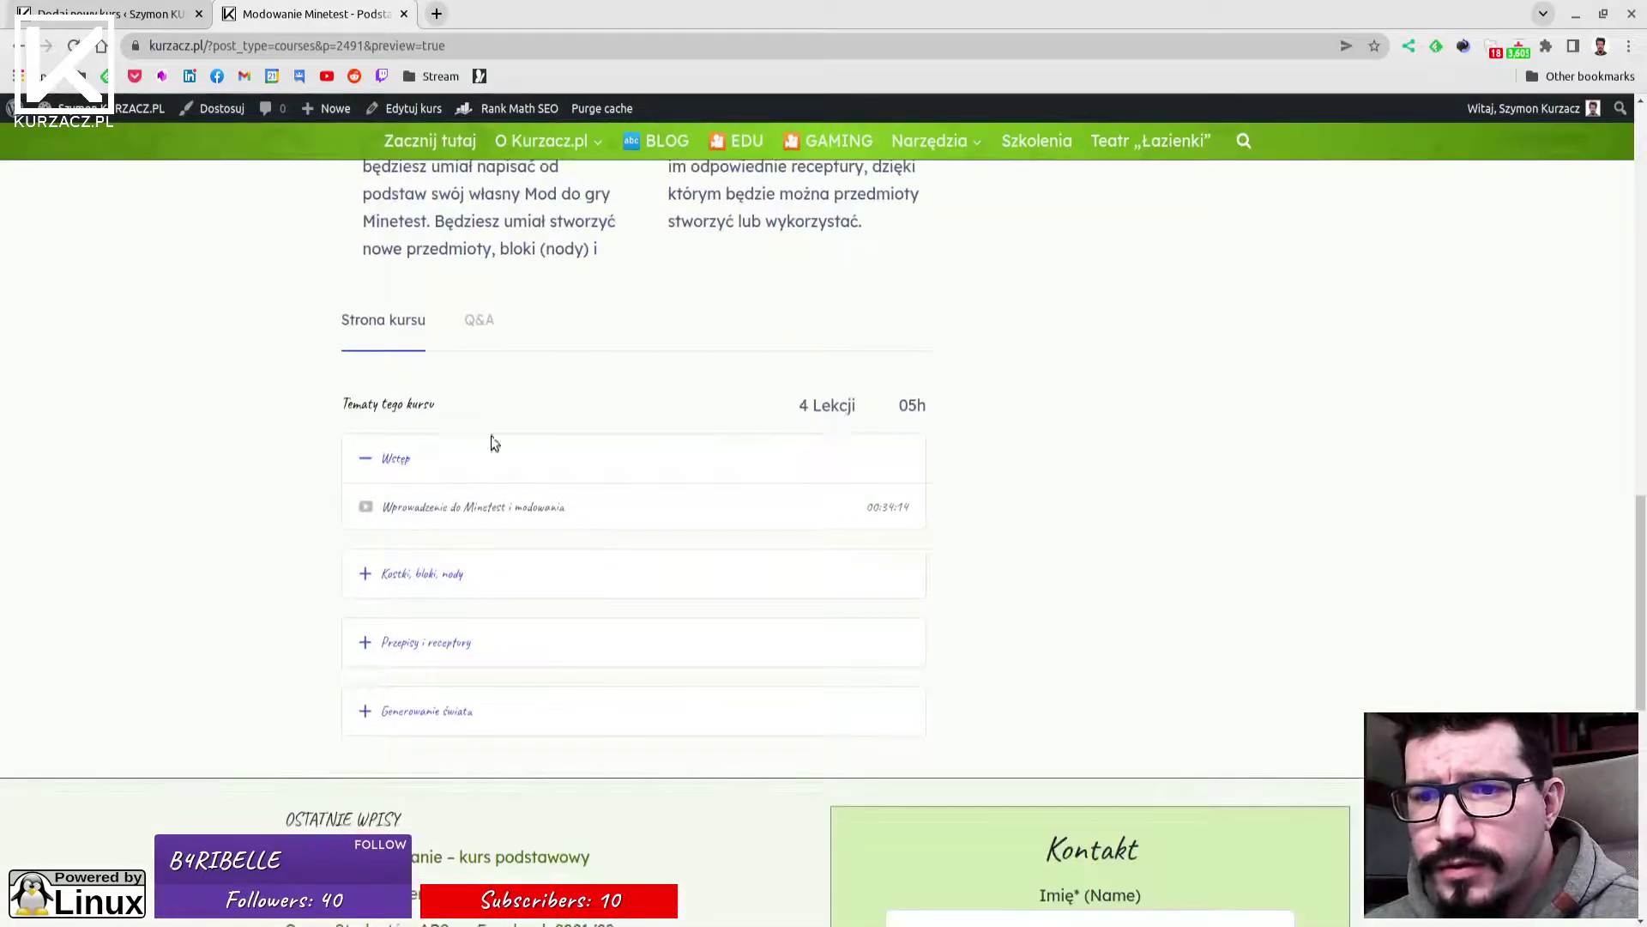
{"action": "left_click", "coordinate": [345, 700]}
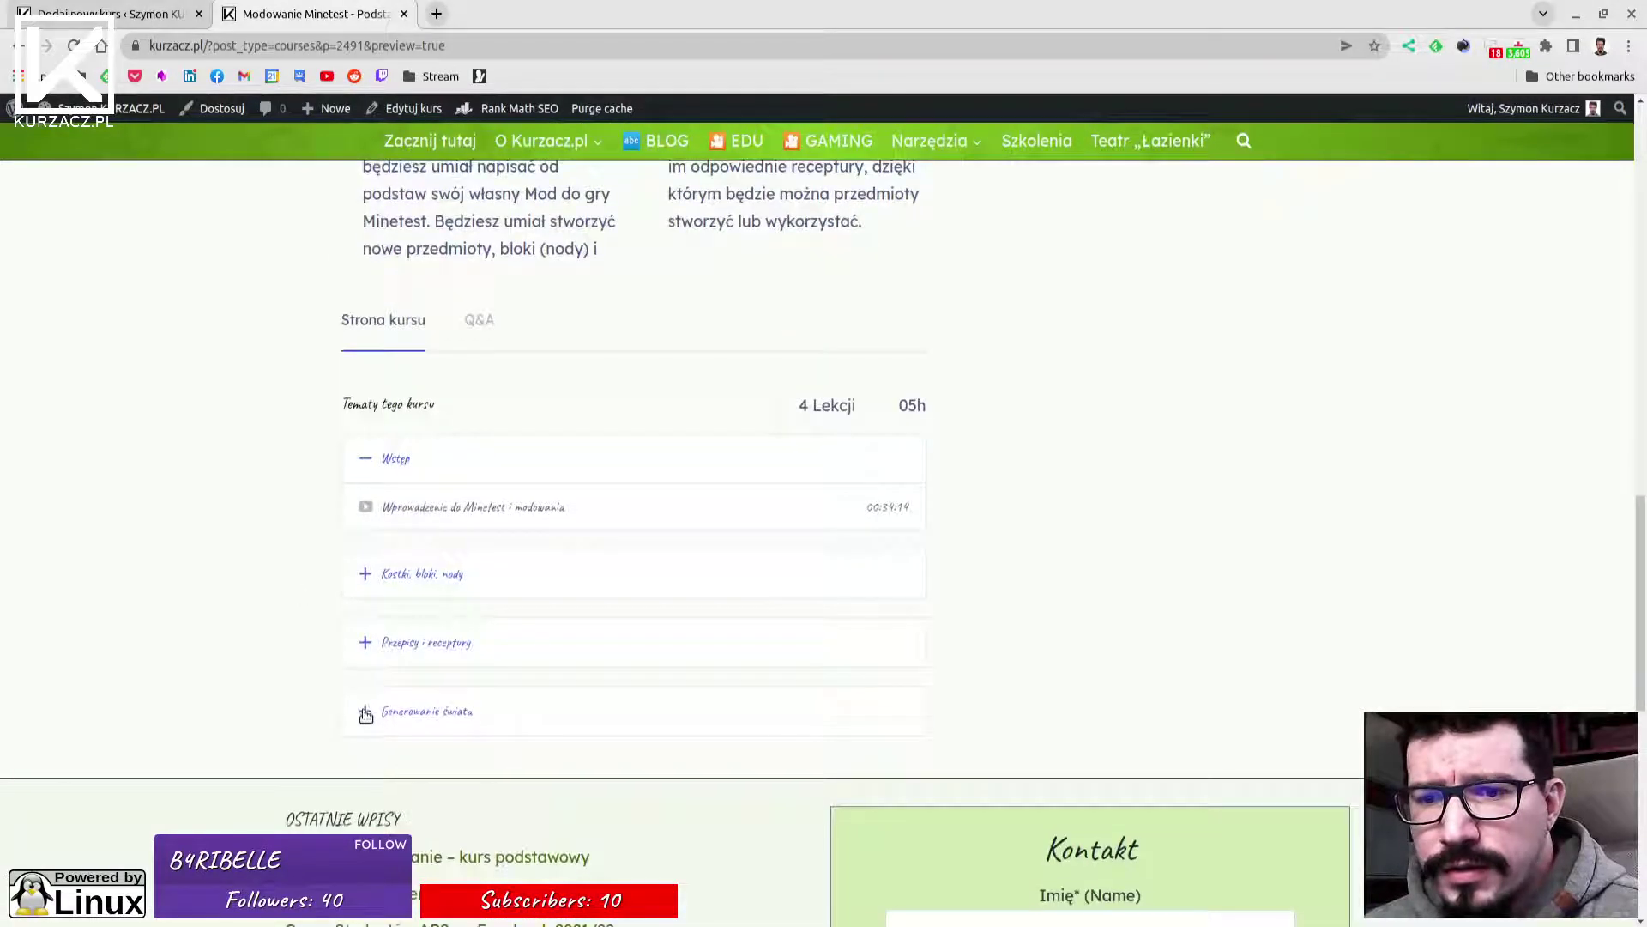
{"action": "left_click", "coordinate": [362, 643]}
{"action": "left_click", "coordinate": [363, 573]}
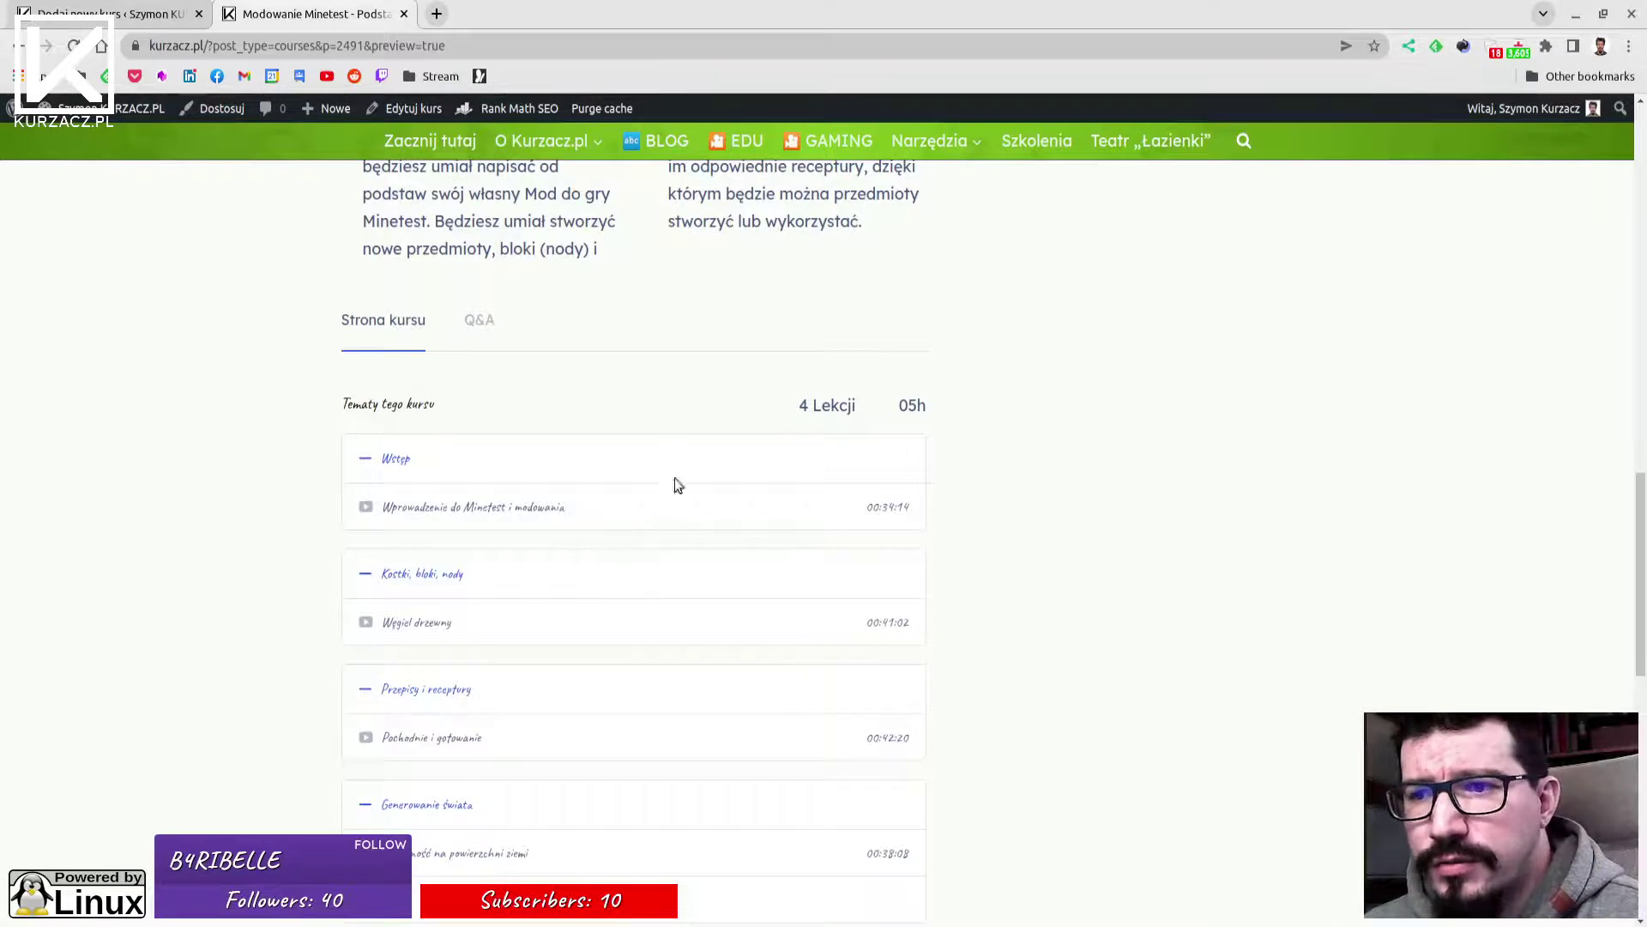
{"action": "scroll", "coordinate": [630, 433], "scroll_direction": "down", "scroll_amount": 3}
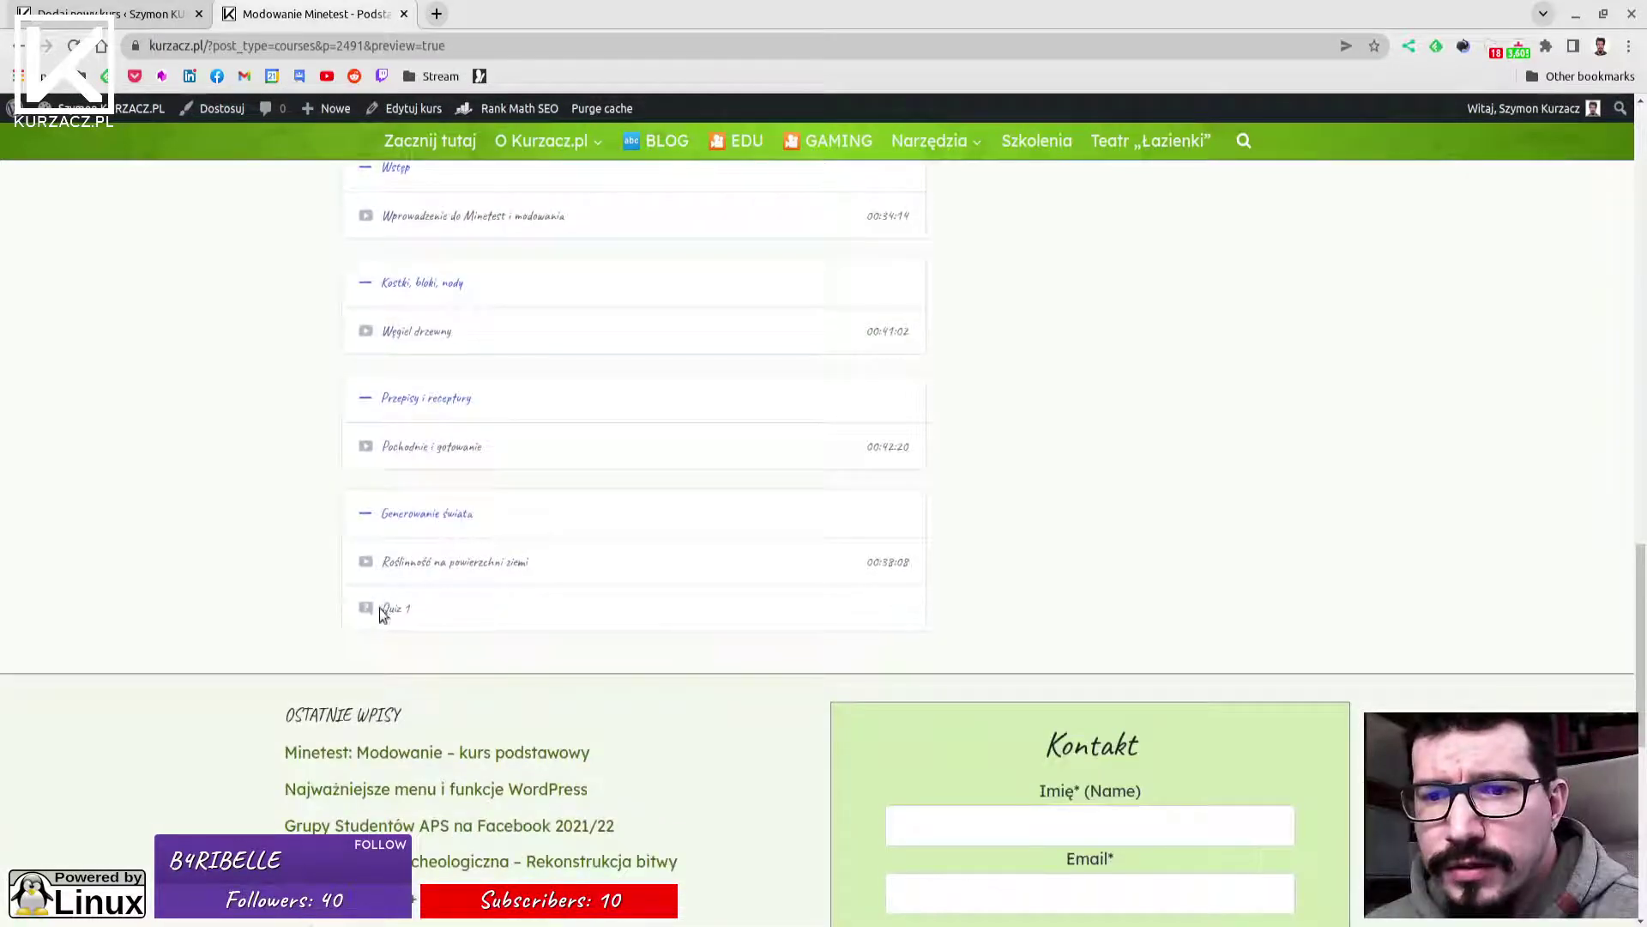
{"action": "scroll", "coordinate": [518, 630], "scroll_direction": "up", "scroll_amount": 15}
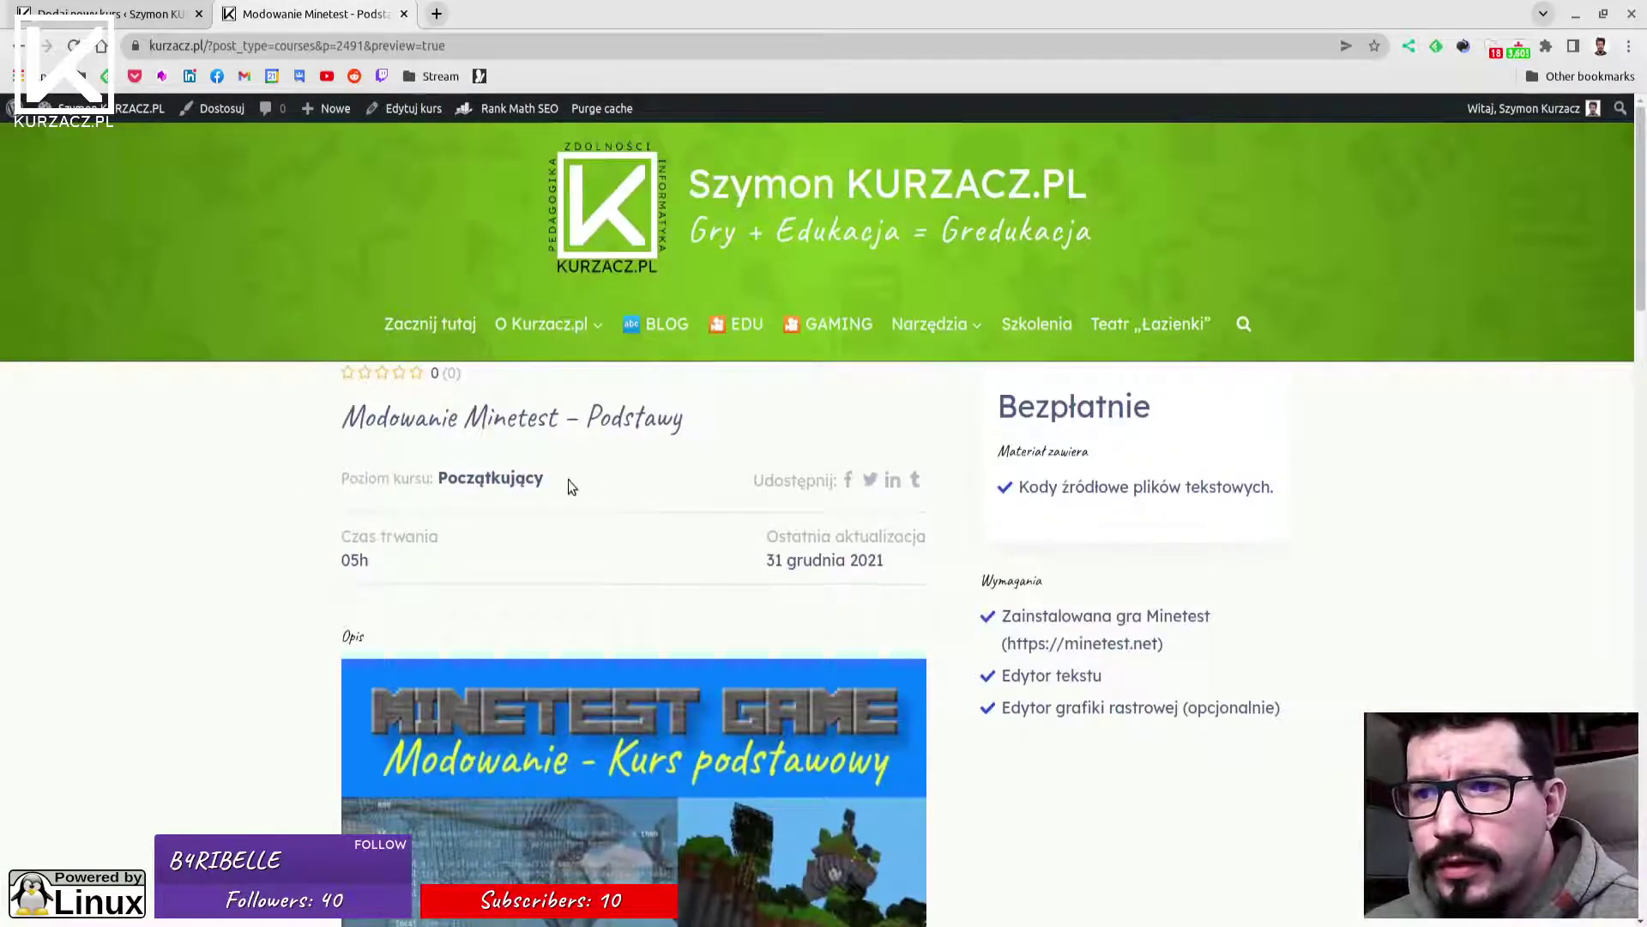
Return to the course editor and publish the Modowanie Minetest – Podstawy course.
{"action": "left_click", "coordinate": [120, 14]}
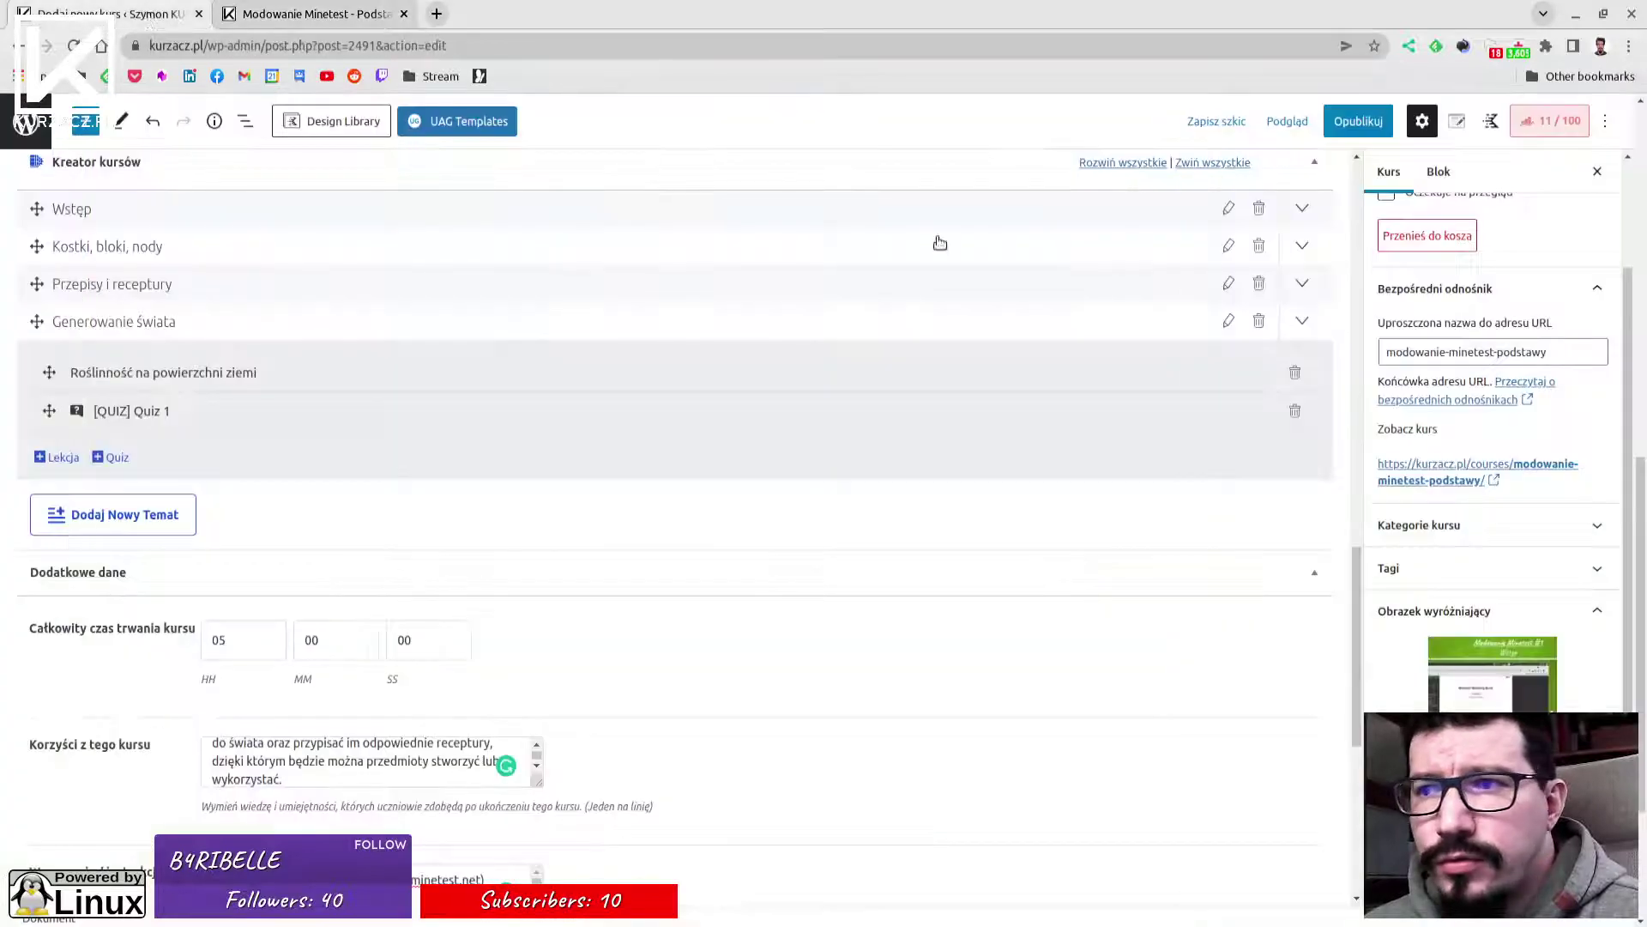
{"action": "left_click", "coordinate": [1346, 125]}
{"action": "left_click", "coordinate": [1458, 123]}
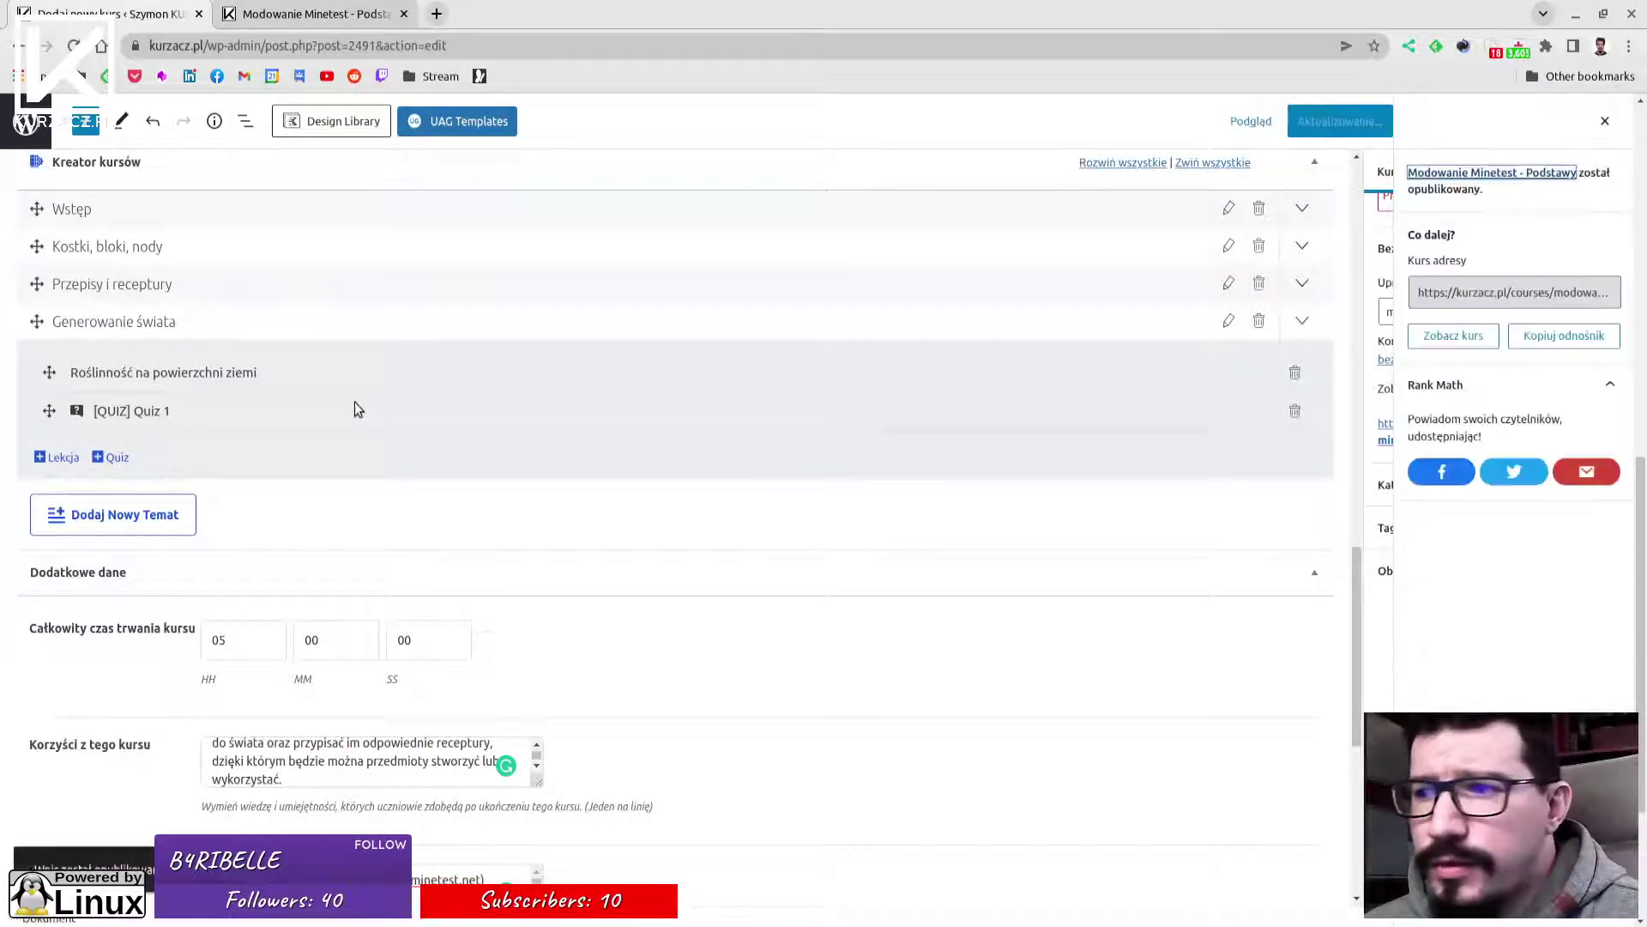
Reload the course page in the preview tab and check the published version's topic list.
{"action": "key", "text": "ctrl+Tab"}
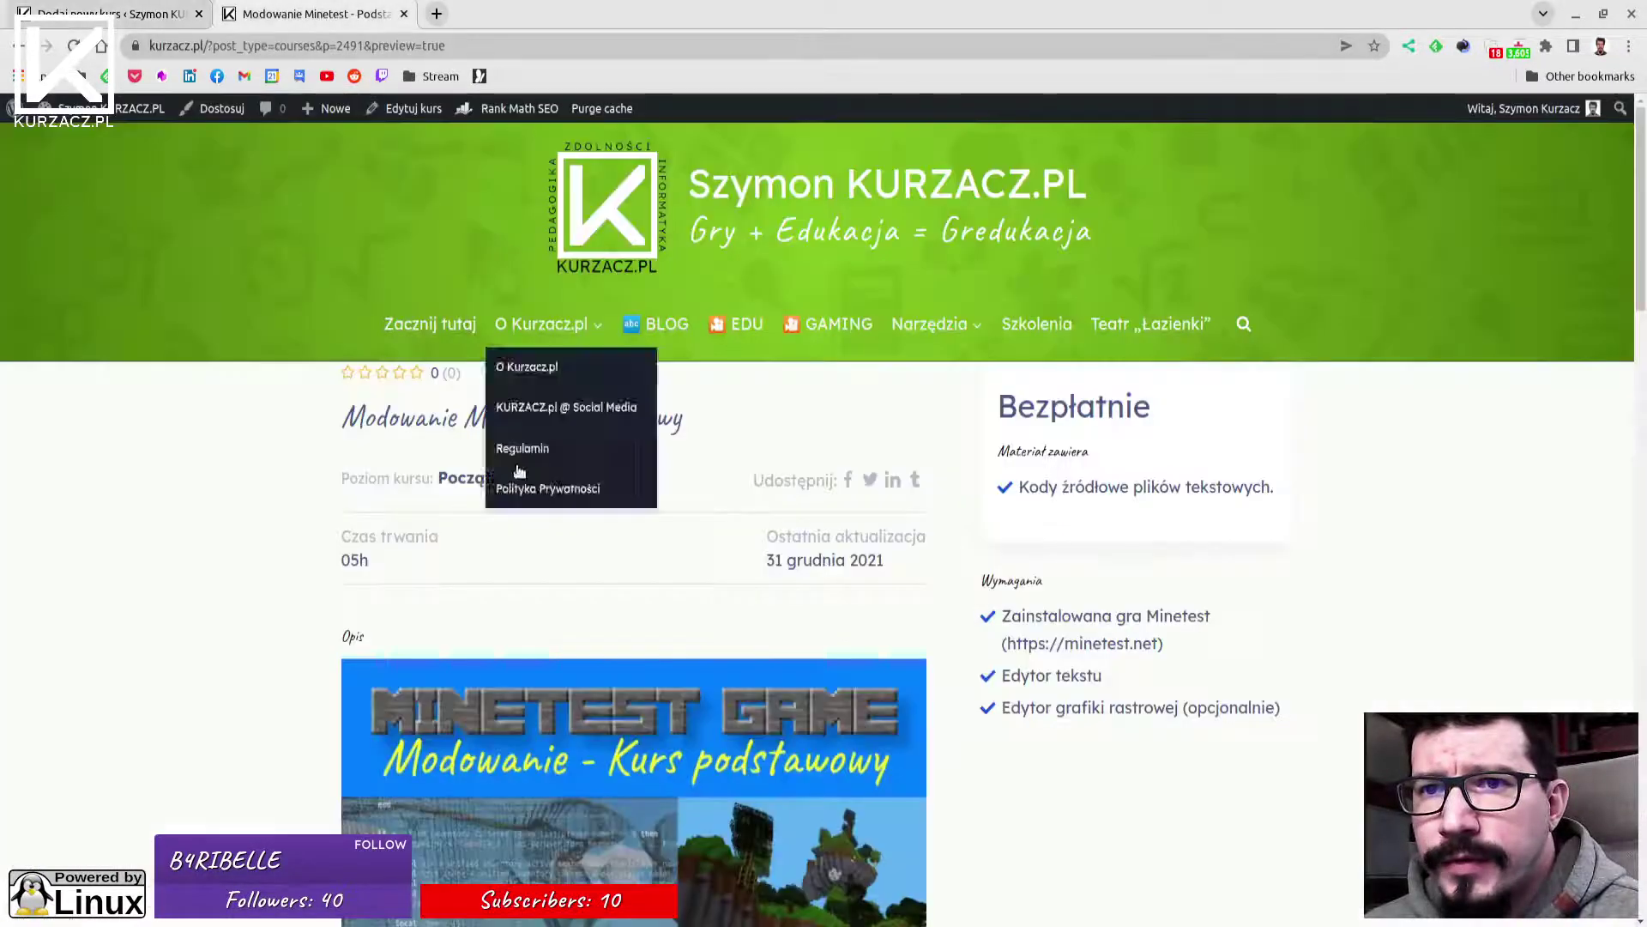
{"action": "key", "text": "F5"}
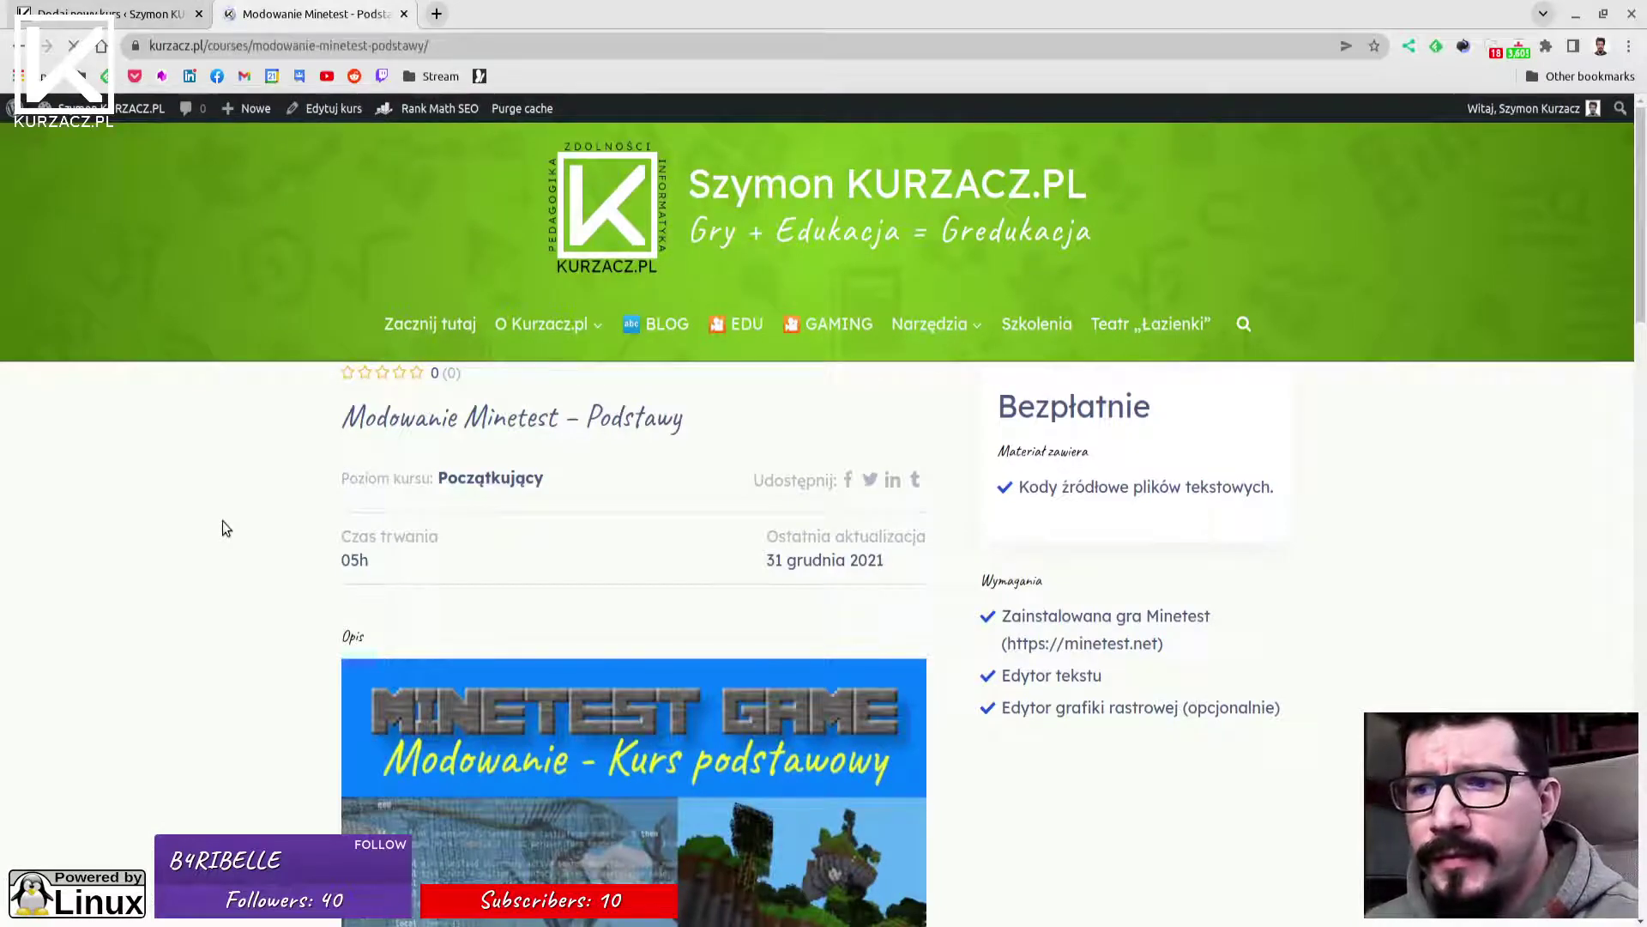
{"action": "scroll", "coordinate": [235, 517], "scroll_direction": "down", "scroll_amount": 4}
{"action": "scroll", "coordinate": [238, 517], "scroll_direction": "down", "scroll_amount": 10}
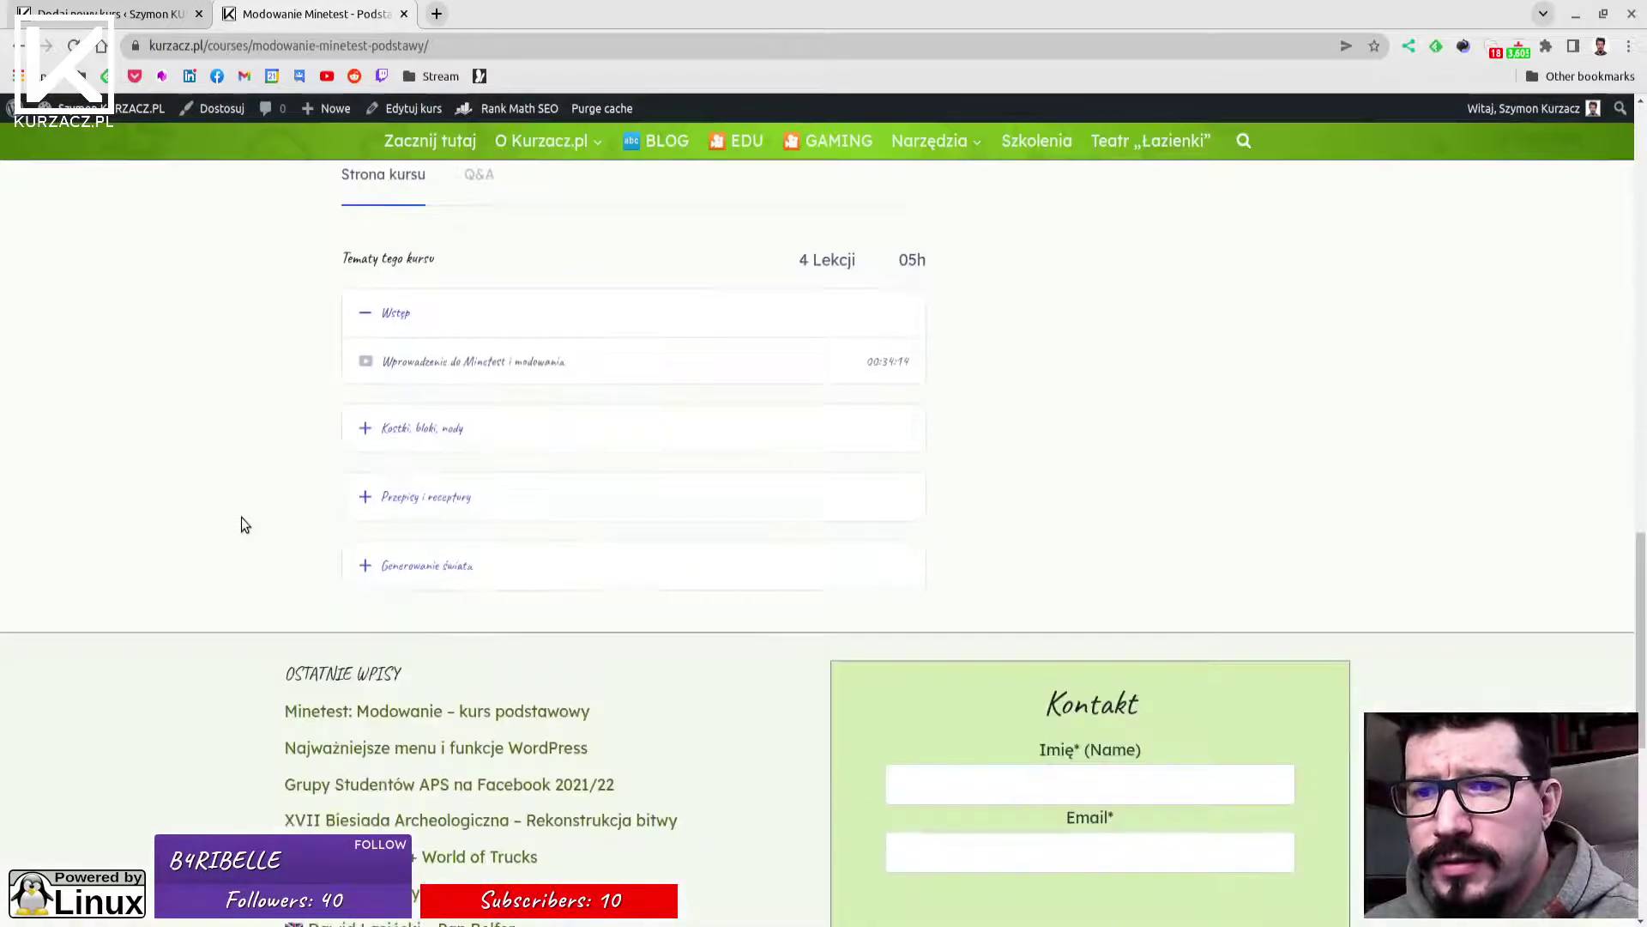
{"action": "scroll", "coordinate": [244, 525], "scroll_direction": "up", "scroll_amount": 12}
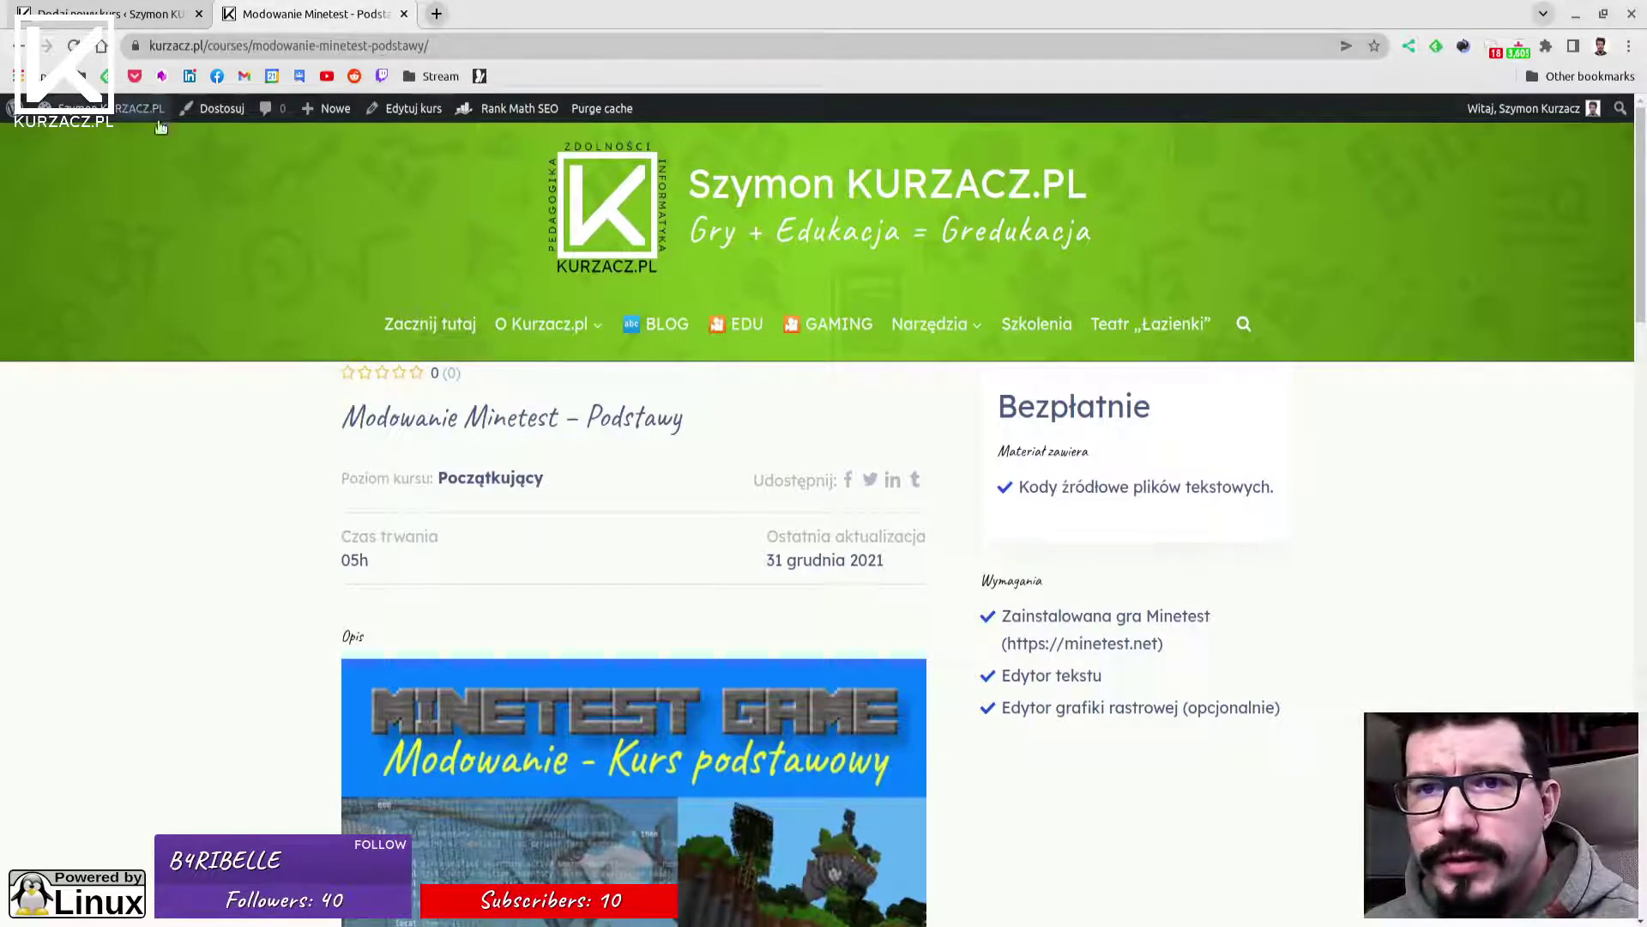
Open the site's /kursy/ page in a new browser tab and check the course's listing.
{"action": "middle_click", "coordinate": [133, 118]}
{"action": "left_click", "coordinate": [447, 14]}
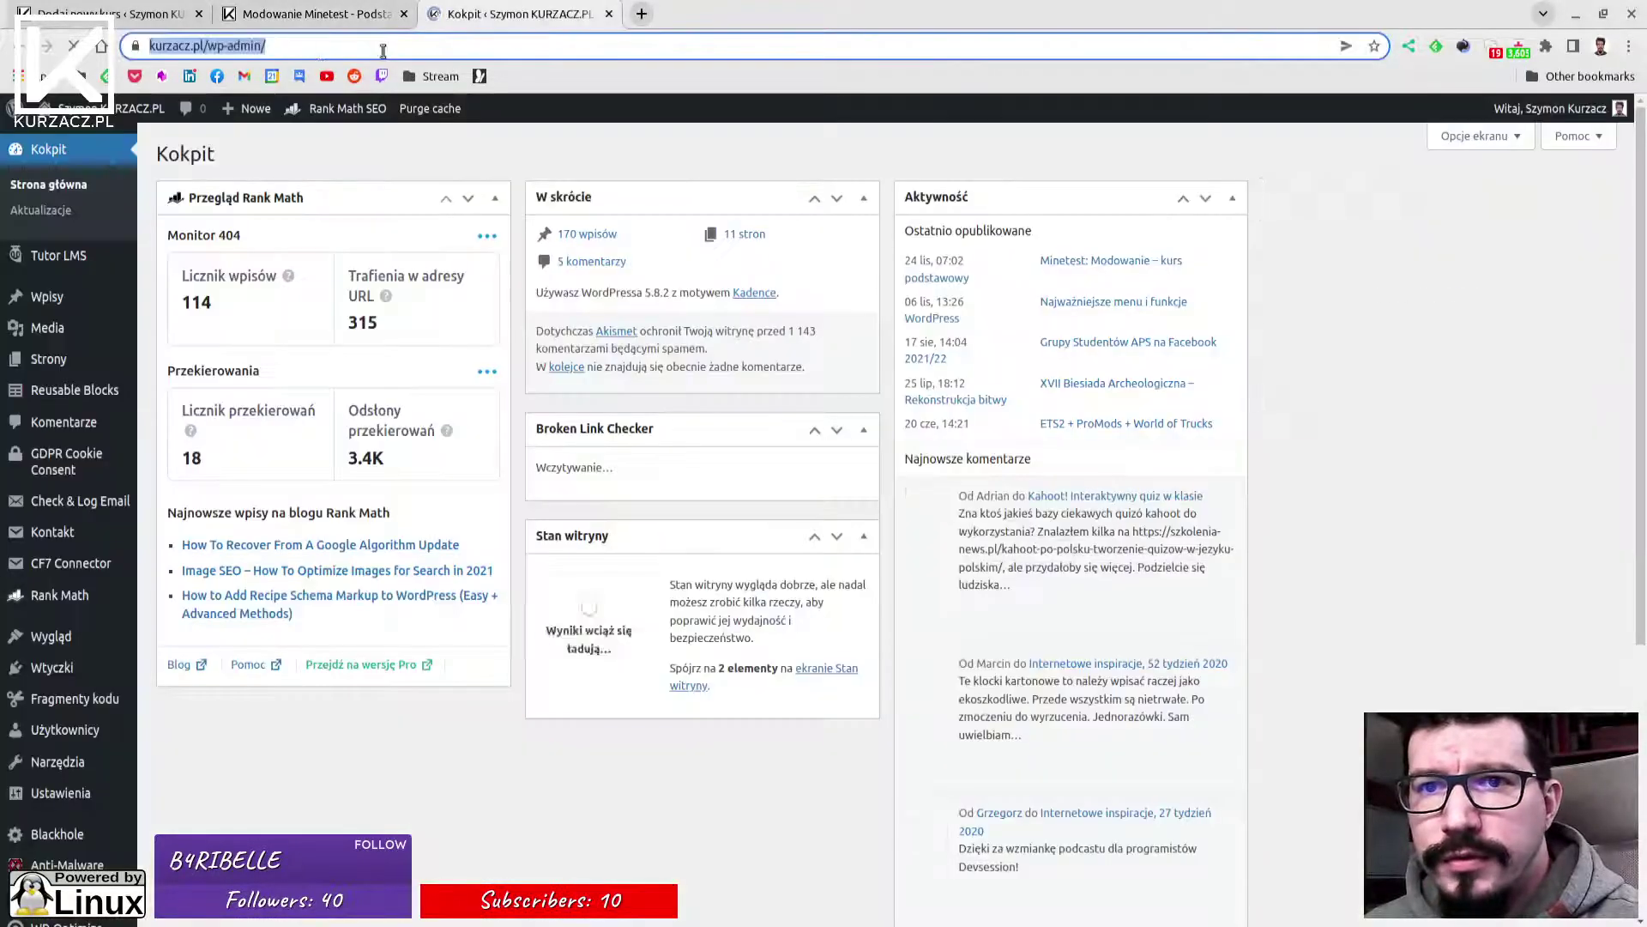
{"action": "left_click_drag", "start_coordinate": [247, 47], "coordinate": [364, 47]}
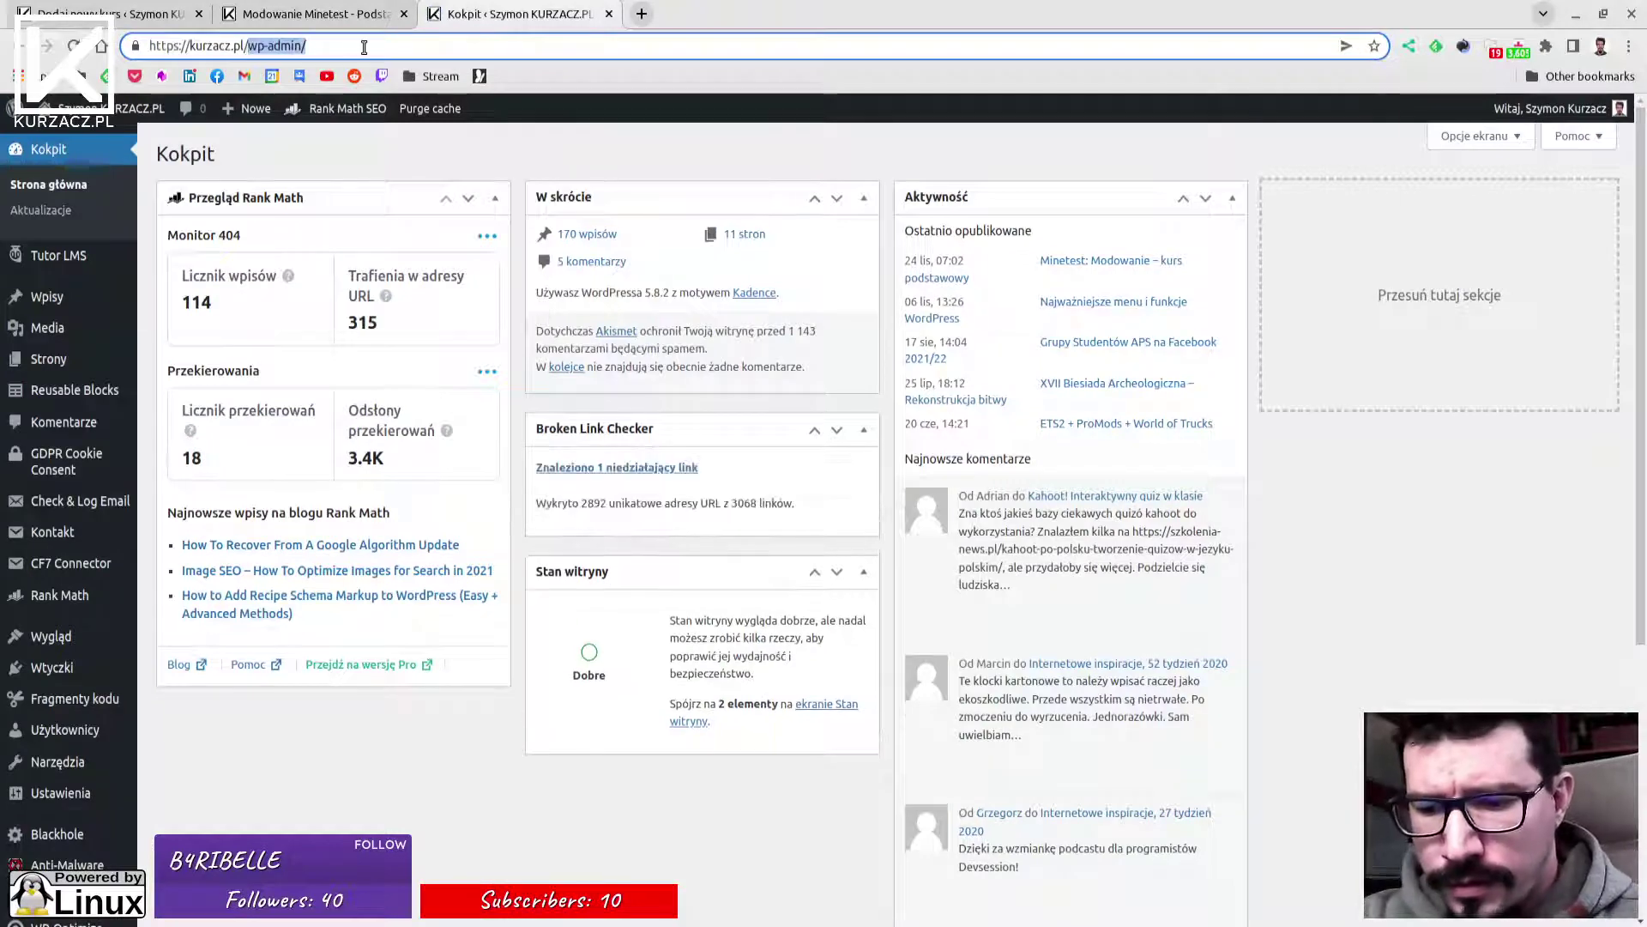
{"action": "type", "text": "kursy"}
{"action": "key", "text": "Return"}
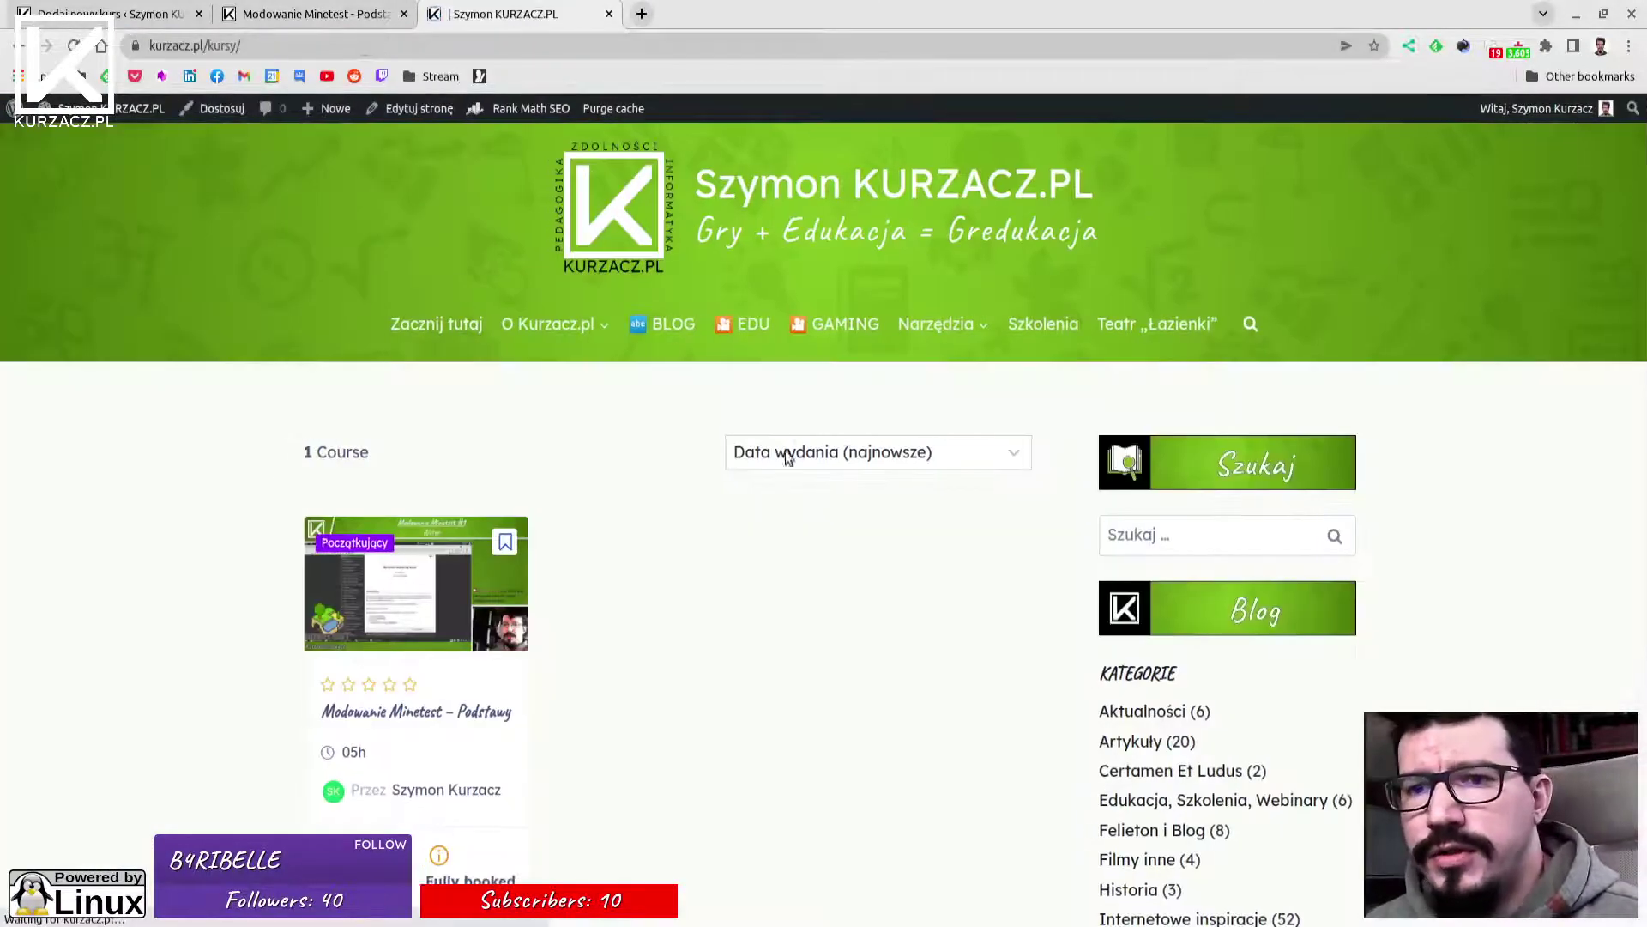
{"action": "scroll", "coordinate": [748, 671], "scroll_direction": "down", "scroll_amount": 3}
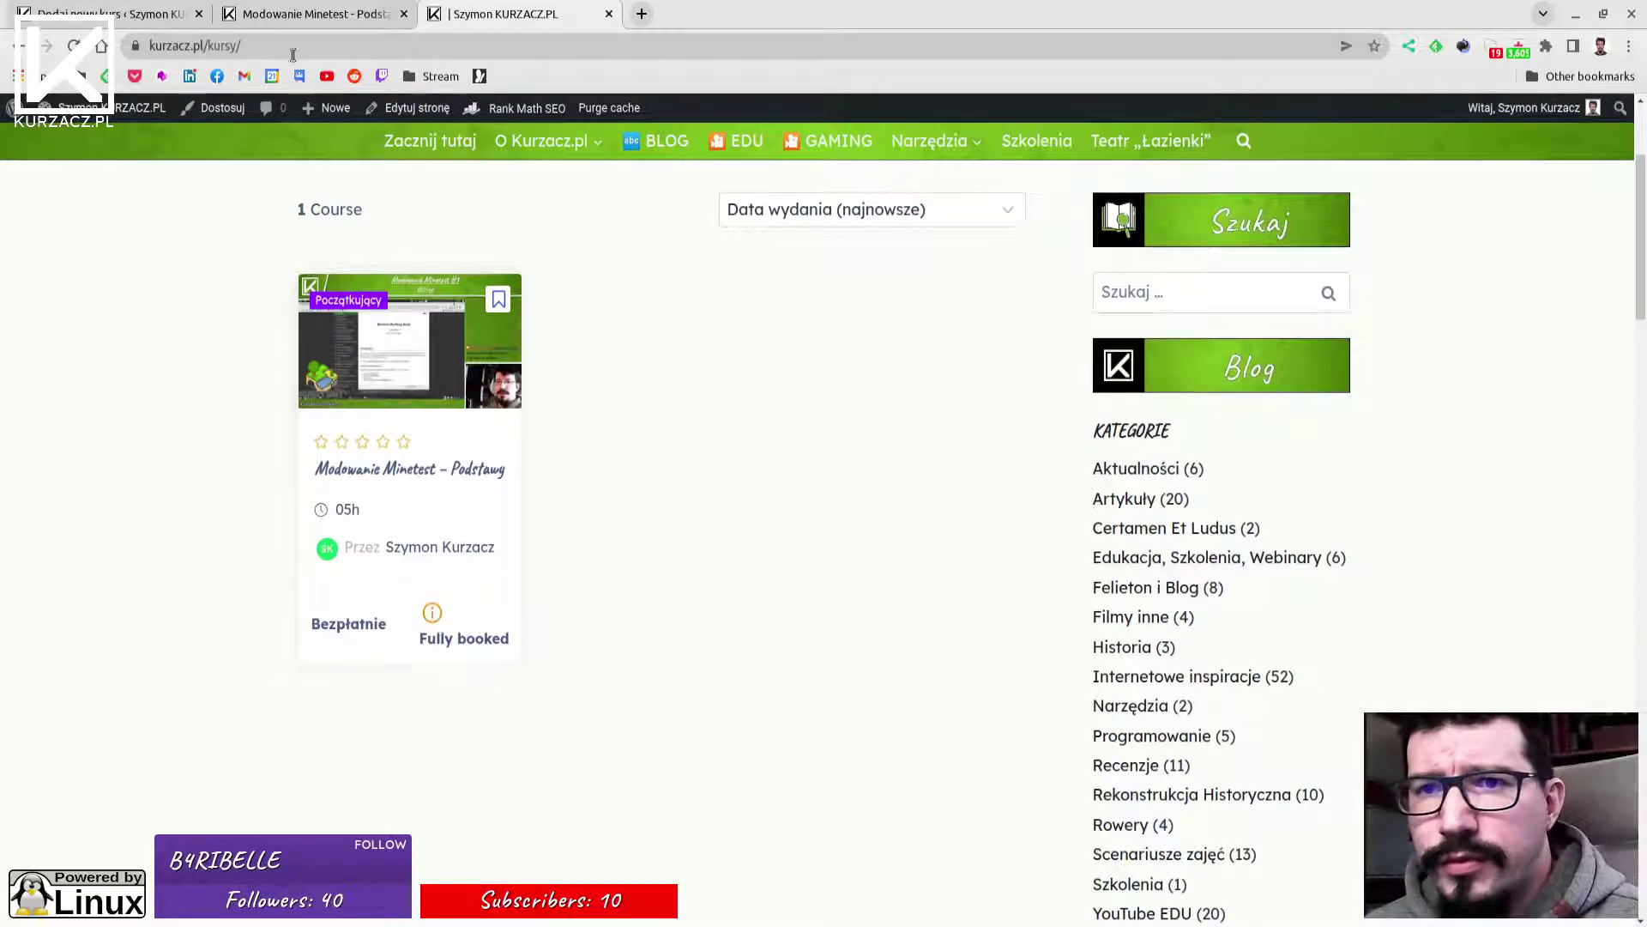
Set Maksymalna liczba studentów to 0 in the course details and update the course.
{"action": "left_click", "coordinate": [132, 19]}
{"action": "scroll", "coordinate": [426, 516], "scroll_direction": "up", "scroll_amount": 7}
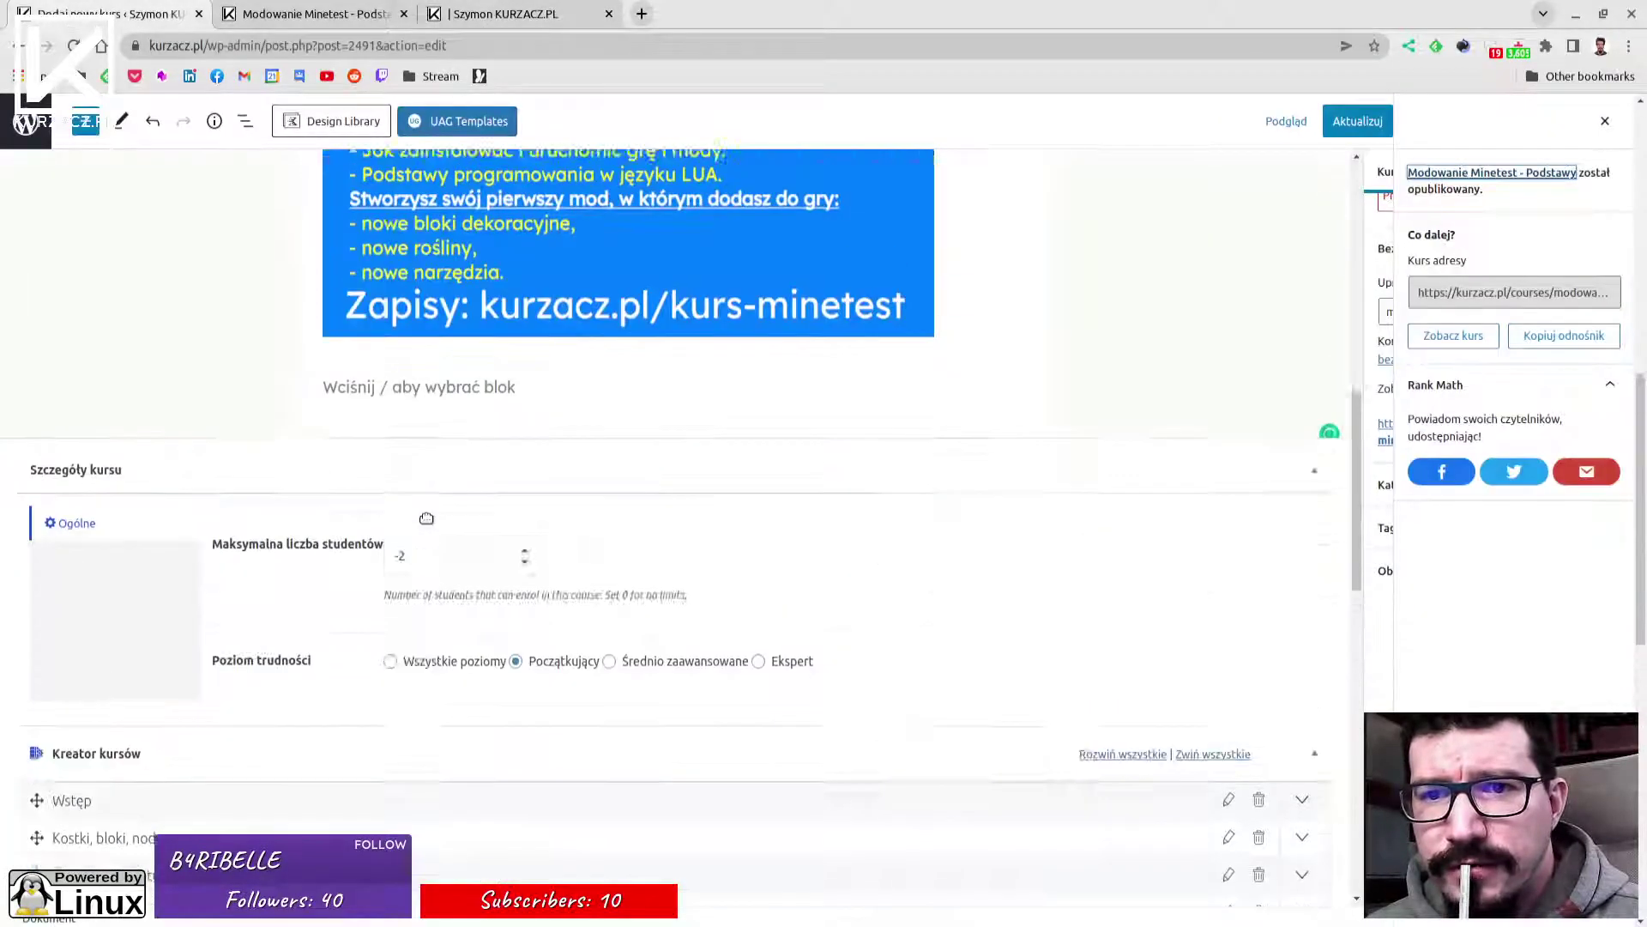
{"action": "scroll", "coordinate": [418, 601], "scroll_direction": "down", "scroll_amount": 1}
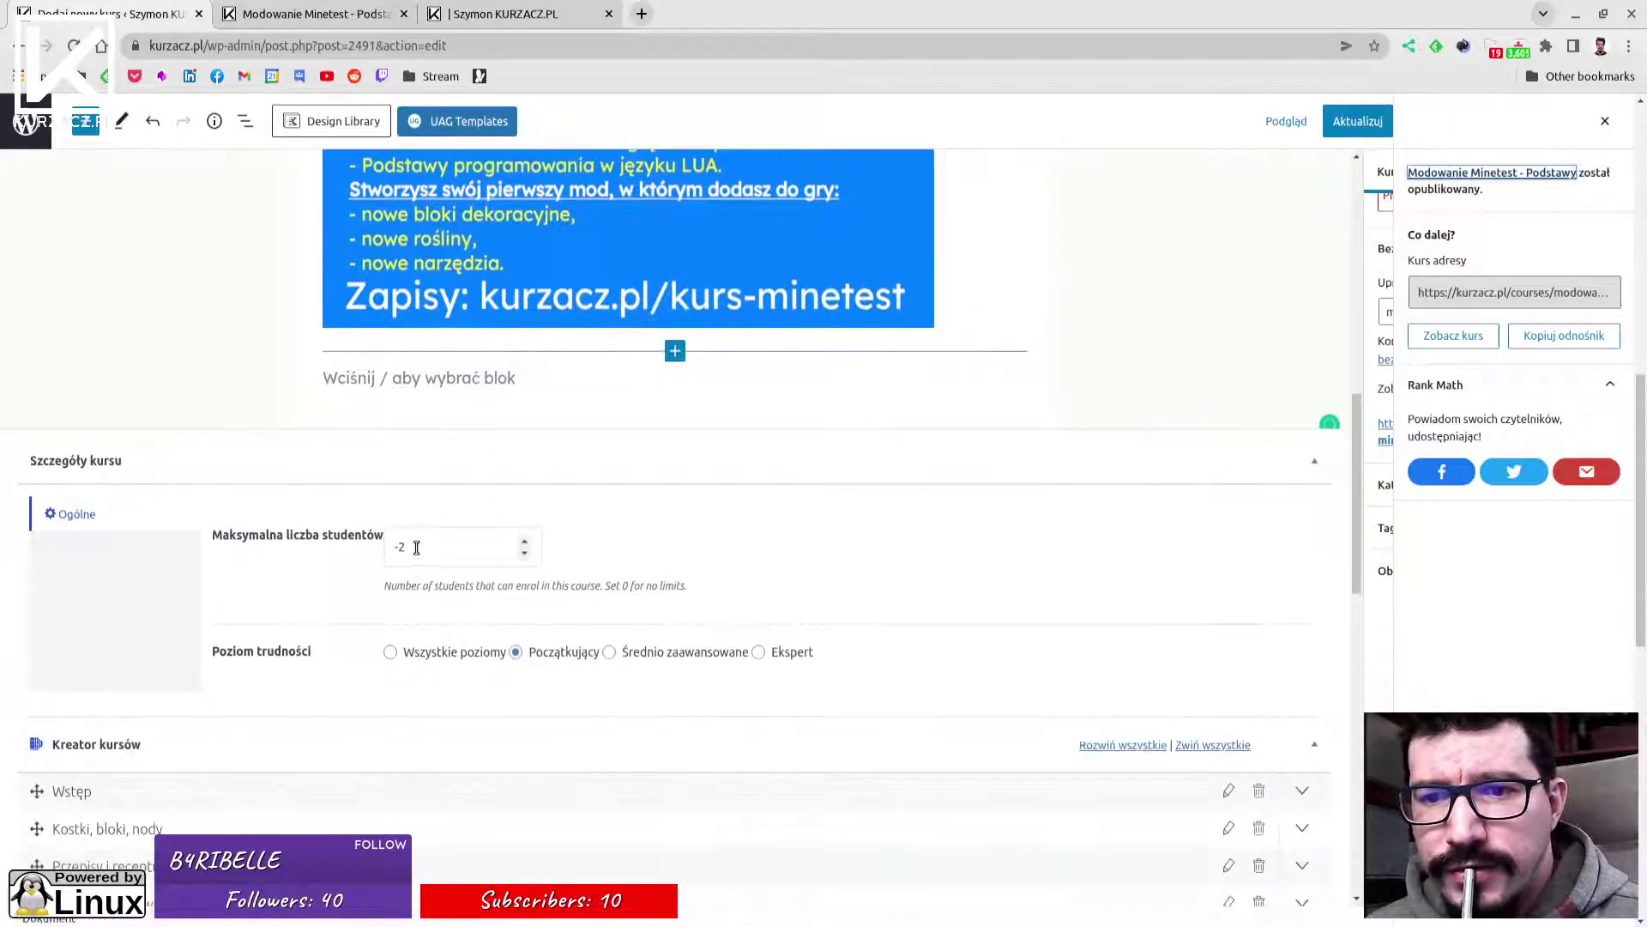
{"action": "left_click_drag", "start_coordinate": [416, 547], "coordinate": [380, 547]}
{"action": "type", "text": "0"}
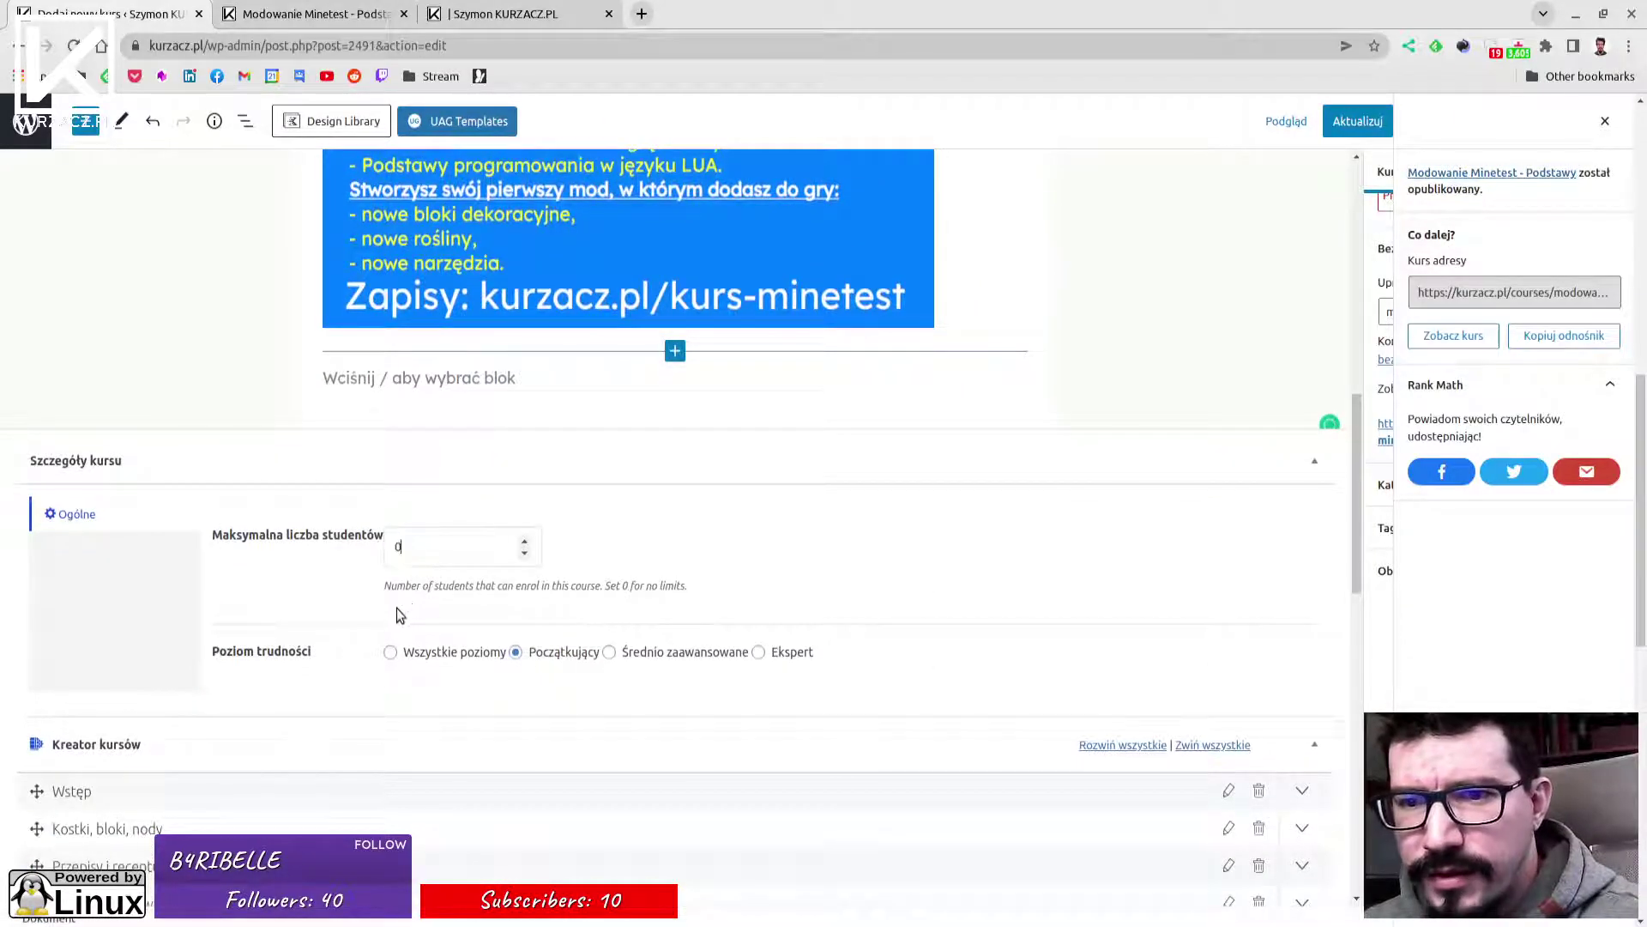
{"action": "left_click", "coordinate": [1357, 121]}
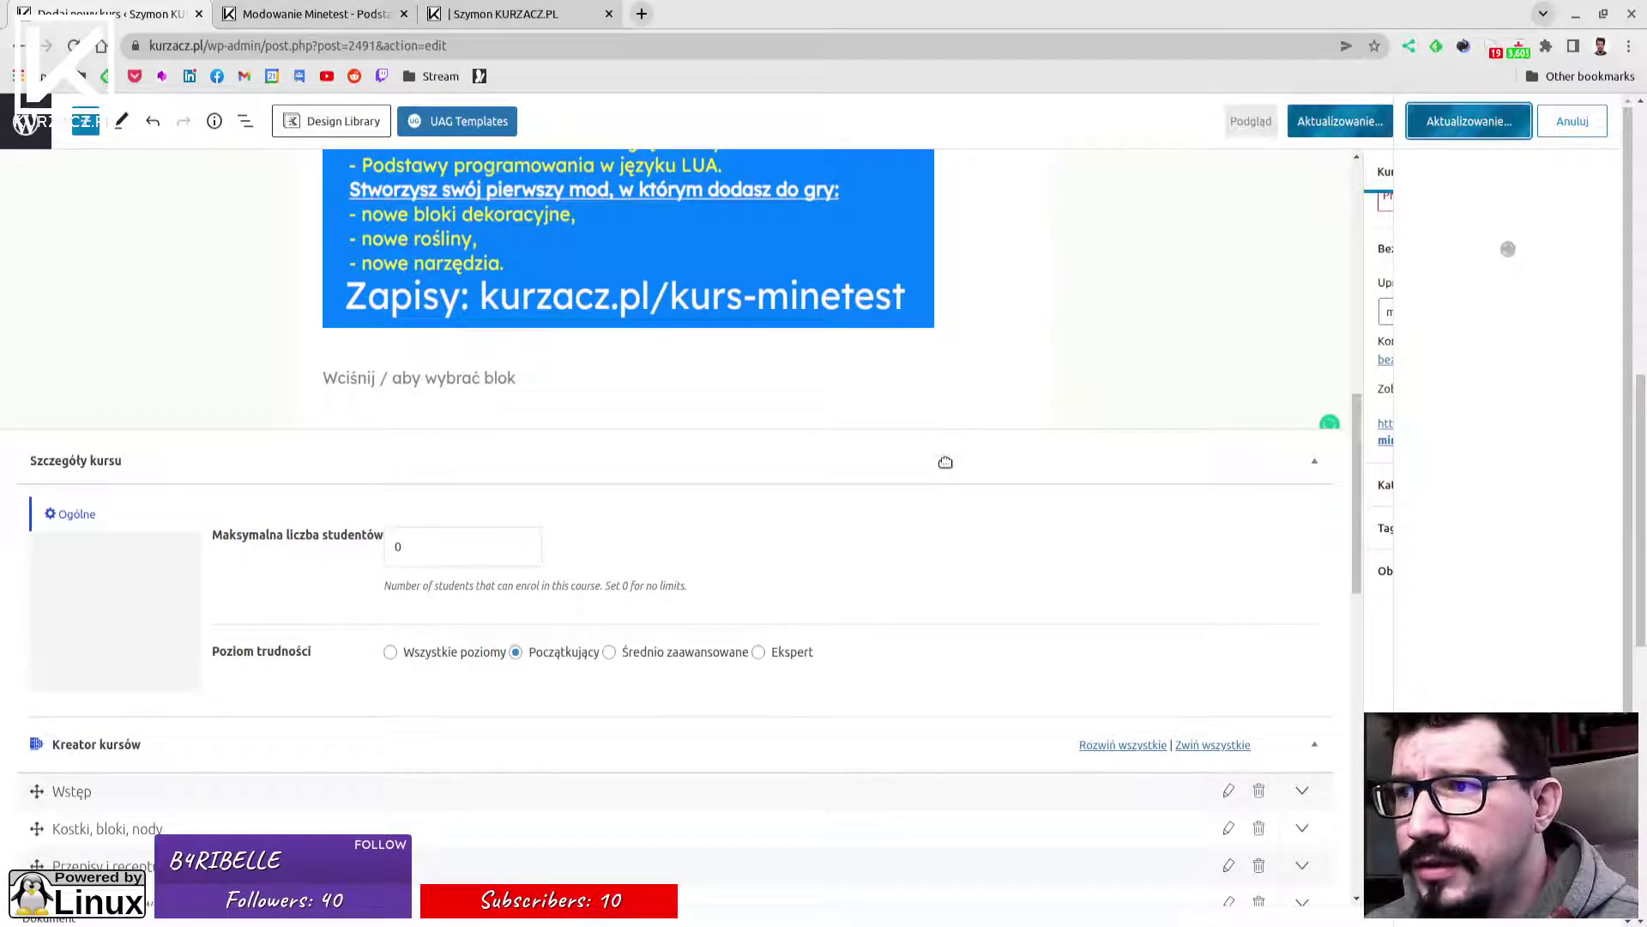
Check the updated course's public page, from its topic list back up to the header.
{"action": "left_click", "coordinate": [334, 13]}
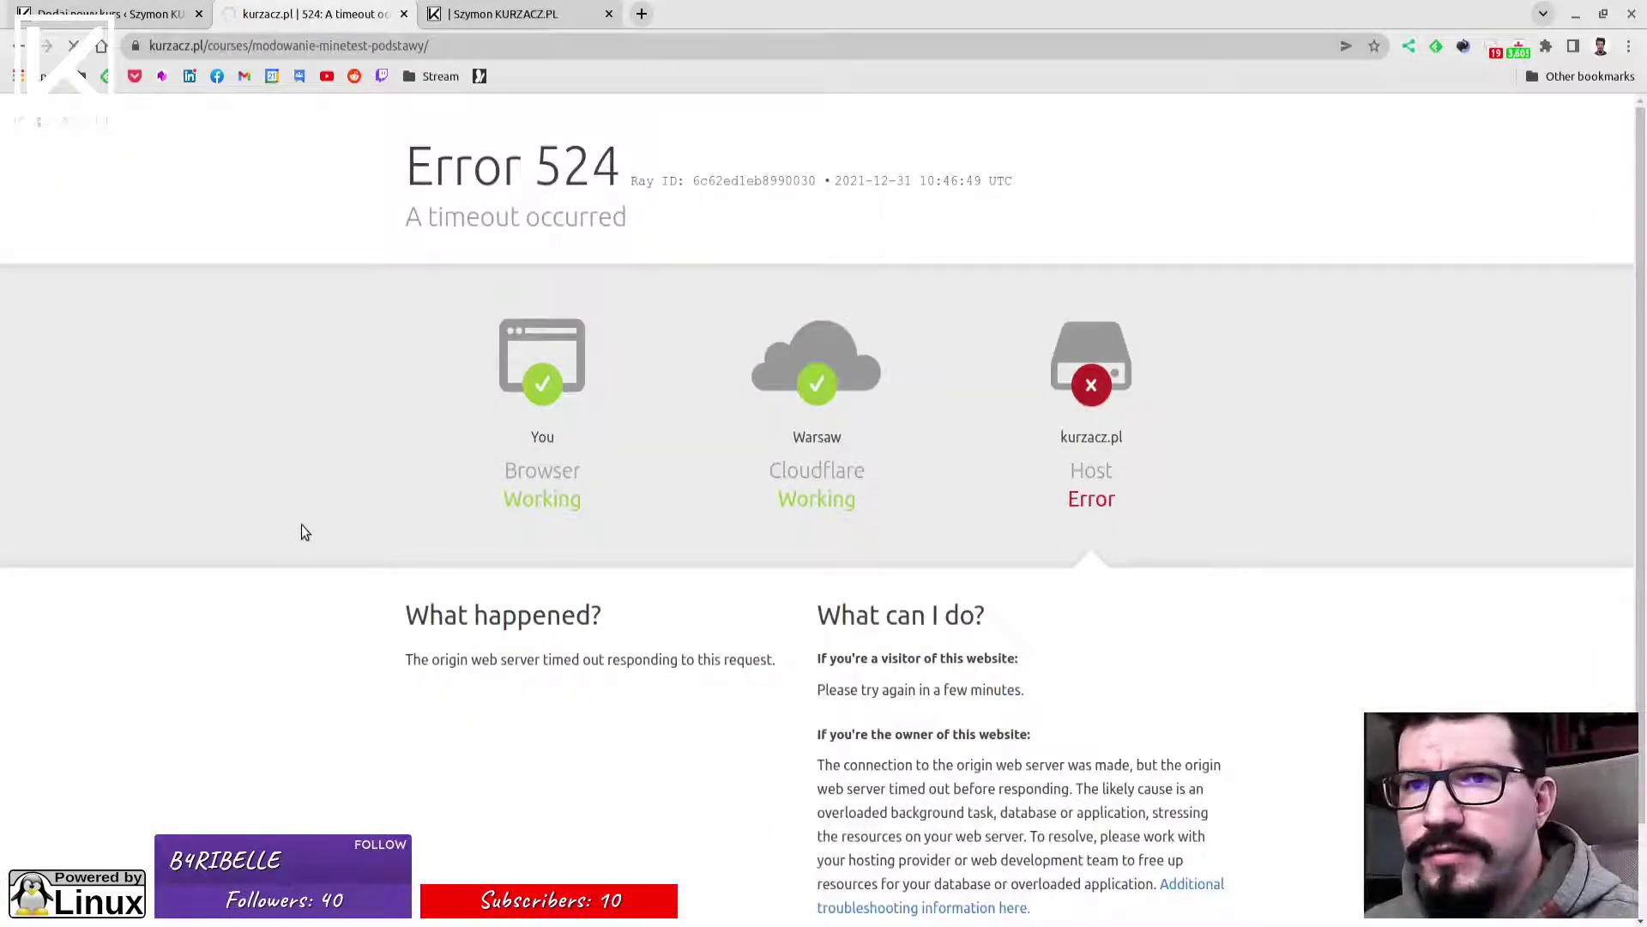
{"action": "scroll", "coordinate": [300, 468], "scroll_direction": "down", "scroll_amount": 15}
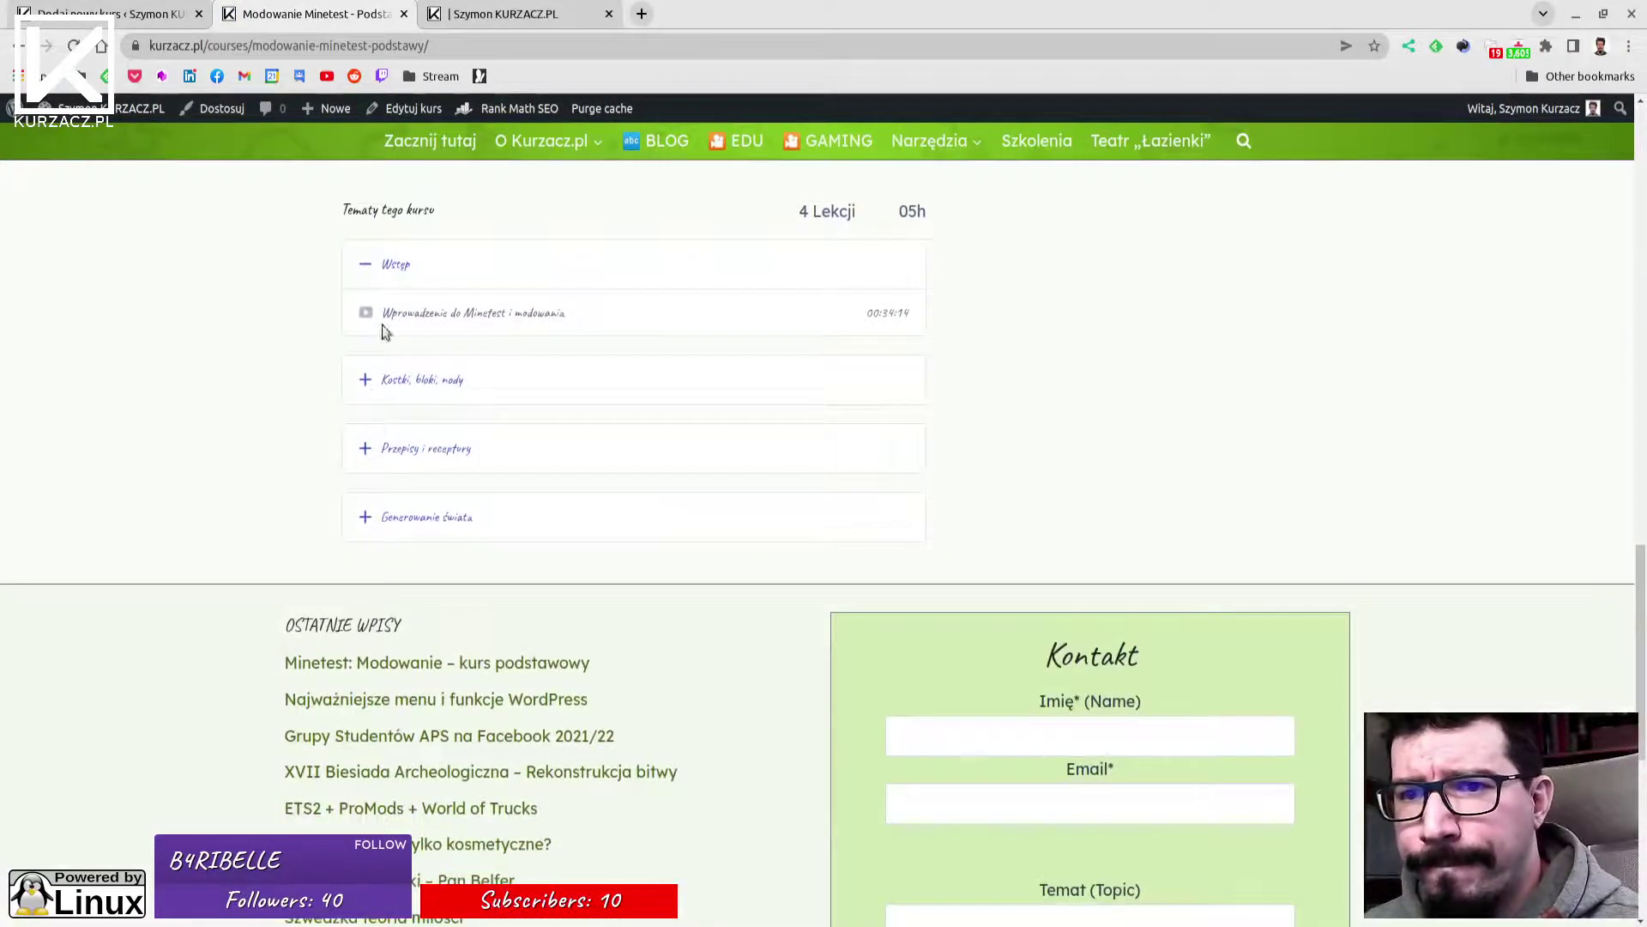
{"action": "scroll", "coordinate": [369, 399], "scroll_direction": "up", "scroll_amount": 5}
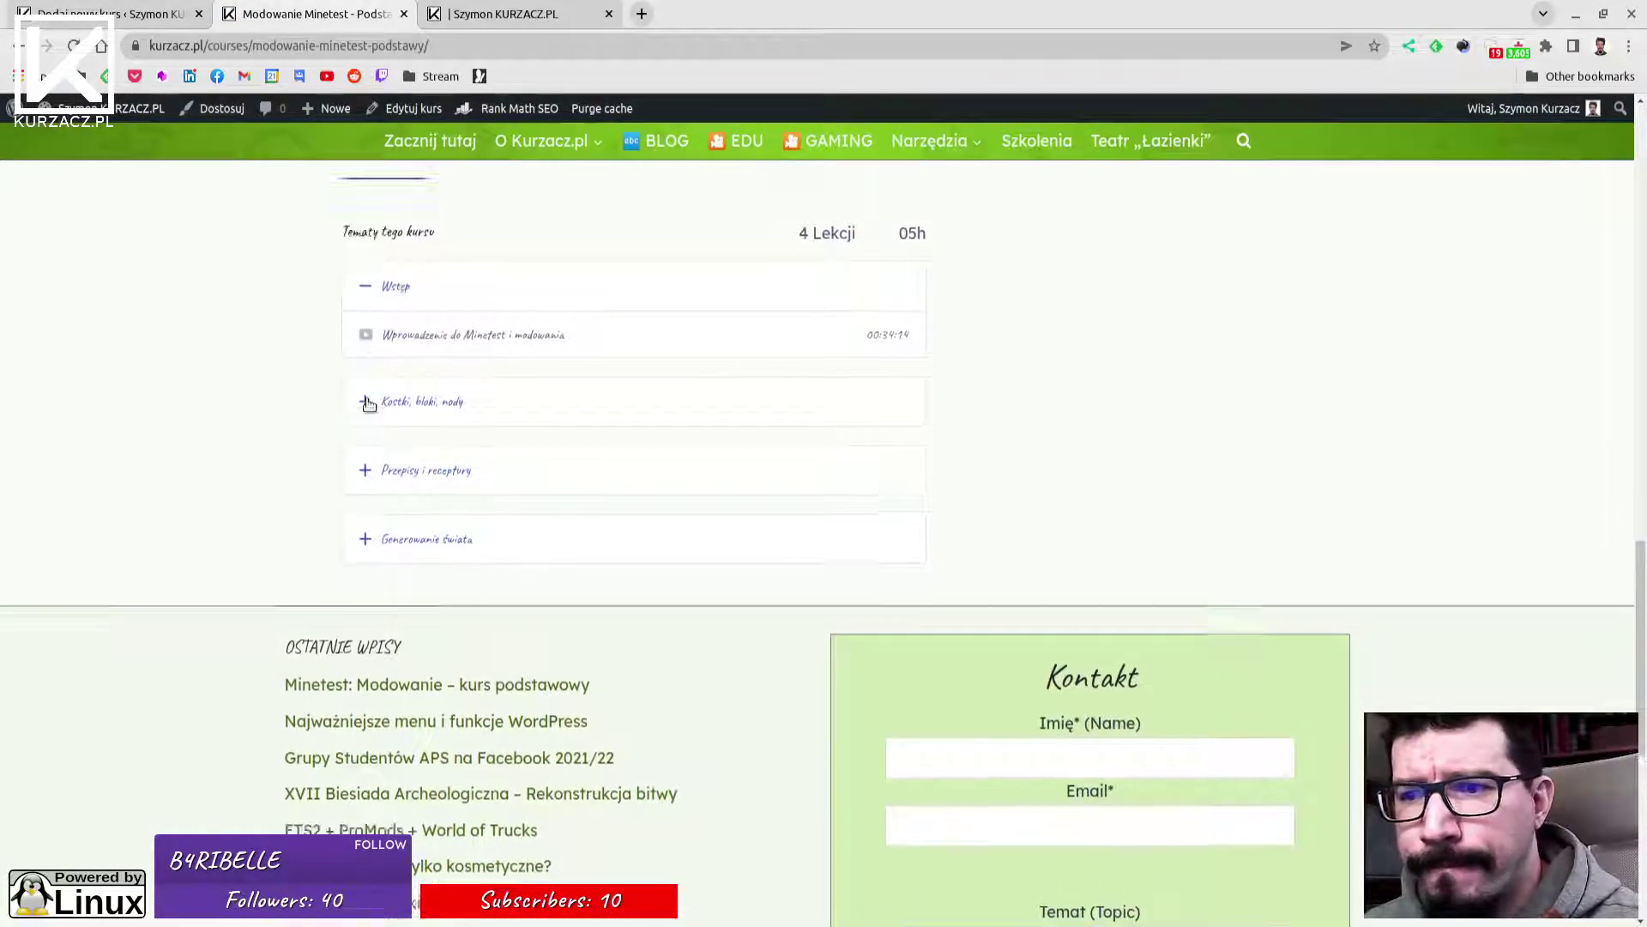
{"action": "scroll", "coordinate": [405, 432], "scroll_direction": "up", "scroll_amount": 10}
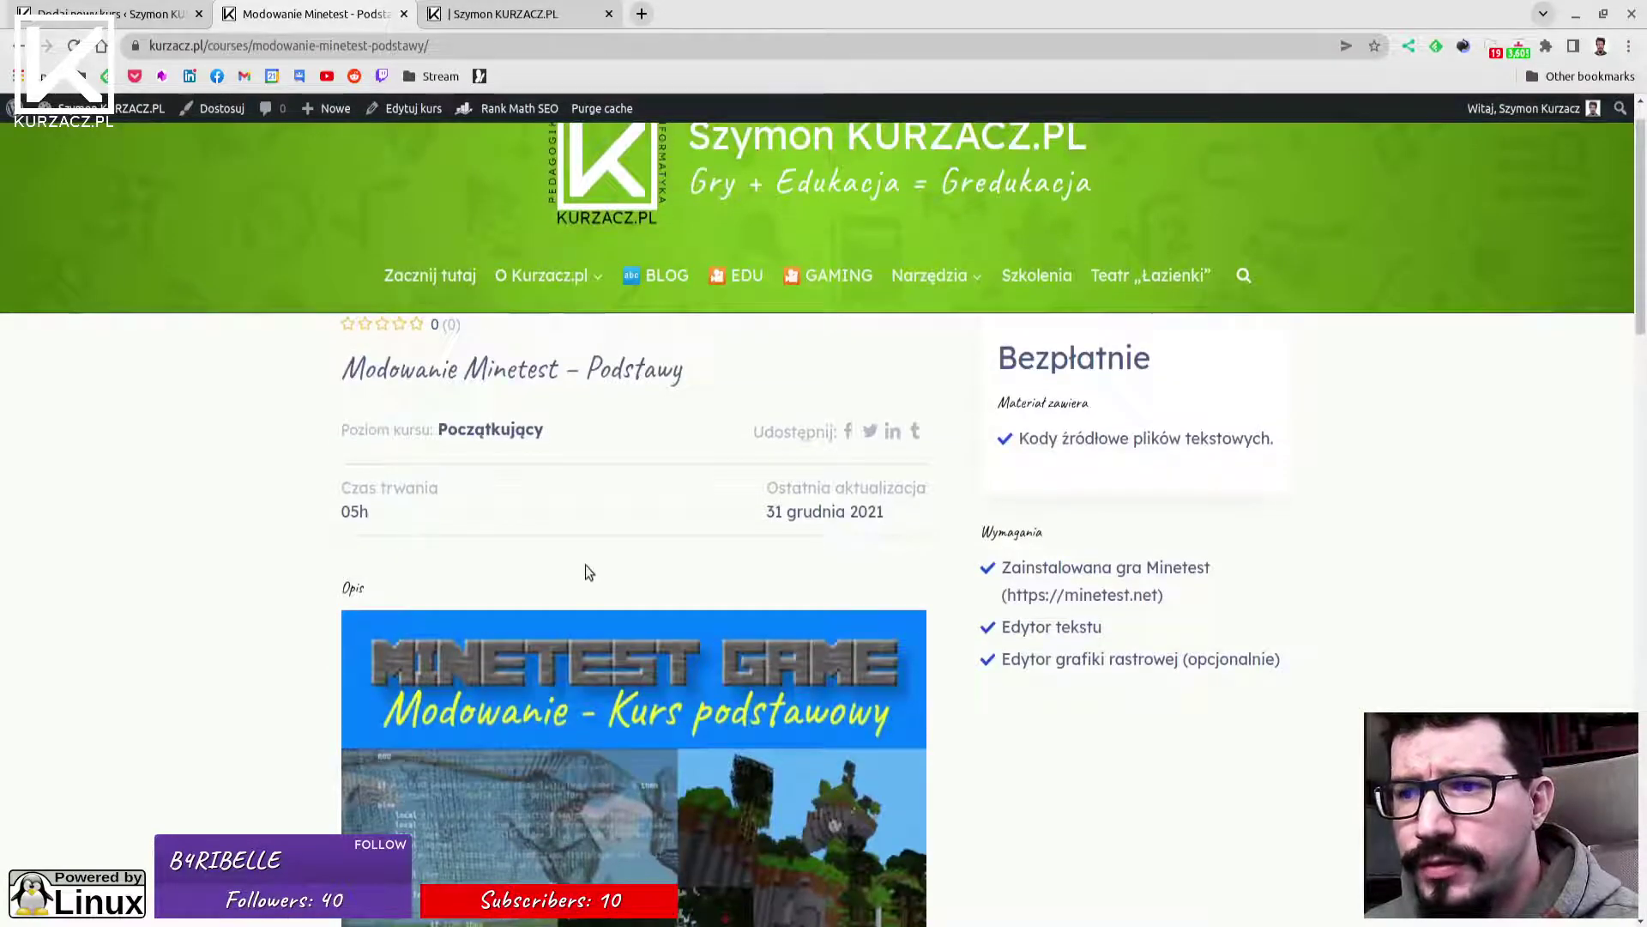
Follow the course's Dołącz link on the refreshed /kursy/ page and look through the course page for enrolment and lesson access.
{"action": "left_click", "coordinate": [470, 19]}
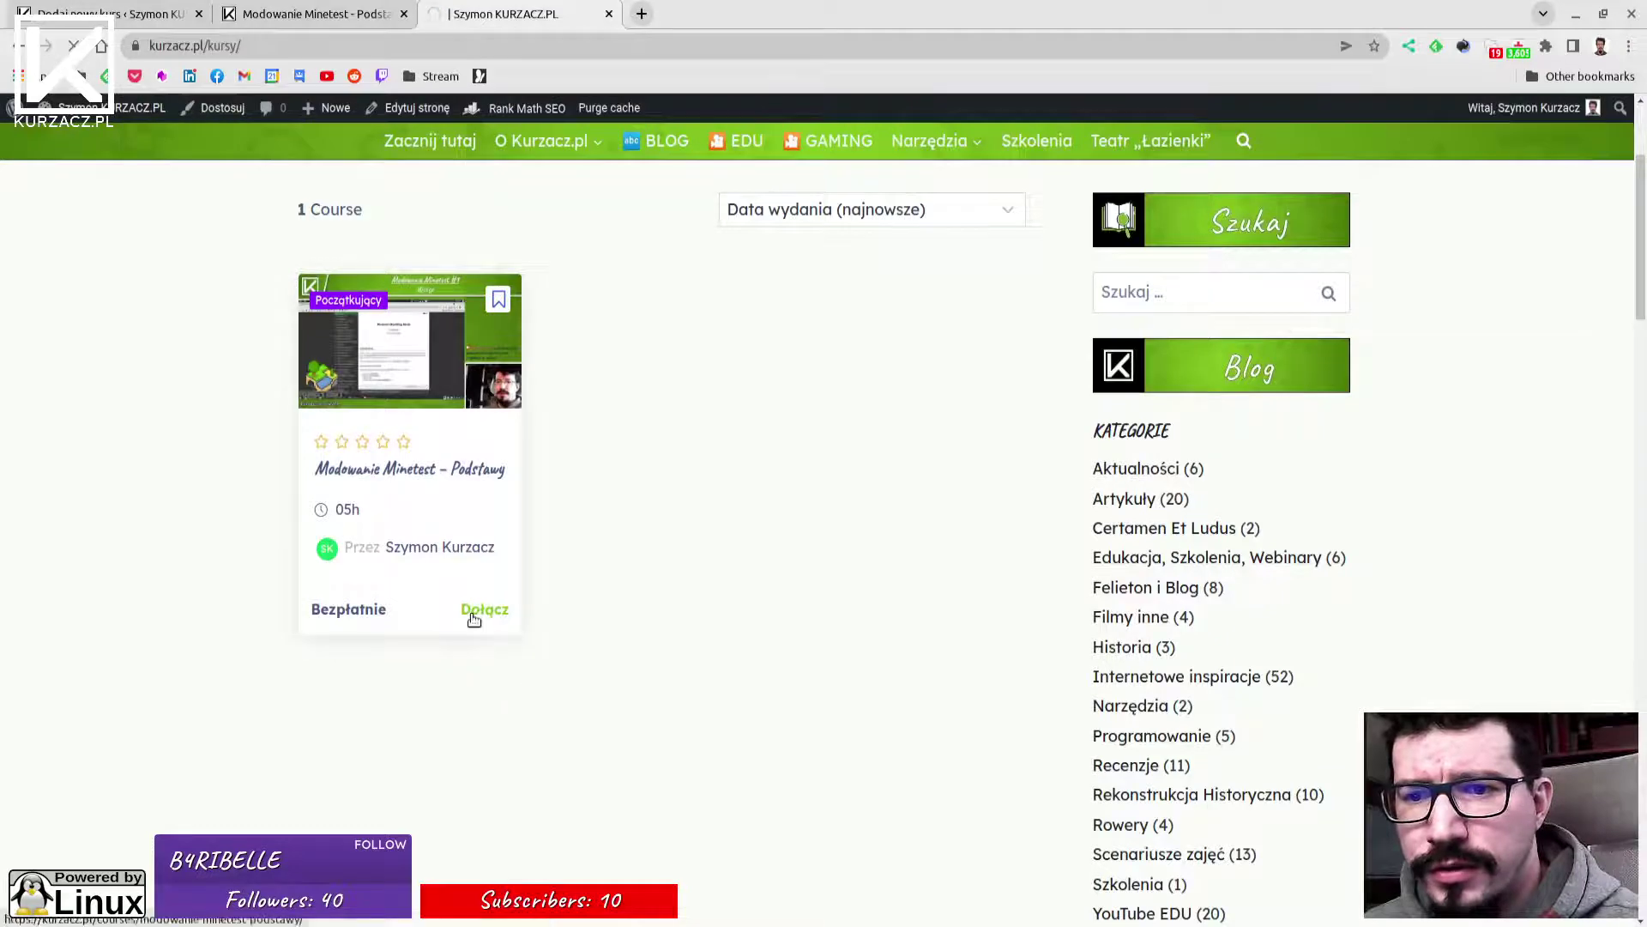
{"action": "left_click", "coordinate": [473, 617]}
{"action": "scroll", "coordinate": [685, 511], "scroll_direction": "down", "scroll_amount": 3}
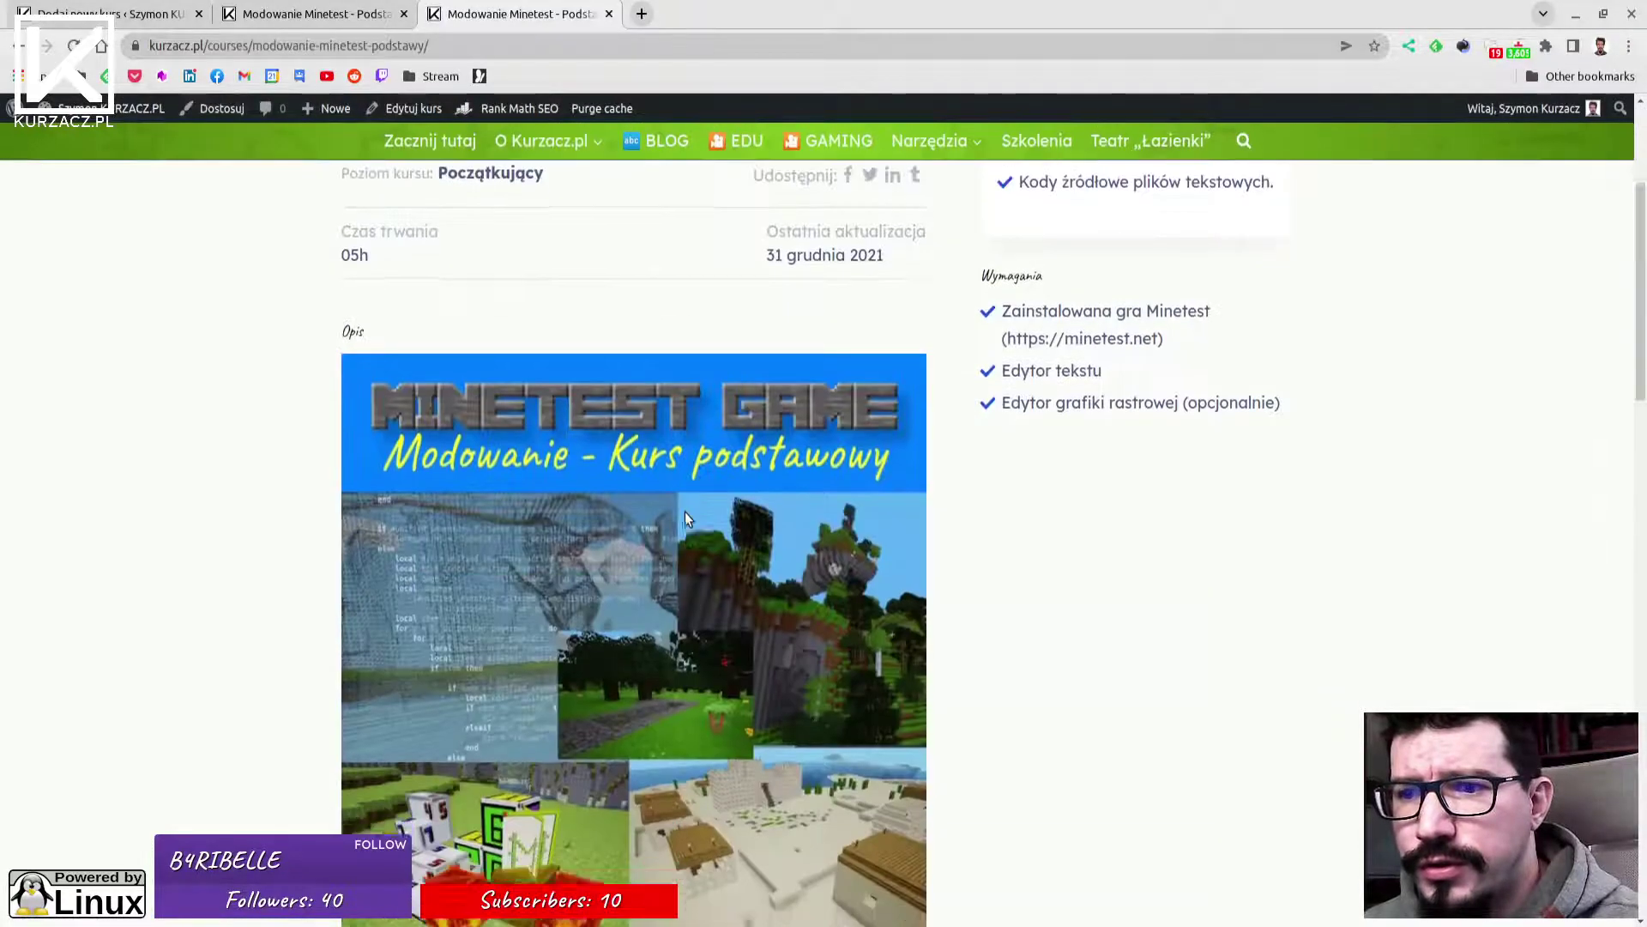
{"action": "scroll", "coordinate": [685, 511], "scroll_direction": "down", "scroll_amount": 15}
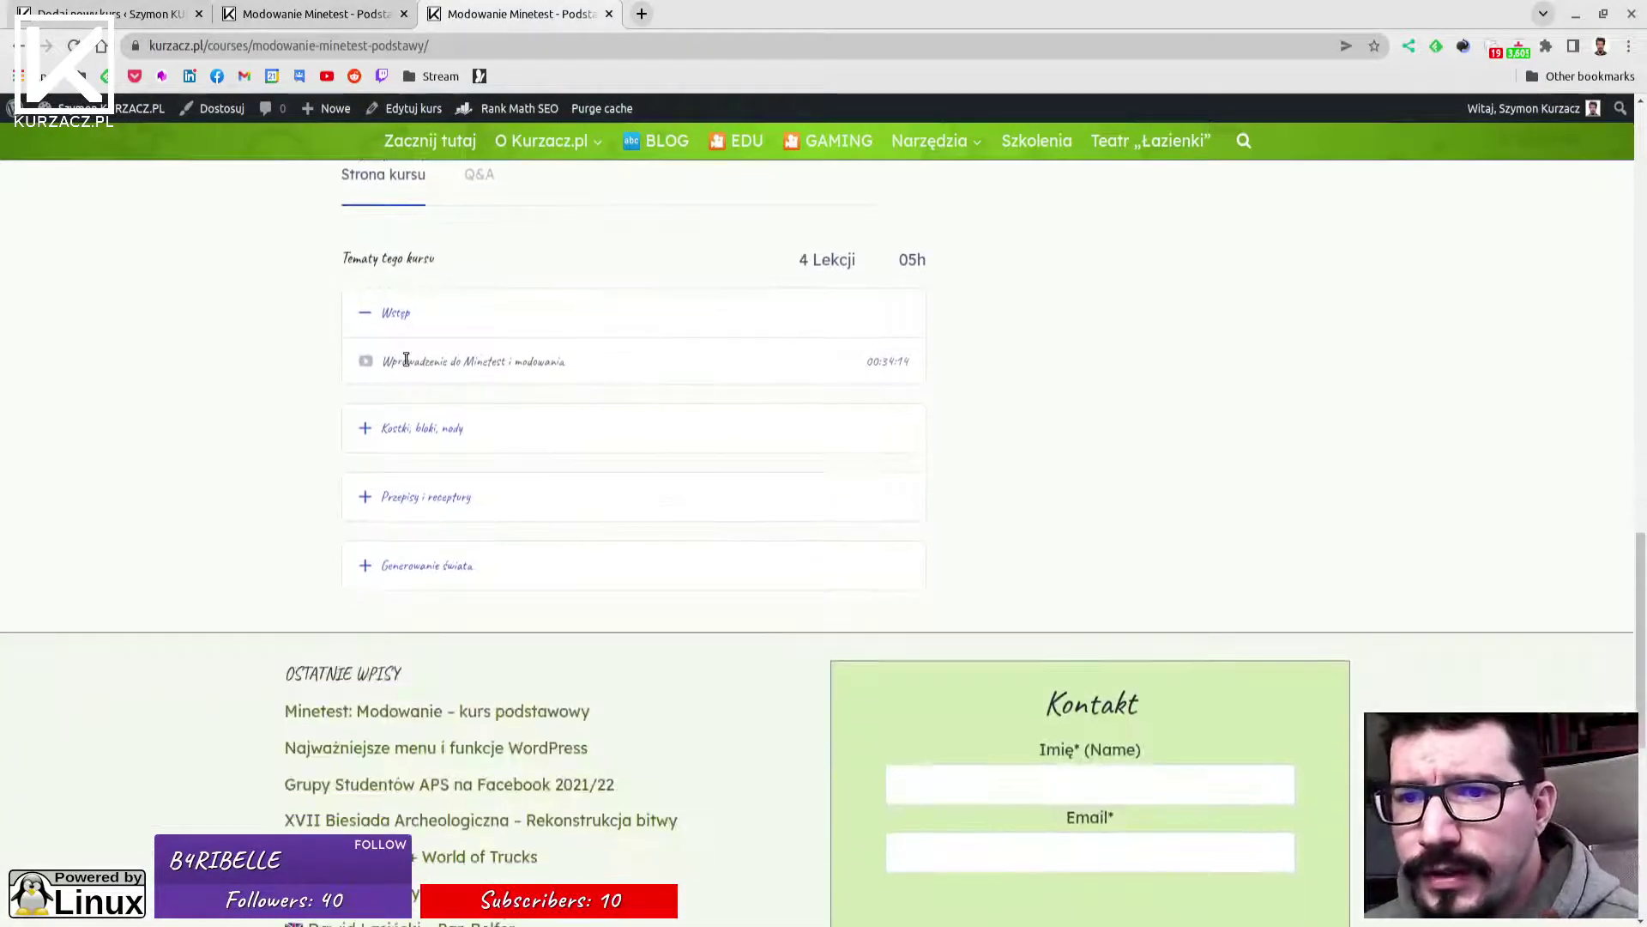
{"action": "scroll", "coordinate": [610, 367], "scroll_direction": "down", "scroll_amount": 8}
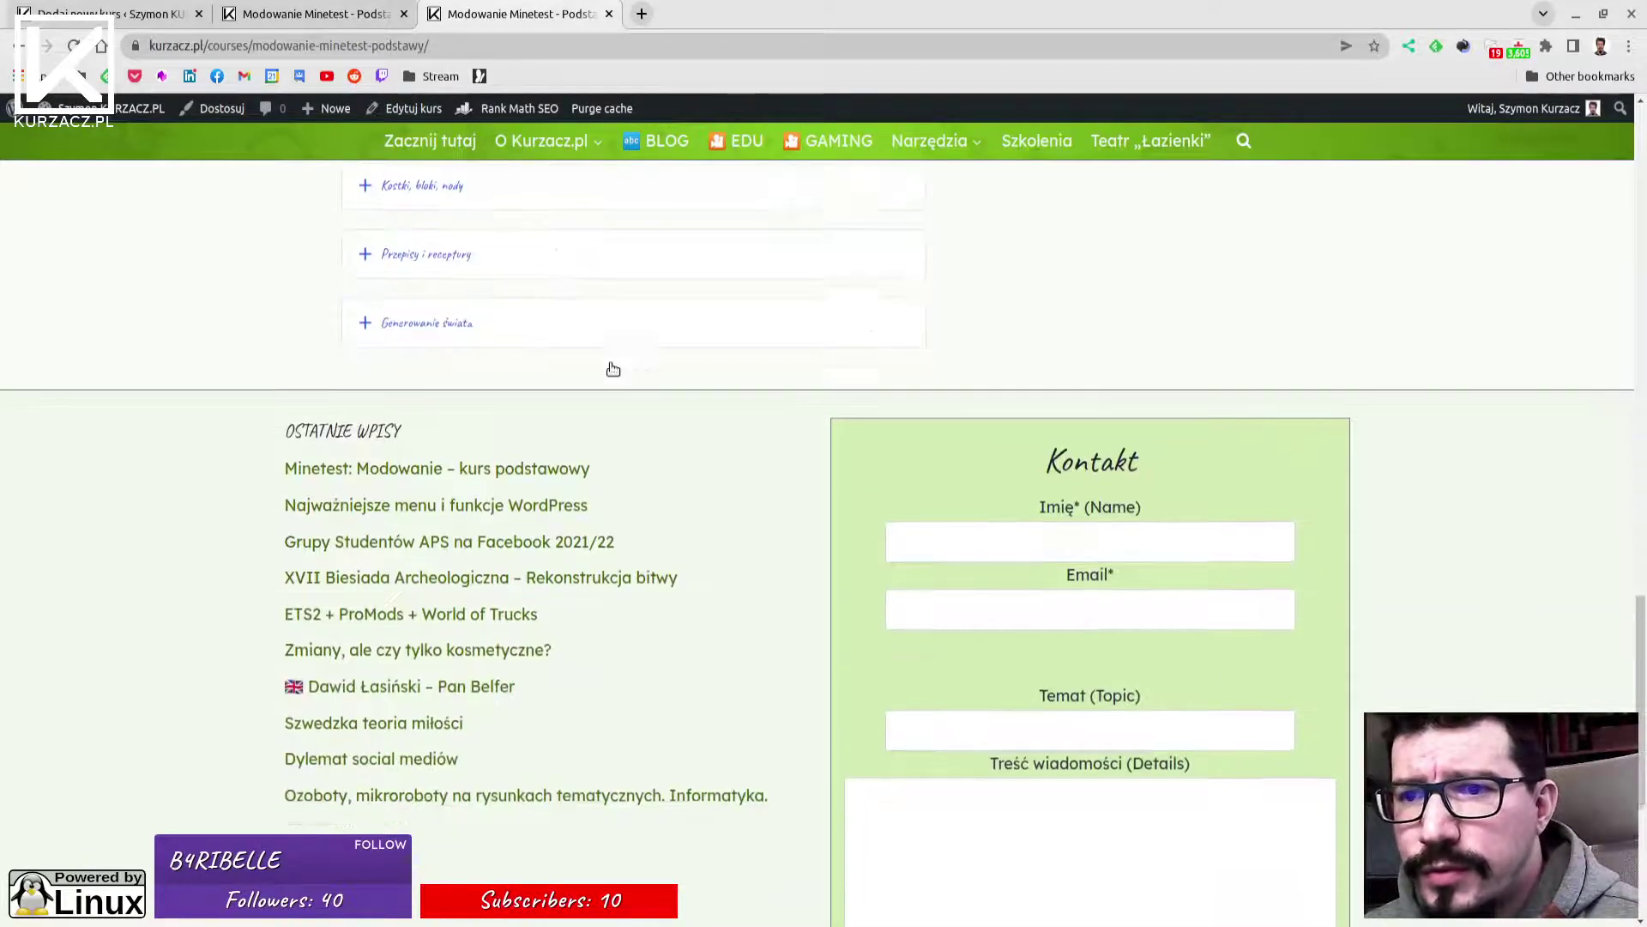
{"action": "scroll", "coordinate": [636, 455], "scroll_direction": "up", "scroll_amount": 8}
{"action": "scroll", "coordinate": [636, 455], "scroll_direction": "up", "scroll_amount": 10}
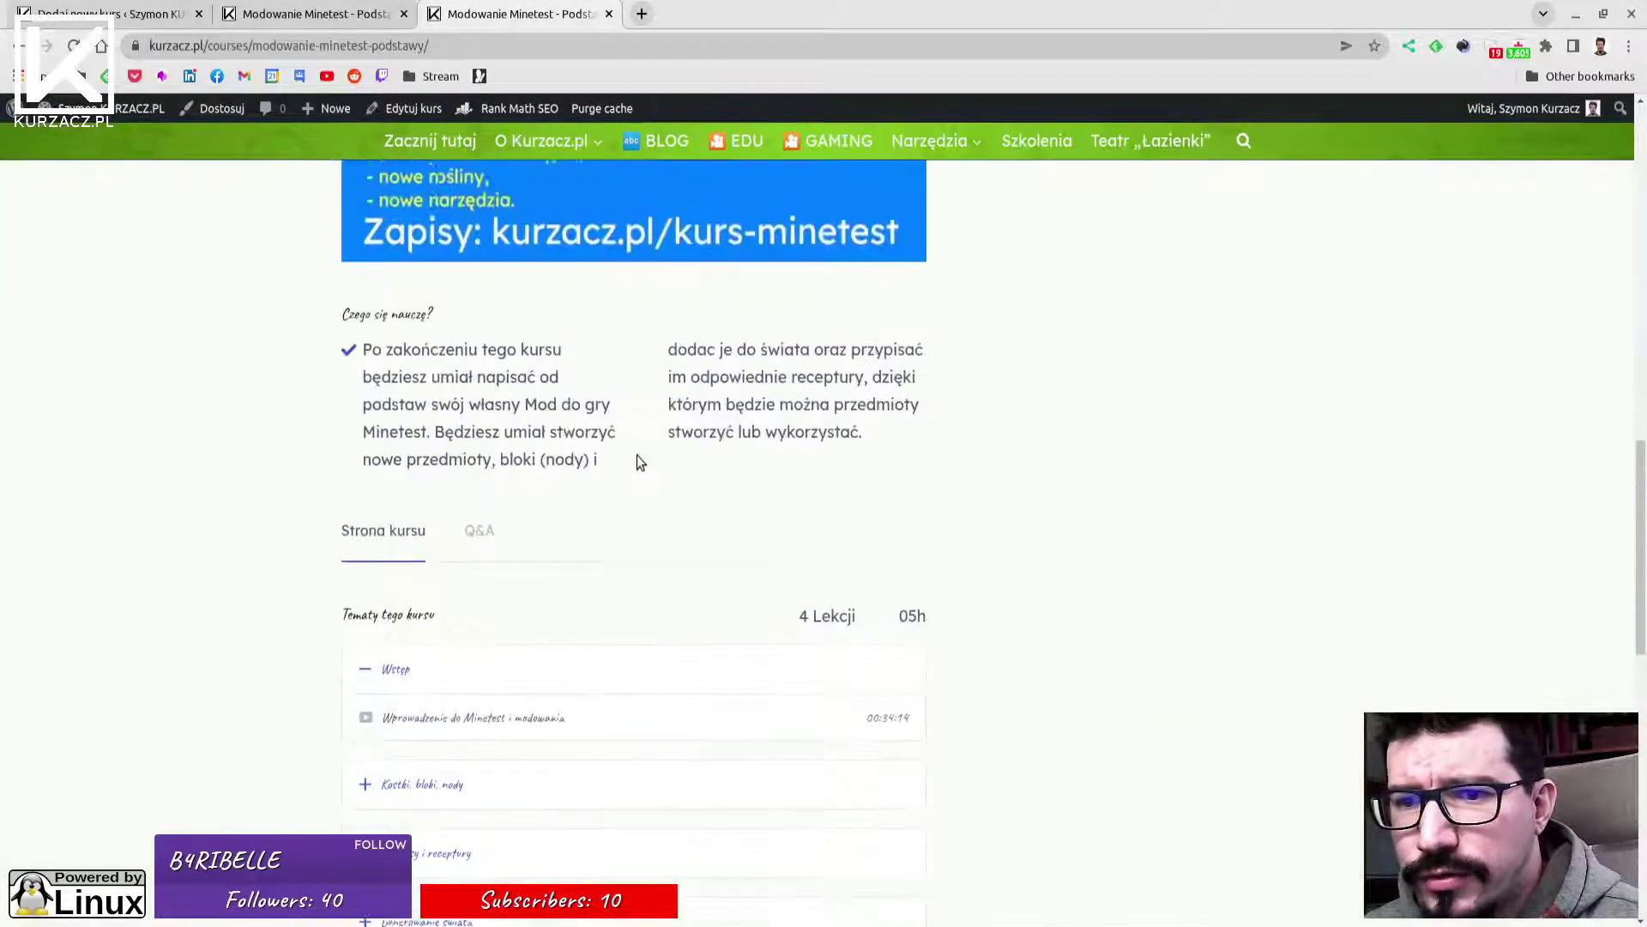
{"action": "scroll", "coordinate": [571, 496], "scroll_direction": "up", "scroll_amount": 5}
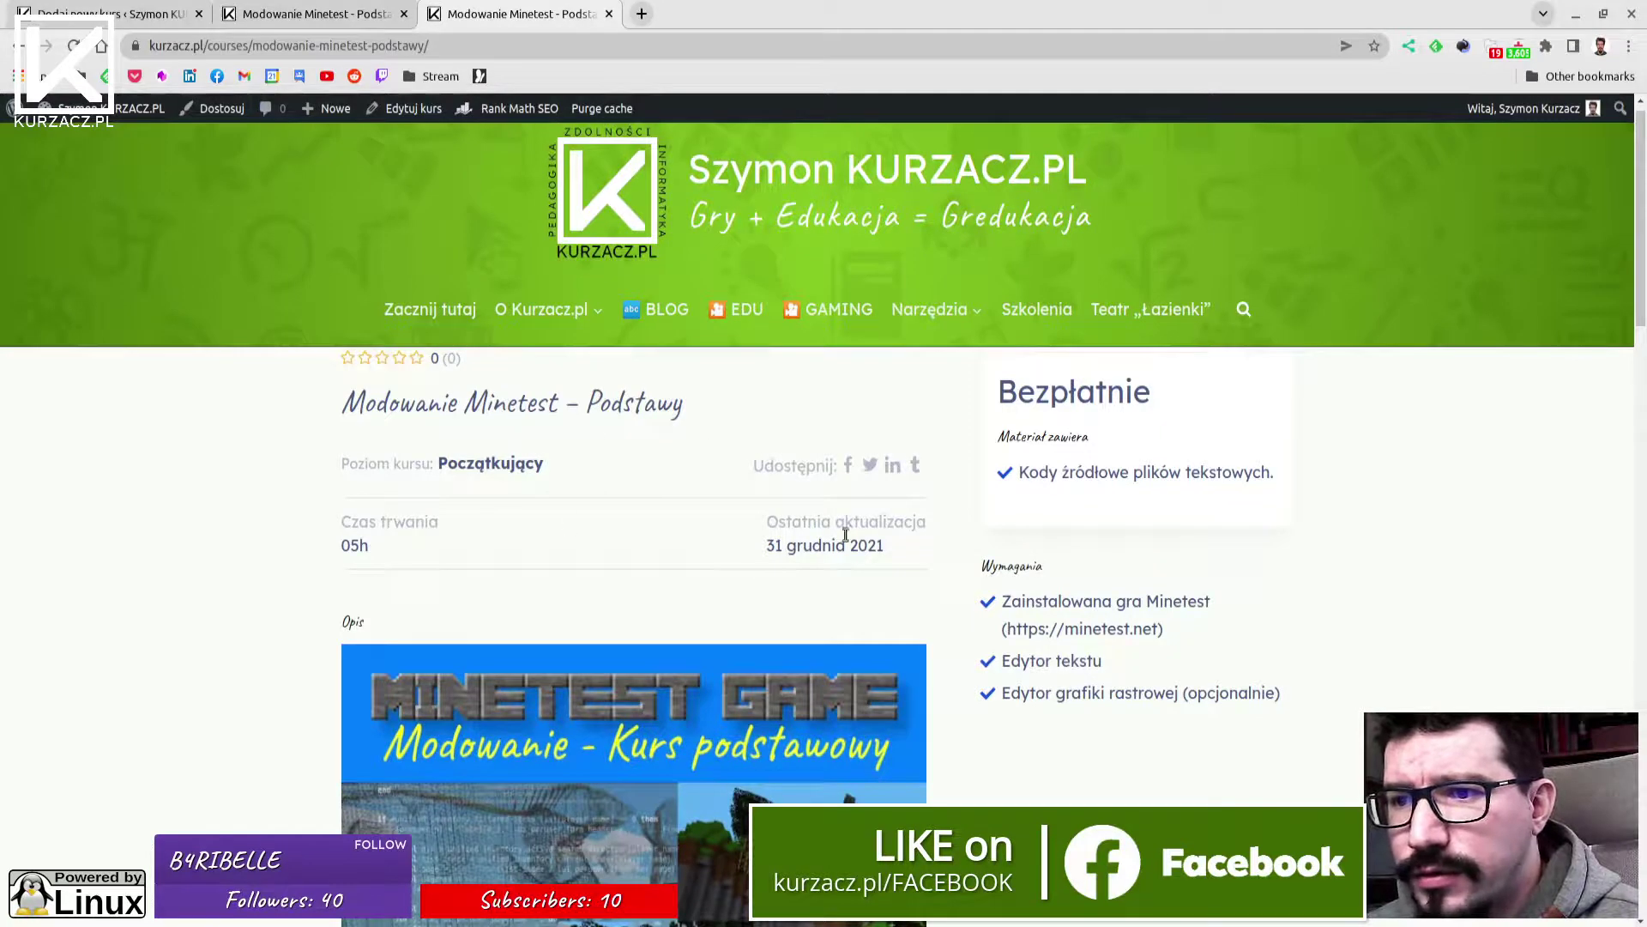
{"action": "scroll", "coordinate": [358, 521], "scroll_direction": "down", "scroll_amount": 2}
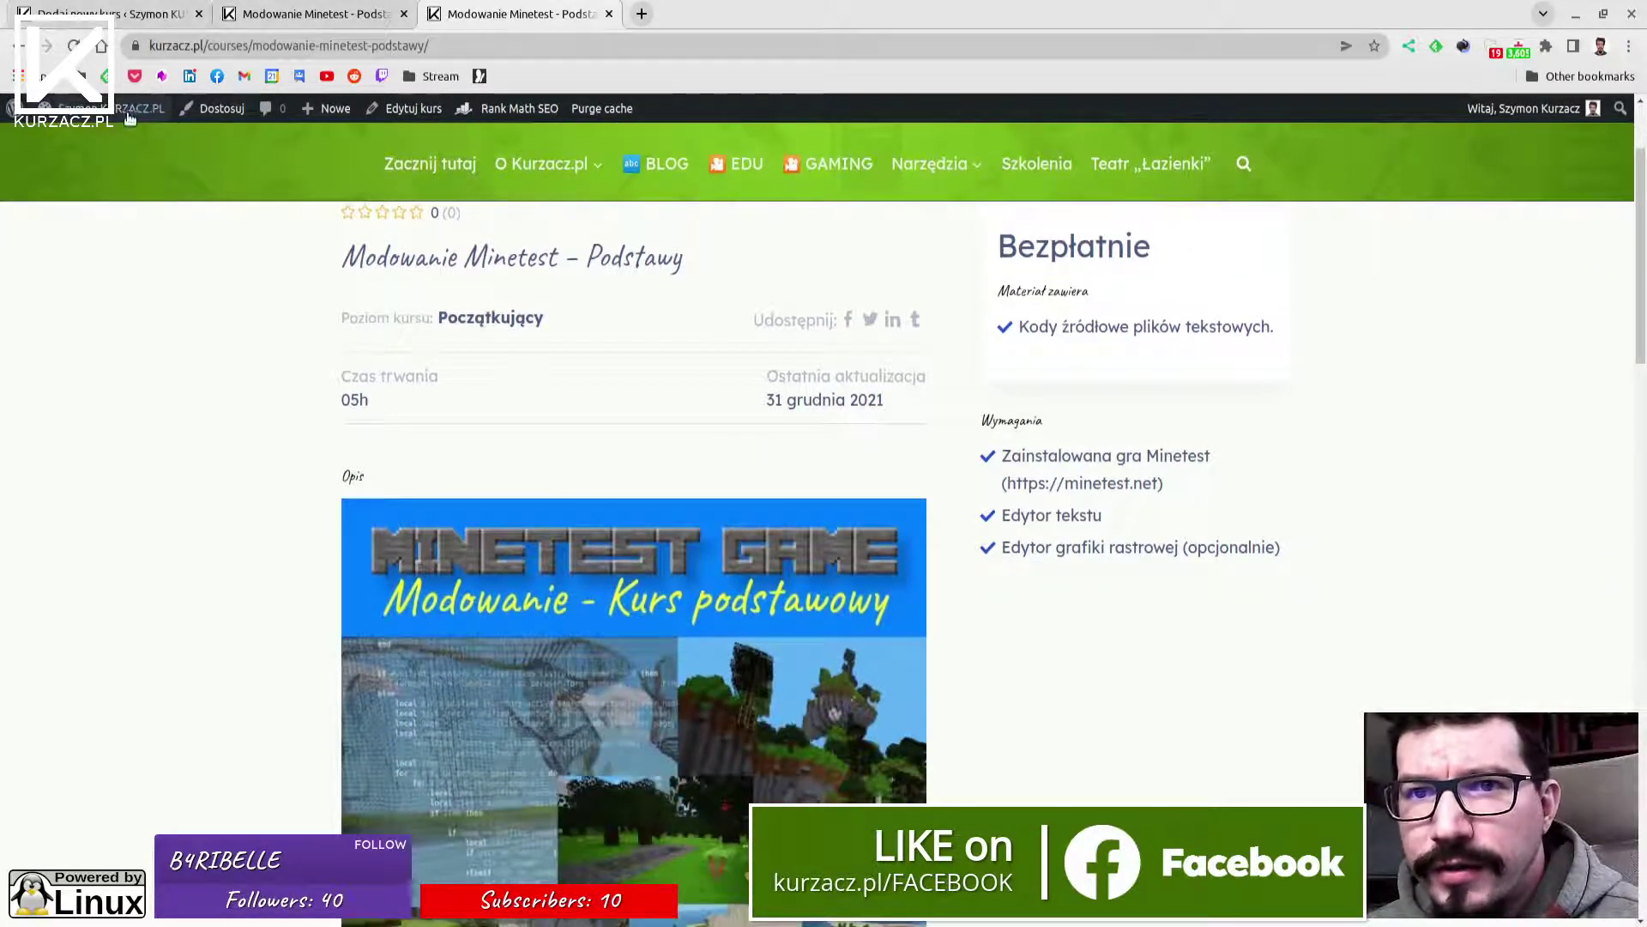
{"action": "mouse_move", "coordinate": [120, 108]}
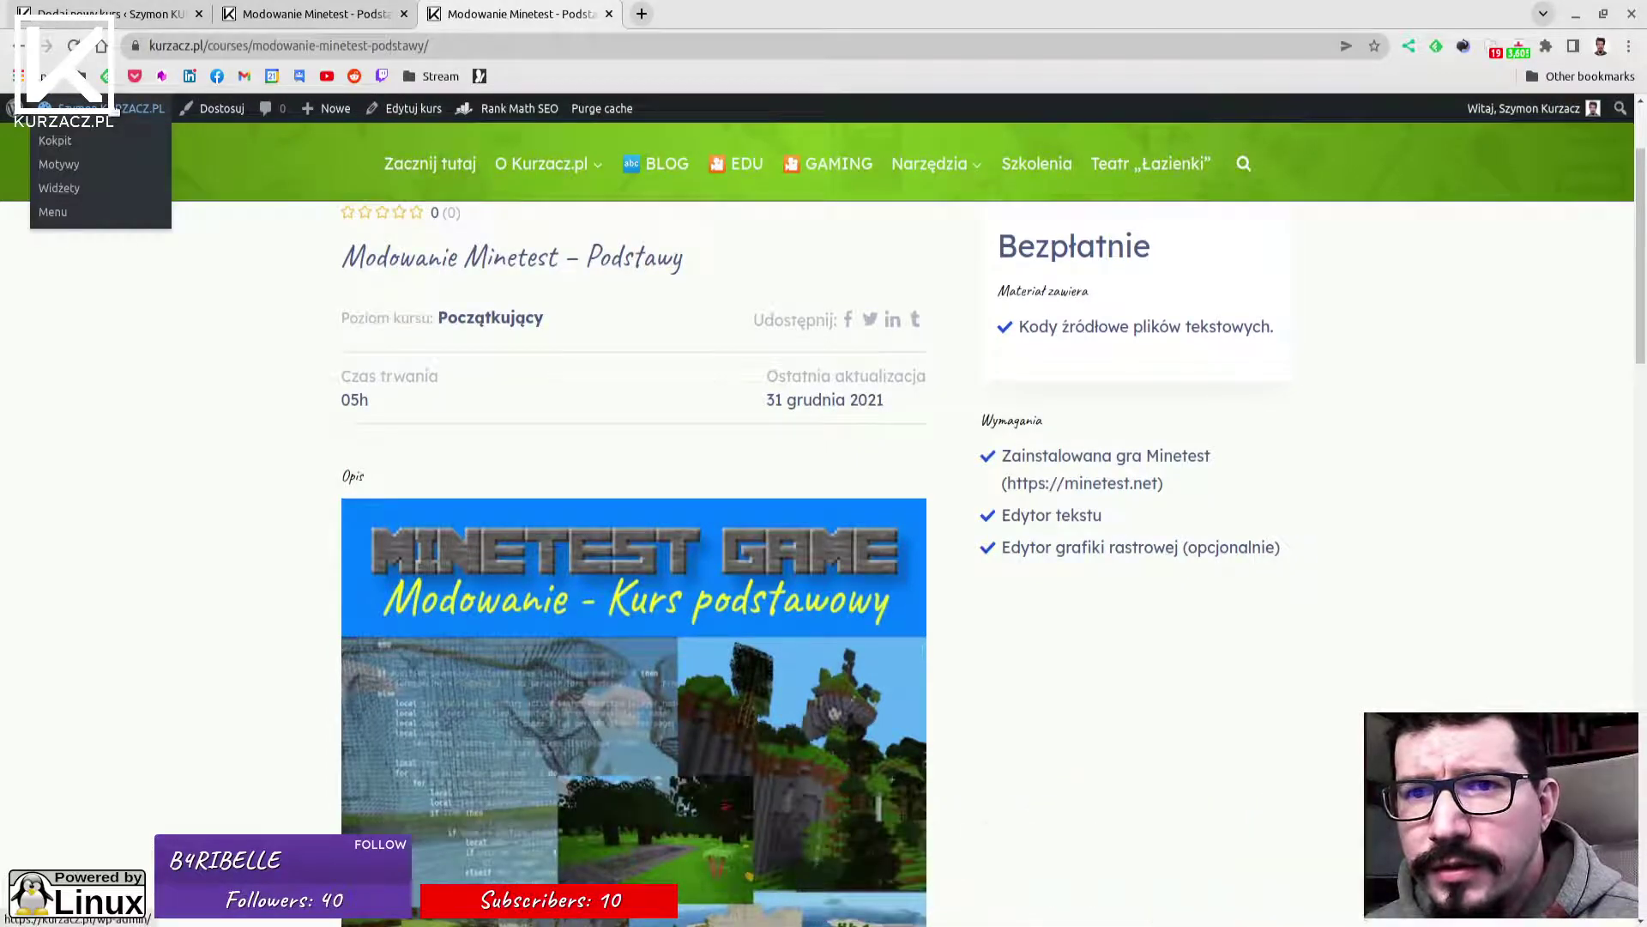
{"action": "left_click", "coordinate": [340, 17]}
{"action": "left_click", "coordinate": [470, 23]}
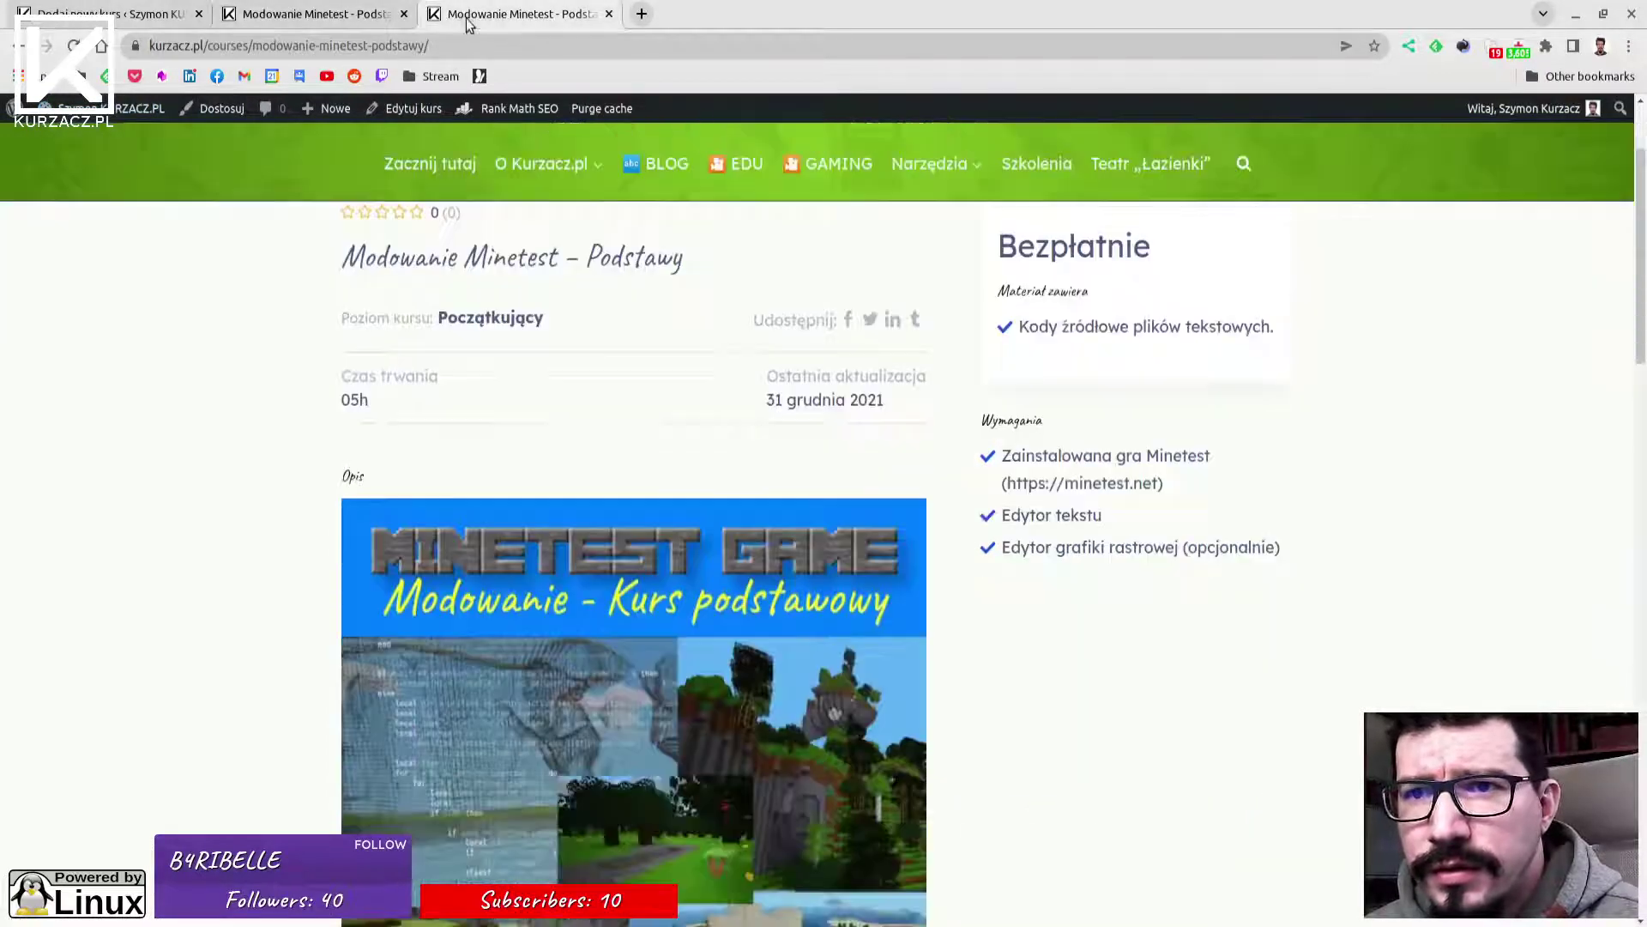
Open the course's Dołącz link from the /kursy/ page in an incognito window and examine the course page down to its topic list.
{"action": "key", "text": "alt+Left"}
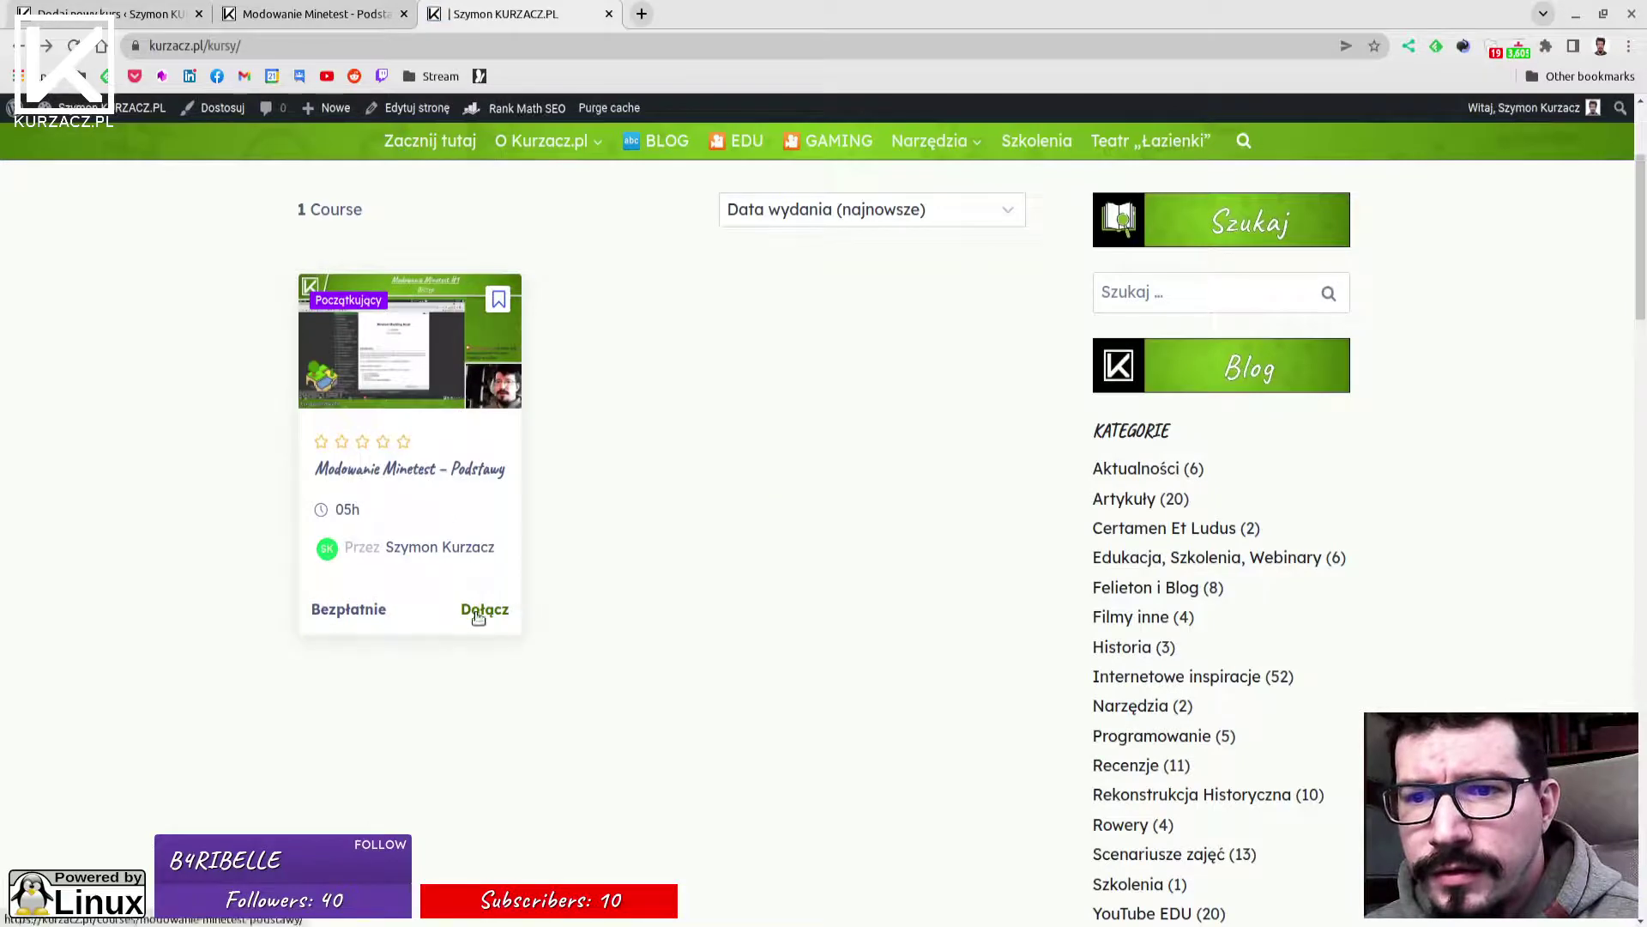
{"action": "right_click", "coordinate": [478, 610]}
{"action": "left_click", "coordinate": [526, 667]}
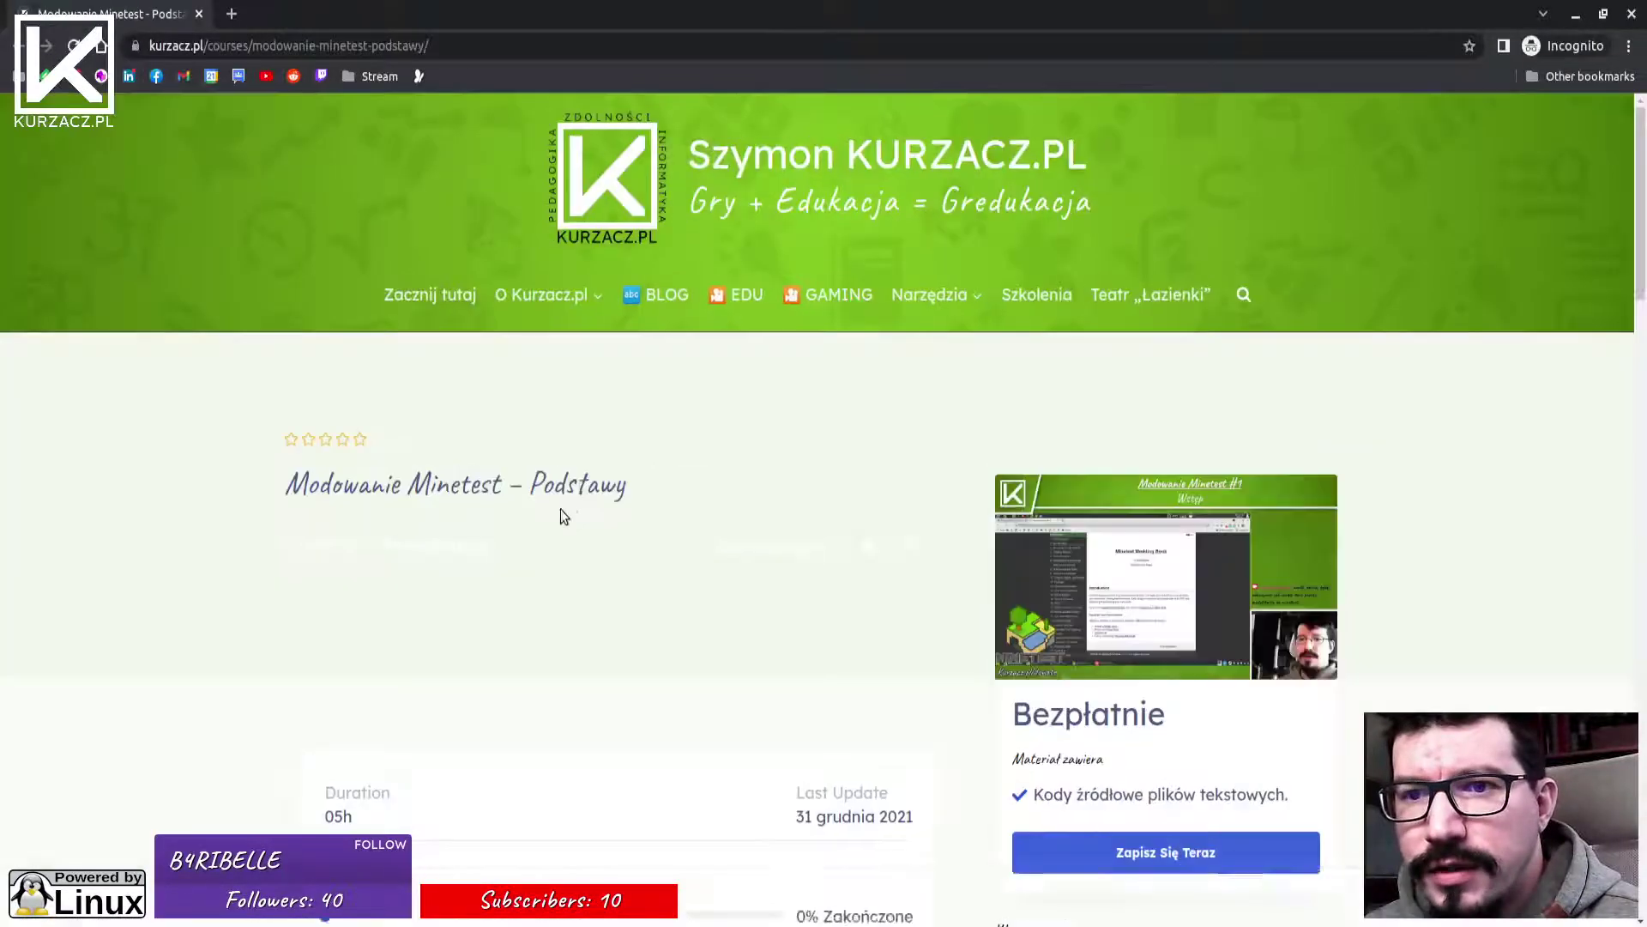
{"action": "scroll", "coordinate": [579, 519], "scroll_direction": "down", "scroll_amount": 3}
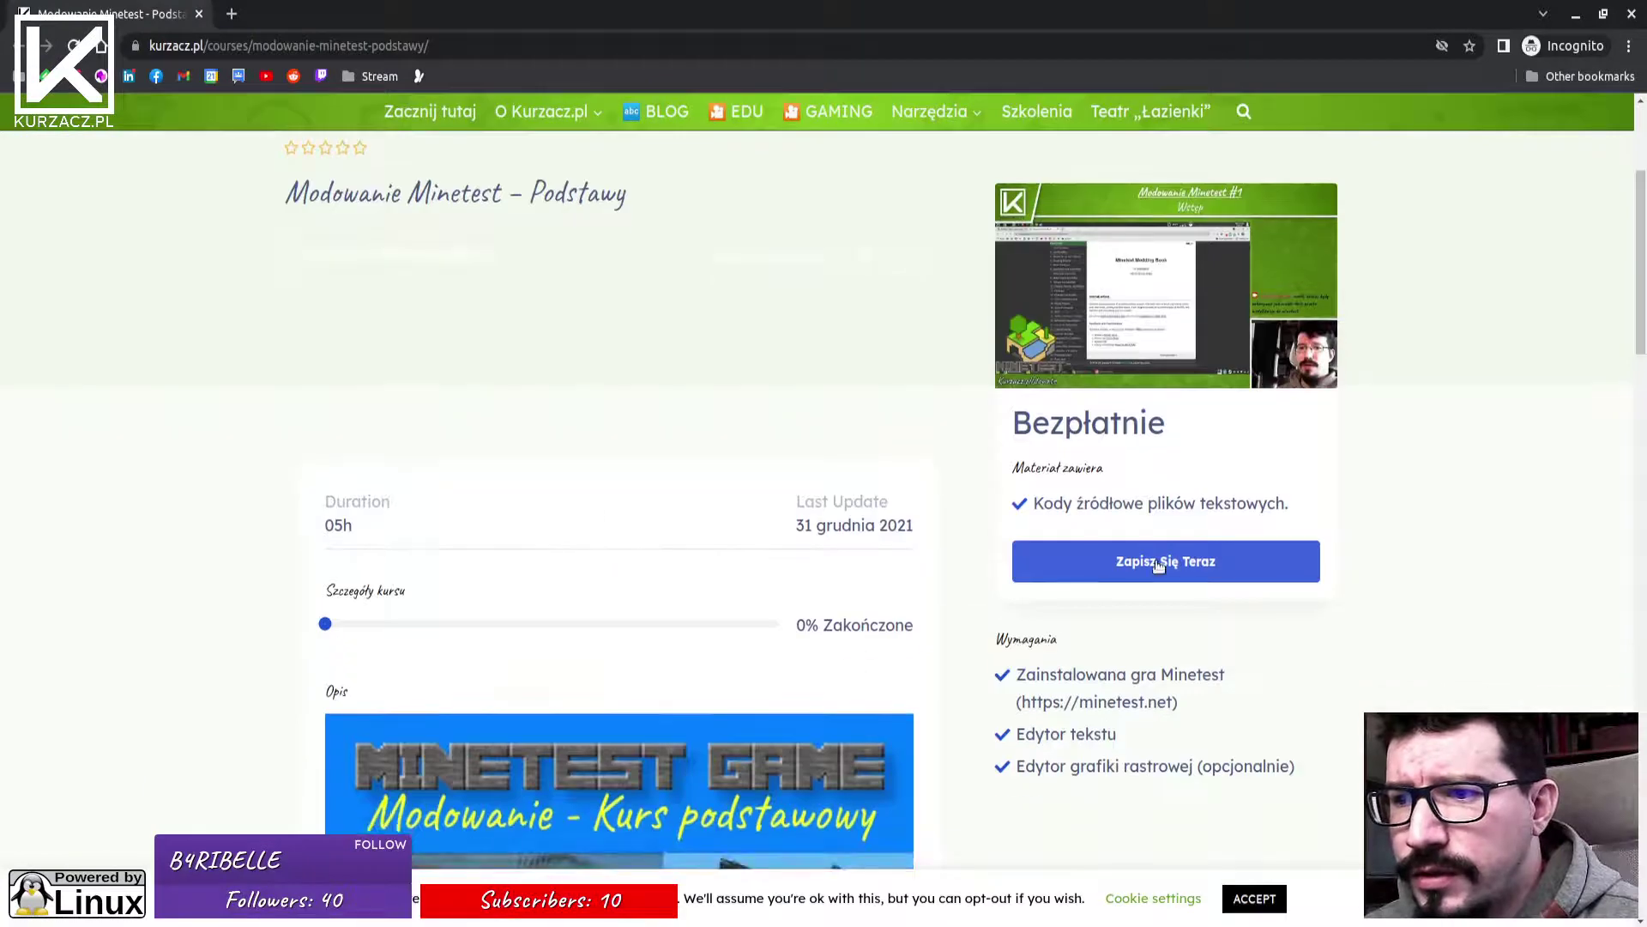
{"action": "scroll", "coordinate": [601, 480], "scroll_direction": "down", "scroll_amount": 3}
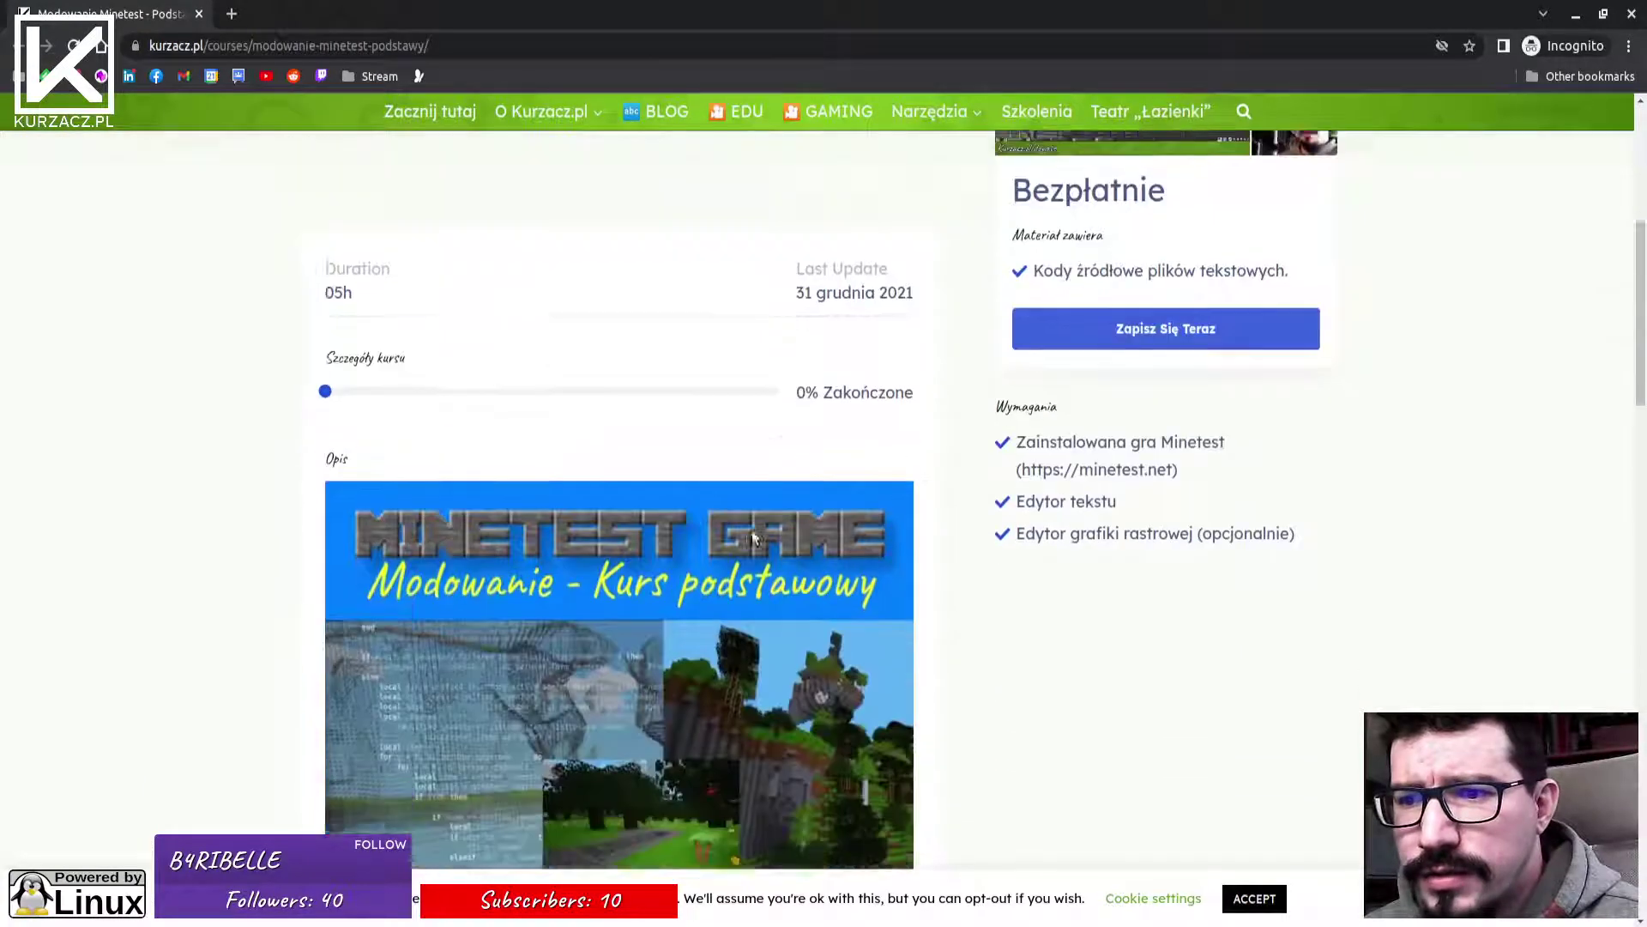
{"action": "scroll", "coordinate": [812, 306], "scroll_direction": "up", "scroll_amount": 2}
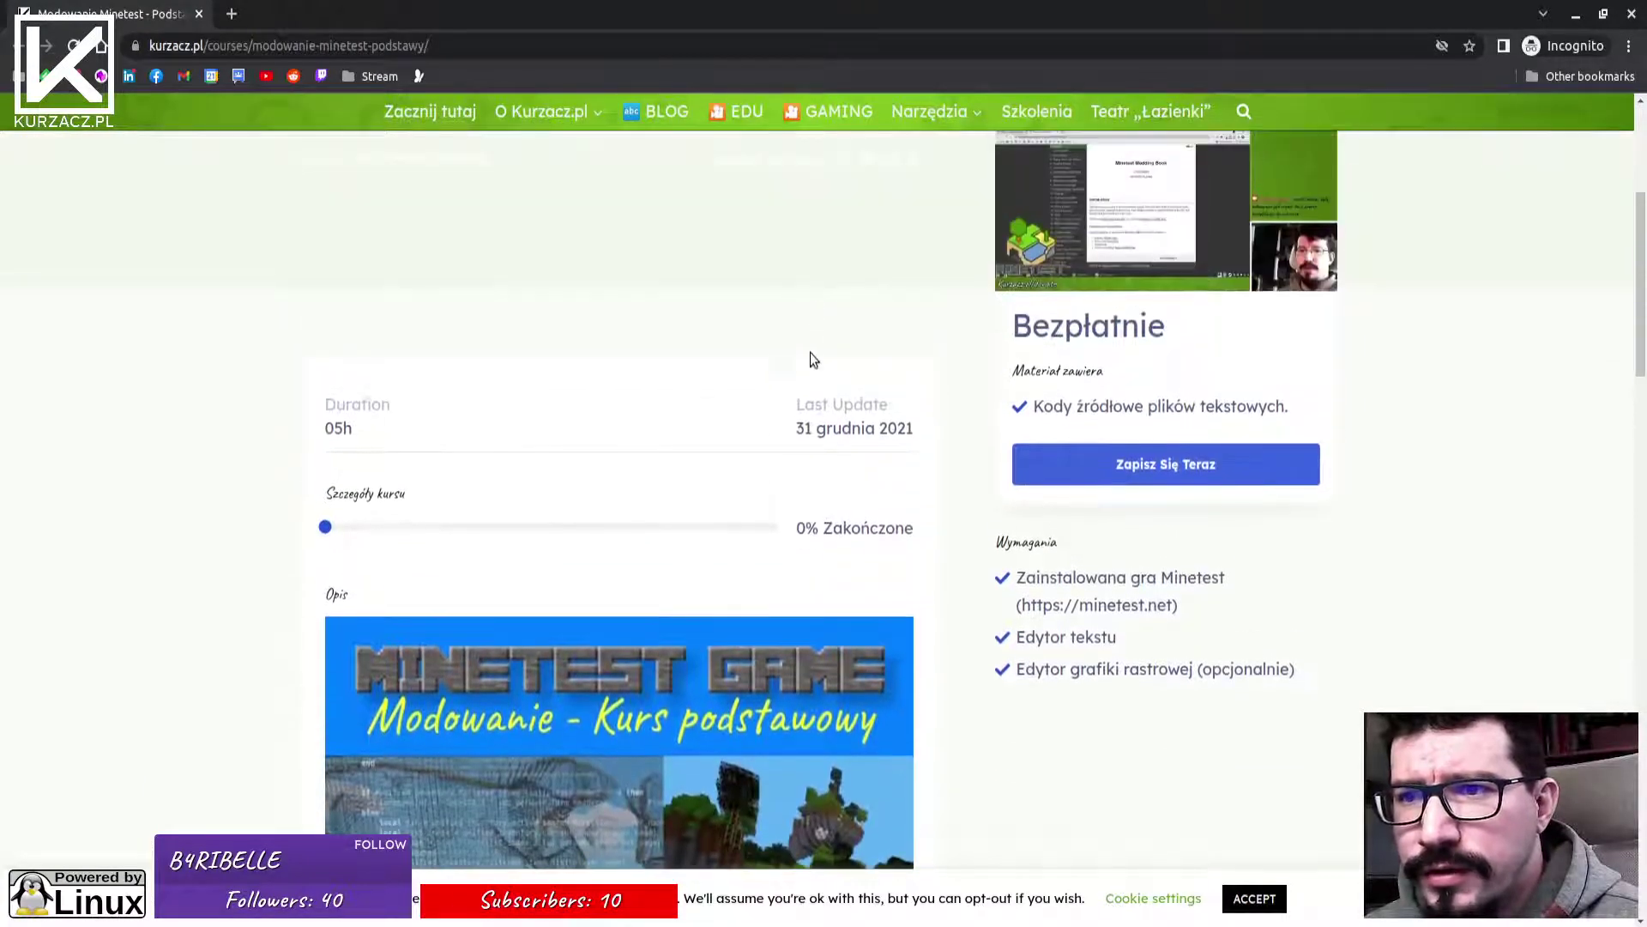
{"action": "scroll", "coordinate": [802, 377], "scroll_direction": "down", "scroll_amount": 6}
{"action": "scroll", "coordinate": [800, 377], "scroll_direction": "down", "scroll_amount": 12}
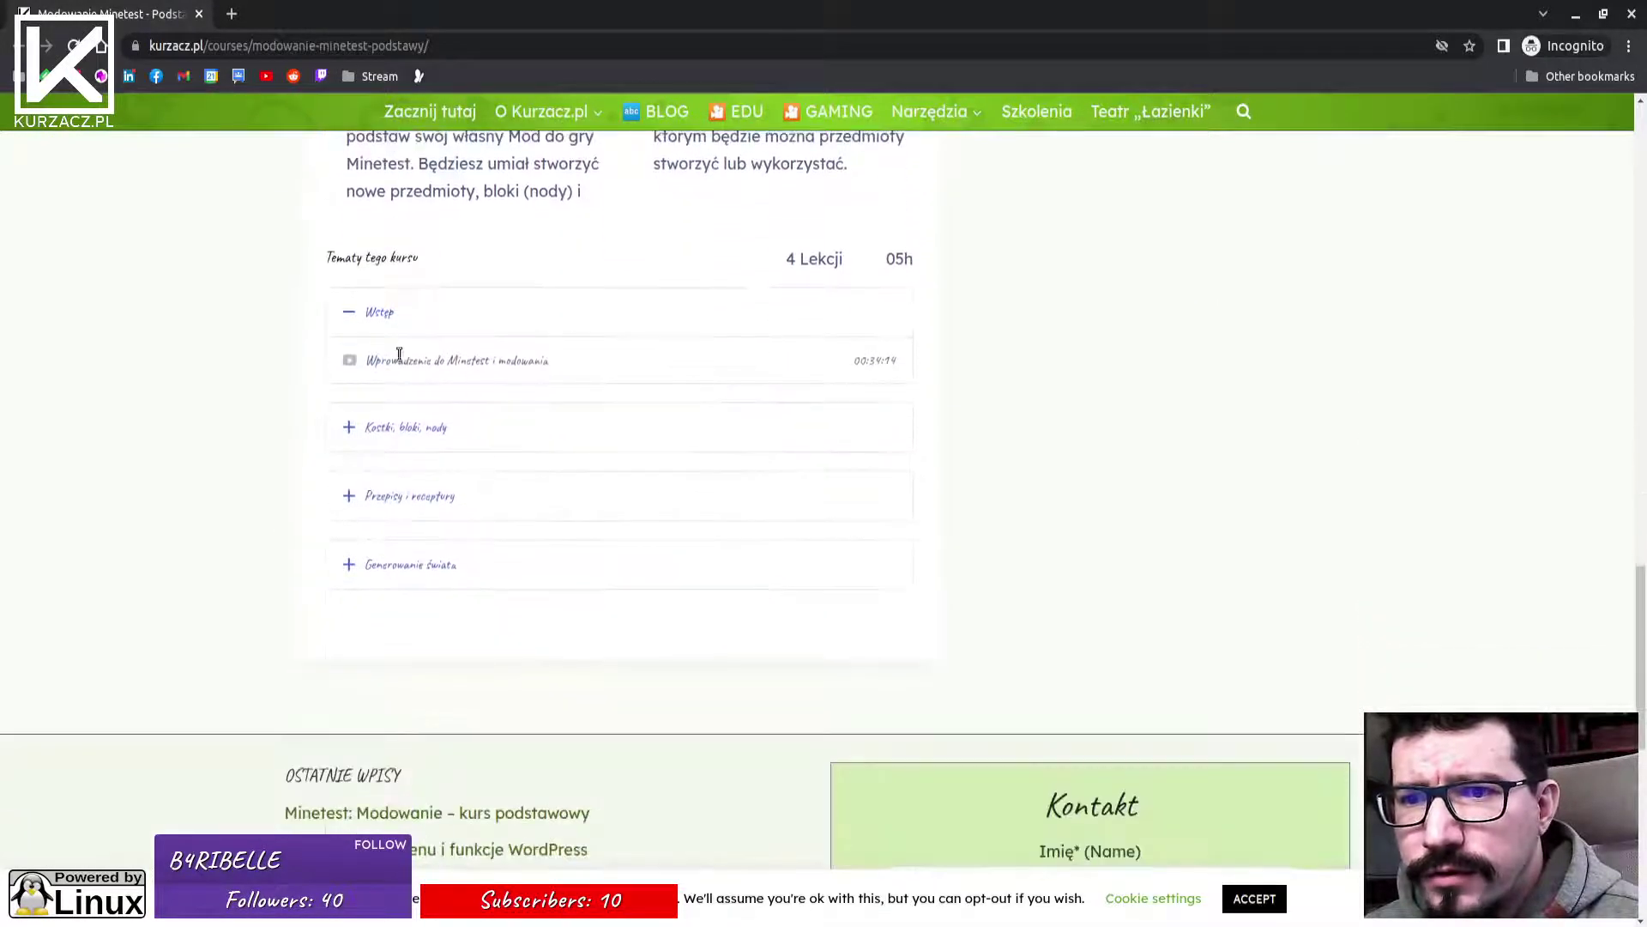
{"action": "scroll", "coordinate": [696, 437], "scroll_direction": "up", "scroll_amount": 14}
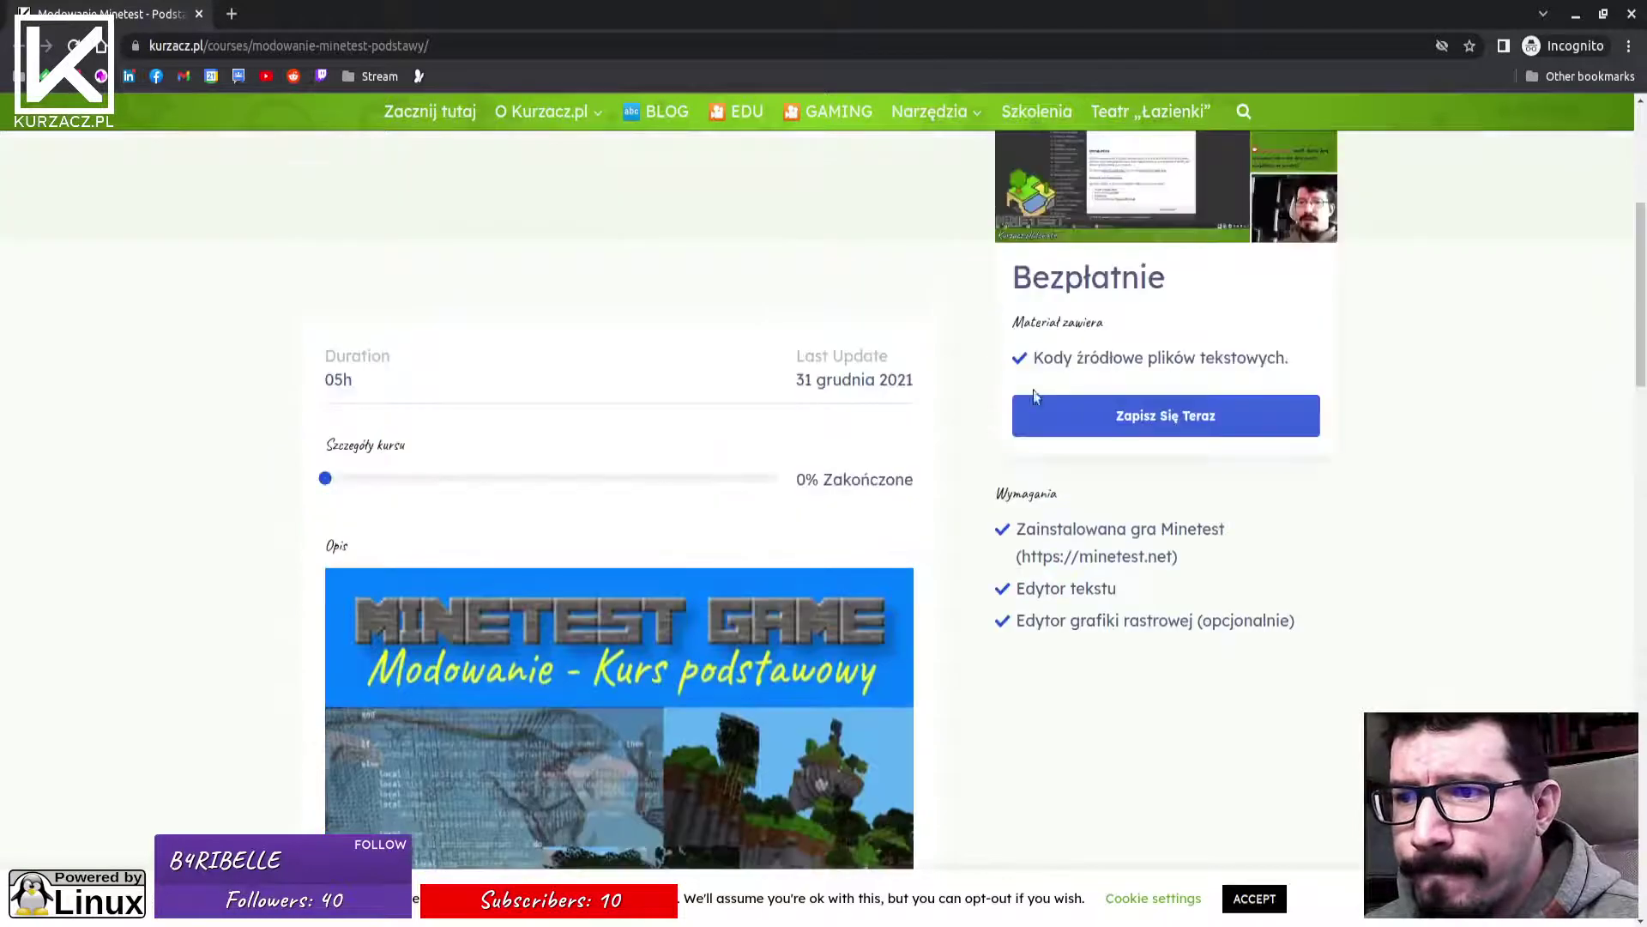
Check Zapisz Się Teraz as a logged-out visitor, and dismiss the login form and the newsletter pop-up.
{"action": "left_click", "coordinate": [1150, 431]}
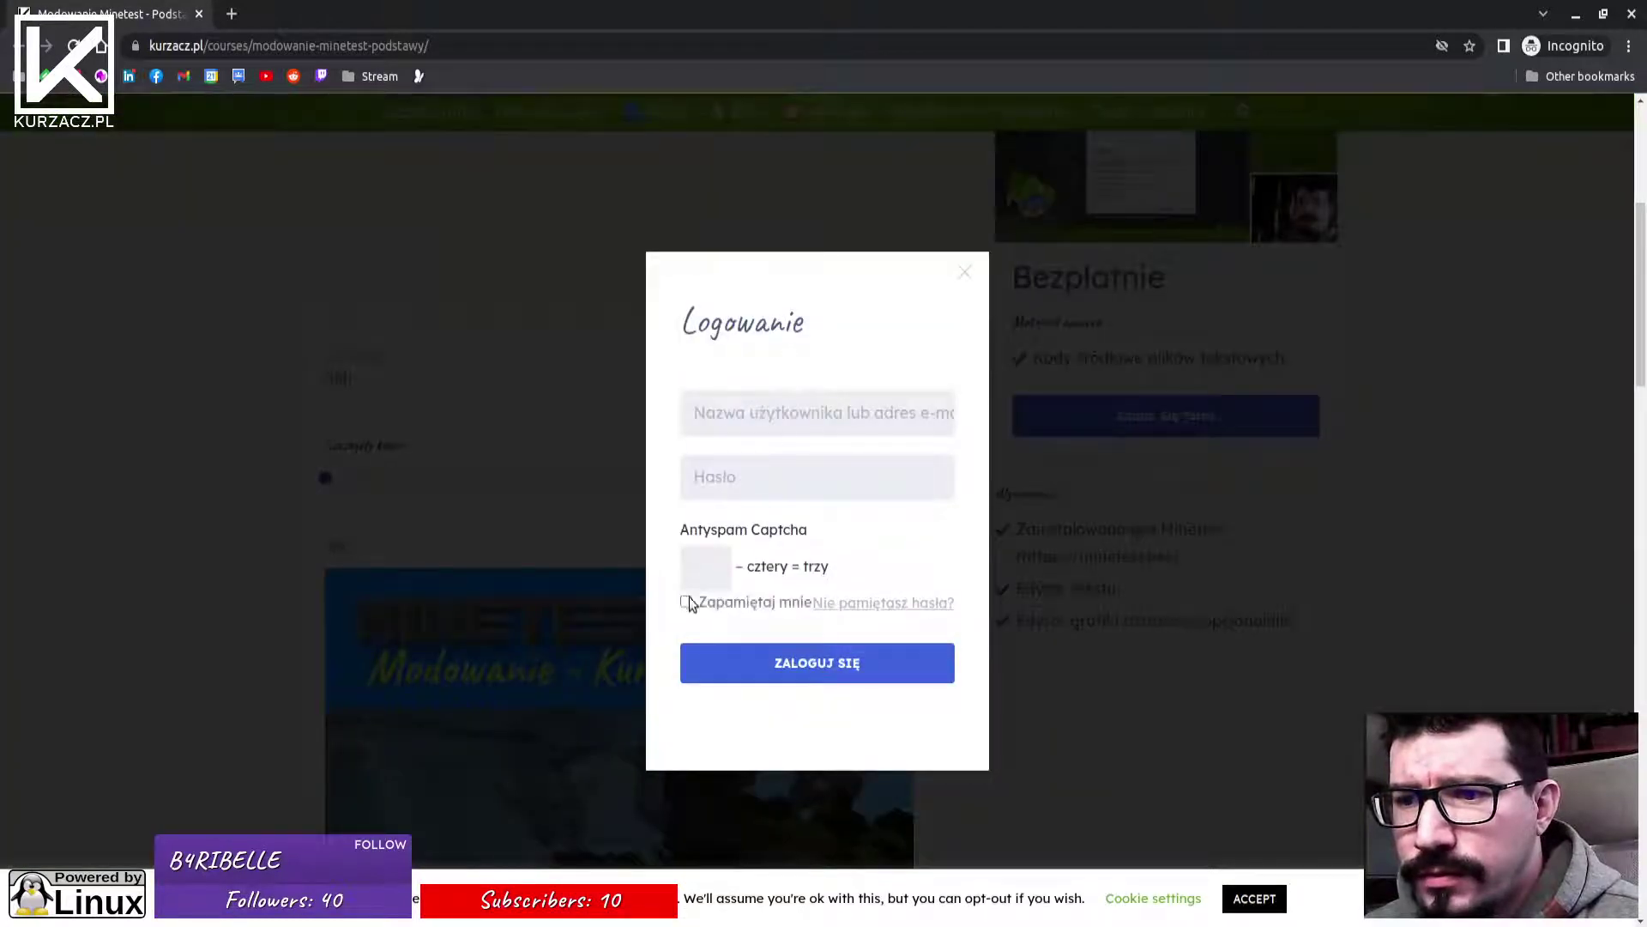
{"action": "left_click", "coordinate": [964, 274]}
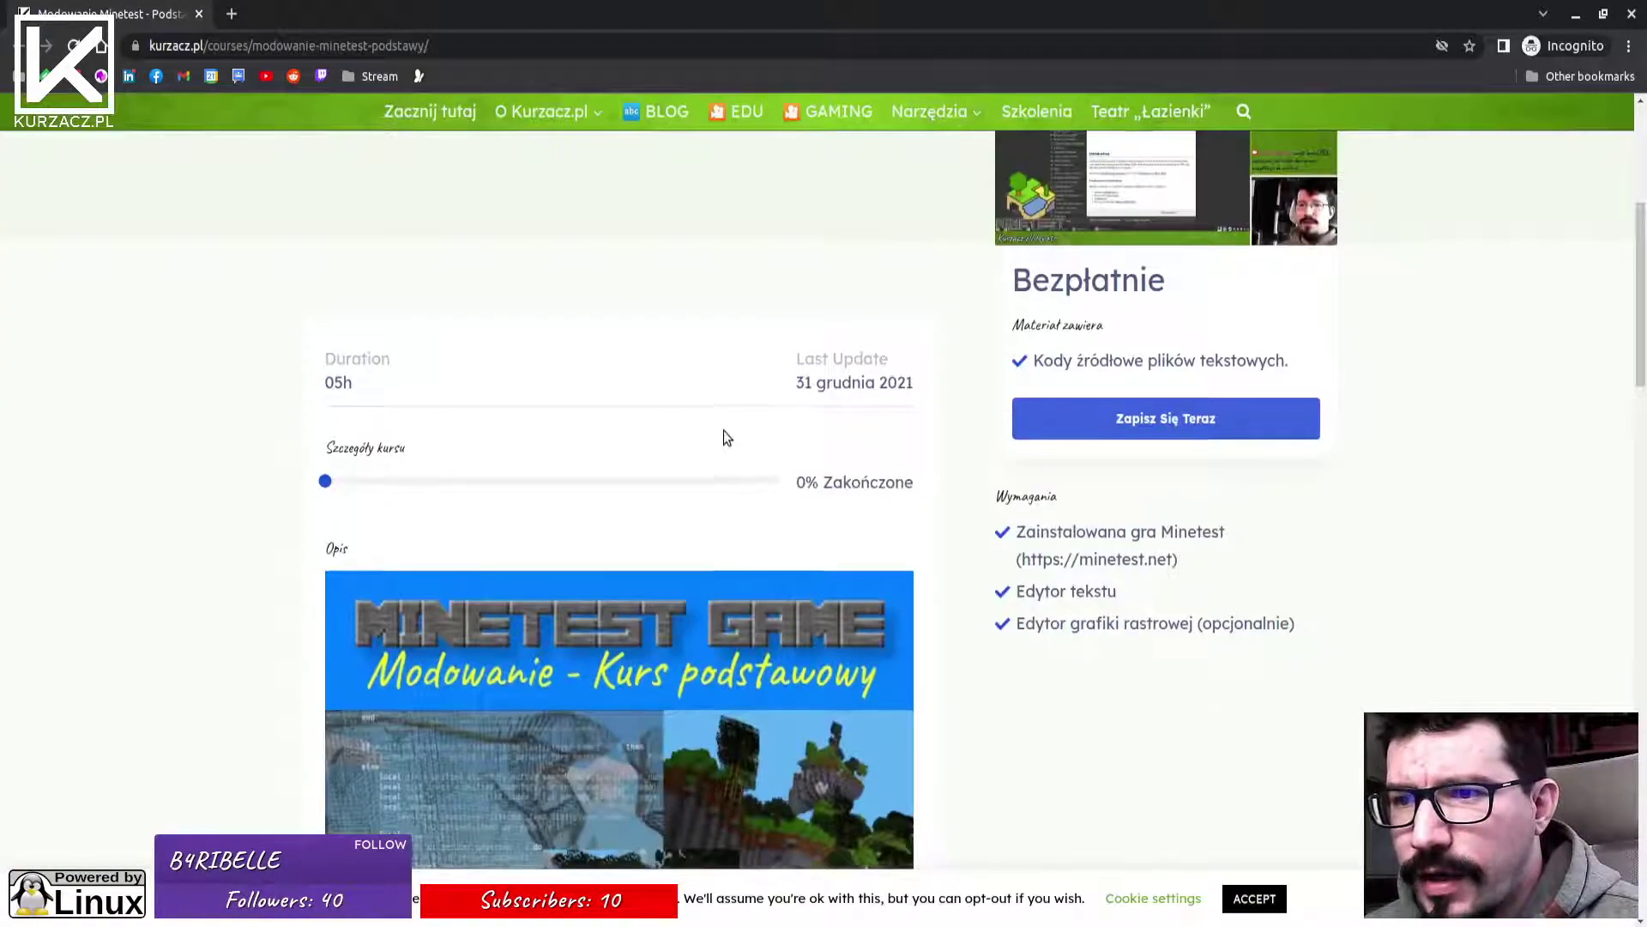
{"action": "scroll", "coordinate": [723, 430], "scroll_direction": "up", "scroll_amount": 5}
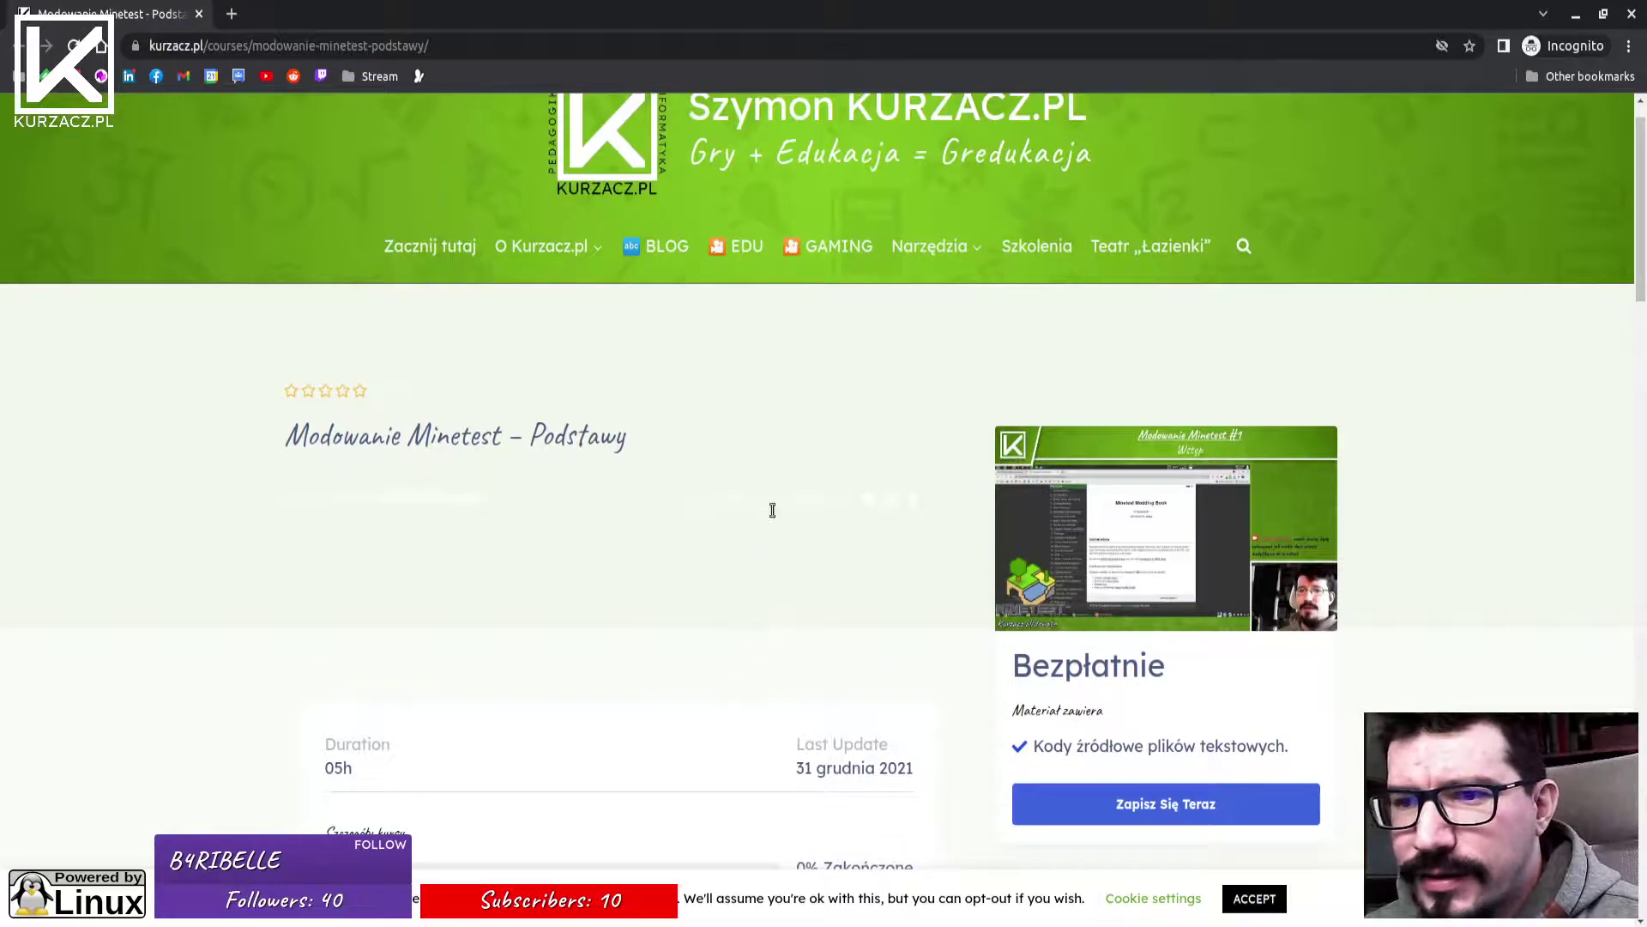
{"action": "scroll", "coordinate": [538, 573], "scroll_direction": "down", "scroll_amount": 6}
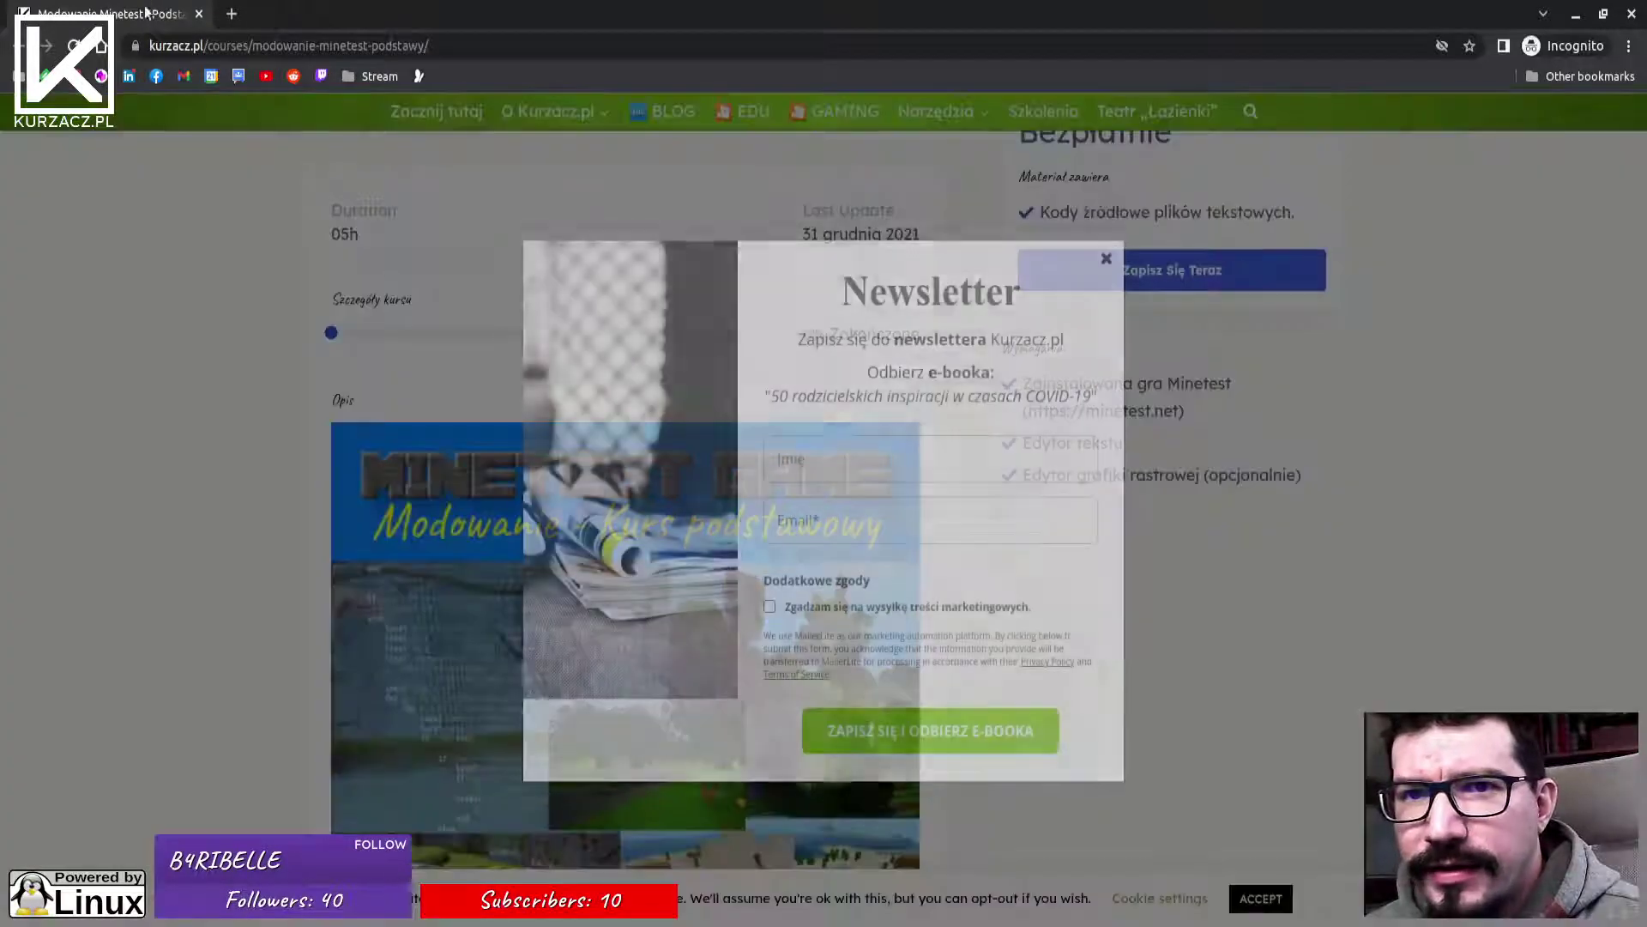
{"action": "left_click", "coordinate": [1107, 260]}
{"action": "scroll", "coordinate": [760, 341], "scroll_direction": "down", "scroll_amount": 10}
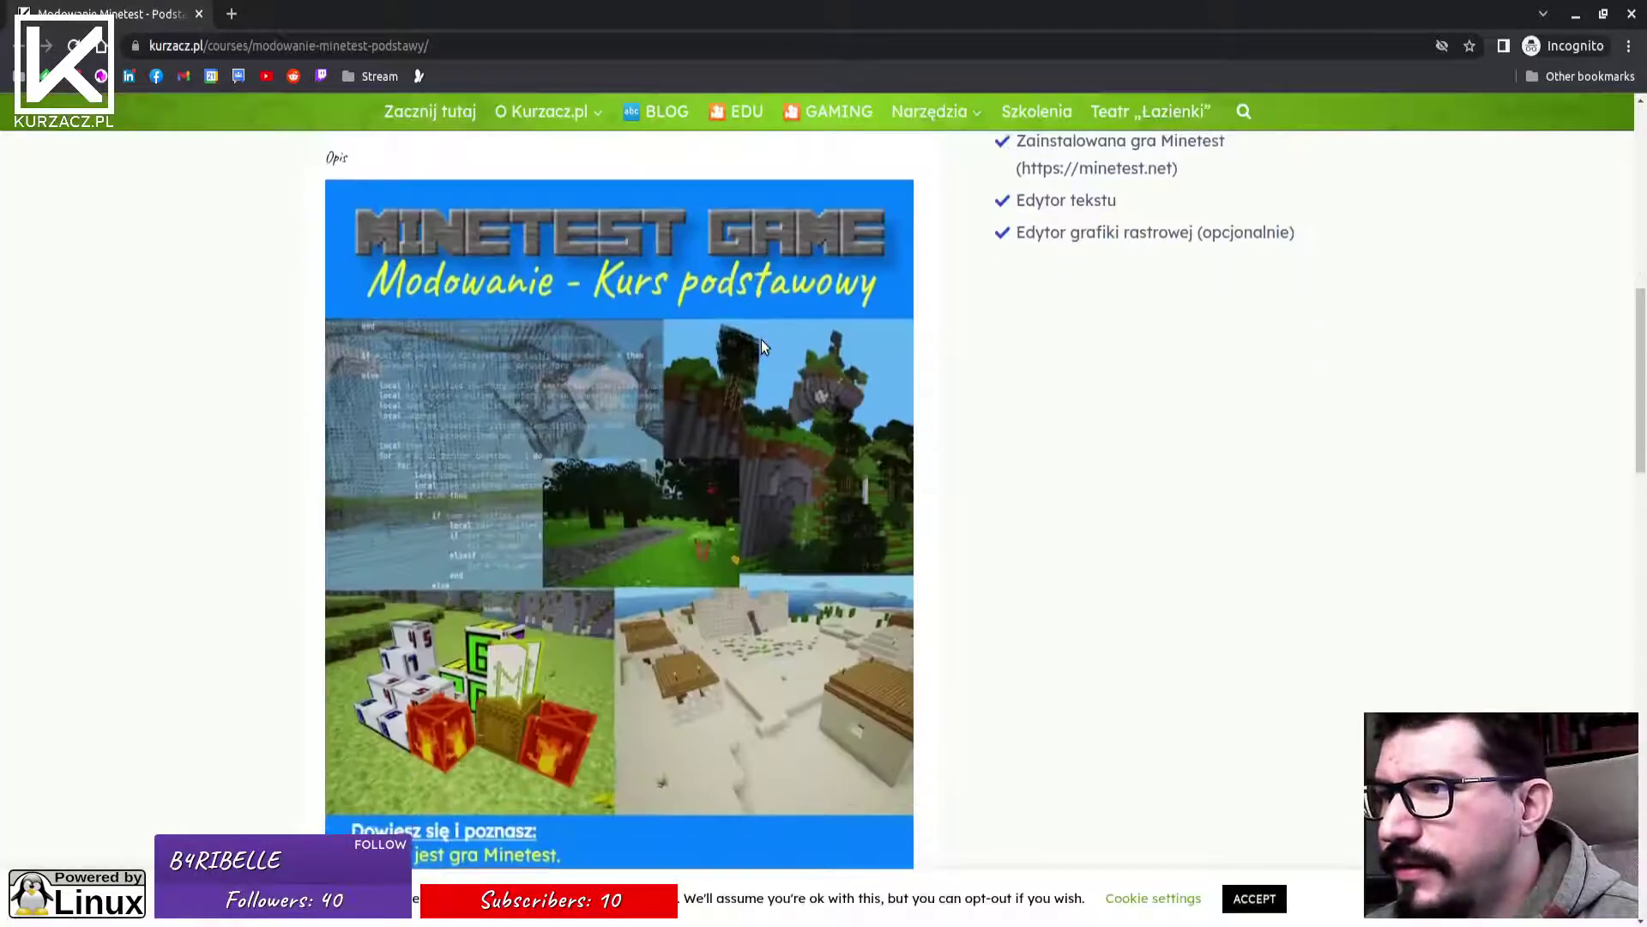
{"action": "scroll", "coordinate": [760, 341], "scroll_direction": "up", "scroll_amount": 10}
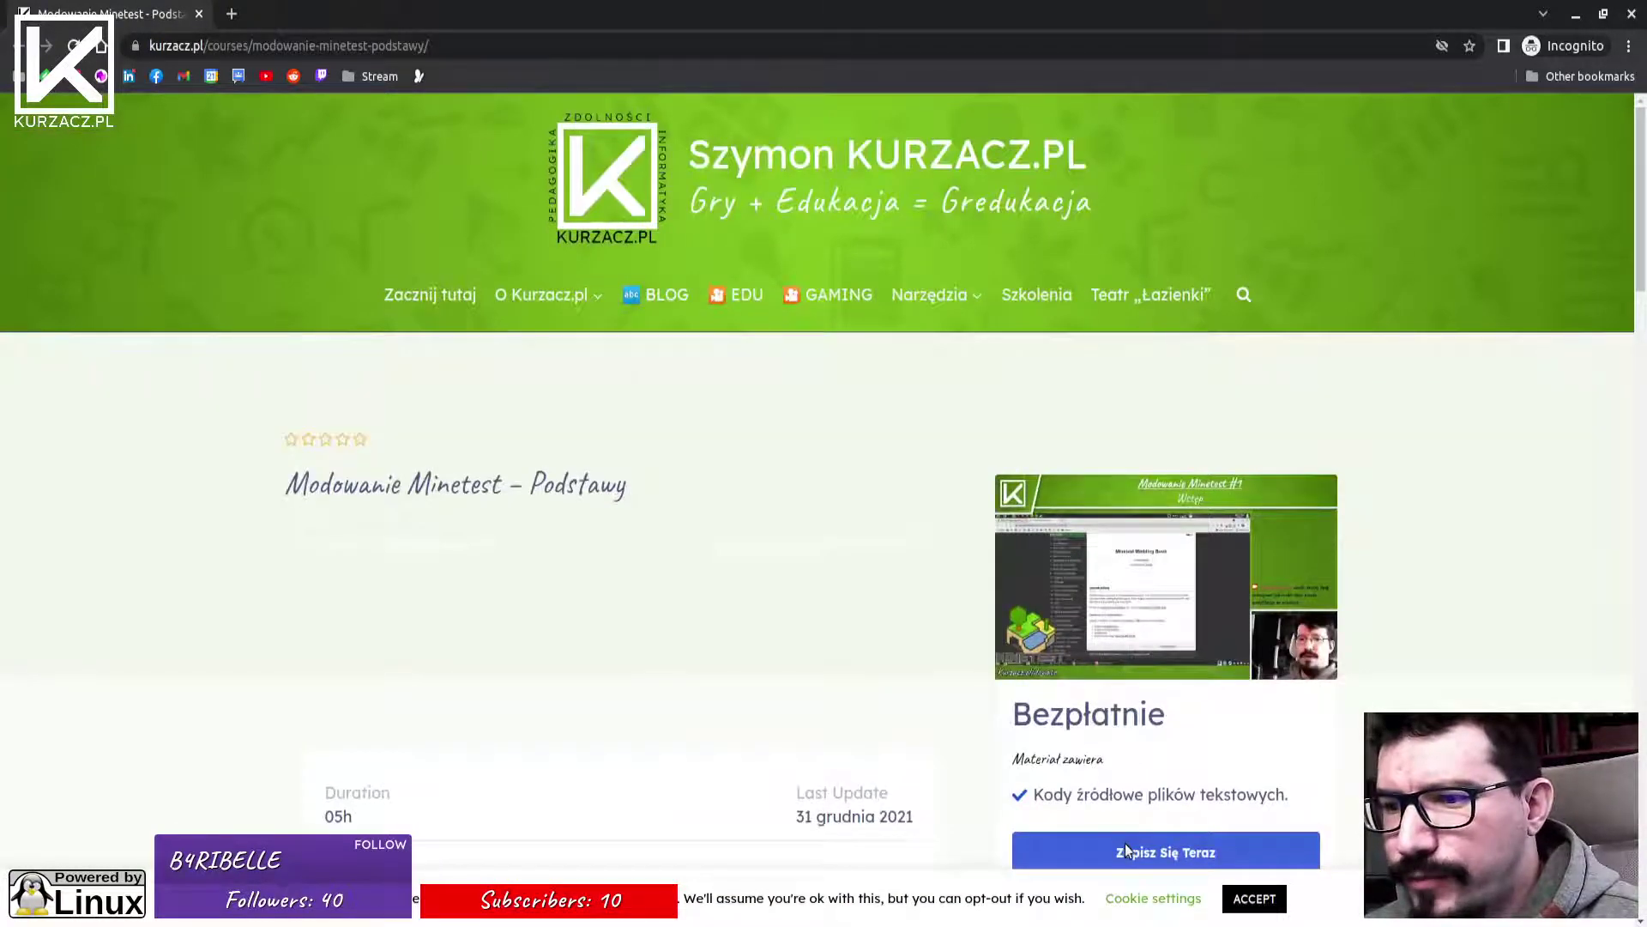
Reopen the Logowanie form through the course's enrolment option, try submitting it empty, and close it.
{"action": "left_click", "coordinate": [1125, 849]}
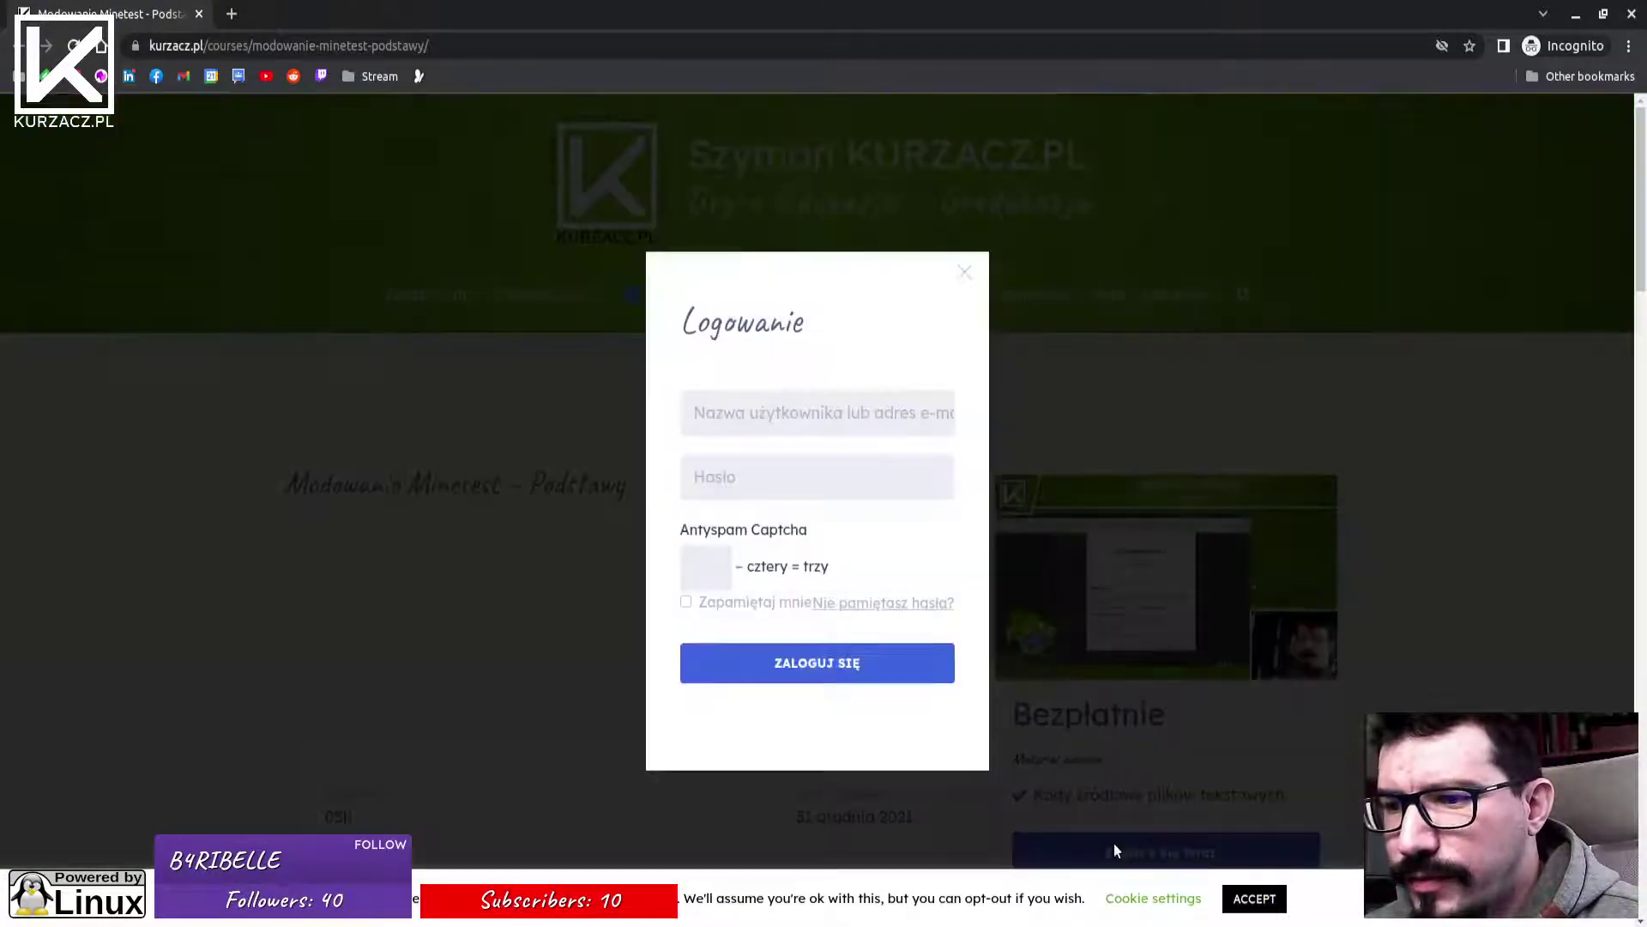
{"action": "left_click", "coordinate": [822, 666]}
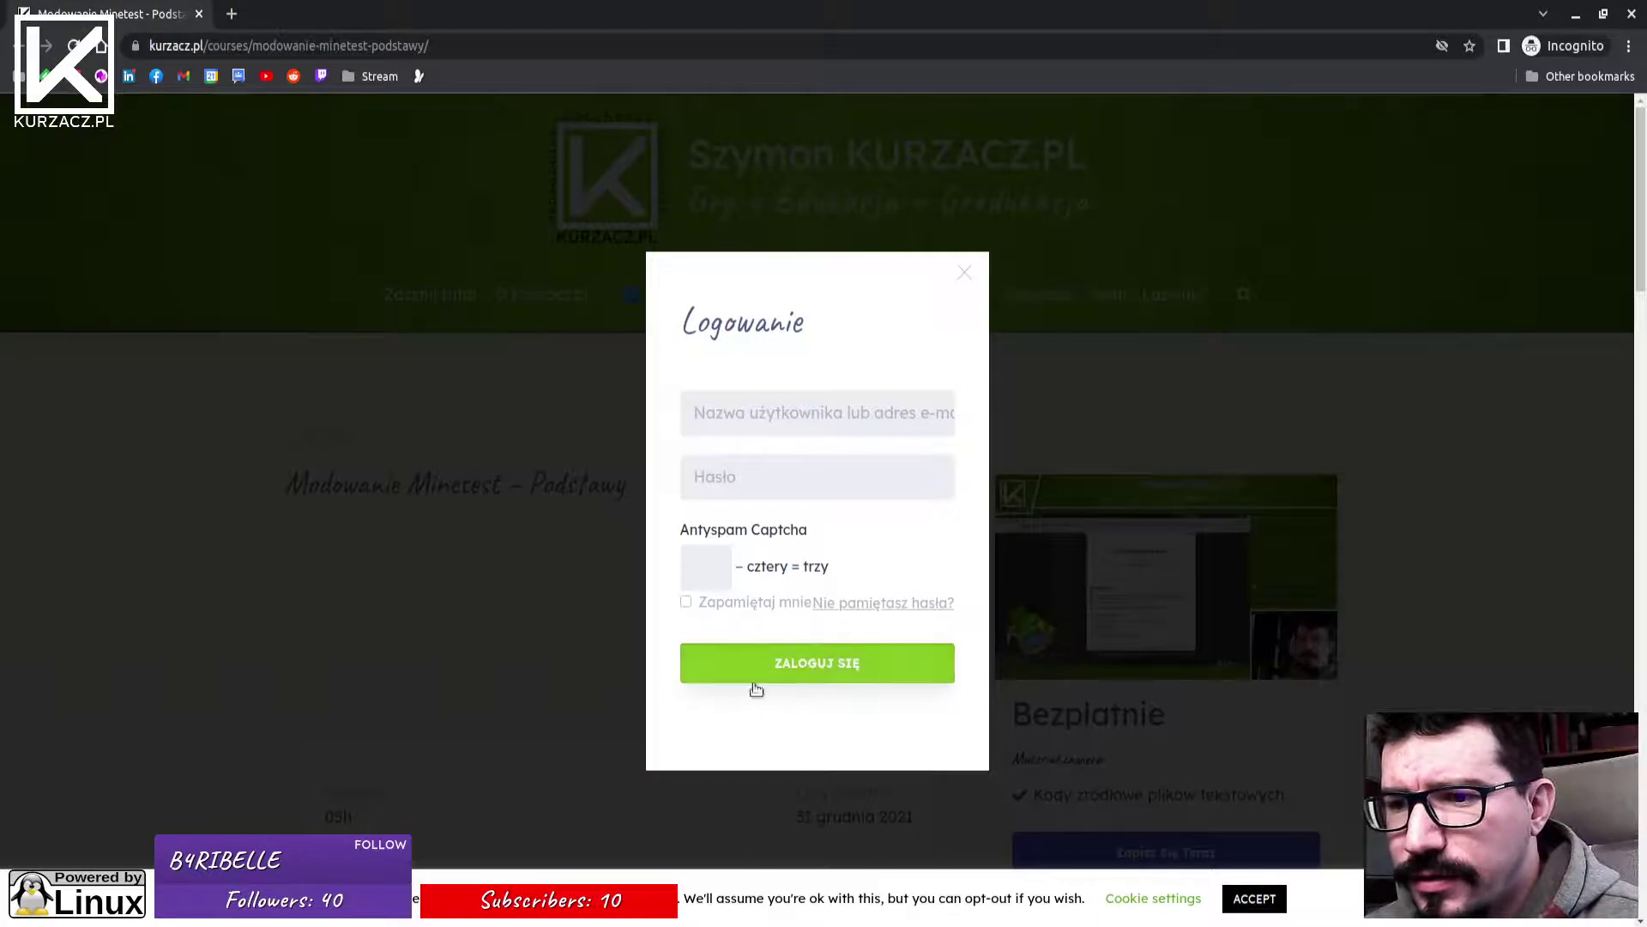
{"action": "left_click", "coordinate": [966, 211]}
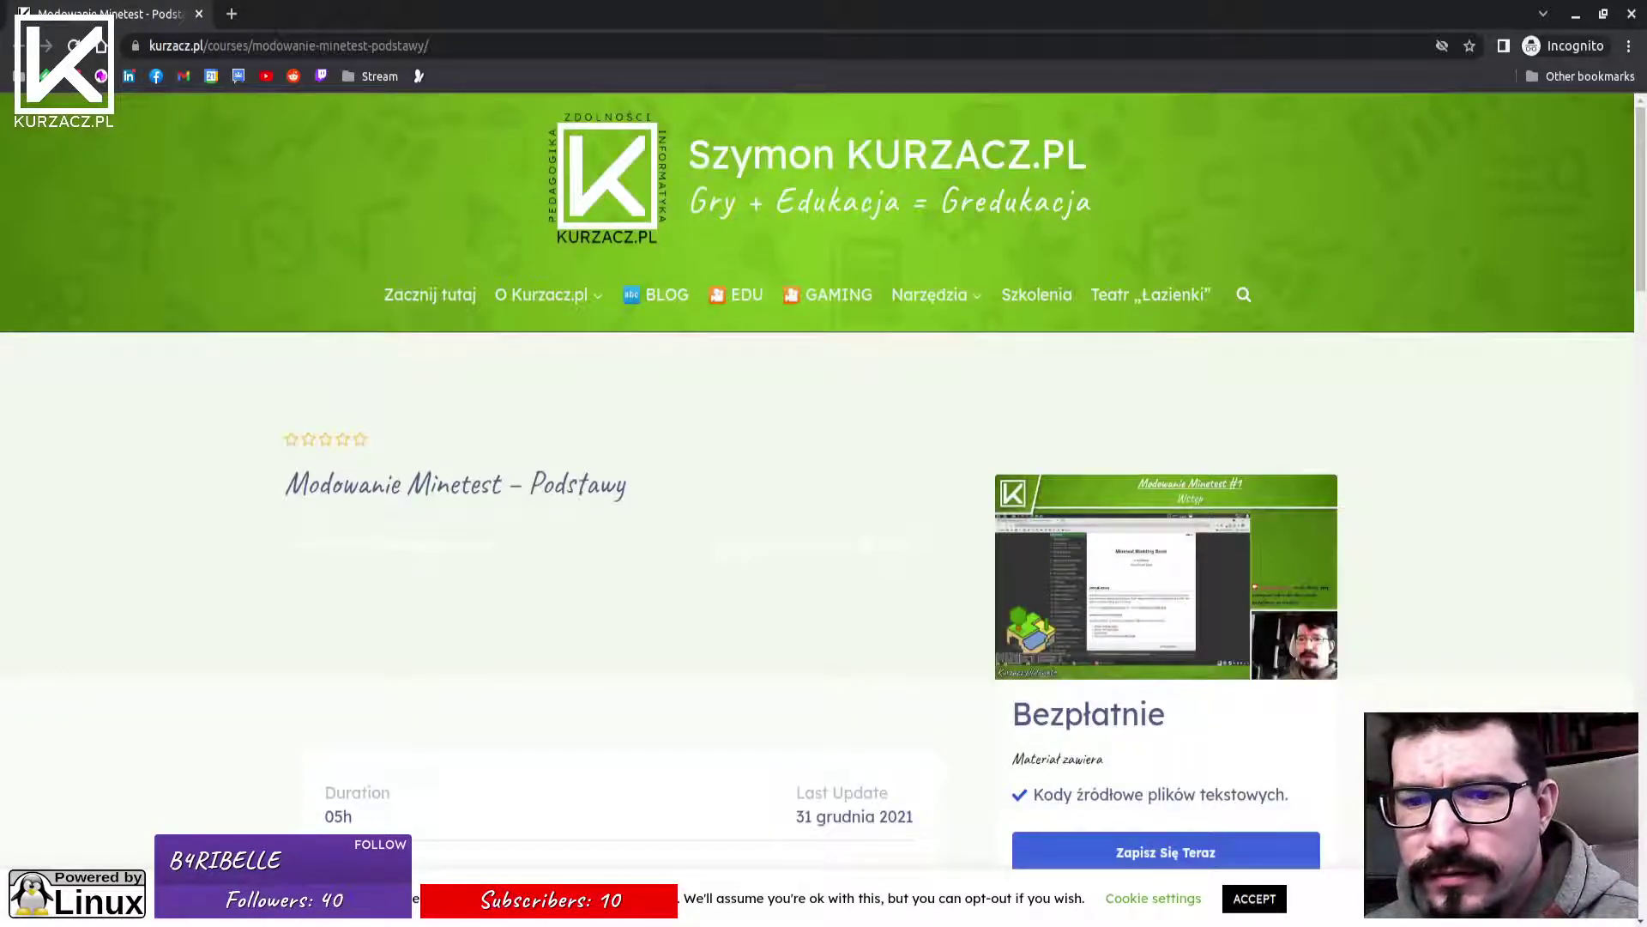
Return to the logged-in browser window, reopen the course page, and examine the account's profile settings down to Tutor pola.
{"action": "key", "text": "alt+Tab"}
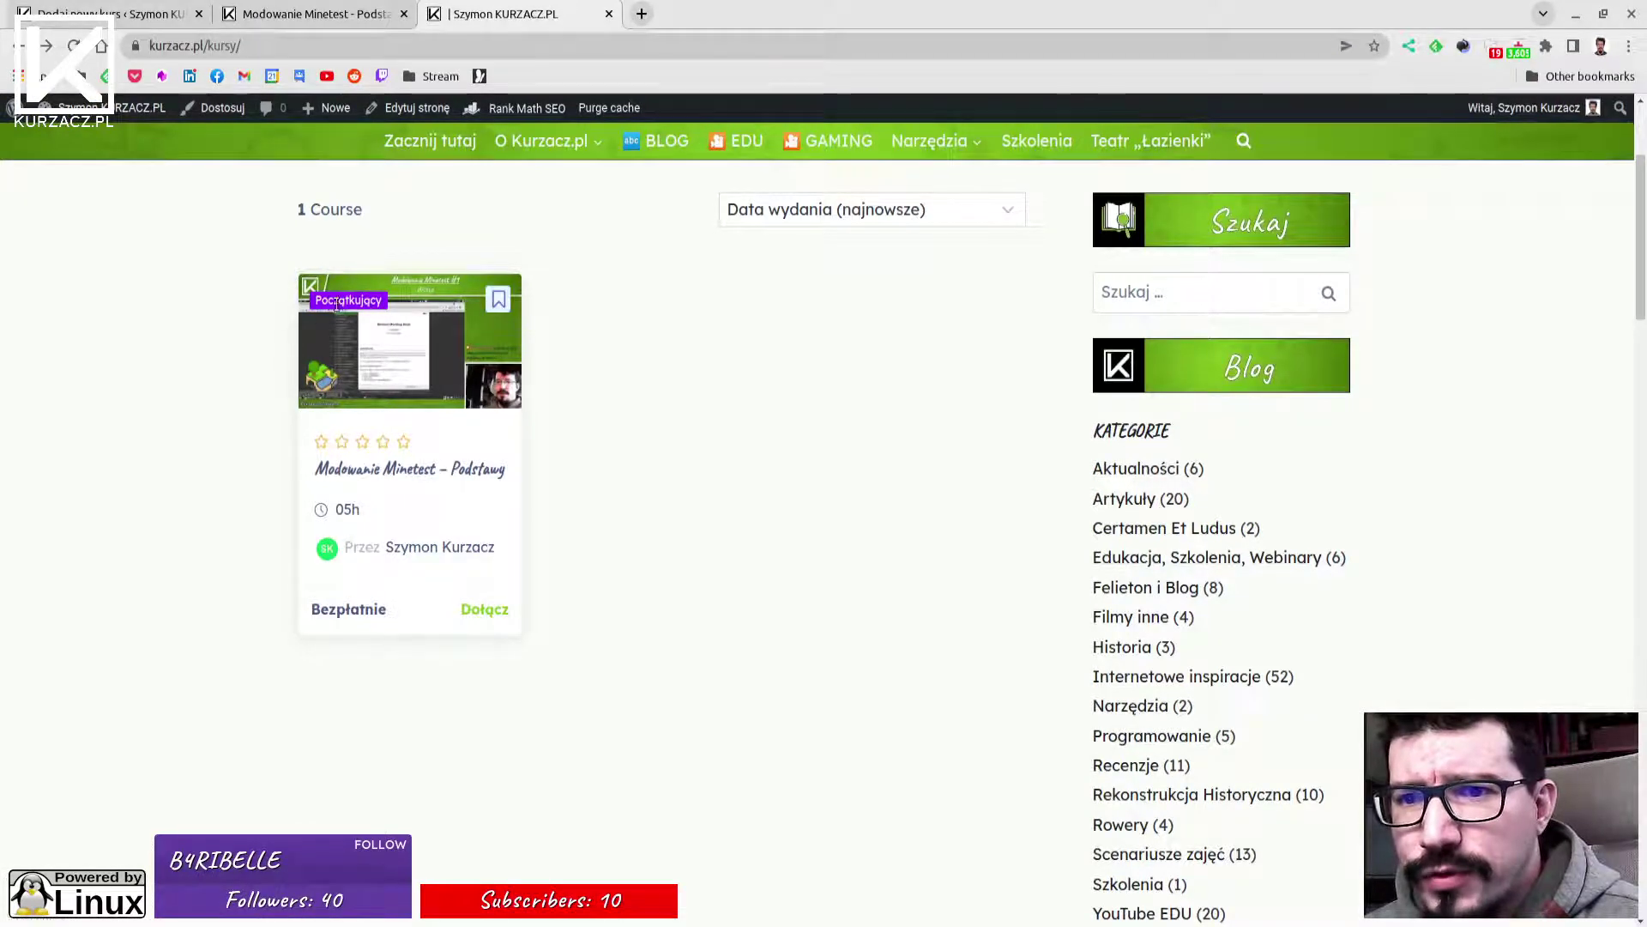
{"action": "left_click", "coordinate": [479, 616]}
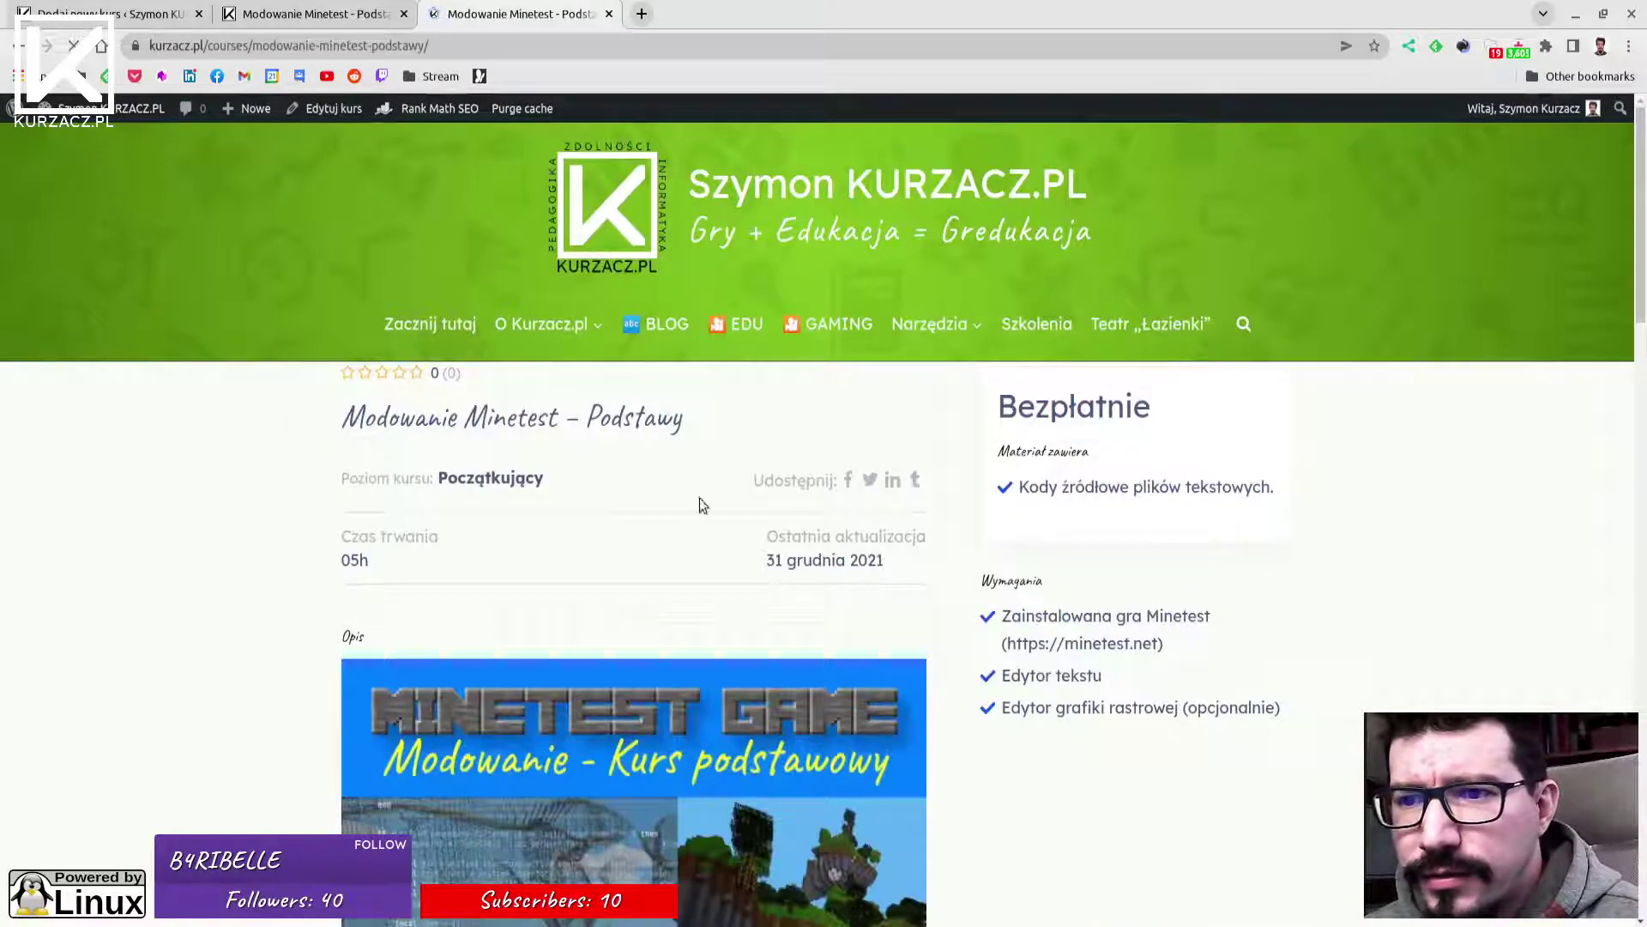
{"action": "mouse_move", "coordinate": [1554, 112]}
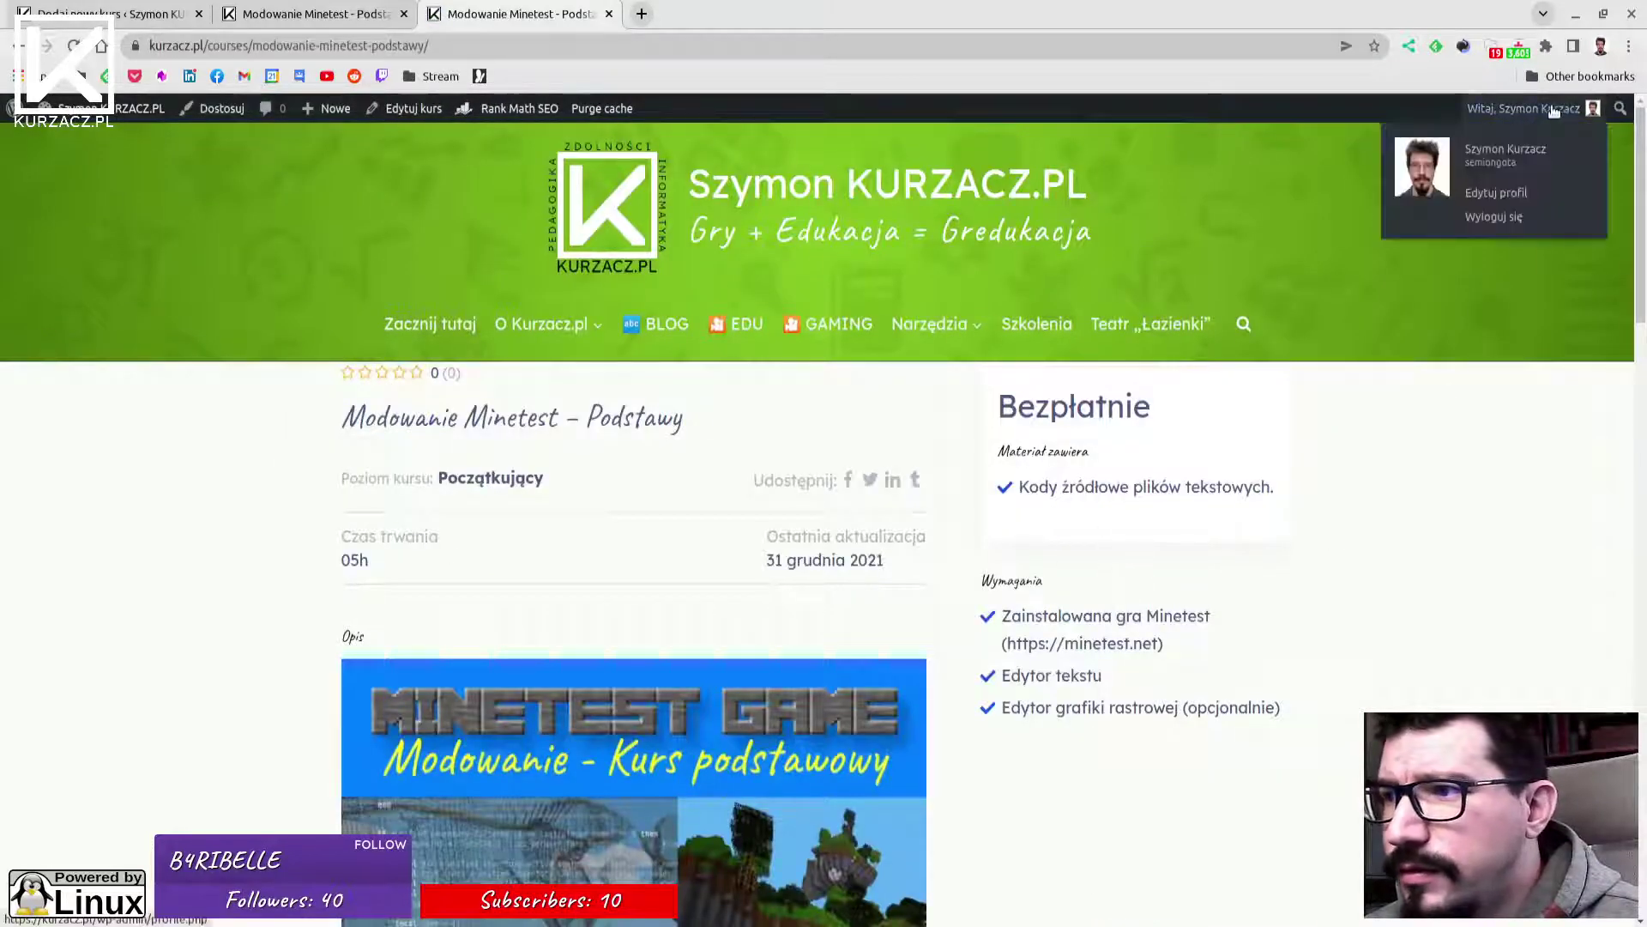
{"action": "left_click", "coordinate": [1485, 194]}
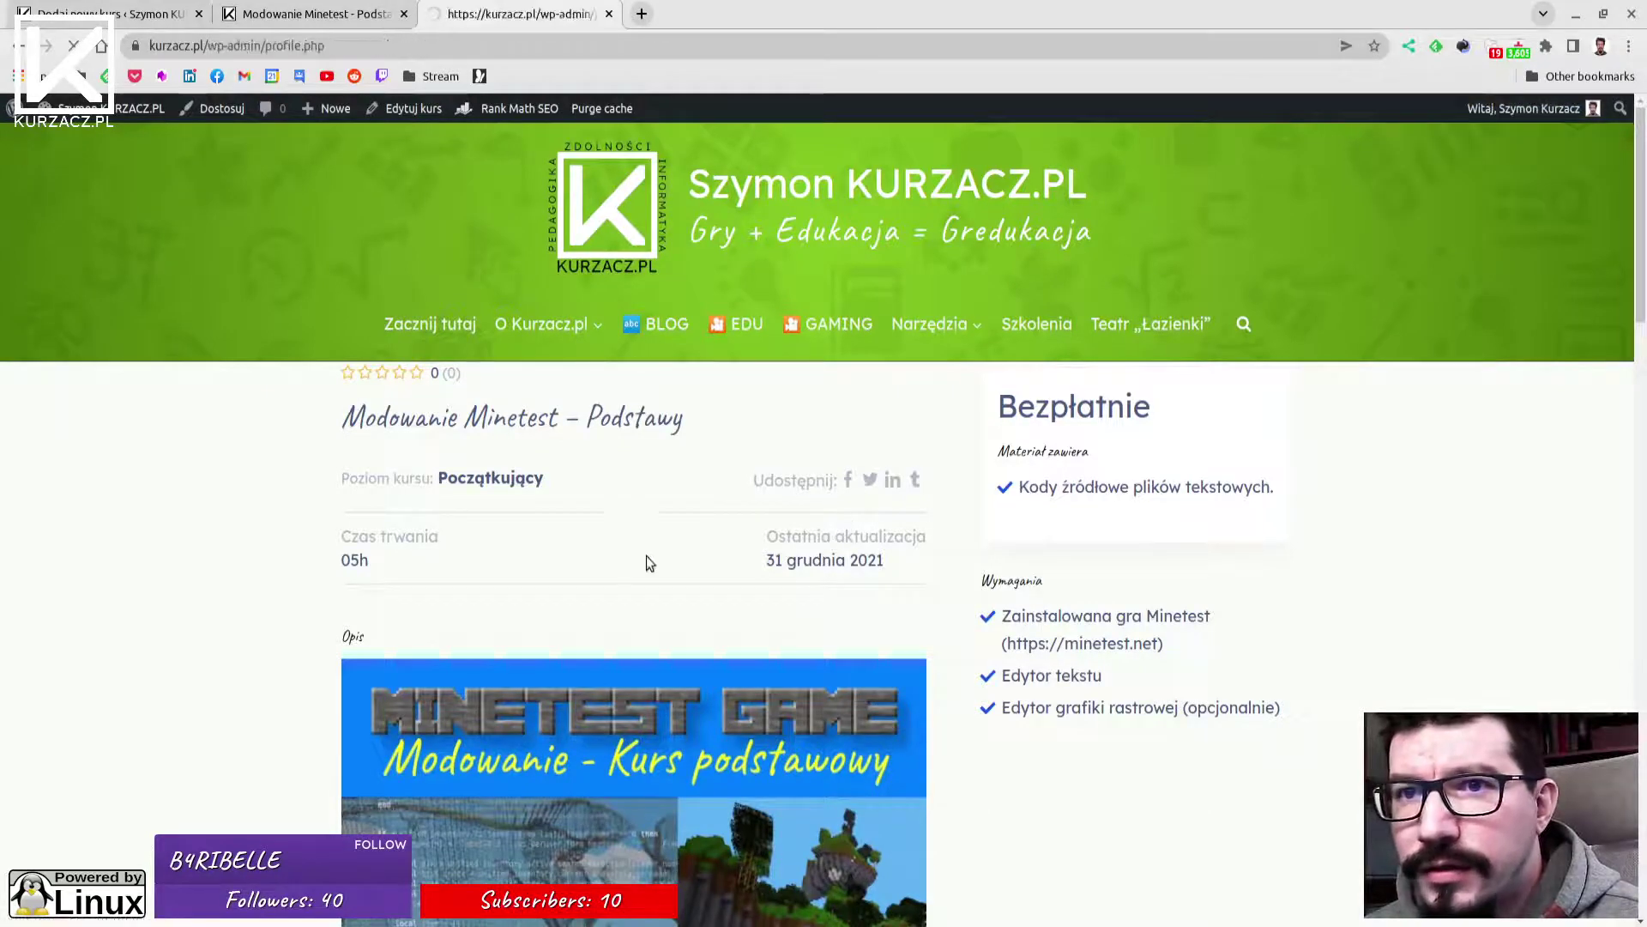
{"action": "scroll", "coordinate": [635, 579], "scroll_direction": "down", "scroll_amount": 12}
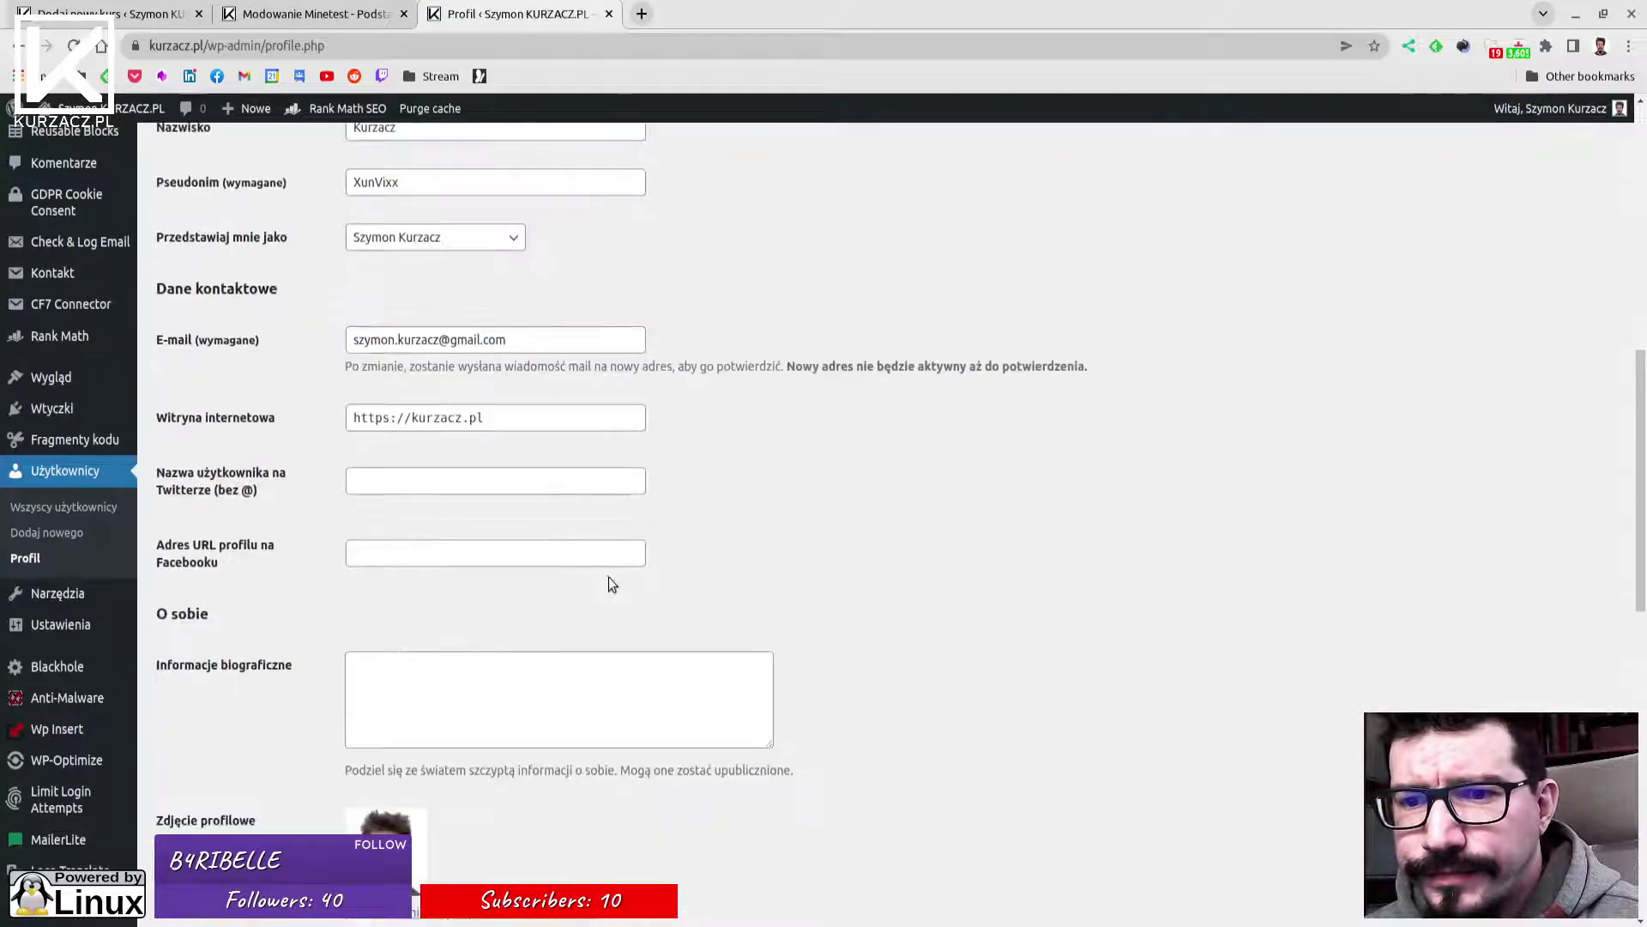
{"action": "scroll", "coordinate": [621, 592], "scroll_direction": "down", "scroll_amount": 5}
{"action": "scroll", "coordinate": [607, 456], "scroll_direction": "down", "scroll_amount": 3}
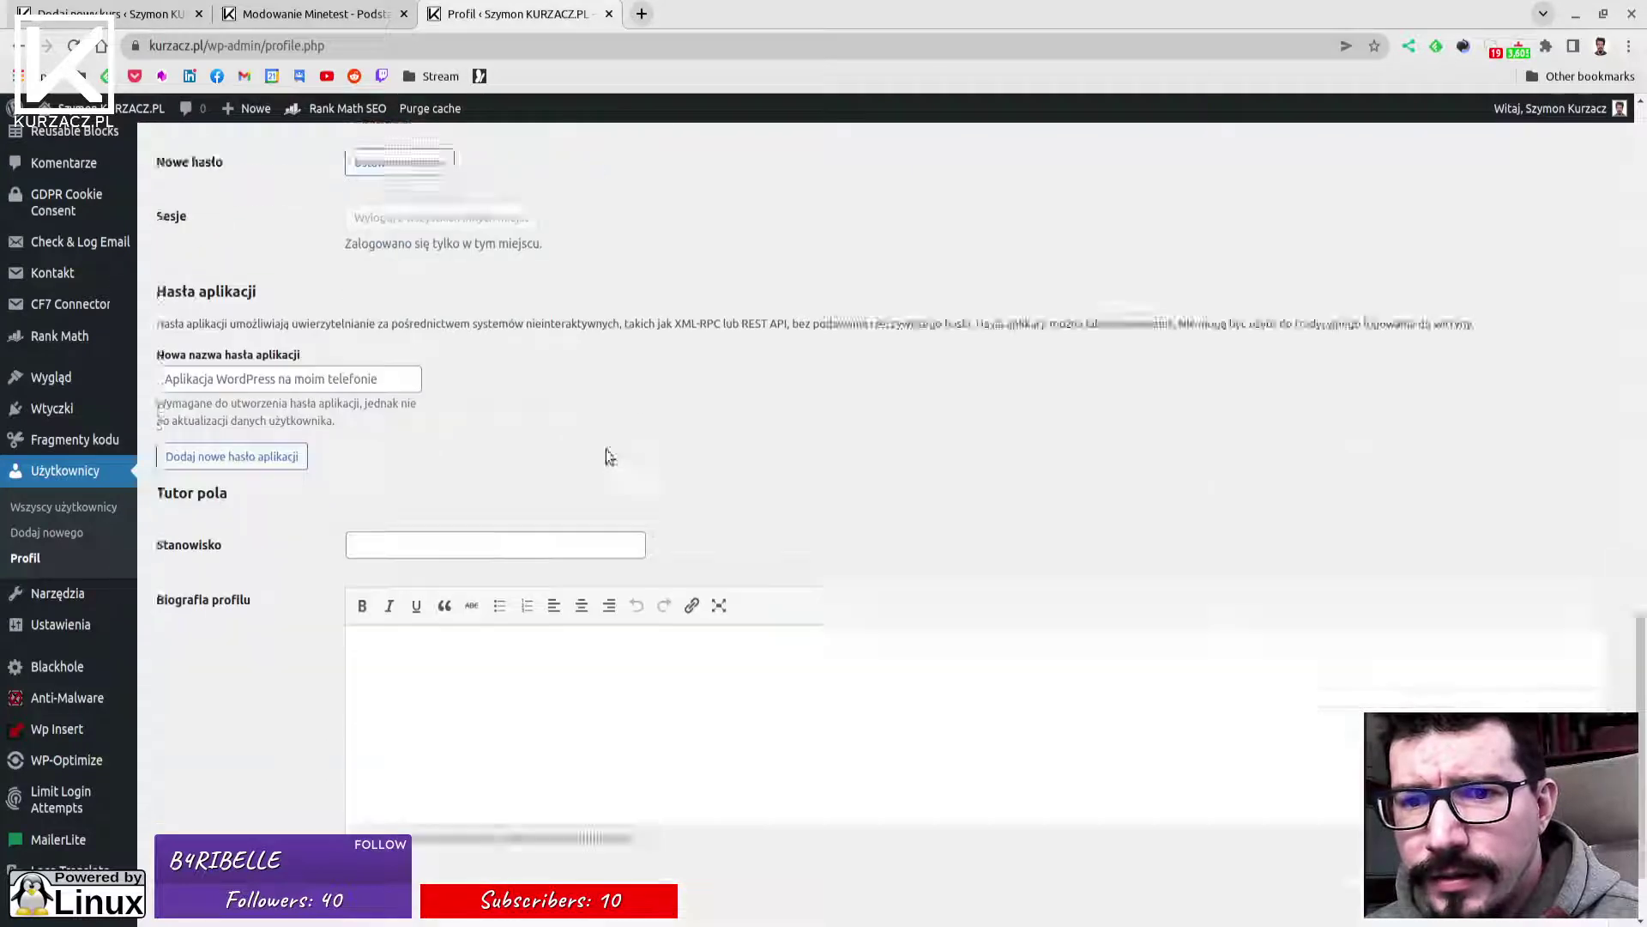
{"action": "scroll", "coordinate": [60, 446], "scroll_direction": "up", "scroll_amount": 3}
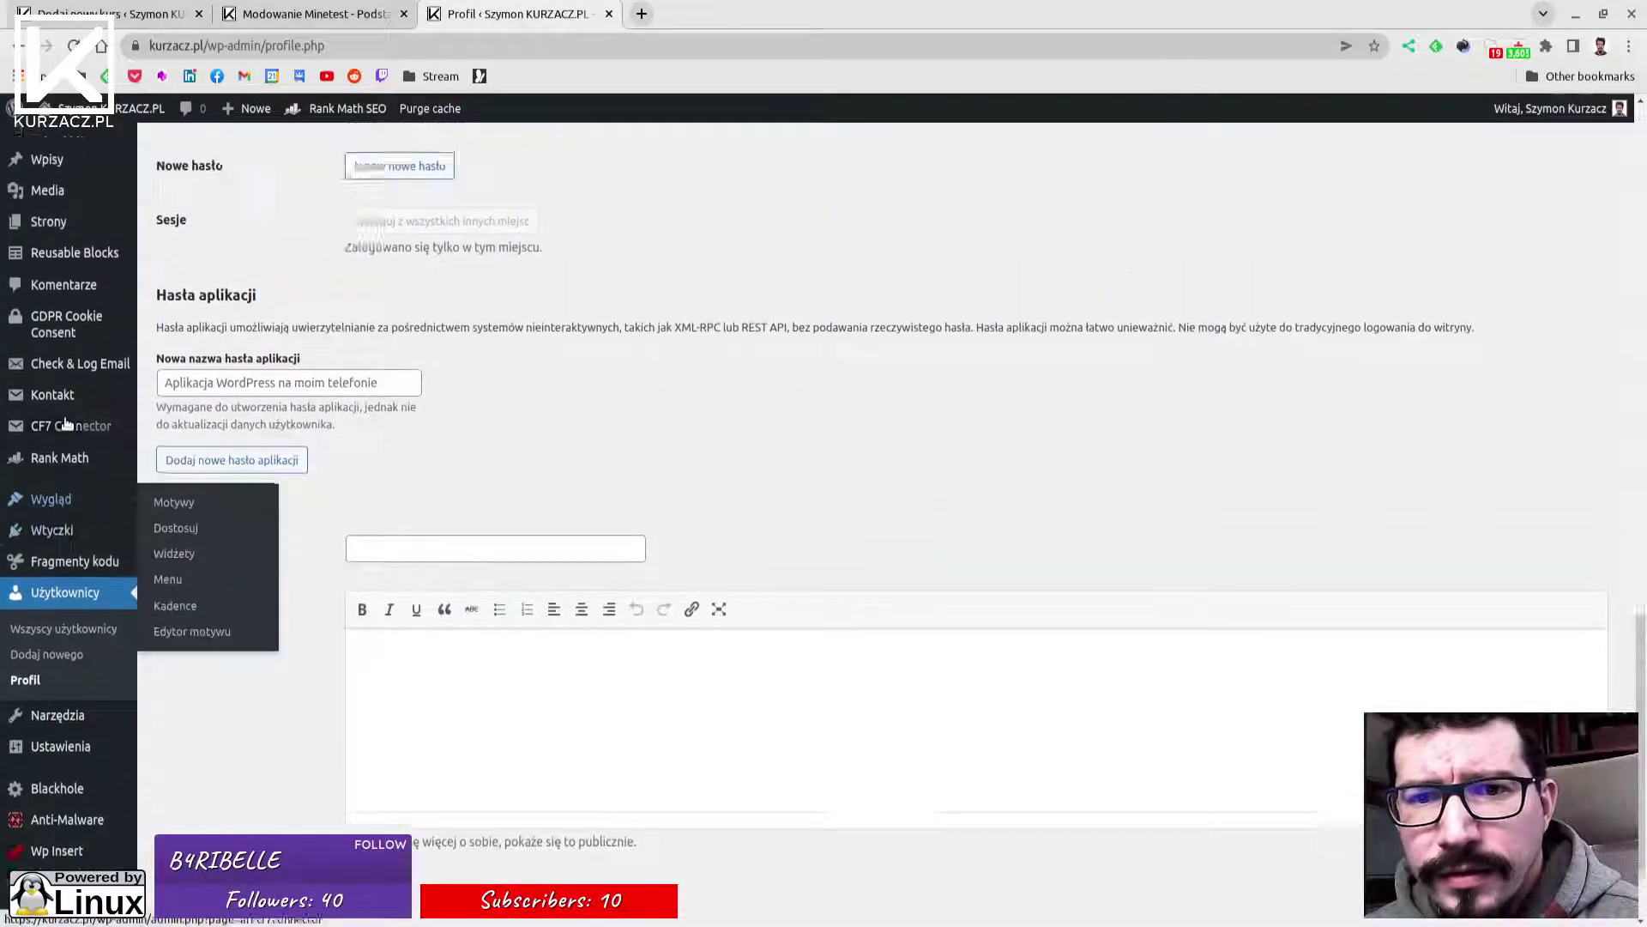
Open the Tutor LMS course list and view the Modowanie Minetest – Podstawy course in a new browser tab.
{"action": "mouse_move", "coordinate": [54, 187]}
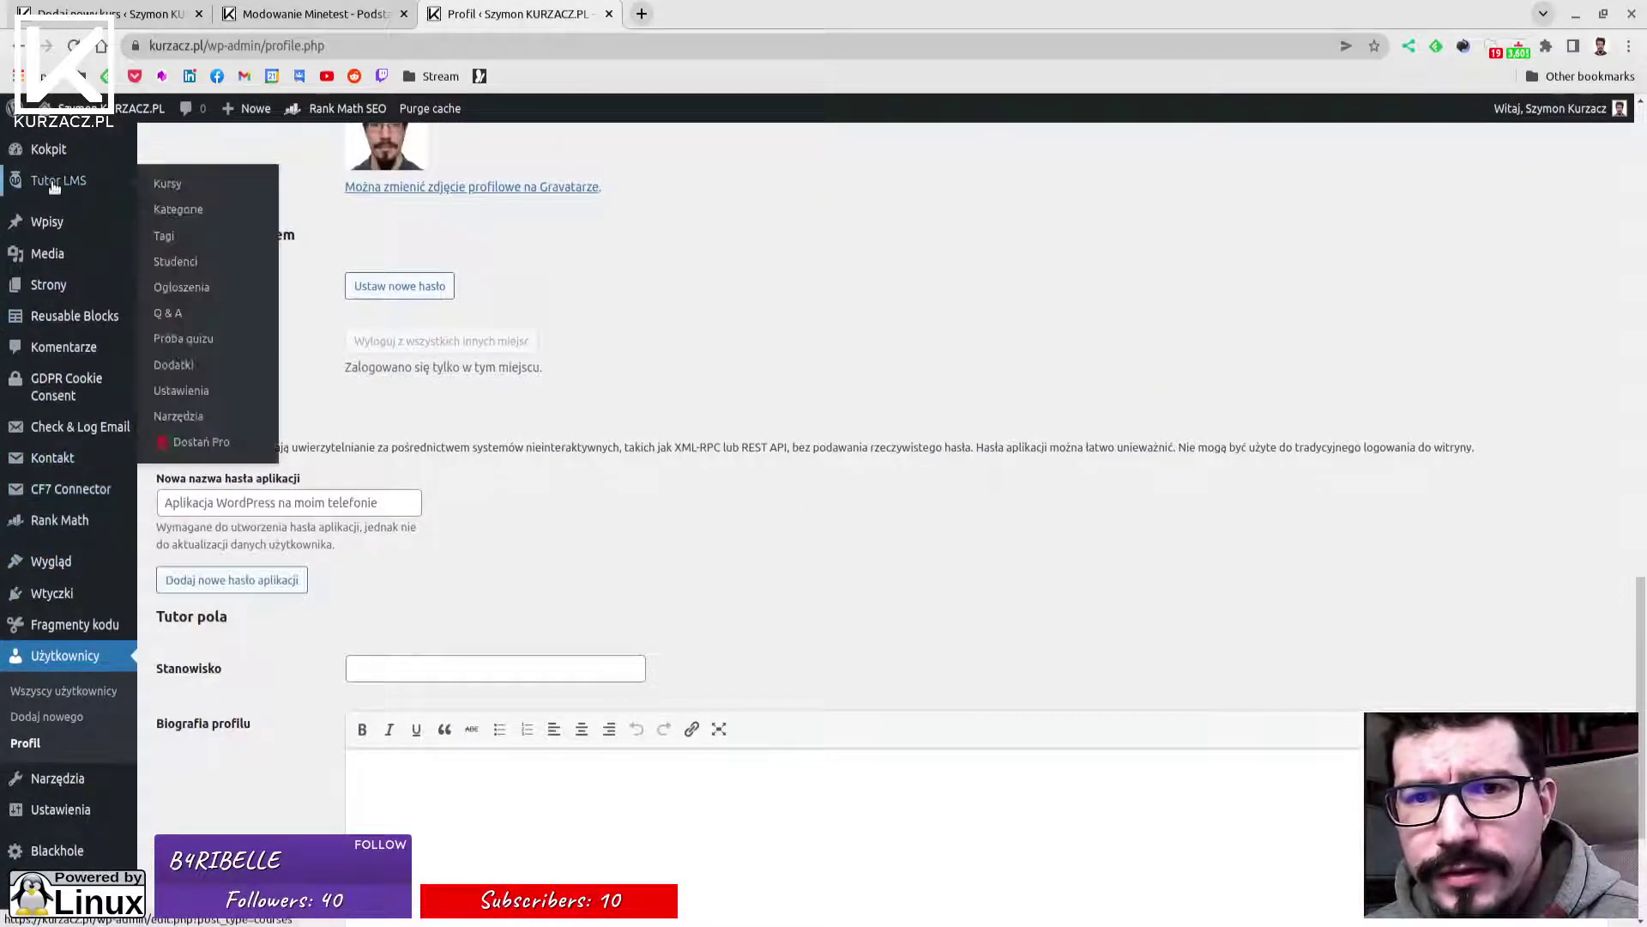
{"action": "left_click", "coordinate": [168, 184]}
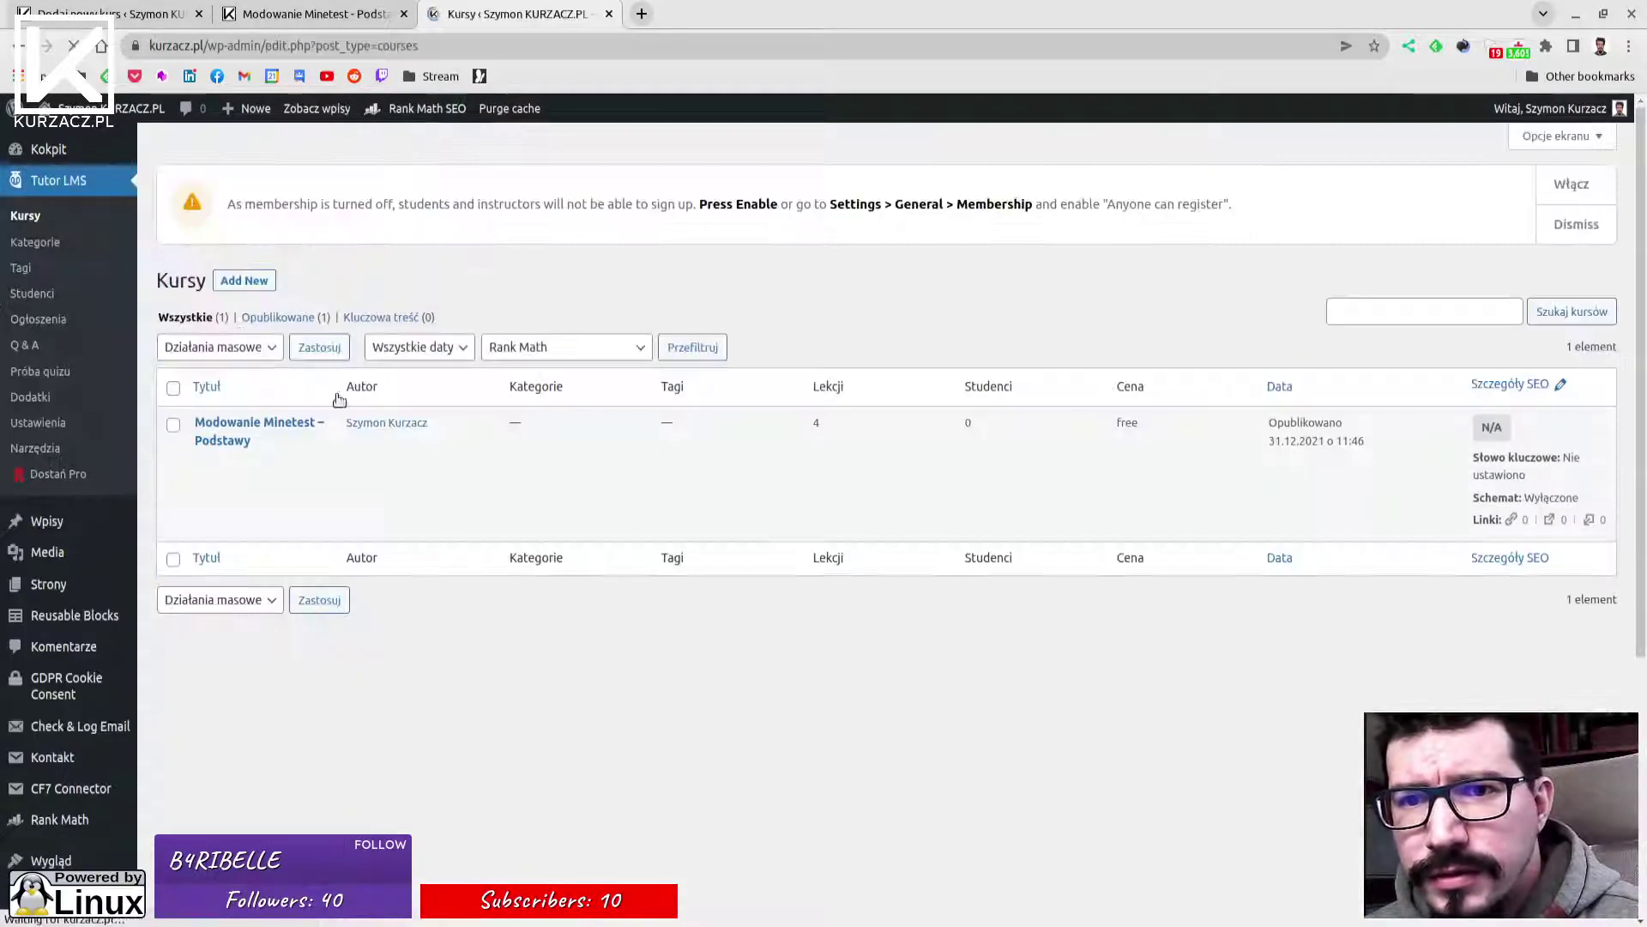
{"action": "mouse_move", "coordinate": [237, 431]}
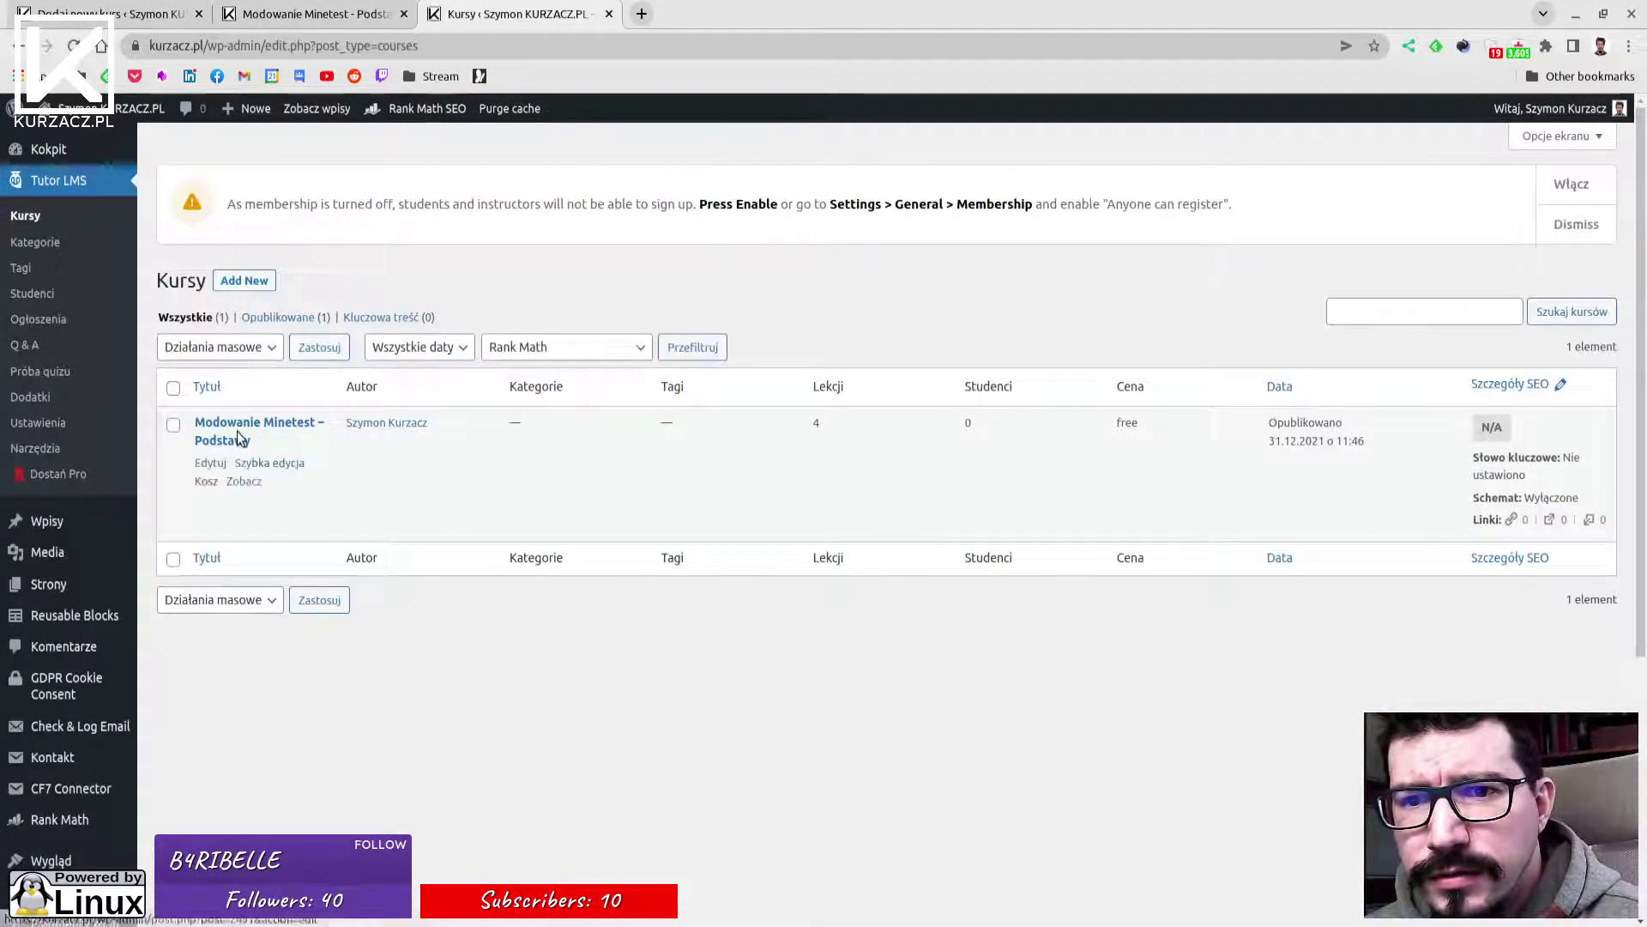
{"action": "middle_click", "coordinate": [246, 482]}
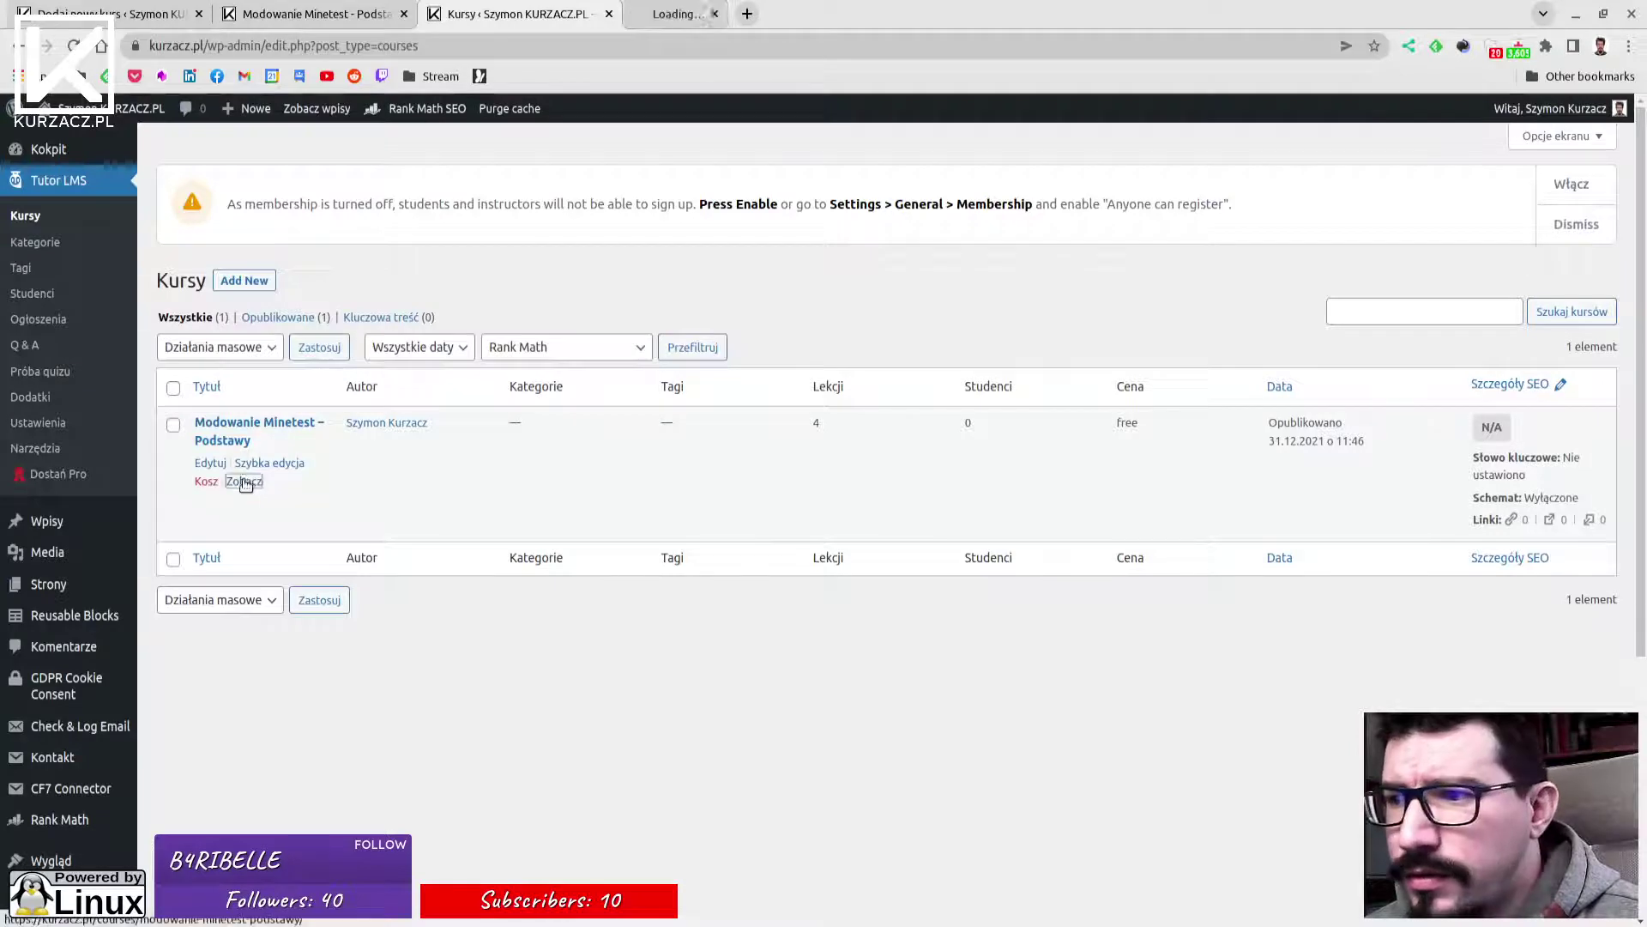
Open the Tutor LMS settings and examine the general options, from Pulpit down to the login error message.
{"action": "left_click", "coordinate": [43, 422]}
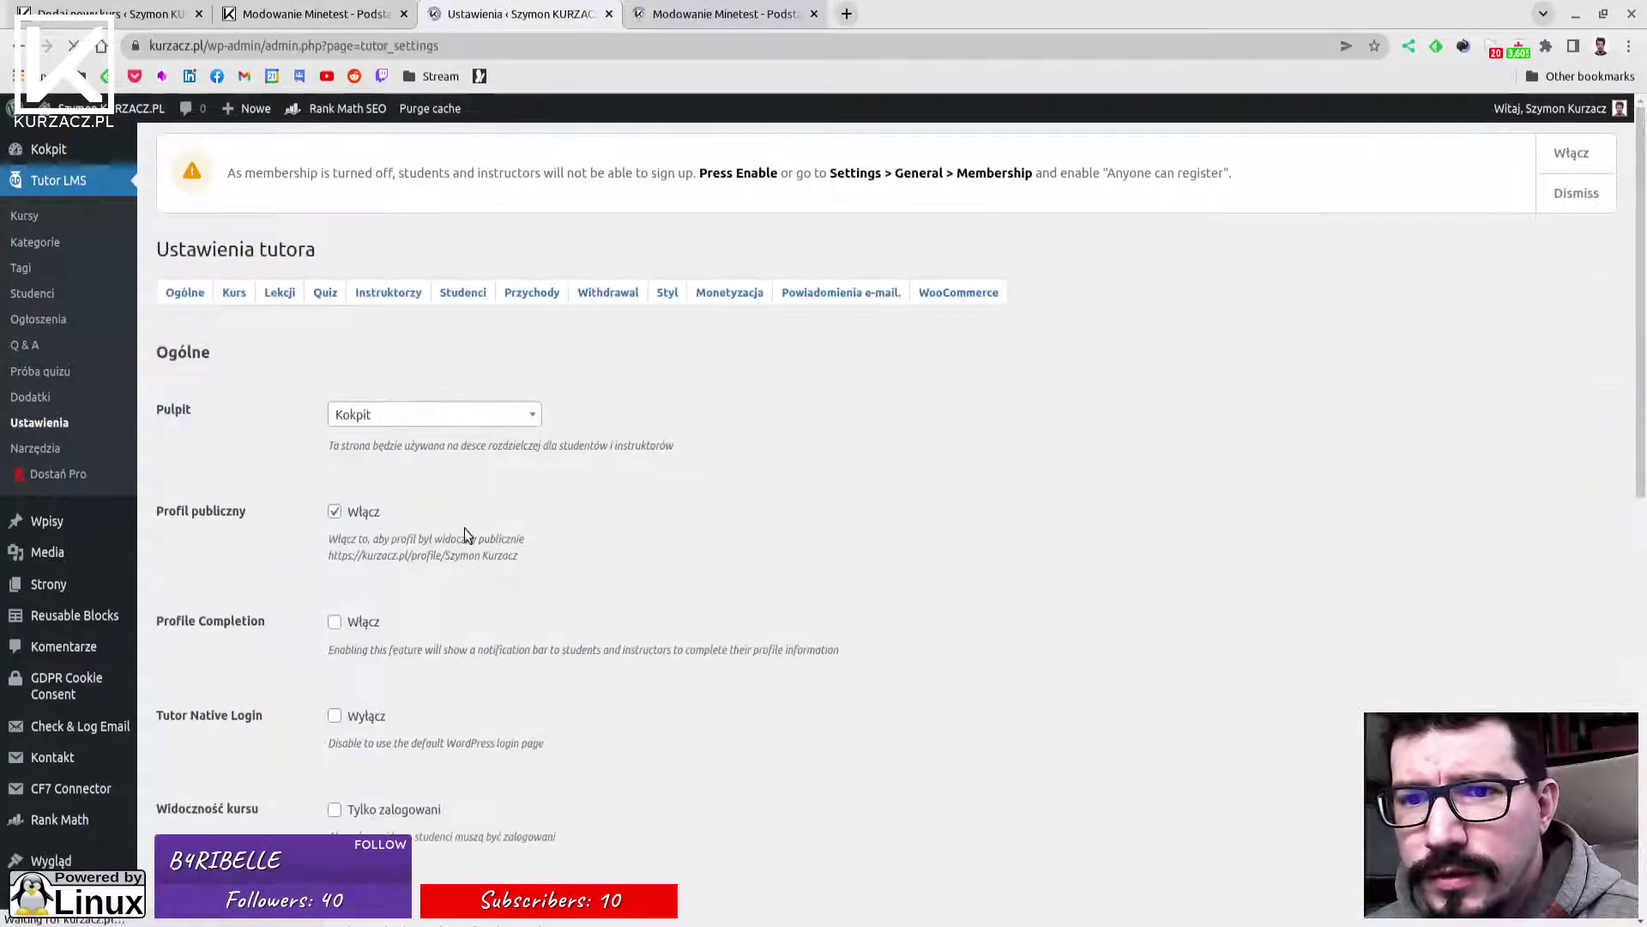
{"action": "scroll", "coordinate": [600, 567], "scroll_direction": "down", "scroll_amount": 5}
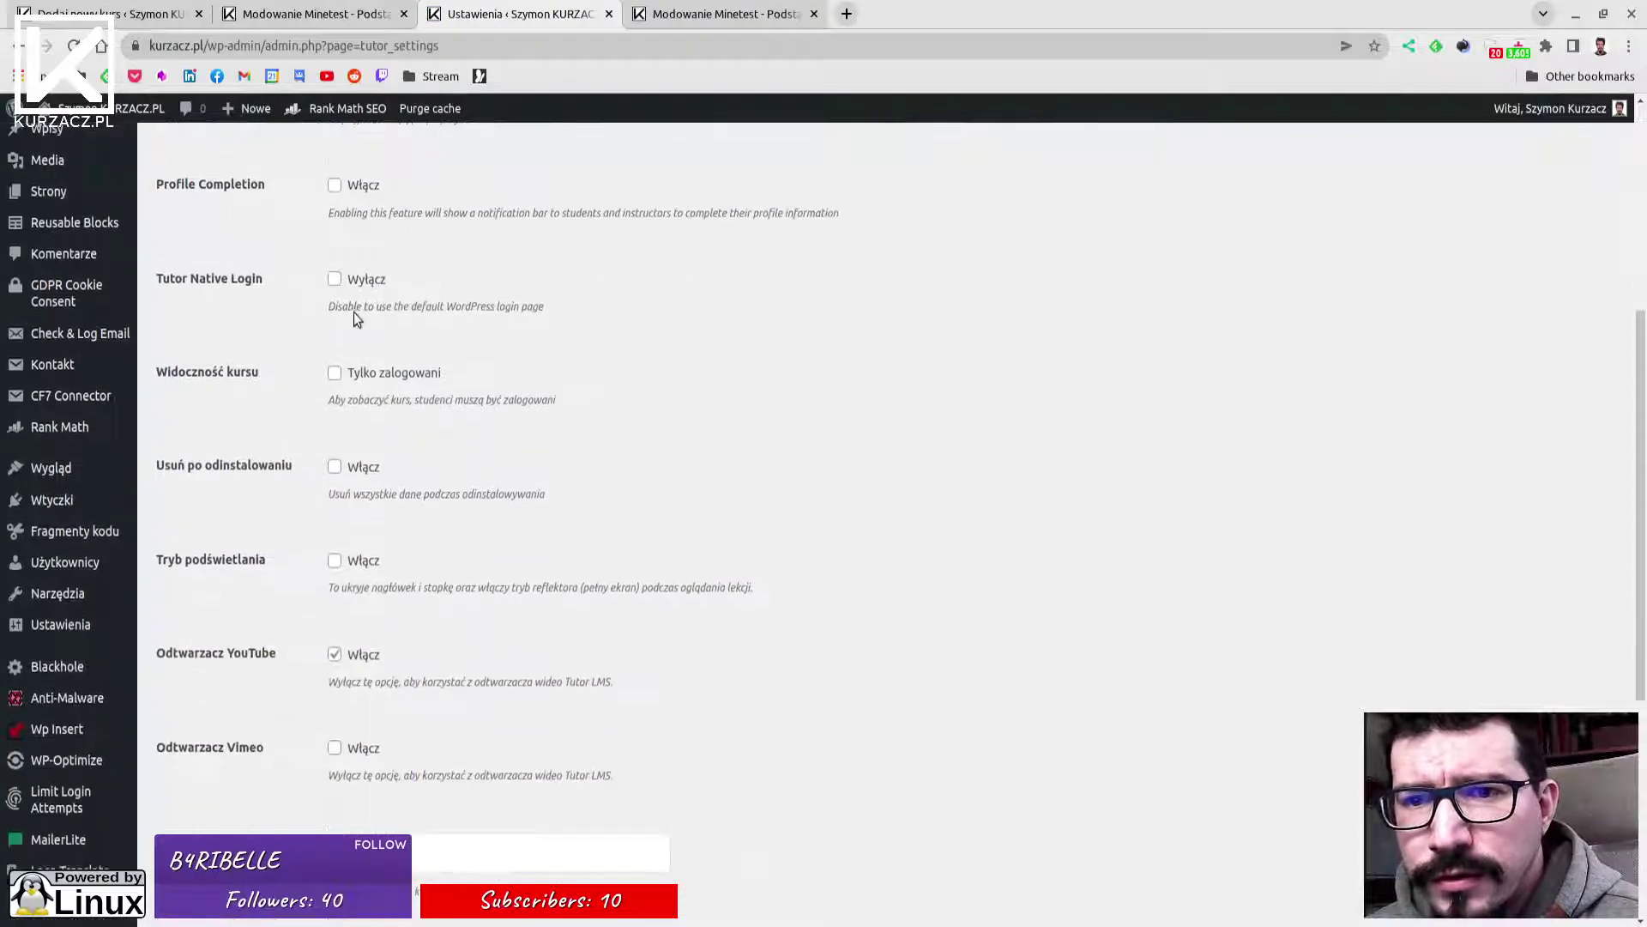
{"action": "scroll", "coordinate": [421, 301], "scroll_direction": "down", "scroll_amount": 1}
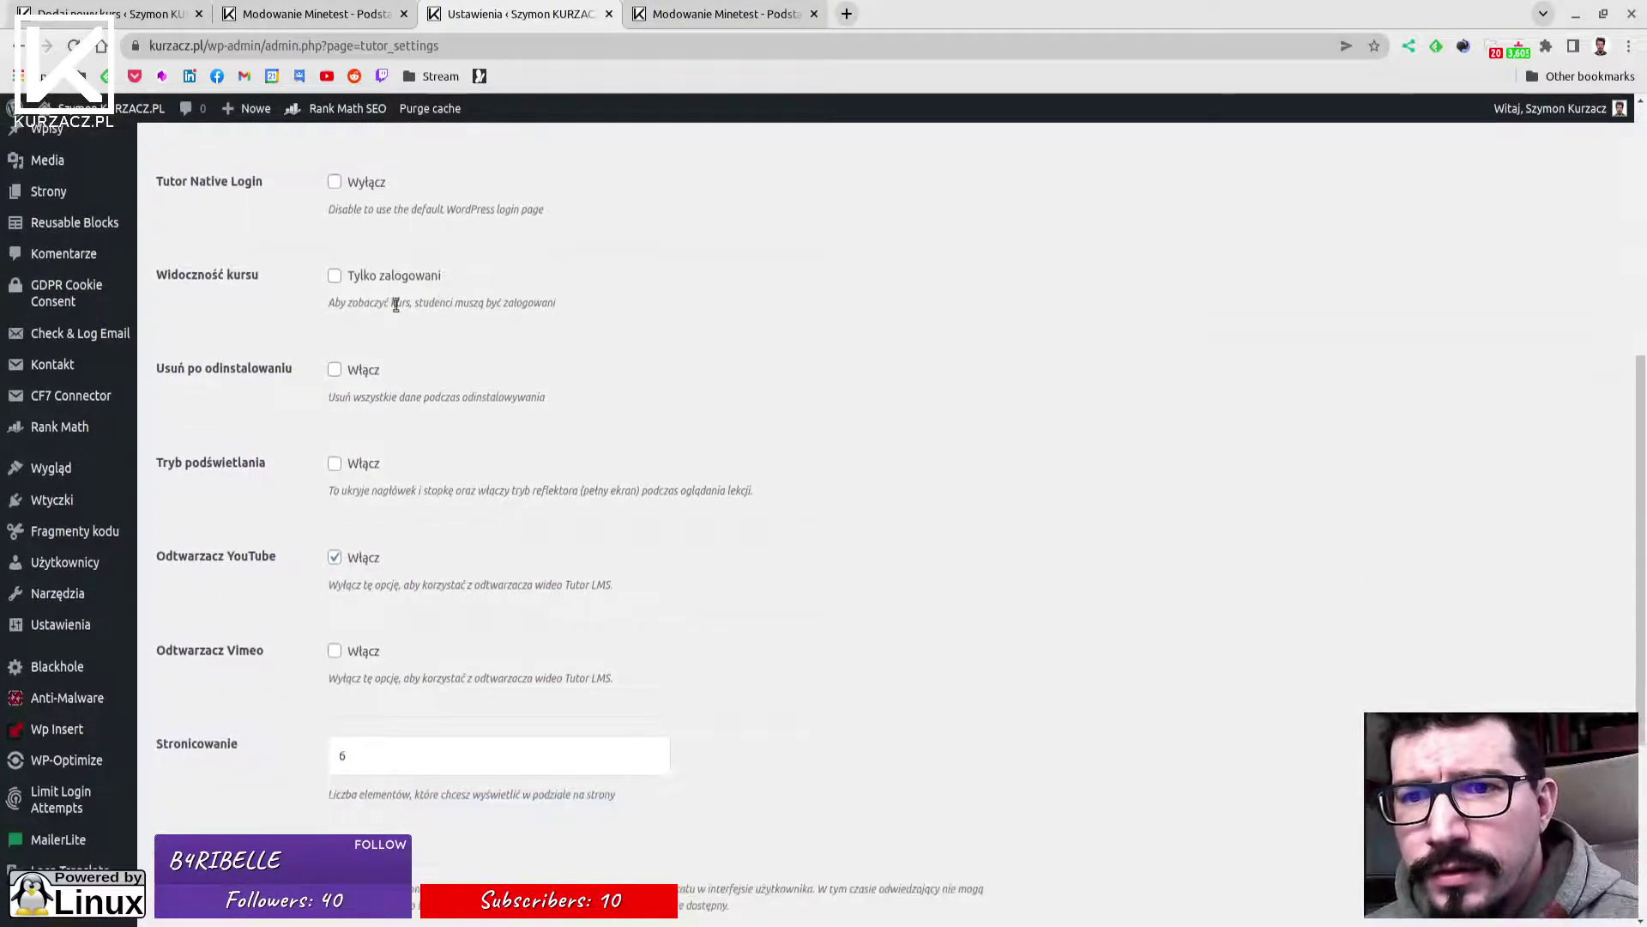
{"action": "scroll", "coordinate": [420, 343], "scroll_direction": "down", "scroll_amount": 1}
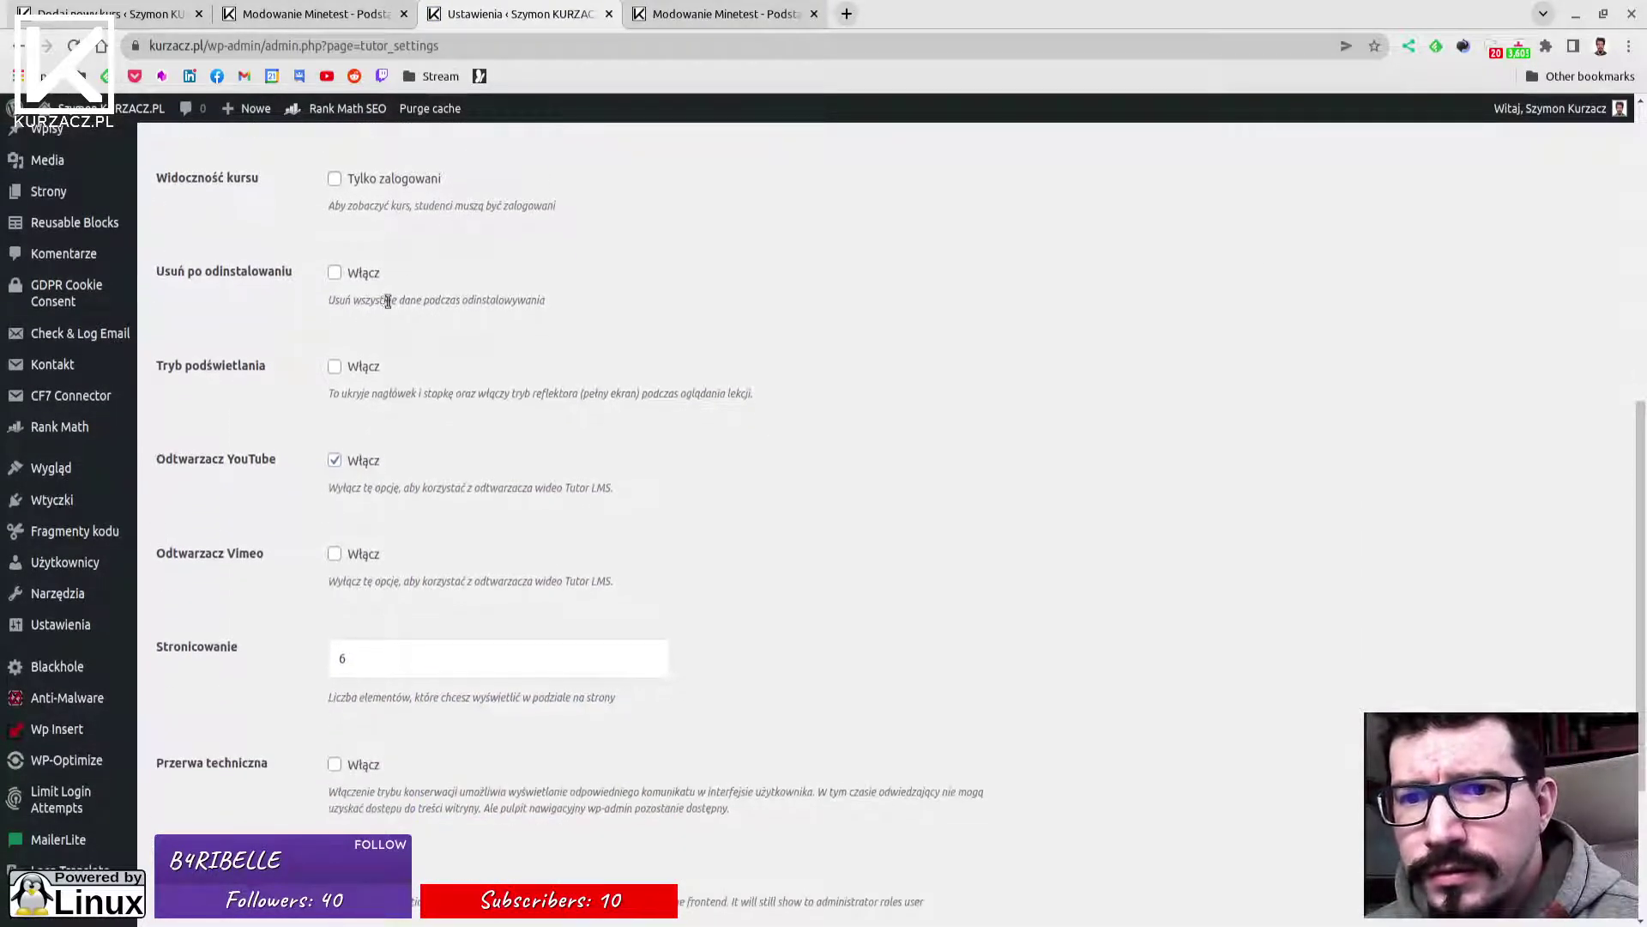
{"action": "scroll", "coordinate": [386, 317], "scroll_direction": "down", "scroll_amount": 1}
{"action": "scroll", "coordinate": [429, 316], "scroll_direction": "down", "scroll_amount": 2}
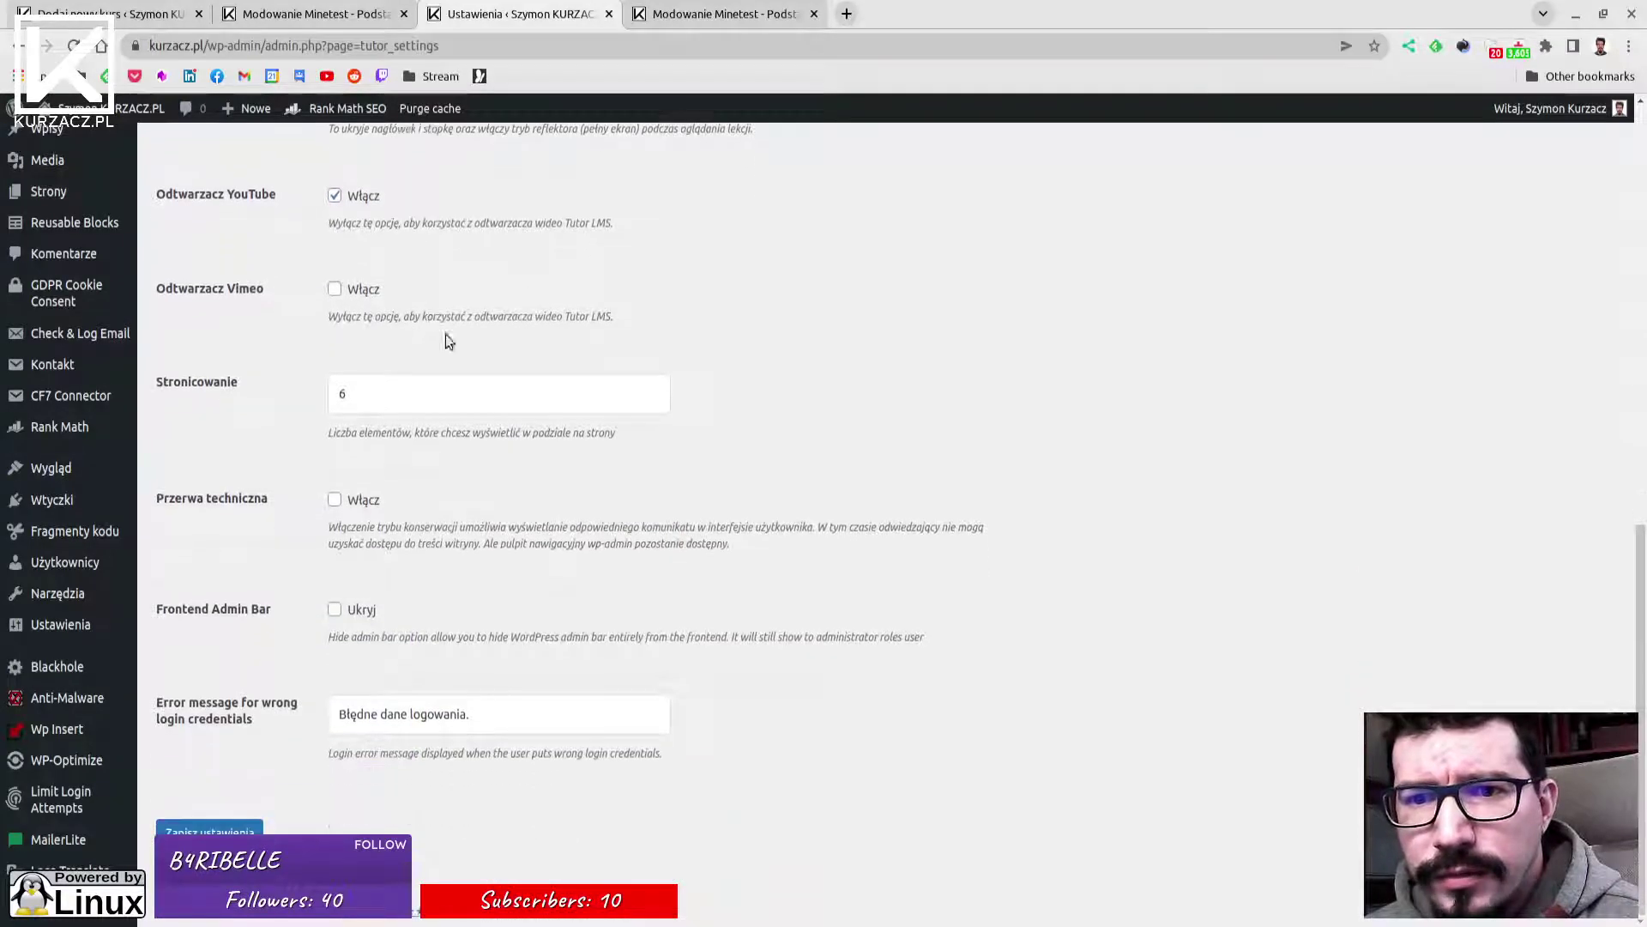
{"action": "scroll", "coordinate": [411, 686], "scroll_direction": "up", "scroll_amount": 15}
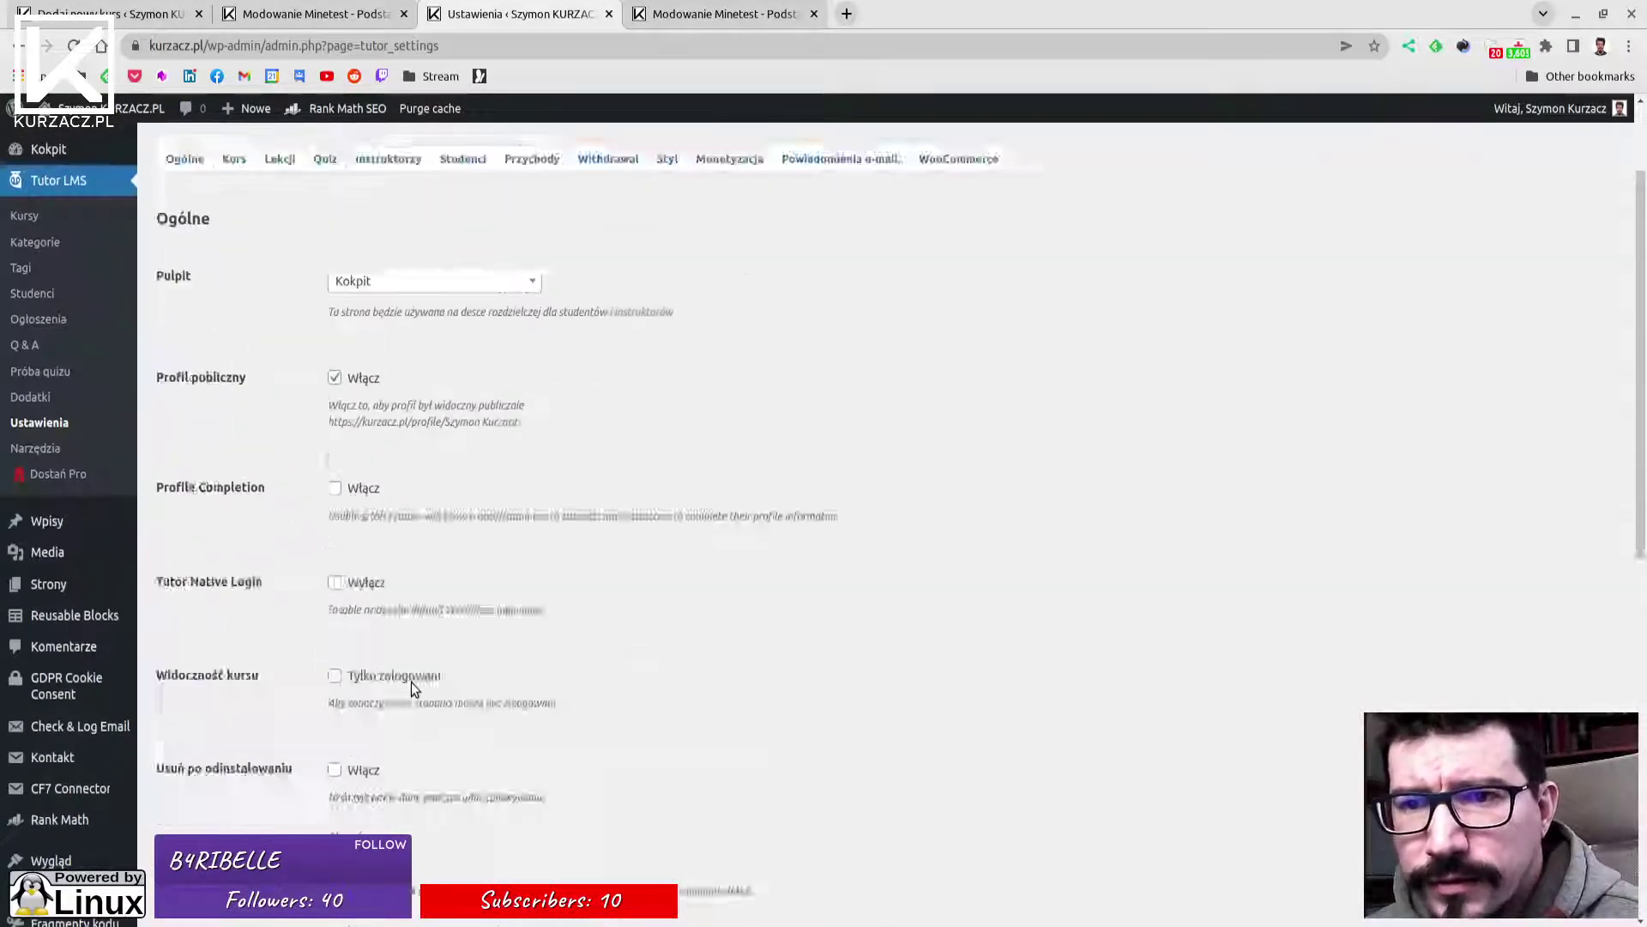
Disable Course Content Access in the Tutor LMS course settings, so instructors and admins must enrol, and save the settings.
{"action": "left_click", "coordinate": [229, 296]}
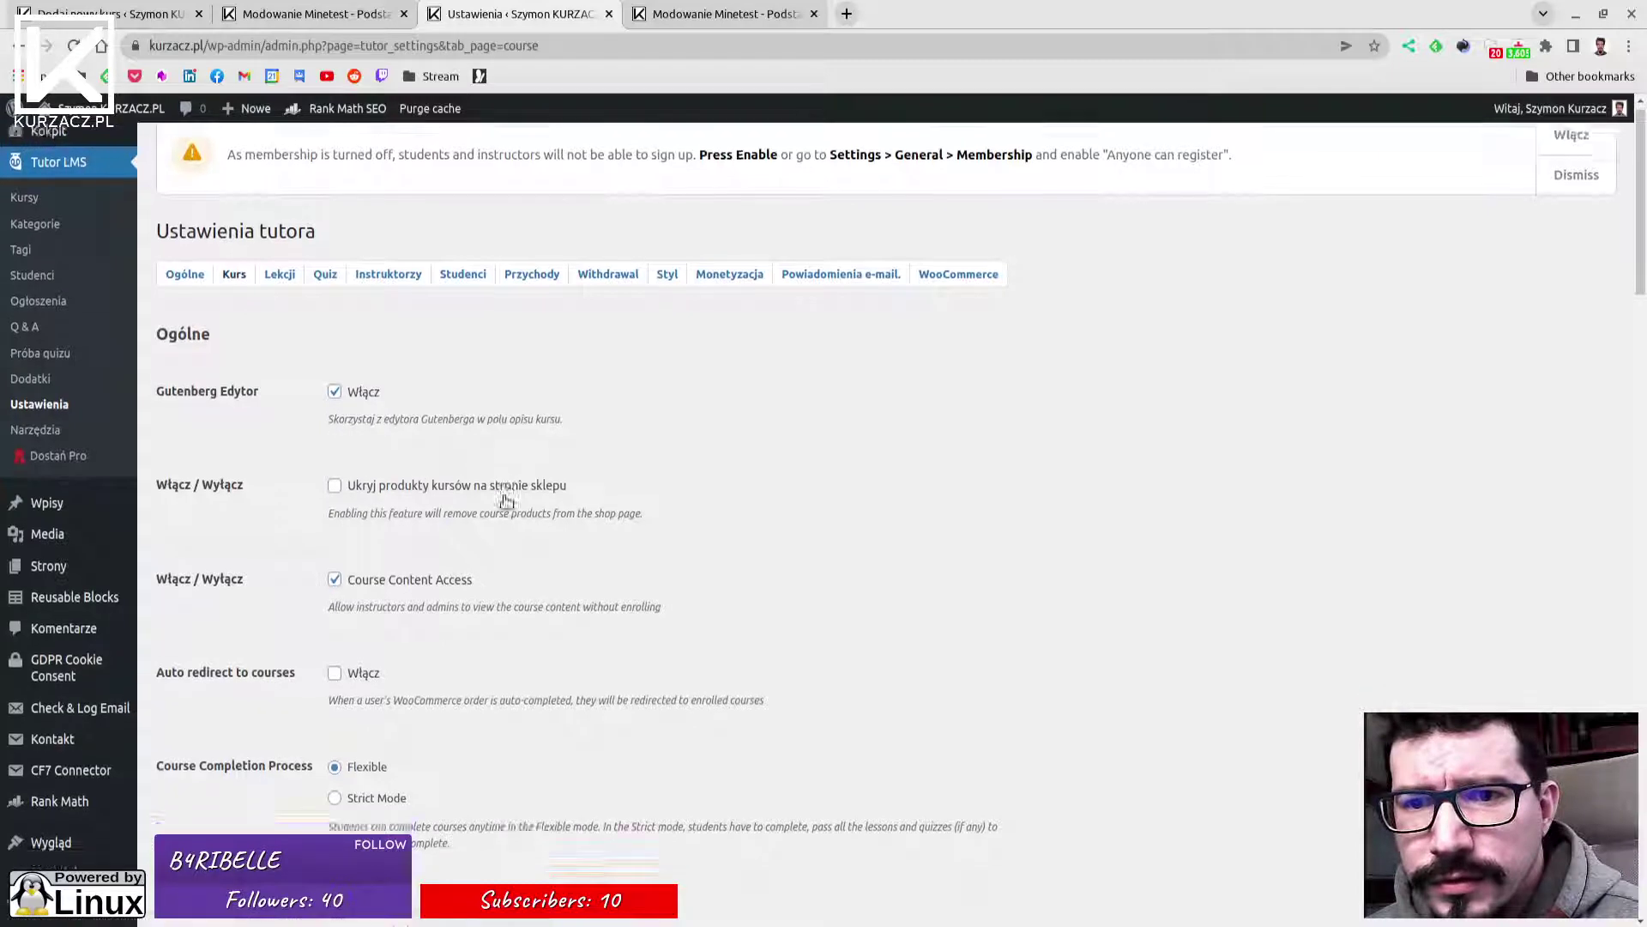
{"action": "scroll", "coordinate": [505, 513], "scroll_direction": "down", "scroll_amount": 2}
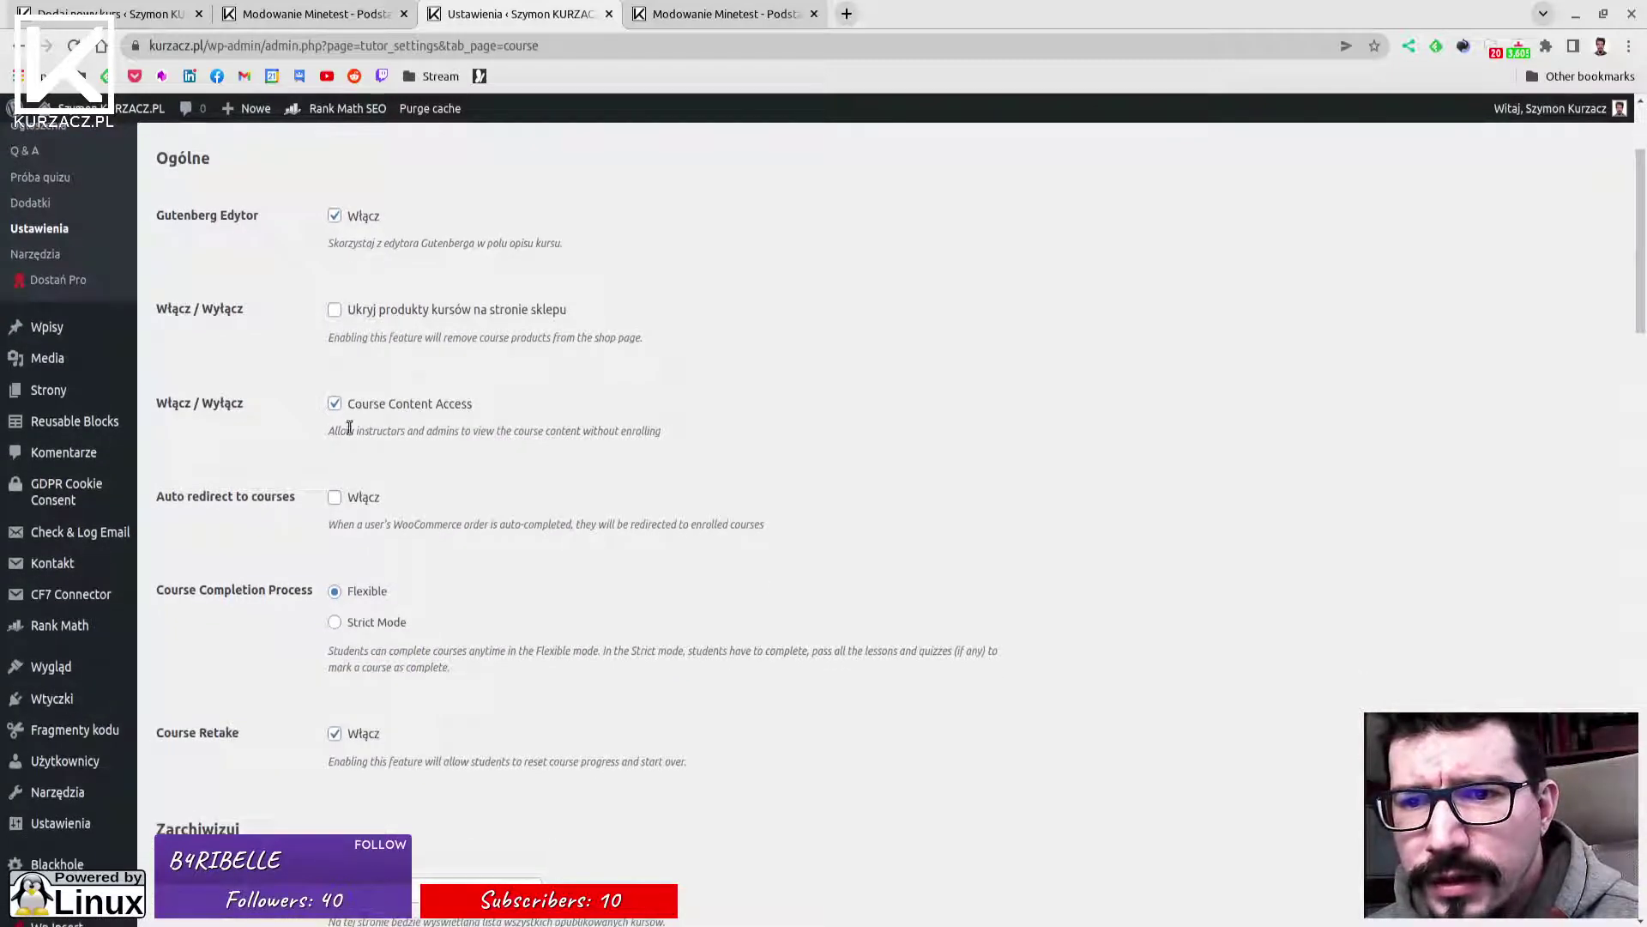
{"action": "left_click_drag", "start_coordinate": [342, 429], "coordinate": [563, 434]}
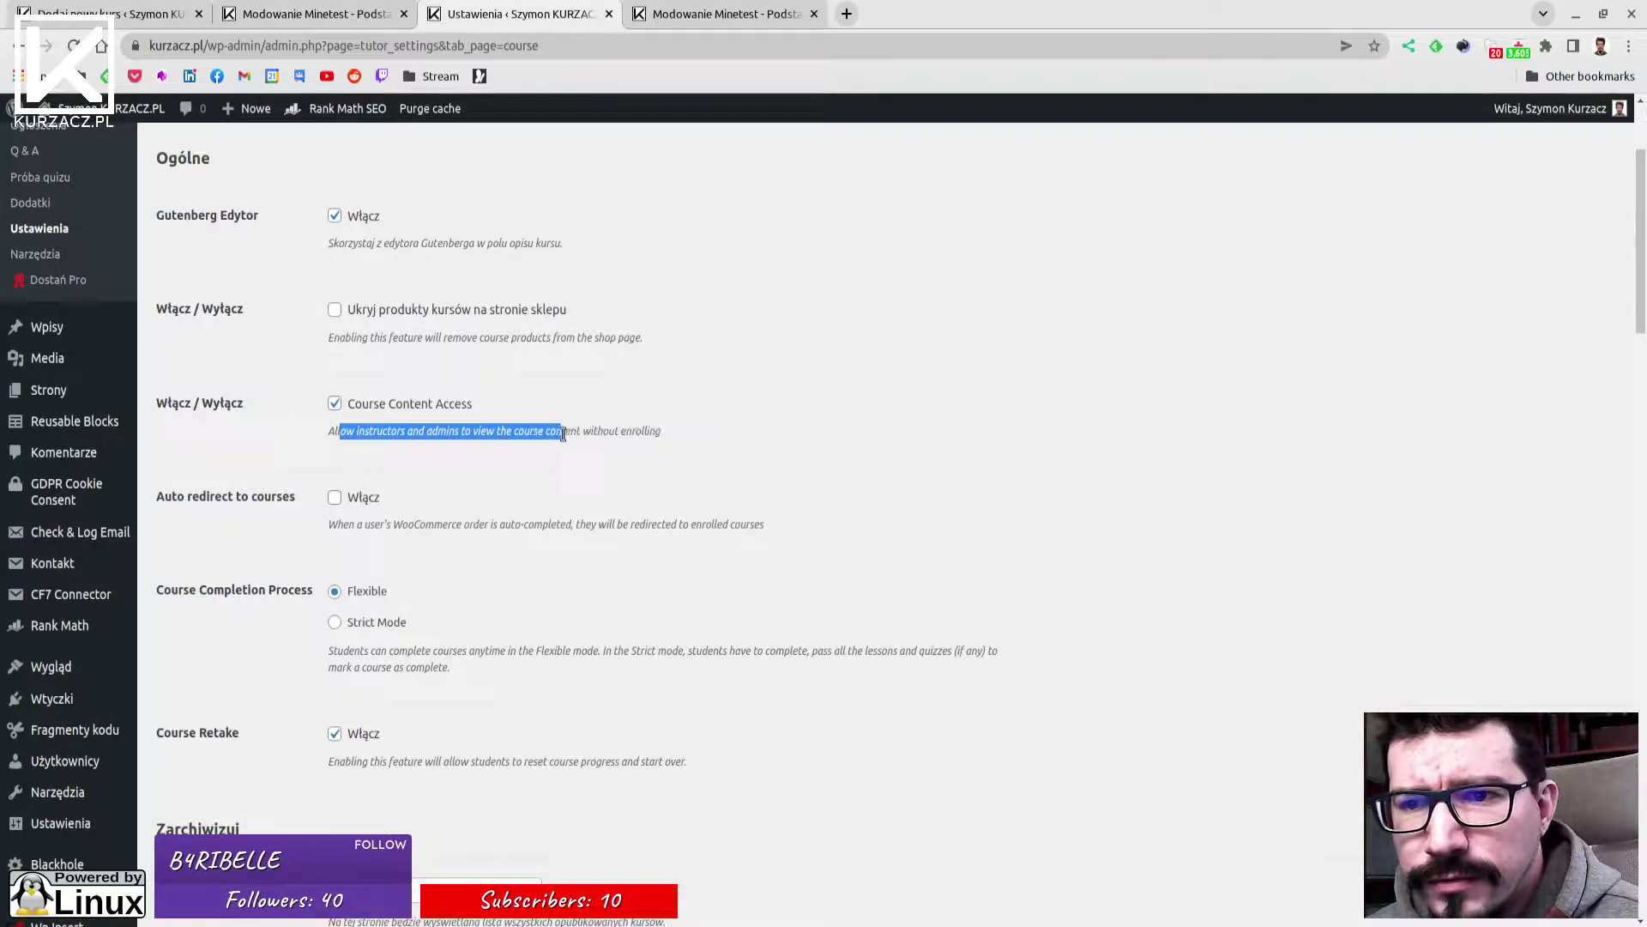
{"action": "left_click", "coordinate": [609, 433]}
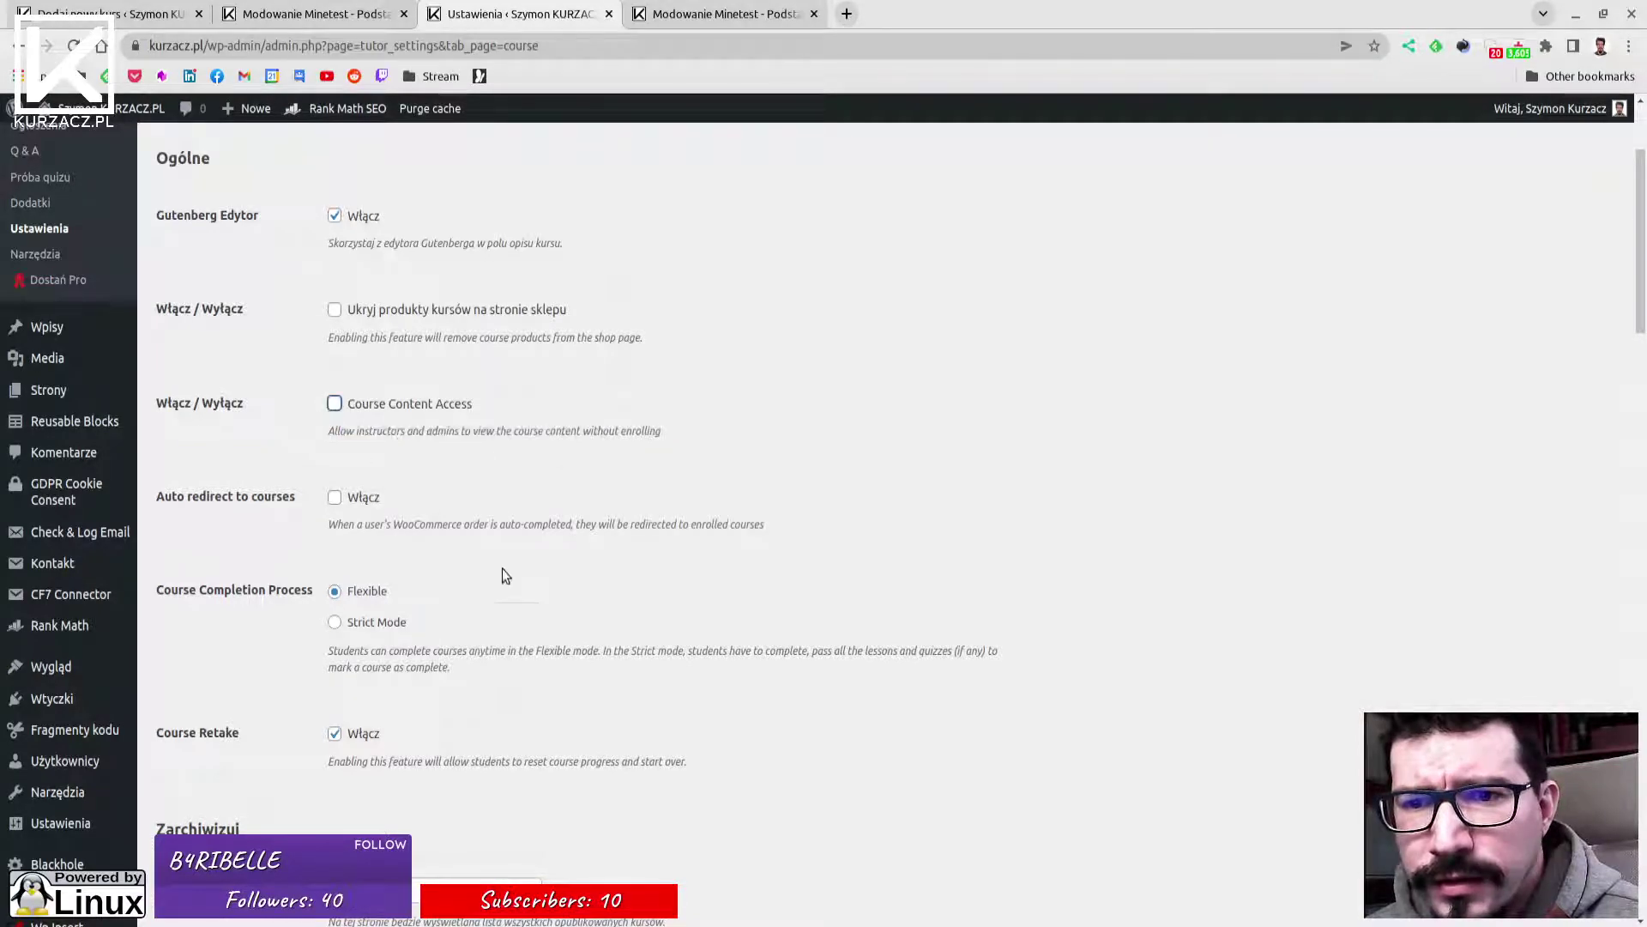
{"action": "scroll", "coordinate": [503, 571], "scroll_direction": "down", "scroll_amount": 20}
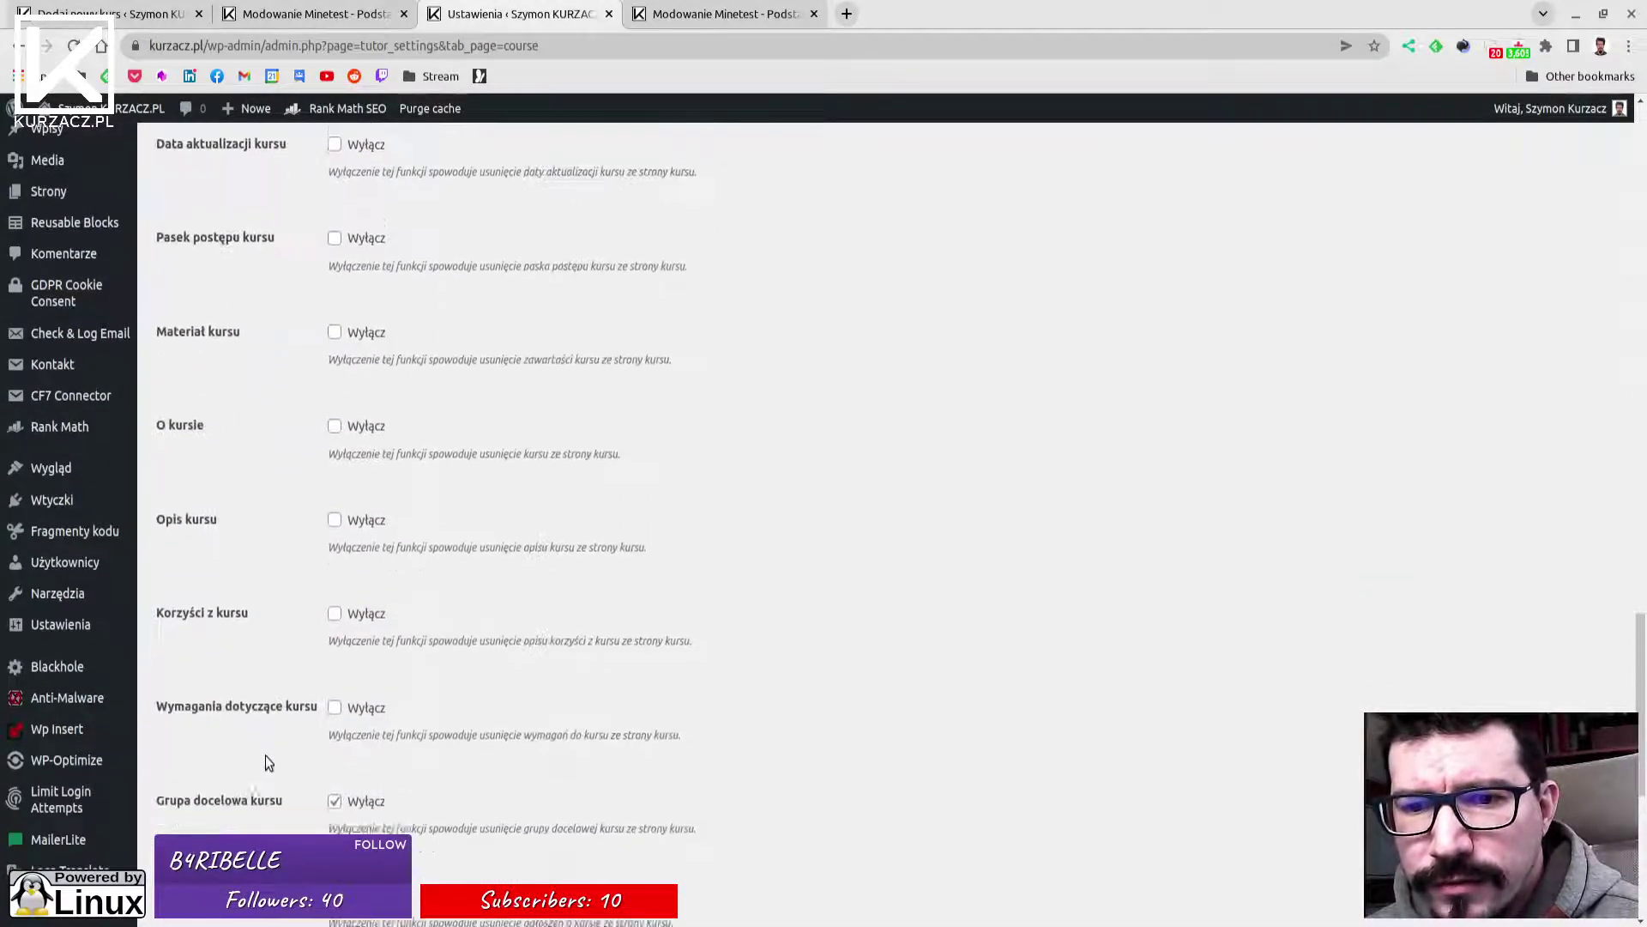
{"action": "scroll", "coordinate": [257, 746], "scroll_direction": "down", "scroll_amount": 6}
{"action": "left_click", "coordinate": [209, 833]}
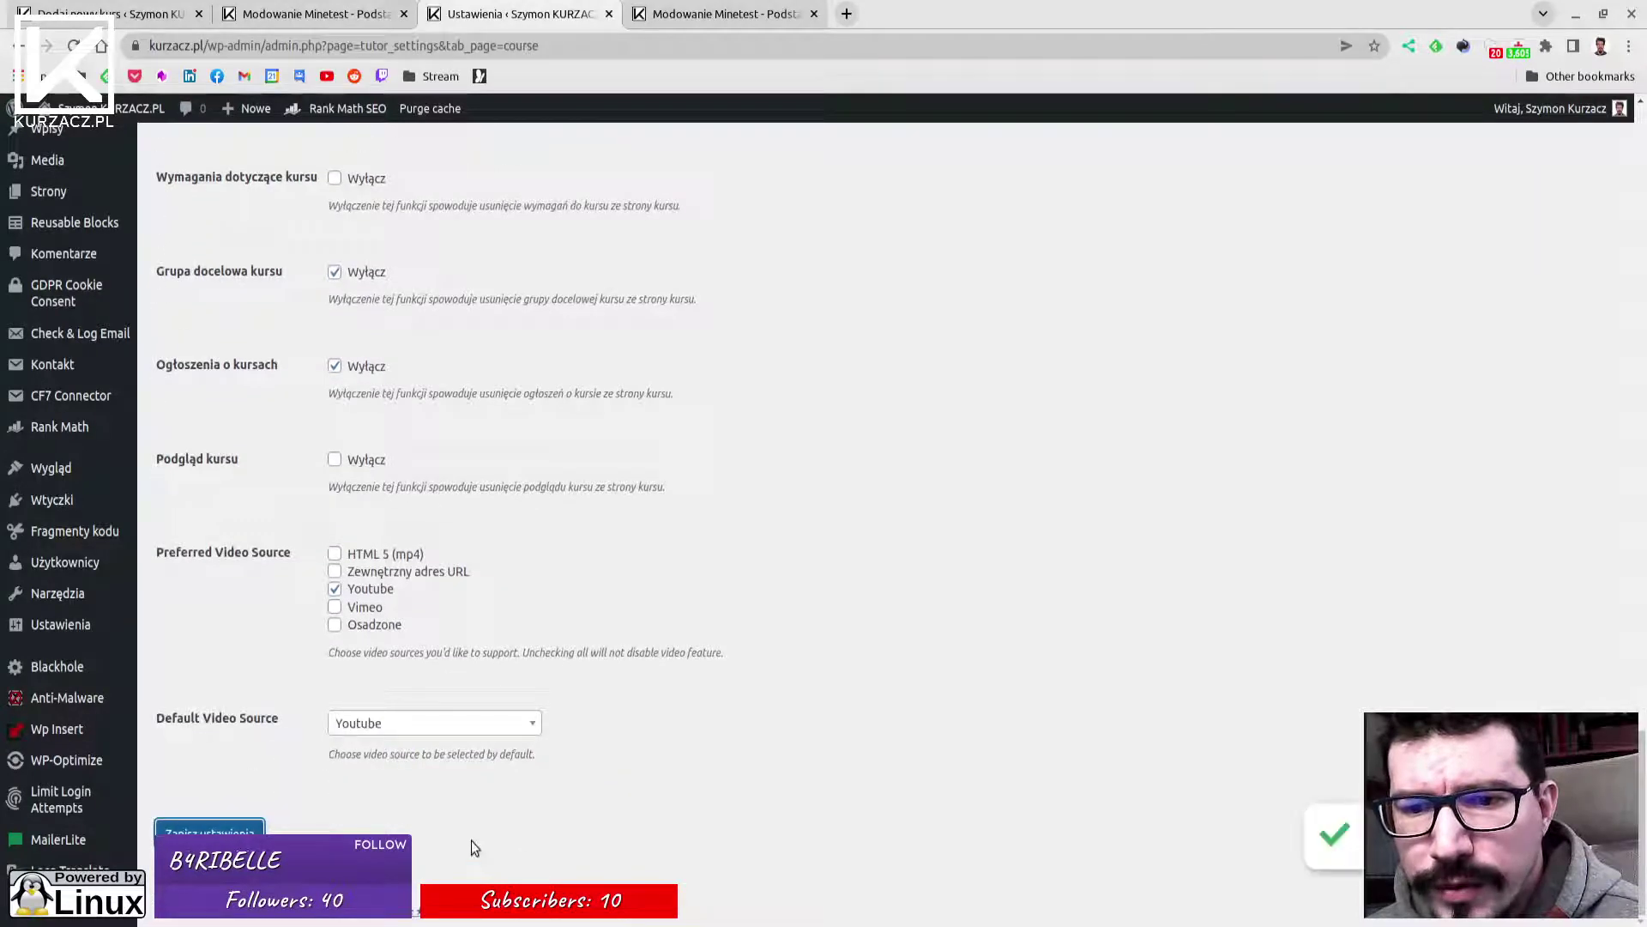
Return to the Modowanie Minetest – Podstawy course page and enrol in the free course.
{"action": "left_click", "coordinate": [280, 28]}
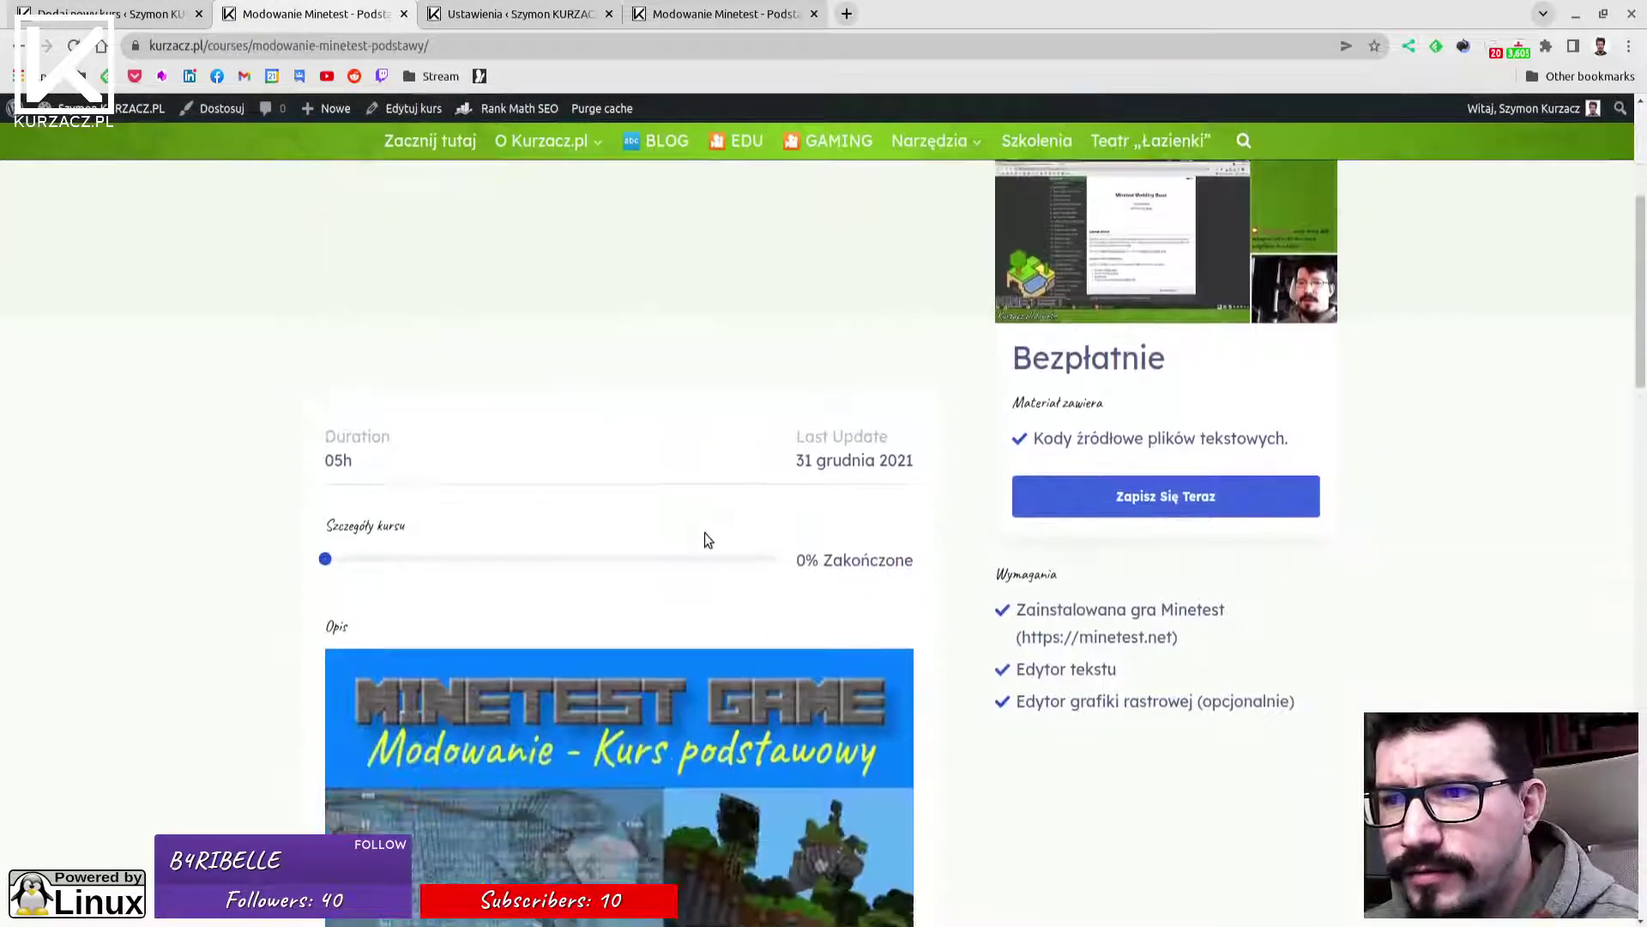
{"action": "scroll", "coordinate": [718, 515], "scroll_direction": "down", "scroll_amount": 3}
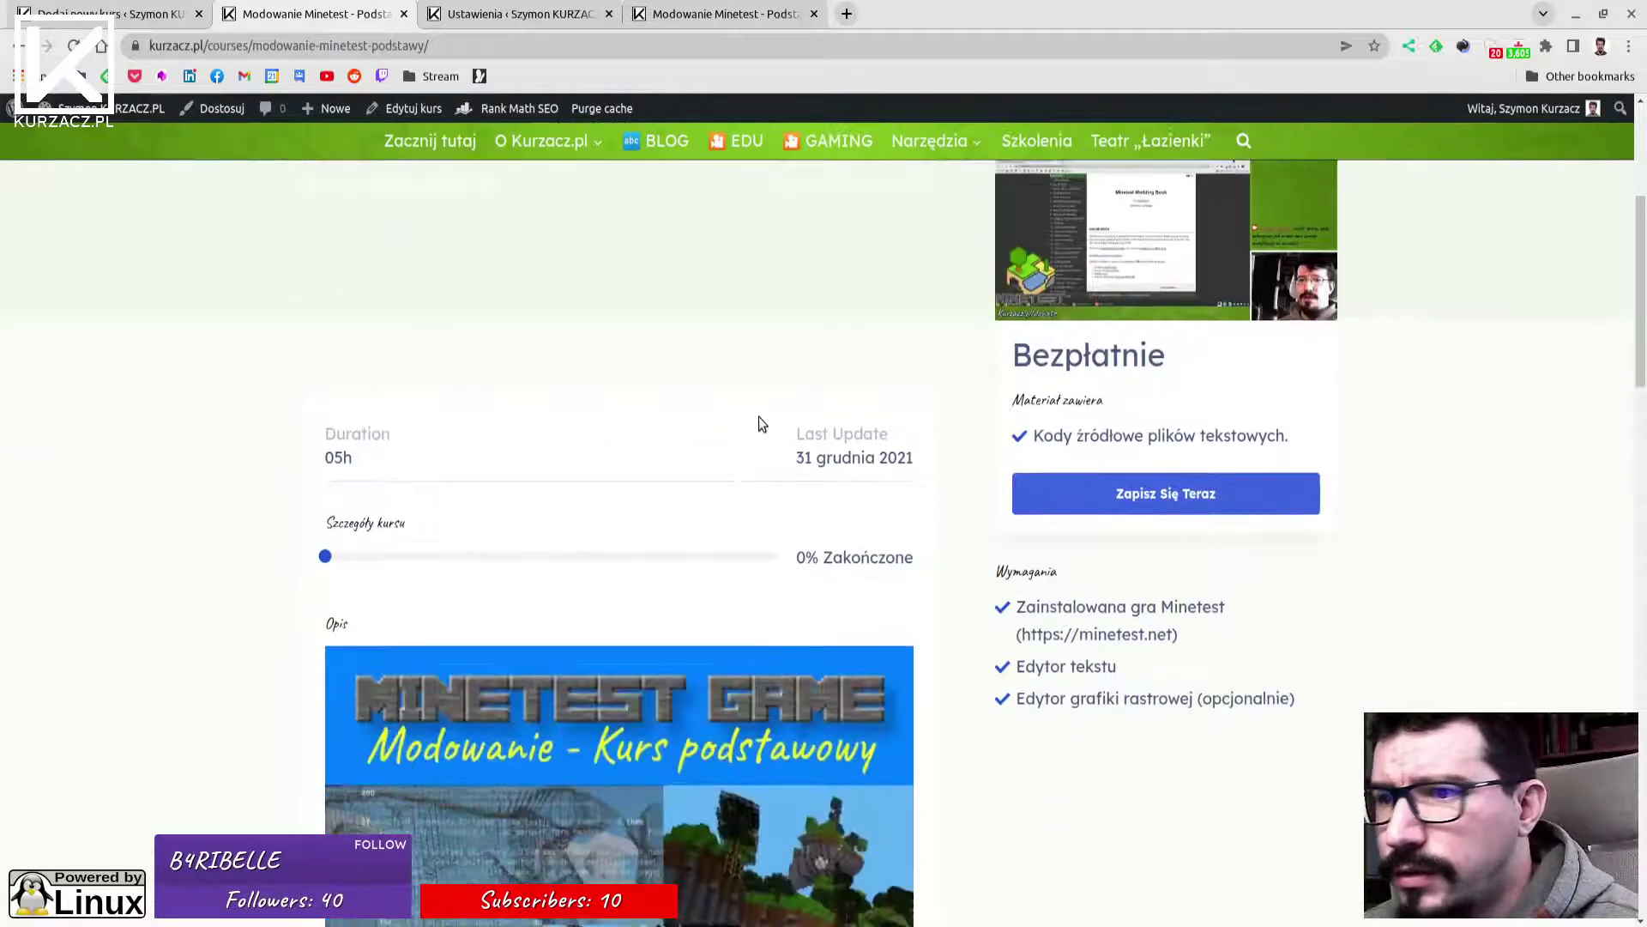
{"action": "scroll", "coordinate": [763, 412], "scroll_direction": "down", "scroll_amount": 2}
{"action": "left_click", "coordinate": [1135, 349]}
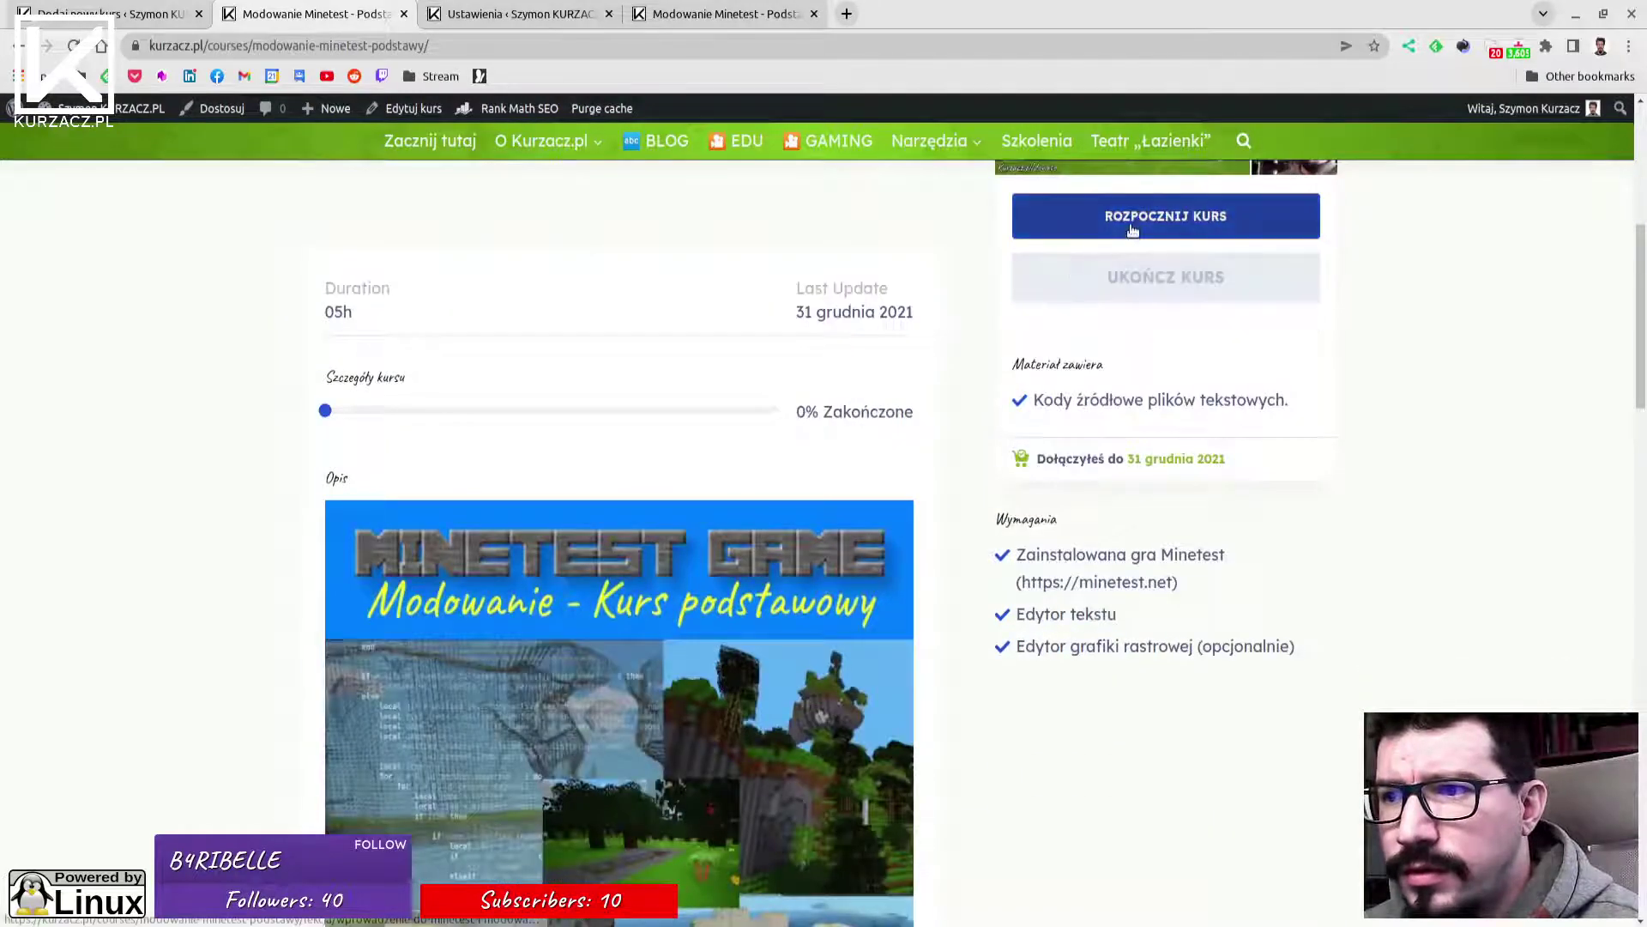
Expand the Kostki, bloki, nody and Generowanie świata topics on the course page, and open Quiz 1.
{"action": "scroll", "coordinate": [739, 349], "scroll_direction": "down", "scroll_amount": 12}
{"action": "scroll", "coordinate": [877, 392], "scroll_direction": "down", "scroll_amount": 4}
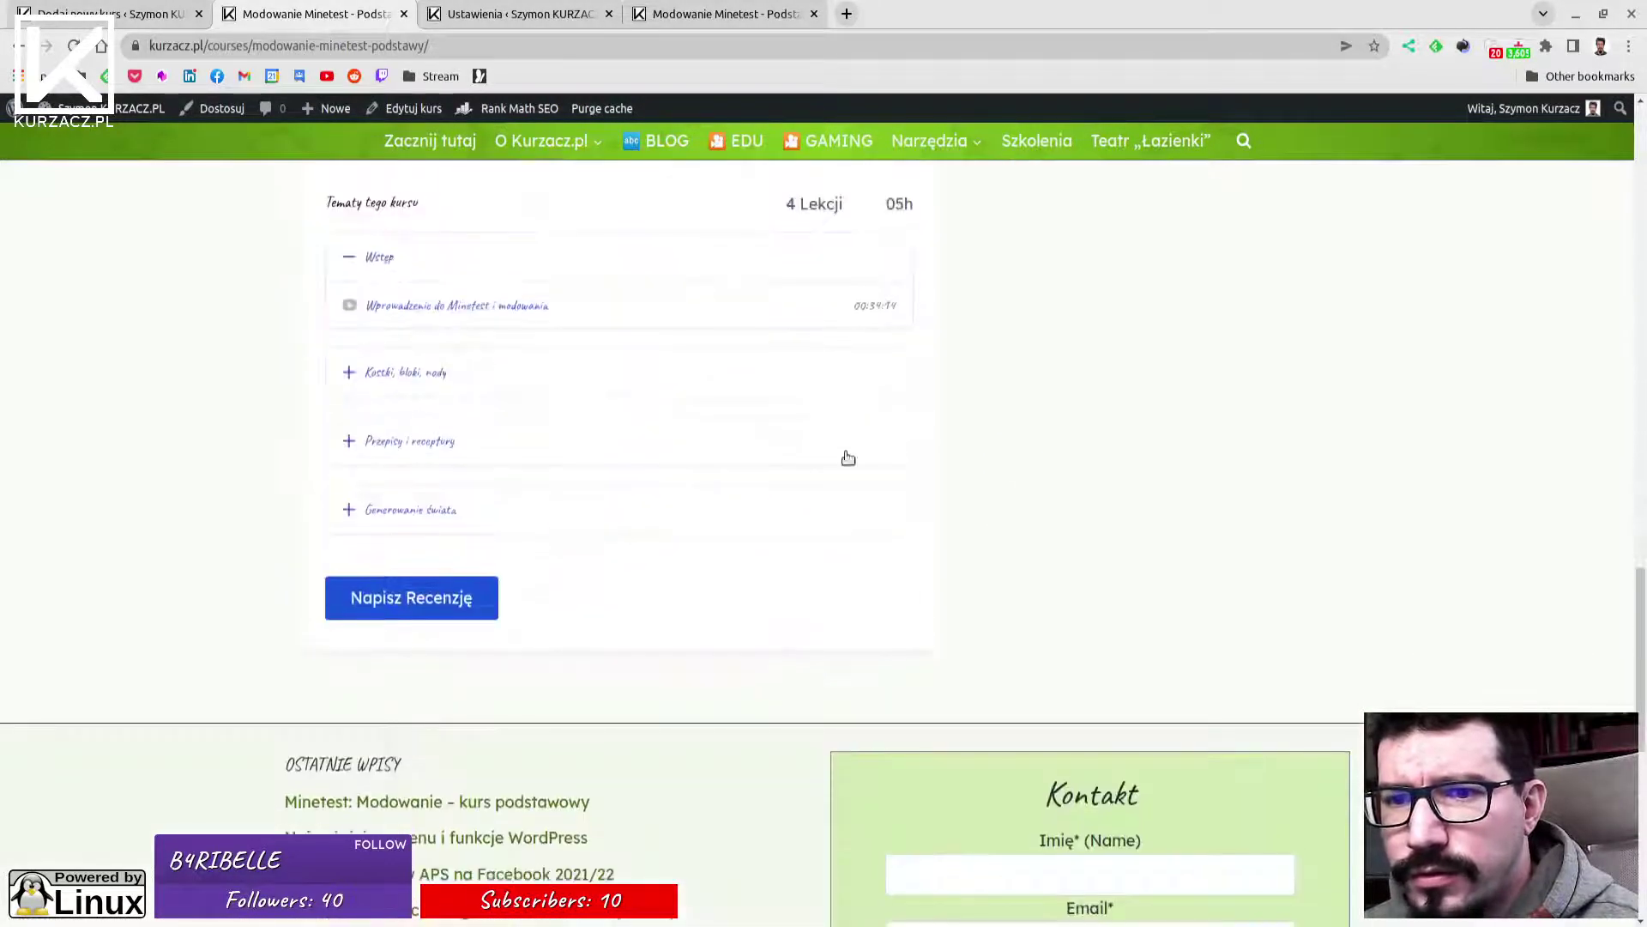
{"action": "left_click", "coordinate": [353, 374]}
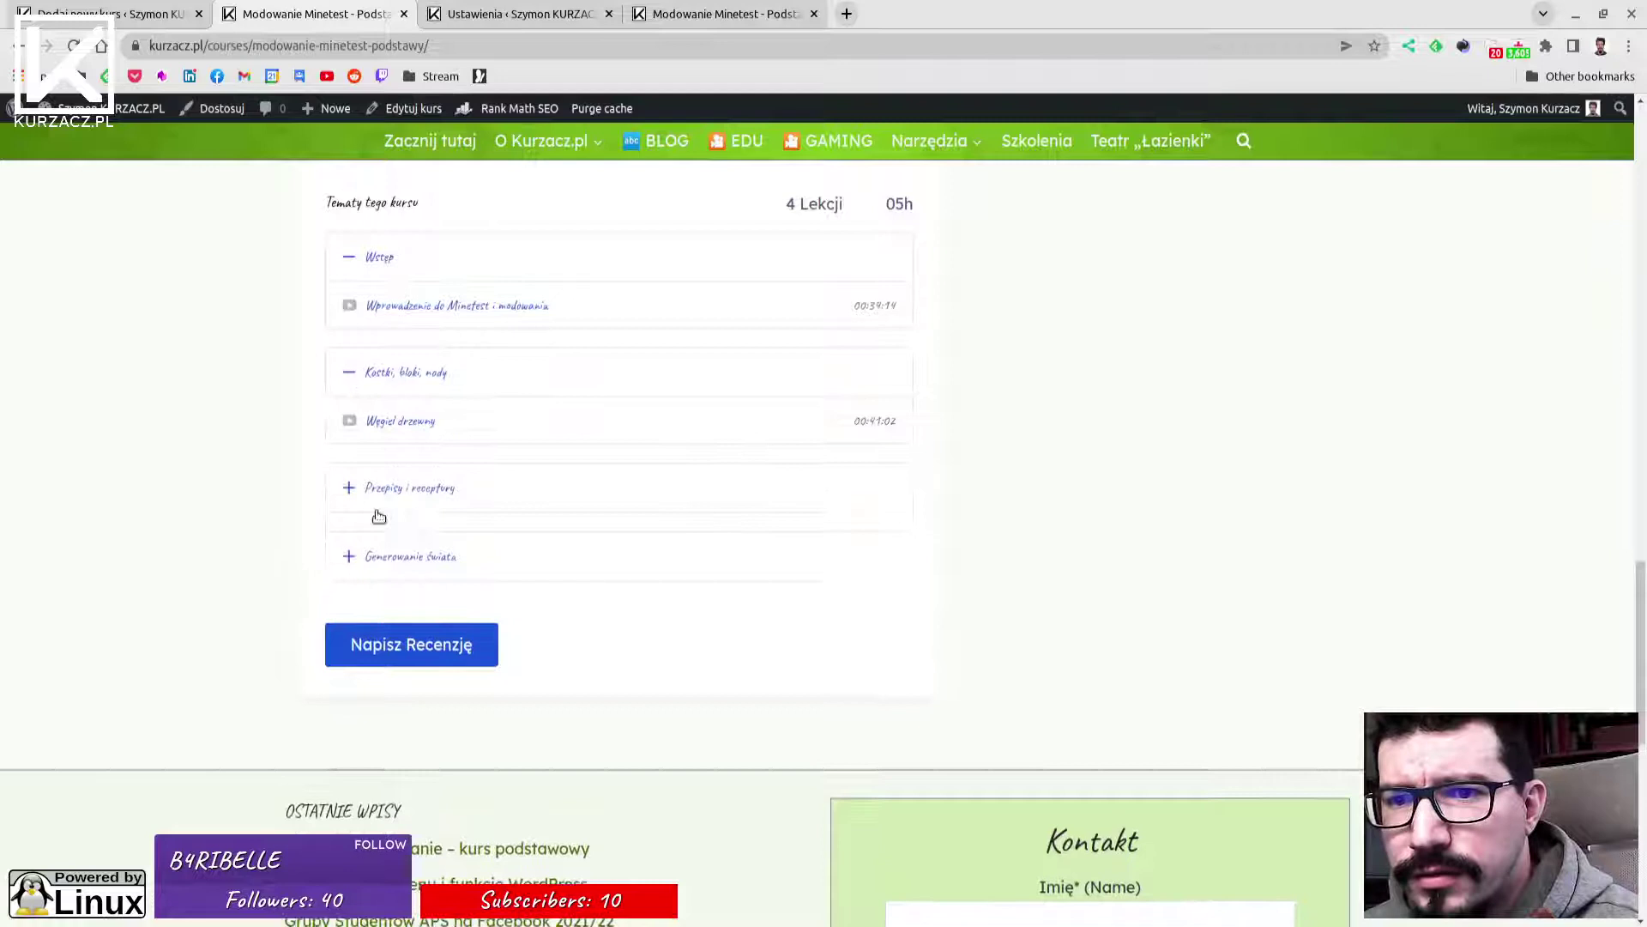
{"action": "left_click", "coordinate": [349, 558]}
{"action": "left_click", "coordinate": [383, 652]}
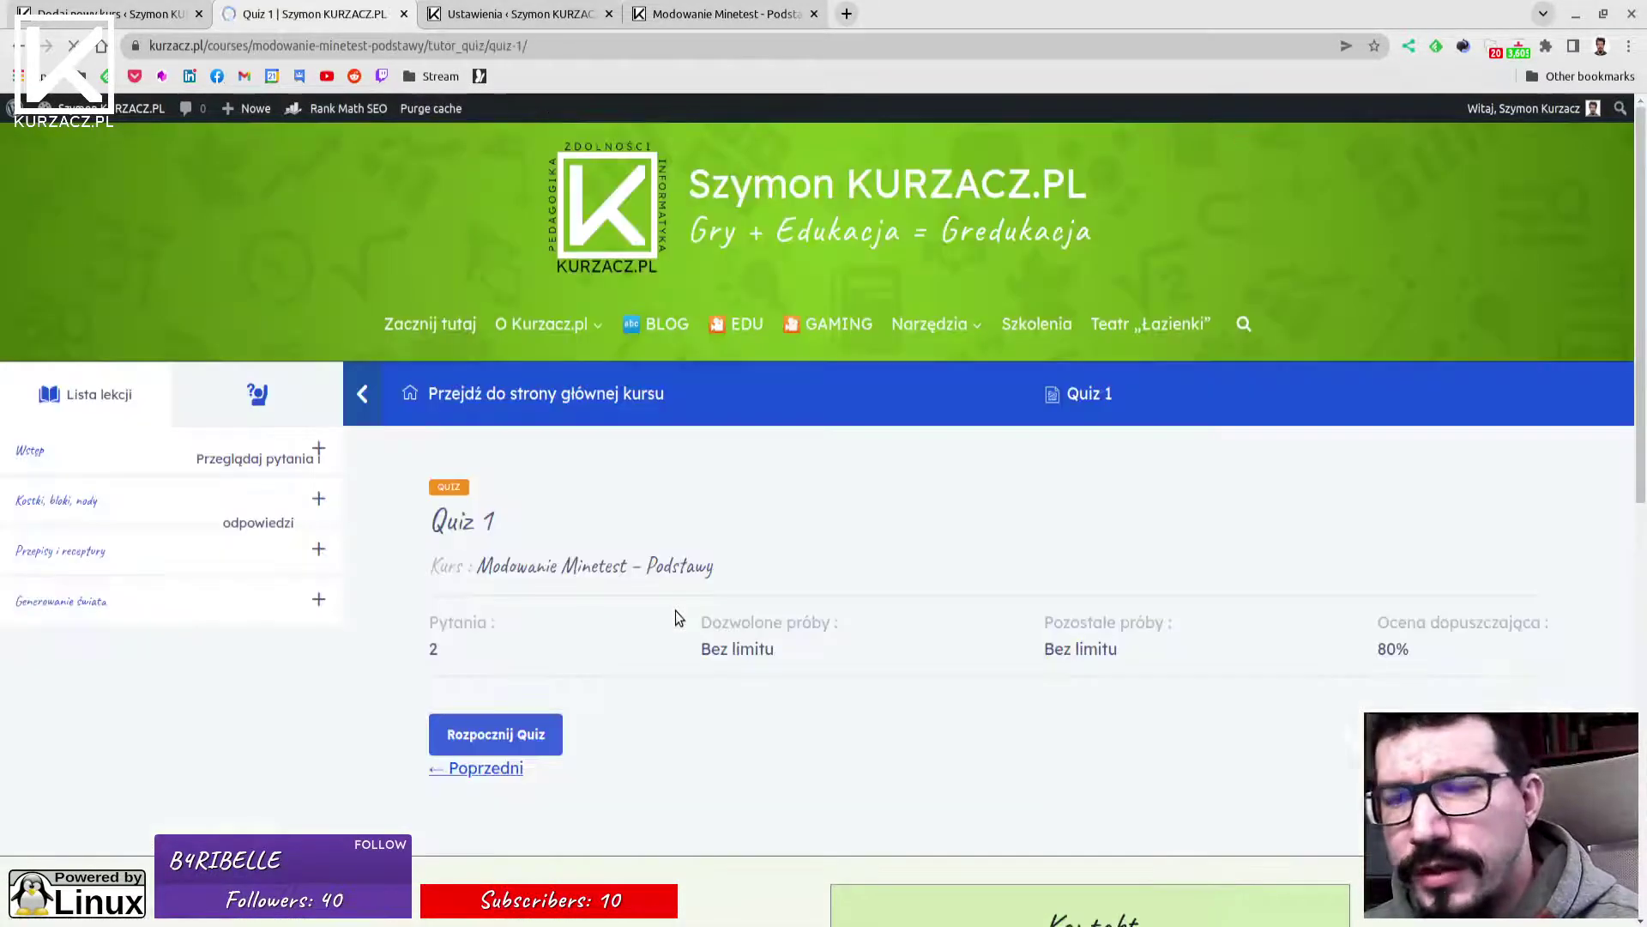
Expand the Kostki, bloki, nody and Przepisy i receptury topics in the quiz page's lesson list.
{"action": "scroll", "coordinate": [770, 512], "scroll_direction": "down", "scroll_amount": 2}
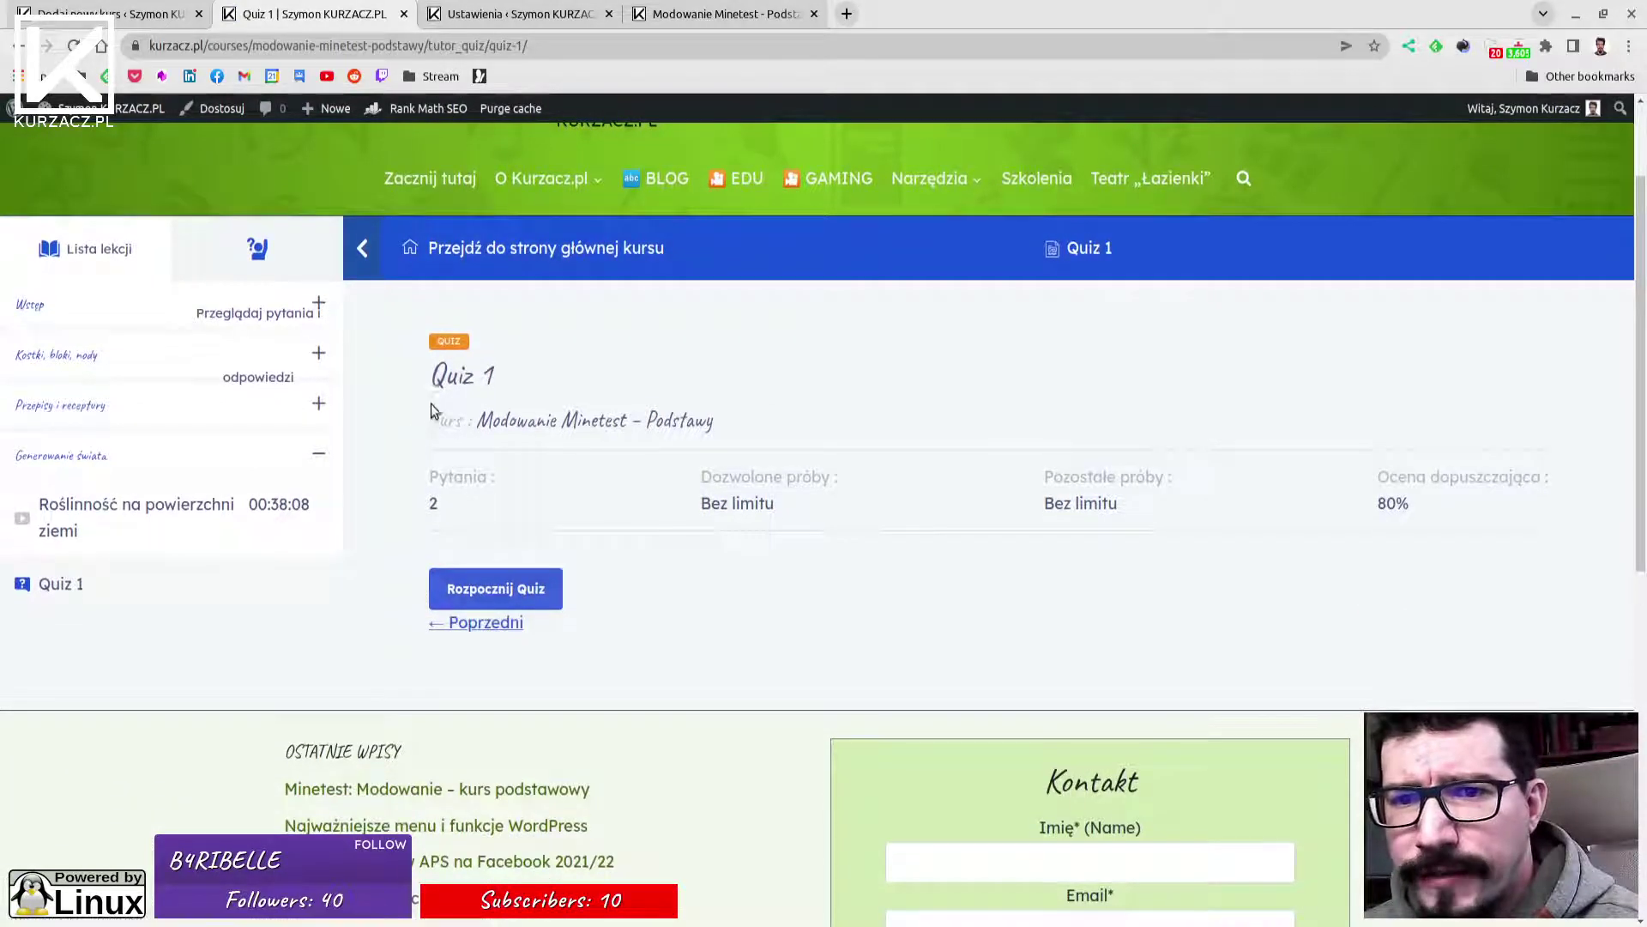
{"action": "left_click", "coordinate": [58, 359]}
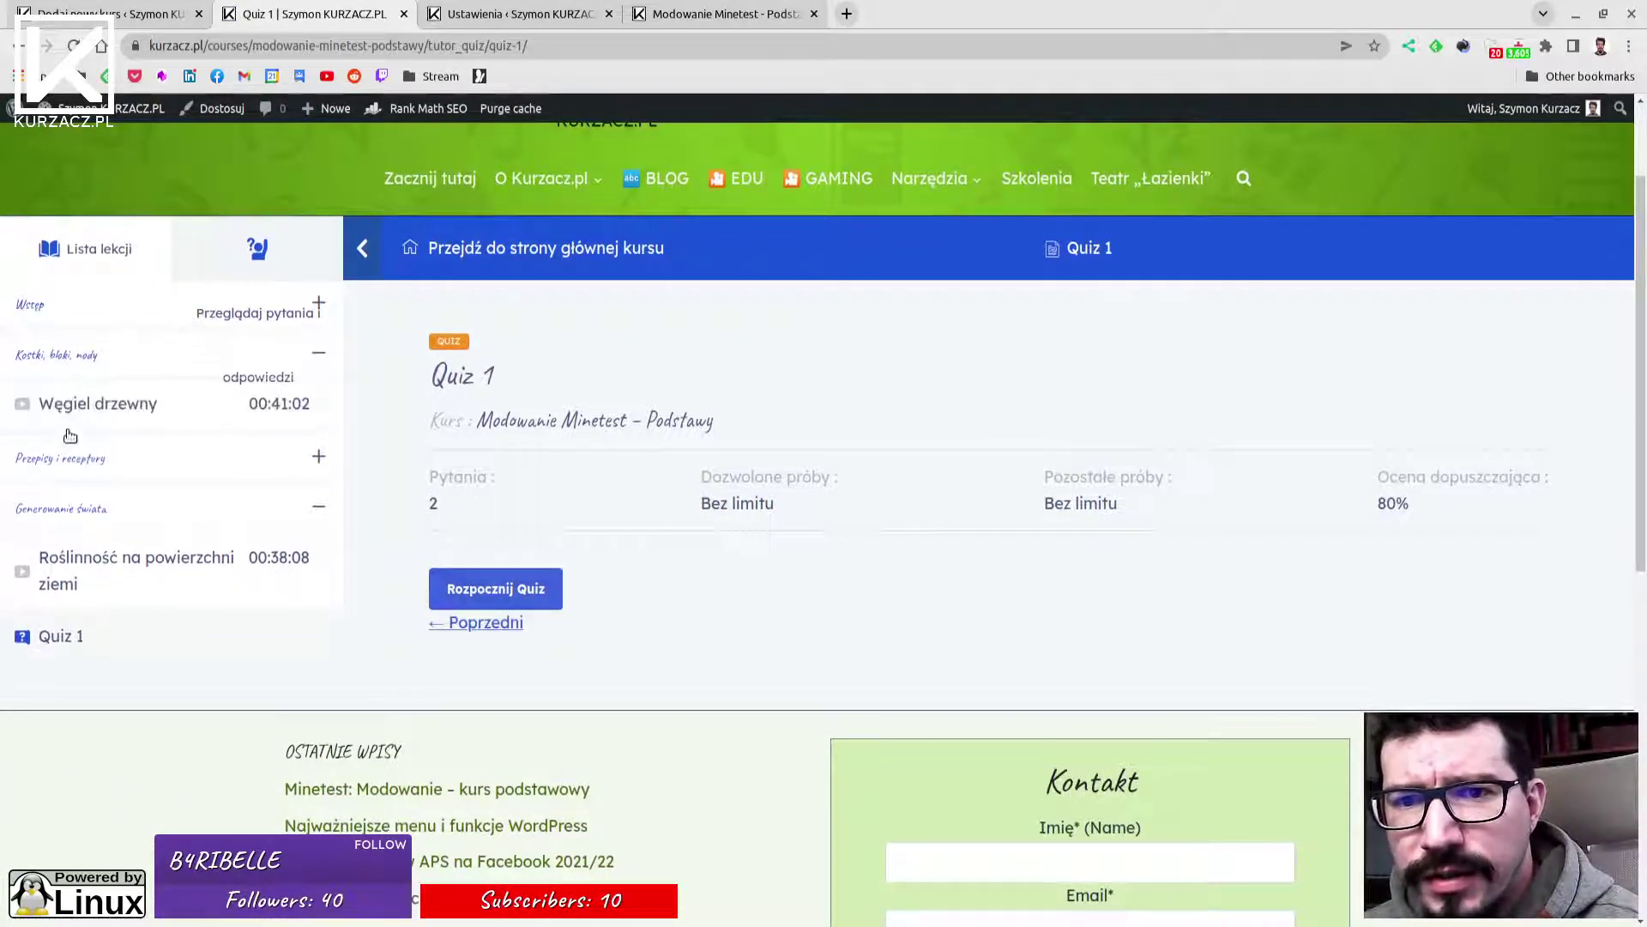
{"action": "left_click", "coordinate": [80, 456]}
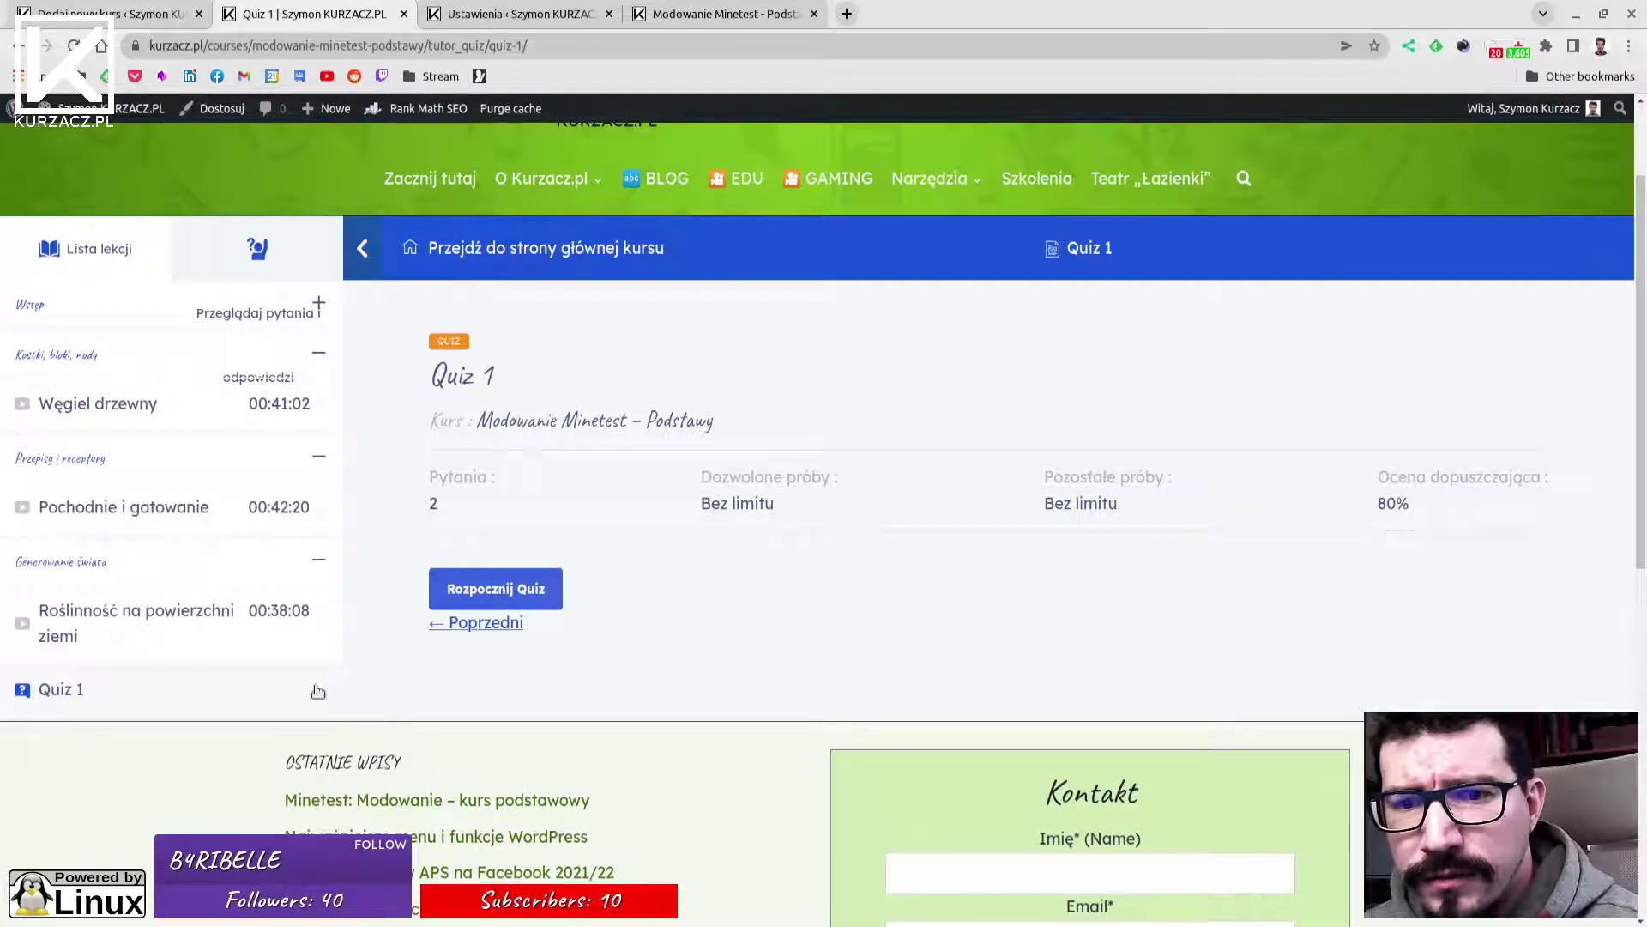
Start Quiz 1, answer Pytanie 1 with Prawda, and submit the quiz from Pytanie 2 without an answer.
{"action": "left_click", "coordinate": [505, 592]}
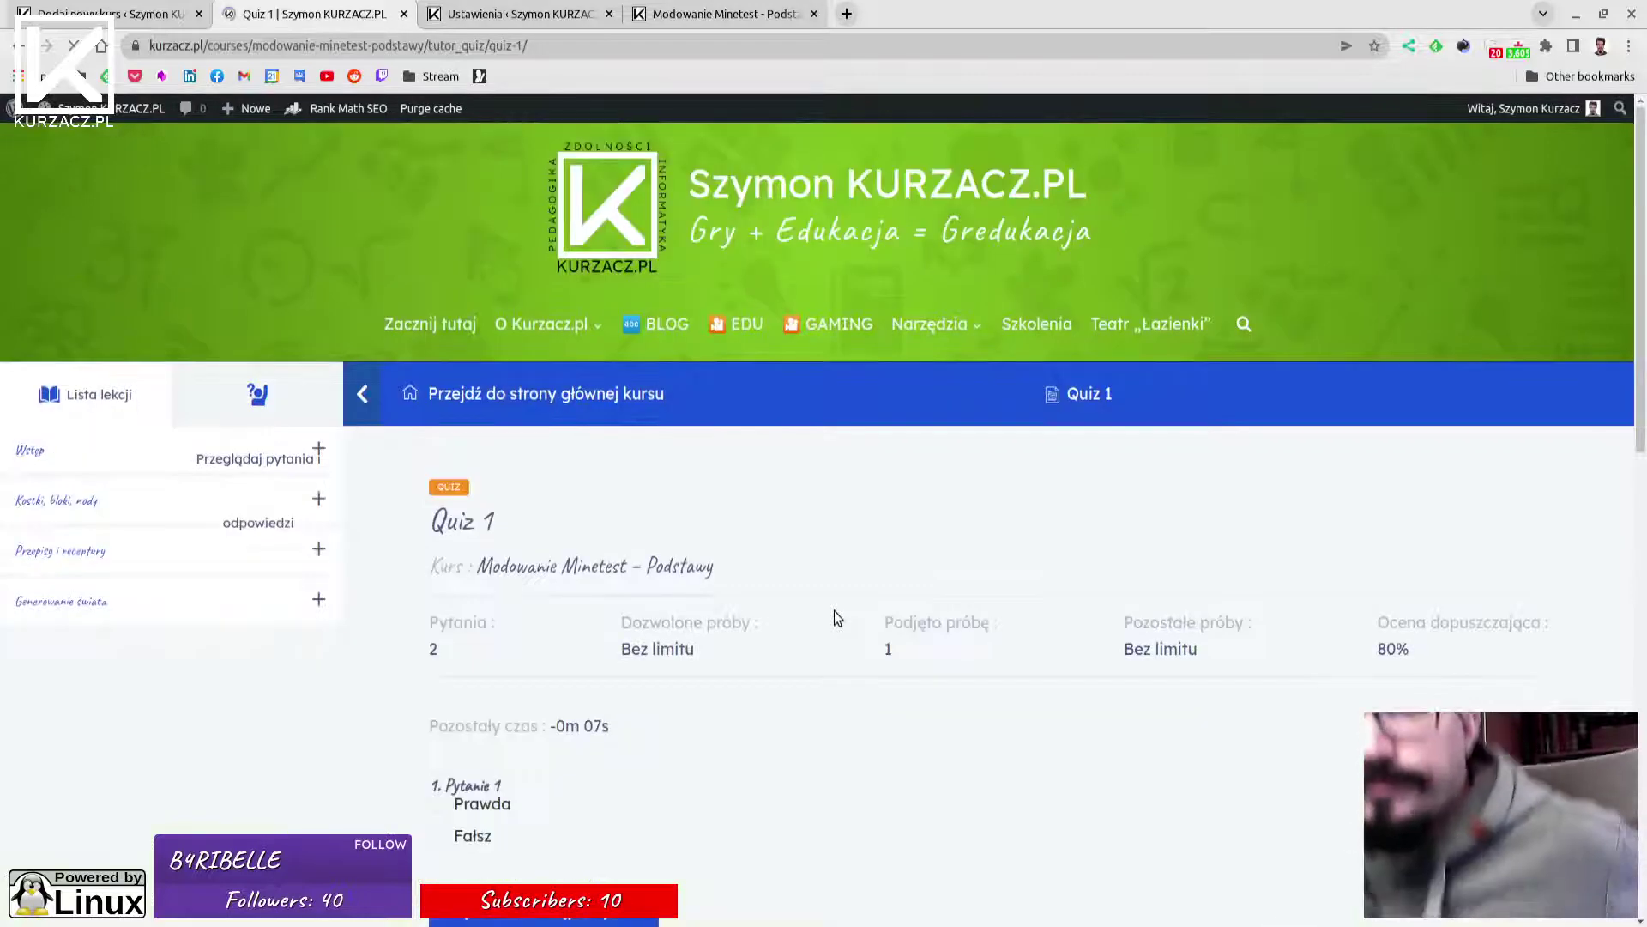
{"action": "scroll", "coordinate": [815, 610], "scroll_direction": "down", "scroll_amount": 5}
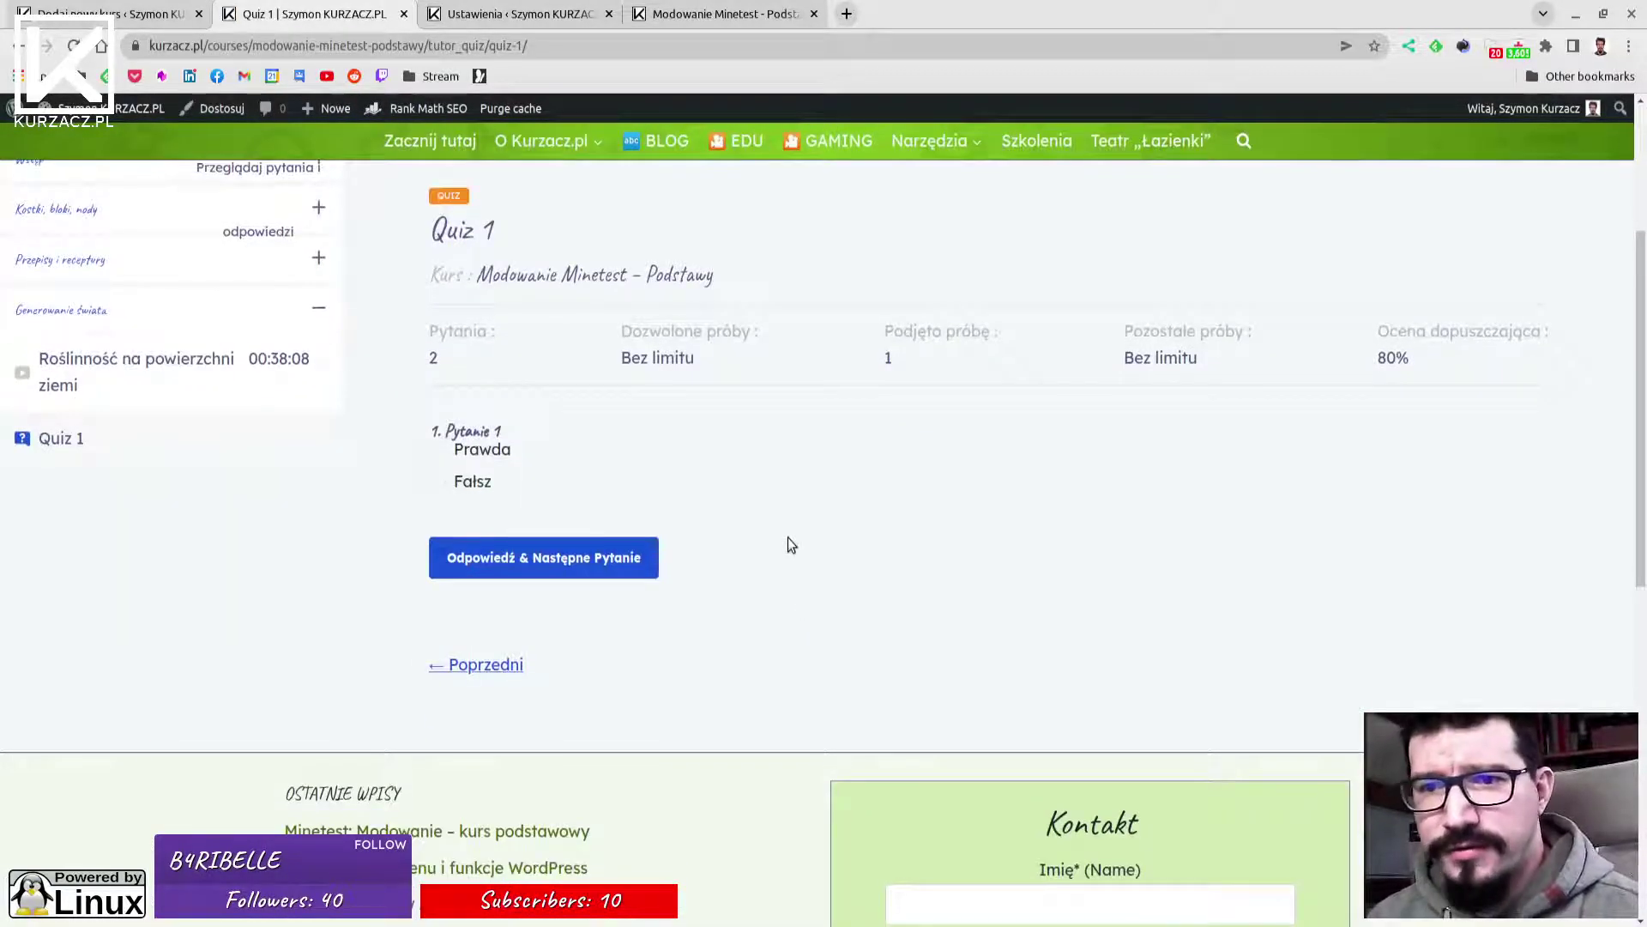
{"action": "left_click", "coordinate": [438, 451]}
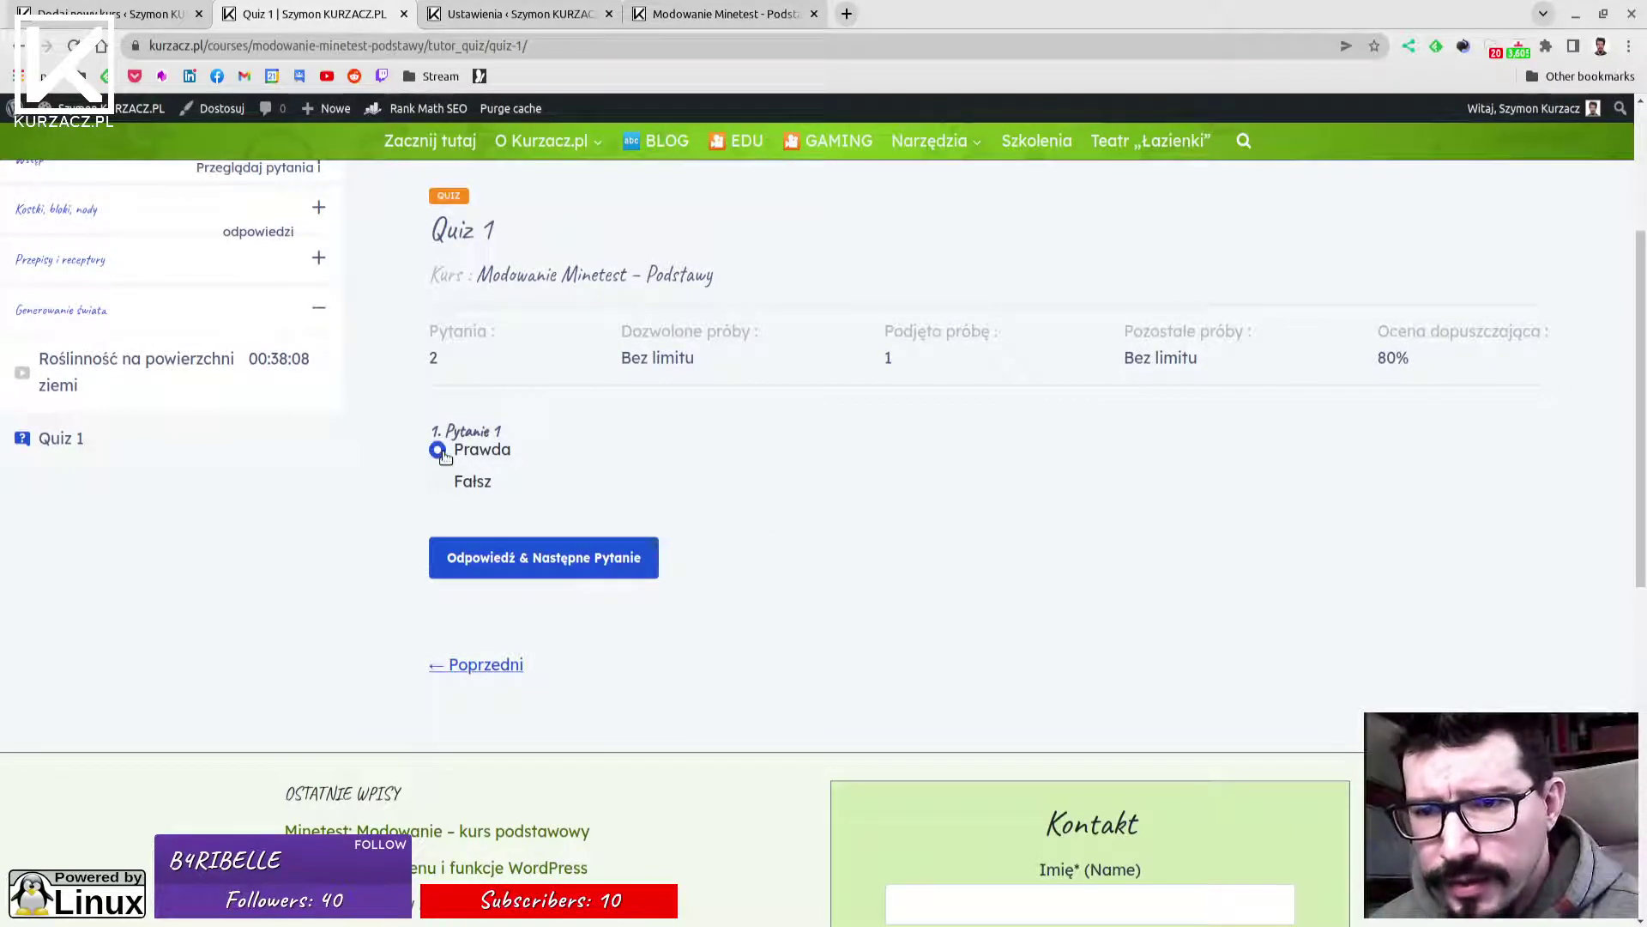
{"action": "left_click", "coordinate": [503, 559]}
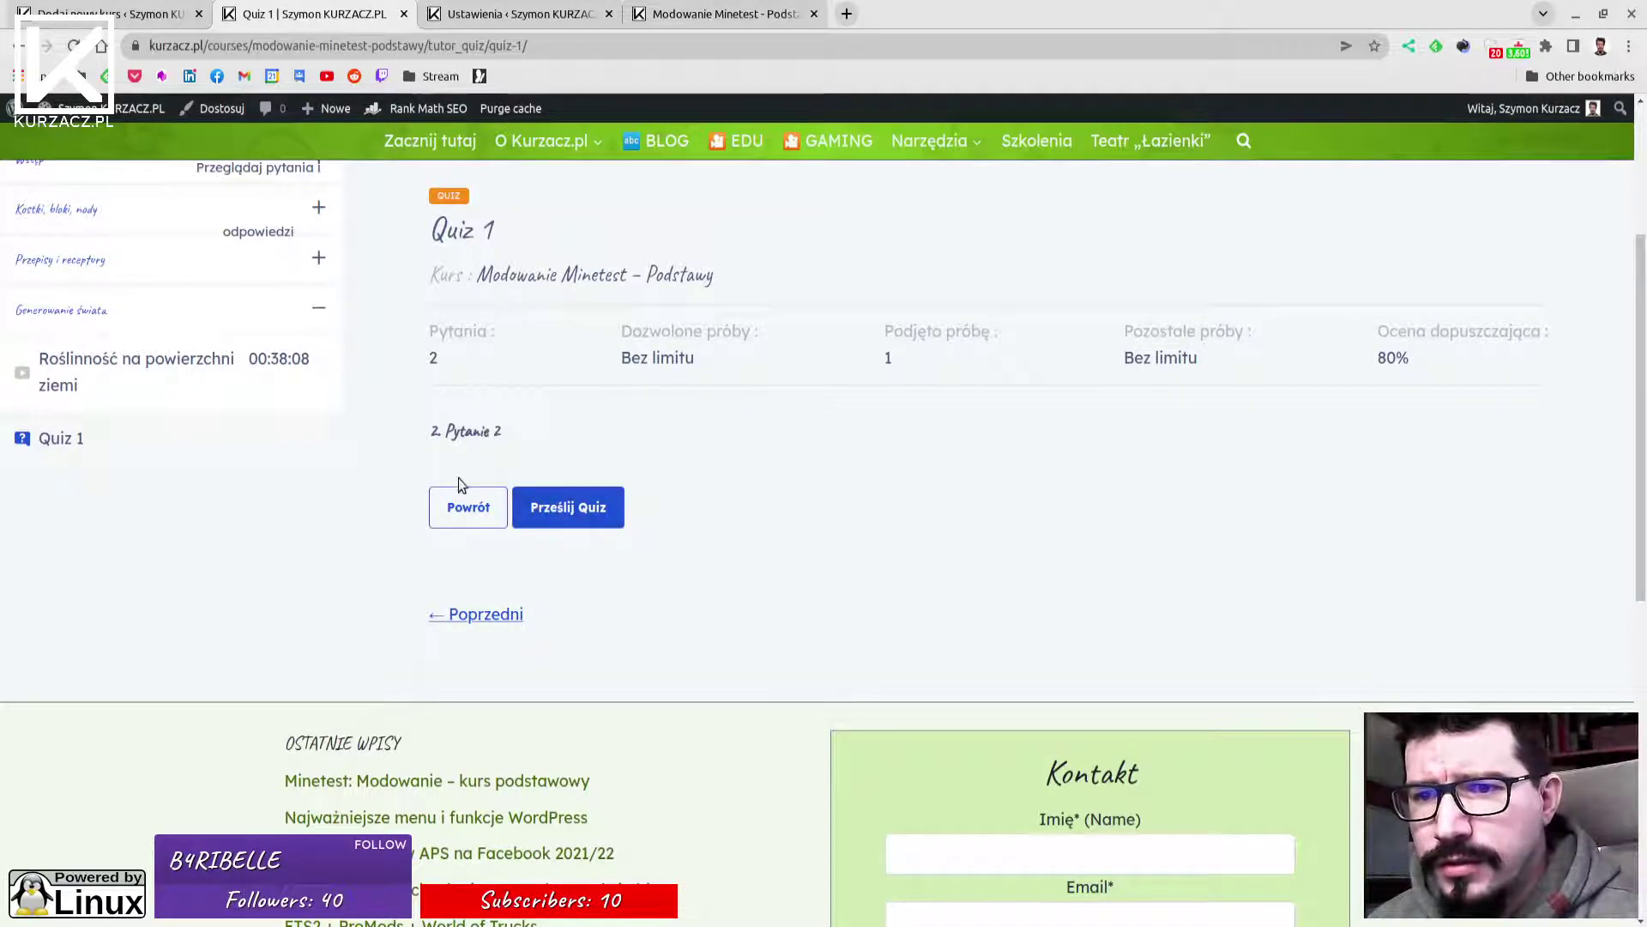
{"action": "left_click", "coordinate": [557, 510]}
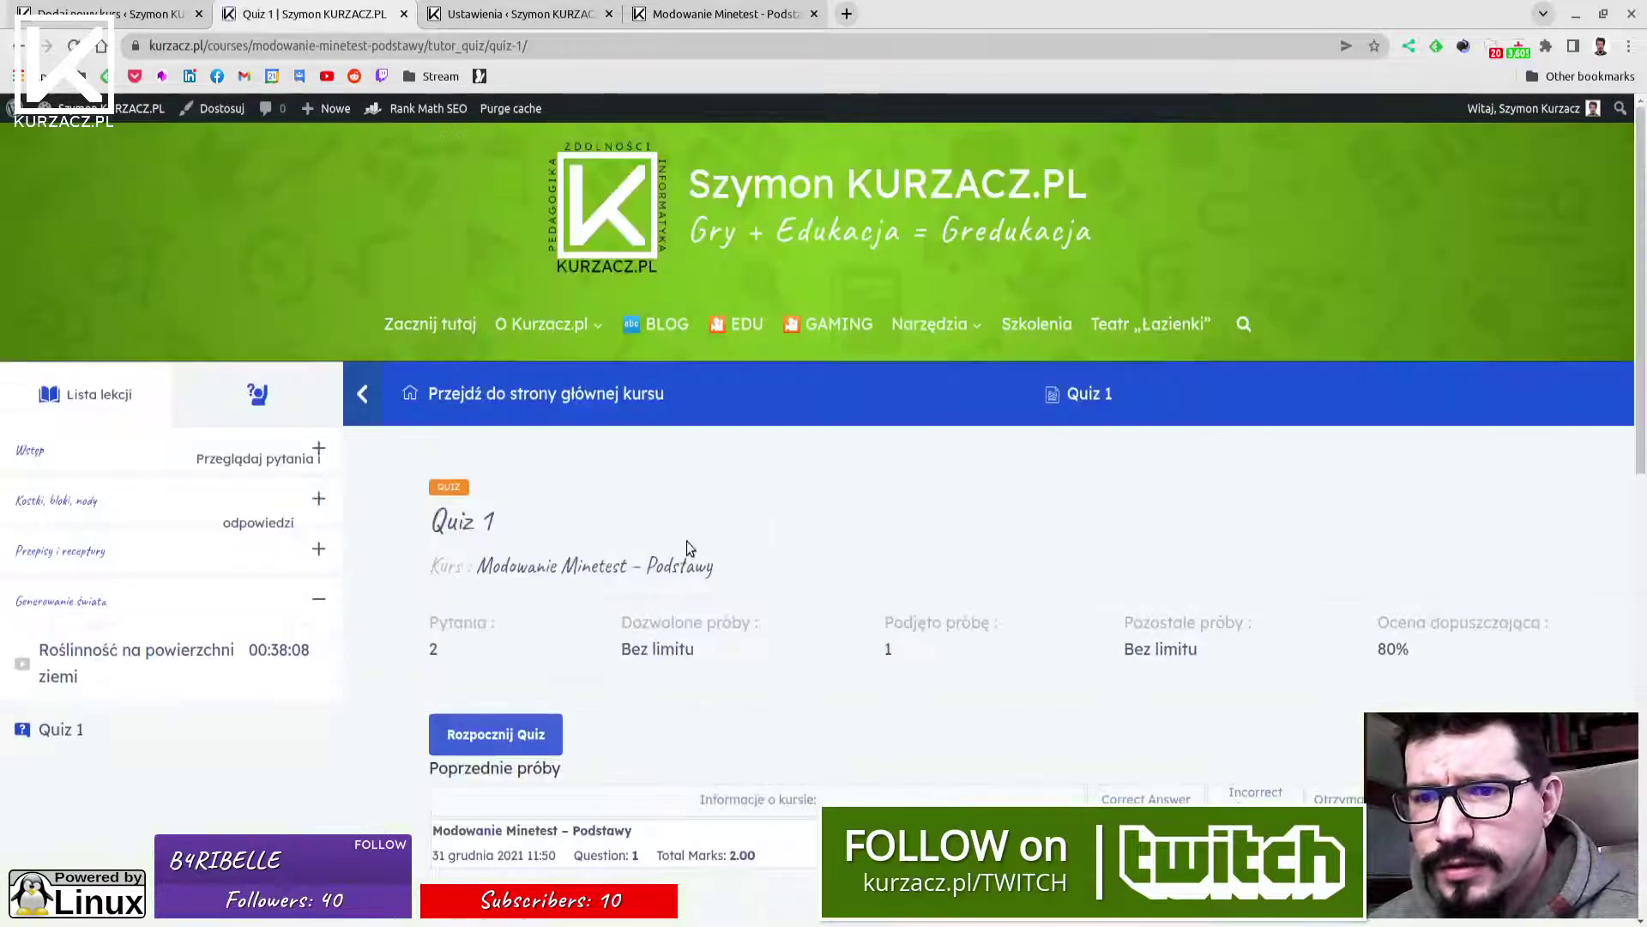
Examine the previous attempt's marks, correct and incorrect answers, grade and result against Quiz 1's passing grade.
{"action": "scroll", "coordinate": [700, 532], "scroll_direction": "down", "scroll_amount": 1}
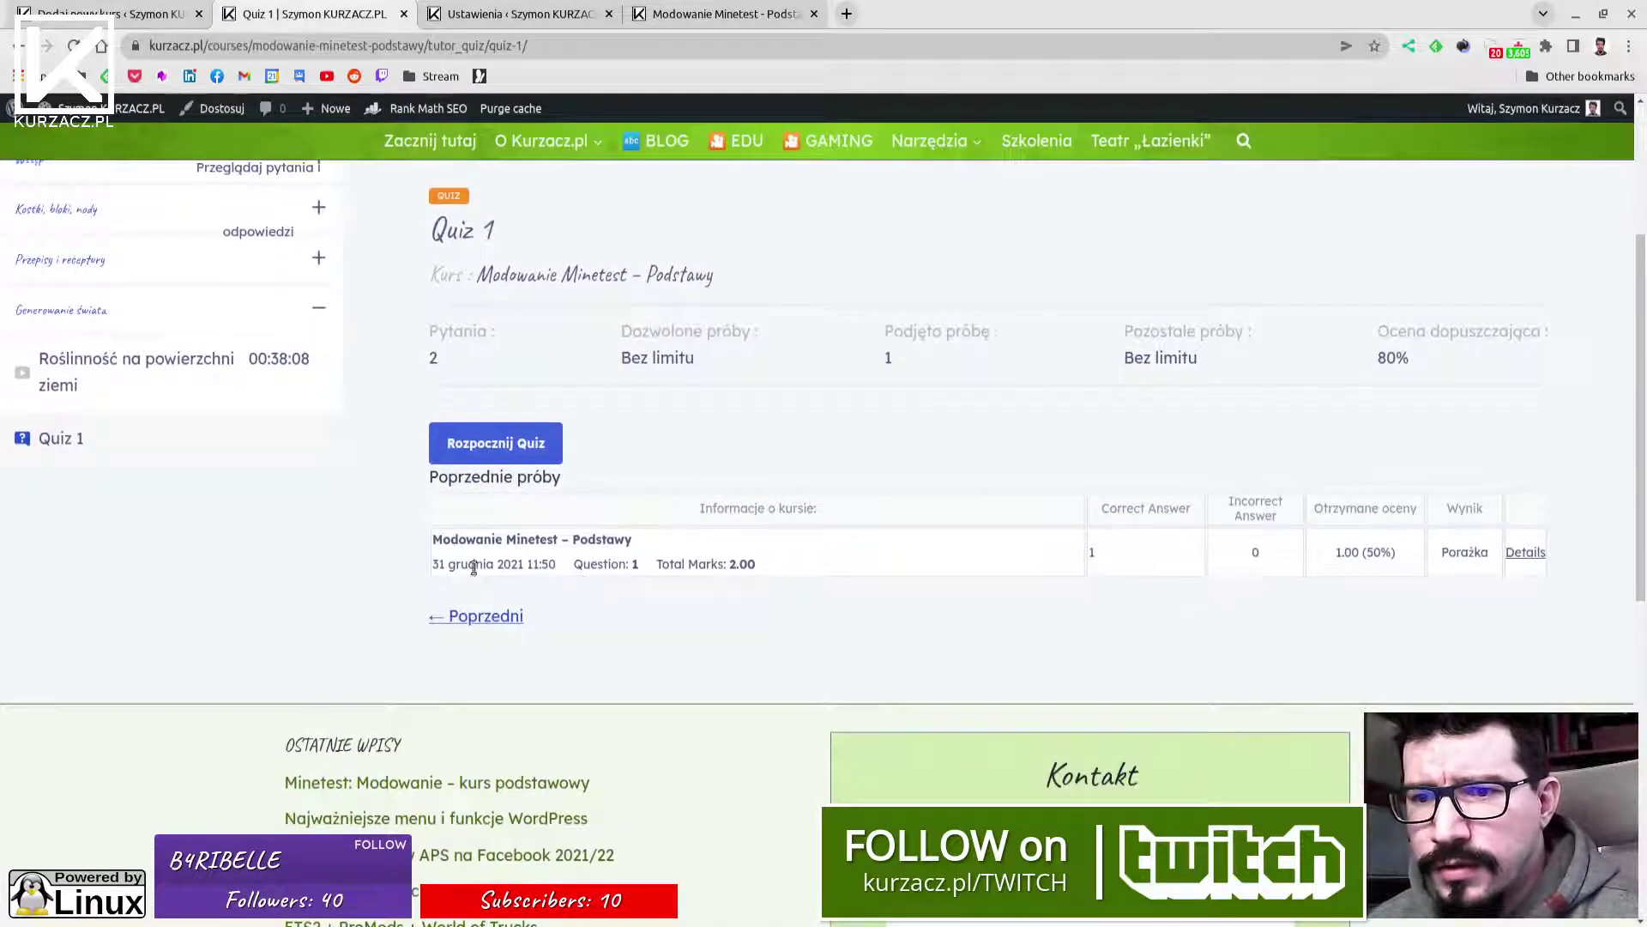
{"action": "left_click_drag", "start_coordinate": [573, 566], "coordinate": [759, 573]}
{"action": "left_click_drag", "start_coordinate": [1070, 566], "coordinate": [1132, 557]}
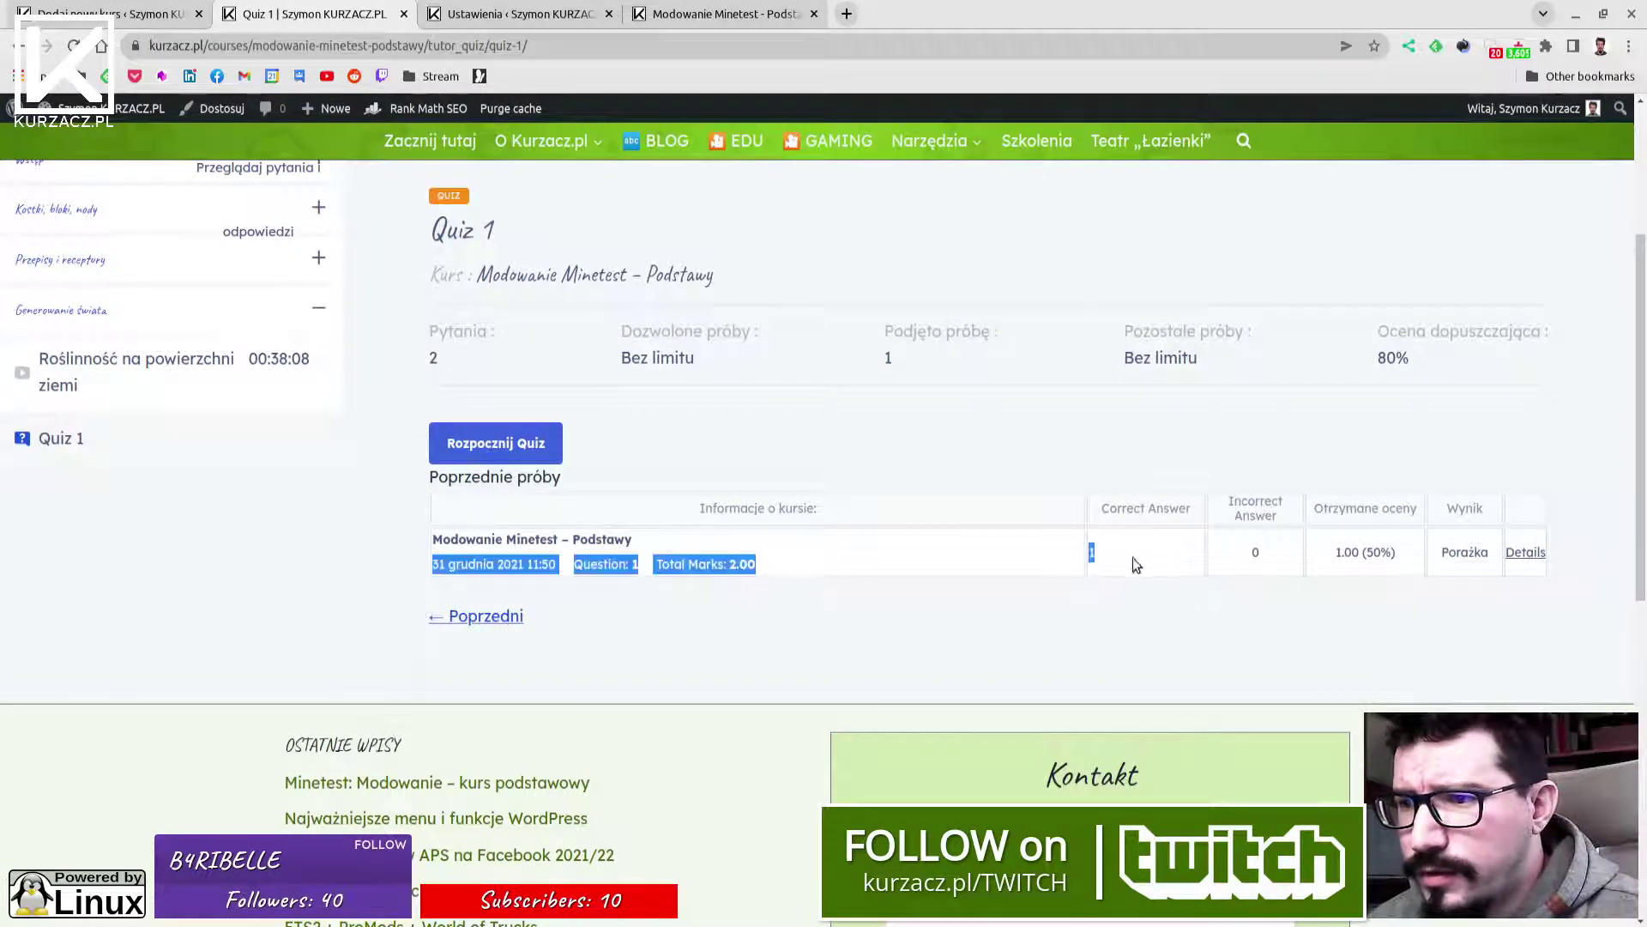
{"action": "left_click", "coordinate": [1228, 549]}
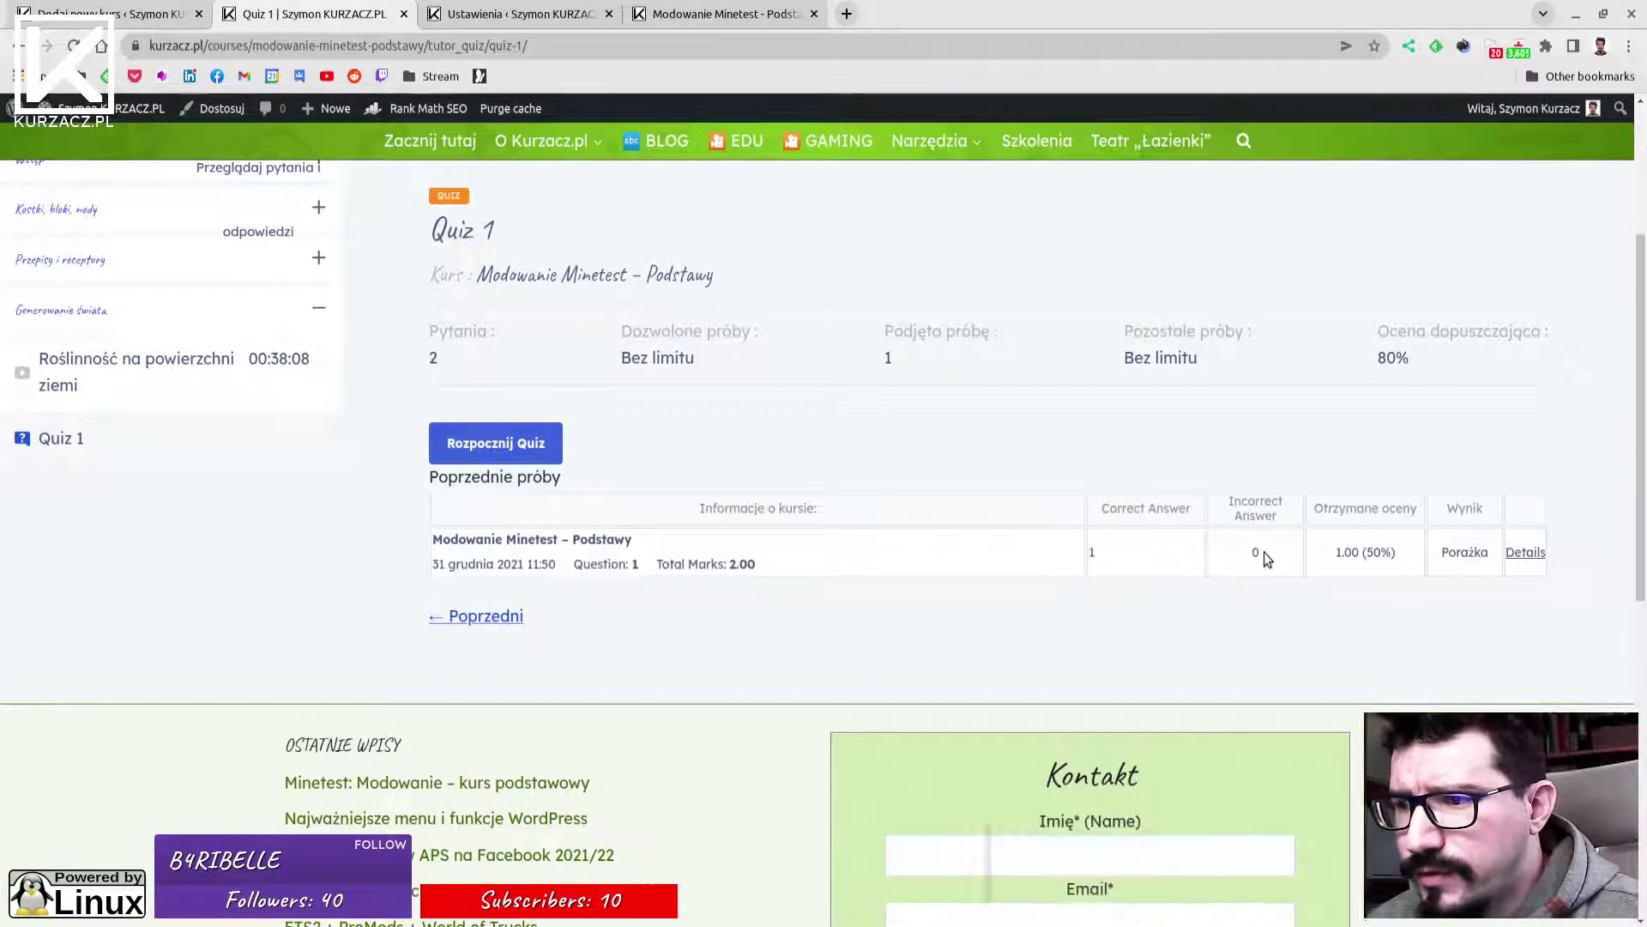
{"action": "left_click_drag", "start_coordinate": [1336, 553], "coordinate": [1403, 559]}
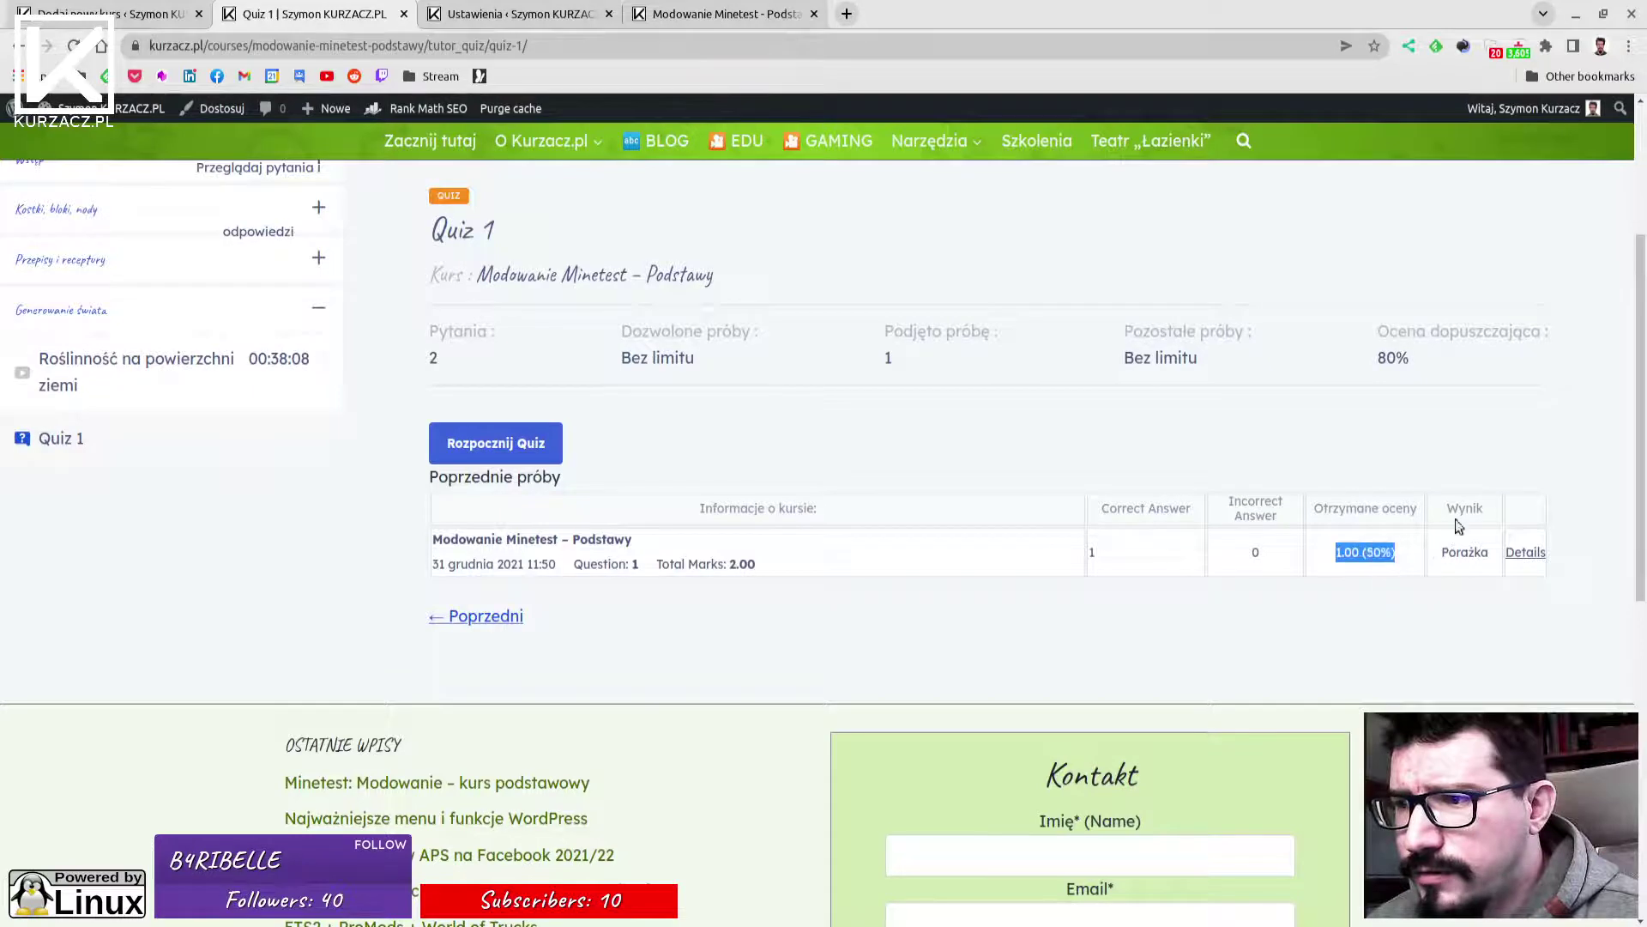
{"action": "left_click", "coordinate": [1455, 553]}
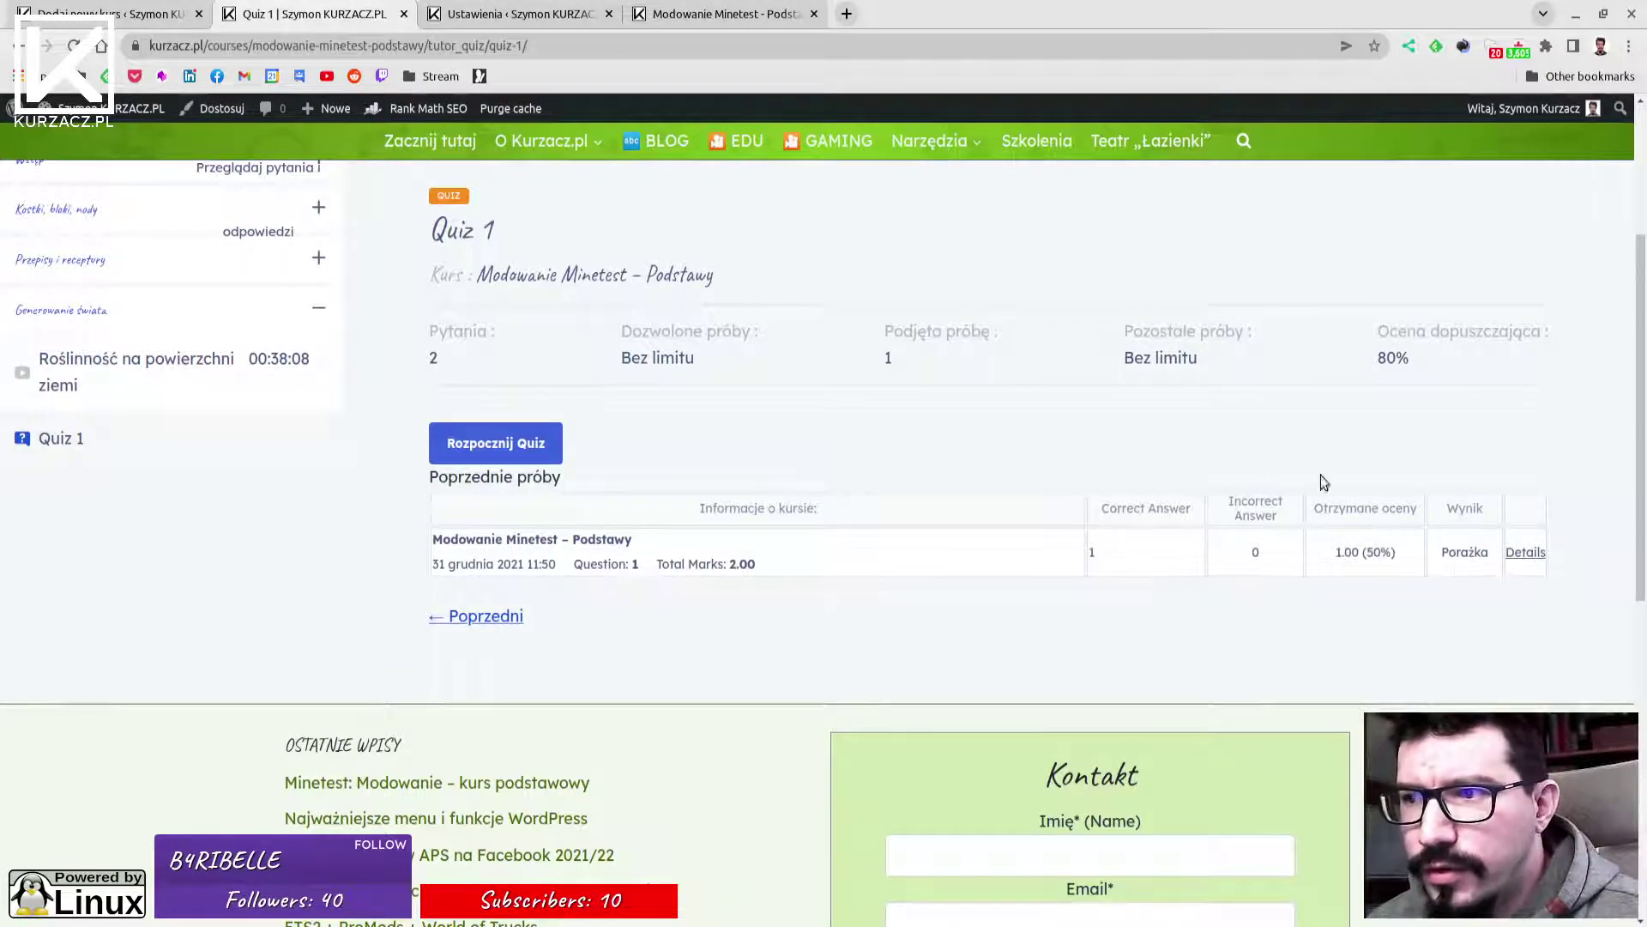
{"action": "left_click_drag", "start_coordinate": [1370, 363], "coordinate": [1431, 369]}
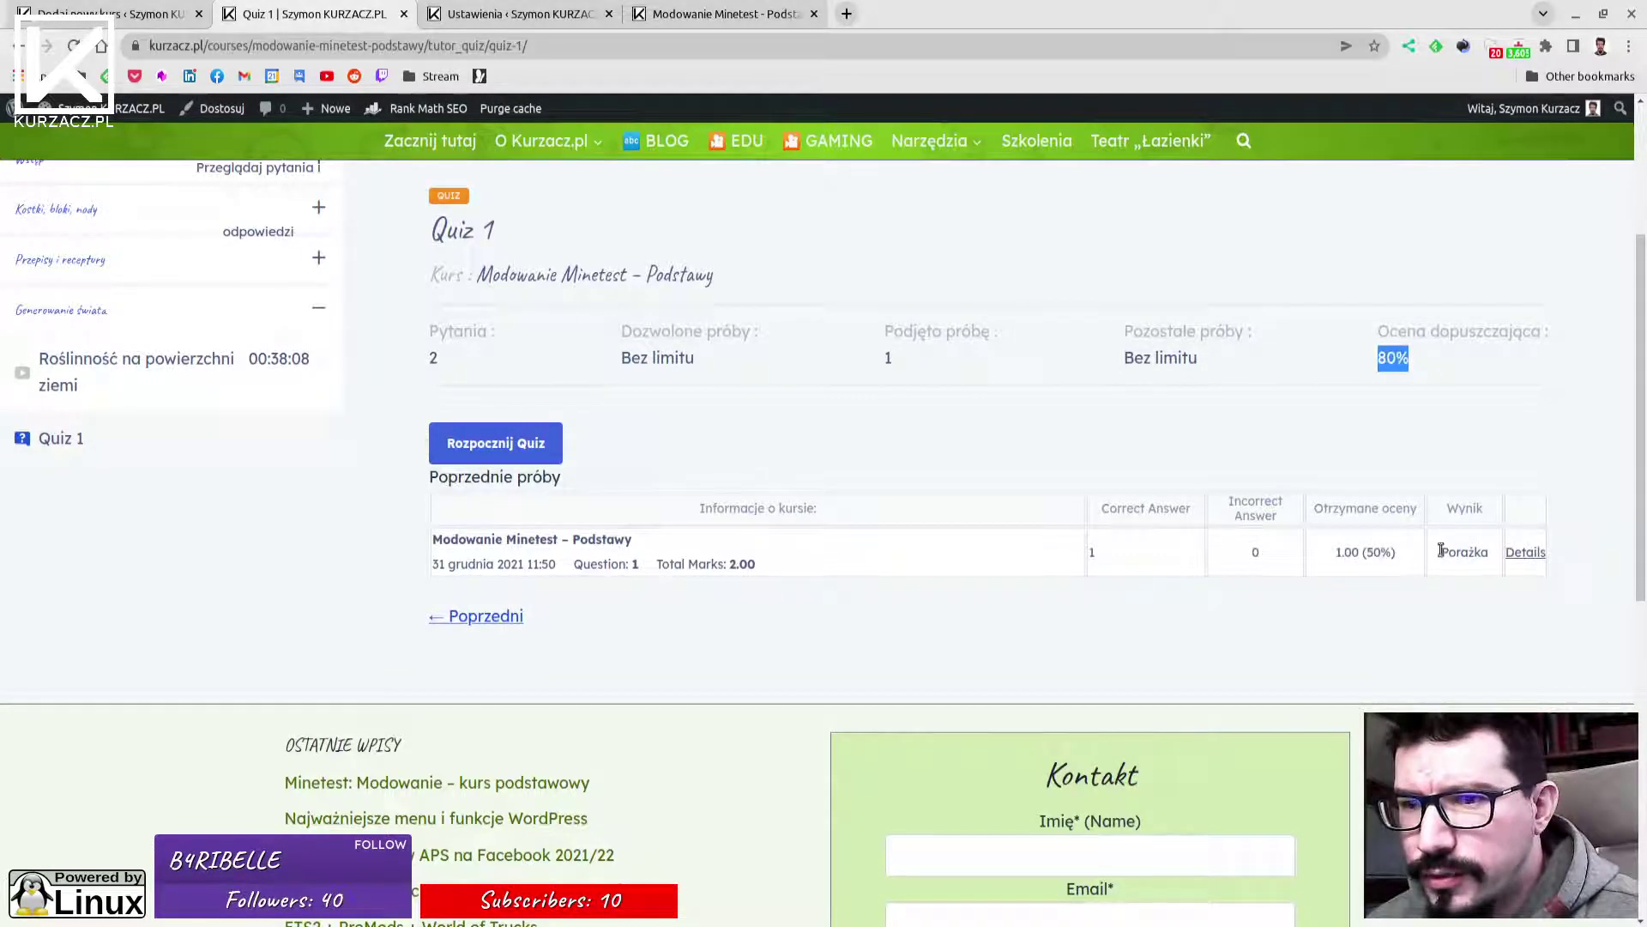
{"action": "left_click", "coordinate": [699, 557]}
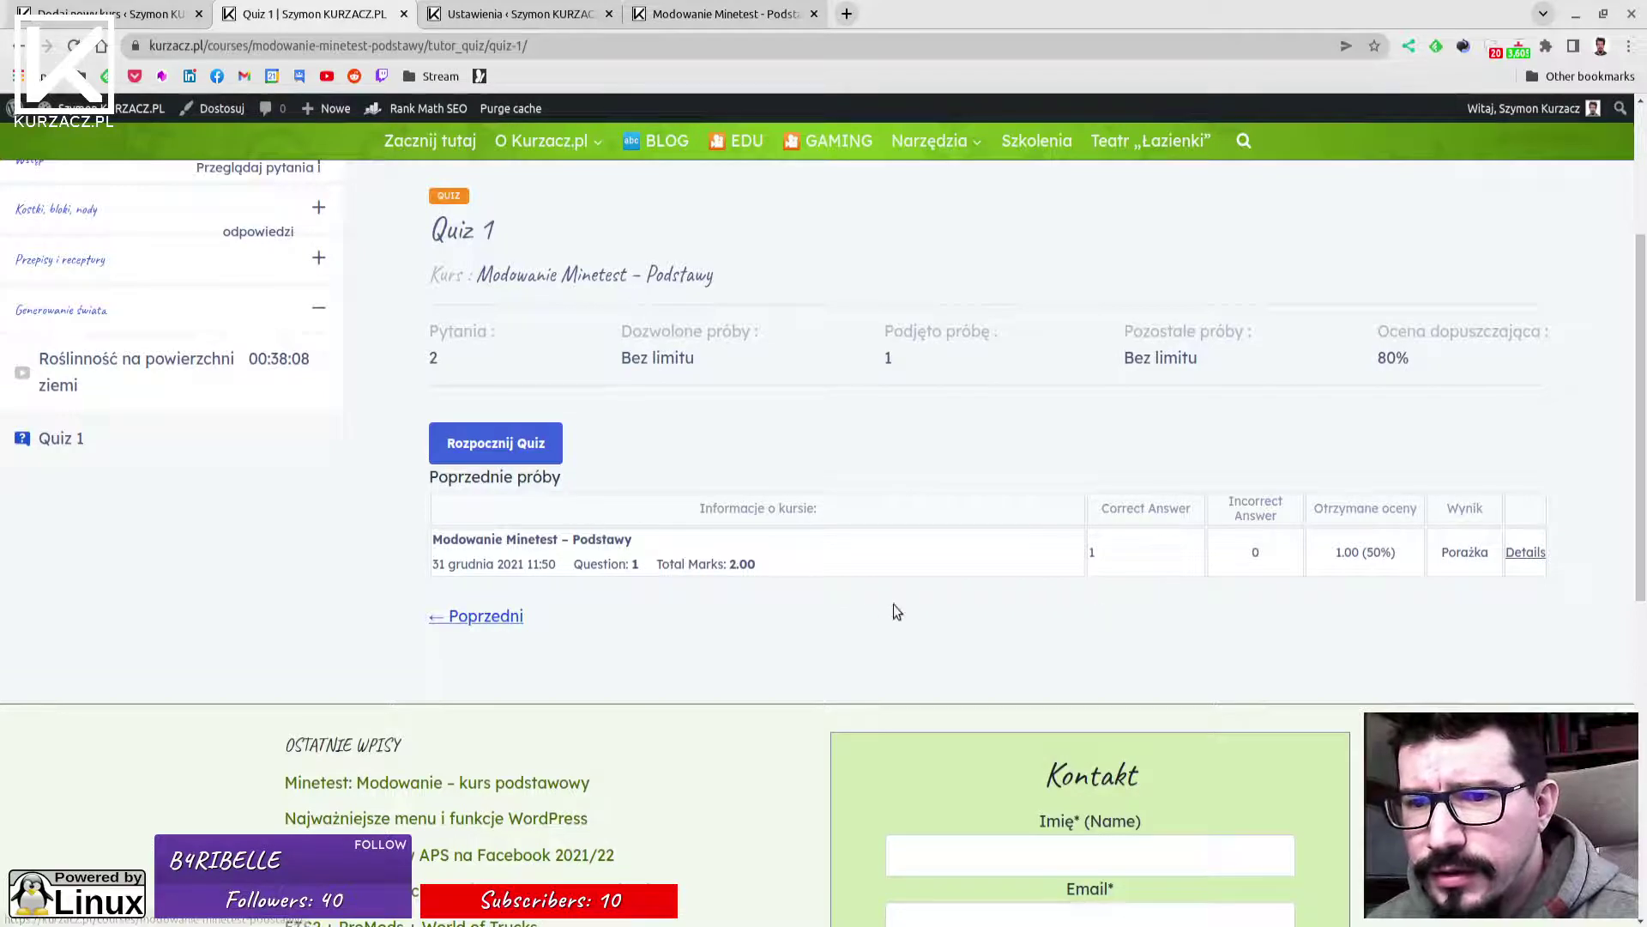
Open the details of the Quiz 1 attempt and examine its results, the quiz overview and the student dashboard's sections.
{"action": "left_click", "coordinate": [1520, 556]}
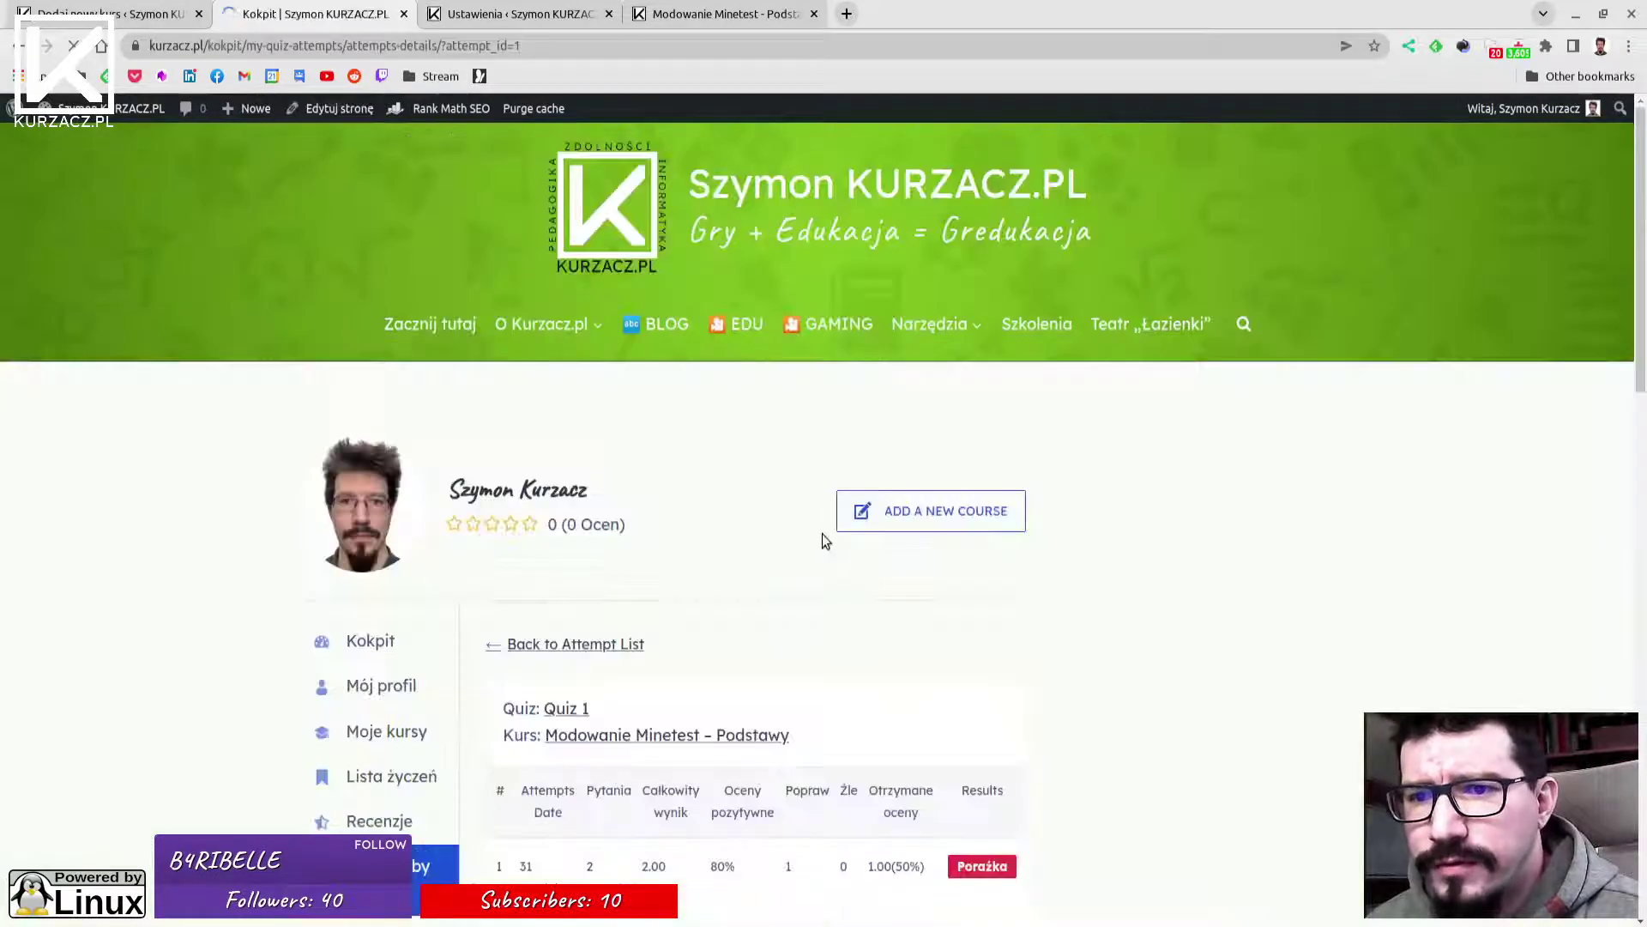
{"action": "scroll", "coordinate": [822, 534], "scroll_direction": "down", "scroll_amount": 5}
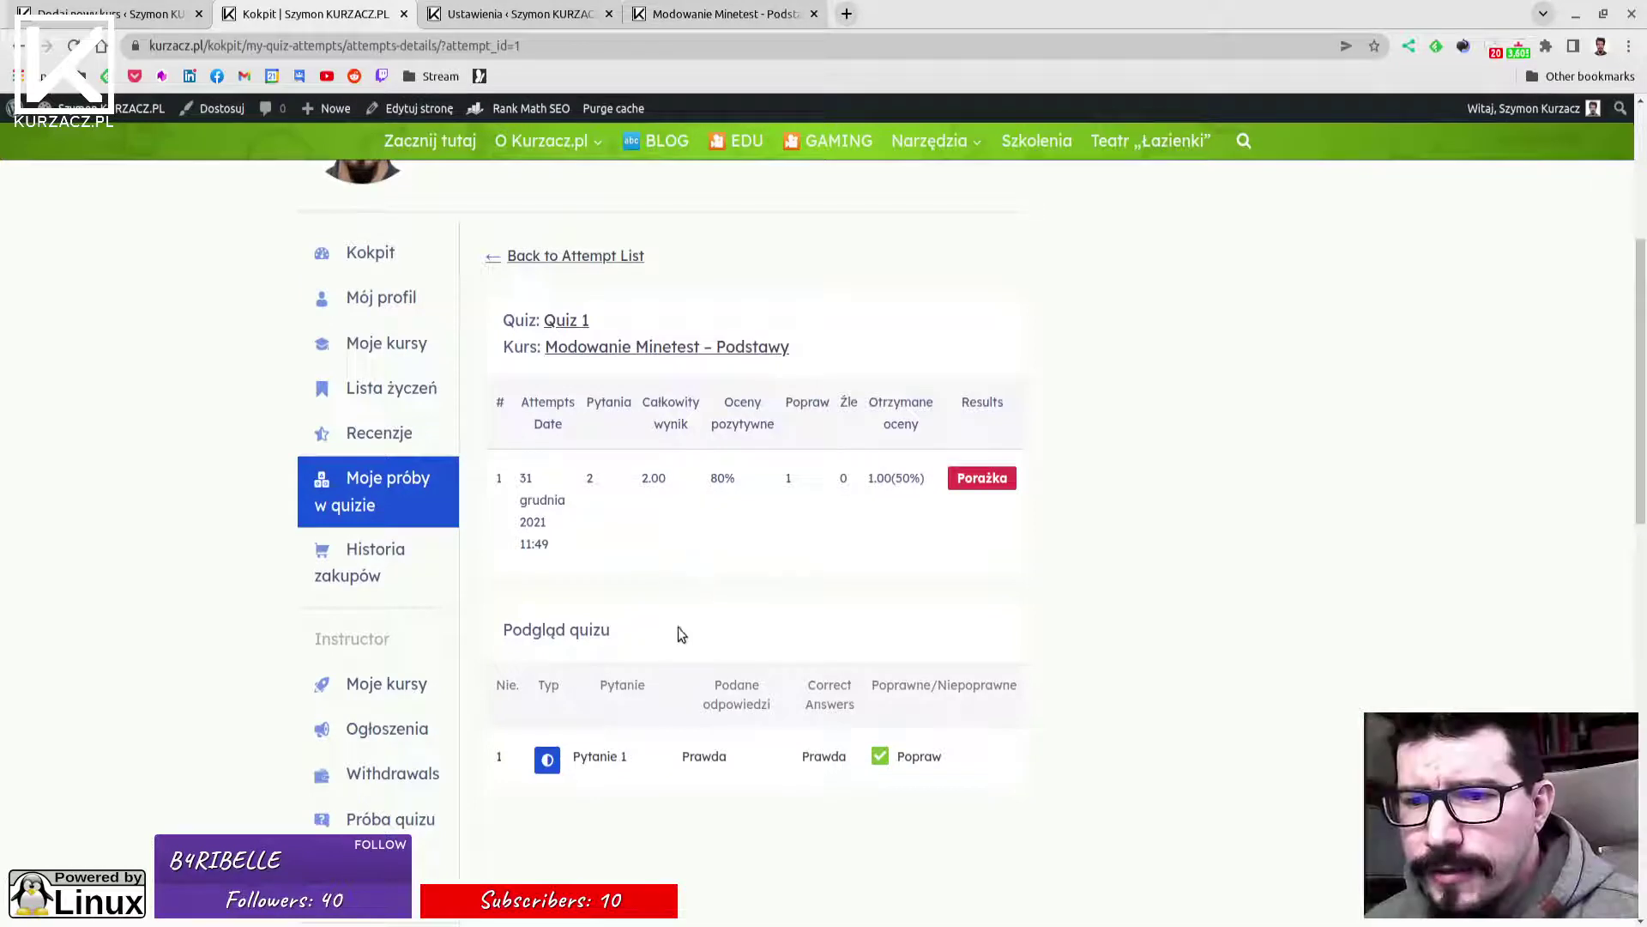
{"action": "scroll", "coordinate": [644, 684], "scroll_direction": "down", "scroll_amount": 3}
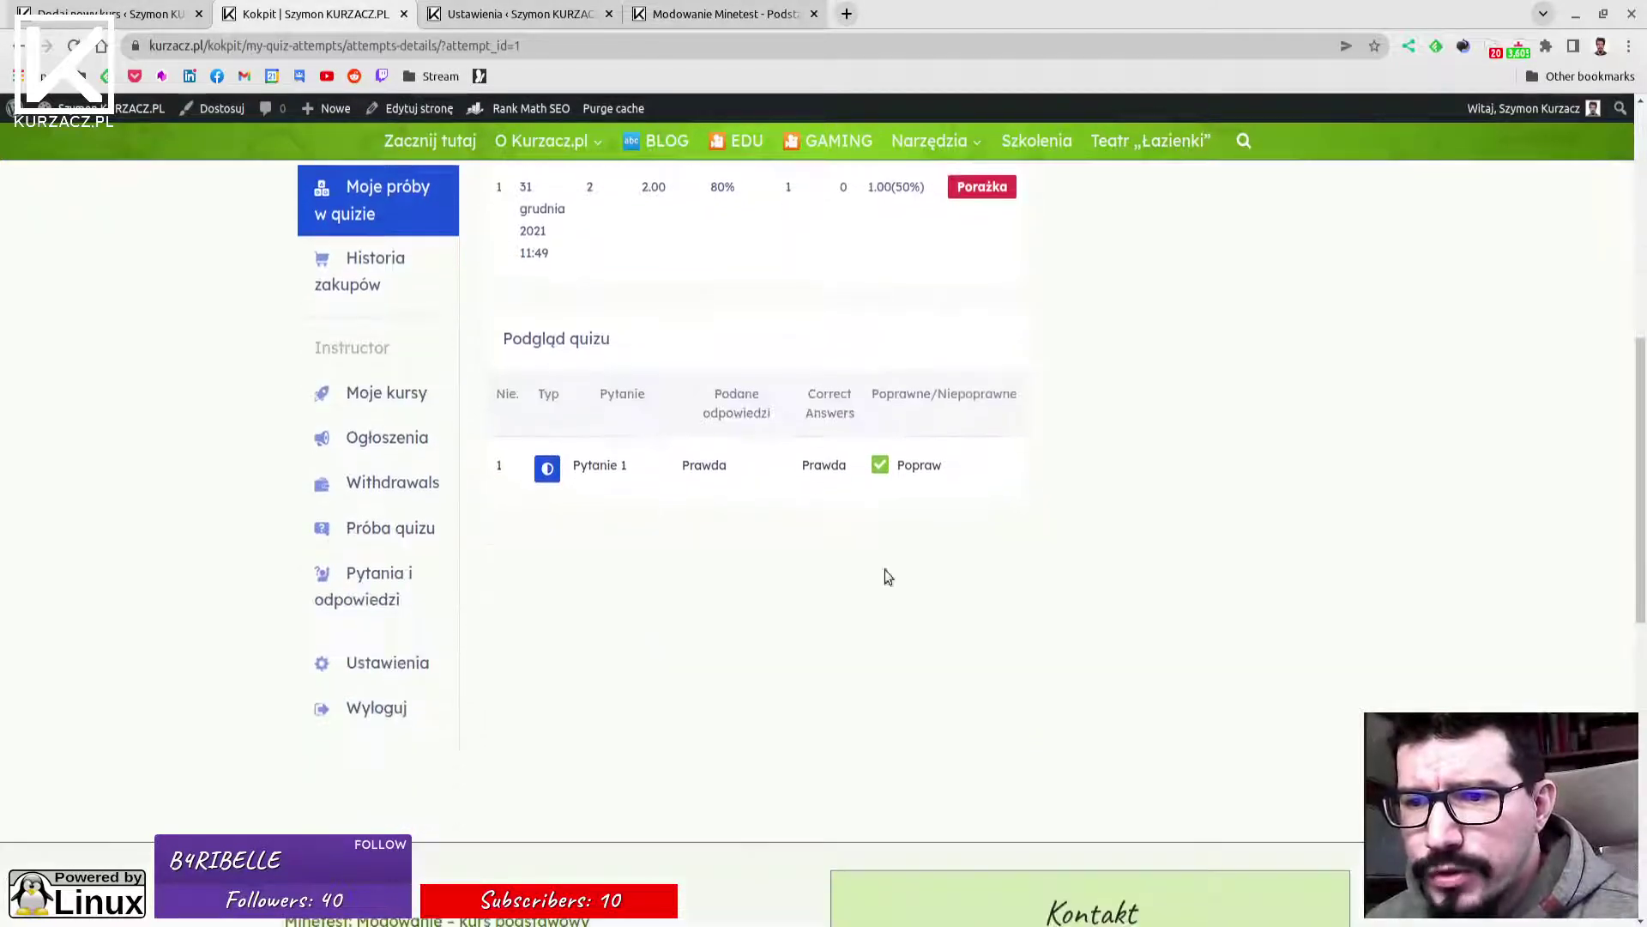
{"action": "scroll", "coordinate": [674, 492], "scroll_direction": "up", "scroll_amount": 2}
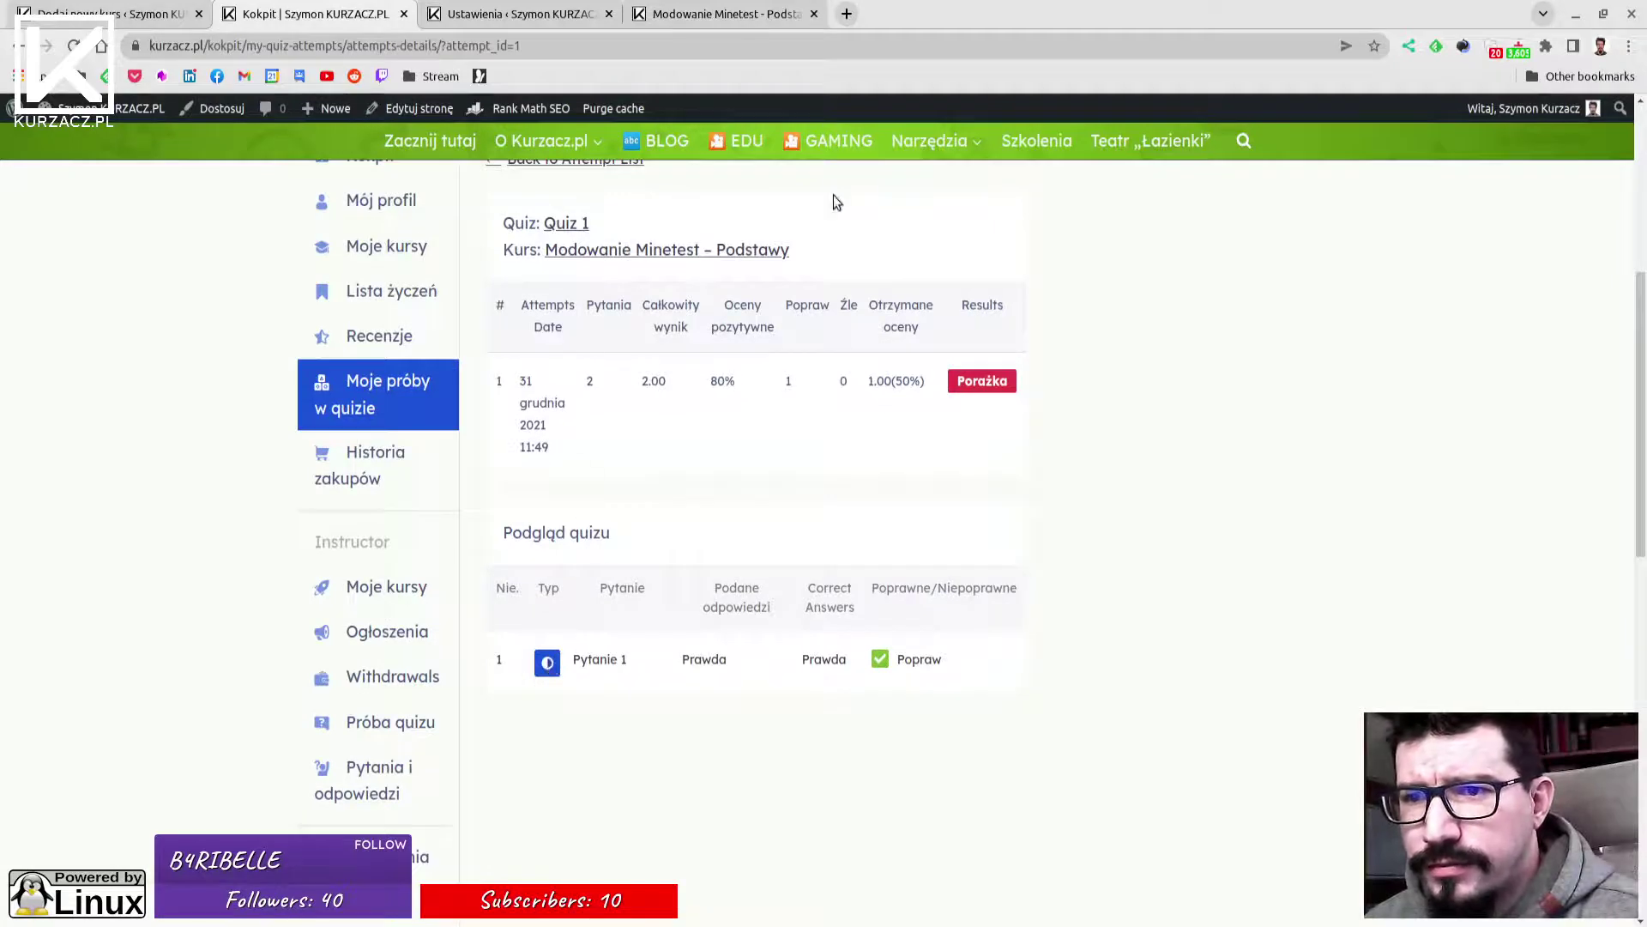
{"action": "scroll", "coordinate": [761, 626], "scroll_direction": "up", "scroll_amount": 3}
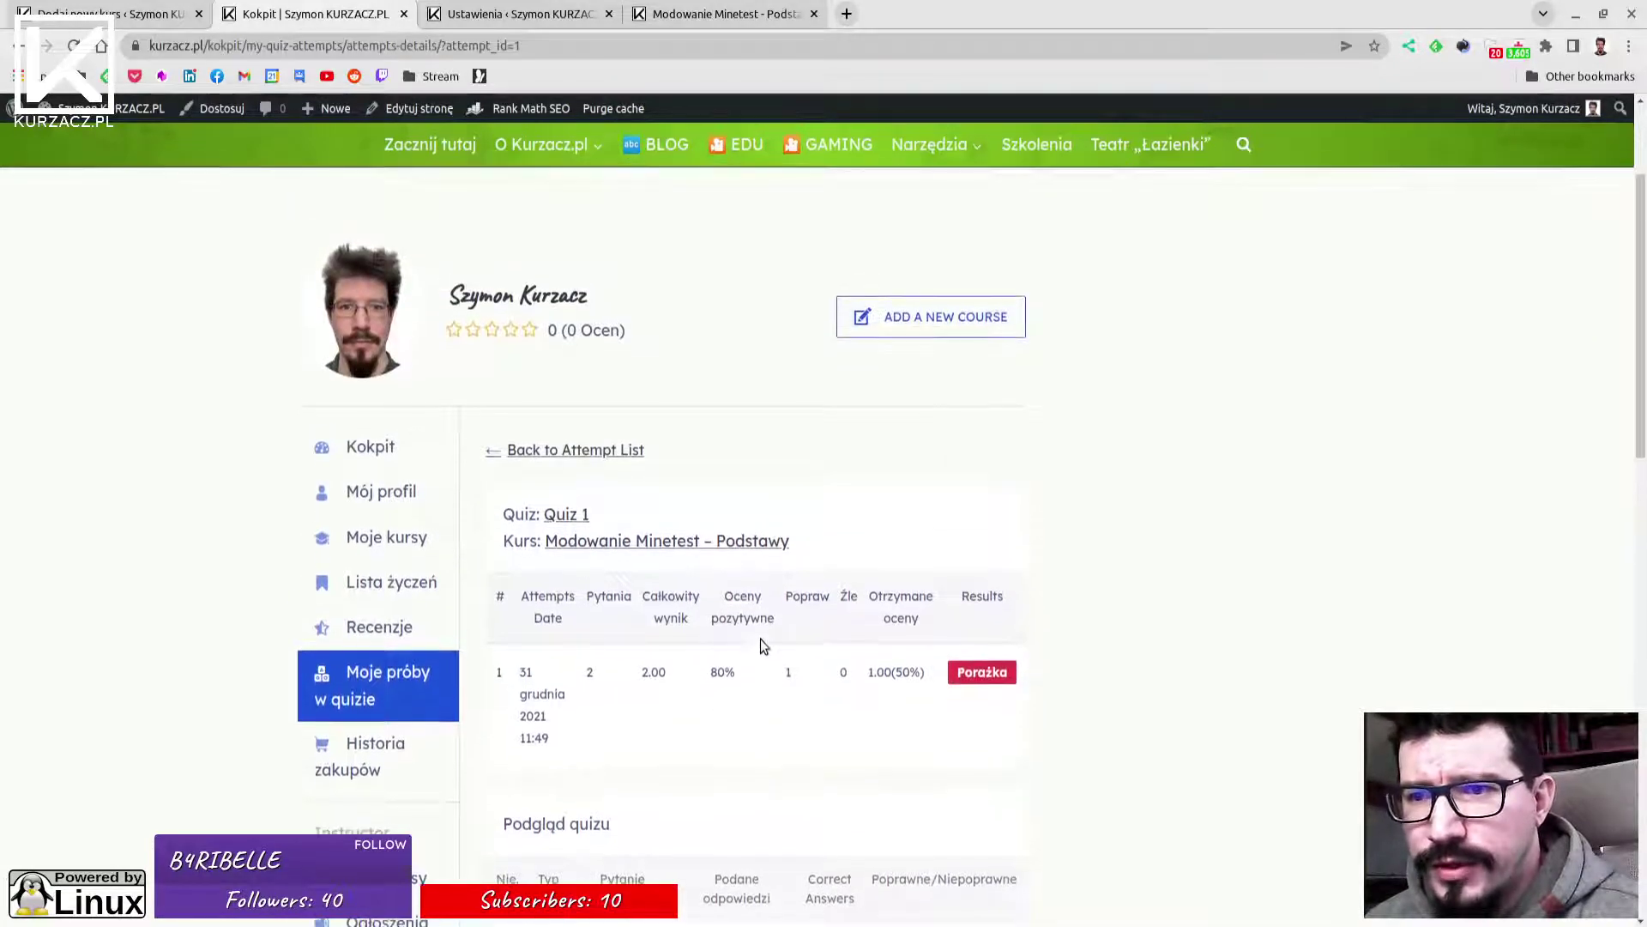
{"action": "scroll", "coordinate": [761, 641], "scroll_direction": "up", "scroll_amount": 2}
{"action": "scroll", "coordinate": [670, 601], "scroll_direction": "down", "scroll_amount": 4}
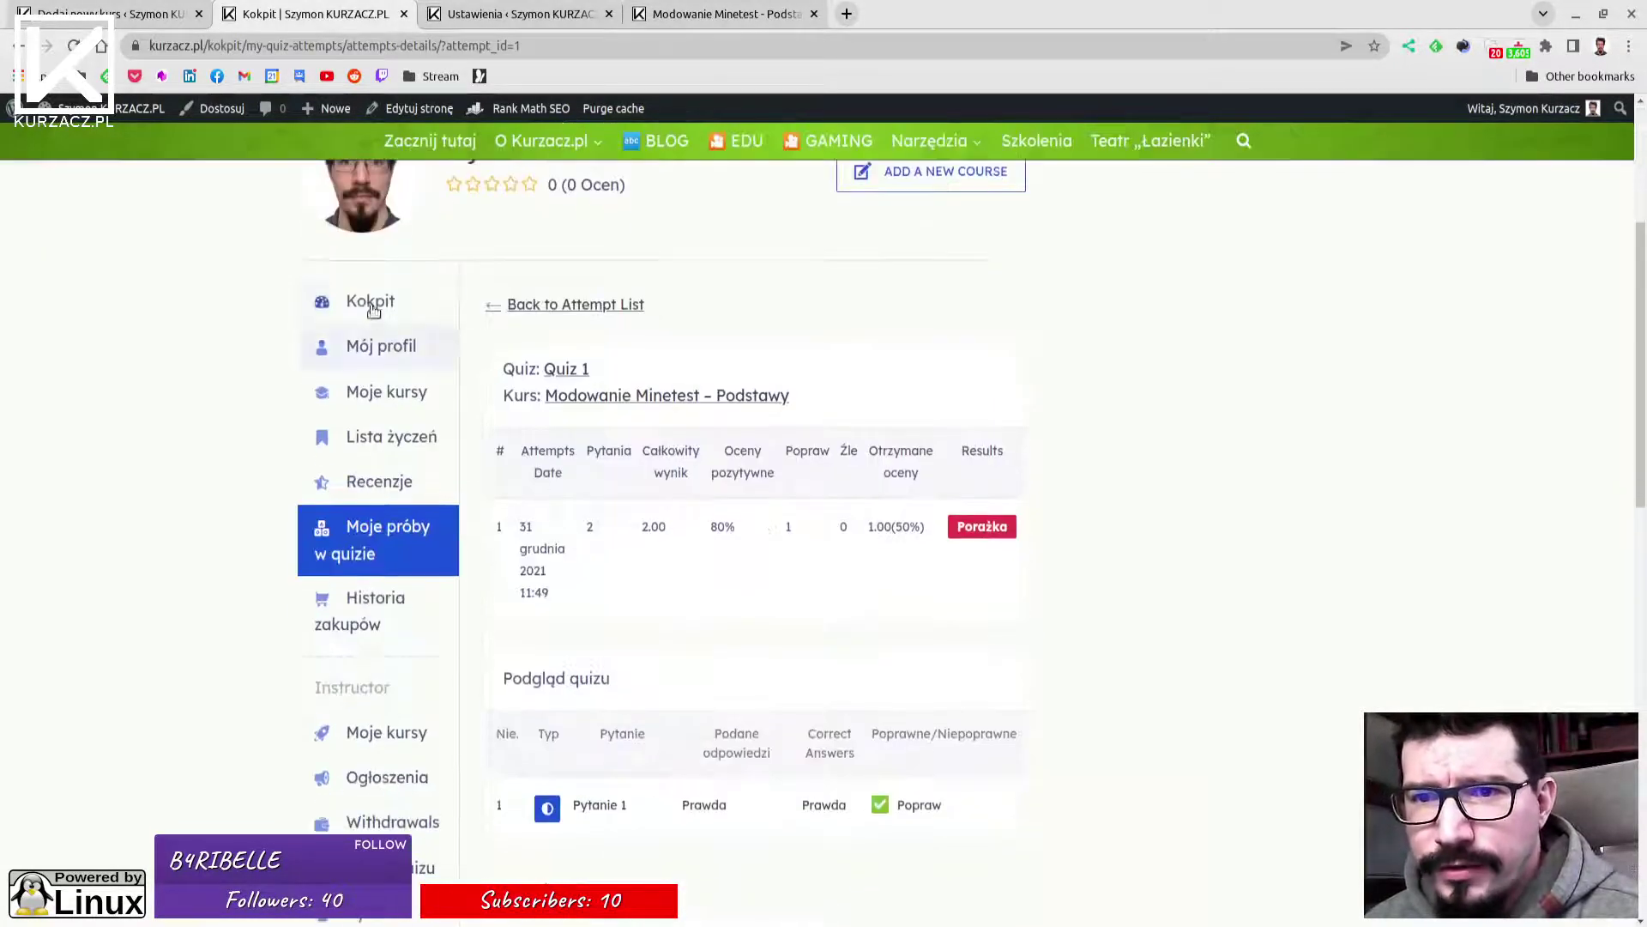
{"action": "scroll", "coordinate": [369, 698], "scroll_direction": "down", "scroll_amount": 4}
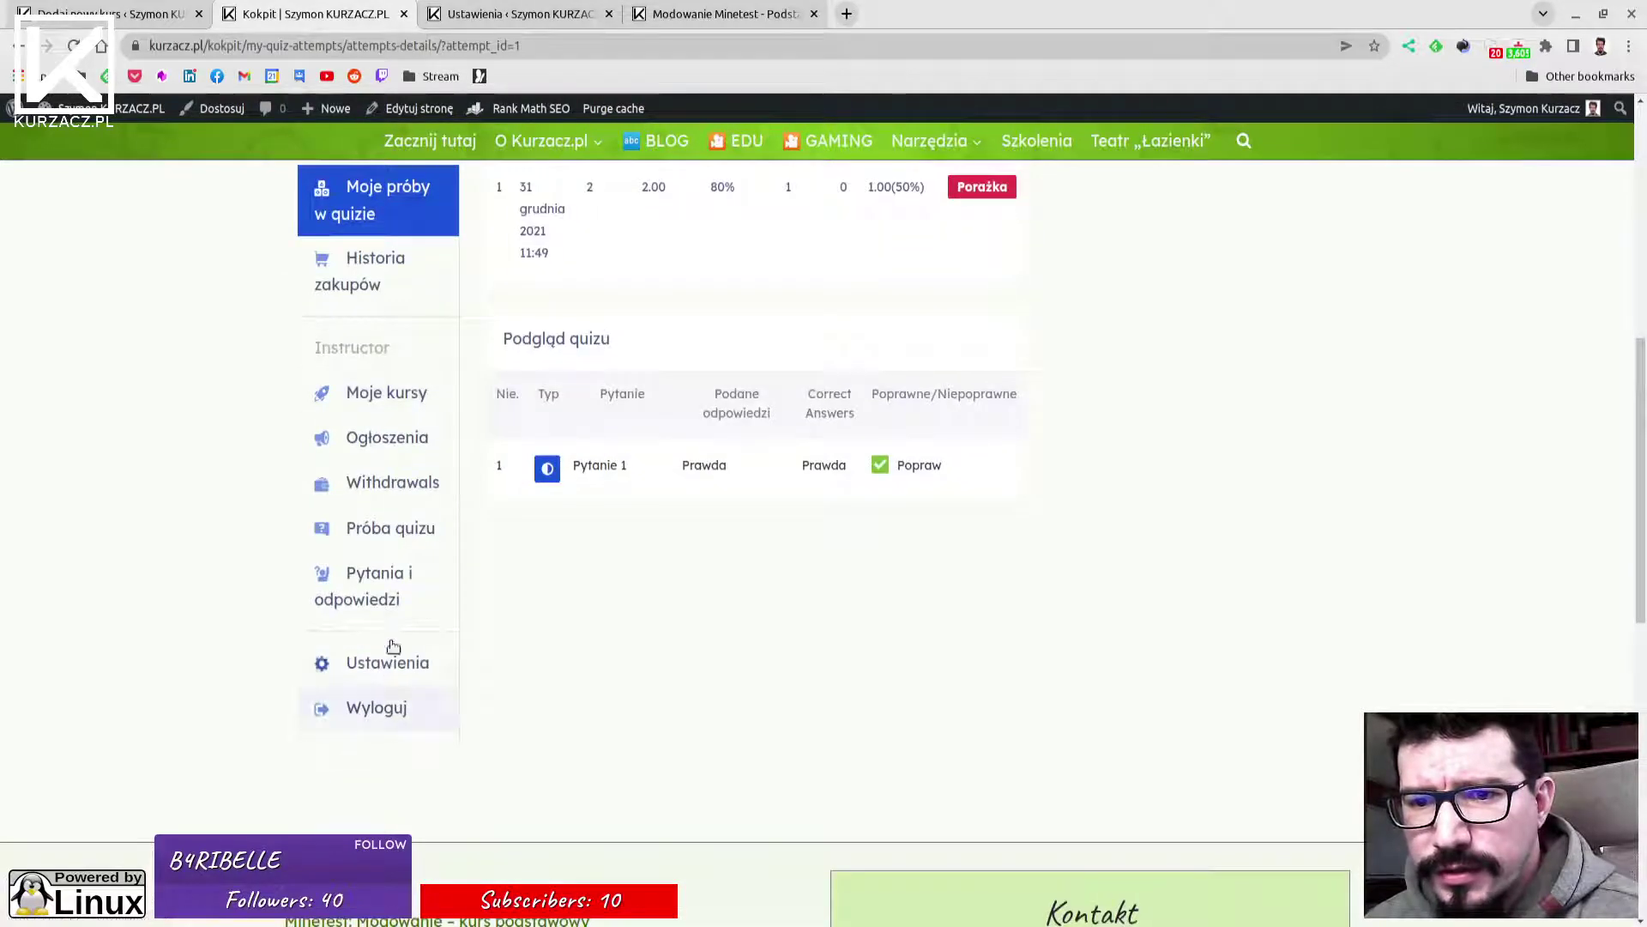
{"action": "scroll", "coordinate": [415, 625], "scroll_direction": "up", "scroll_amount": 4}
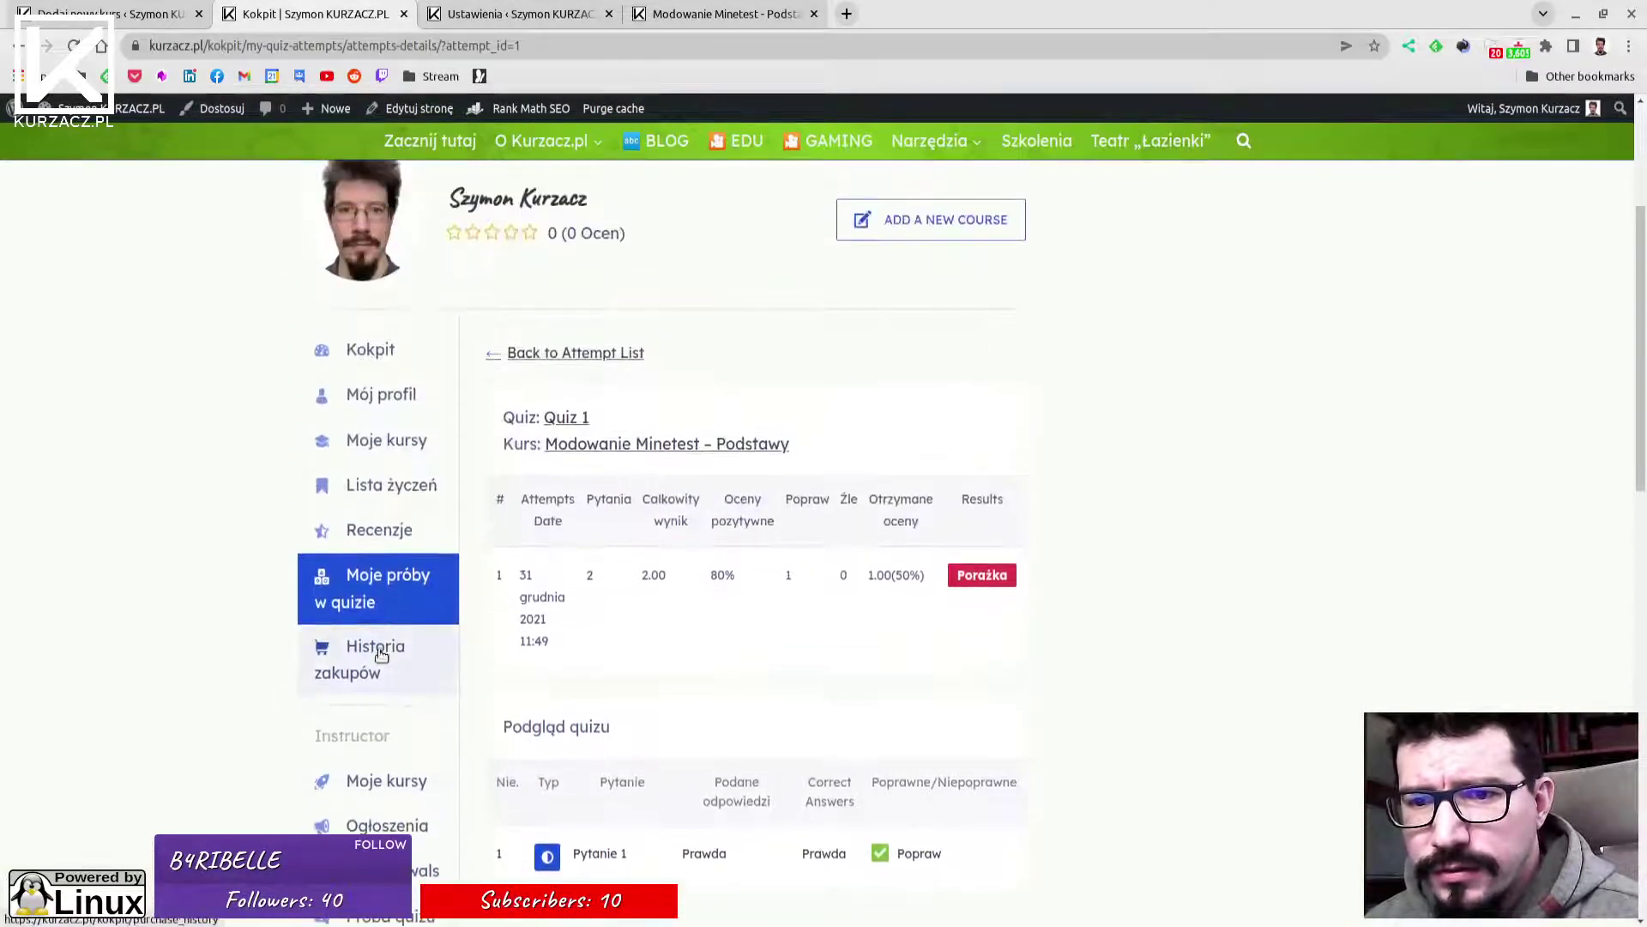
Examine the enrolled courses with their progress and the personal details in the student profile.
{"action": "left_click", "coordinate": [383, 440]}
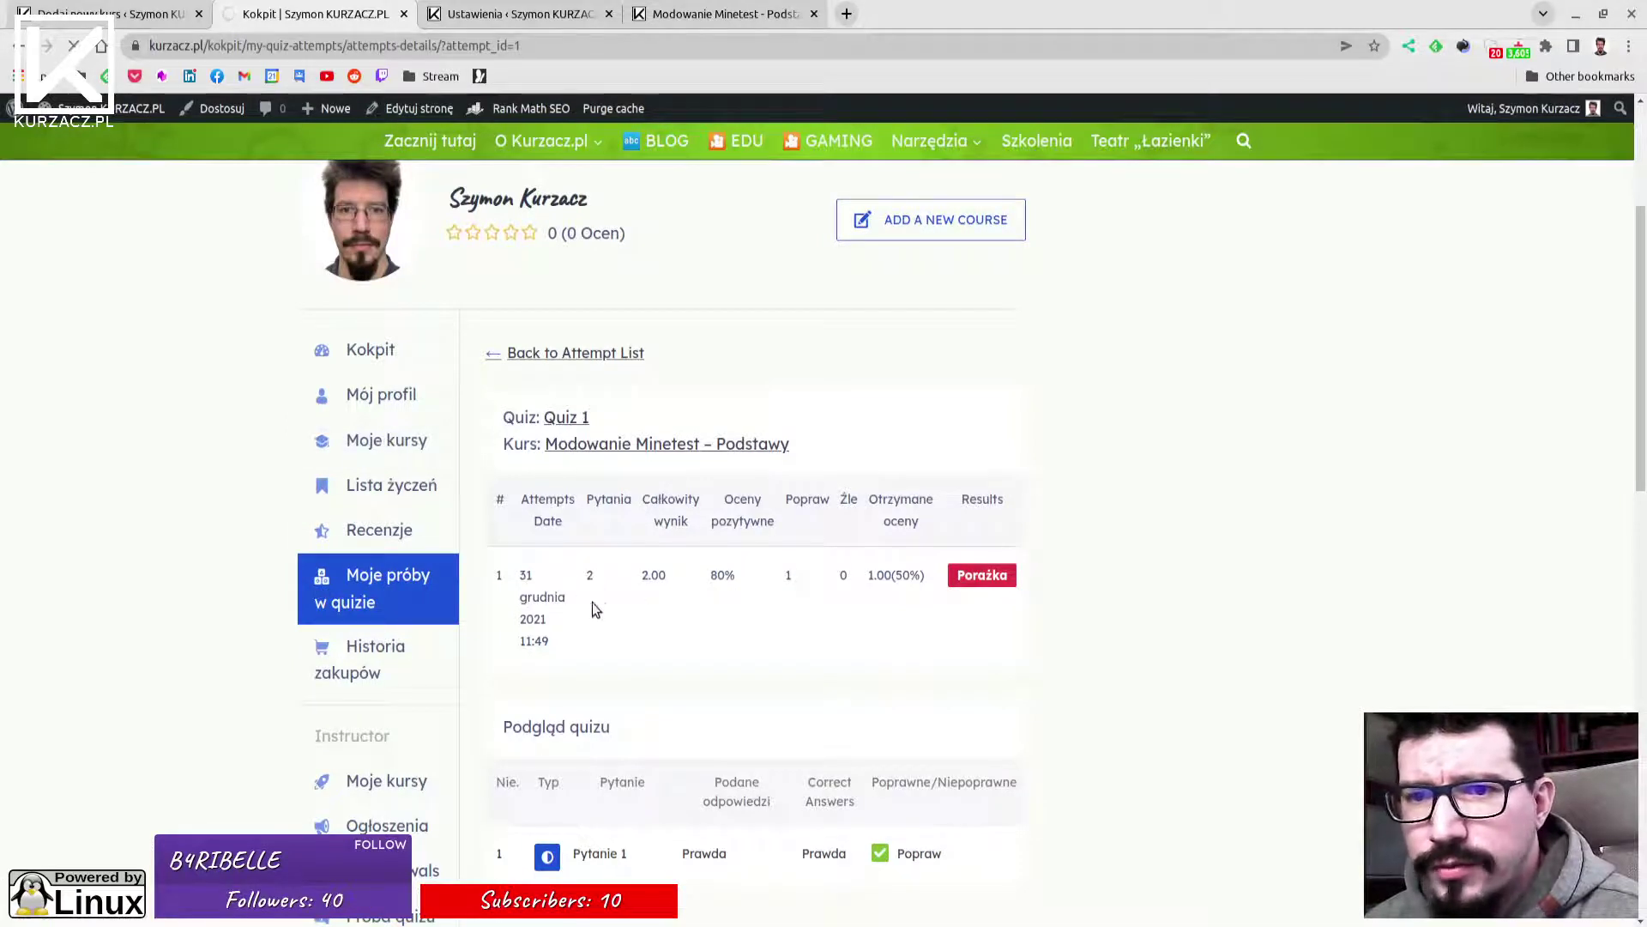
{"action": "scroll", "coordinate": [678, 627], "scroll_direction": "down", "scroll_amount": 3}
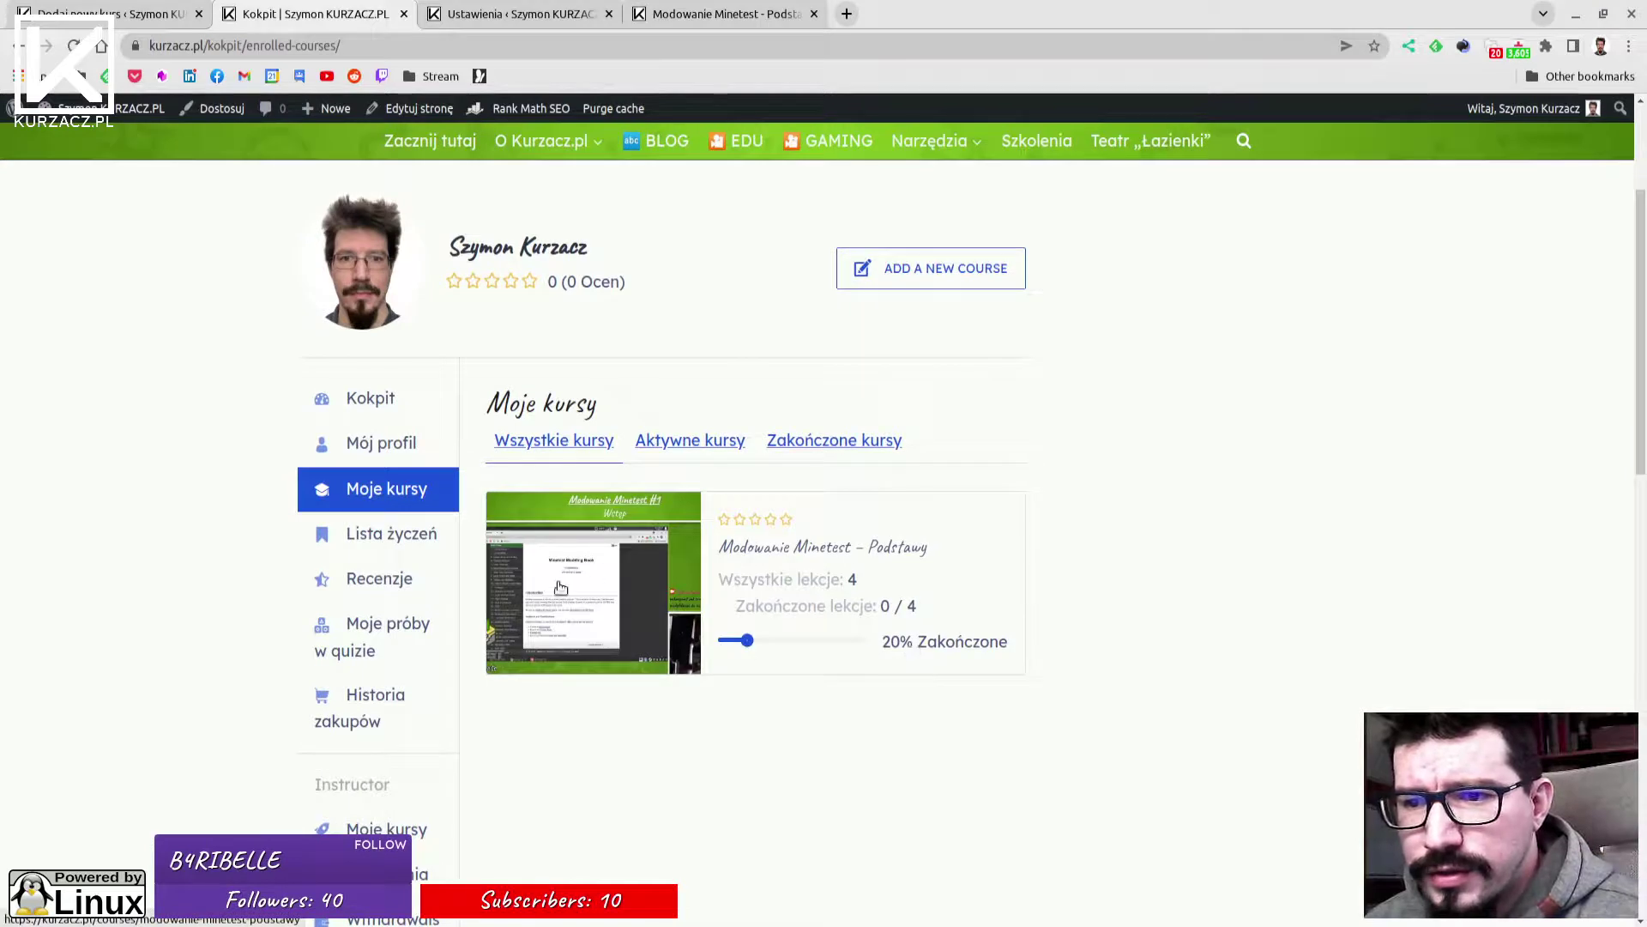
{"action": "left_click", "coordinate": [401, 443]}
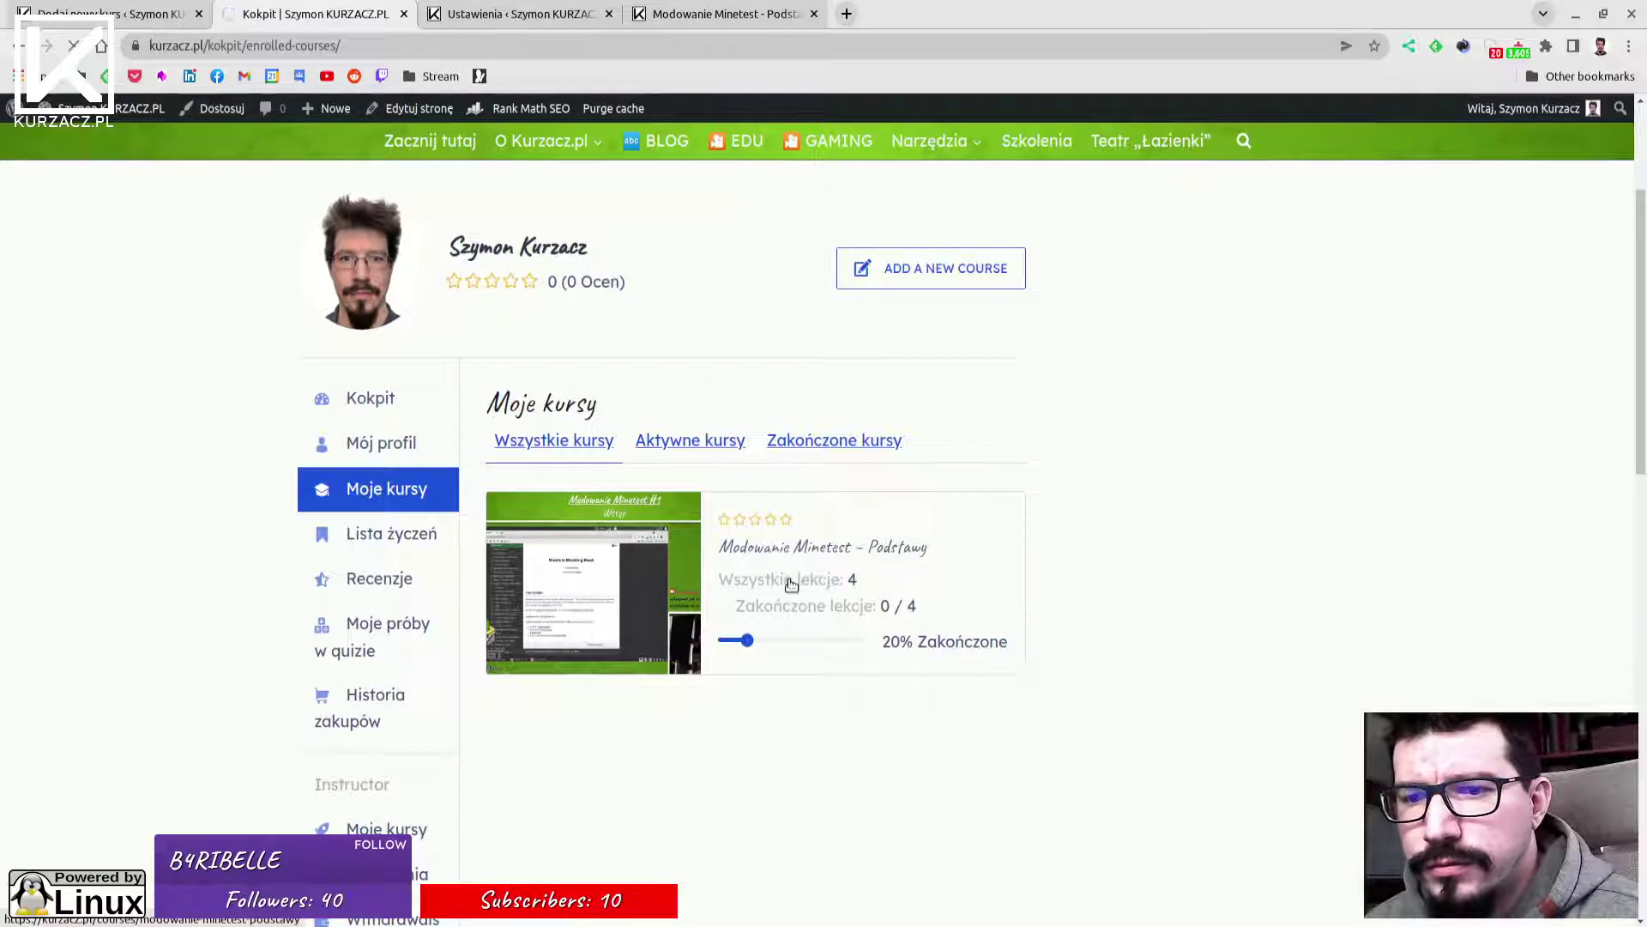
{"action": "scroll", "coordinate": [784, 592], "scroll_direction": "down", "scroll_amount": 4}
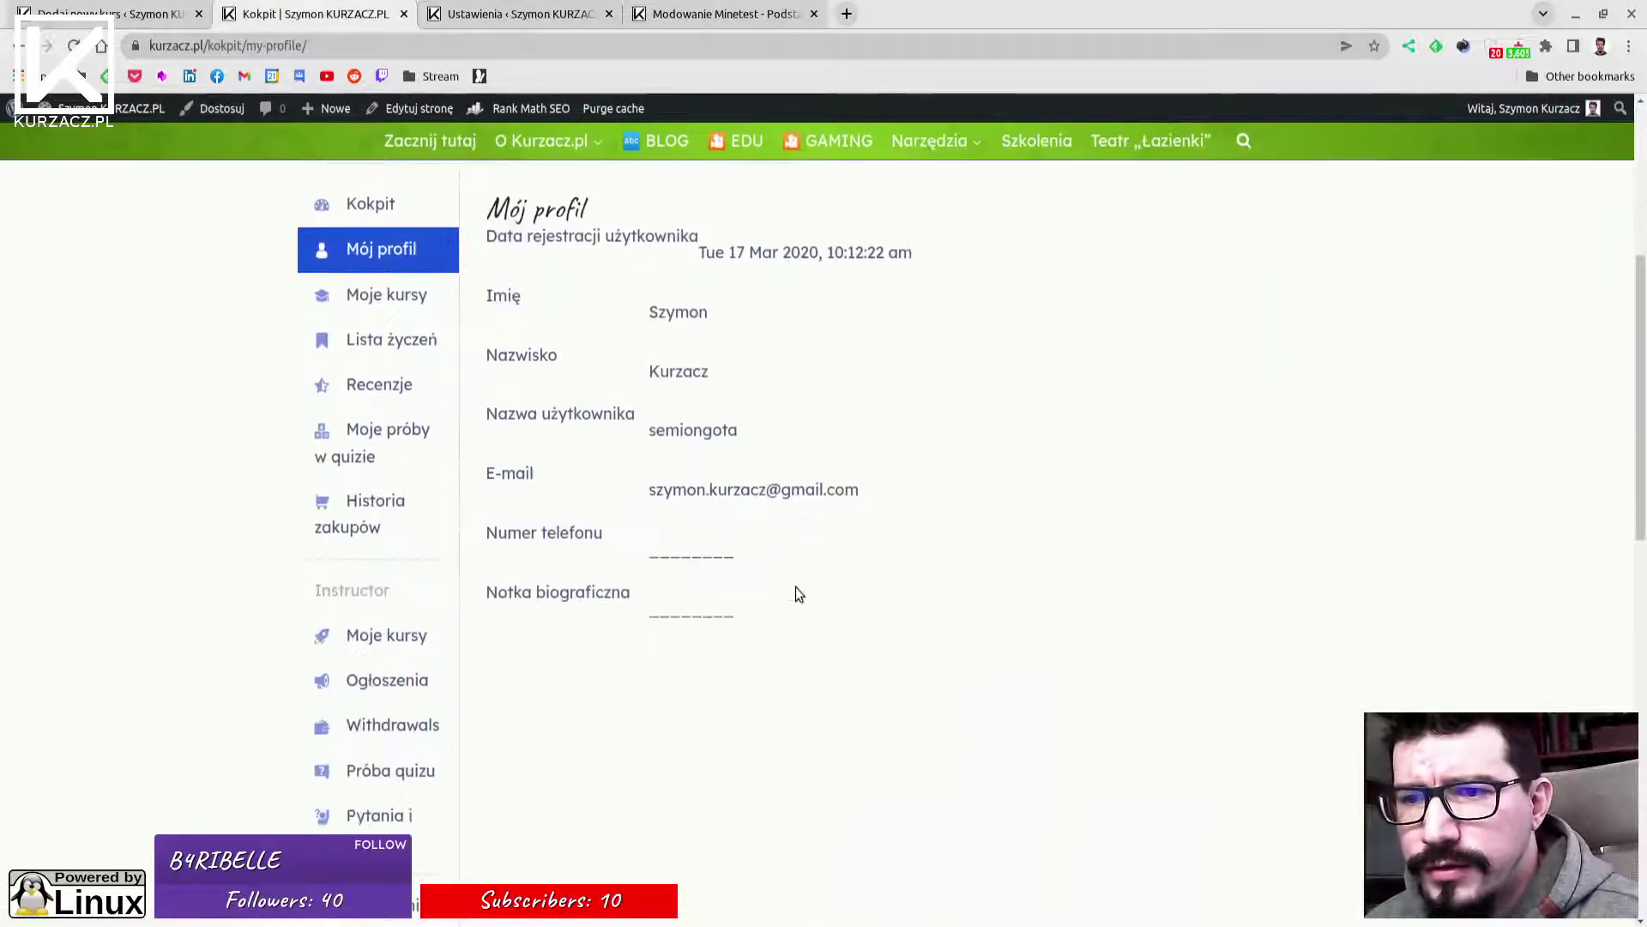
{"action": "scroll", "coordinate": [807, 592], "scroll_direction": "down", "scroll_amount": 3}
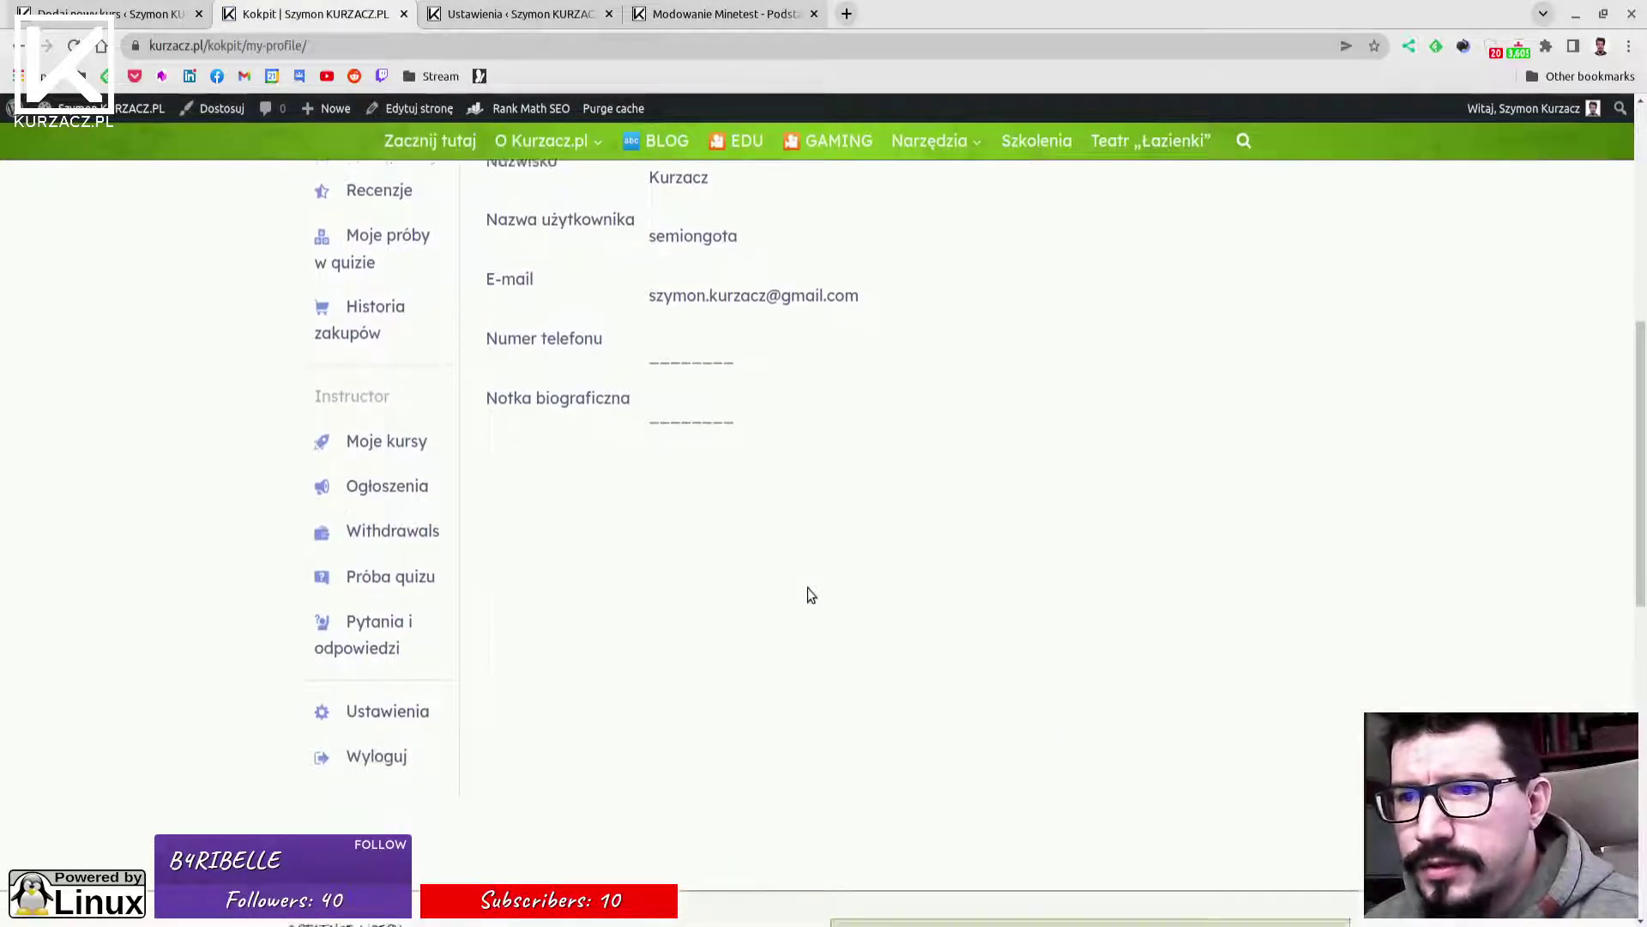
{"action": "scroll", "coordinate": [809, 592], "scroll_direction": "up", "scroll_amount": 3}
{"action": "scroll", "coordinate": [536, 654], "scroll_direction": "up", "scroll_amount": 3}
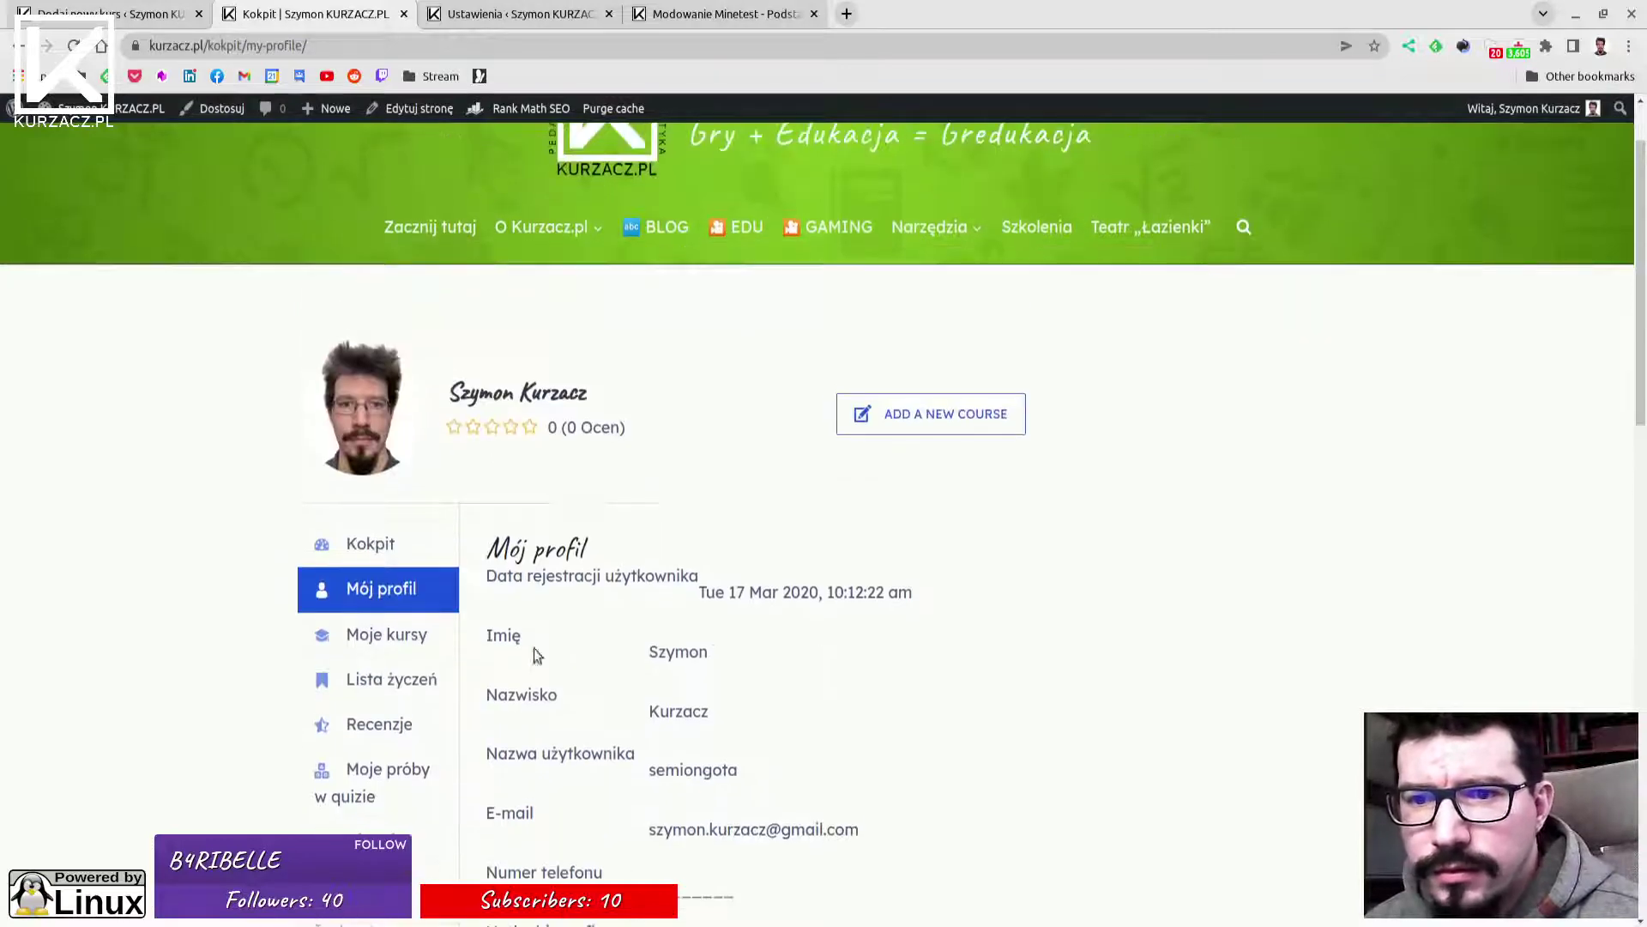
Return to the Tutor LMS front-end dashboard overview and examine its course, student and earnings tiles and the most popular courses.
{"action": "left_click", "coordinate": [367, 547]}
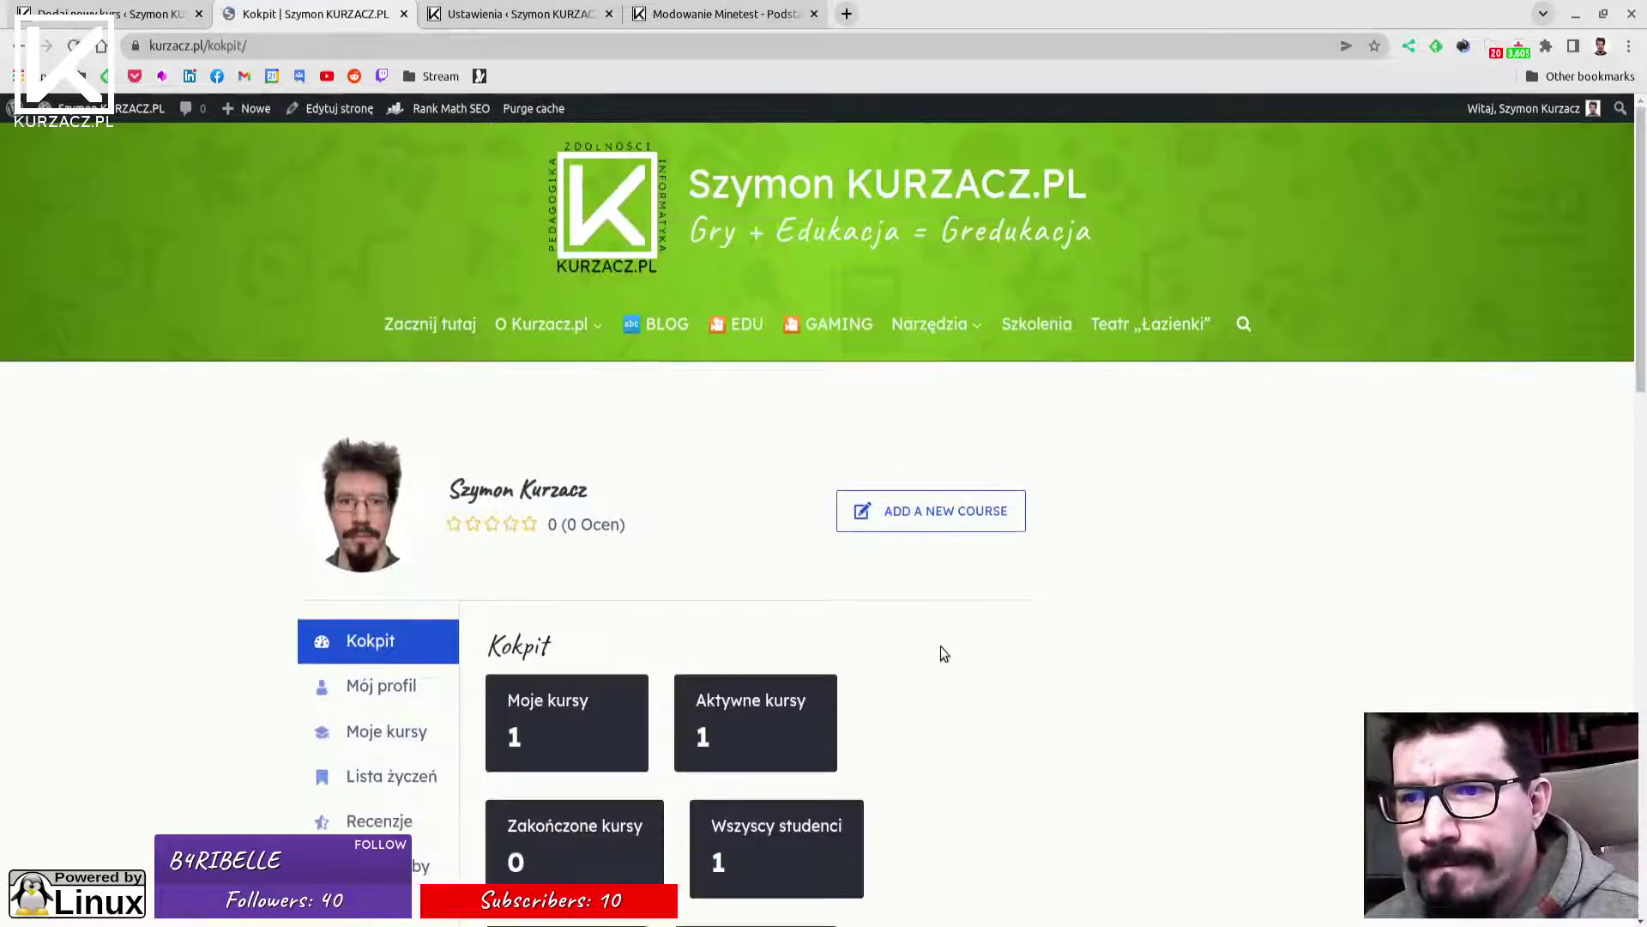
{"action": "scroll", "coordinate": [944, 647], "scroll_direction": "down", "scroll_amount": 4}
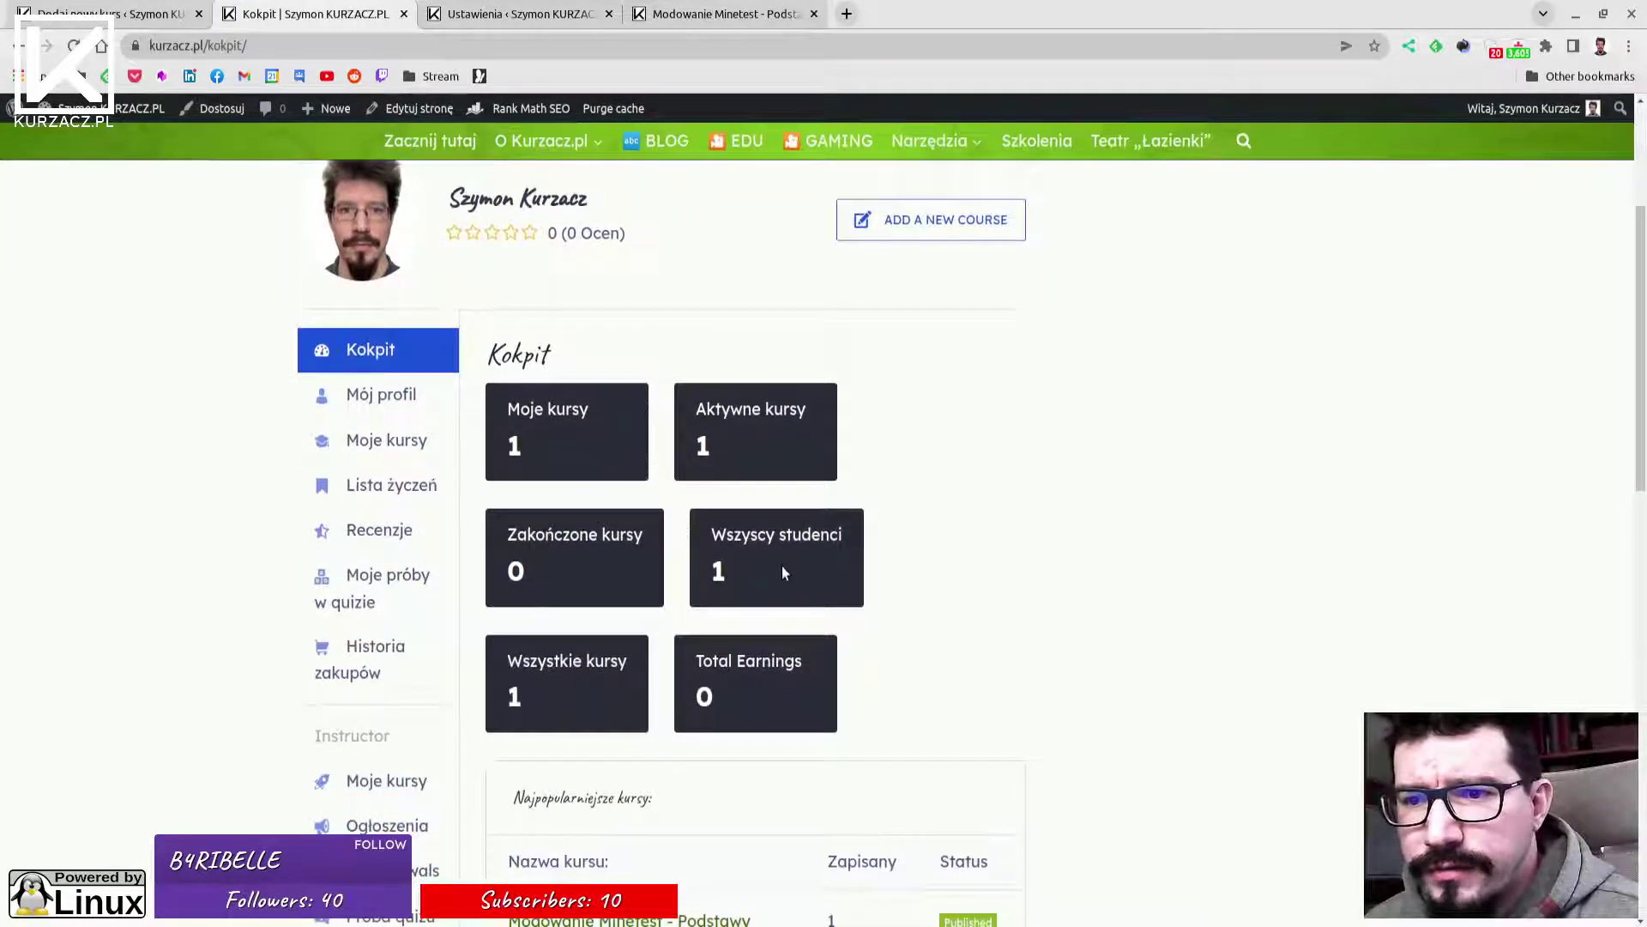
{"action": "scroll", "coordinate": [564, 559], "scroll_direction": "down", "scroll_amount": 5}
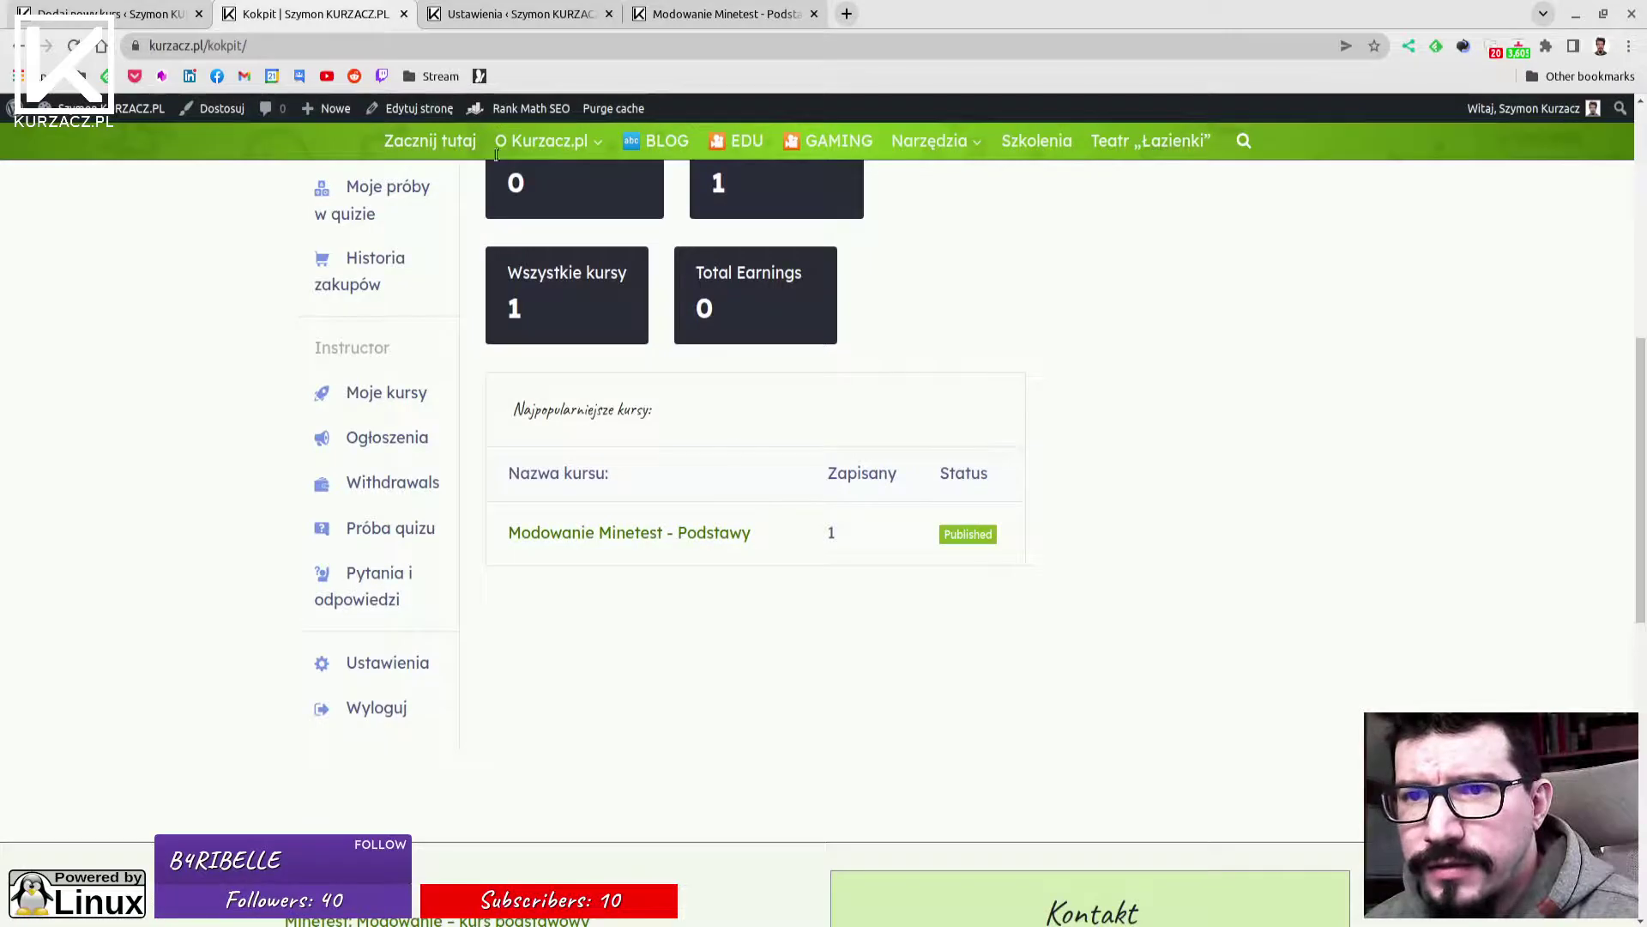
Go to the WordPress admin dashboard and close the Ustawienia and Modowanie Minetest browser tabs.
{"action": "left_click", "coordinate": [58, 141]}
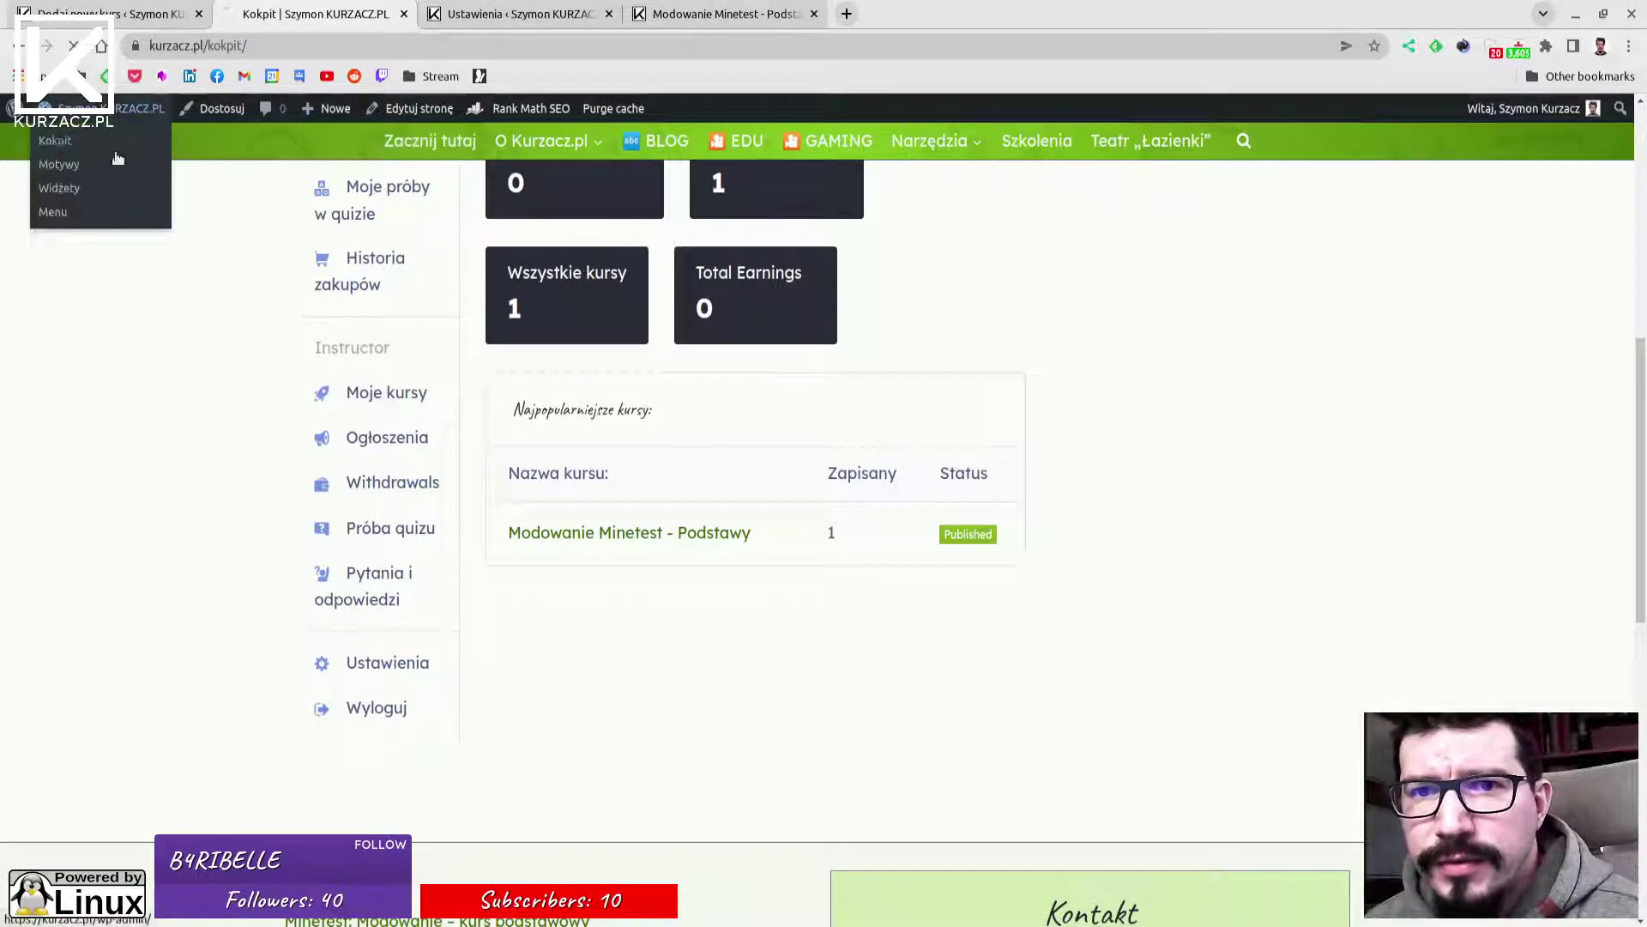
{"action": "left_click", "coordinate": [489, 13]}
{"action": "left_click", "coordinate": [609, 13]}
{"action": "left_click", "coordinate": [609, 13]}
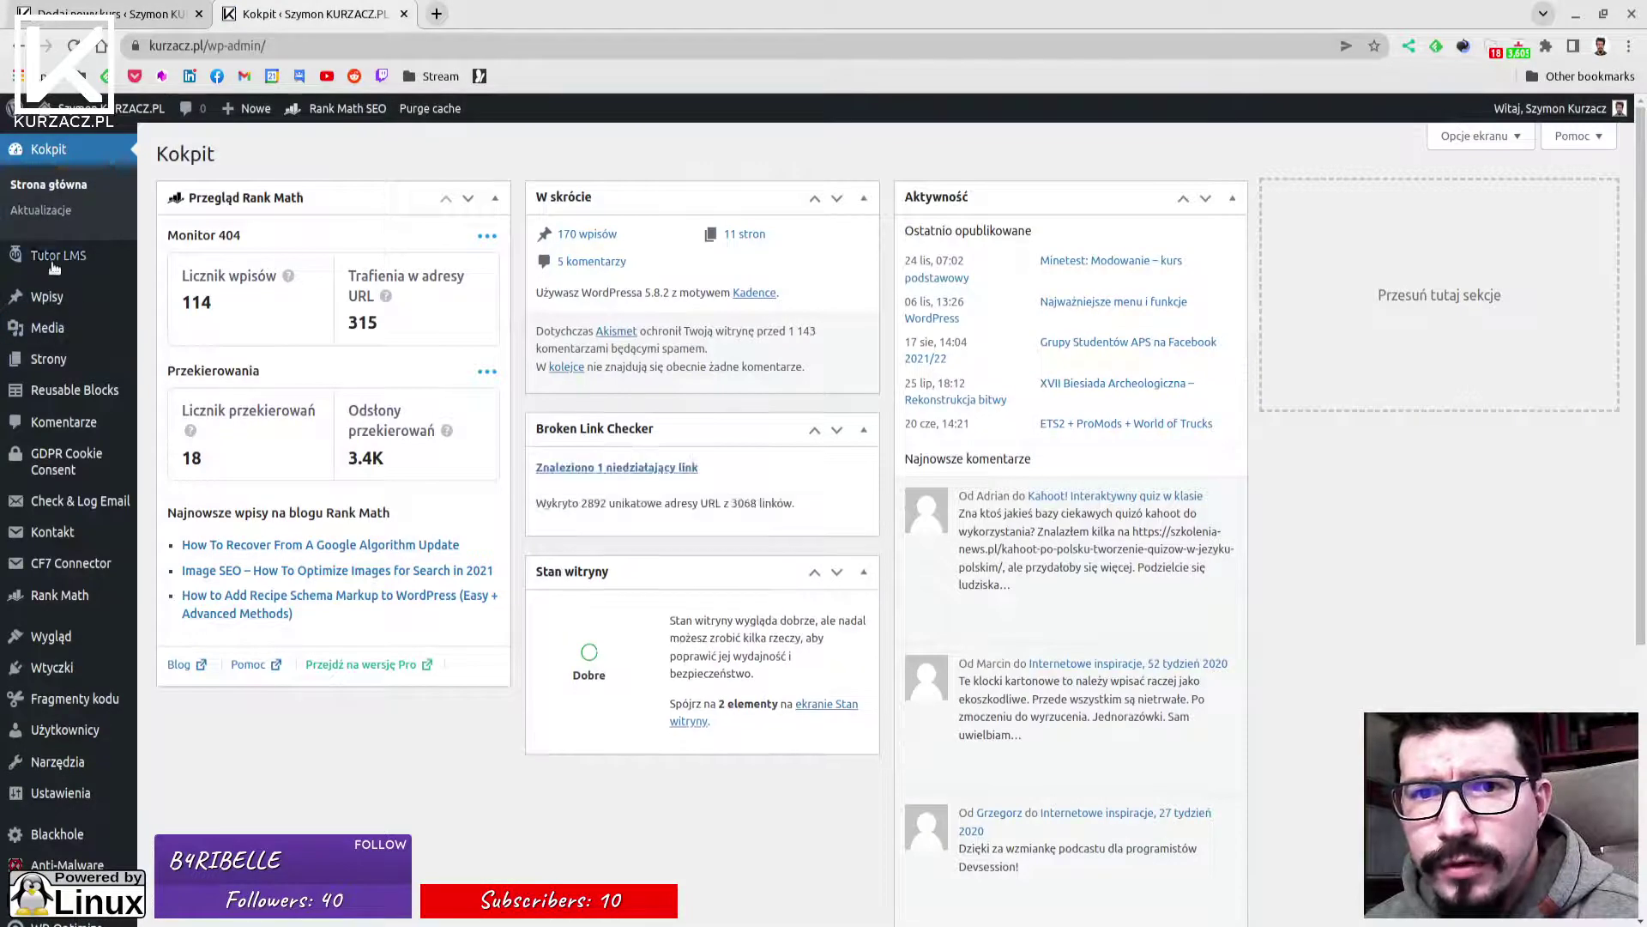
Examine the Tutor LMS student list and the list of quiz attempts in the admin area.
{"action": "mouse_move", "coordinate": [54, 268]}
{"action": "left_click", "coordinate": [185, 341]}
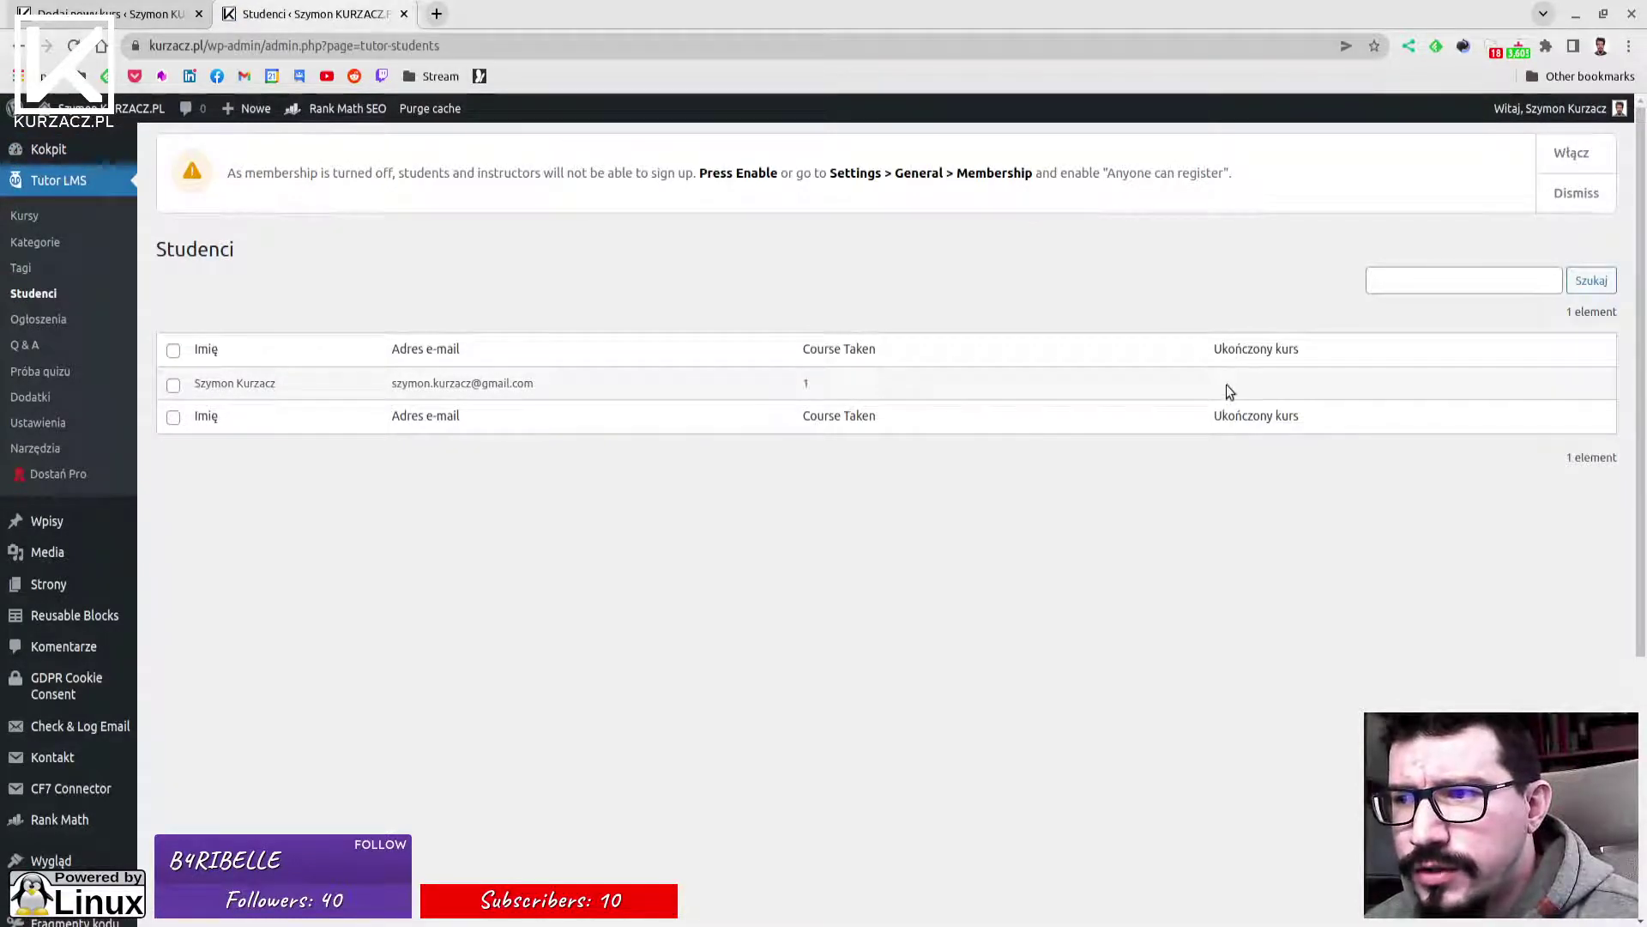
{"action": "left_click", "coordinate": [31, 372]}
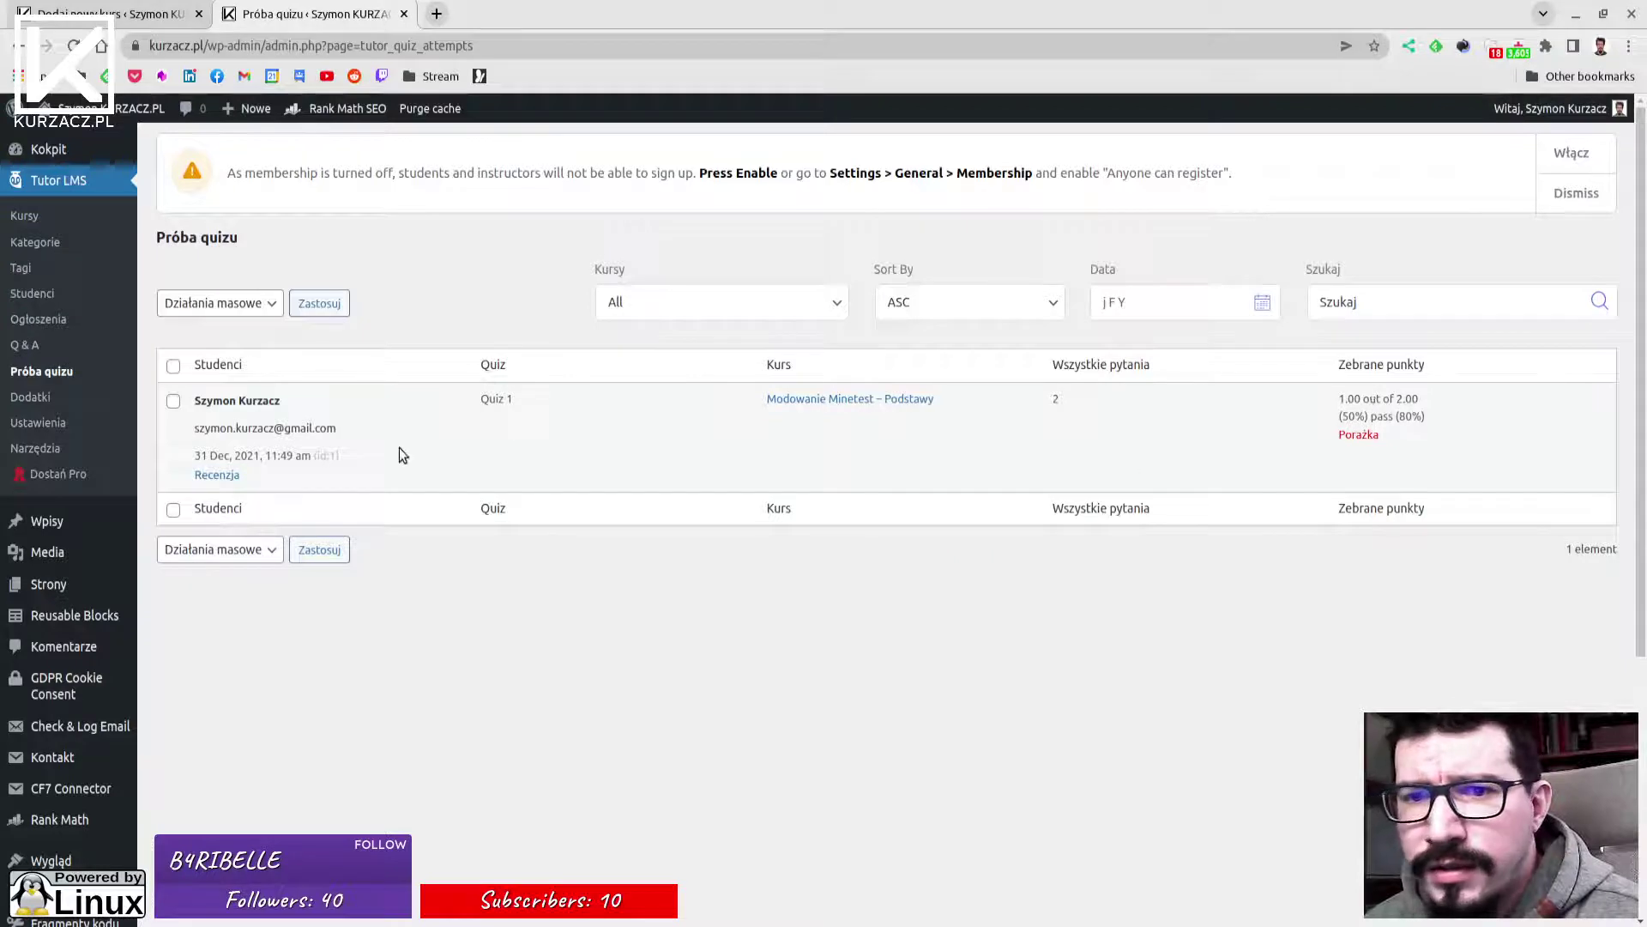
Open the review of the student's Quiz 1 attempt and examine the given answer, instructor feedback field and manual review options.
{"action": "left_click", "coordinate": [217, 476]}
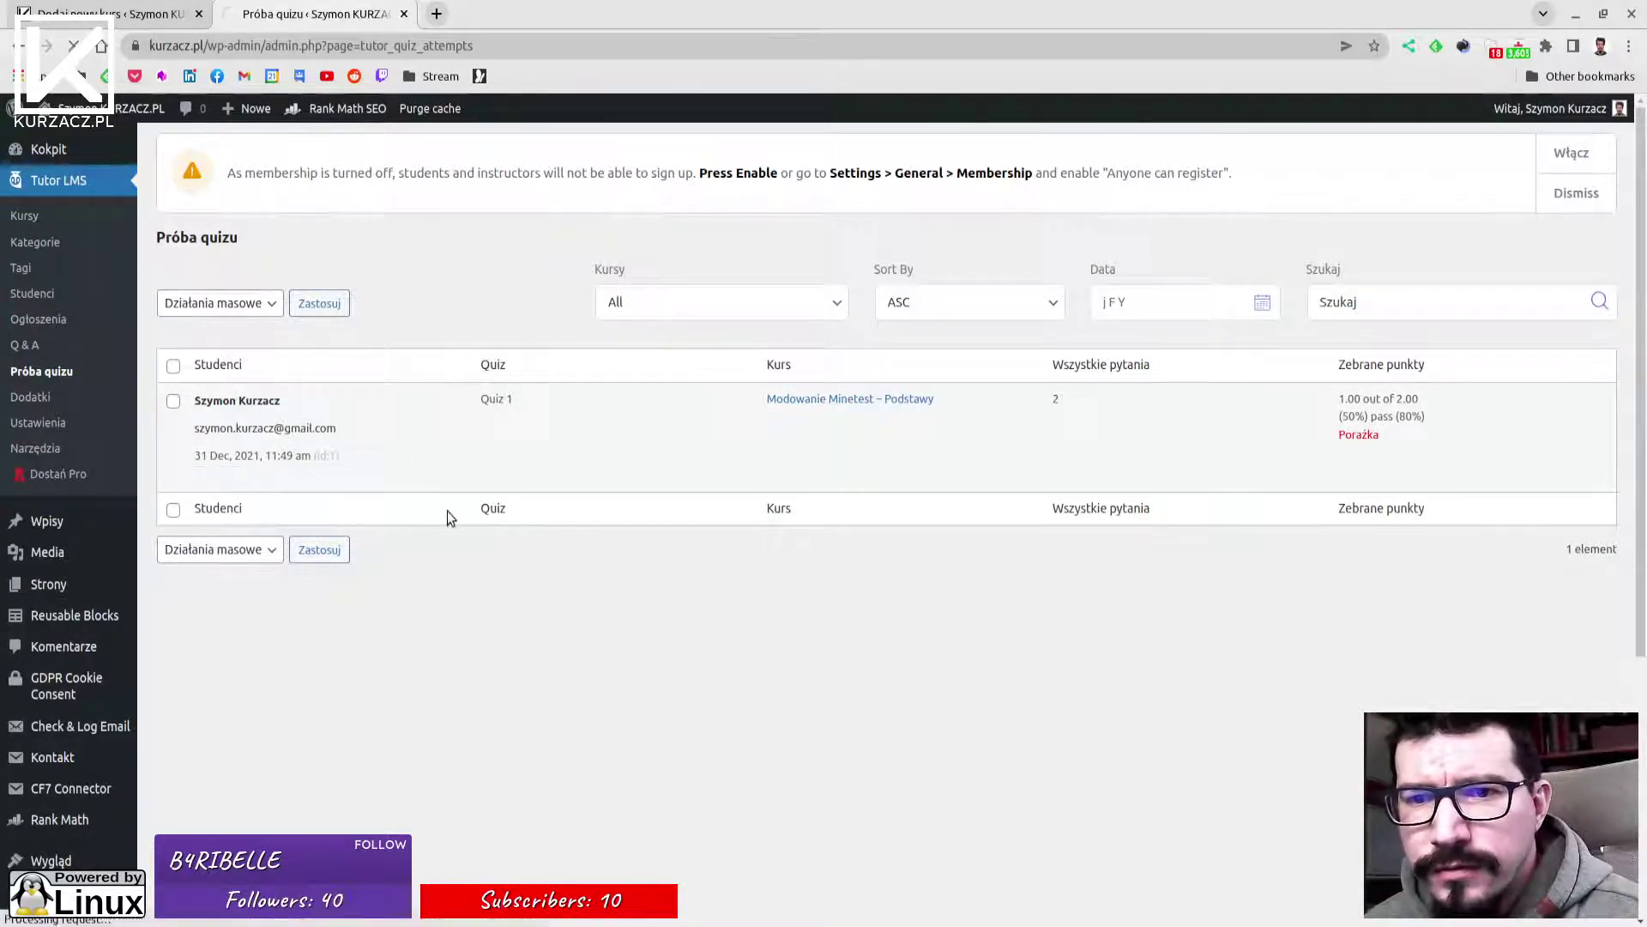
{"action": "scroll", "coordinate": [498, 520], "scroll_direction": "down", "scroll_amount": 3}
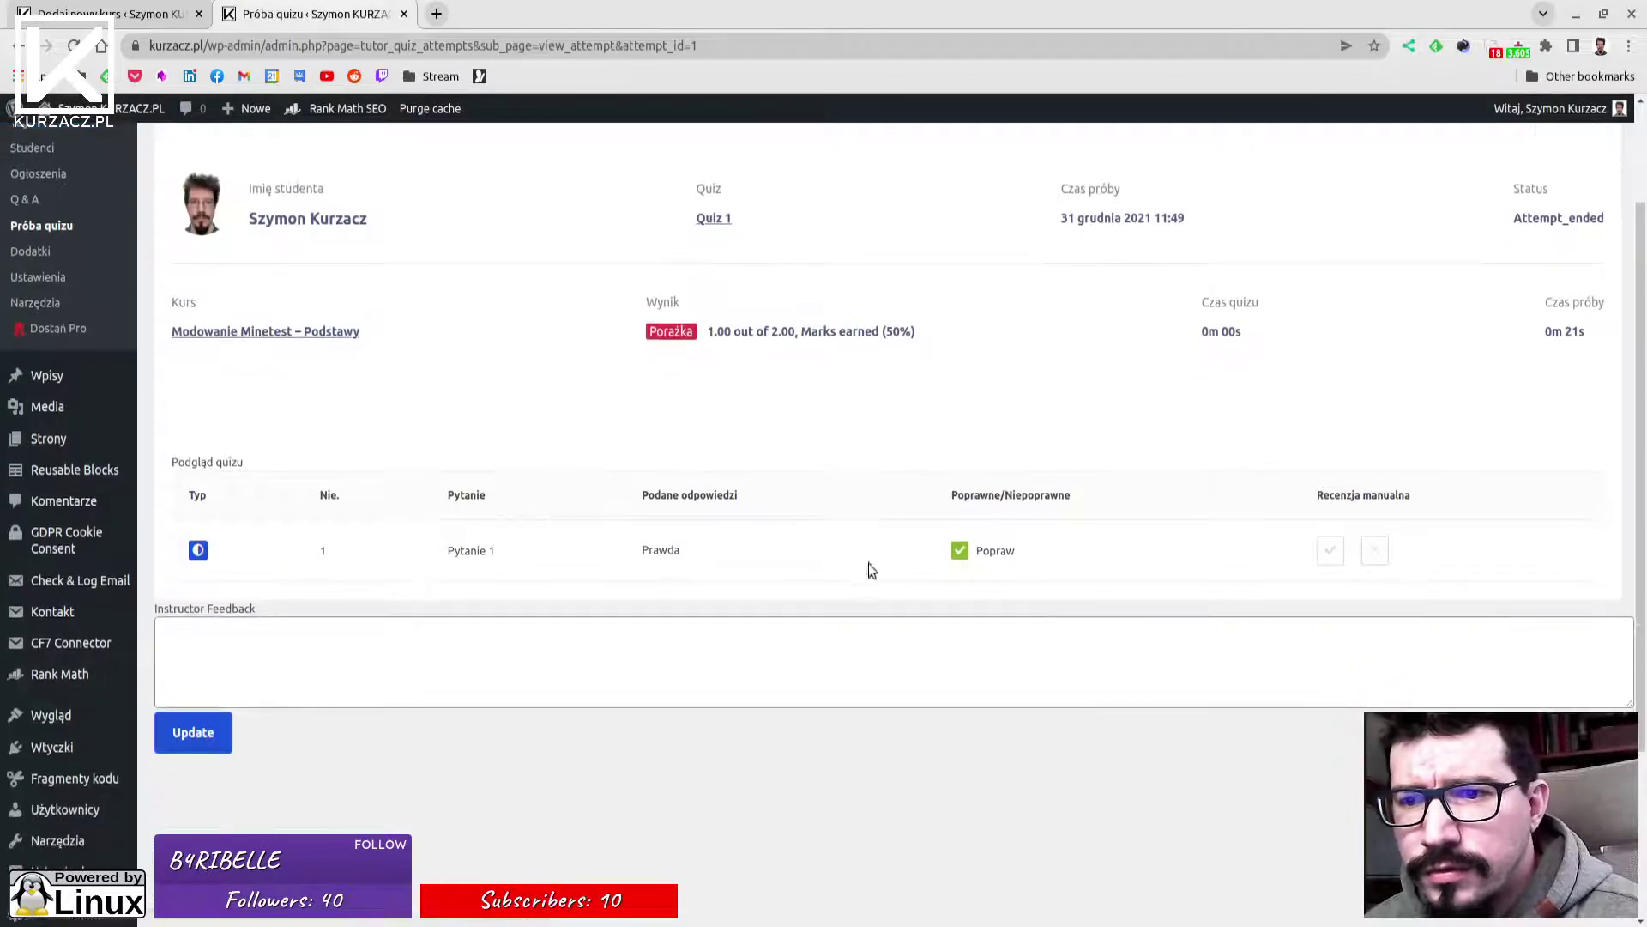
{"action": "left_click", "coordinate": [246, 634]}
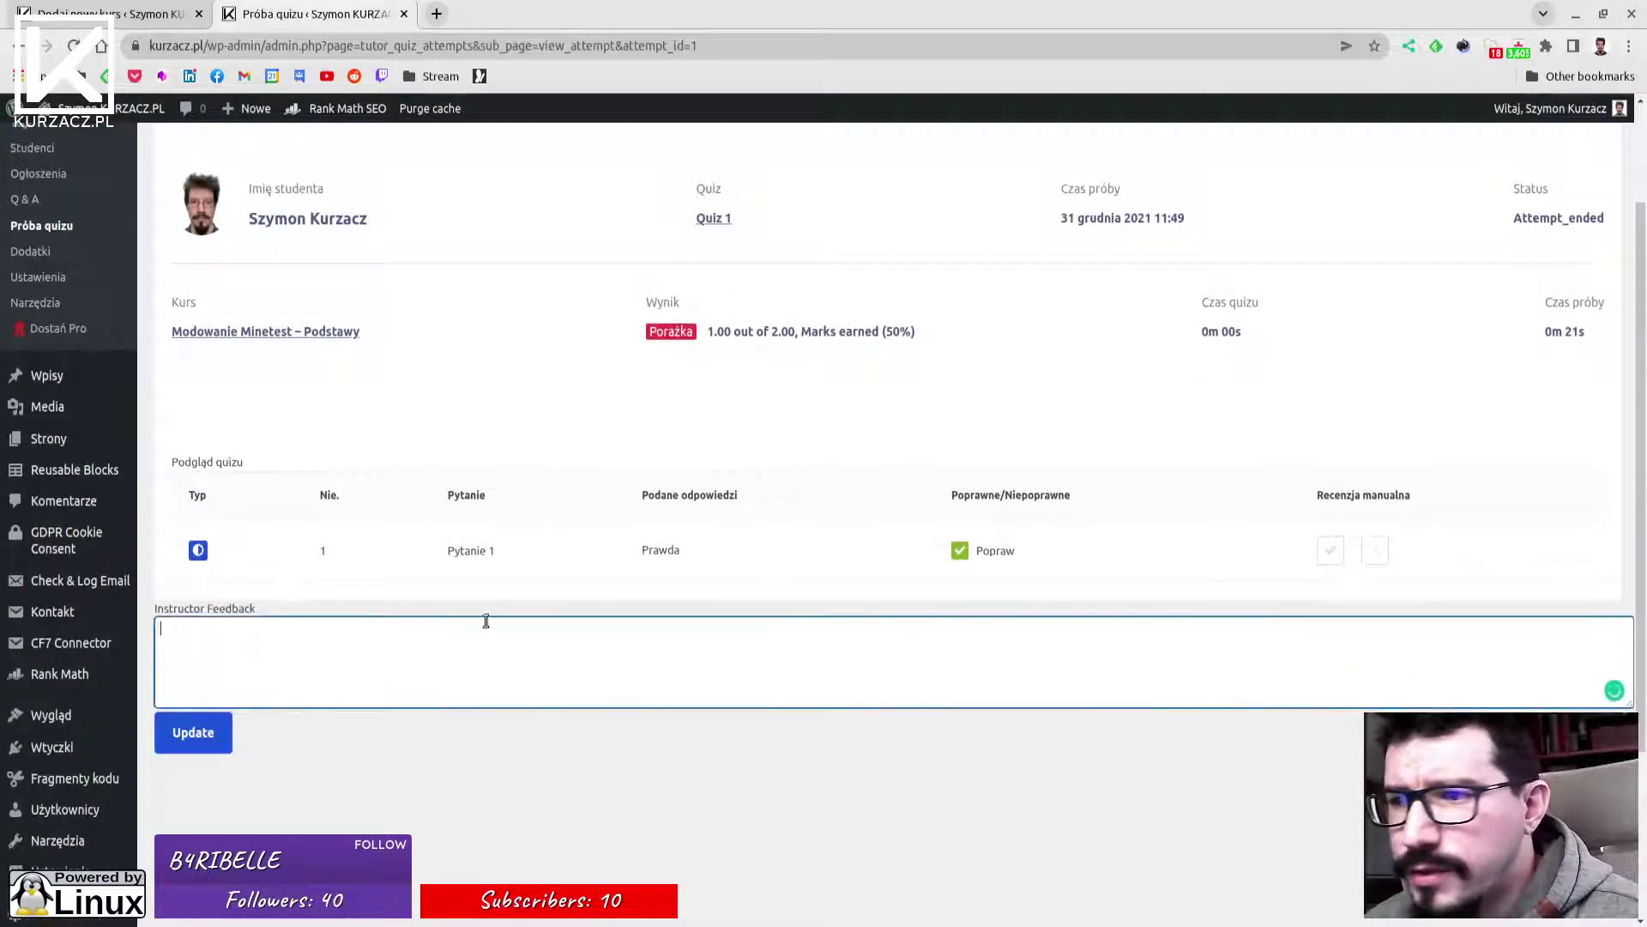
{"action": "left_click", "coordinate": [1331, 553]}
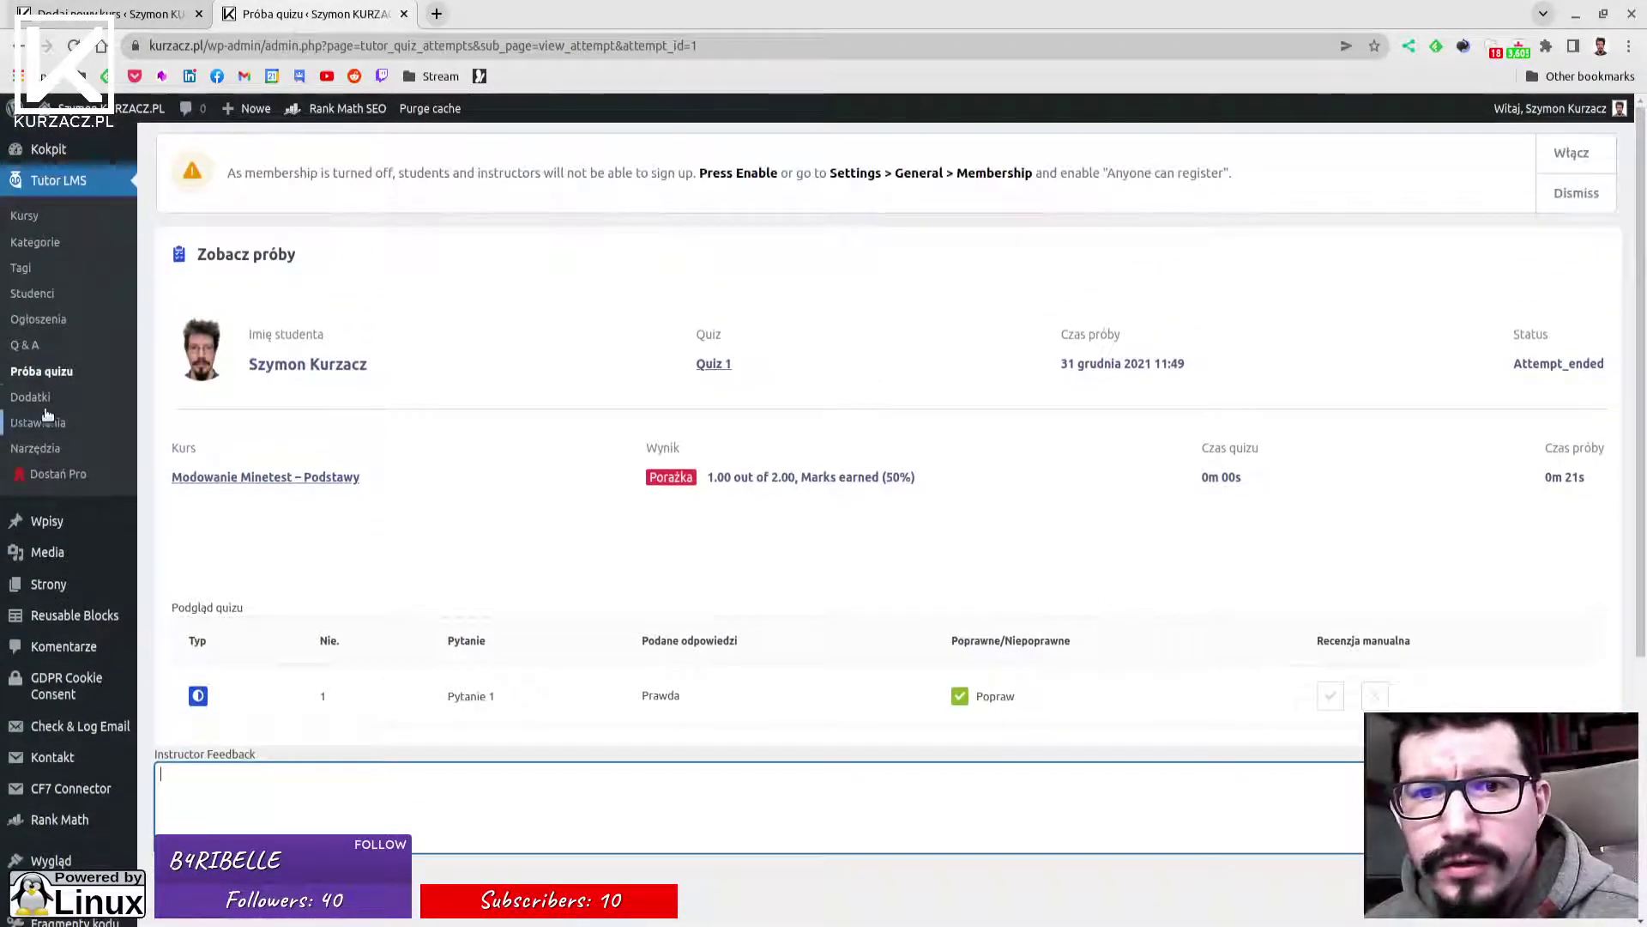
Open the Tutor LMS course list and examine the Modowanie Minetest – Podstawy entry and the membership registration notice.
{"action": "left_click", "coordinate": [28, 221]}
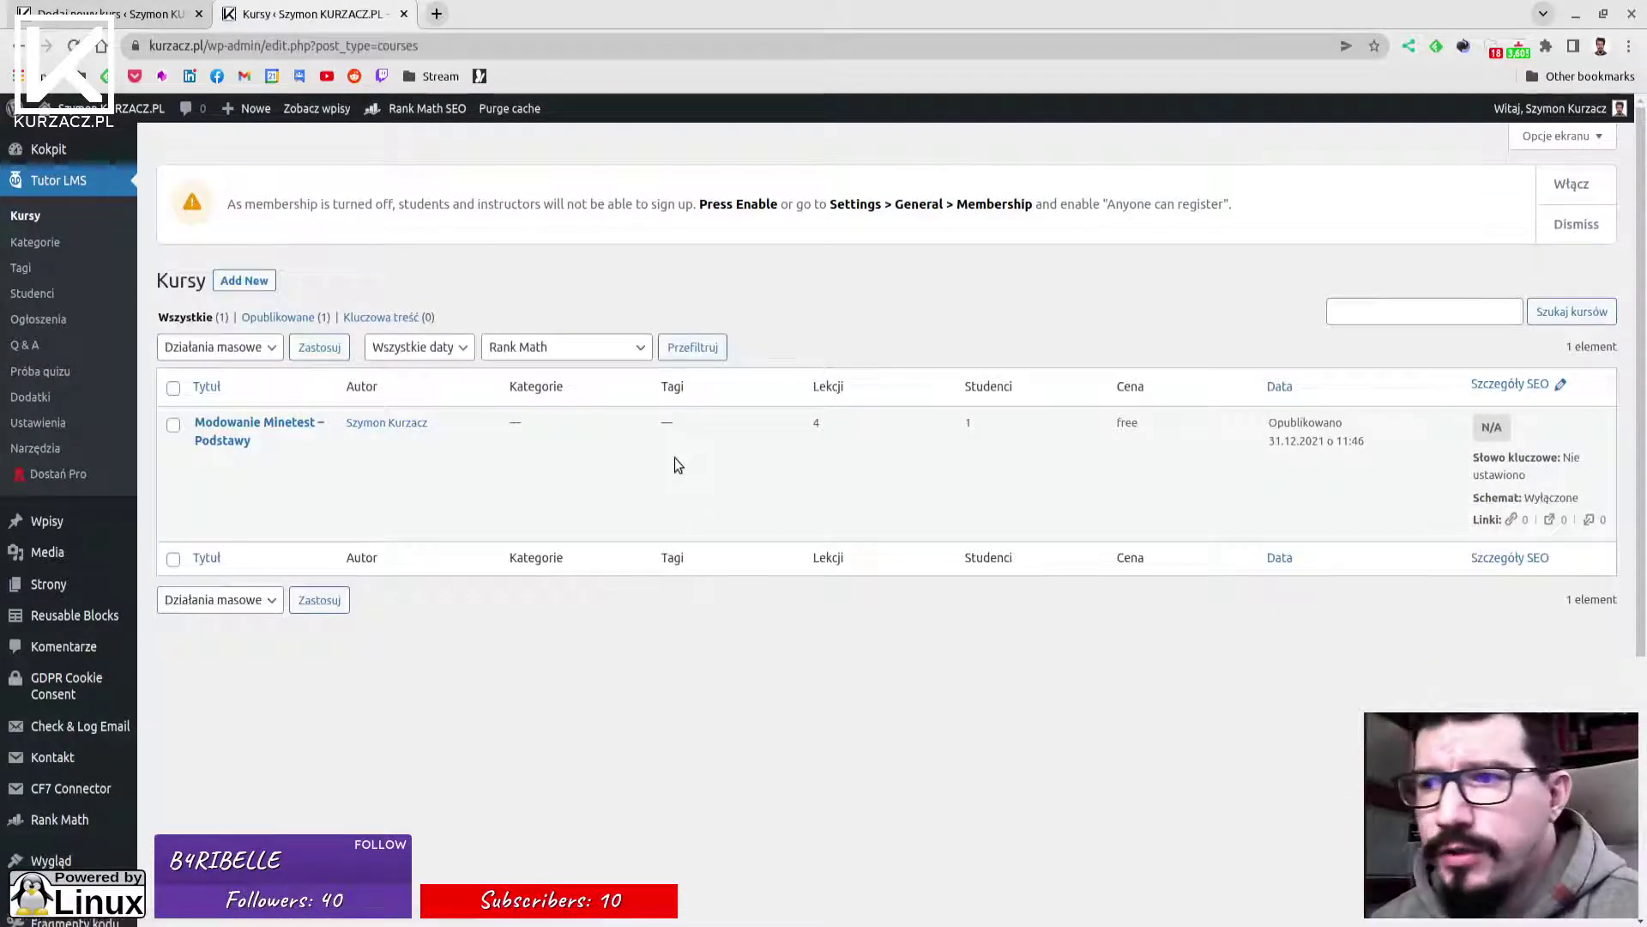
{"action": "mouse_move", "coordinate": [709, 455]}
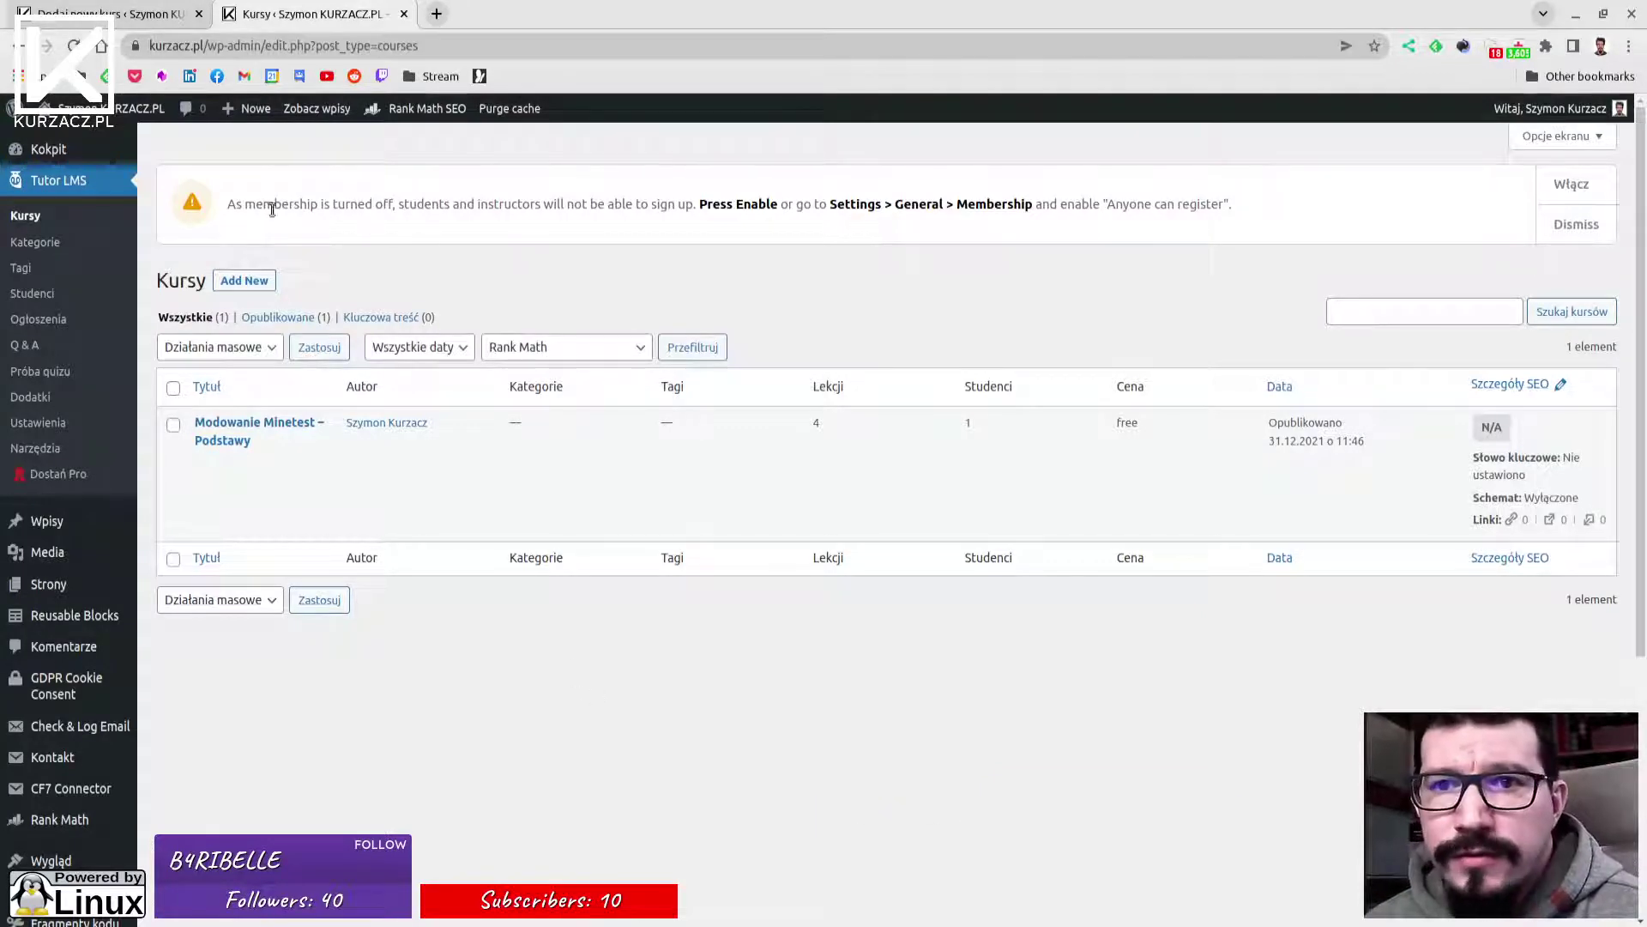
{"action": "left_click_drag", "start_coordinate": [230, 202], "coordinate": [1219, 200]}
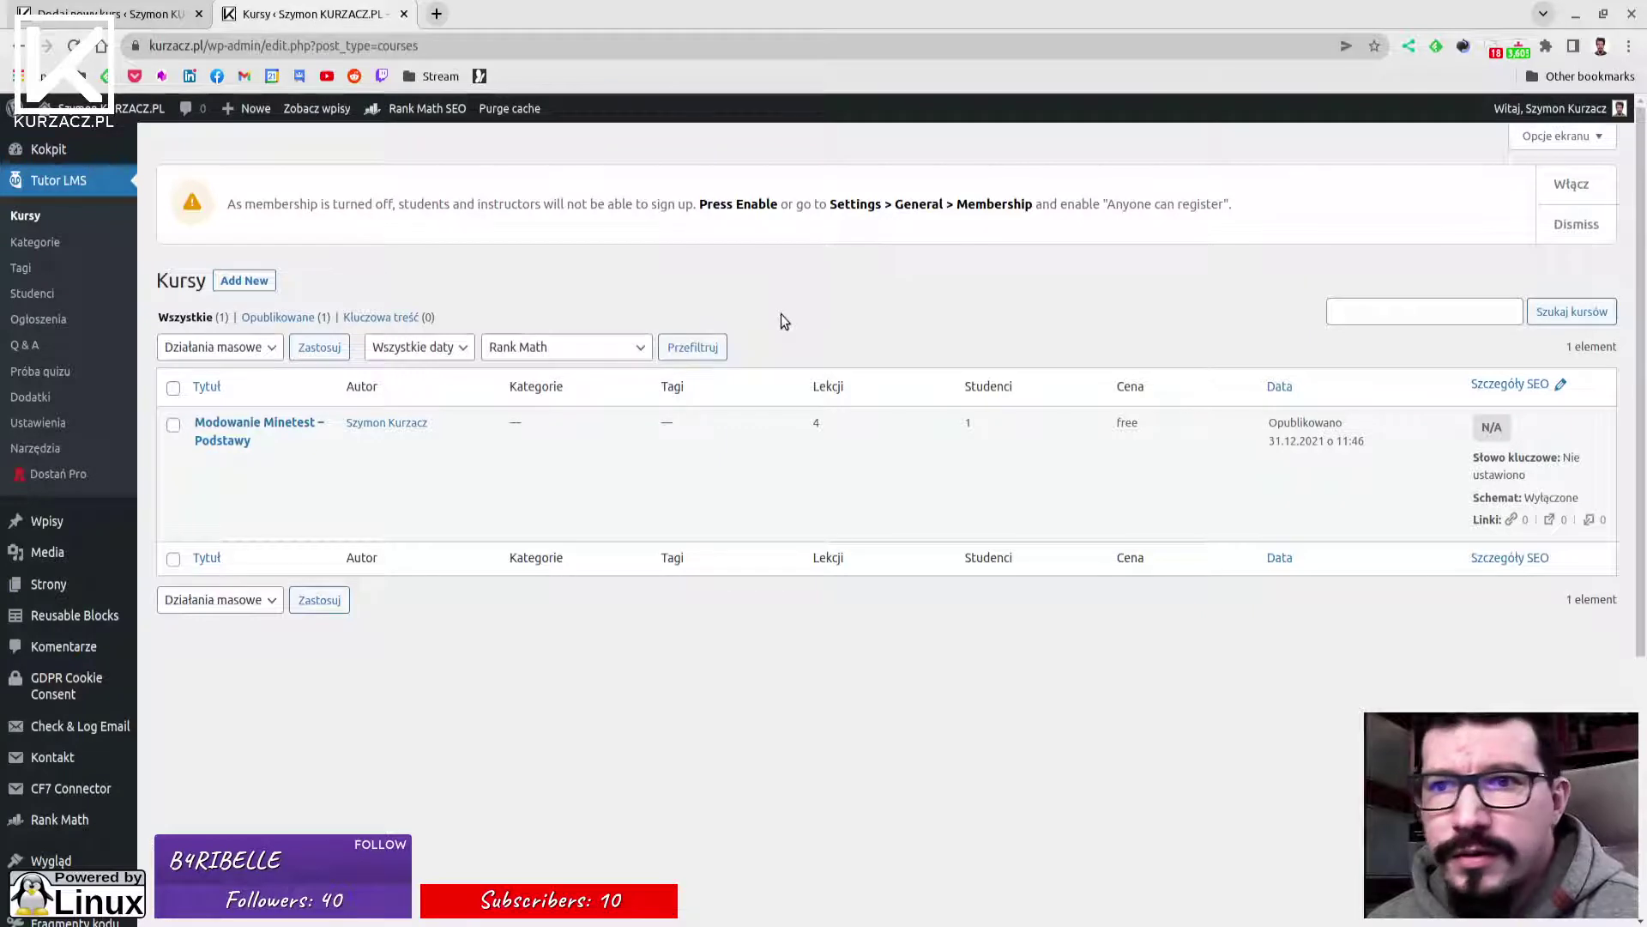
{"action": "left_click_drag", "start_coordinate": [272, 206], "coordinate": [1173, 204]}
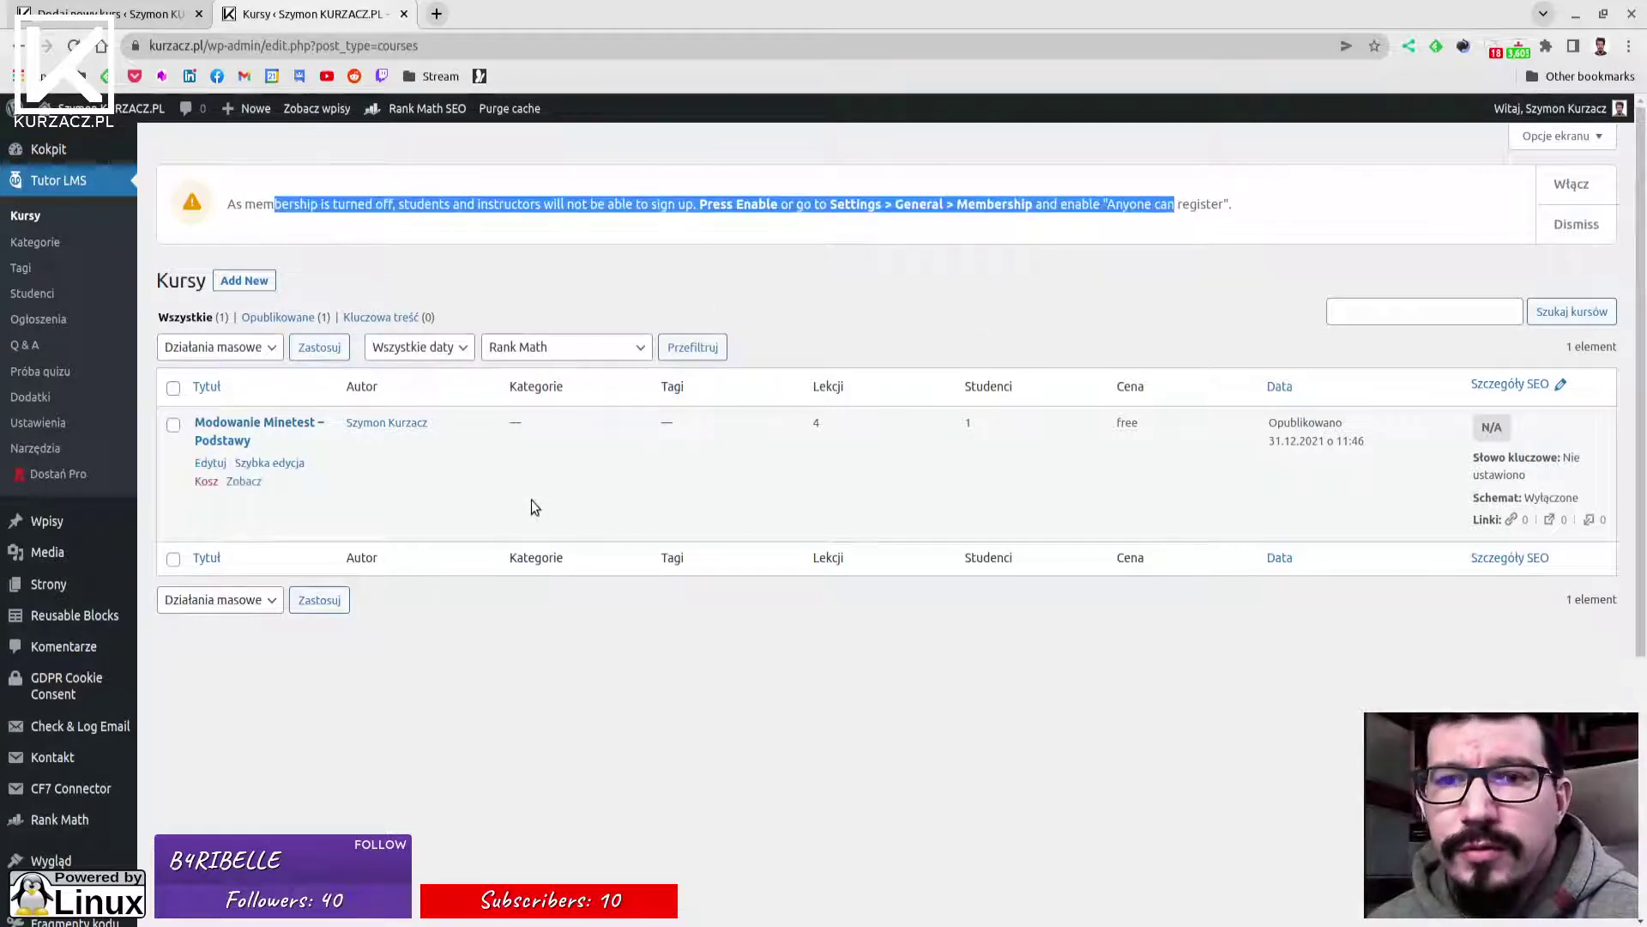